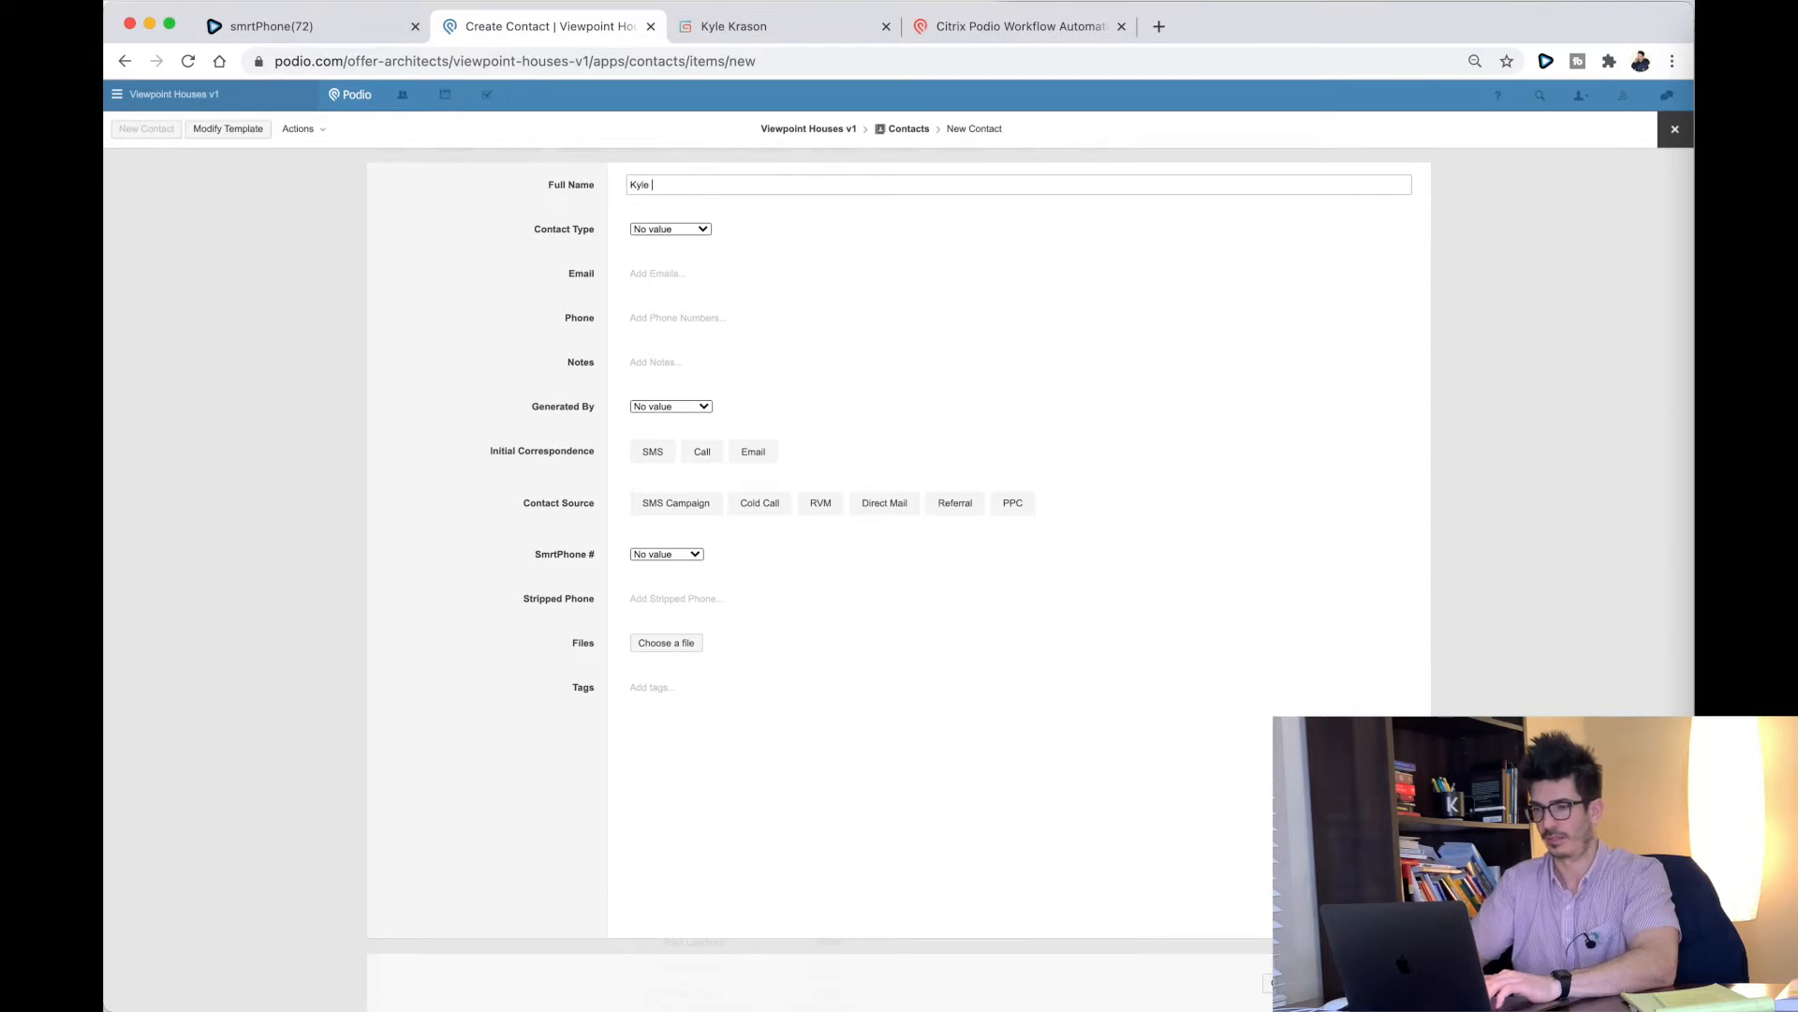
{"action": "key", "text": "Tab"}
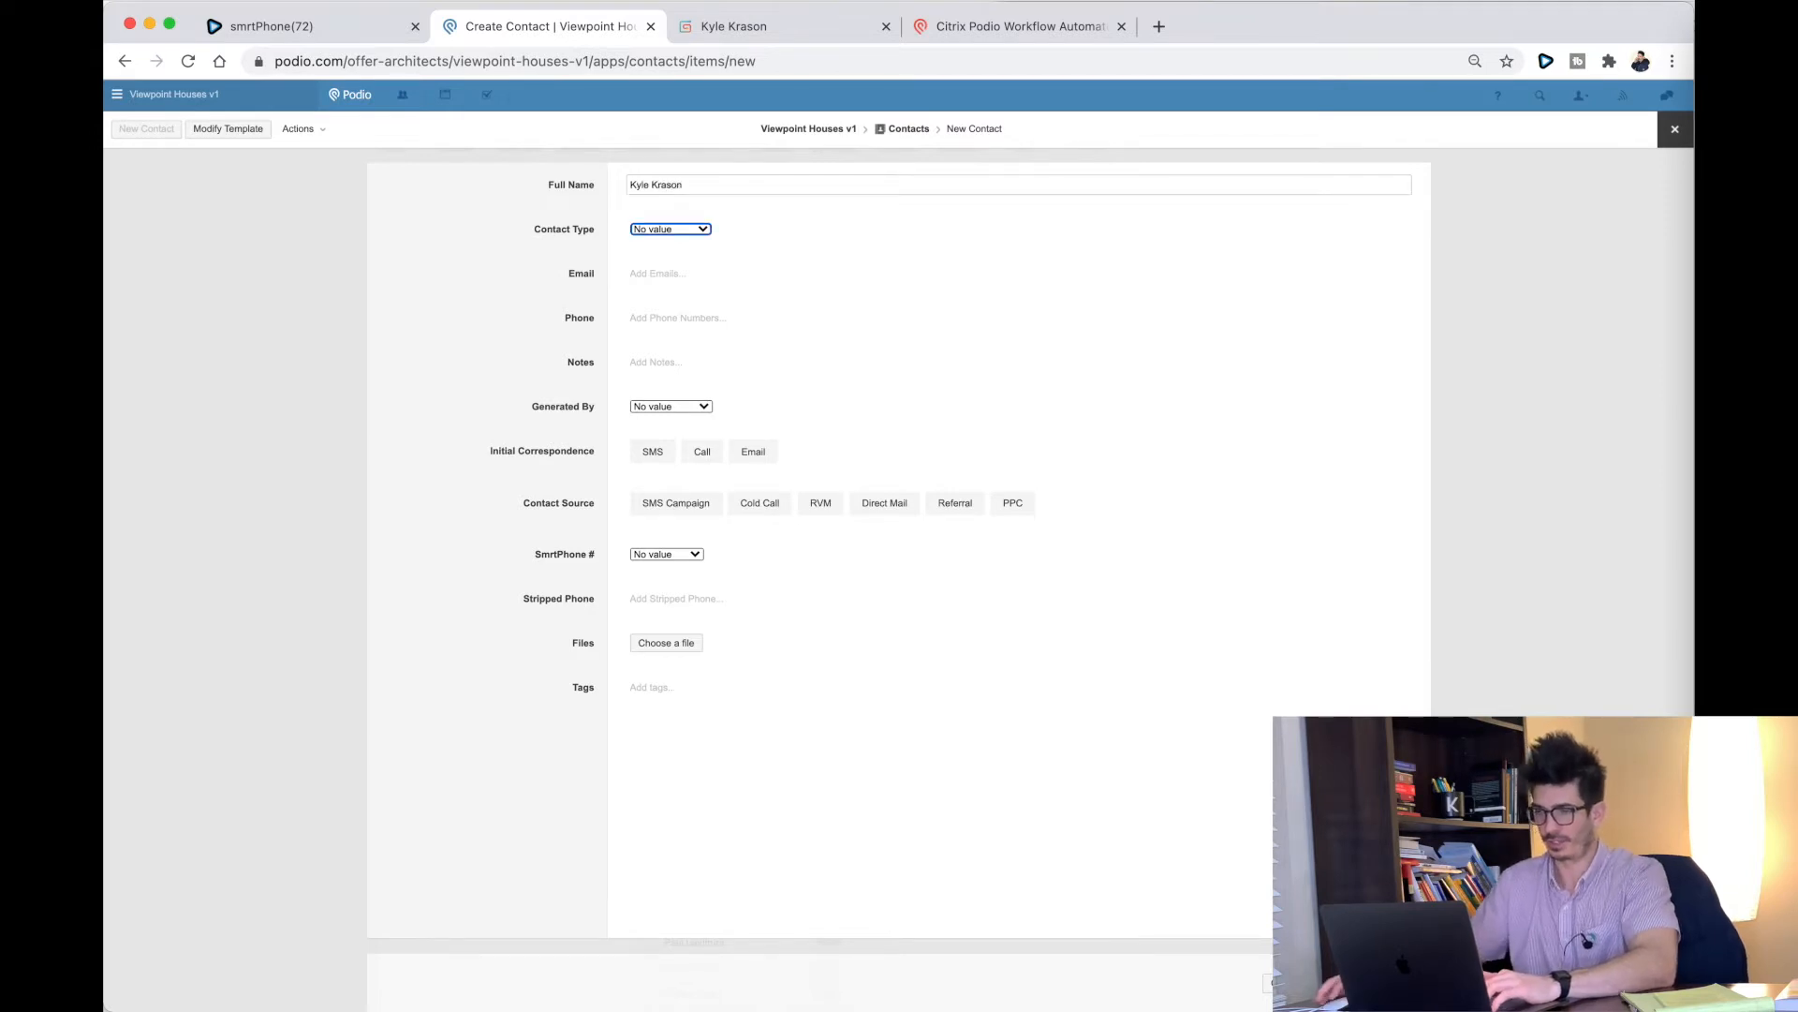
{"action": "left_click", "coordinate": [635, 231]}
{"action": "left_click", "coordinate": [686, 245]}
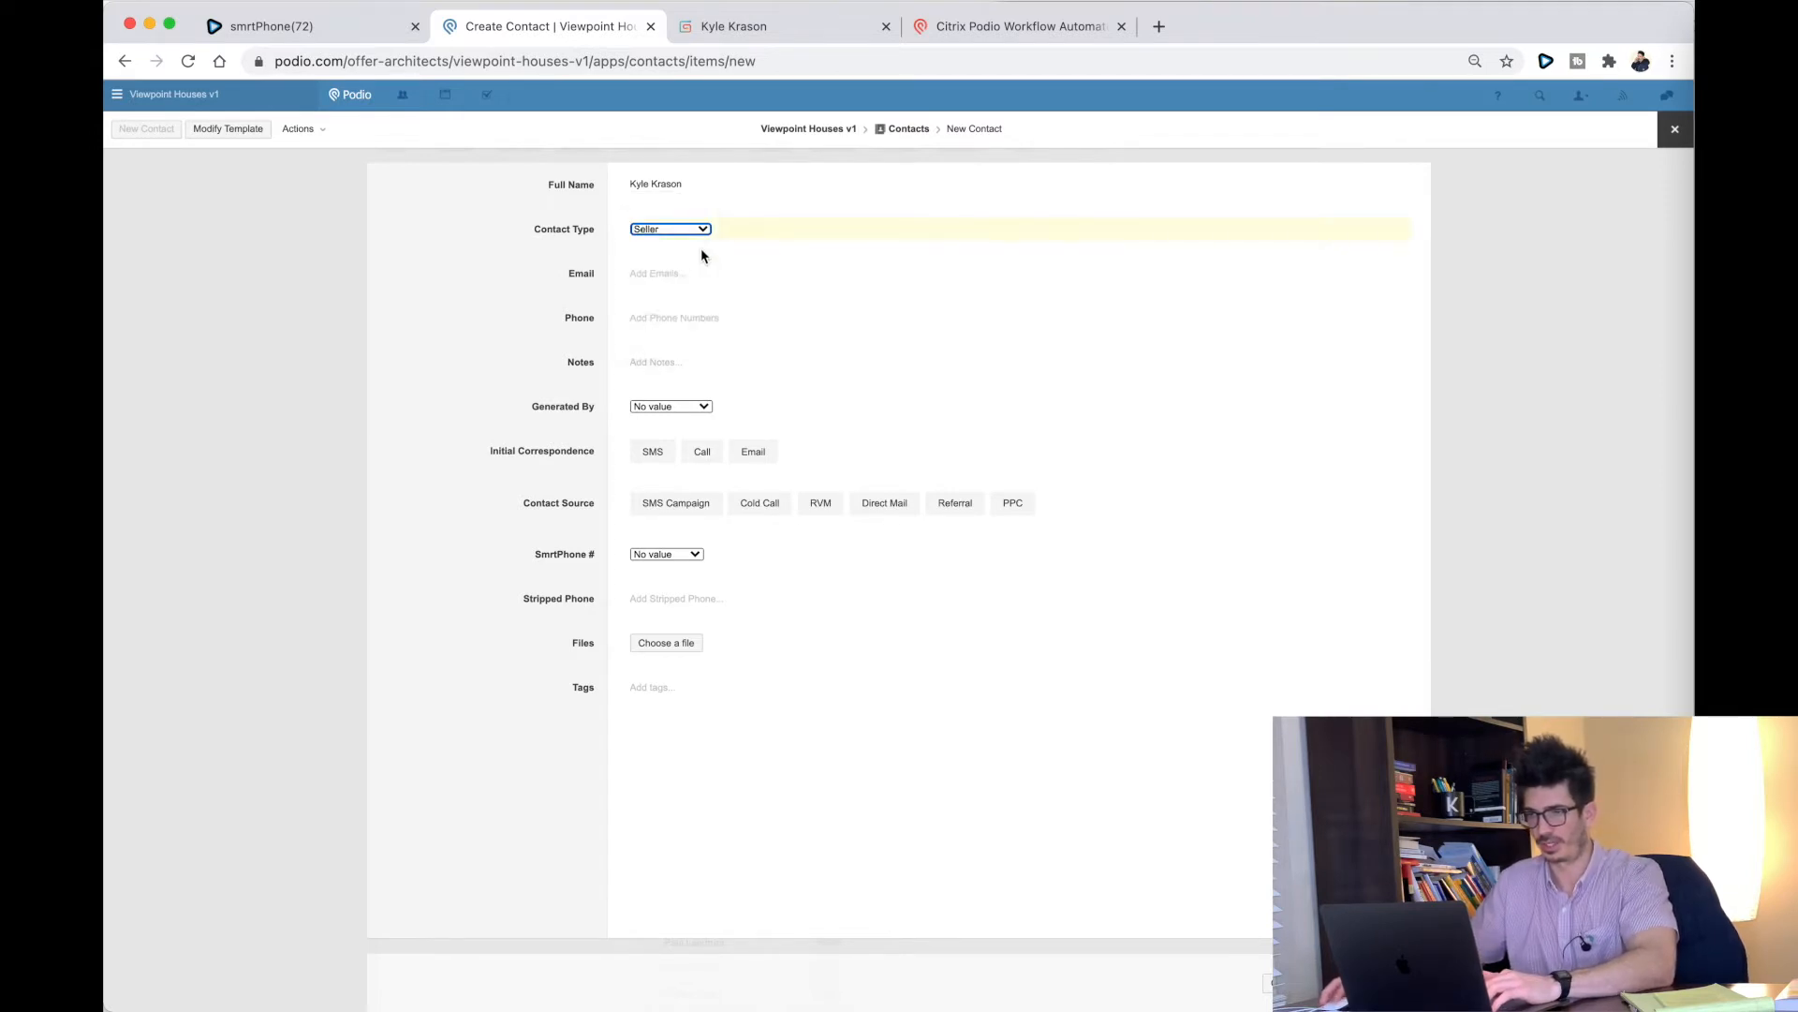
{"action": "left_click", "coordinate": [674, 322]}
{"action": "type", "text": "555-555-5555"}
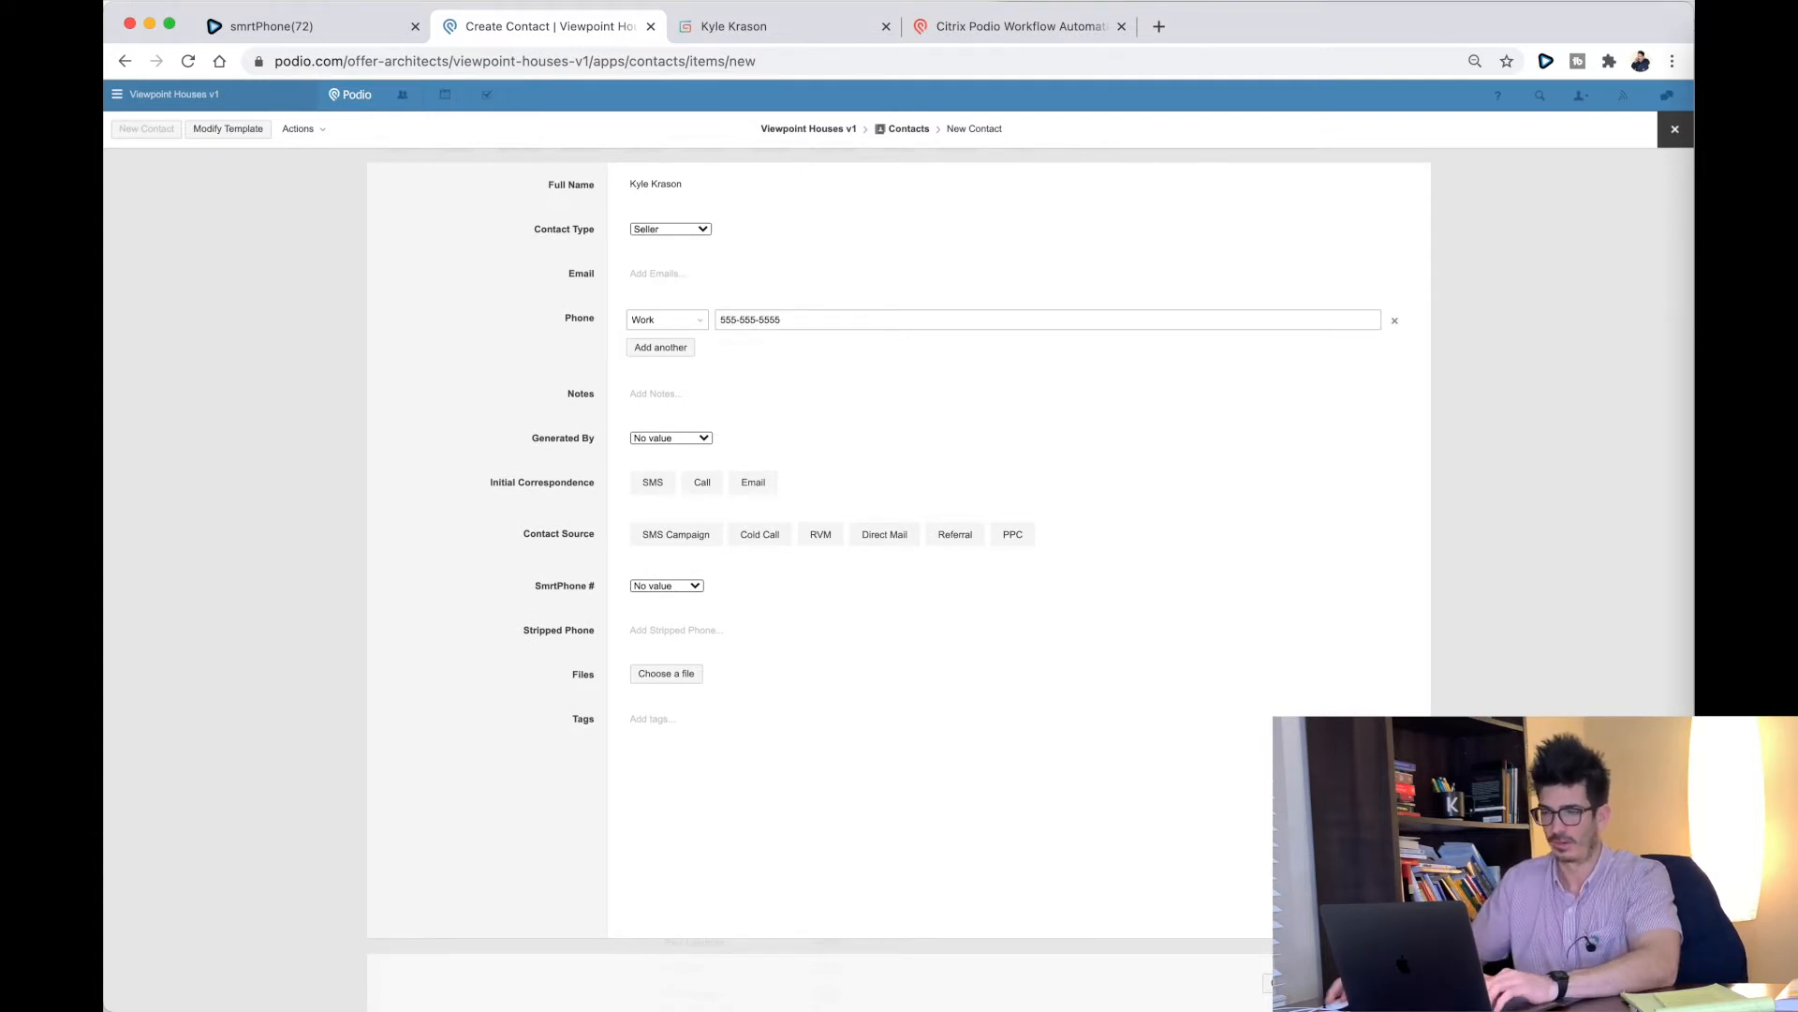
Step: Set Generated By to the first team member, Call, Cold Call and a smrtPhone line, then save
{"action": "left_click", "coordinate": [639, 439]}
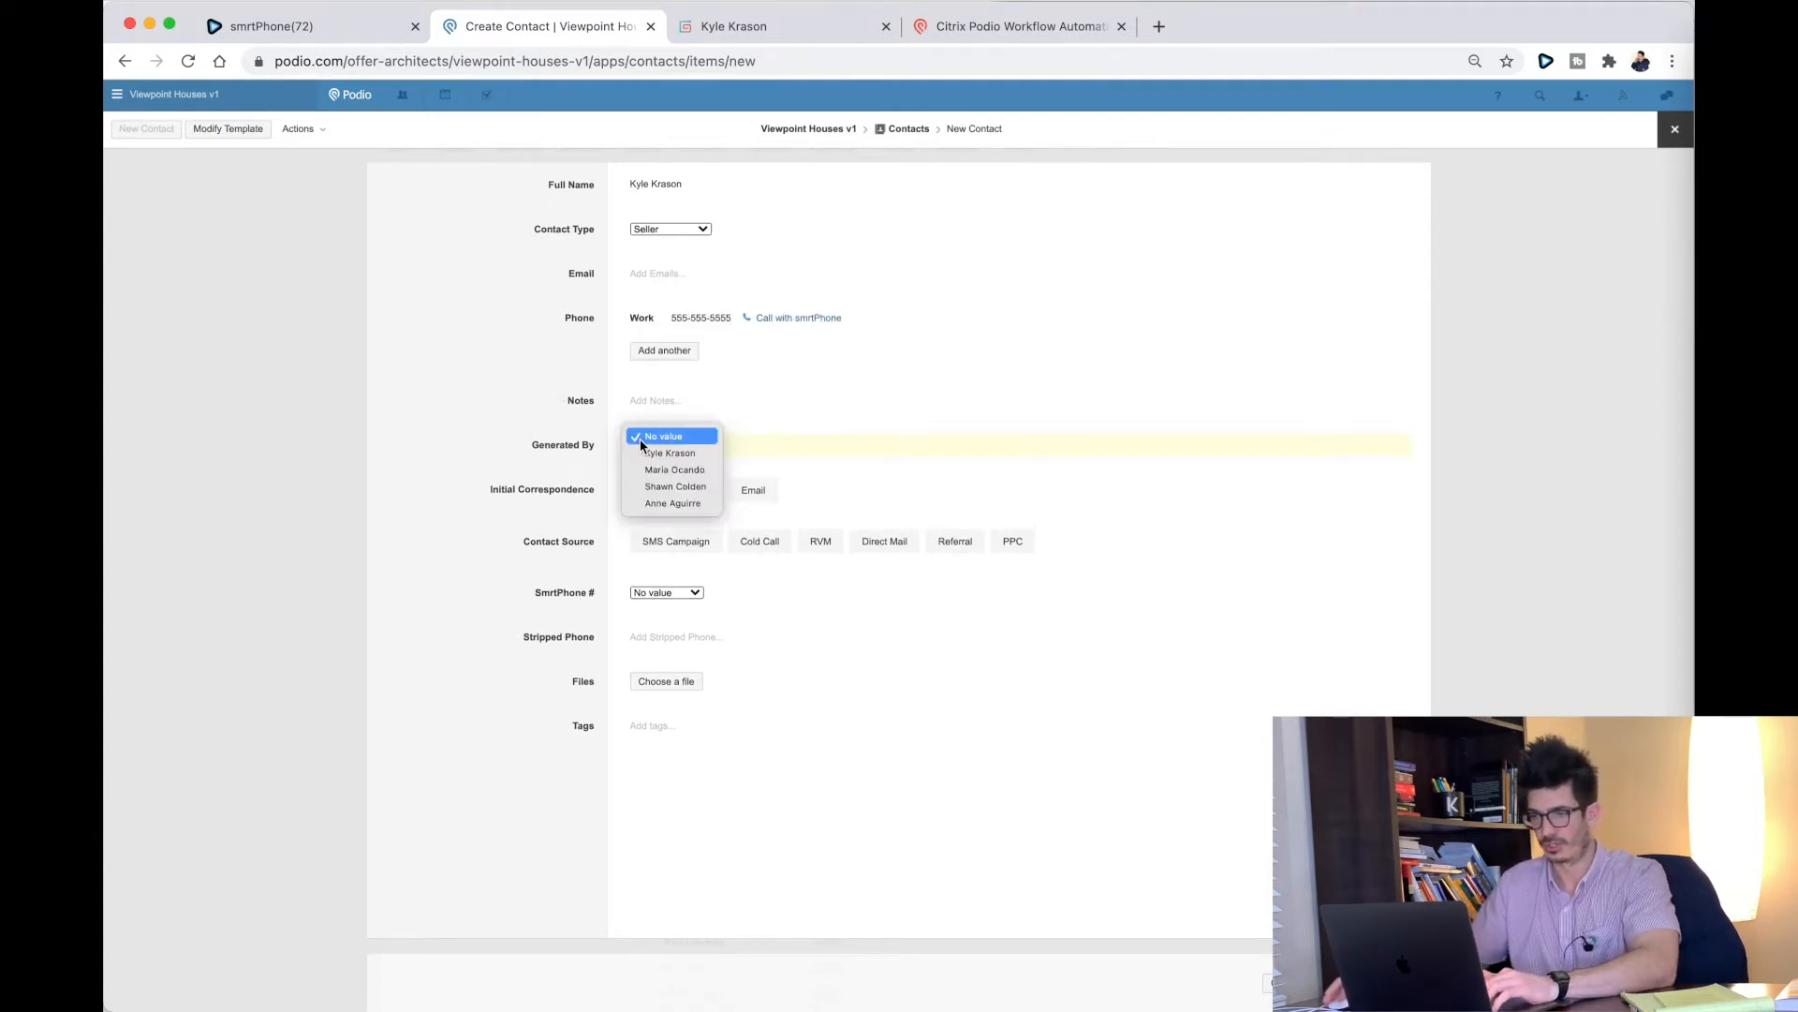
{"action": "left_click", "coordinate": [676, 453]}
{"action": "left_click", "coordinate": [702, 490]}
{"action": "left_click", "coordinate": [741, 540]}
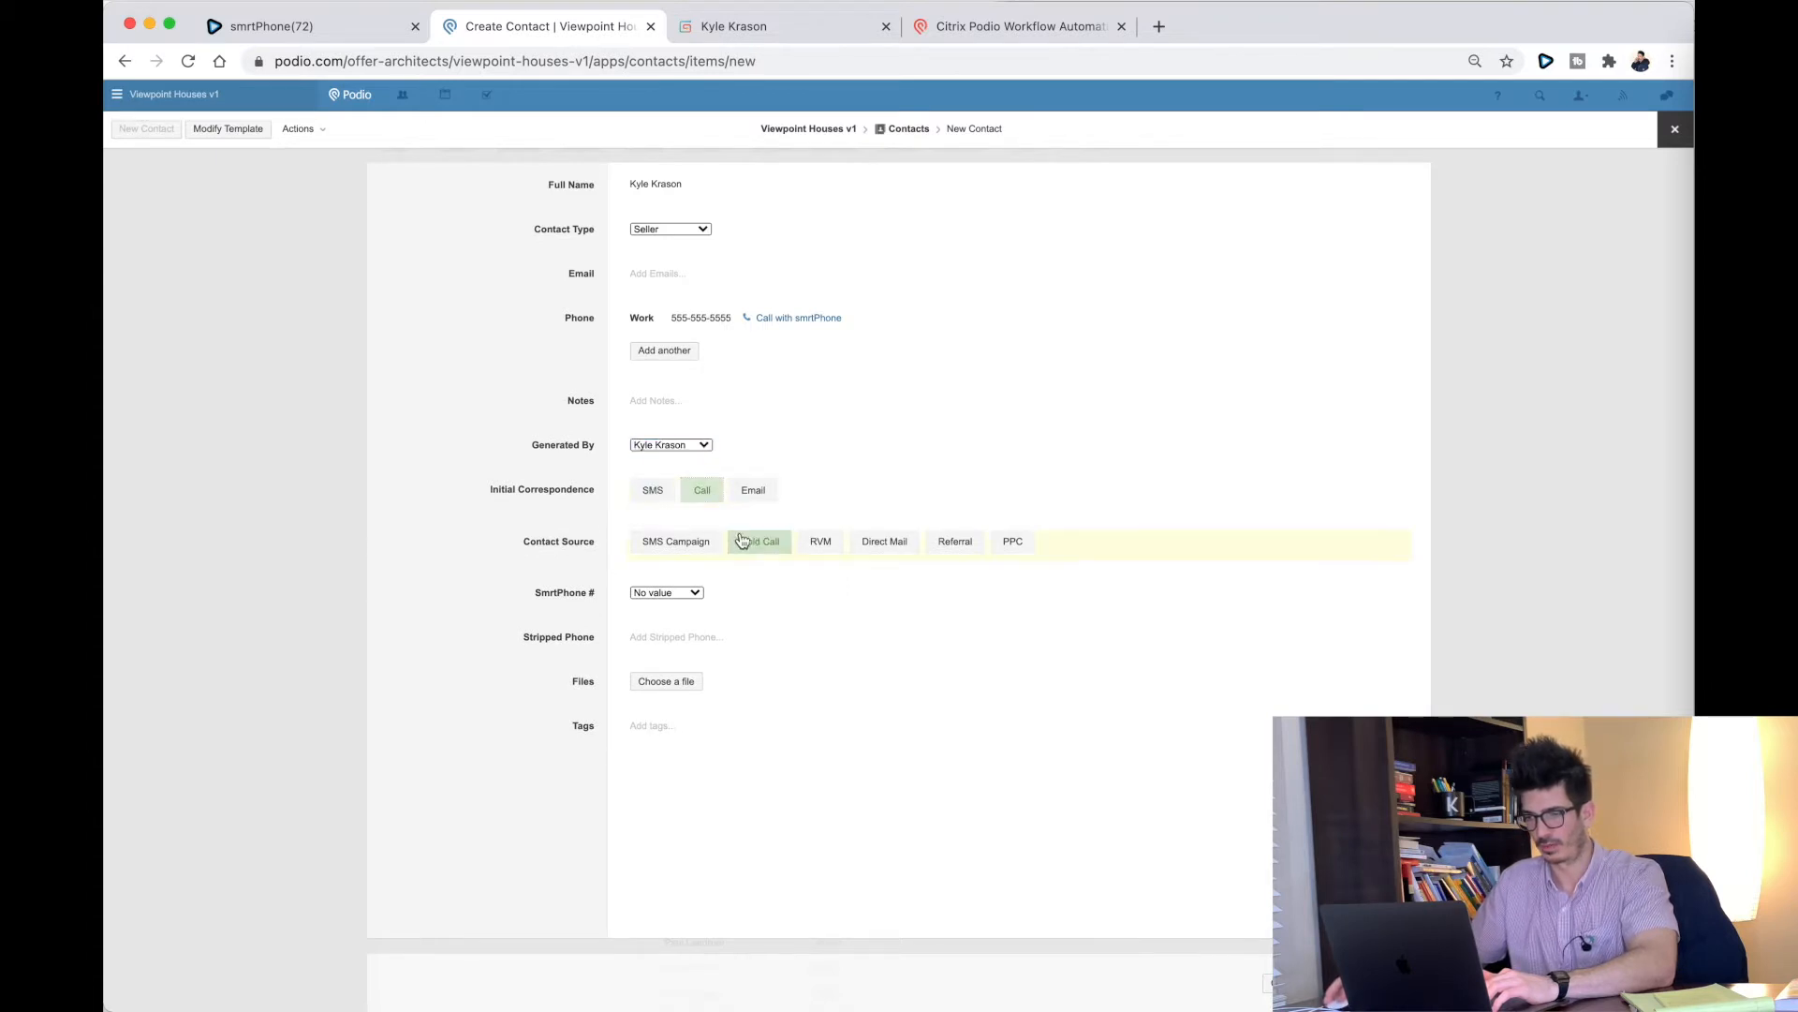
{"action": "left_click", "coordinate": [666, 594]}
{"action": "left_click", "coordinate": [671, 642]}
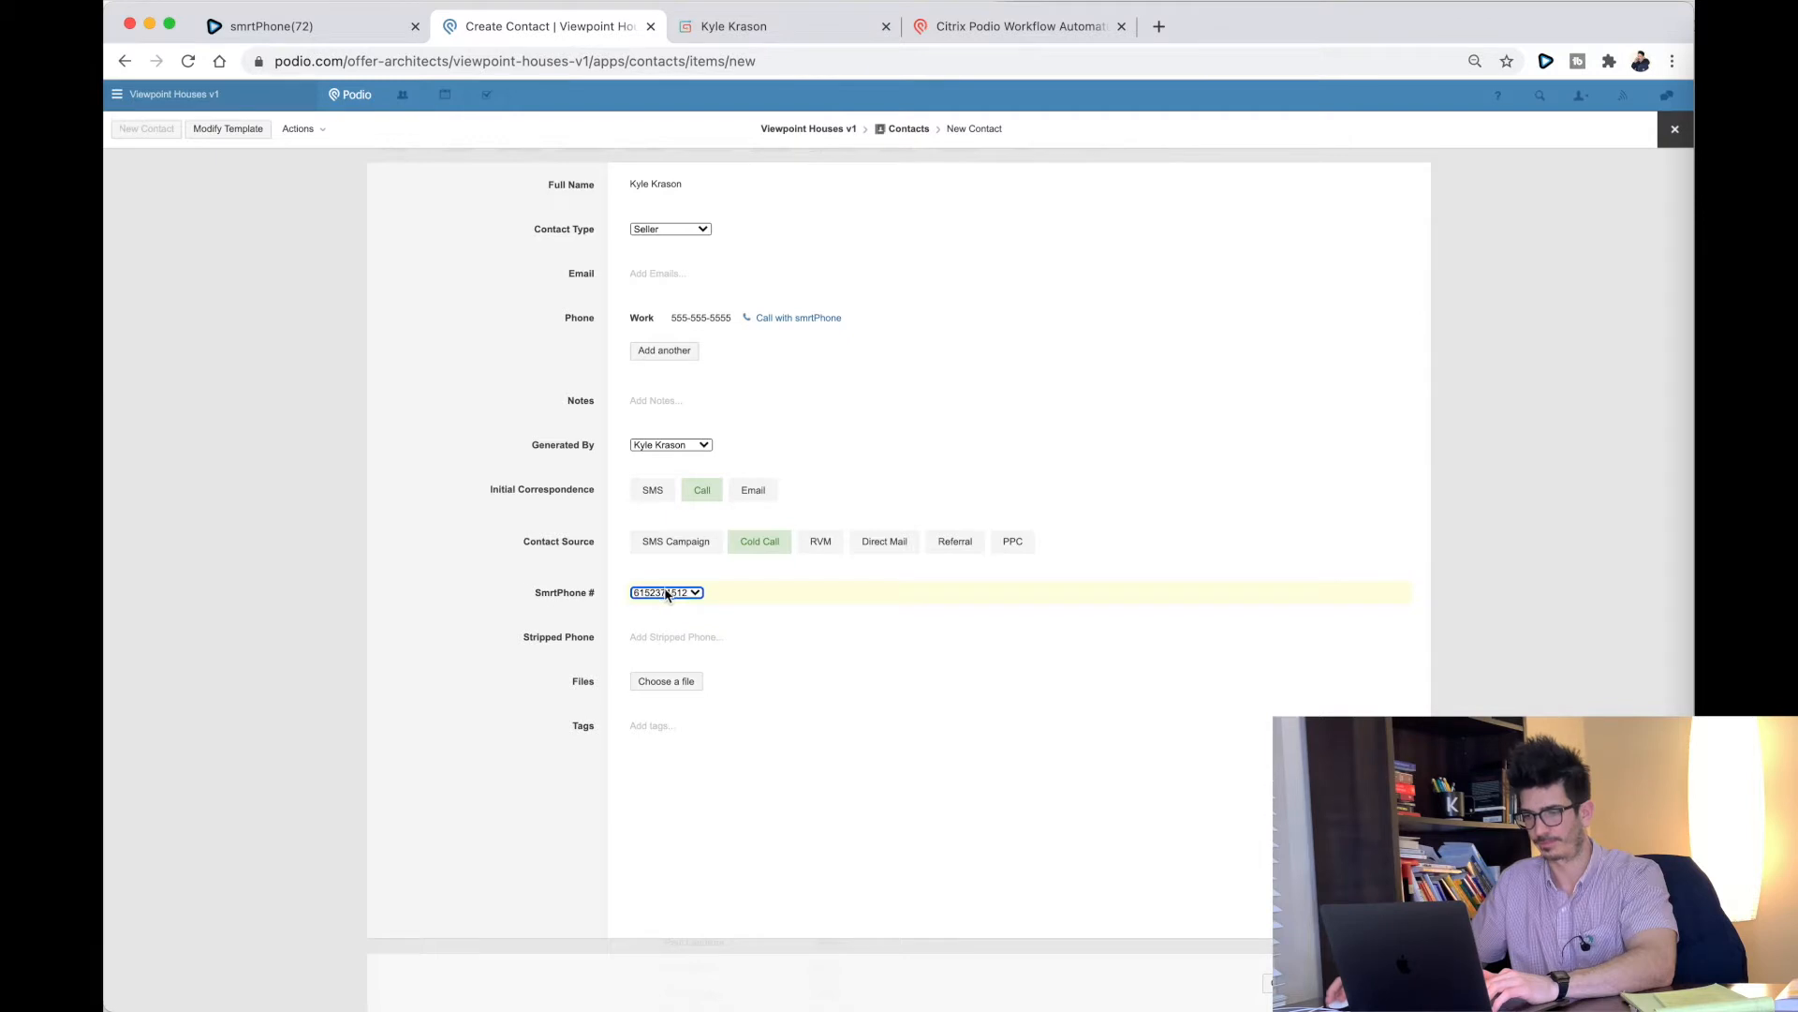
{"action": "left_click", "coordinate": [527, 568]}
{"action": "left_click", "coordinate": [1363, 982]}
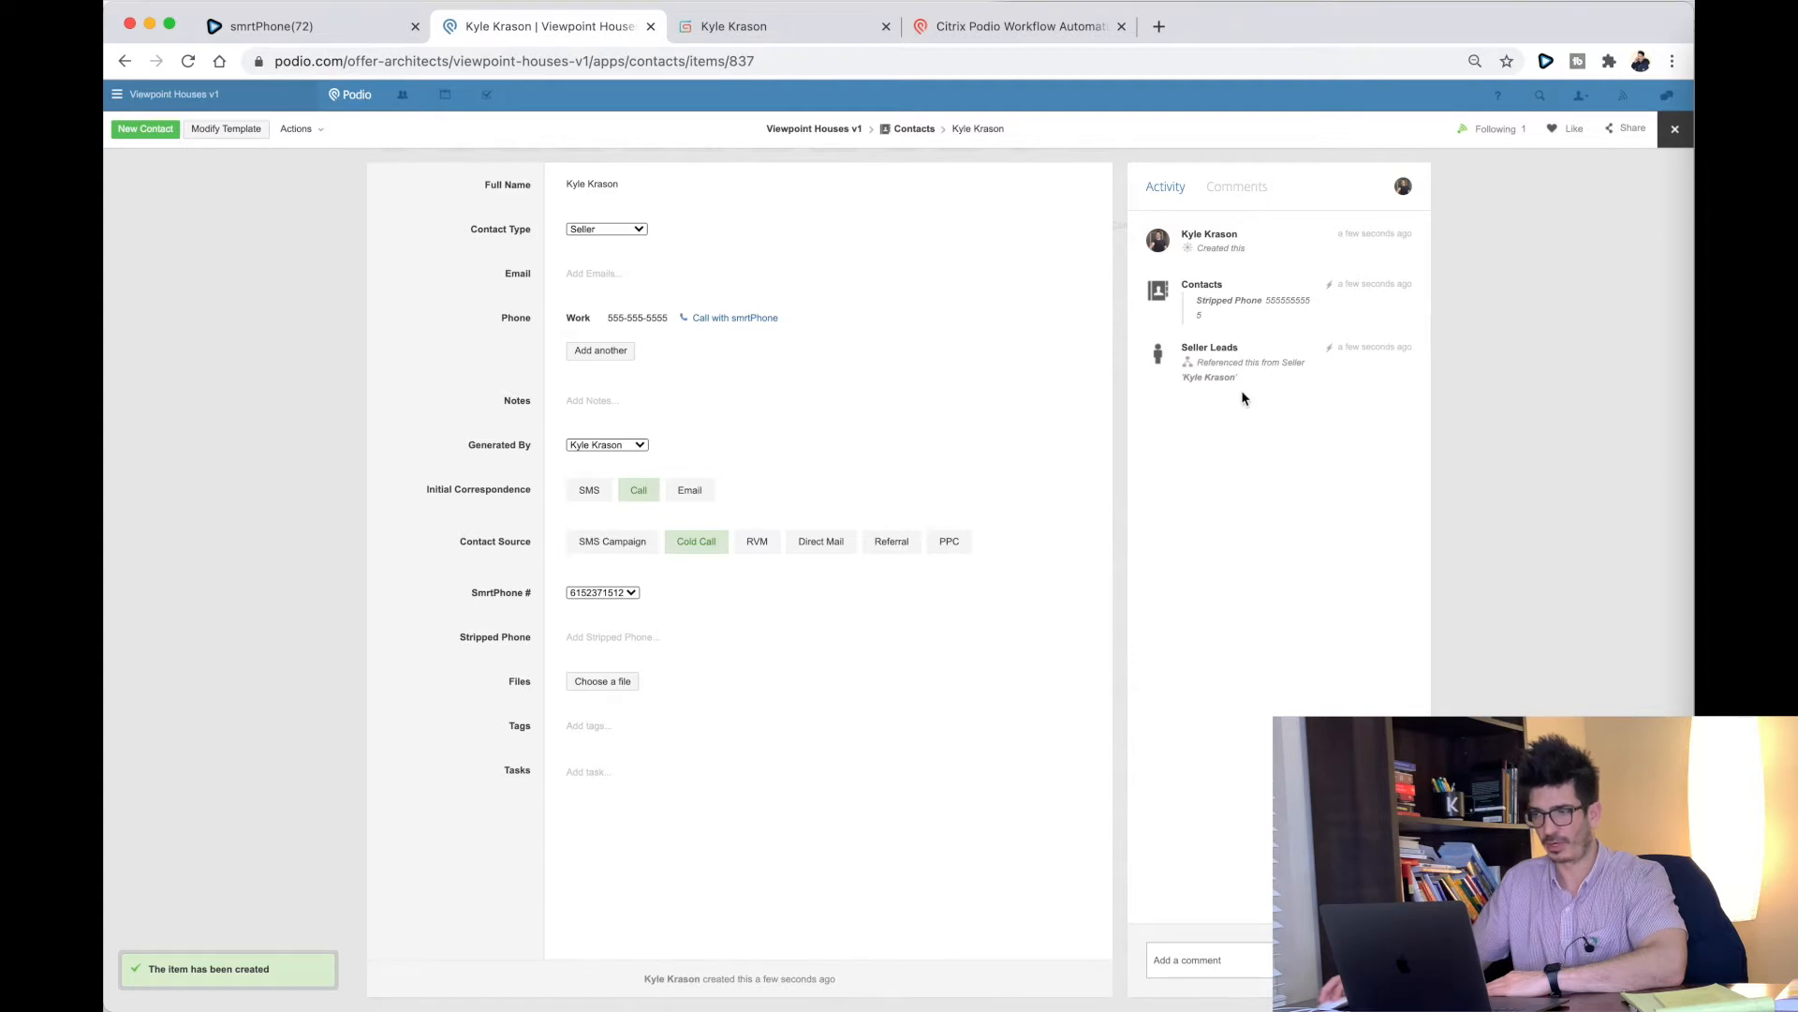
Step: Reload the contact, open its auto-created Seller Lead and review Generated By and Stripped Phone
{"action": "left_click", "coordinate": [189, 59]}
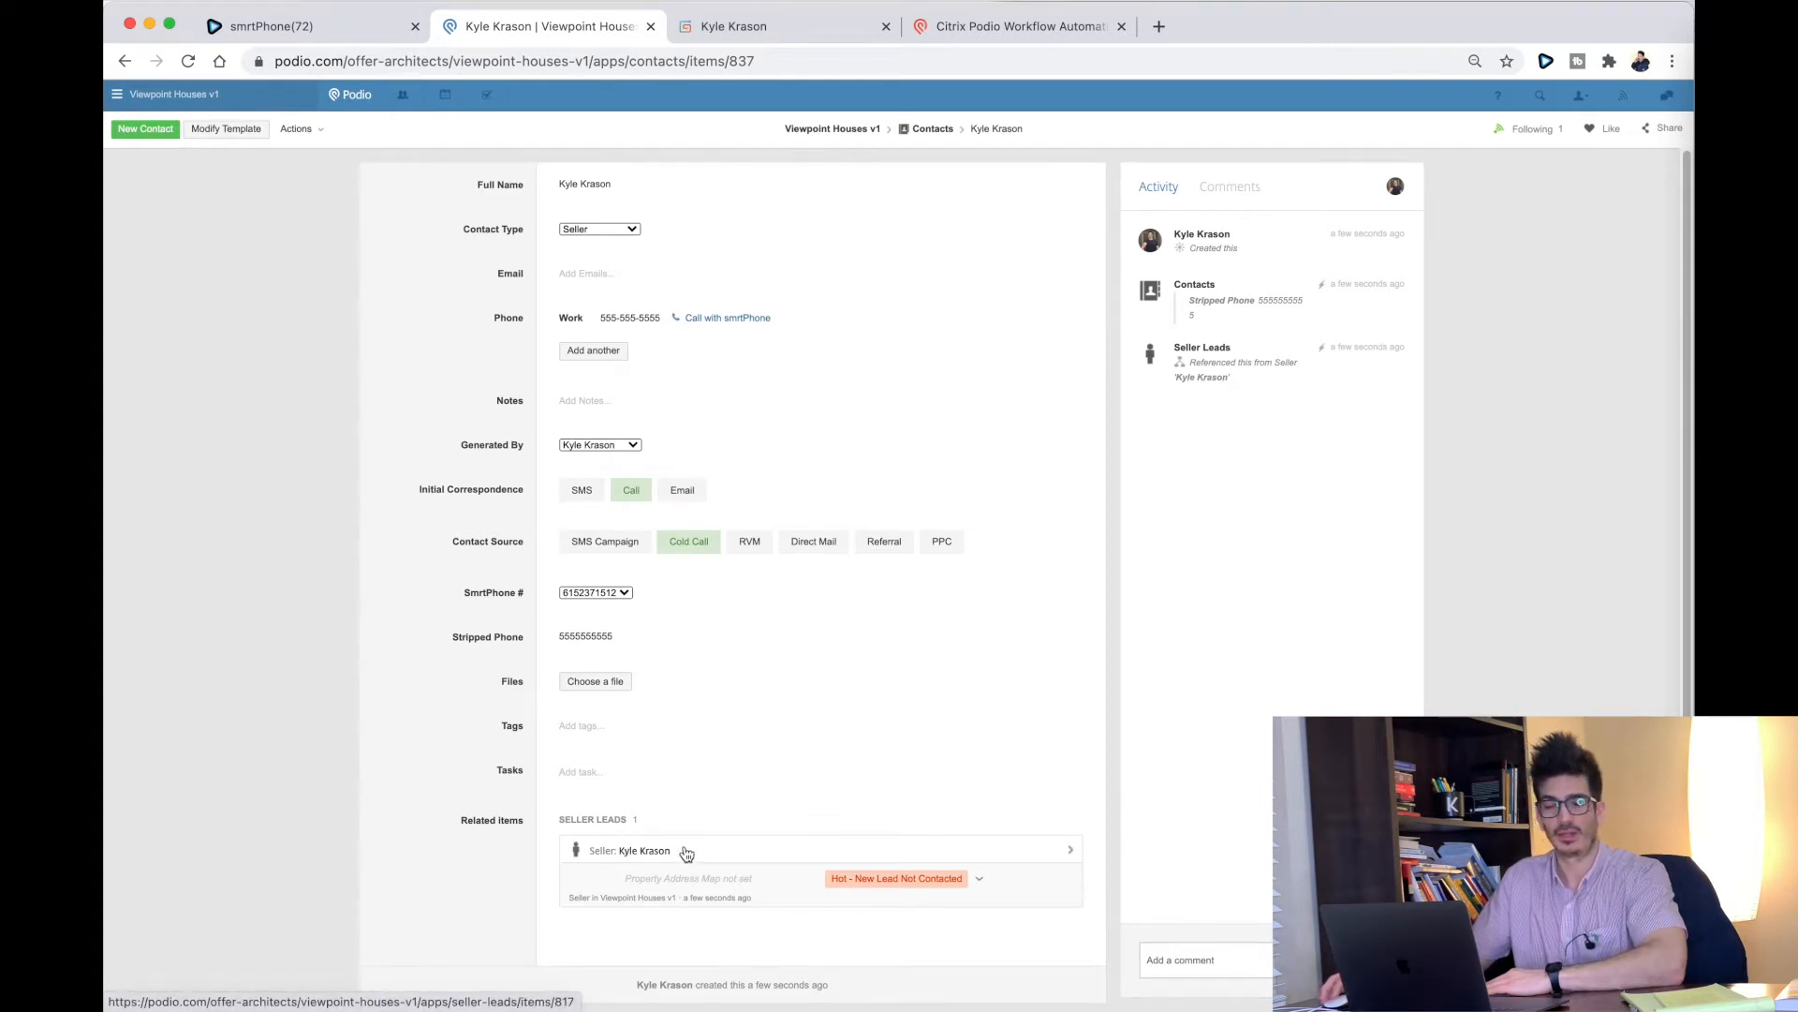
{"action": "left_click", "coordinate": [717, 853]}
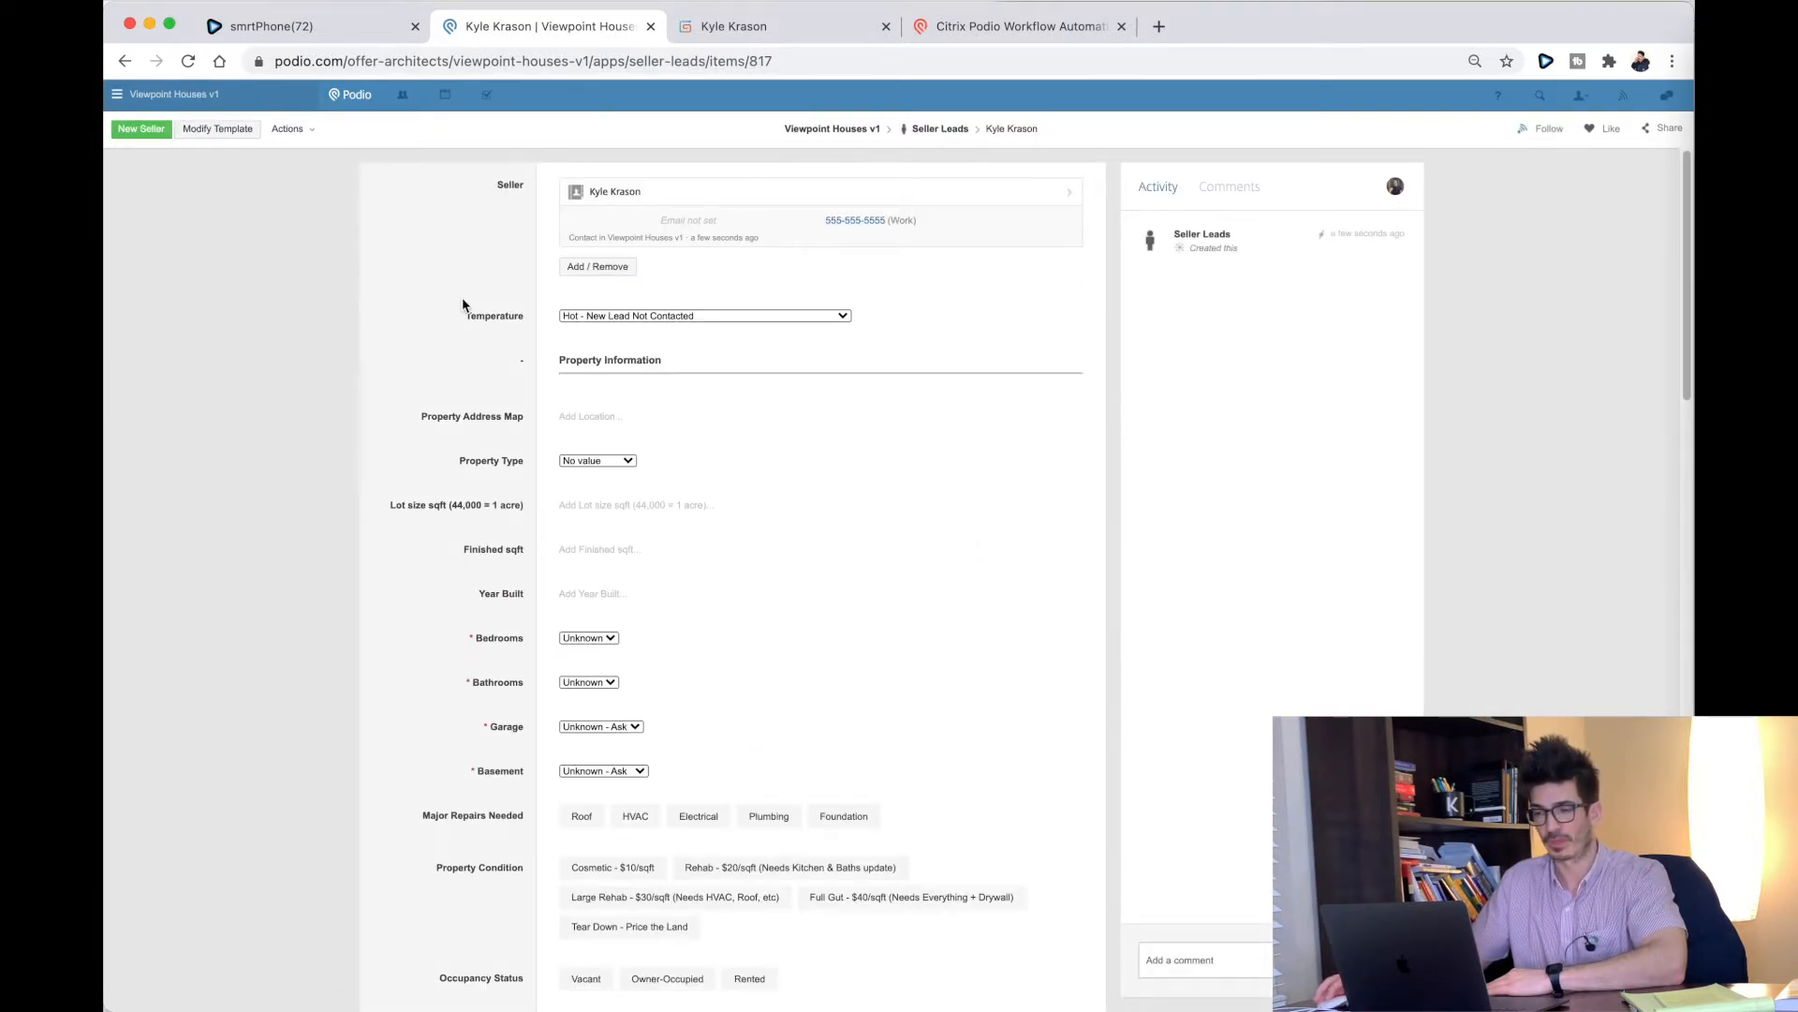
{"action": "scroll", "coordinate": [462, 302], "scroll_direction": "down", "scroll_amount": 10}
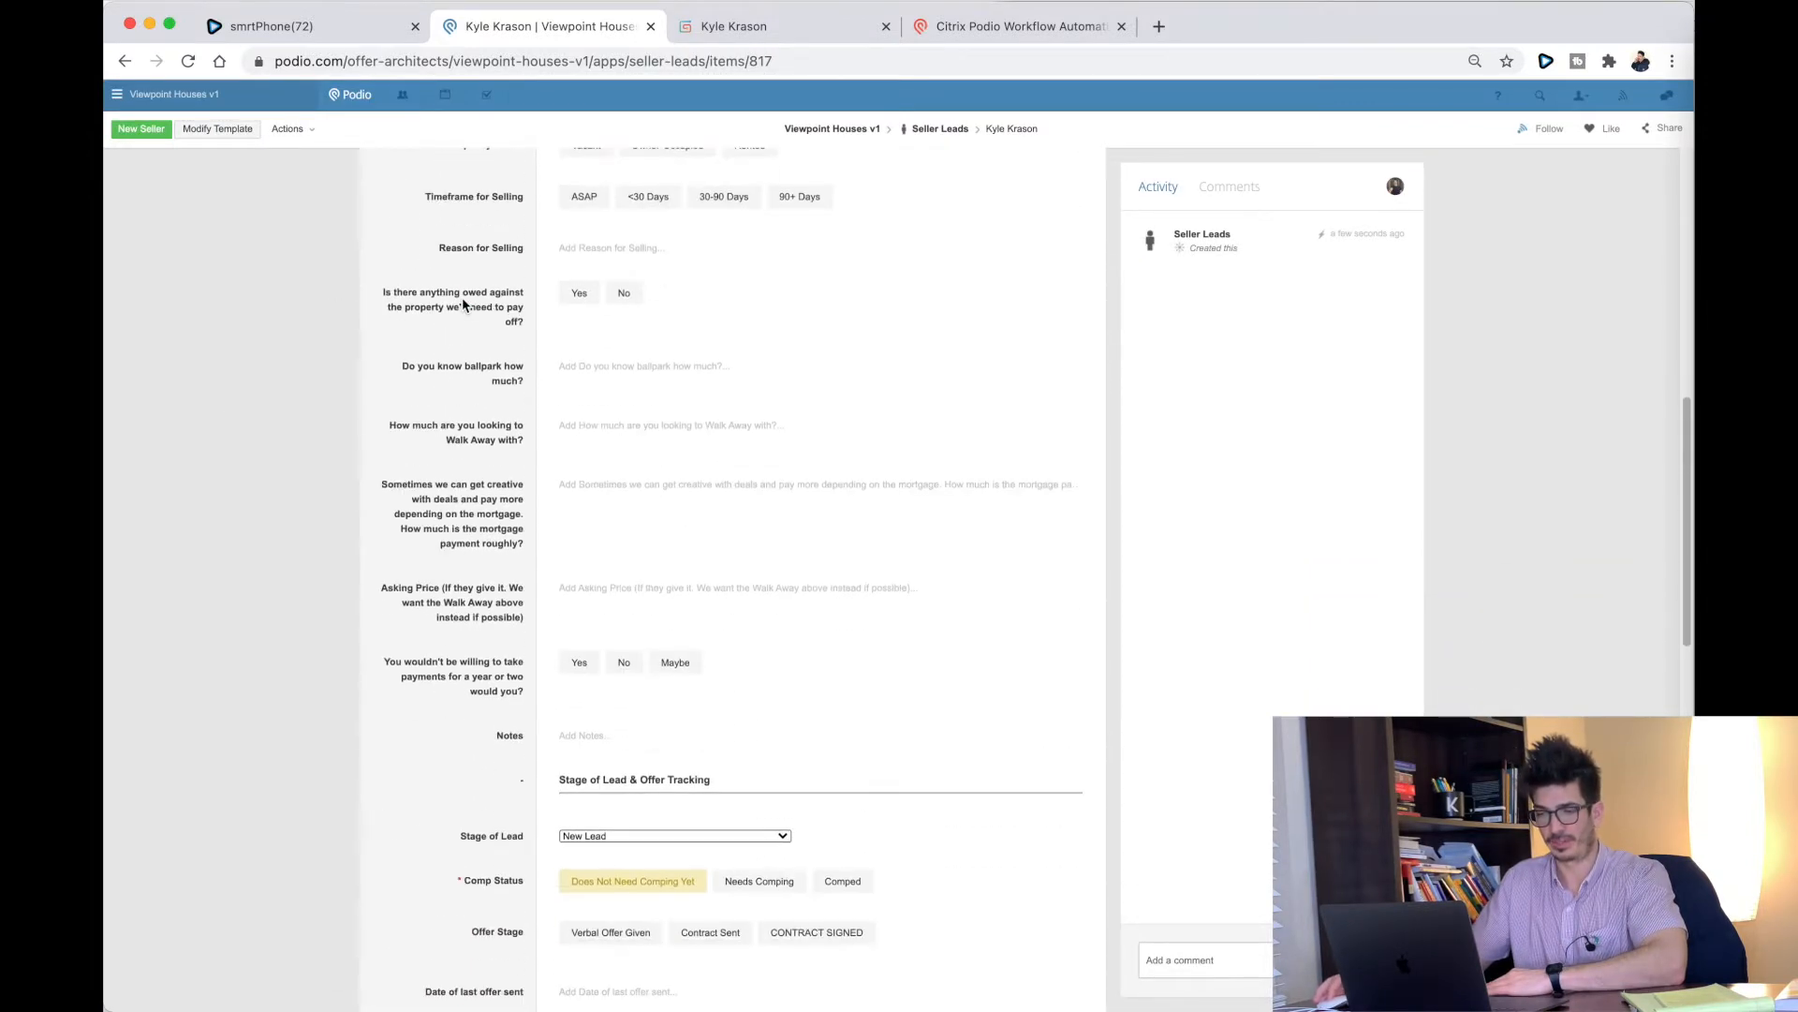
{"action": "scroll", "coordinate": [463, 296], "scroll_direction": "down", "scroll_amount": 15}
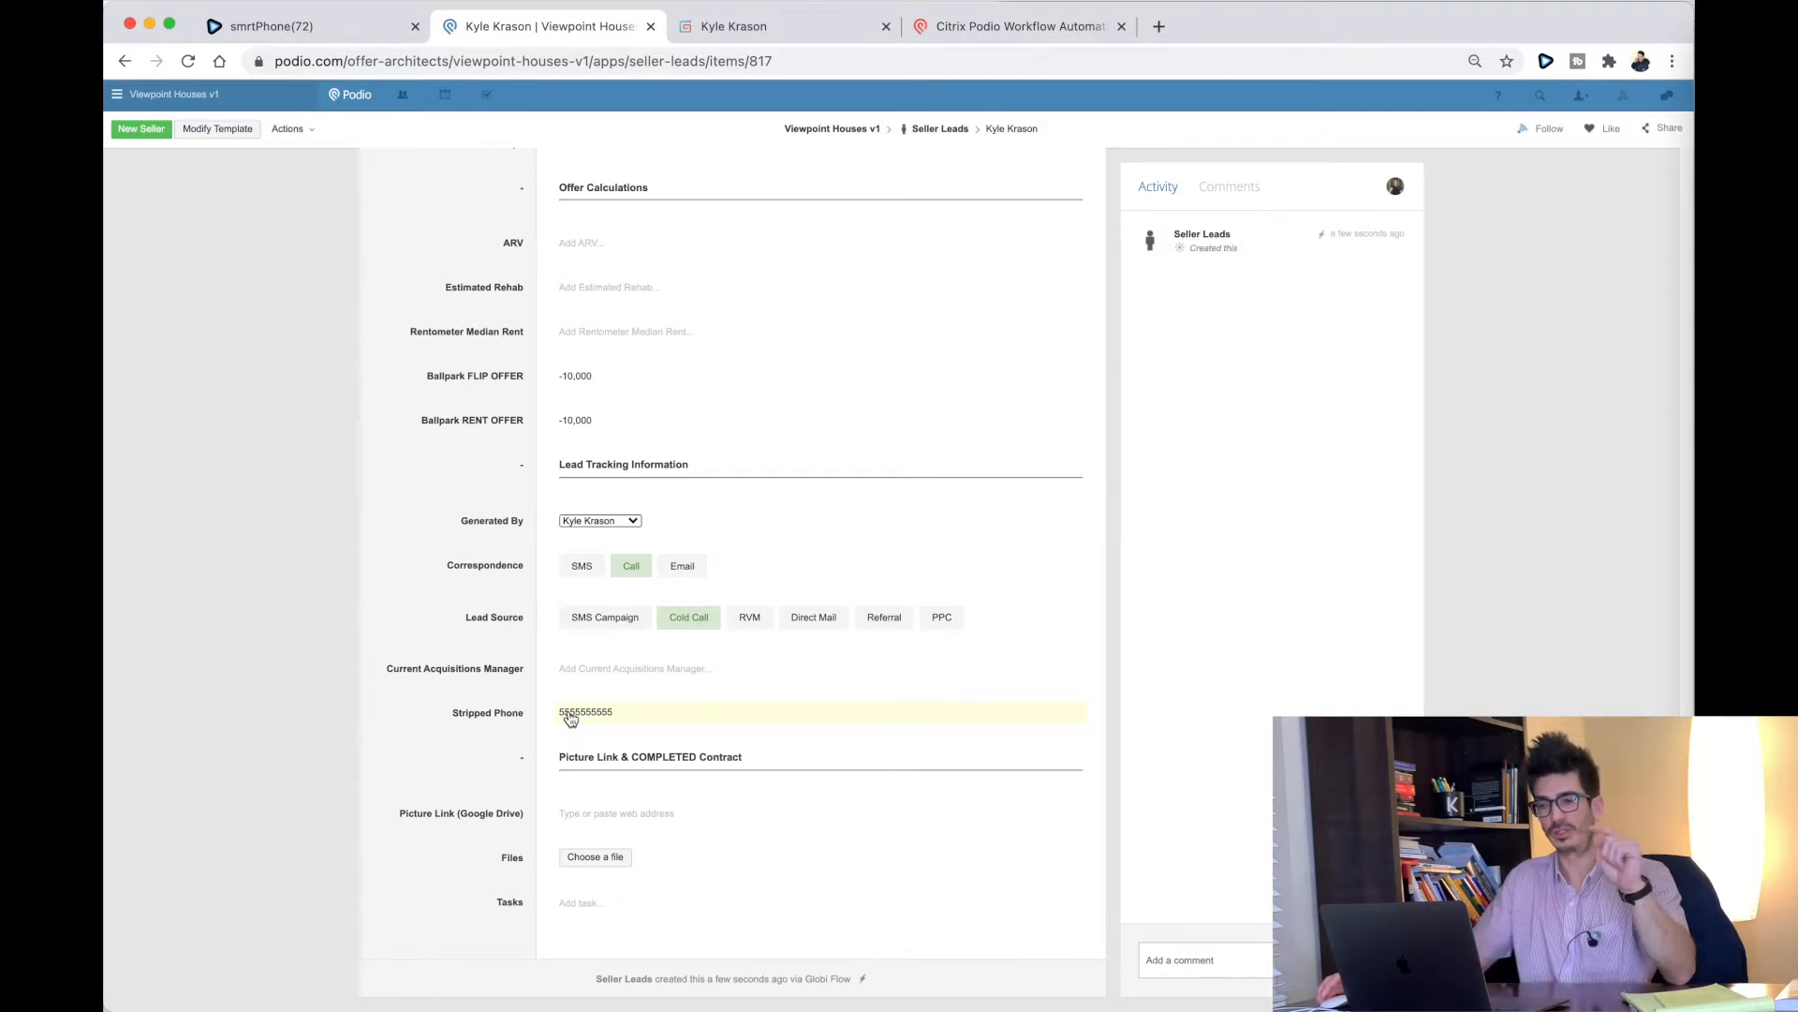
{"action": "scroll", "coordinate": [570, 718], "scroll_direction": "up", "scroll_amount": 15}
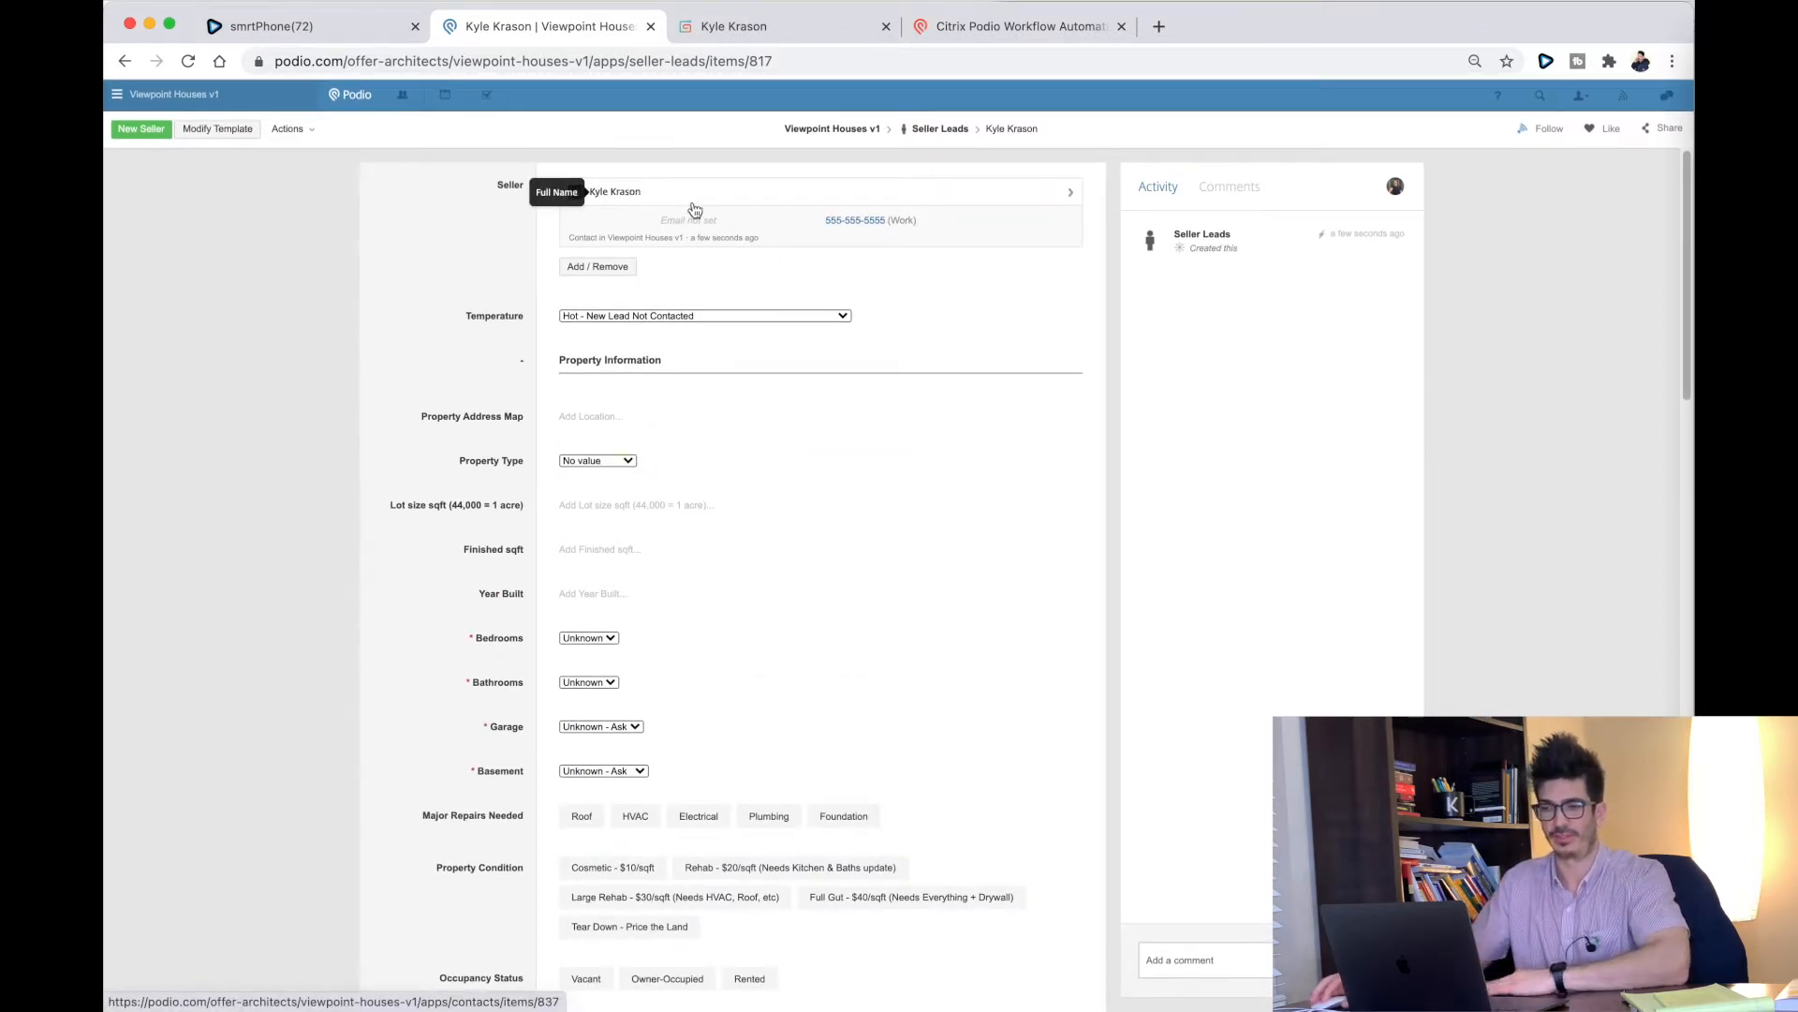
{"action": "left_click", "coordinate": [735, 203]}
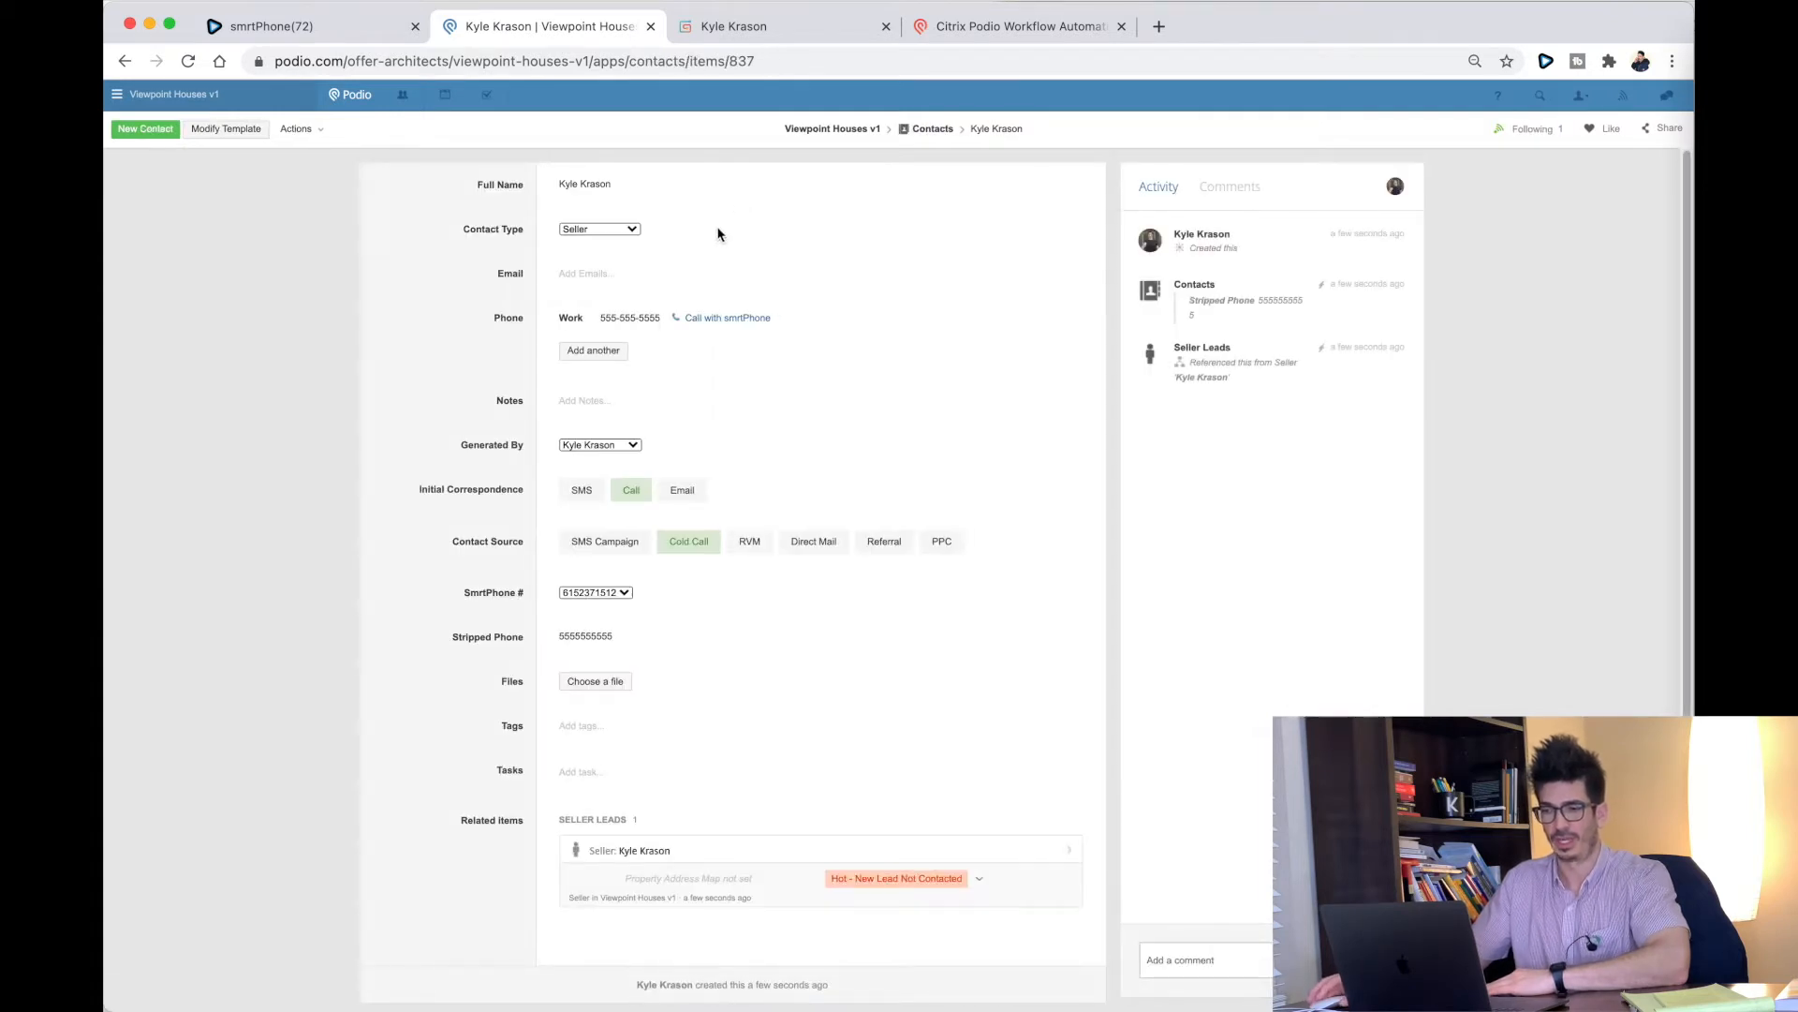
{"action": "left_click", "coordinate": [629, 319]}
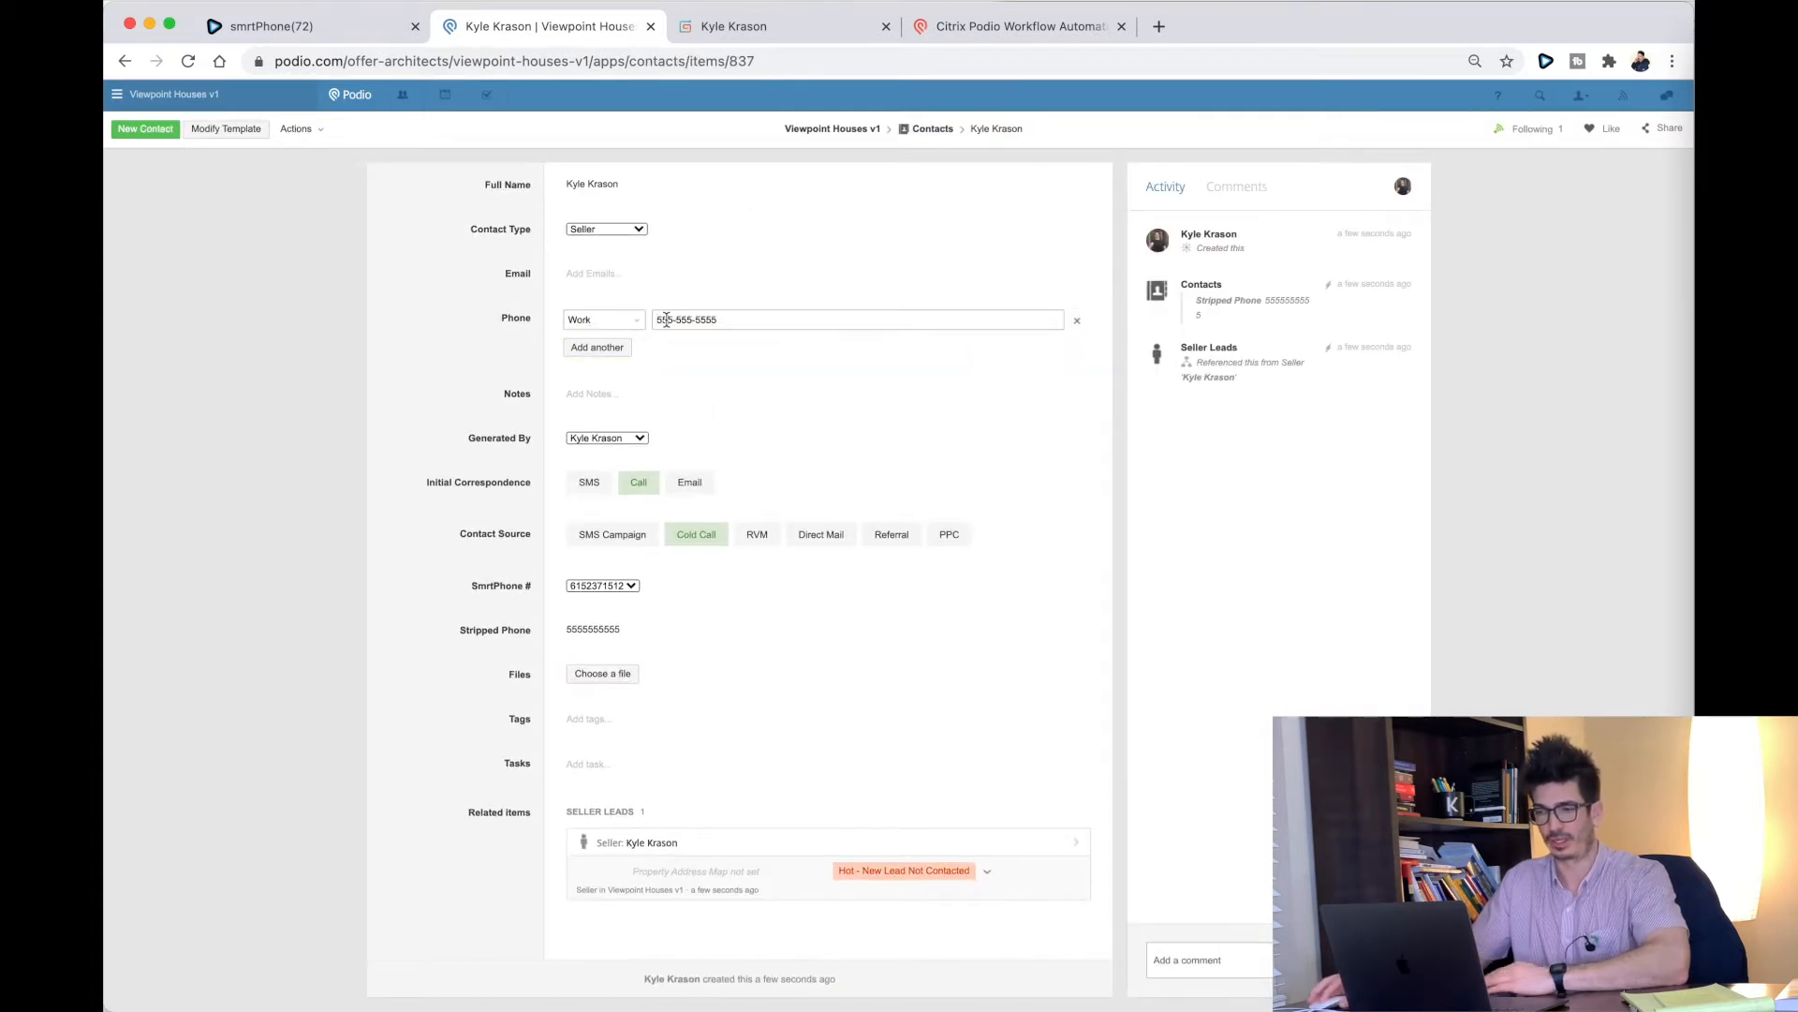
{"action": "type", "text": "777-777-7777"}
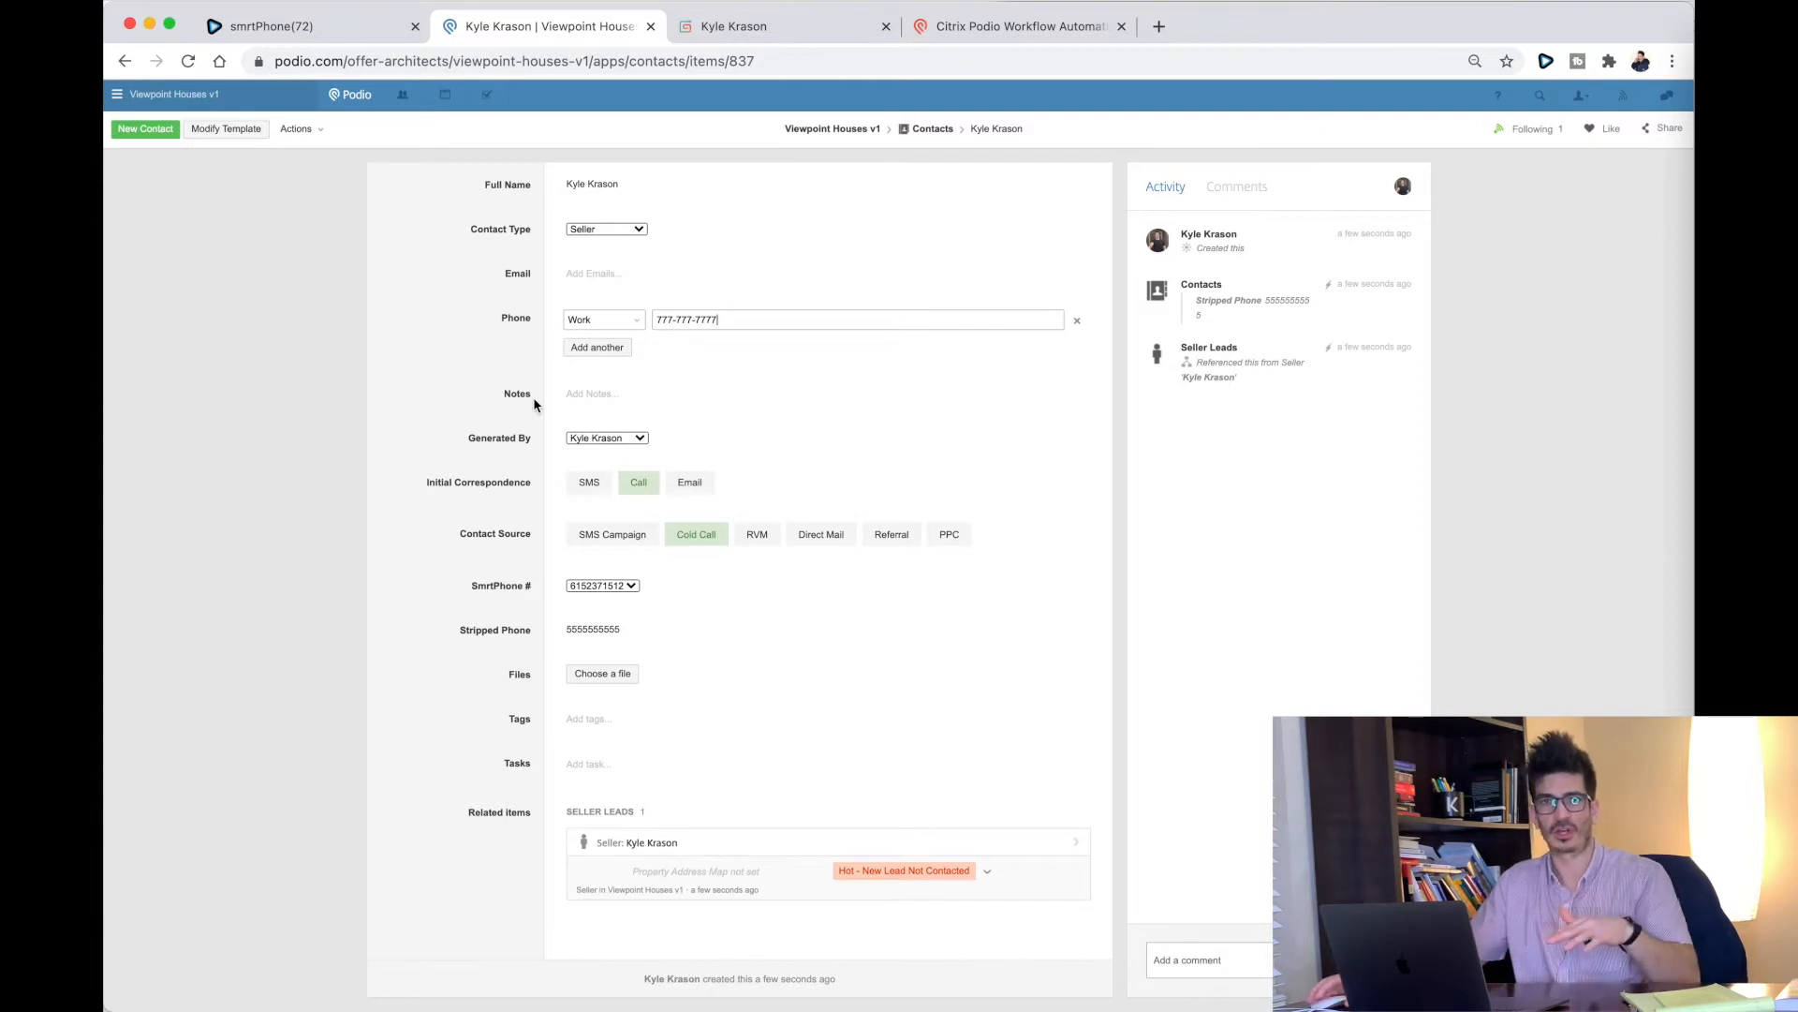
{"action": "left_click", "coordinate": [514, 334]}
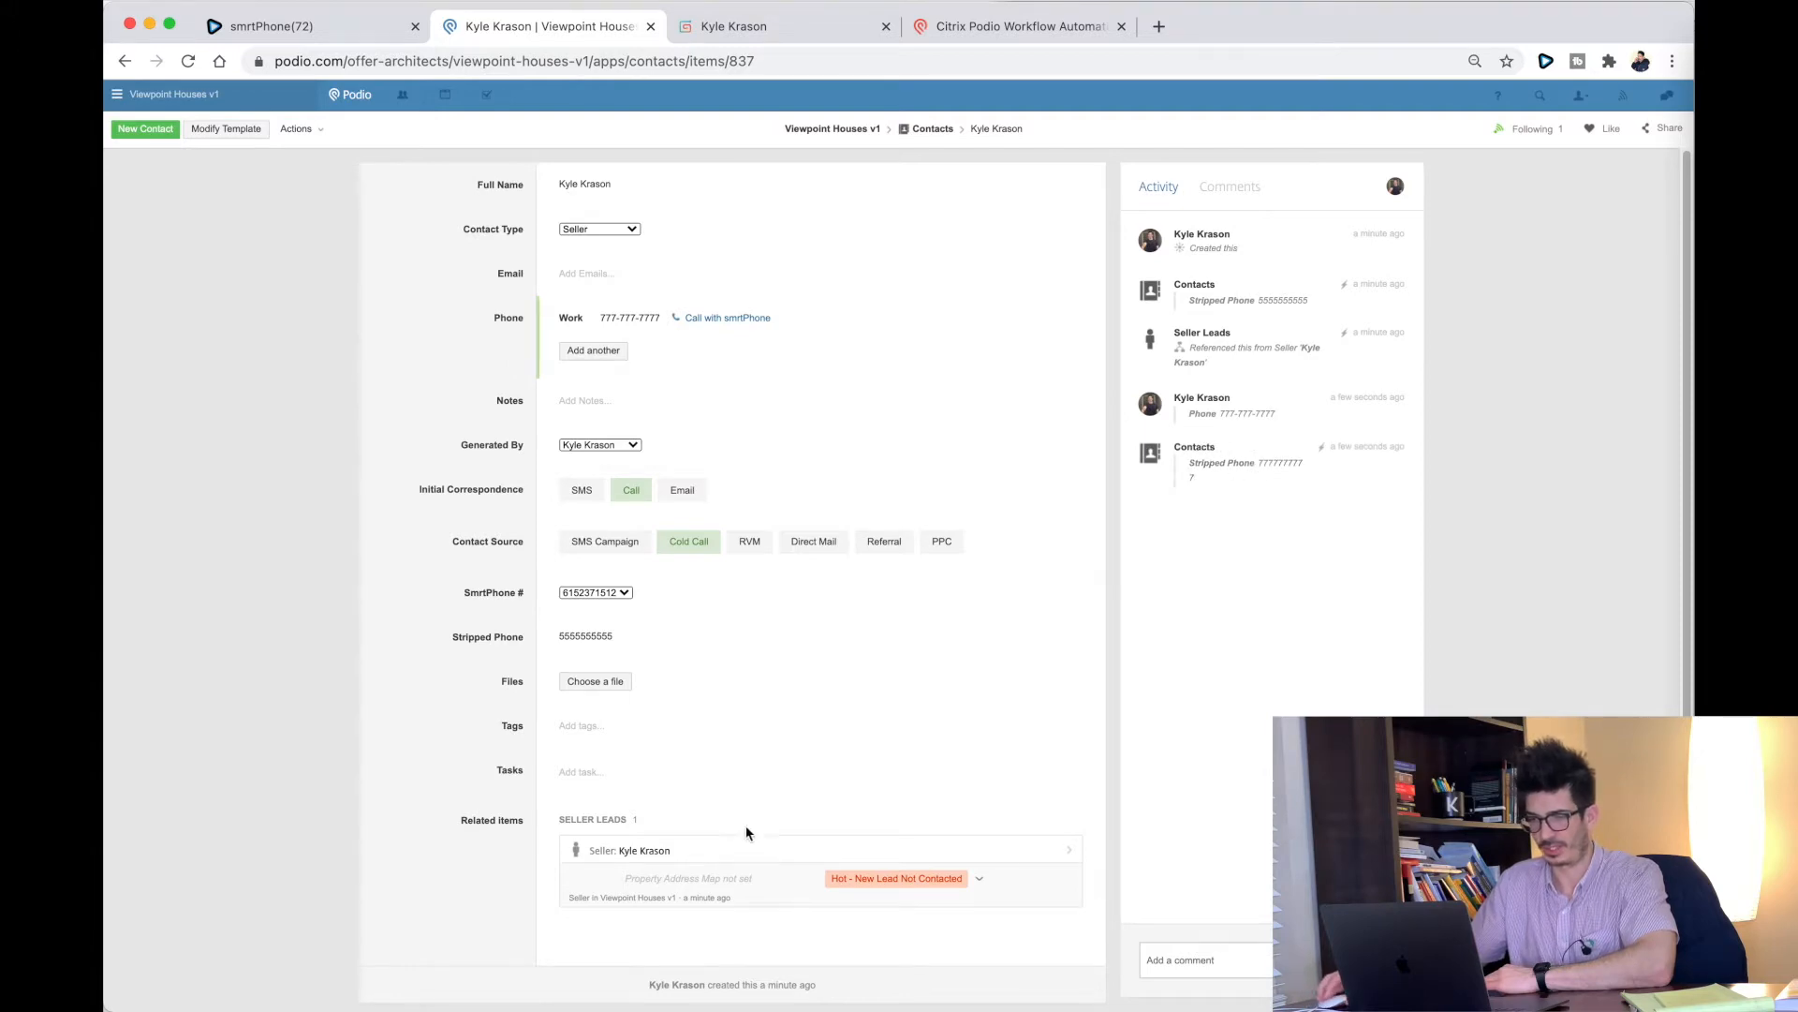
{"action": "left_click", "coordinate": [717, 849]}
Step: Check that the Seller Lead's Stripped Phone reflects the new number
{"action": "scroll", "coordinate": [577, 633], "scroll_direction": "down", "scroll_amount": 20}
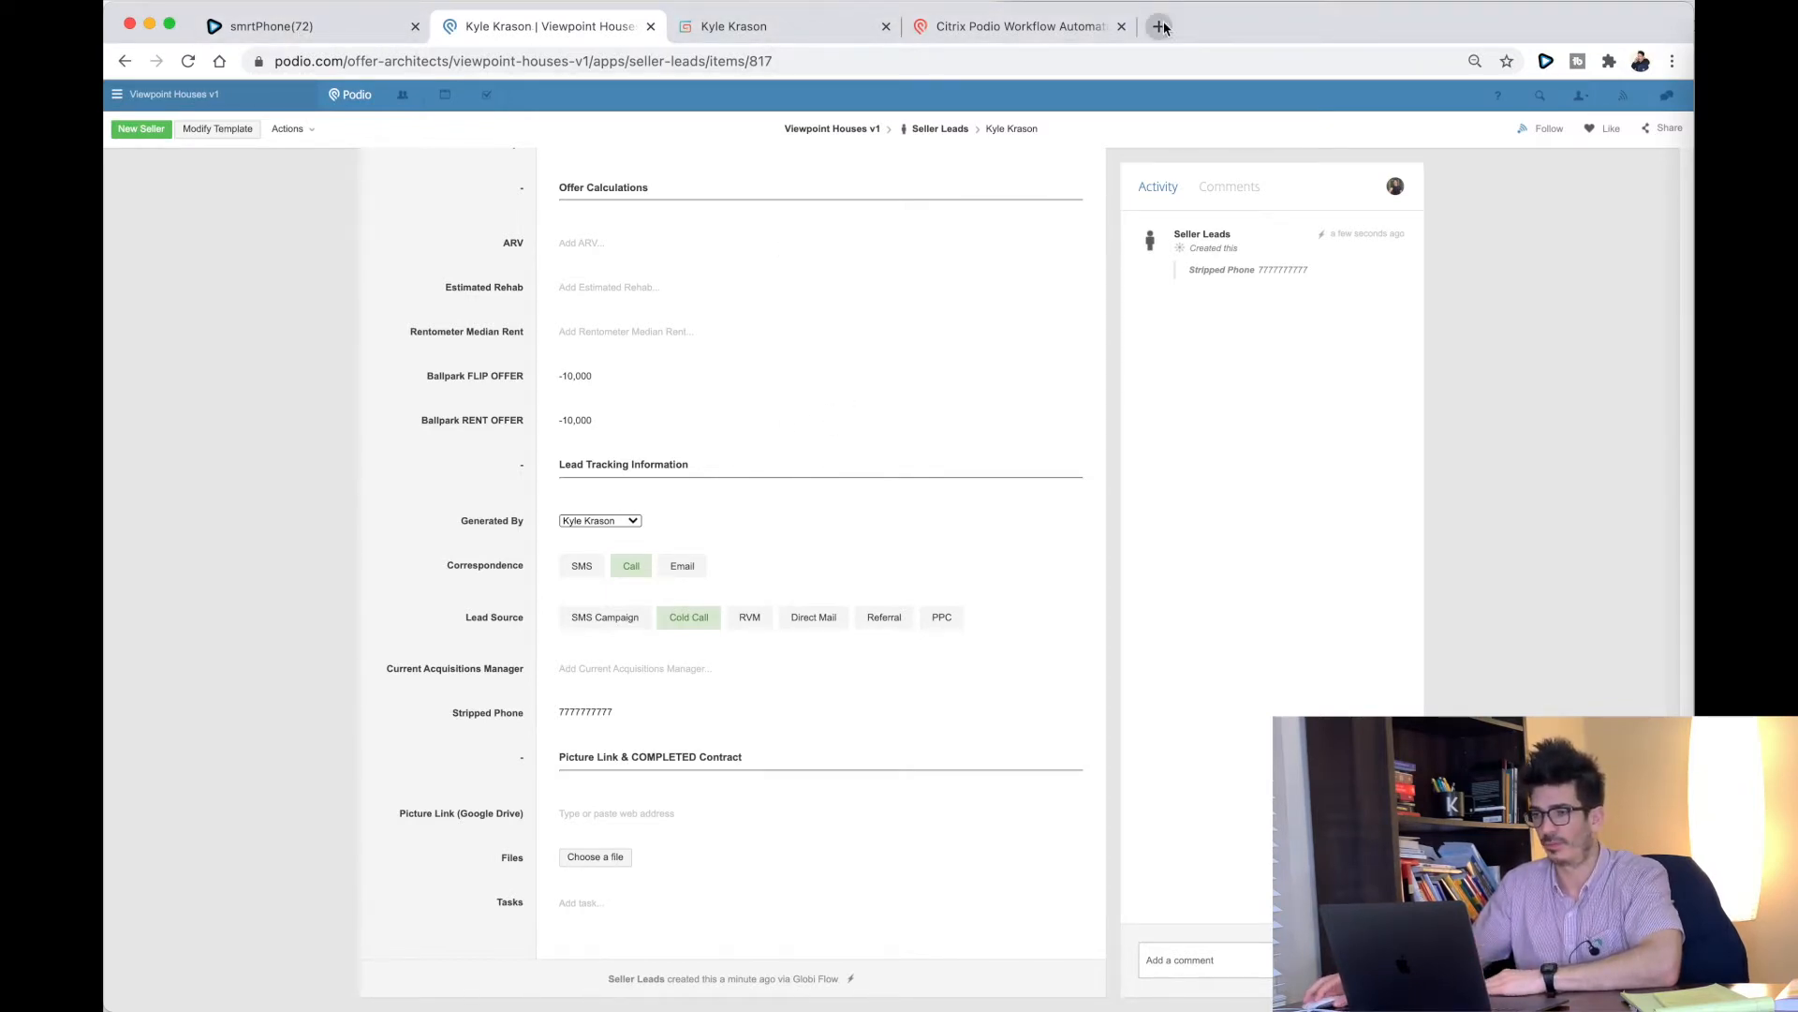
{"action": "left_click", "coordinate": [809, 29]}
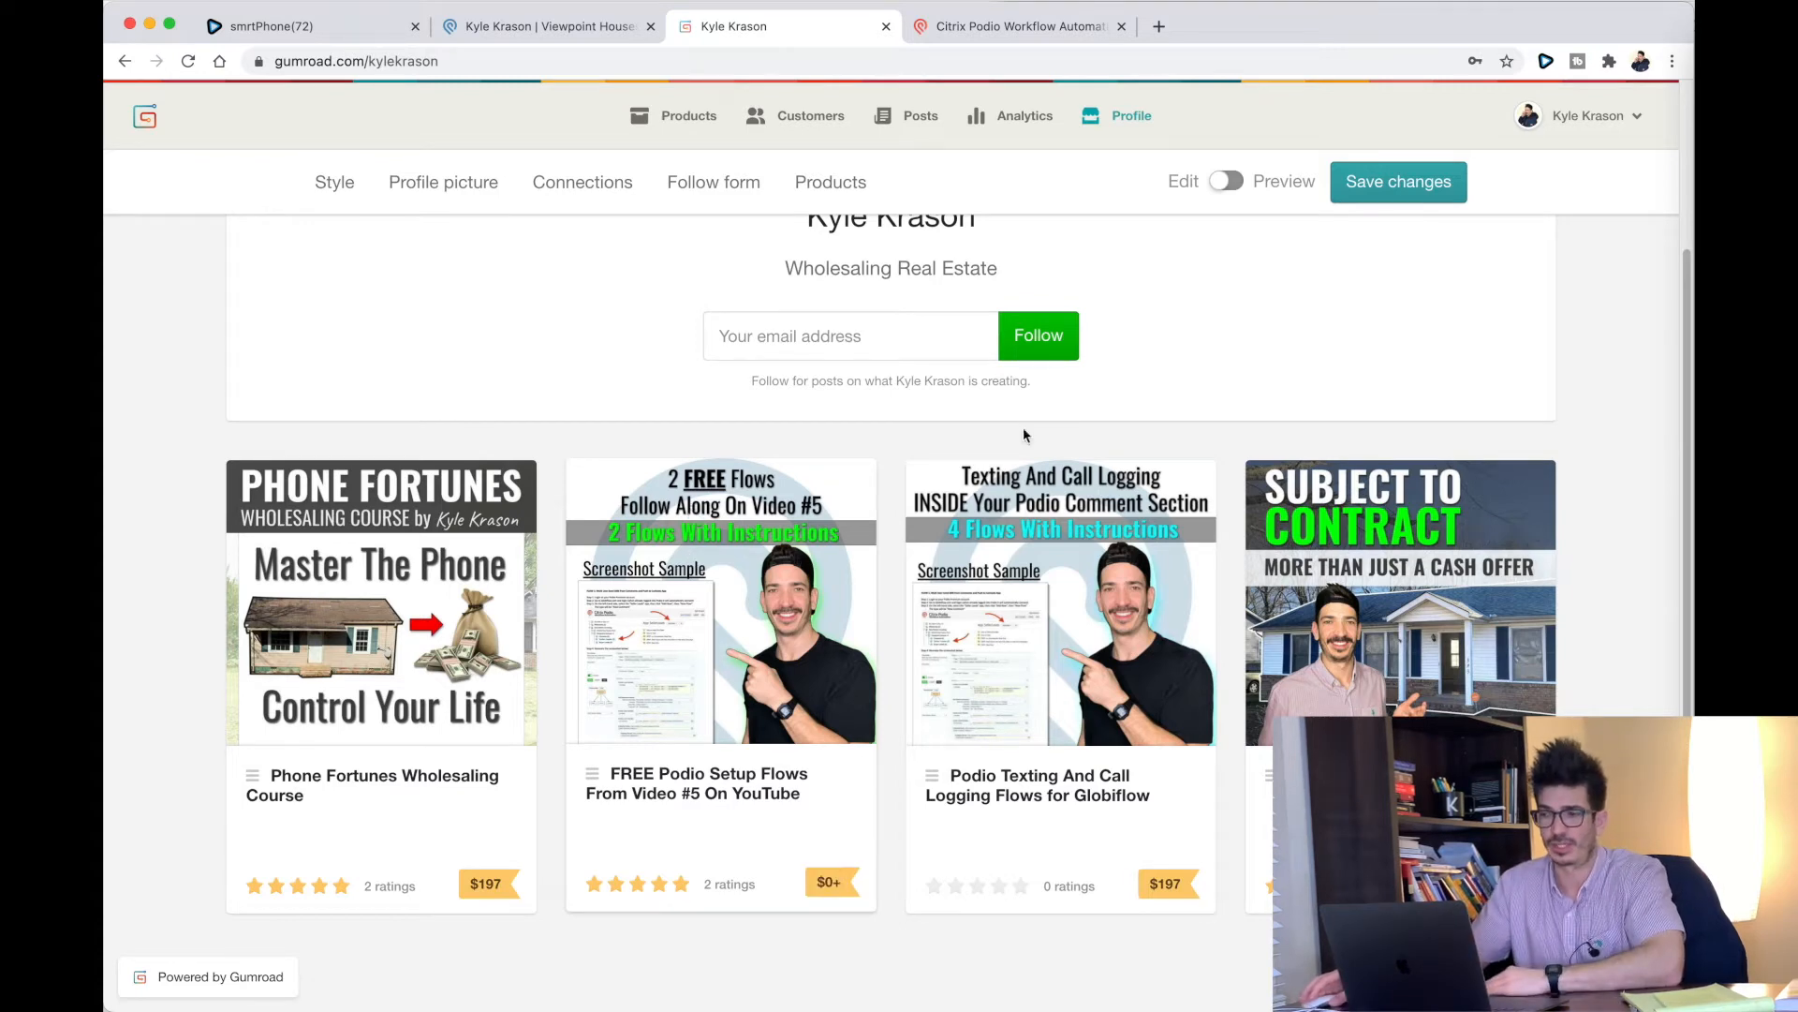
{"action": "left_click", "coordinate": [527, 31]}
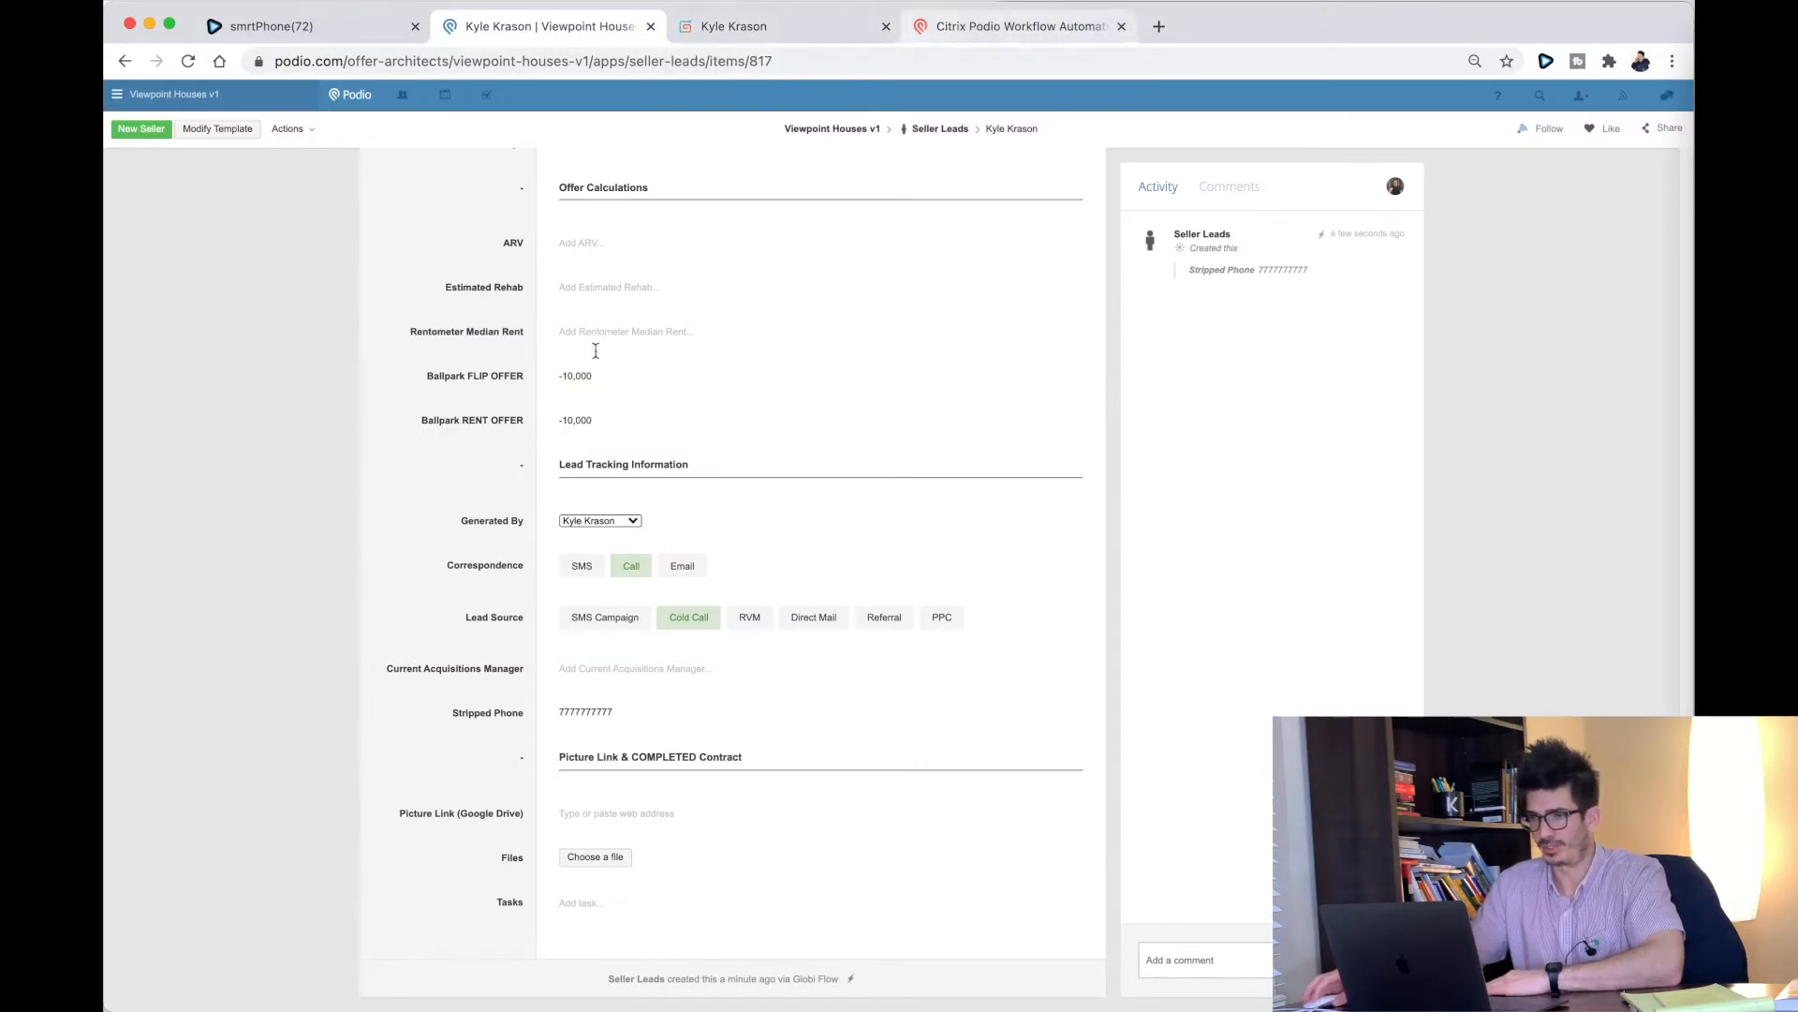
Step: Choose Delete from the Seller Lead's Actions menu
{"action": "scroll", "coordinate": [587, 353], "scroll_direction": "up", "scroll_amount": 10}
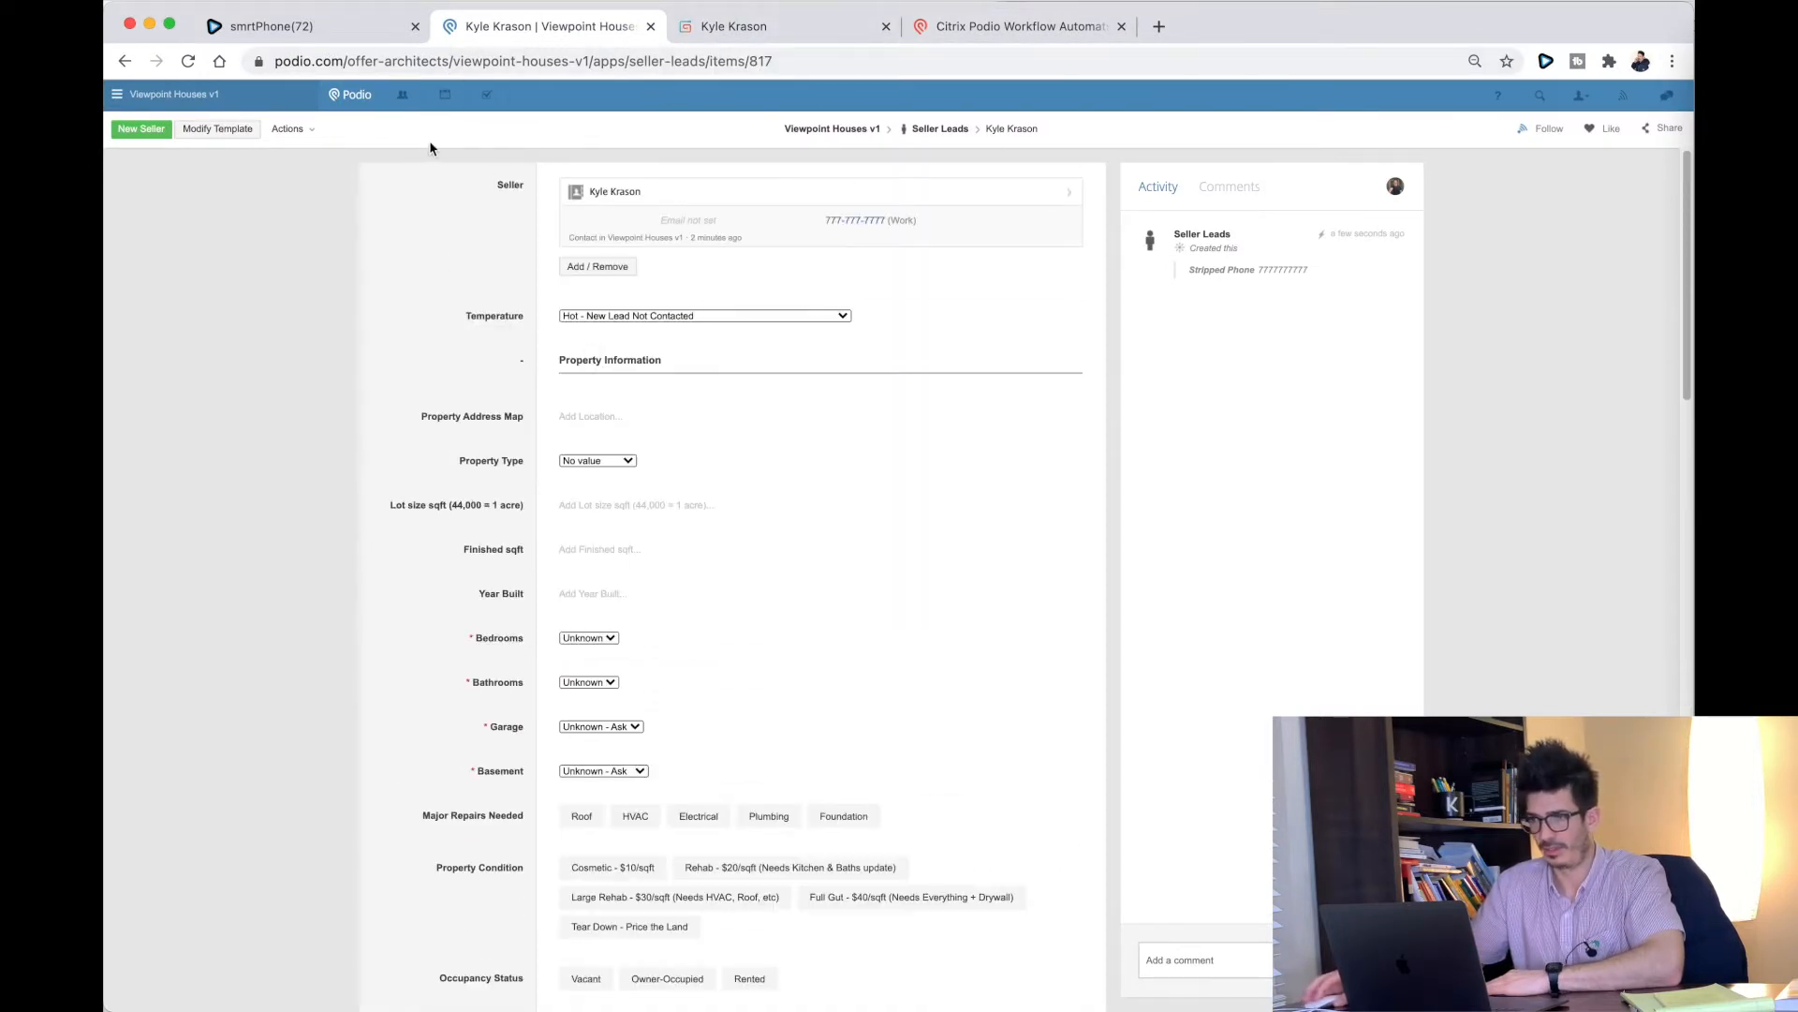
{"action": "left_click", "coordinate": [295, 132]}
{"action": "left_click", "coordinate": [340, 286]}
Step: Confirm the Seller Lead deletion and open the test contact from Contacts
{"action": "left_click", "coordinate": [736, 221]}
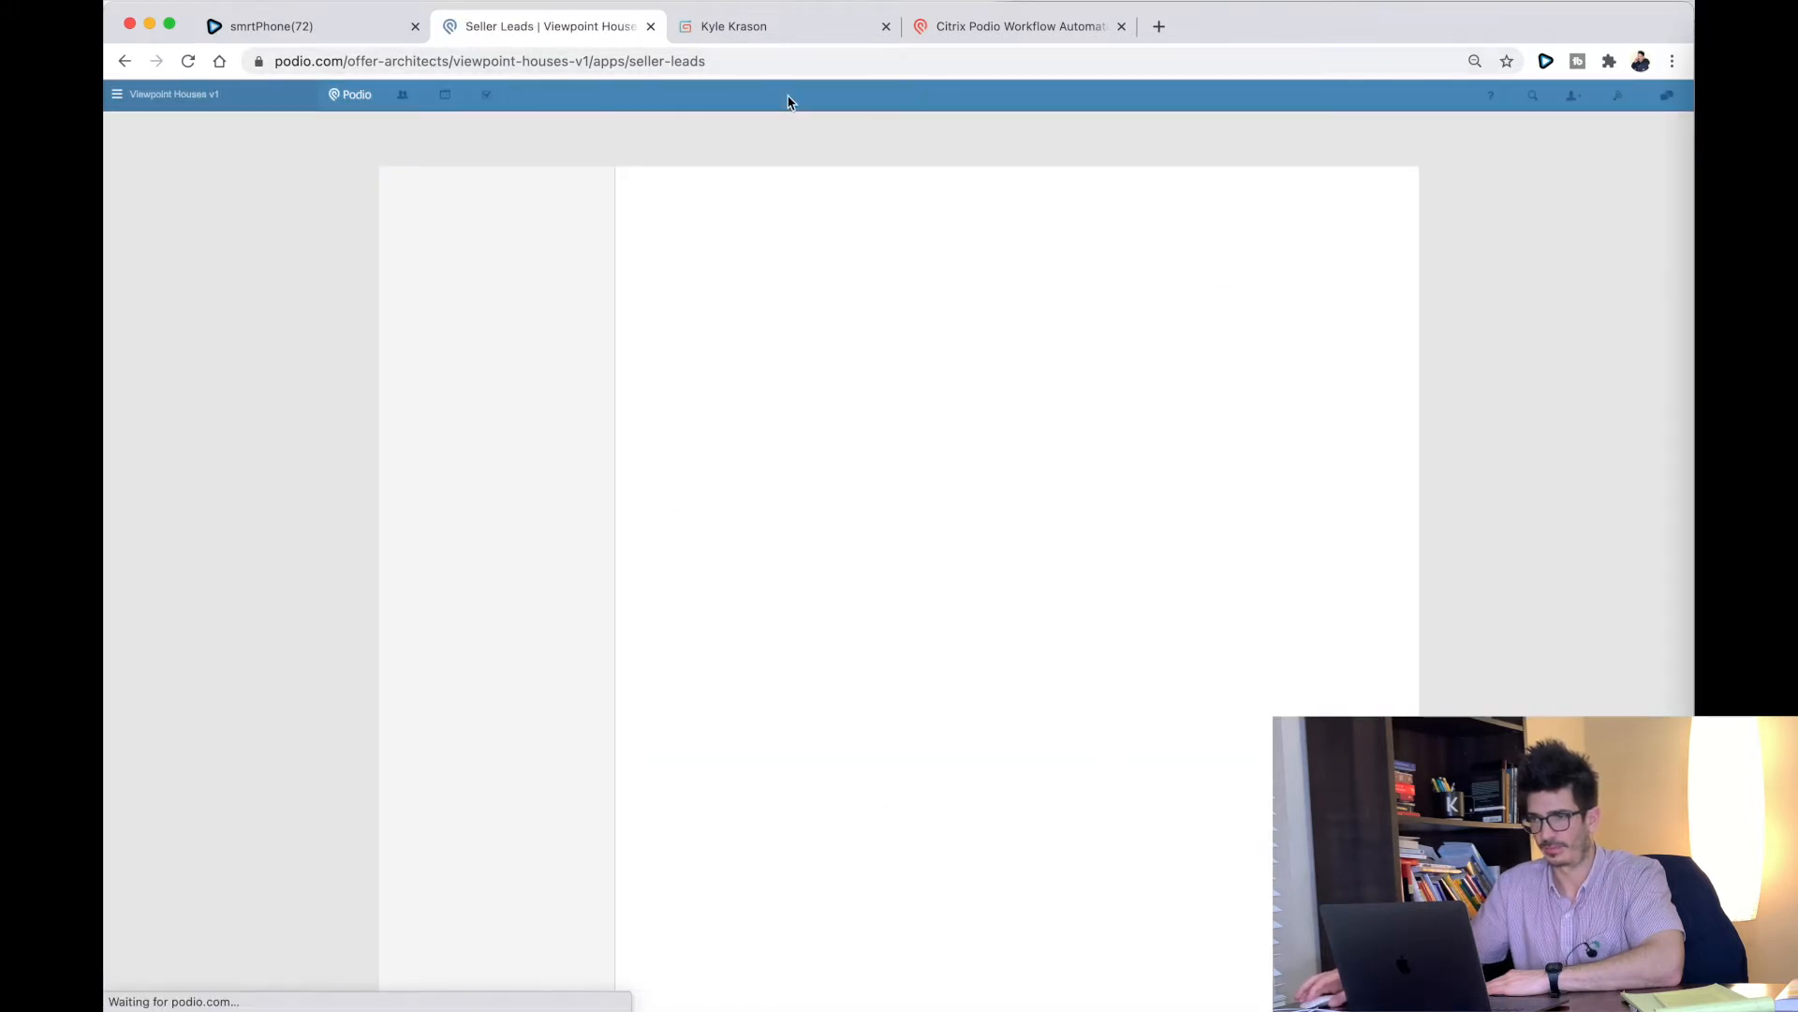
{"action": "left_click", "coordinate": [453, 139]}
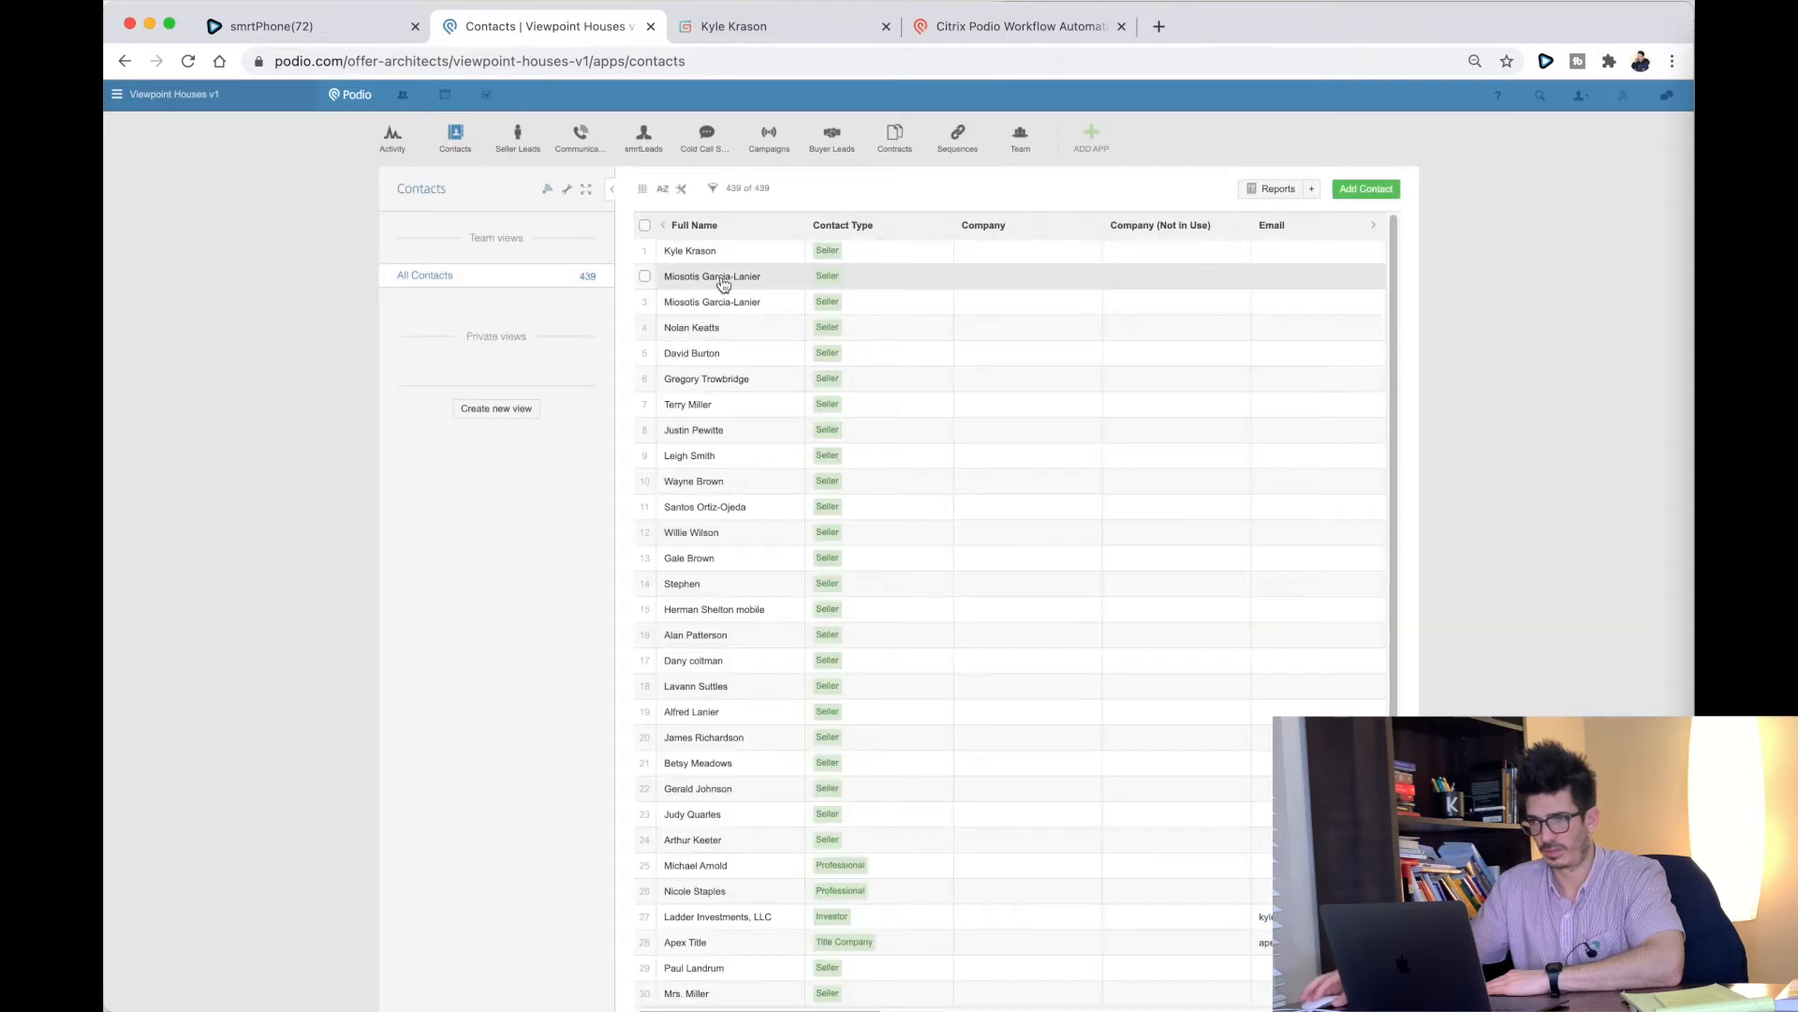
{"action": "left_click", "coordinate": [712, 250]}
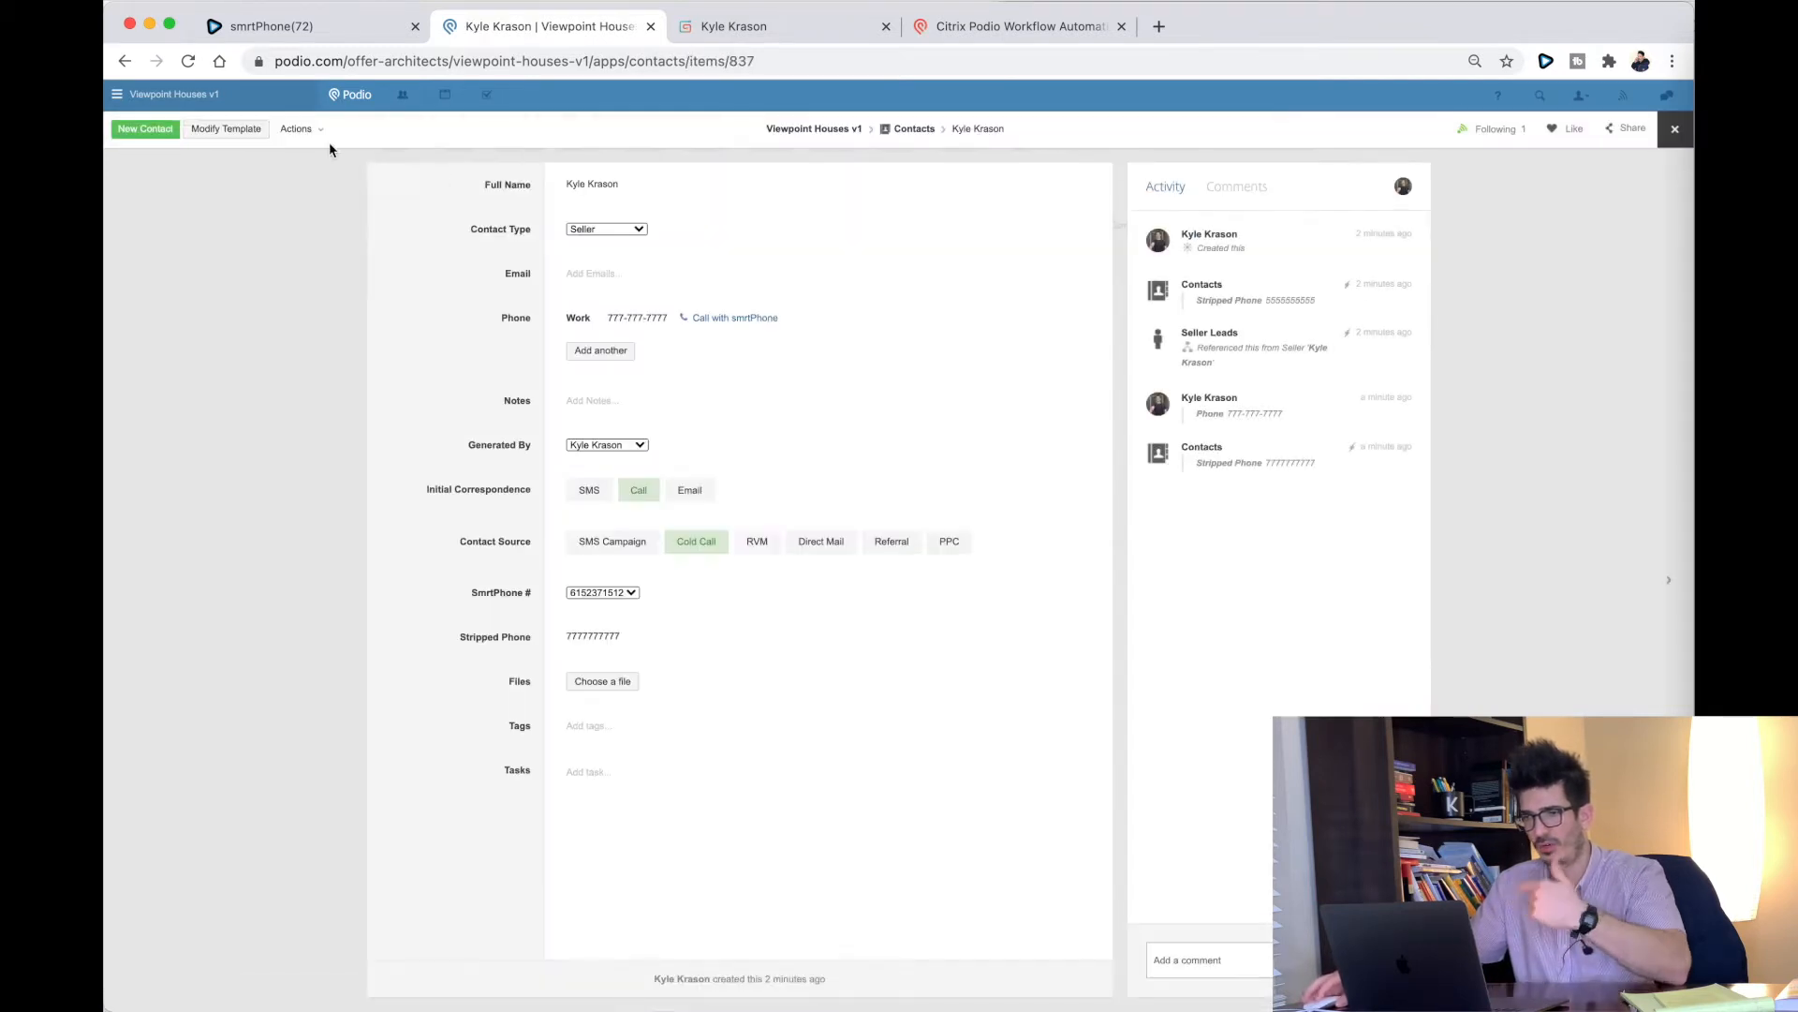
Step: Delete the test contact via Actions > Delete and confirm
{"action": "left_click", "coordinate": [296, 129]}
{"action": "left_click", "coordinate": [323, 284]}
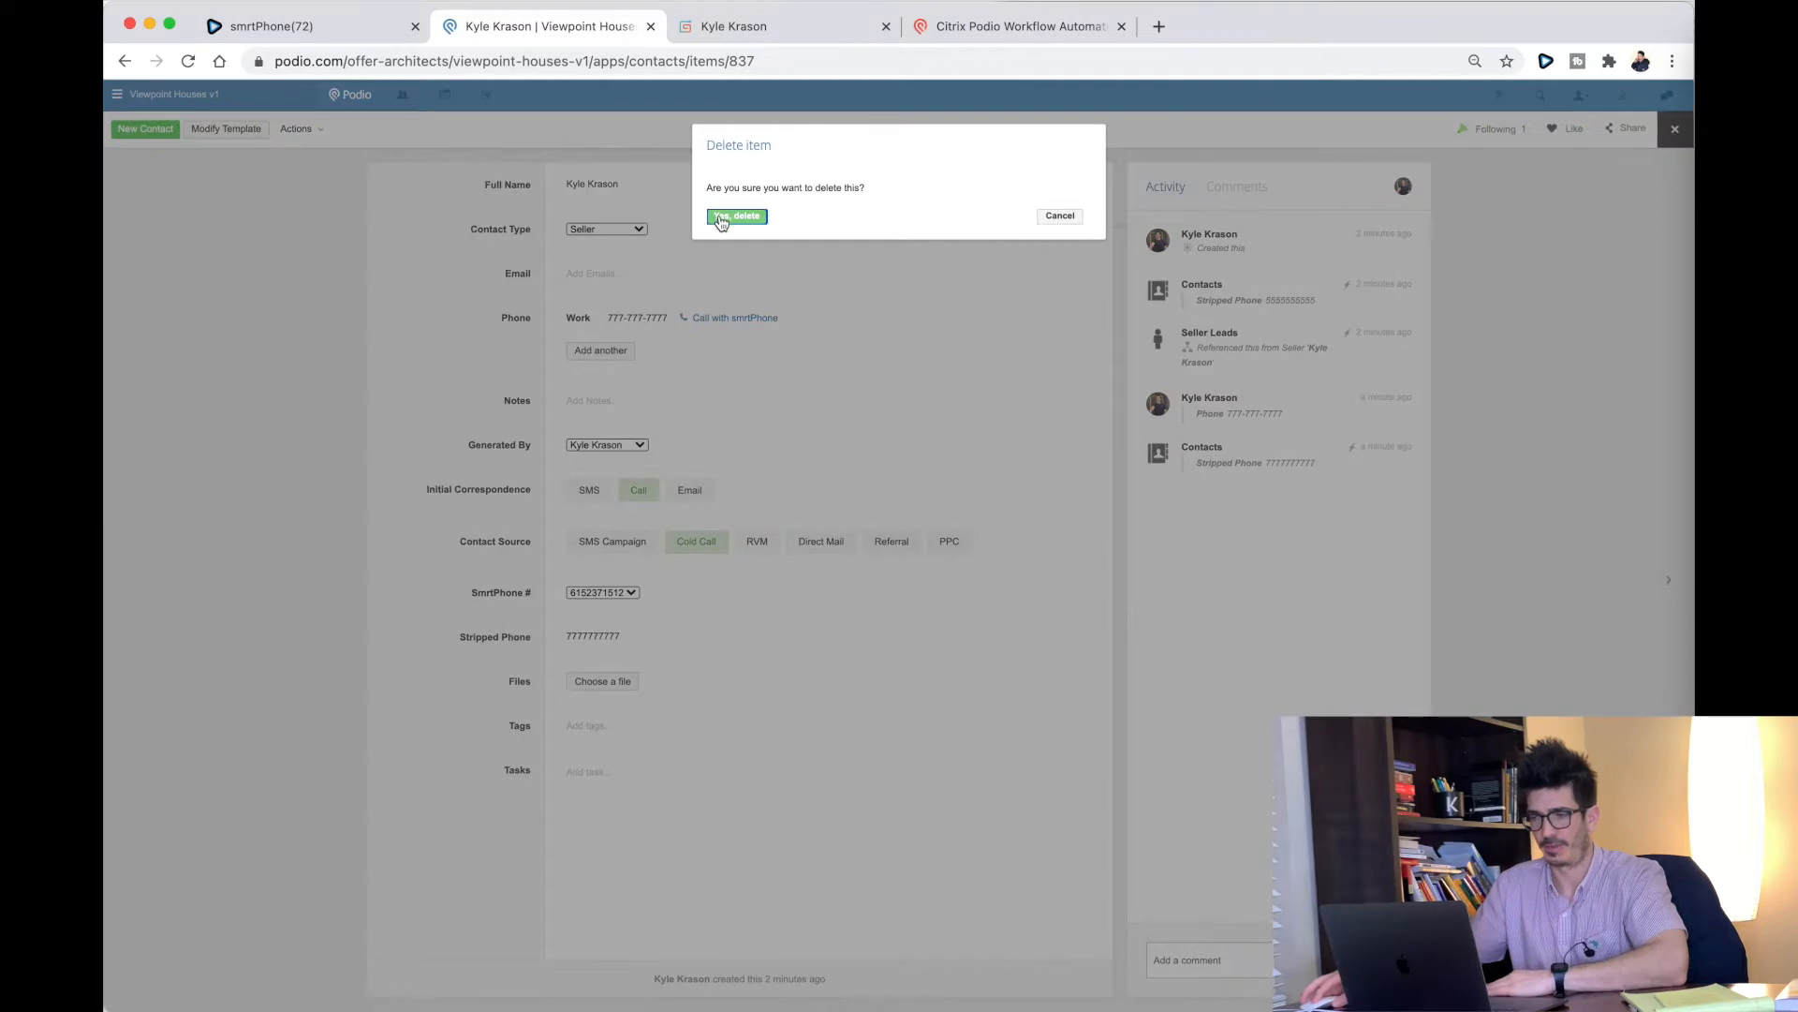
{"action": "left_click", "coordinate": [736, 217]}
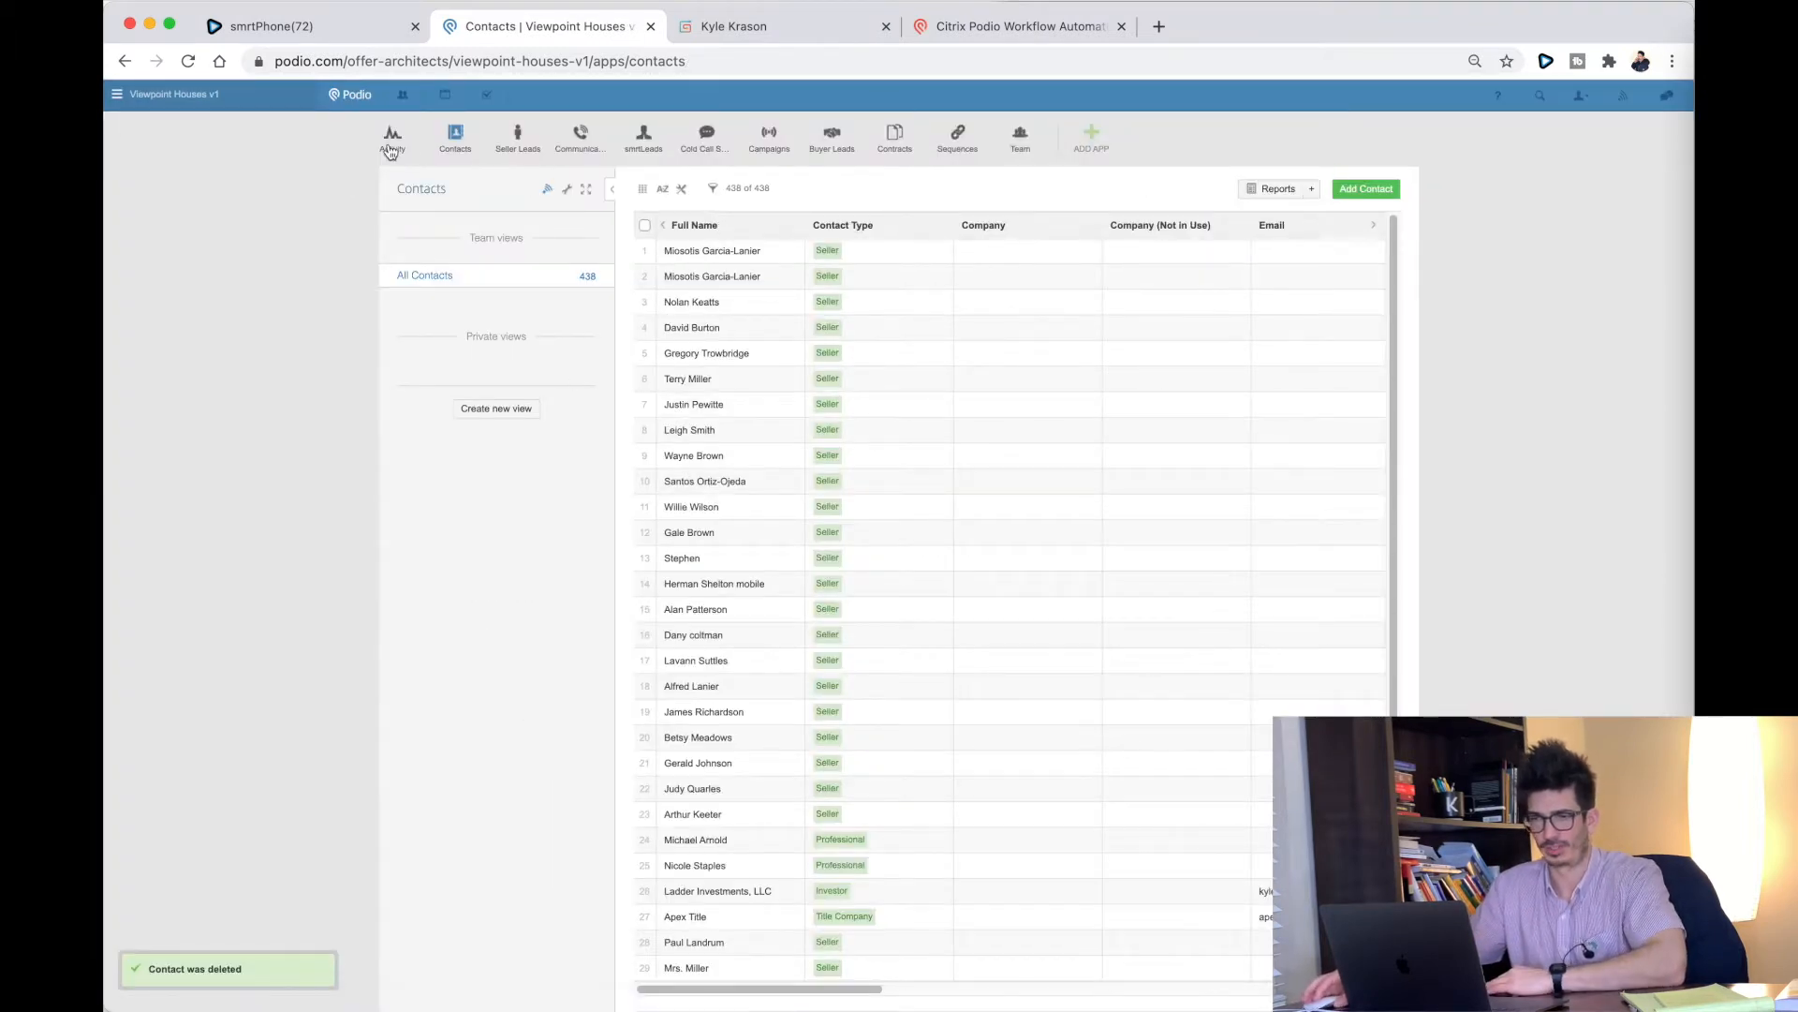
Step: Deactivate the Create Stripped Phone and Create Seller Lead (Seller) flow
{"action": "left_click", "coordinate": [971, 27]}
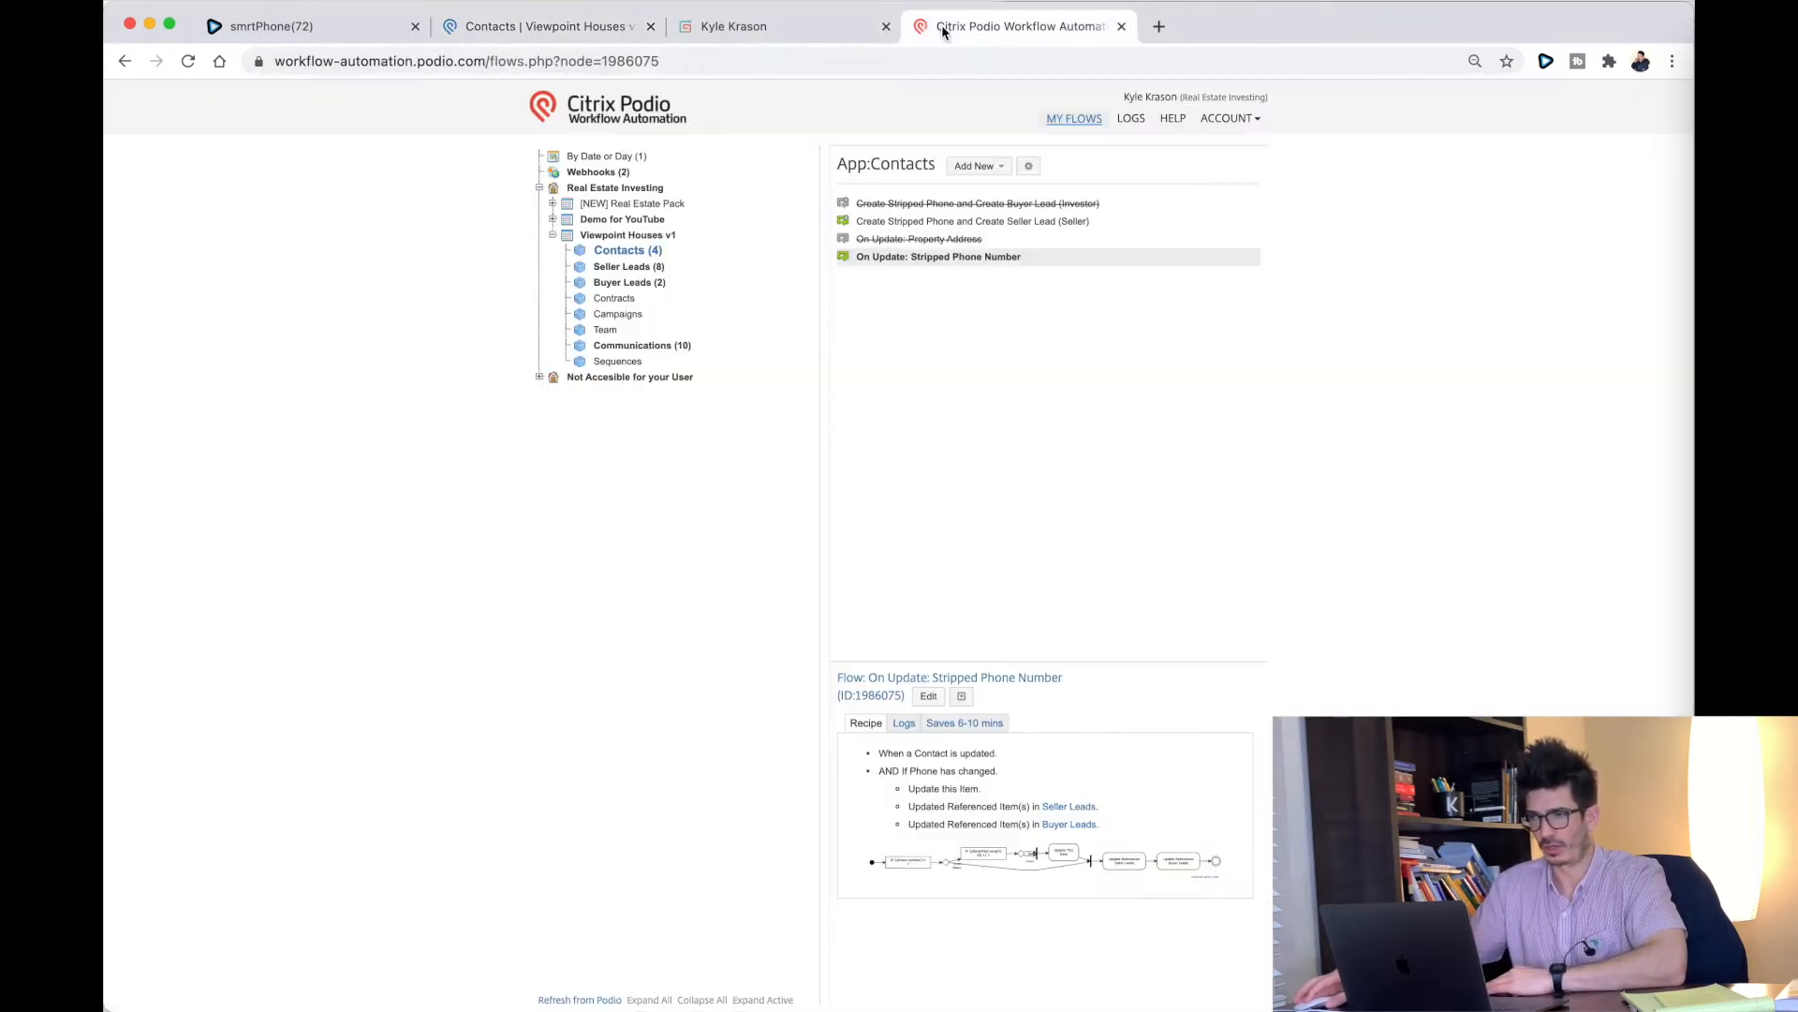
{"action": "left_click", "coordinate": [898, 222]}
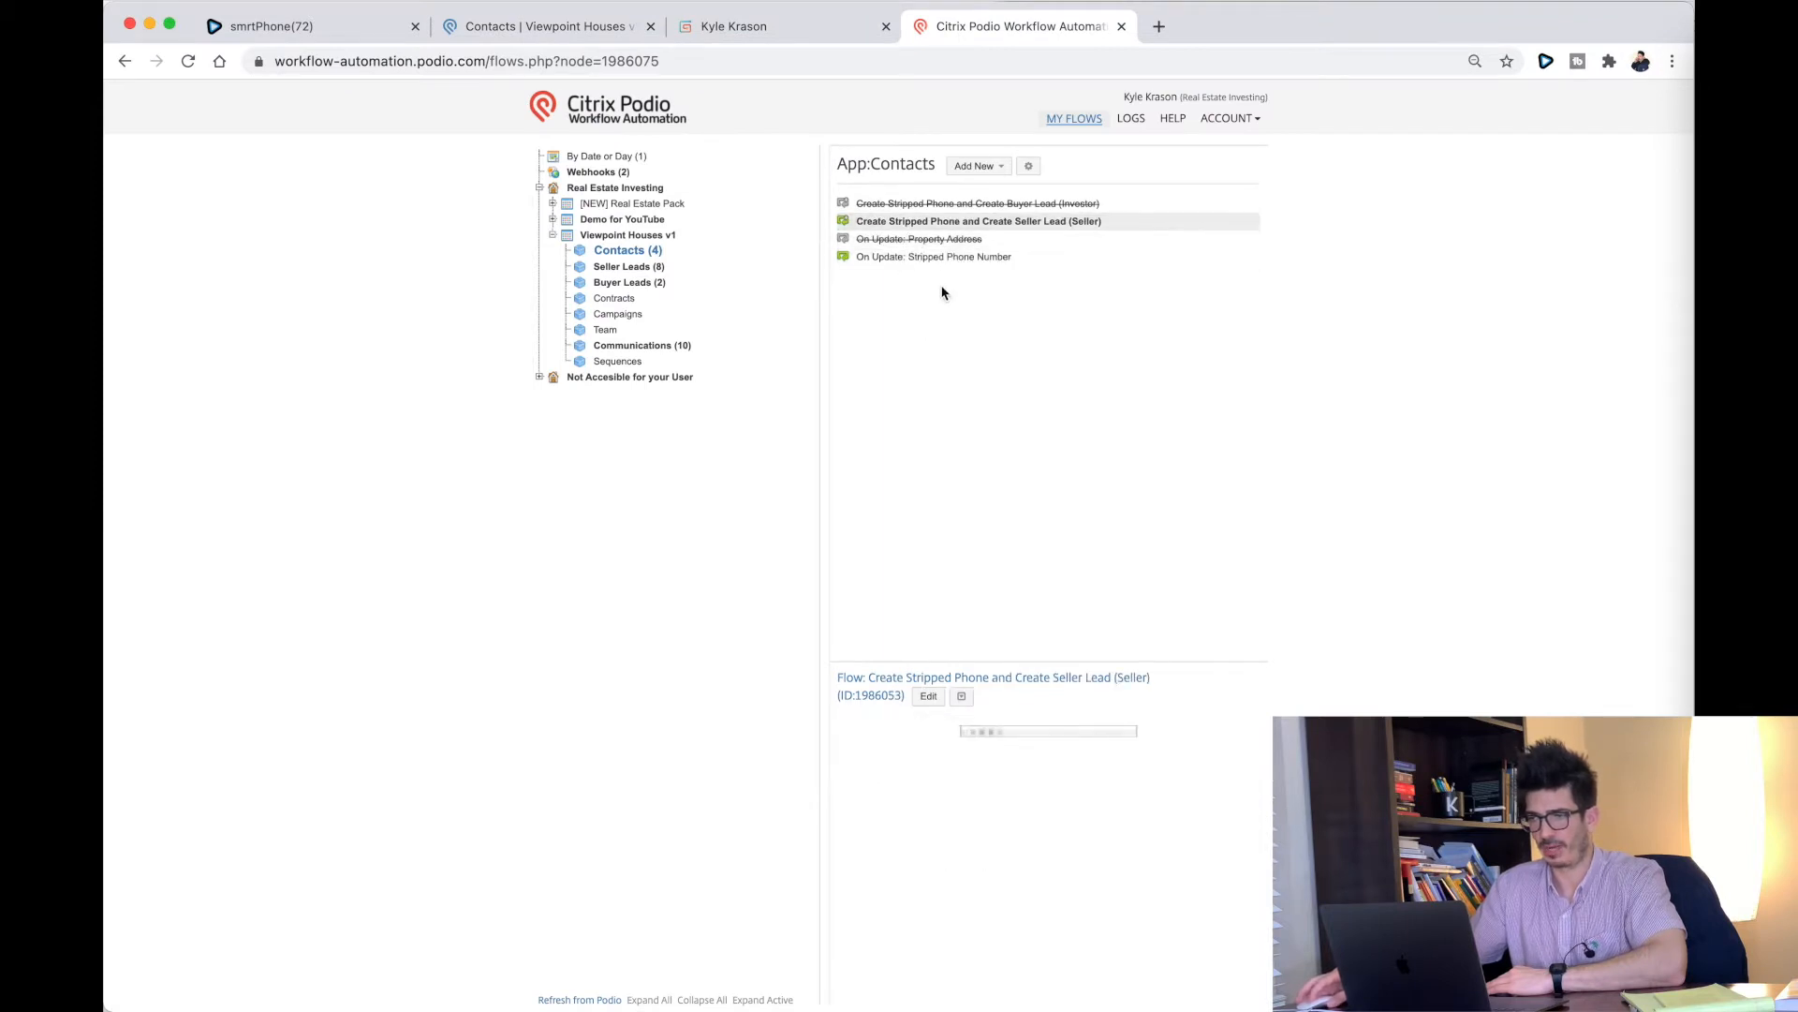
{"action": "left_click", "coordinate": [961, 696]}
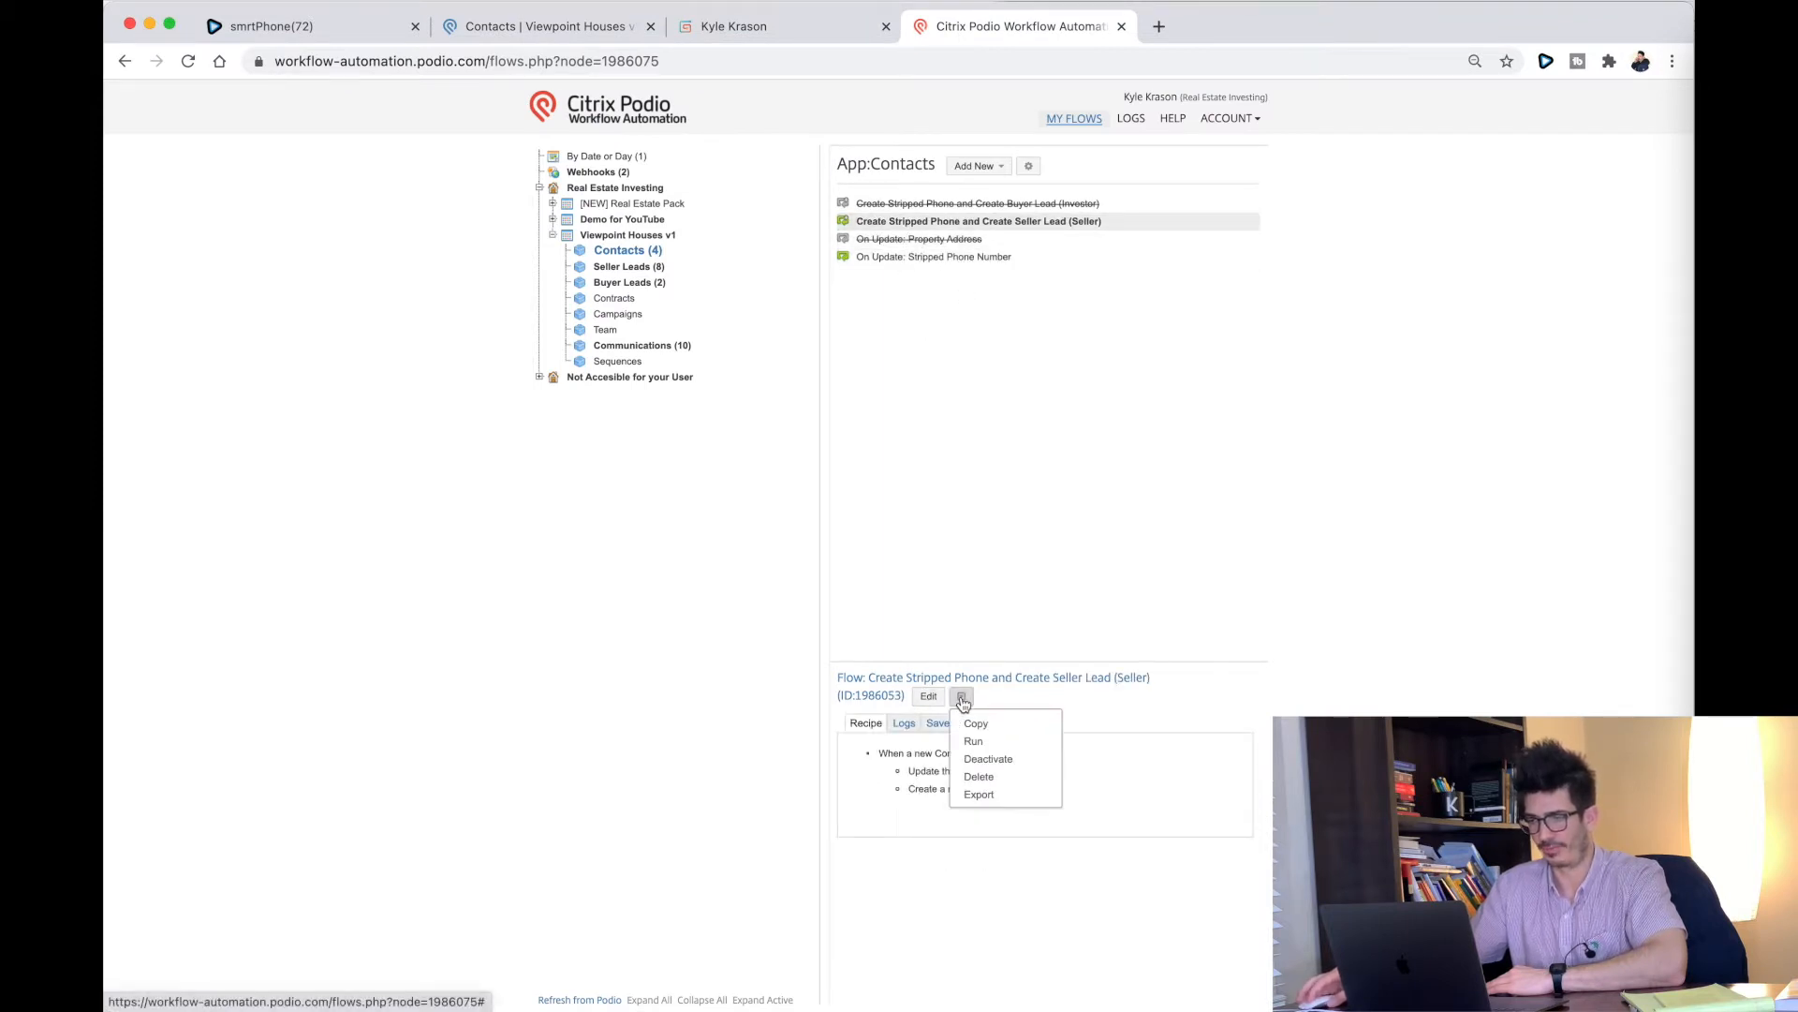
{"action": "left_click", "coordinate": [991, 760]}
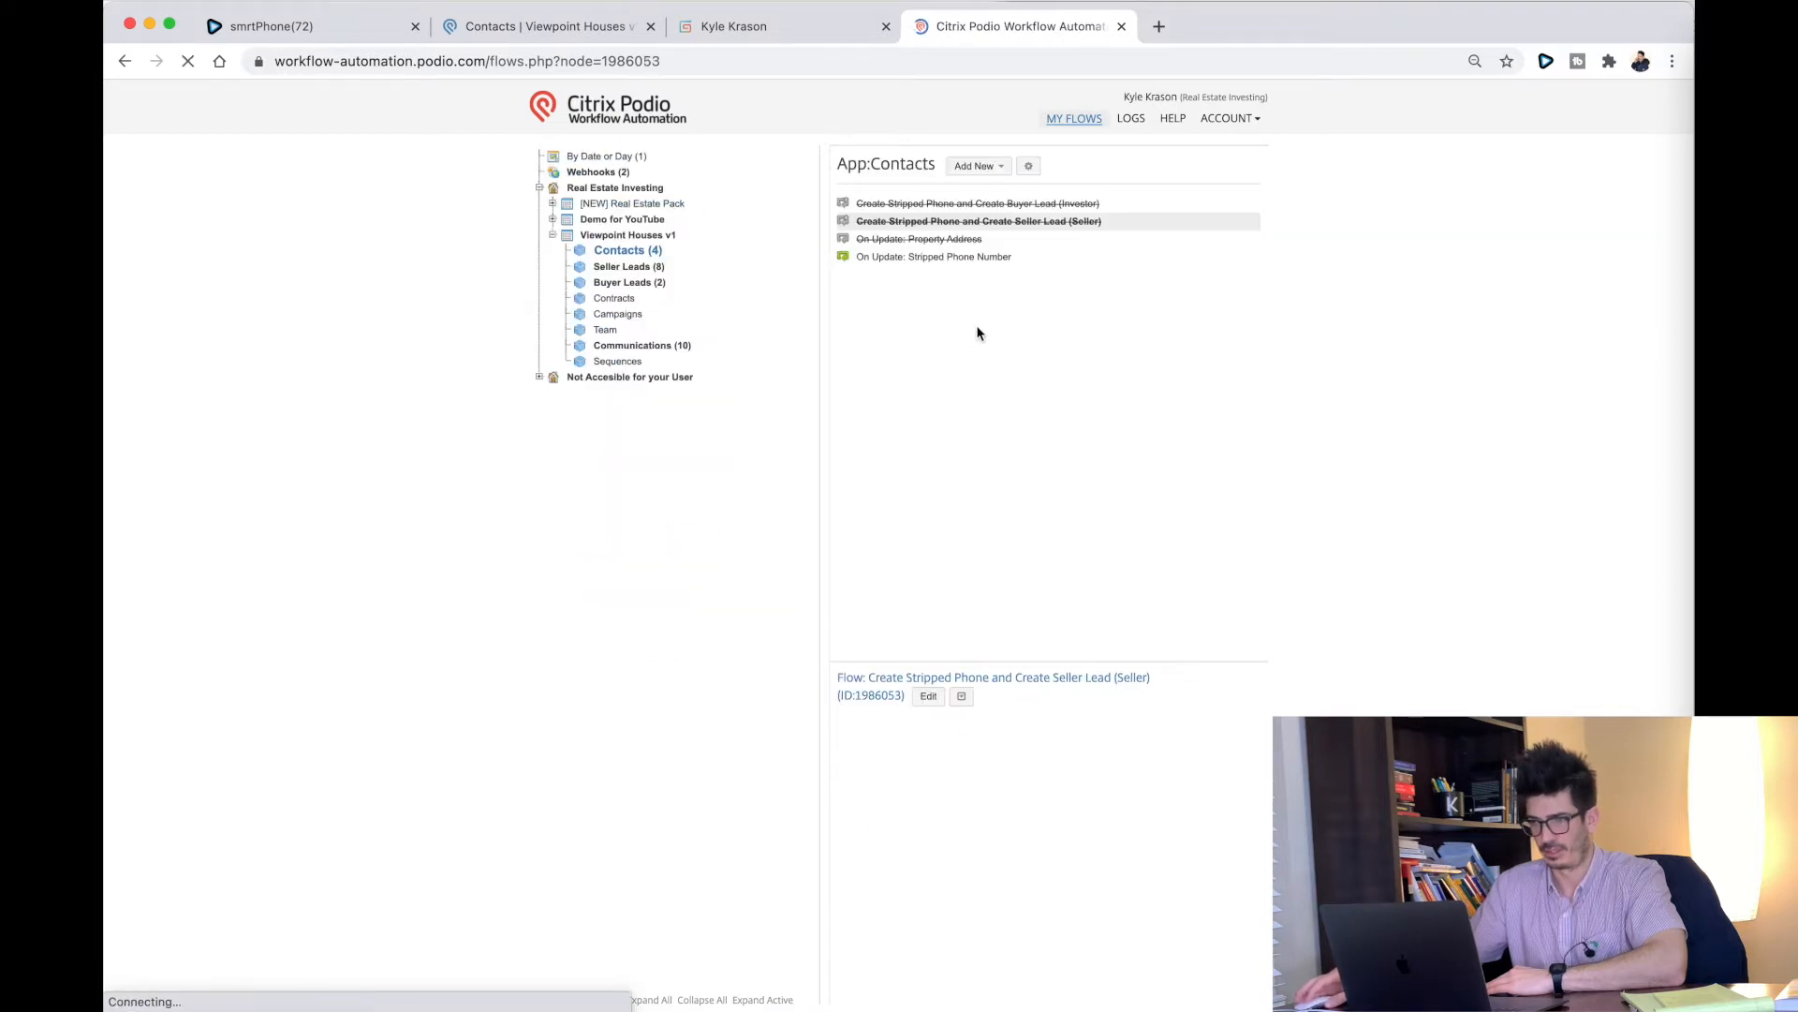
Step: Deactivate the On Update: Stripped Phone Number flow and refresh from Podio
{"action": "left_click", "coordinate": [880, 258]}
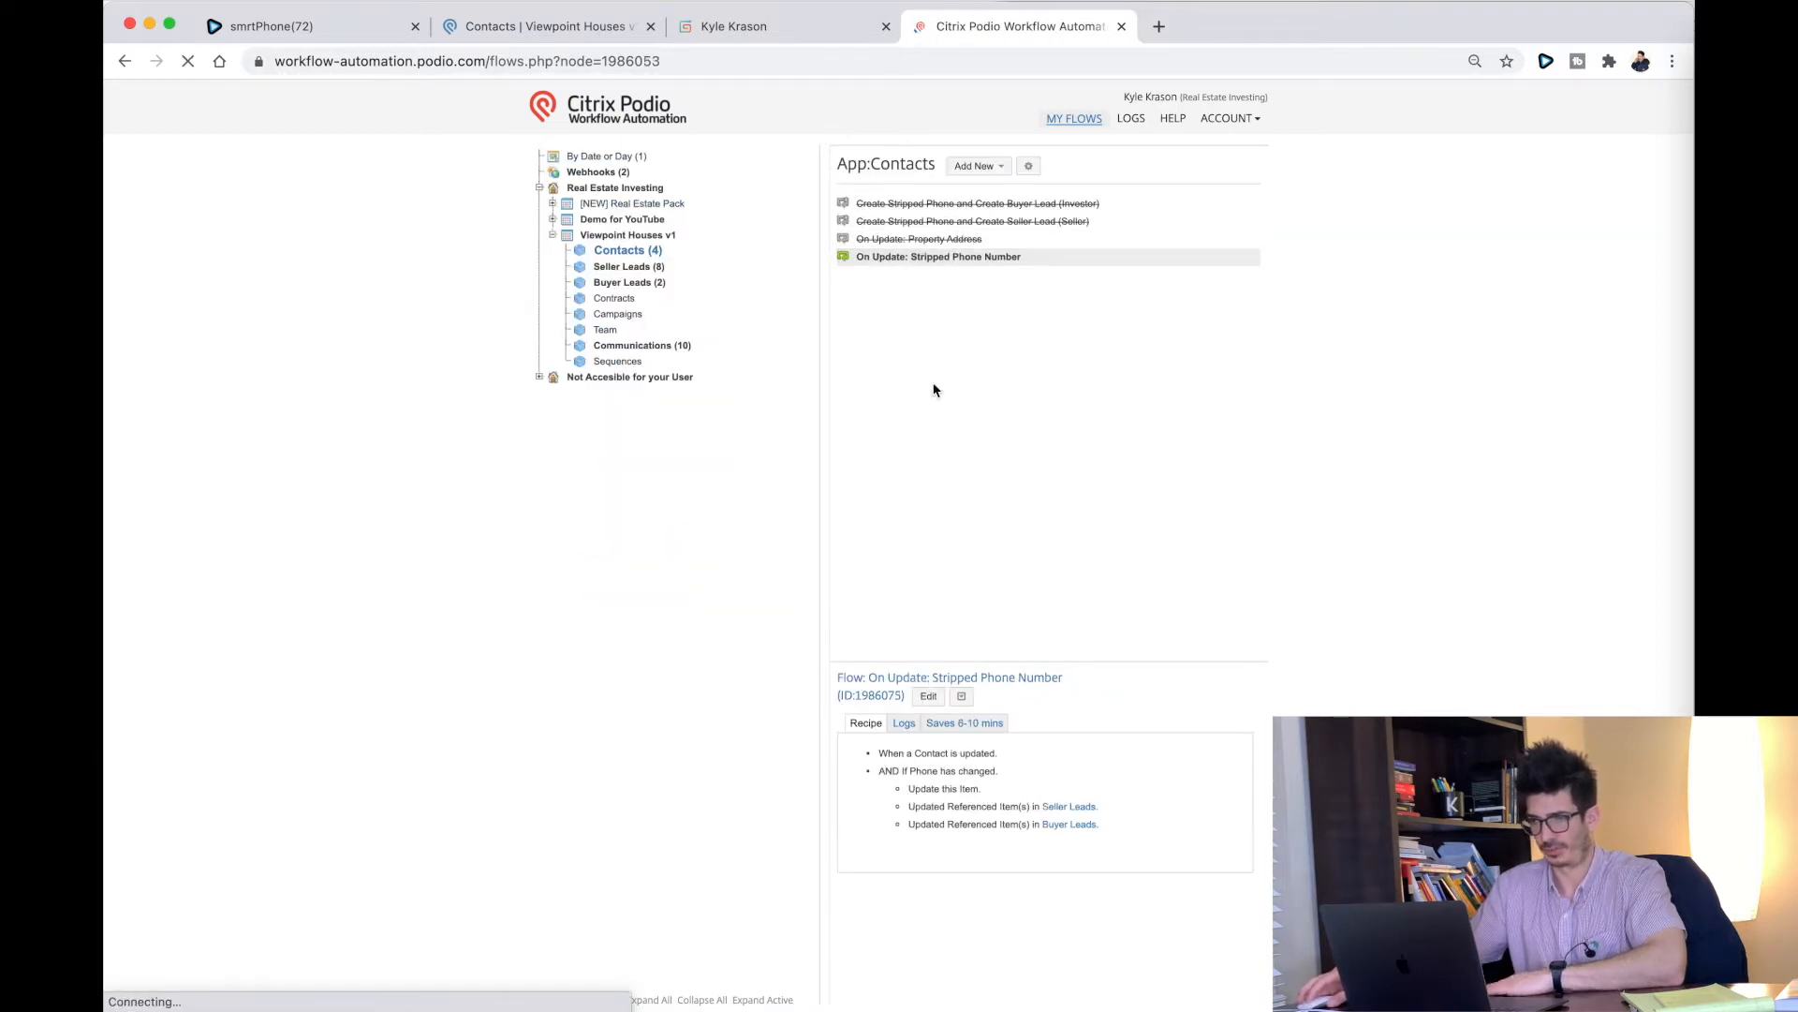
{"action": "left_click", "coordinate": [961, 698]}
{"action": "left_click", "coordinate": [982, 755]}
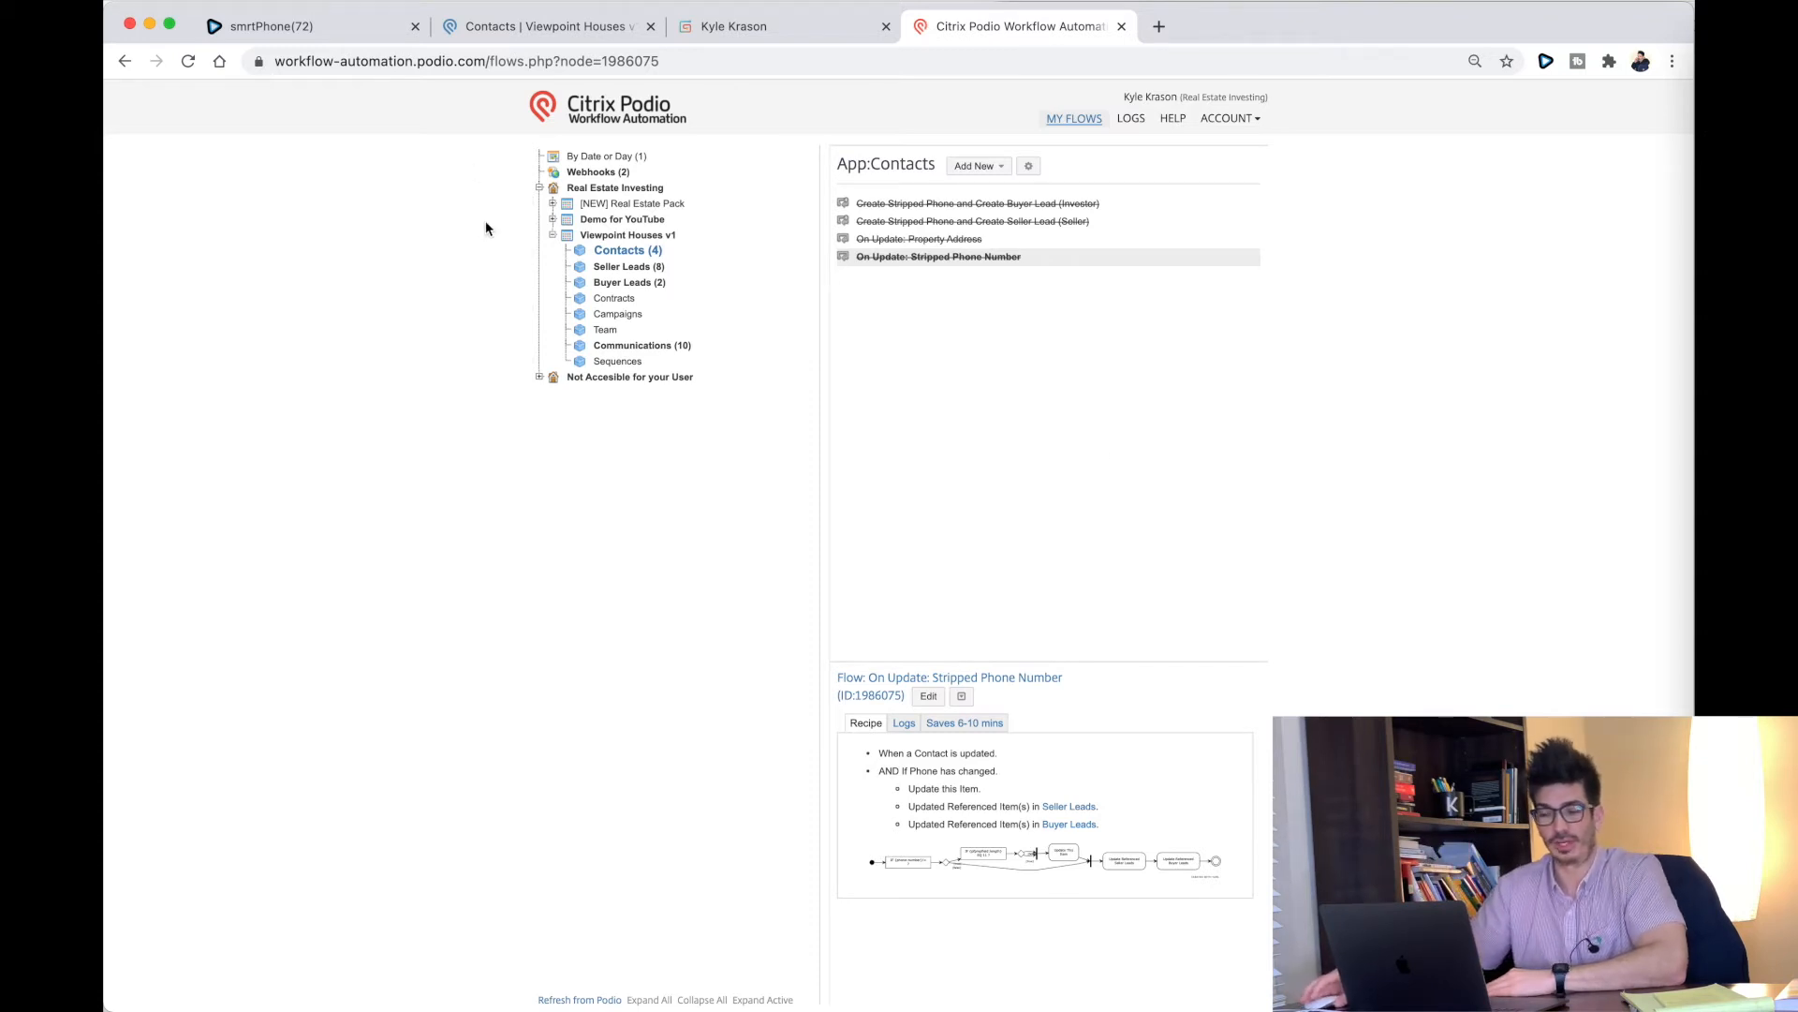
{"action": "left_click", "coordinate": [580, 1001]}
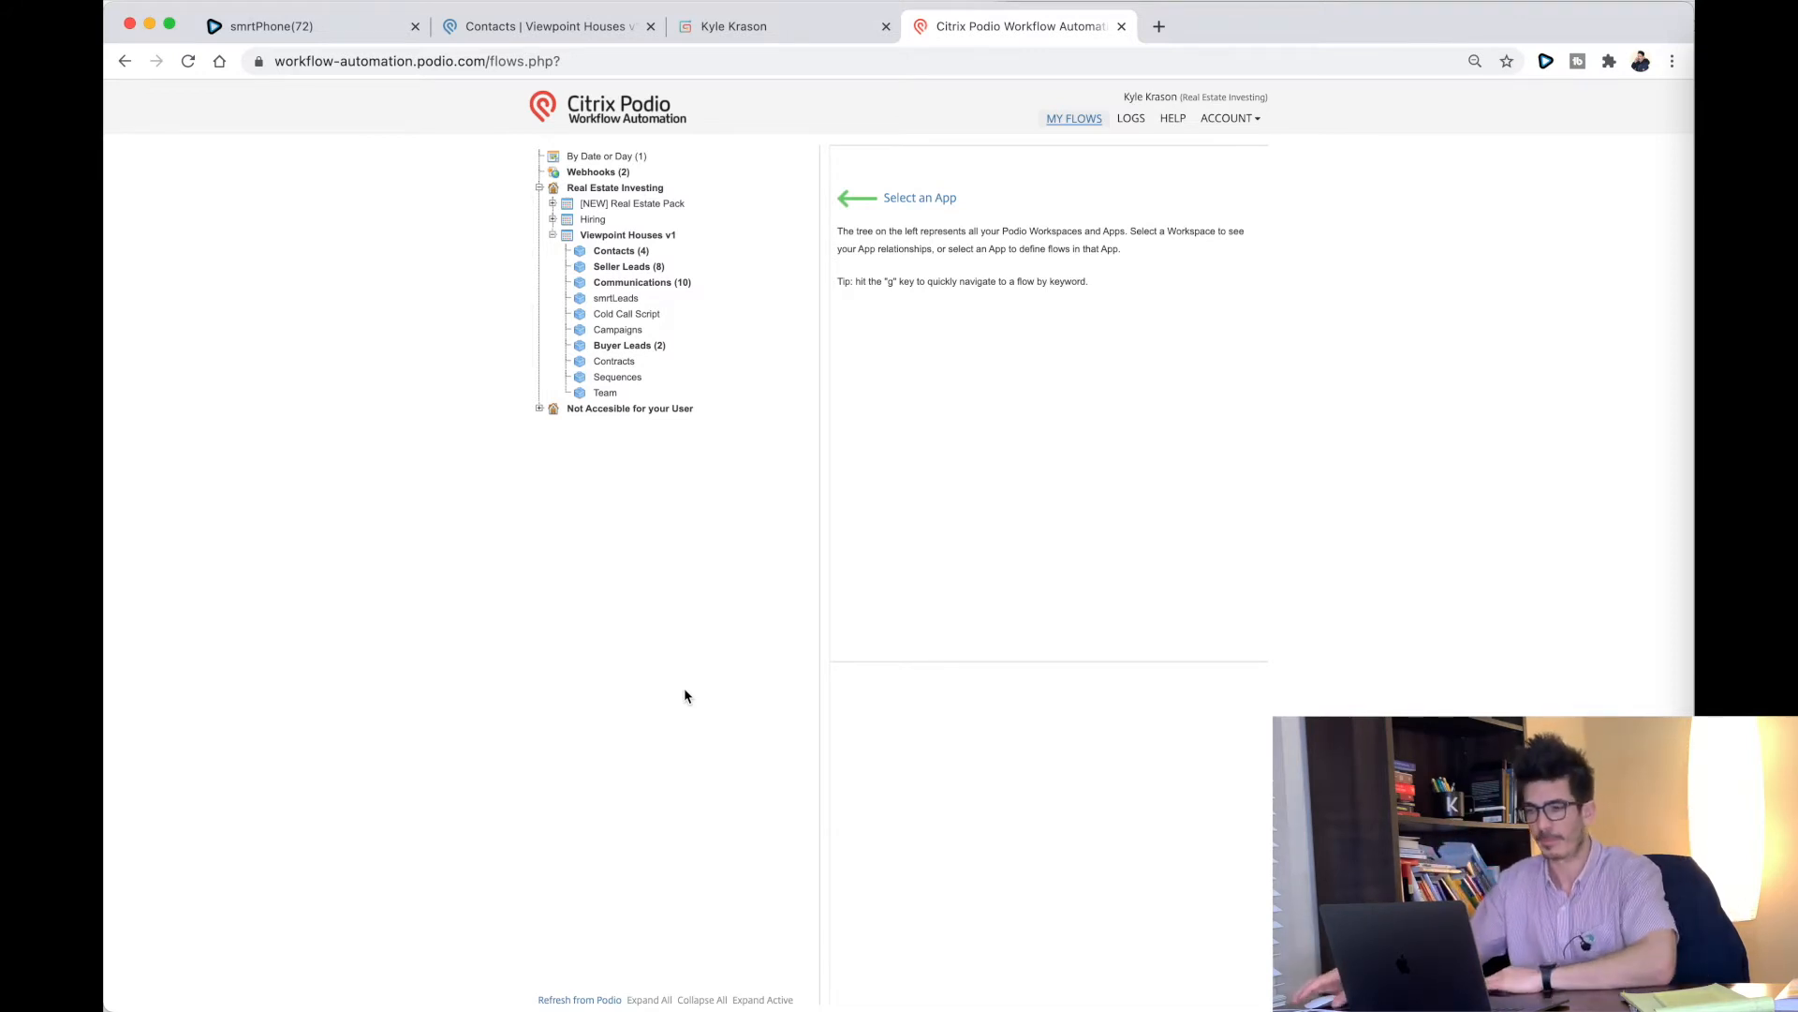
Step: List the Contacts app's flows, consult the Flow 1 instructions, and open the Add New menu
{"action": "left_click", "coordinate": [613, 255]}
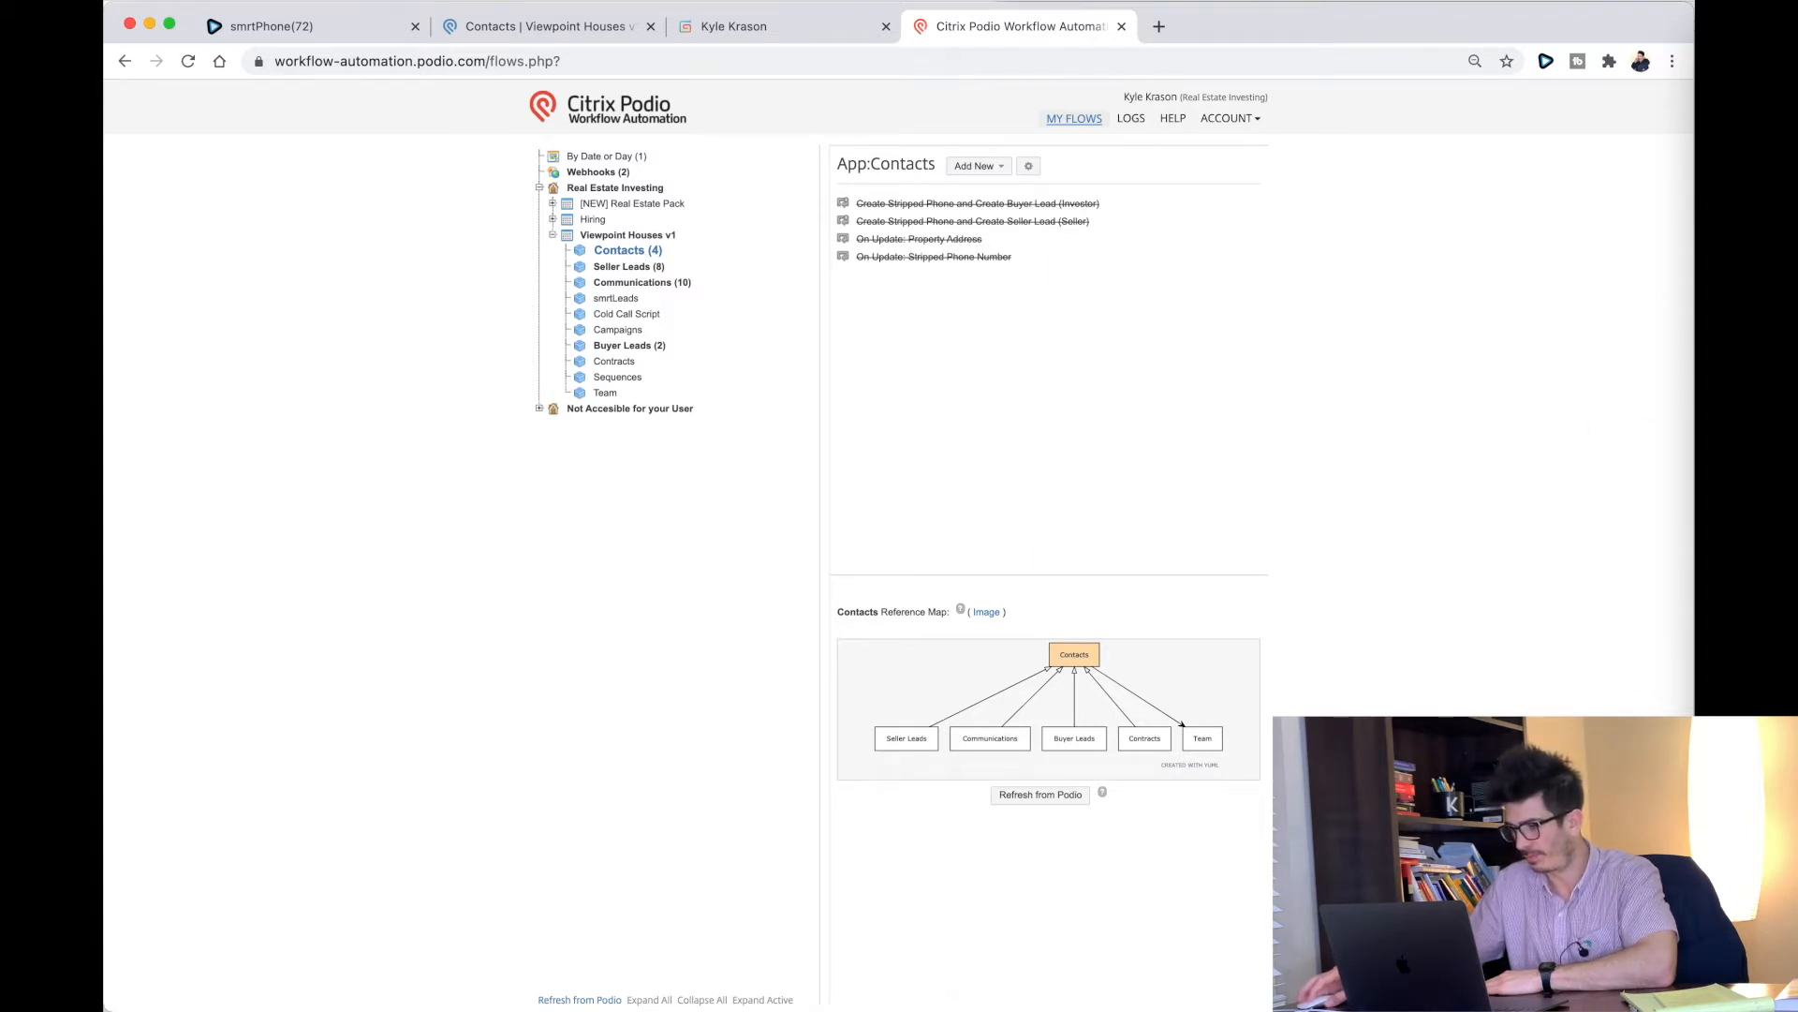
{"action": "key", "text": "super+Tab"}
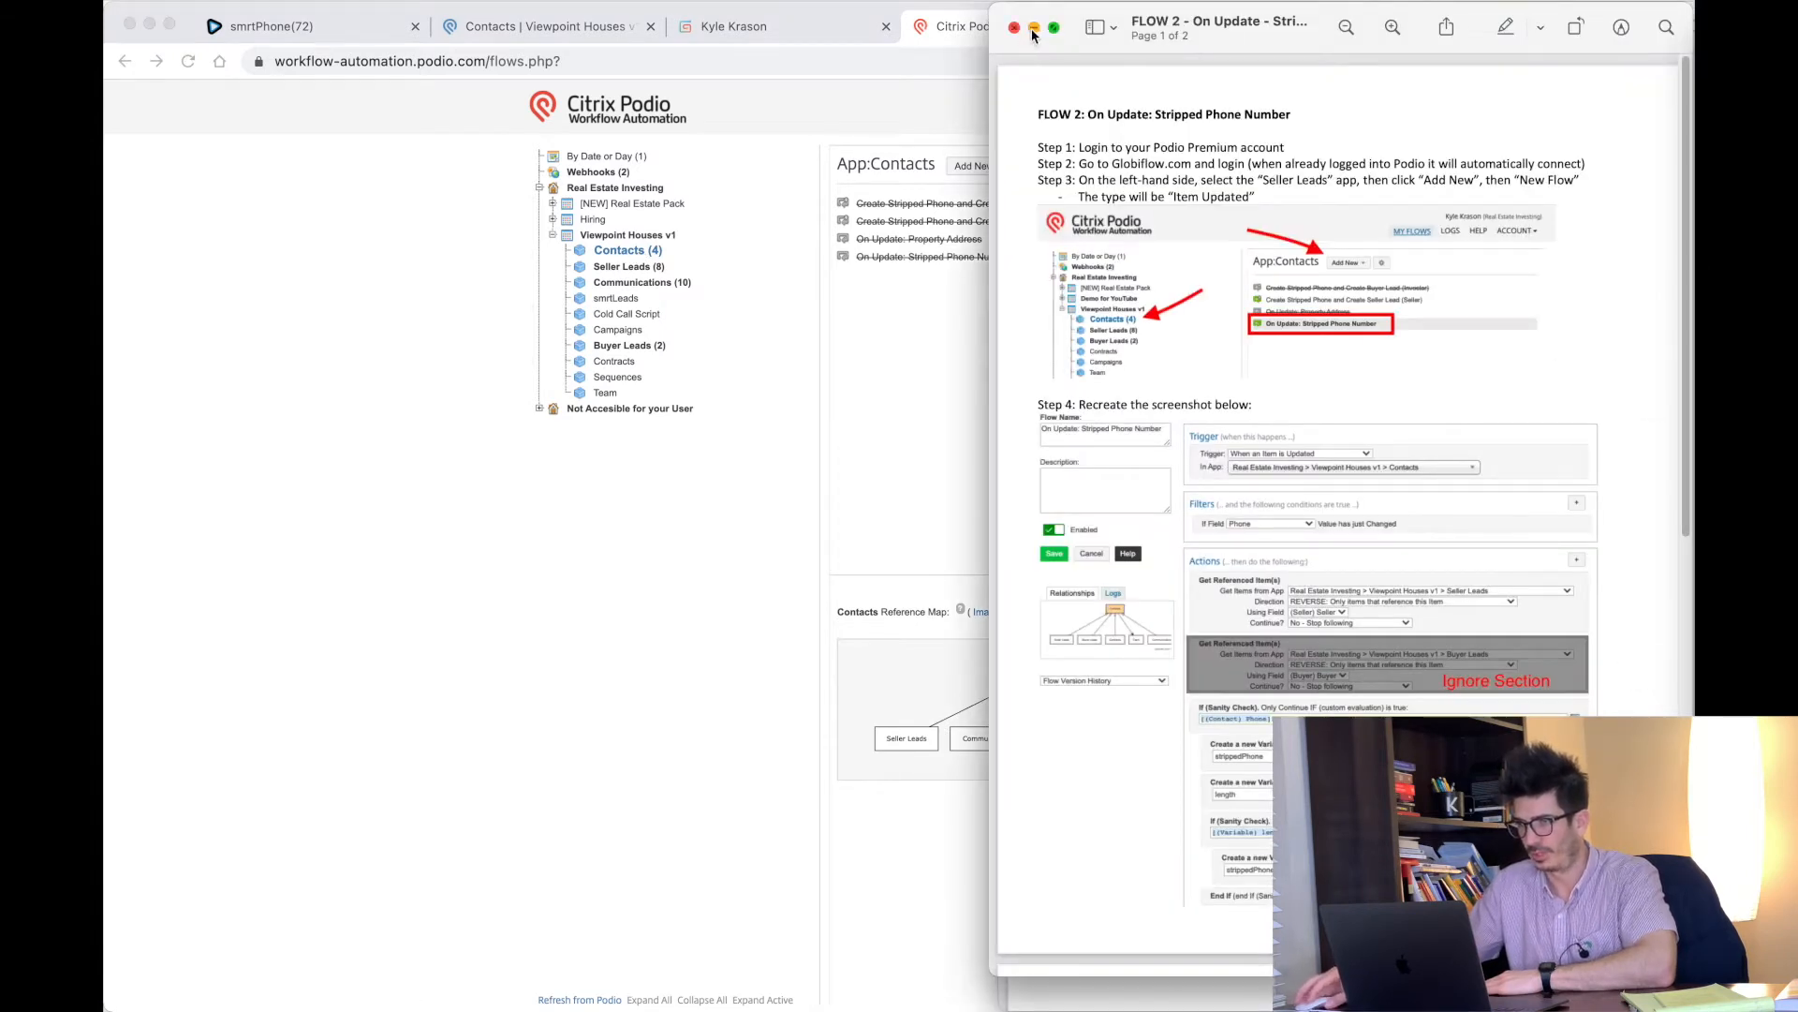
{"action": "left_click", "coordinate": [1110, 996]}
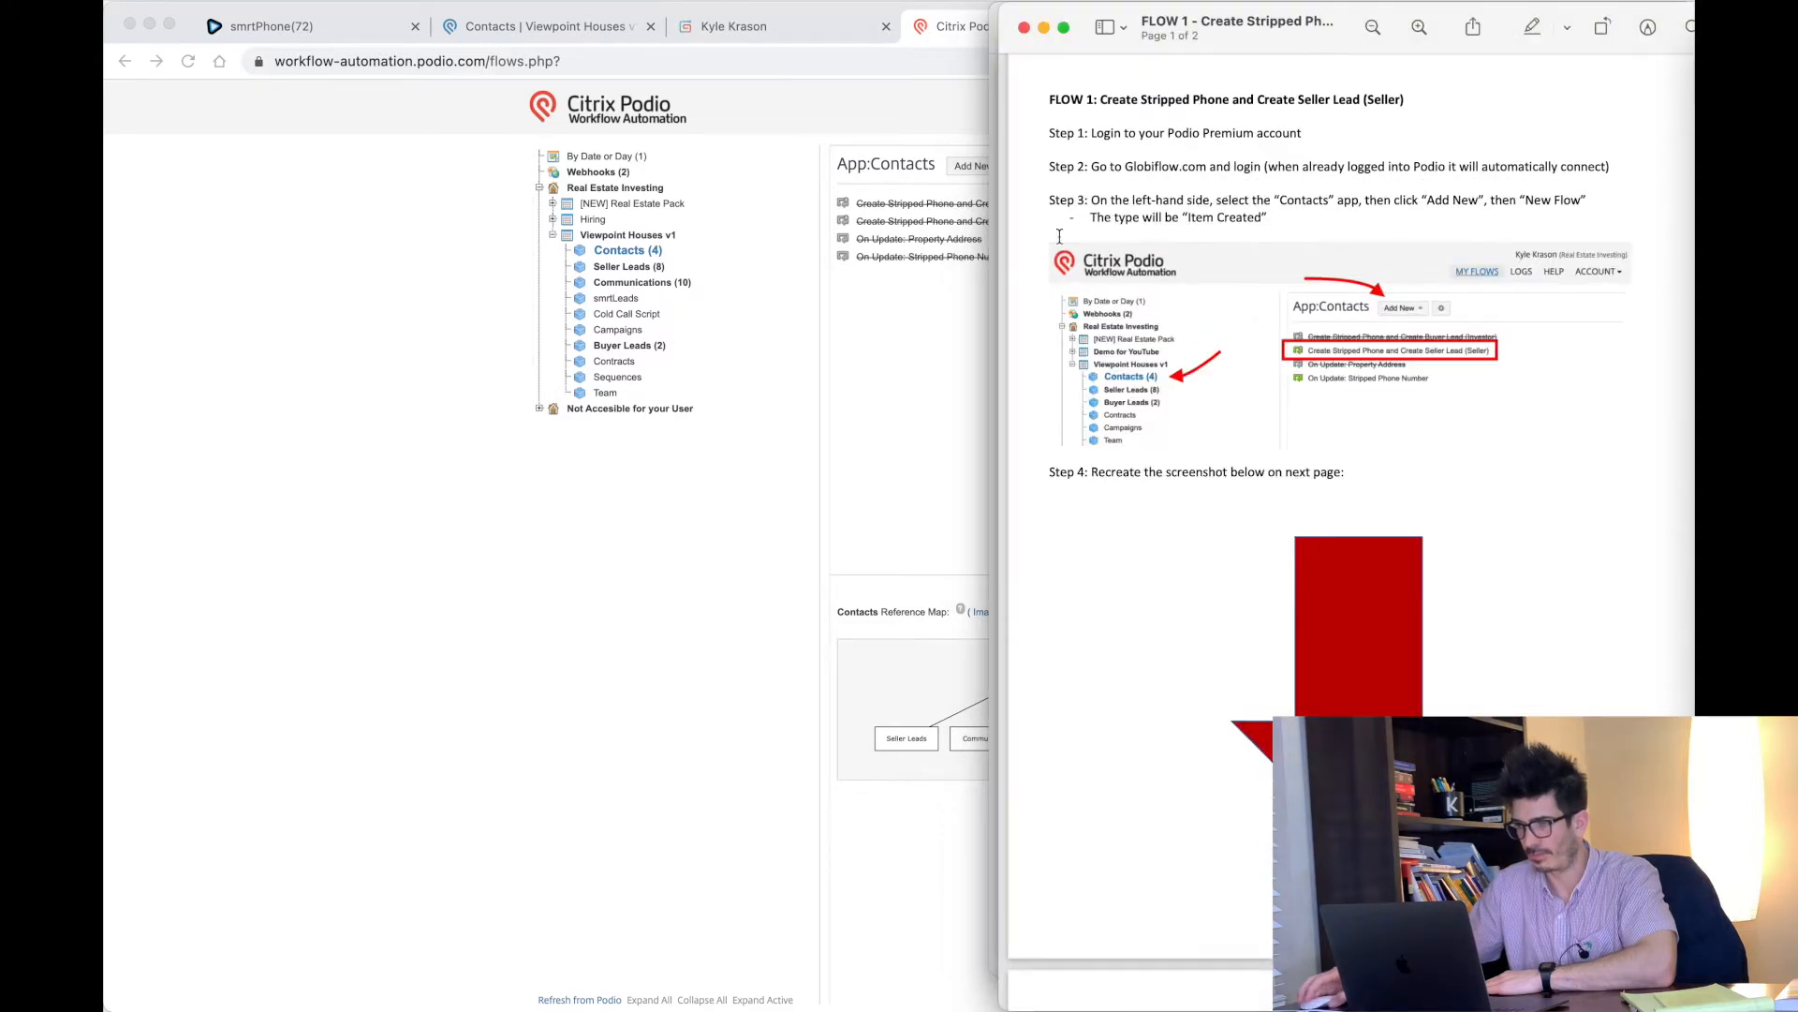
{"action": "left_click_drag", "start_coordinate": [1093, 166], "coordinate": [1537, 169]}
{"action": "left_click", "coordinate": [1332, 200]}
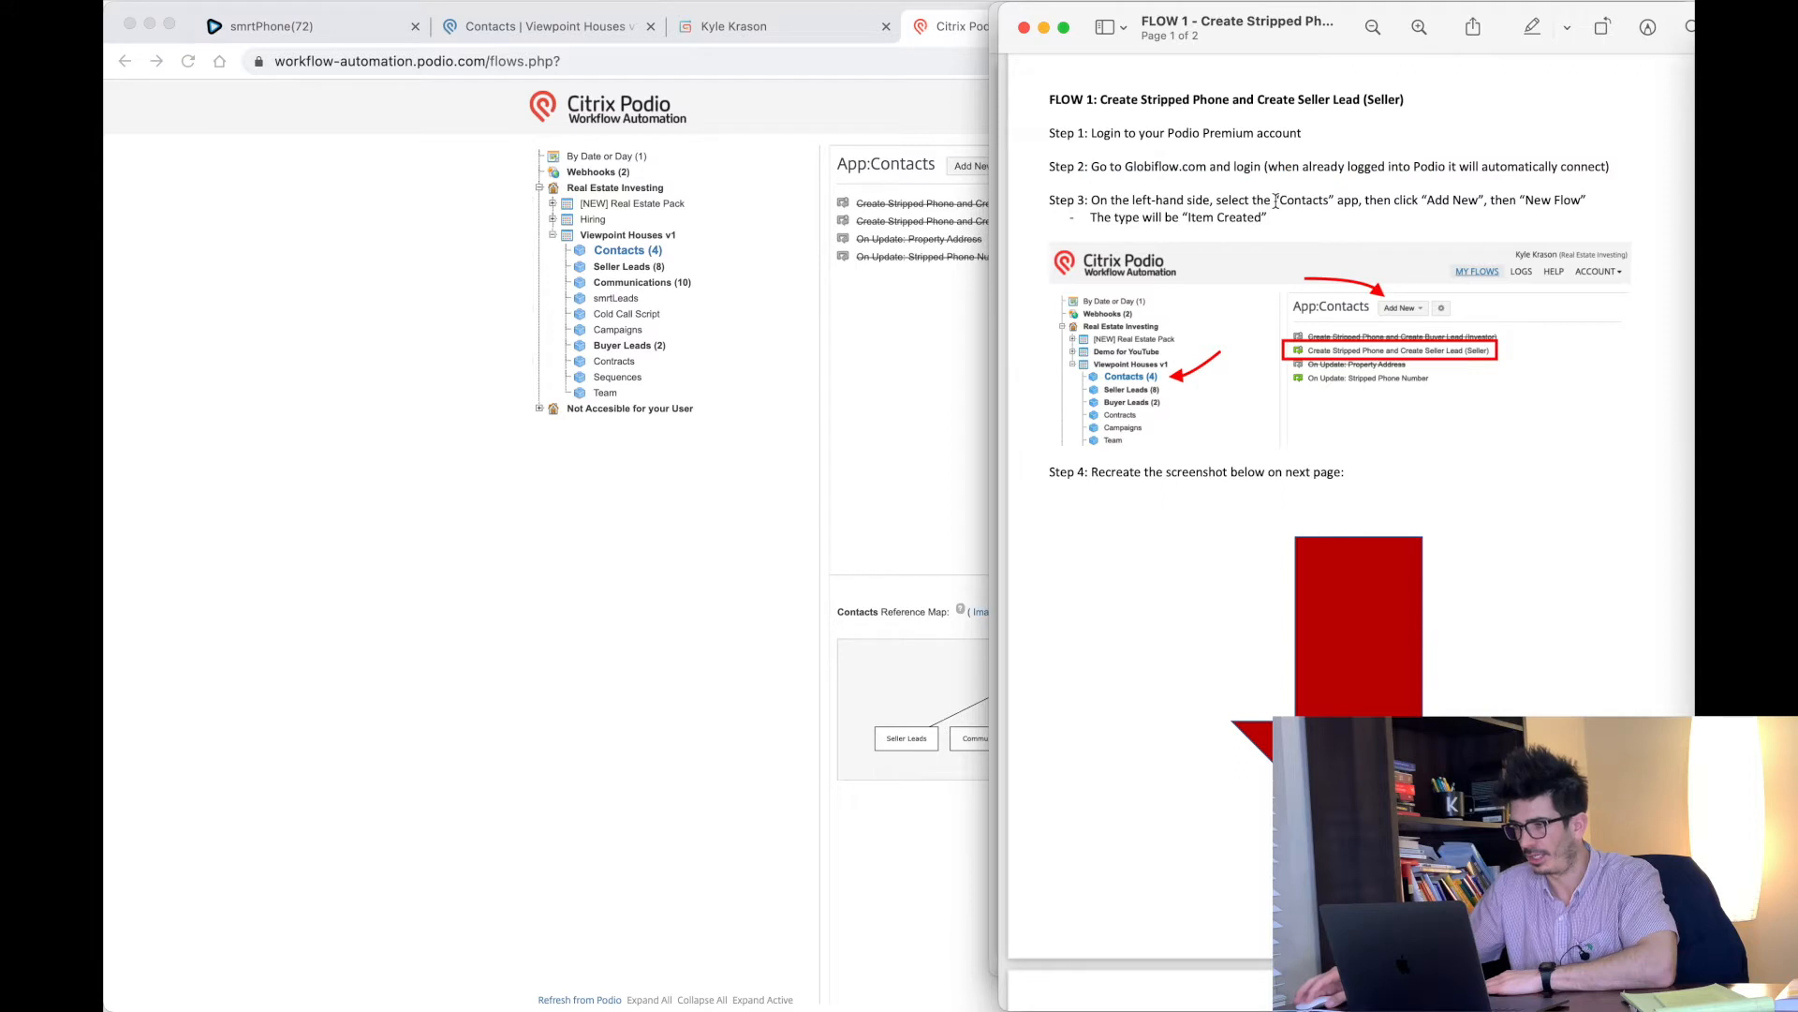
{"action": "left_click", "coordinate": [908, 314]}
{"action": "left_click", "coordinate": [978, 169]}
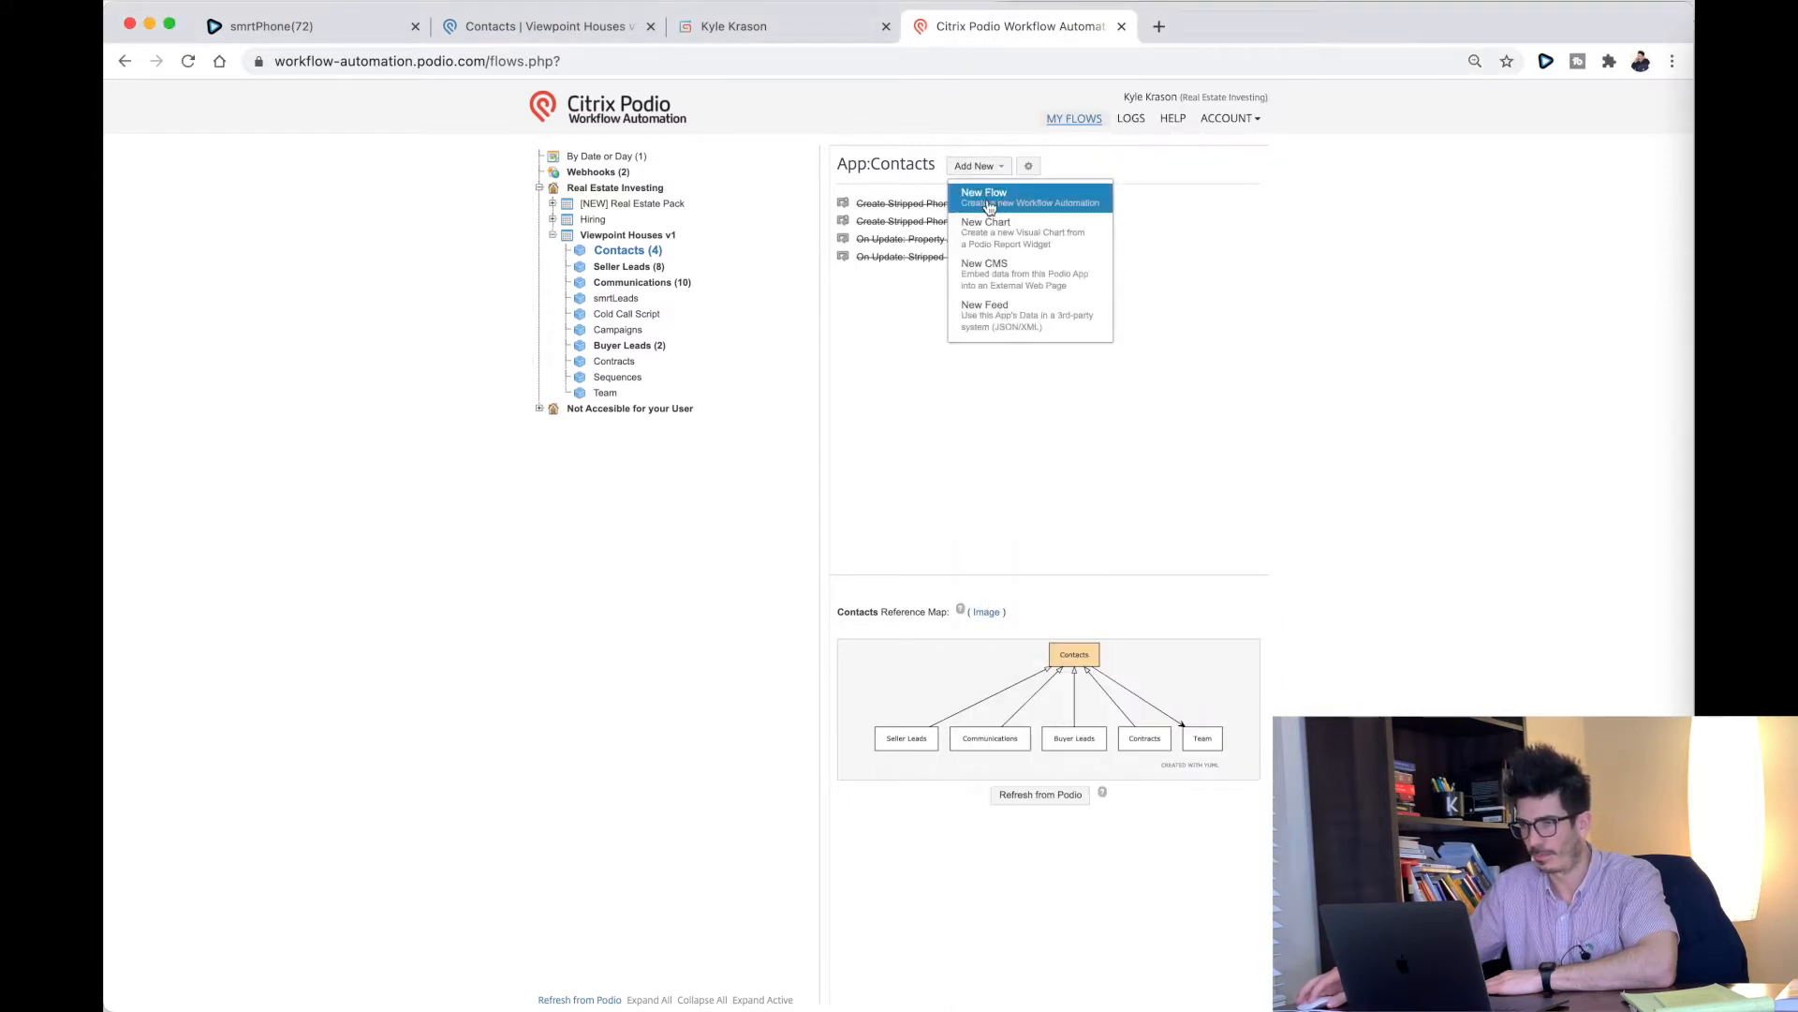
Step: Start a new Contacts flow triggered on Item Created
{"action": "left_click", "coordinate": [1033, 213]}
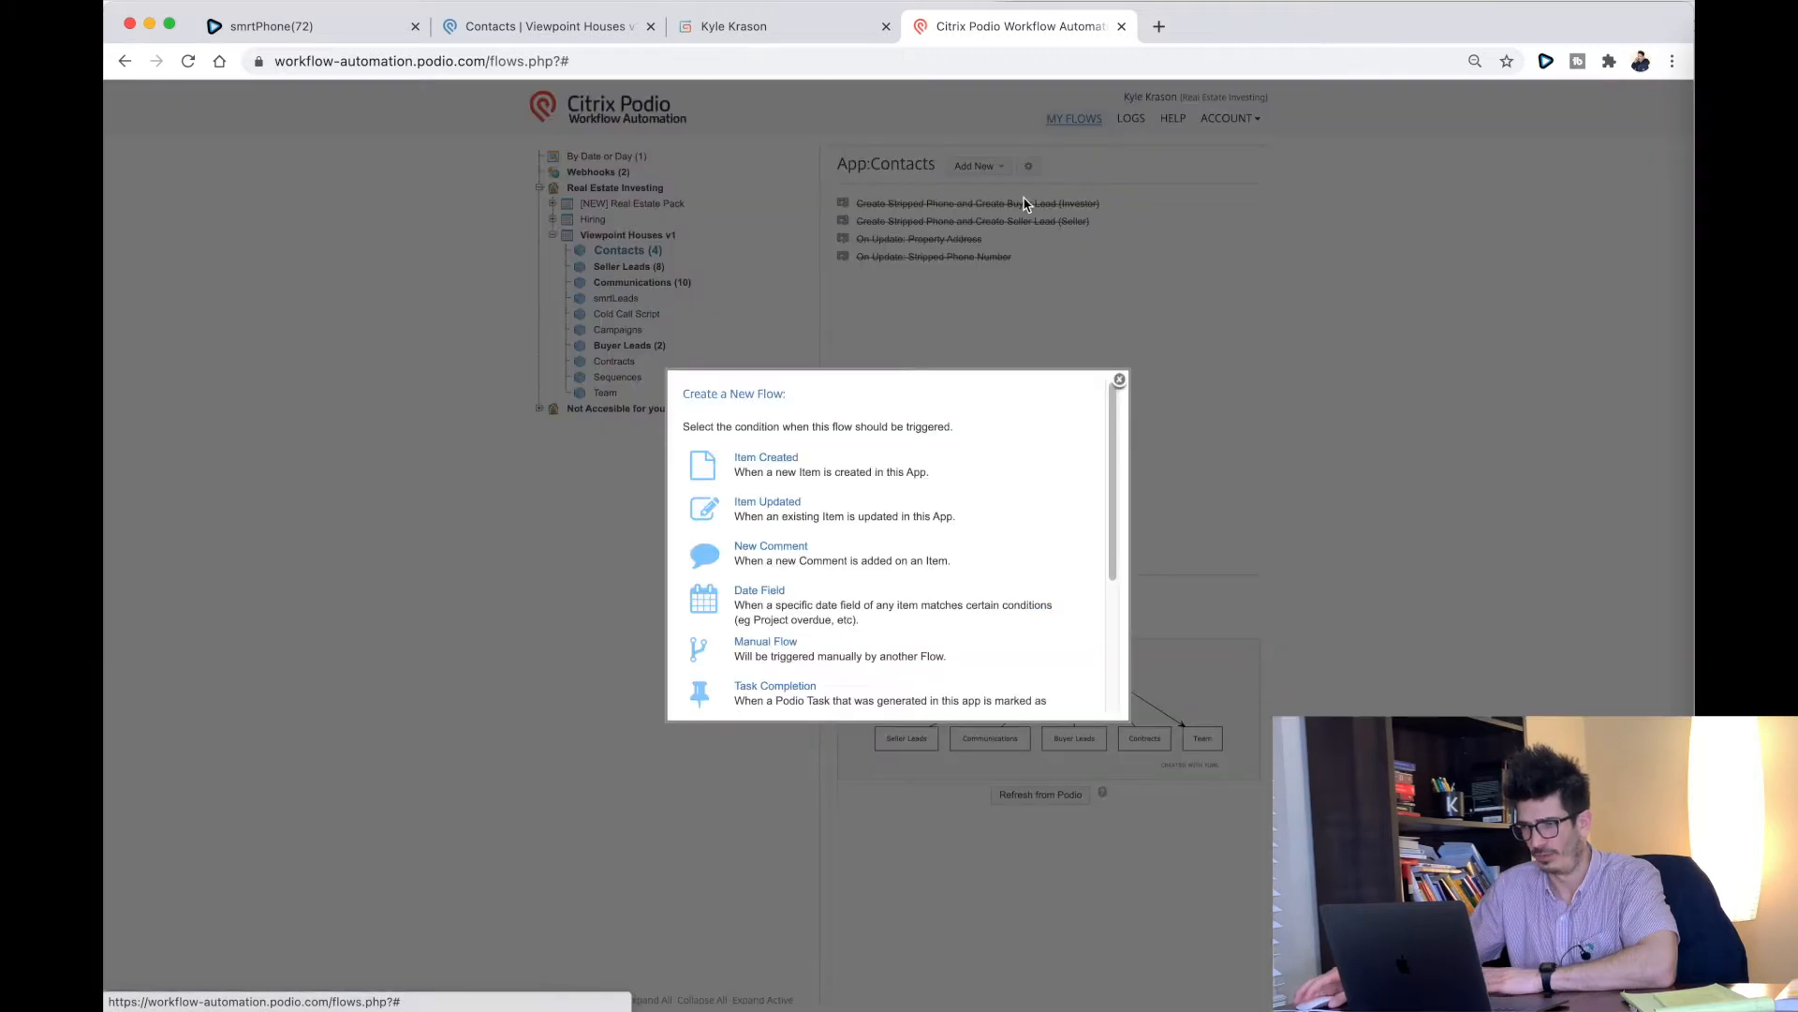
{"action": "left_click", "coordinate": [750, 461]}
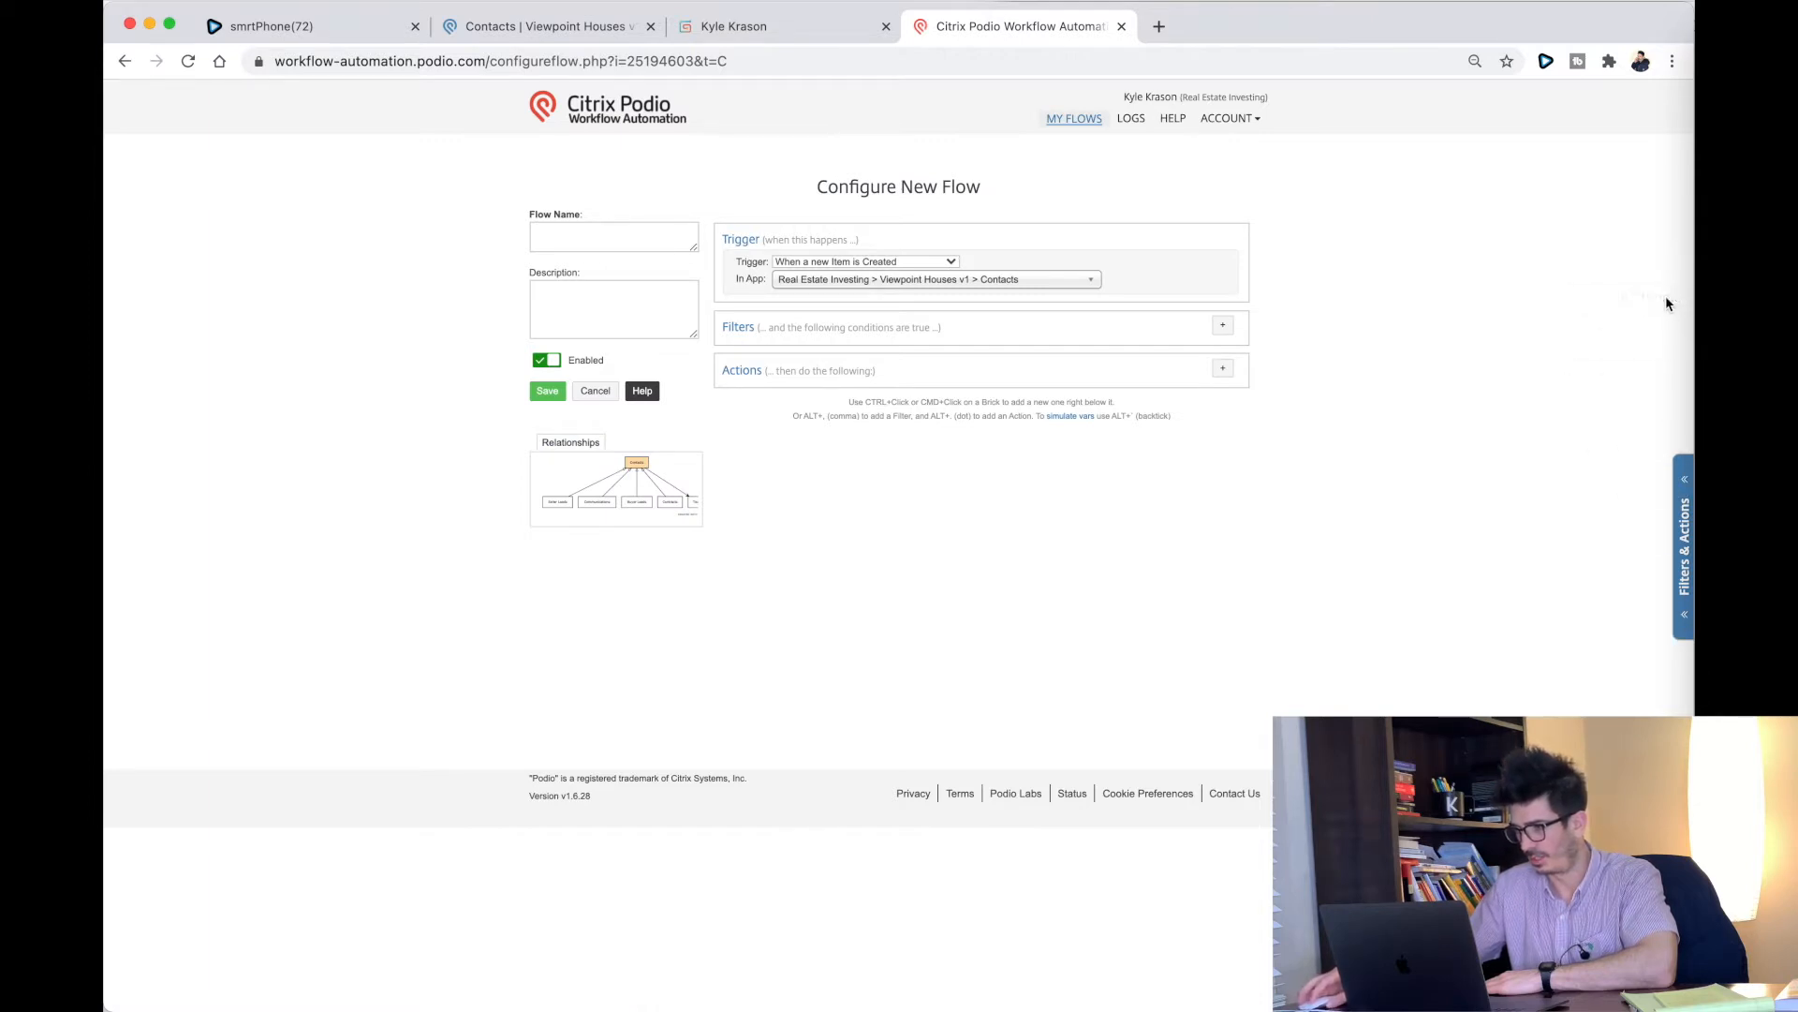
{"action": "left_click_drag", "start_coordinate": [1692, 16], "coordinate": [1059, 37]}
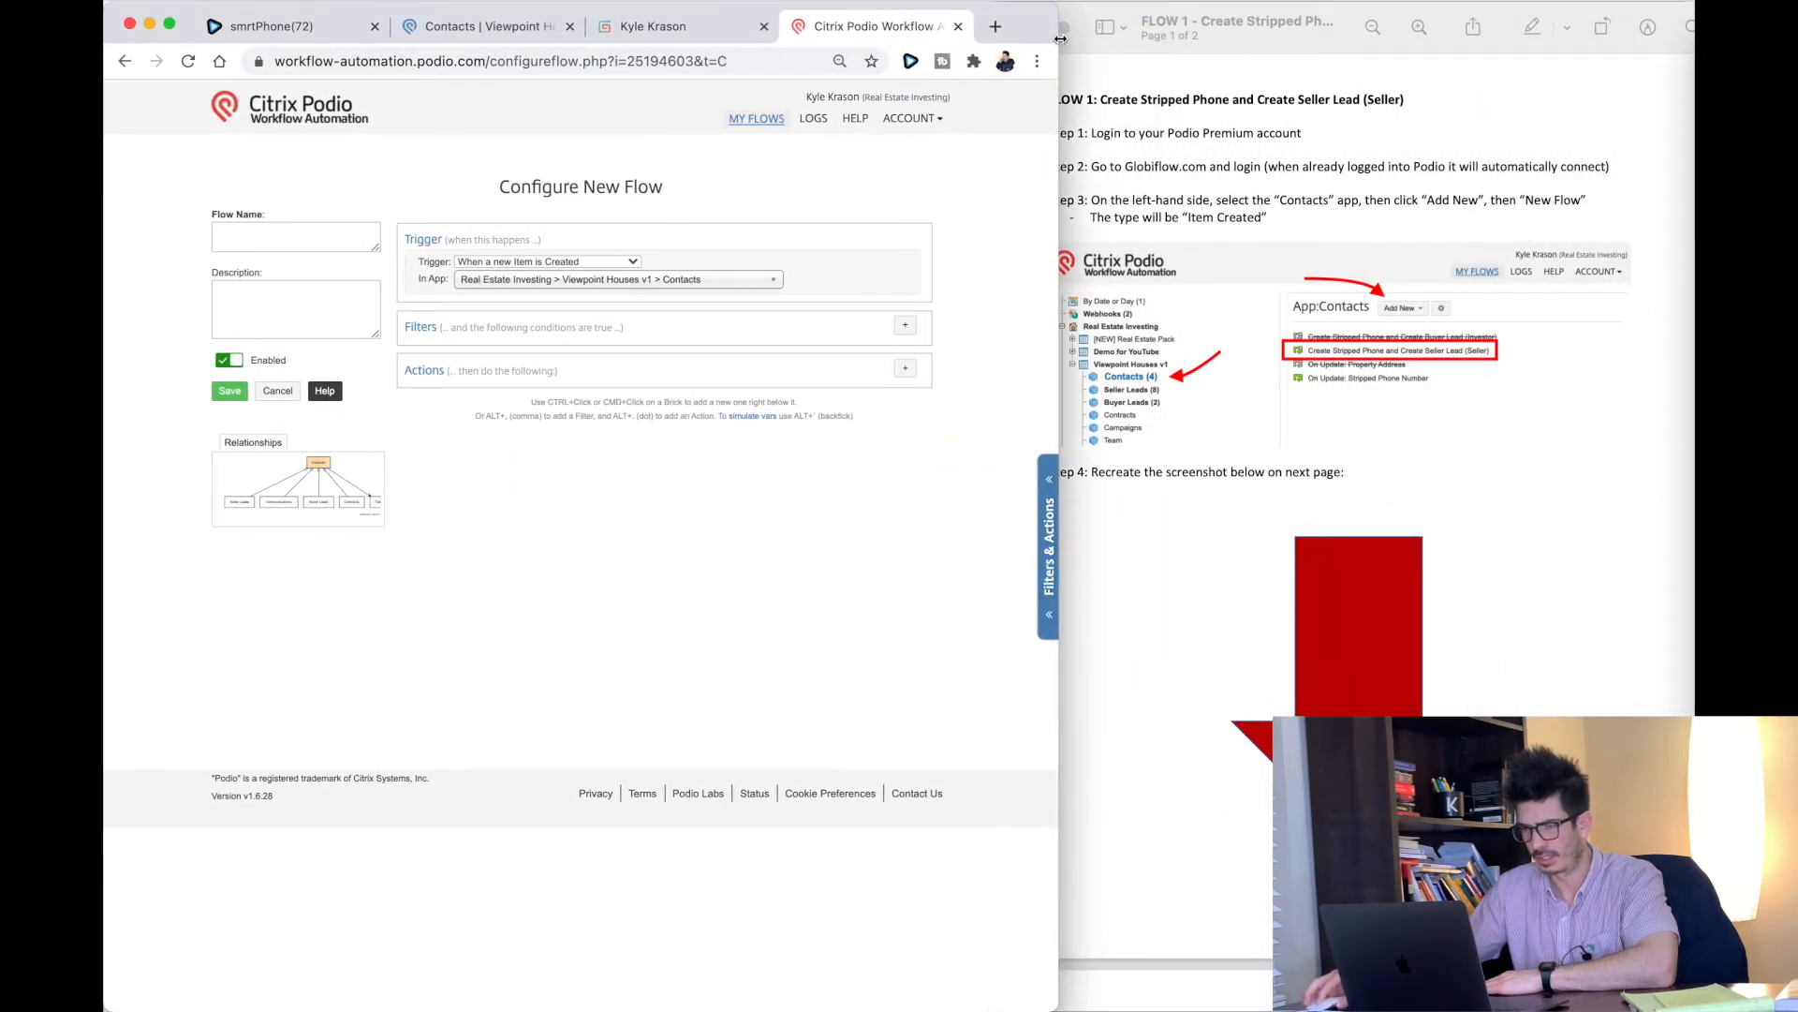
Step: Name the flow 'Create Stripped Phone and Create Seller Lead (Seller)'
{"action": "left_click", "coordinate": [352, 235]}
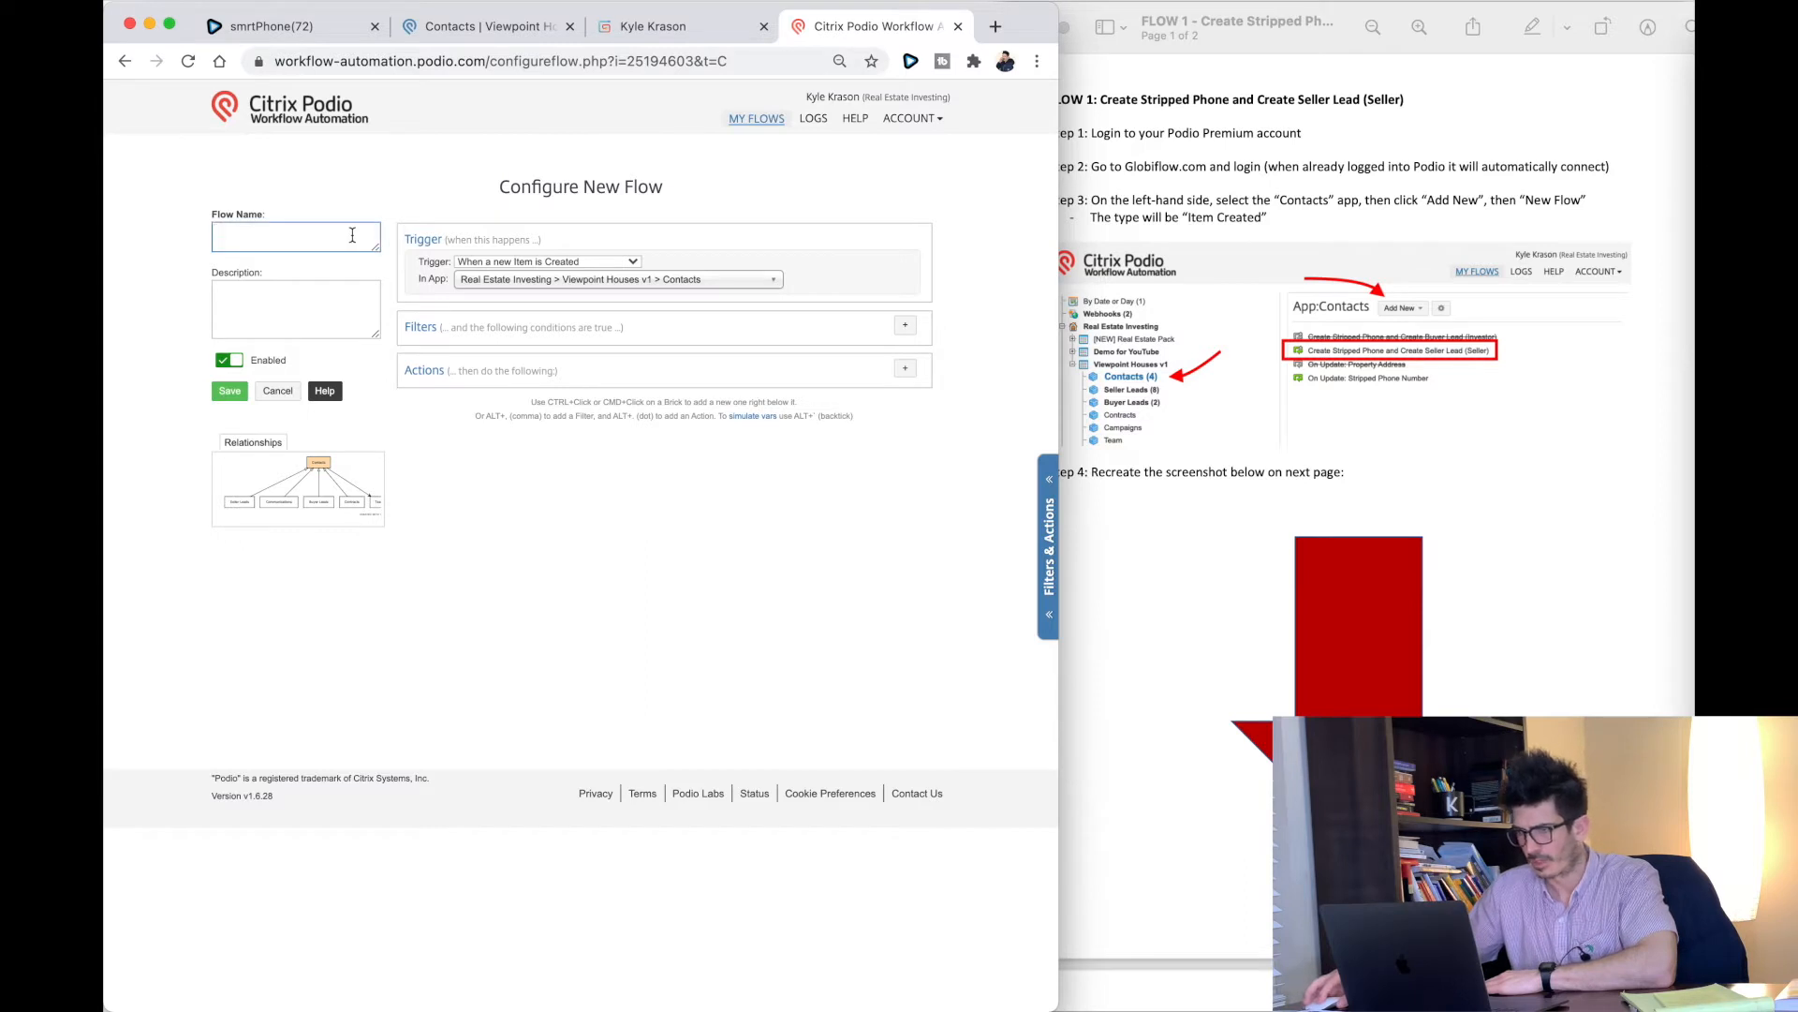
{"action": "type", "text": "Create Stripped"}
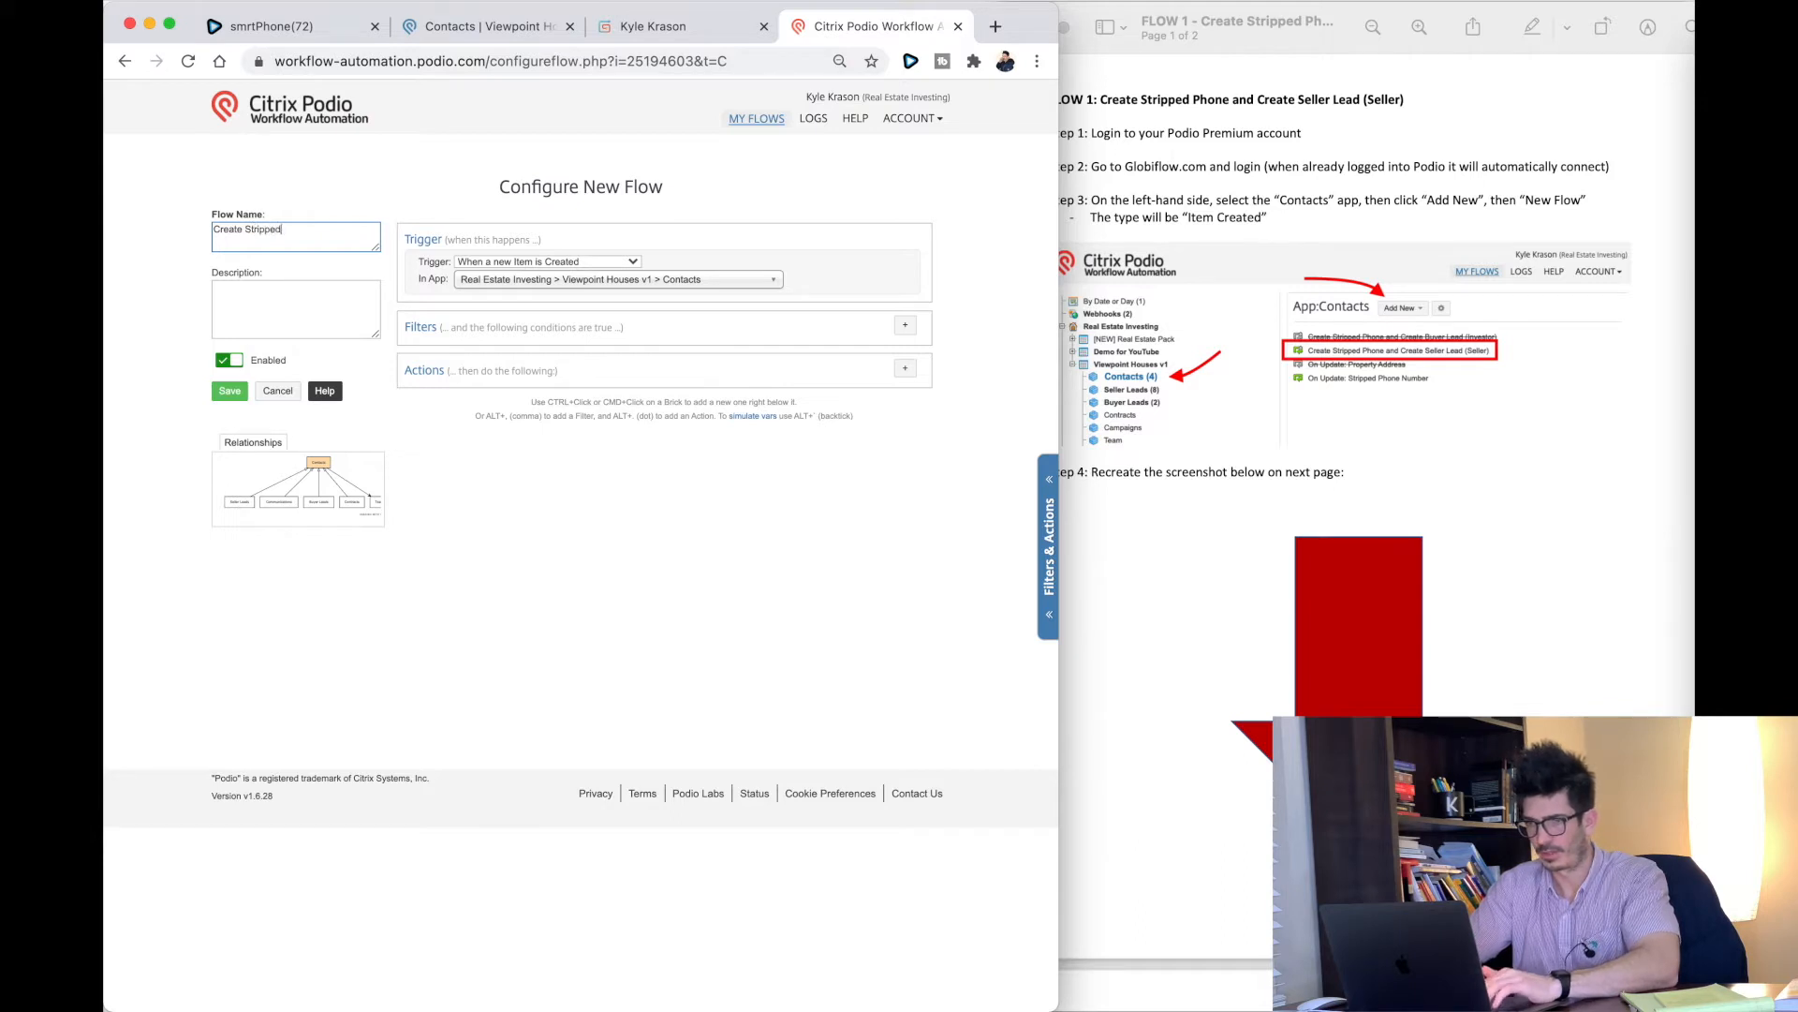
{"action": "type", "text": " Phone and Create"}
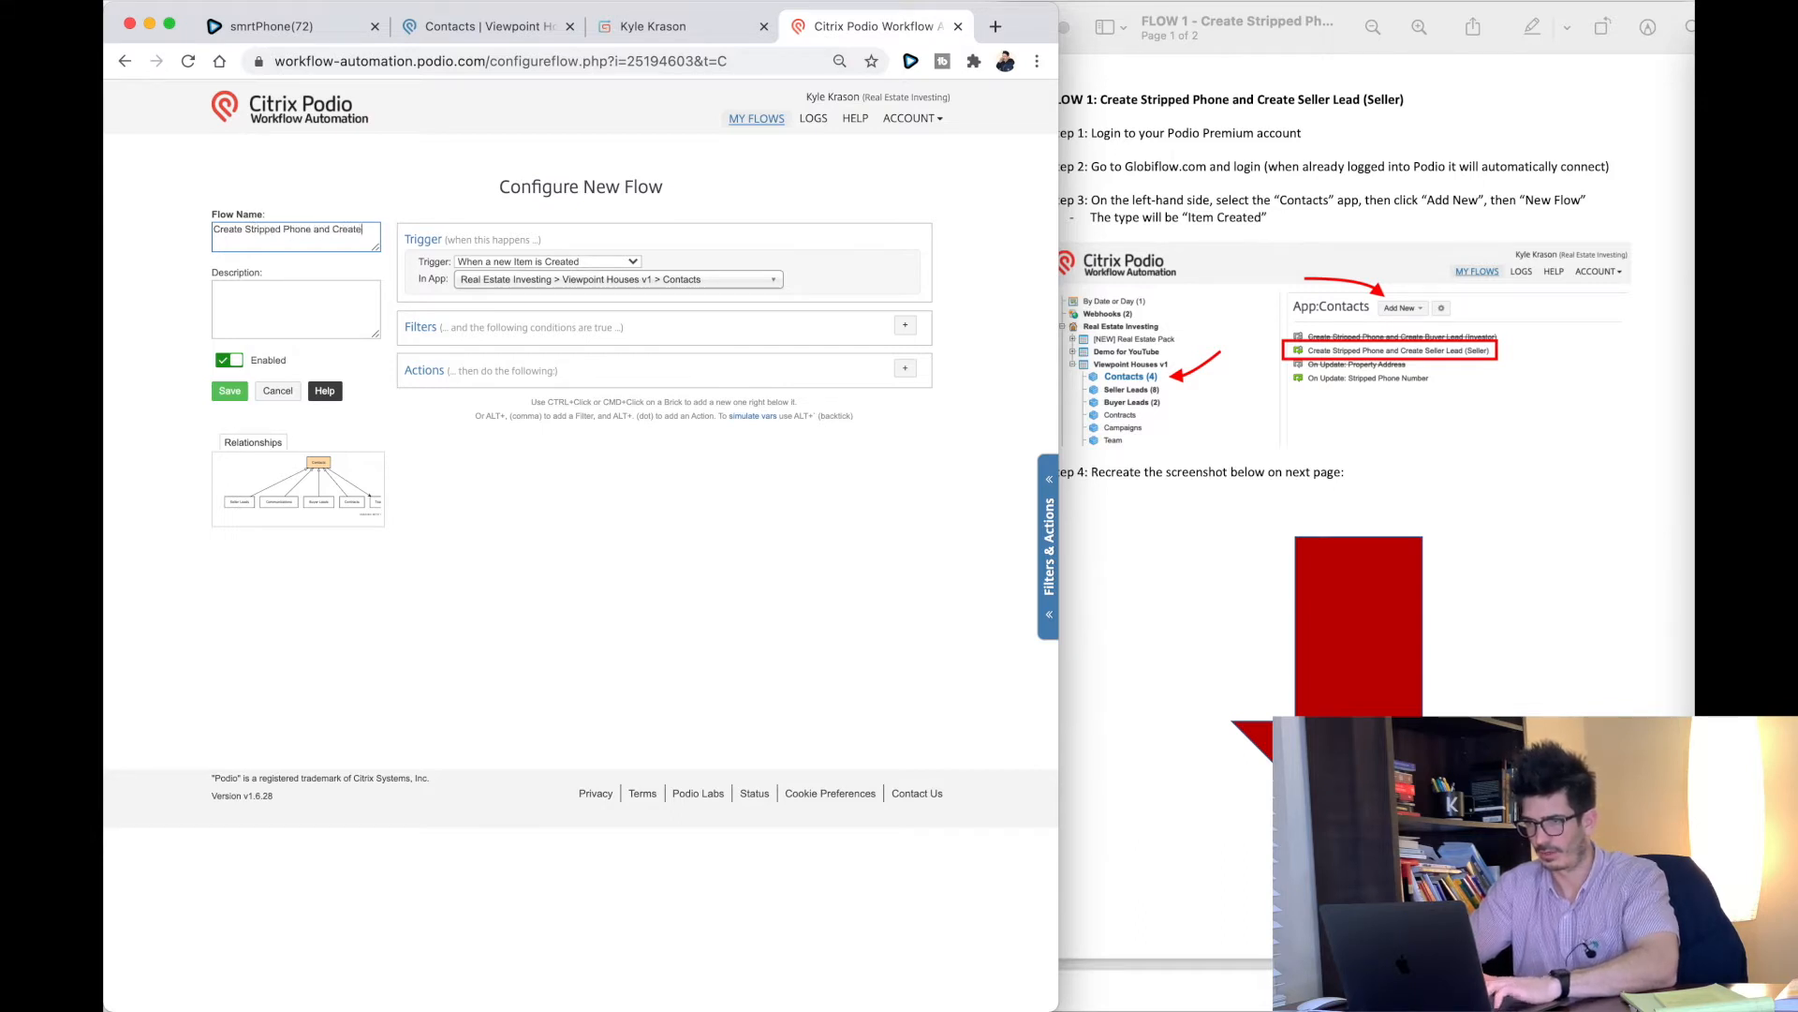
{"action": "type", "text": " Seller Lead ("}
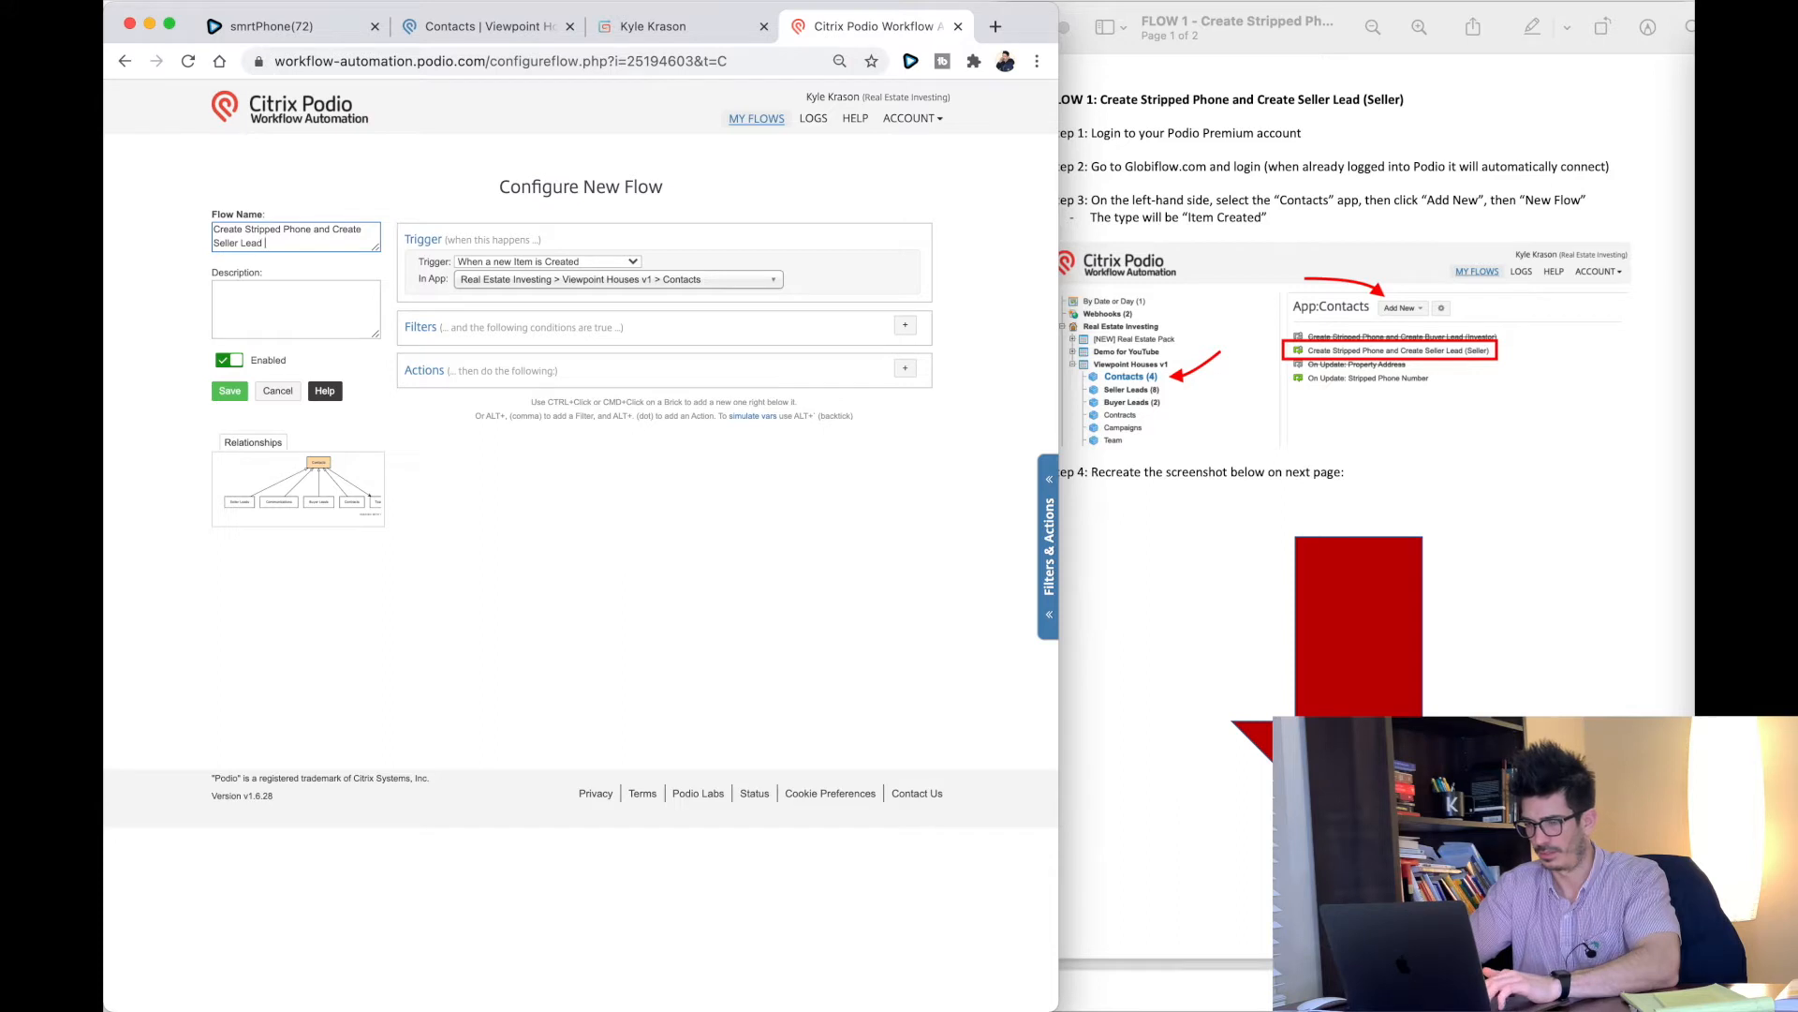
{"action": "type", "text": "Seller)"}
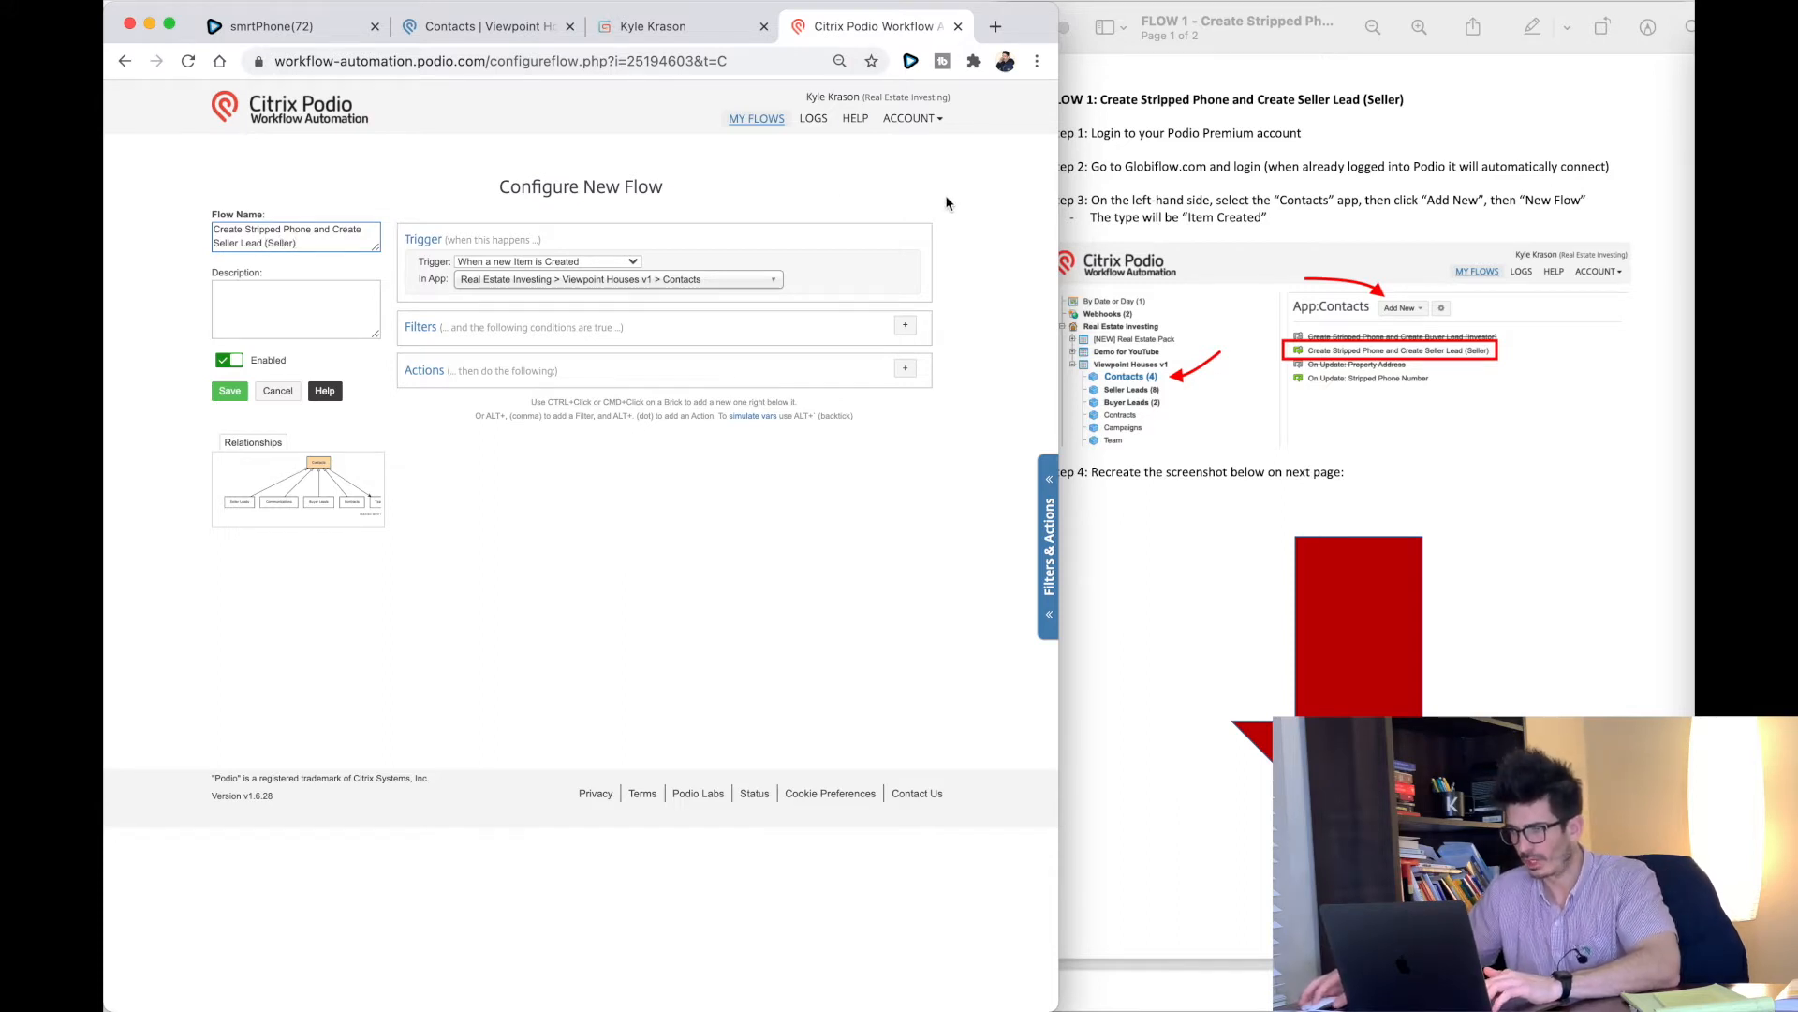
{"action": "scroll", "coordinate": [1346, 466], "scroll_direction": "down", "scroll_amount": 3}
{"action": "scroll", "coordinate": [1346, 472], "scroll_direction": "down", "scroll_amount": 10}
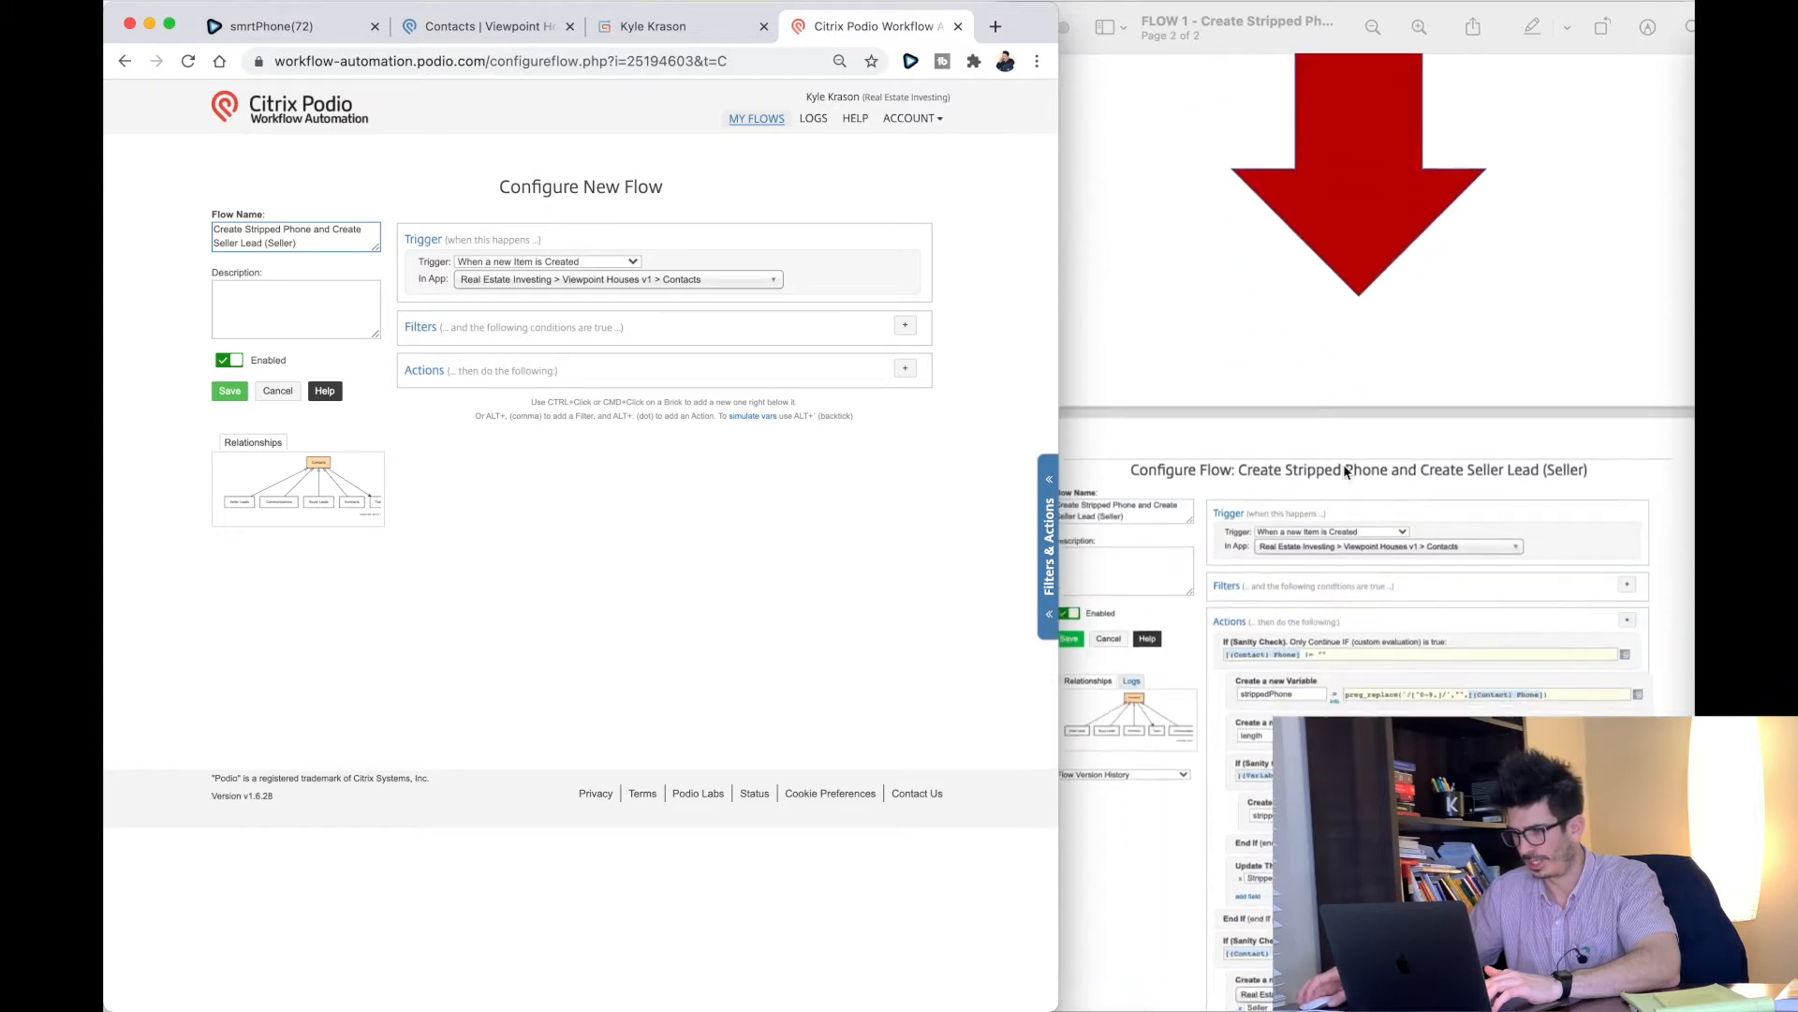
{"action": "scroll", "coordinate": [1343, 464], "scroll_direction": "down", "scroll_amount": 1}
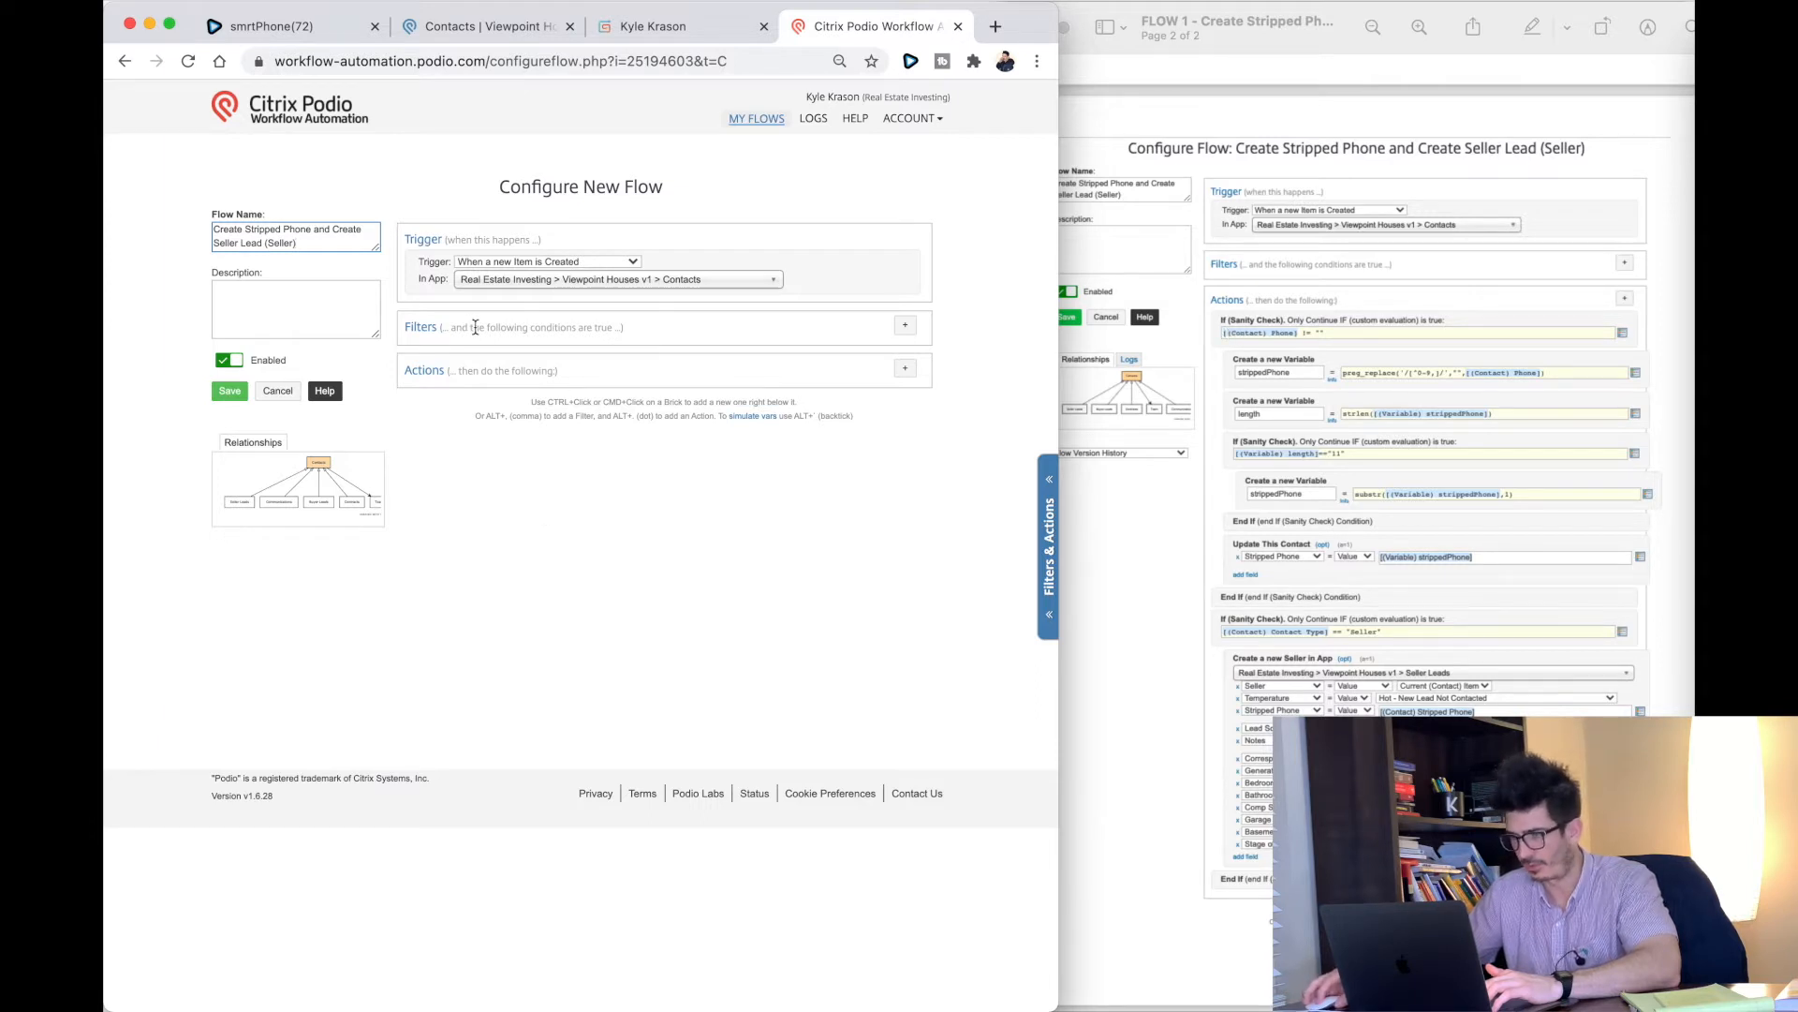
Step: Add an If (Sanity Check) action with the (Contact) Phone token in its condition
{"action": "left_click", "coordinate": [901, 372]}
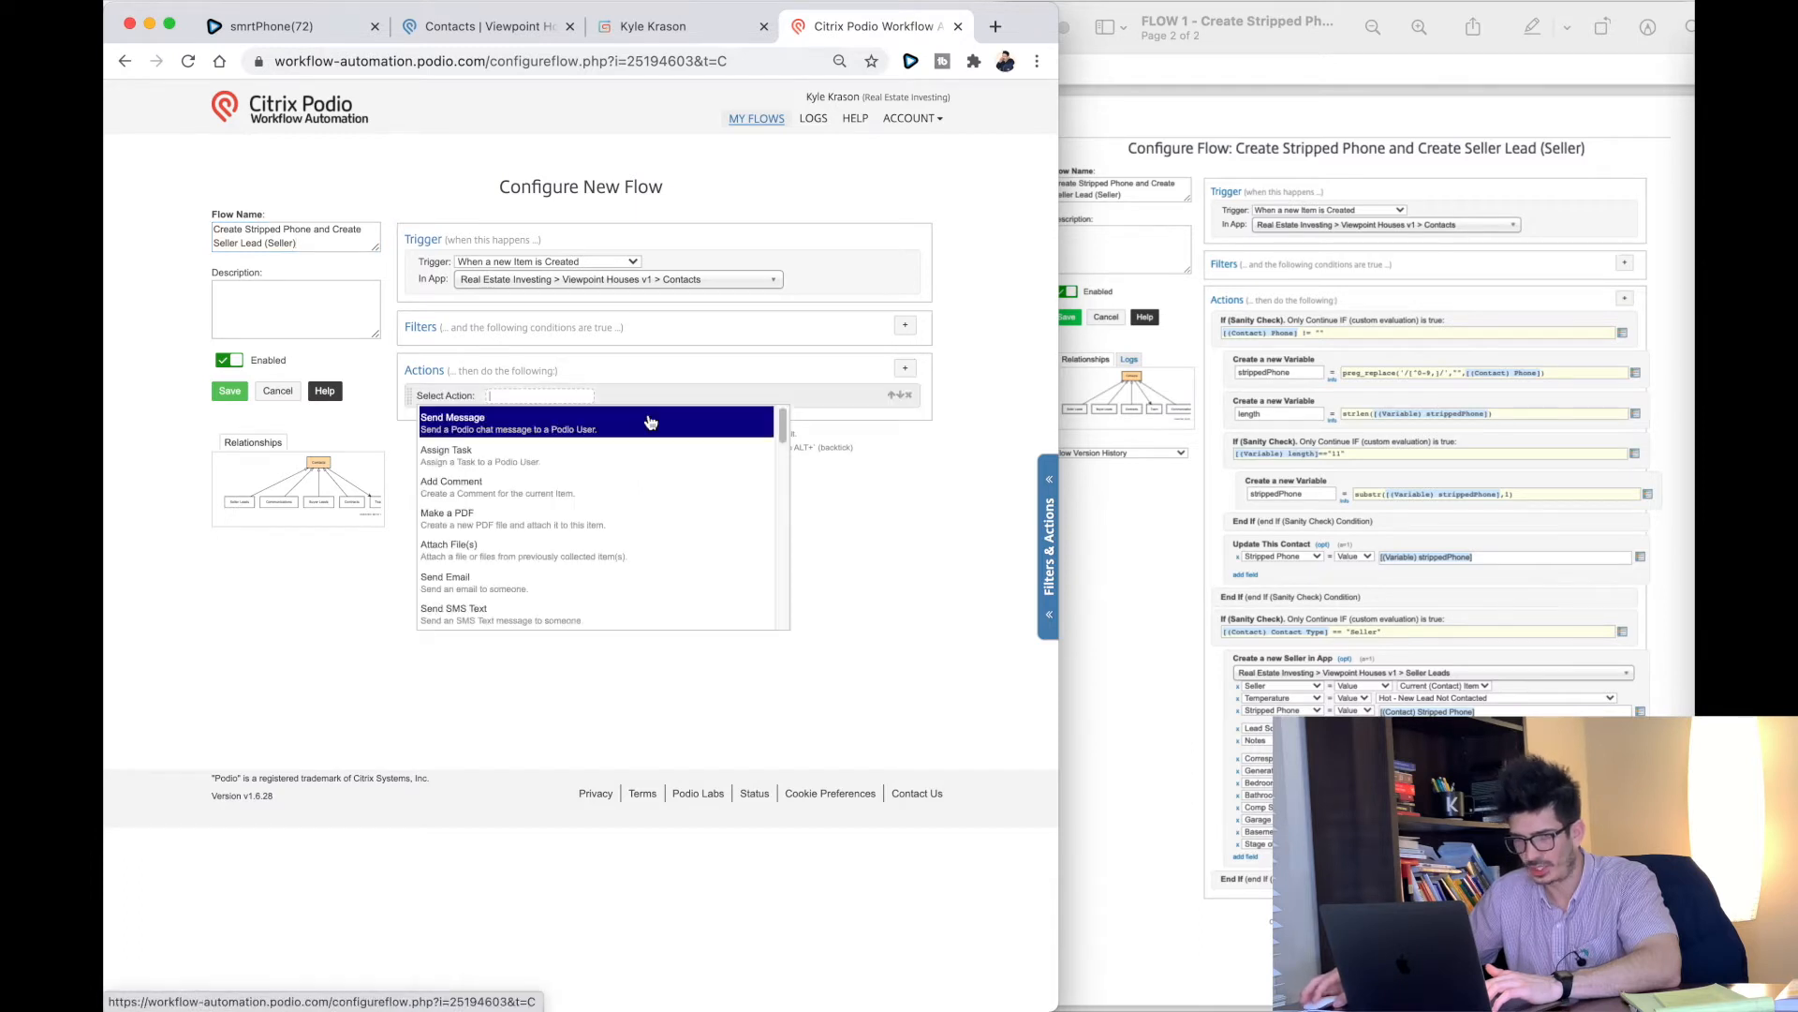
{"action": "type", "text": "sanit"}
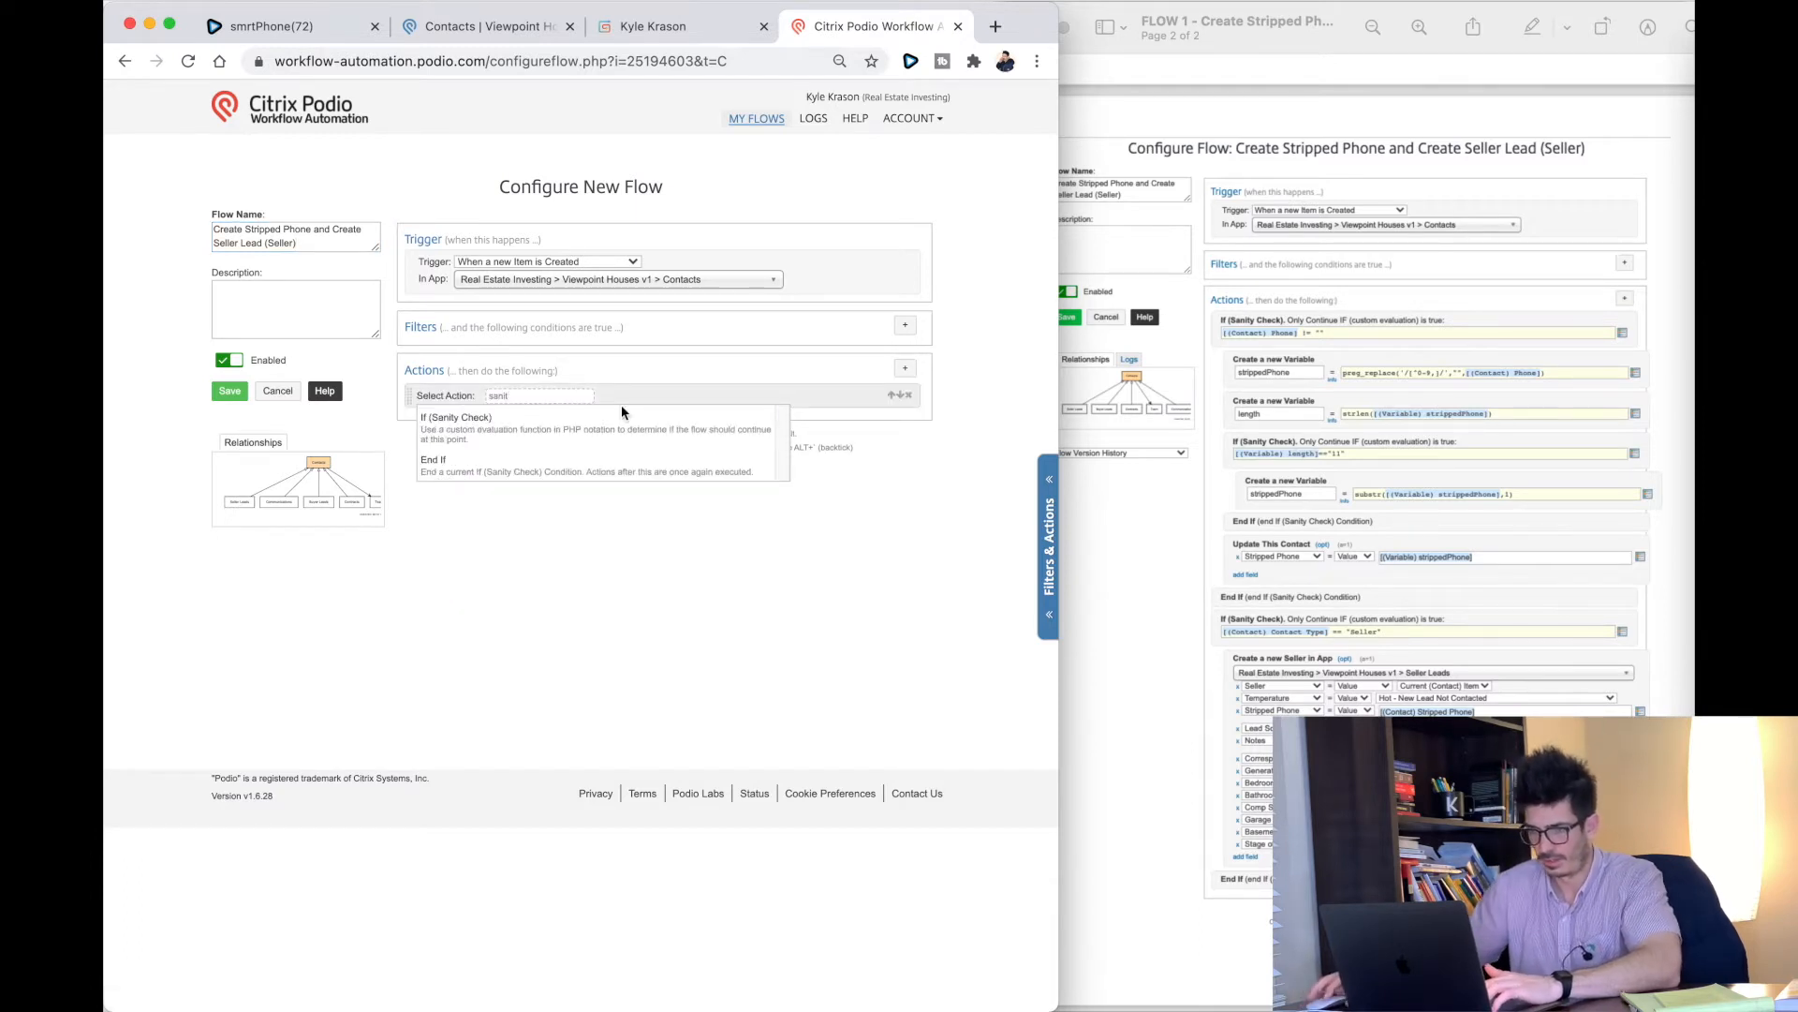
{"action": "left_click", "coordinate": [466, 417]}
{"action": "left_click", "coordinate": [466, 410]}
{"action": "left_click", "coordinate": [904, 411]}
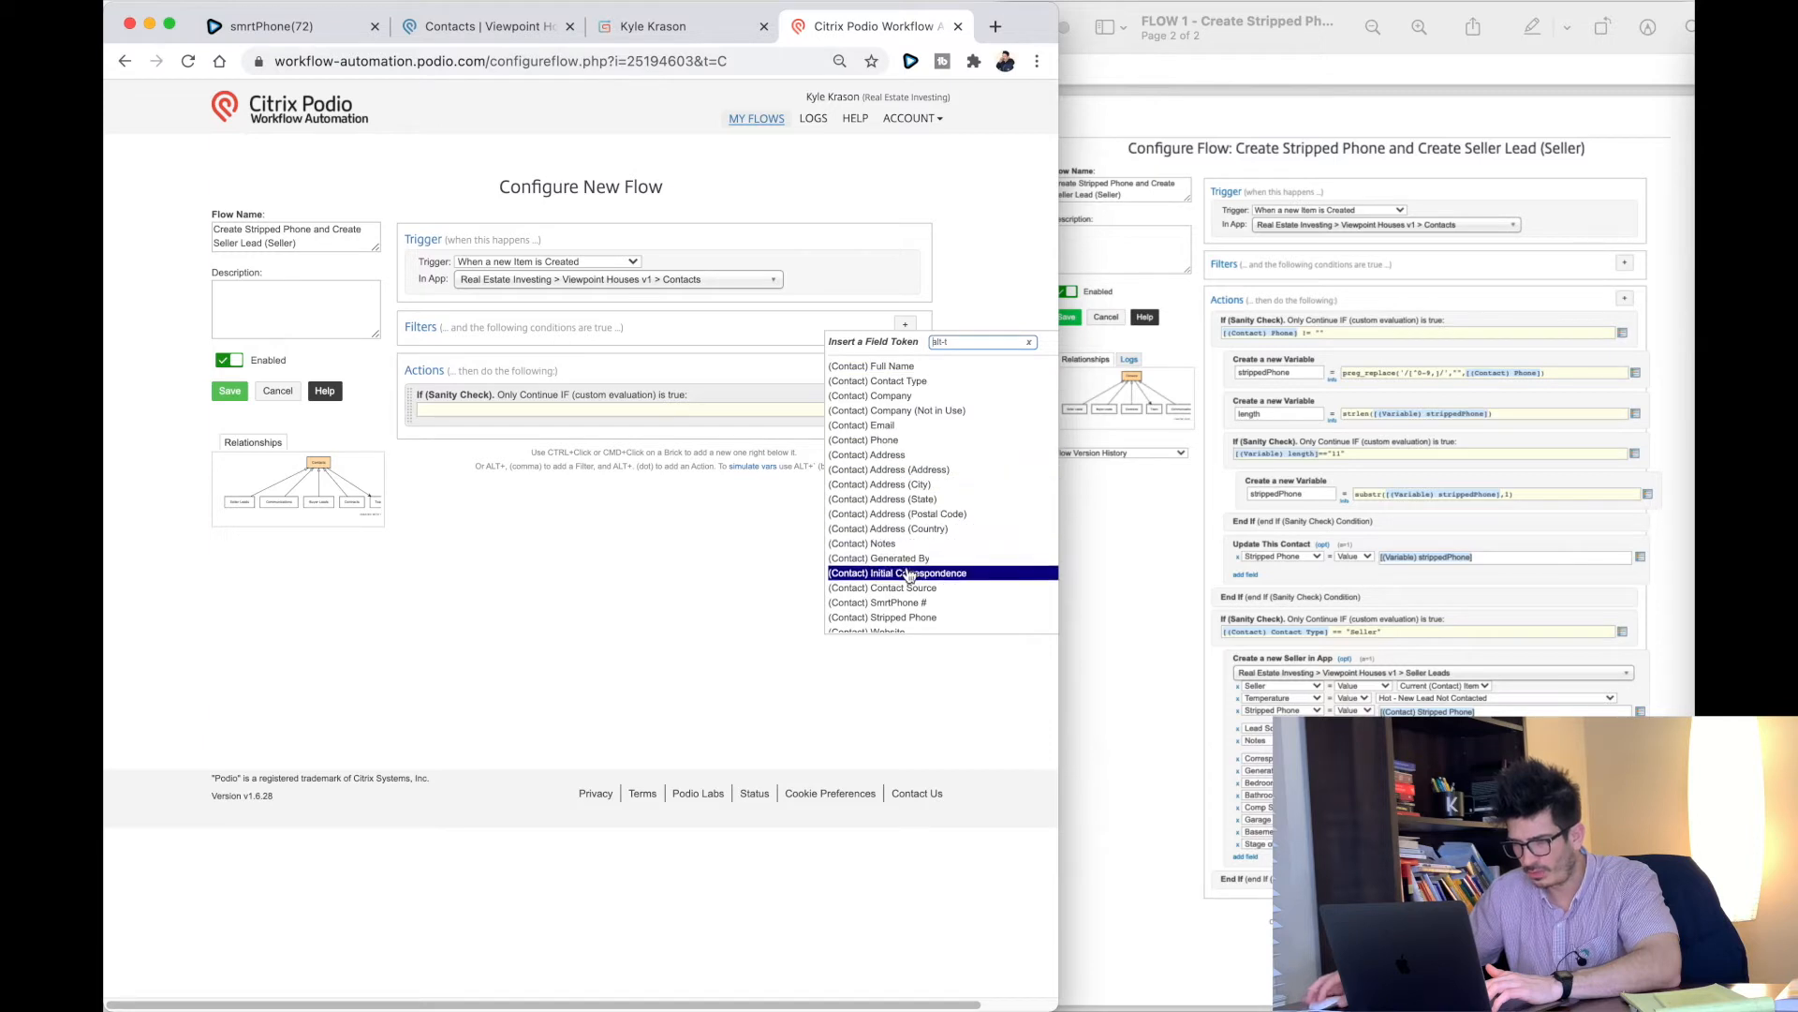
{"action": "left_click", "coordinate": [885, 440]}
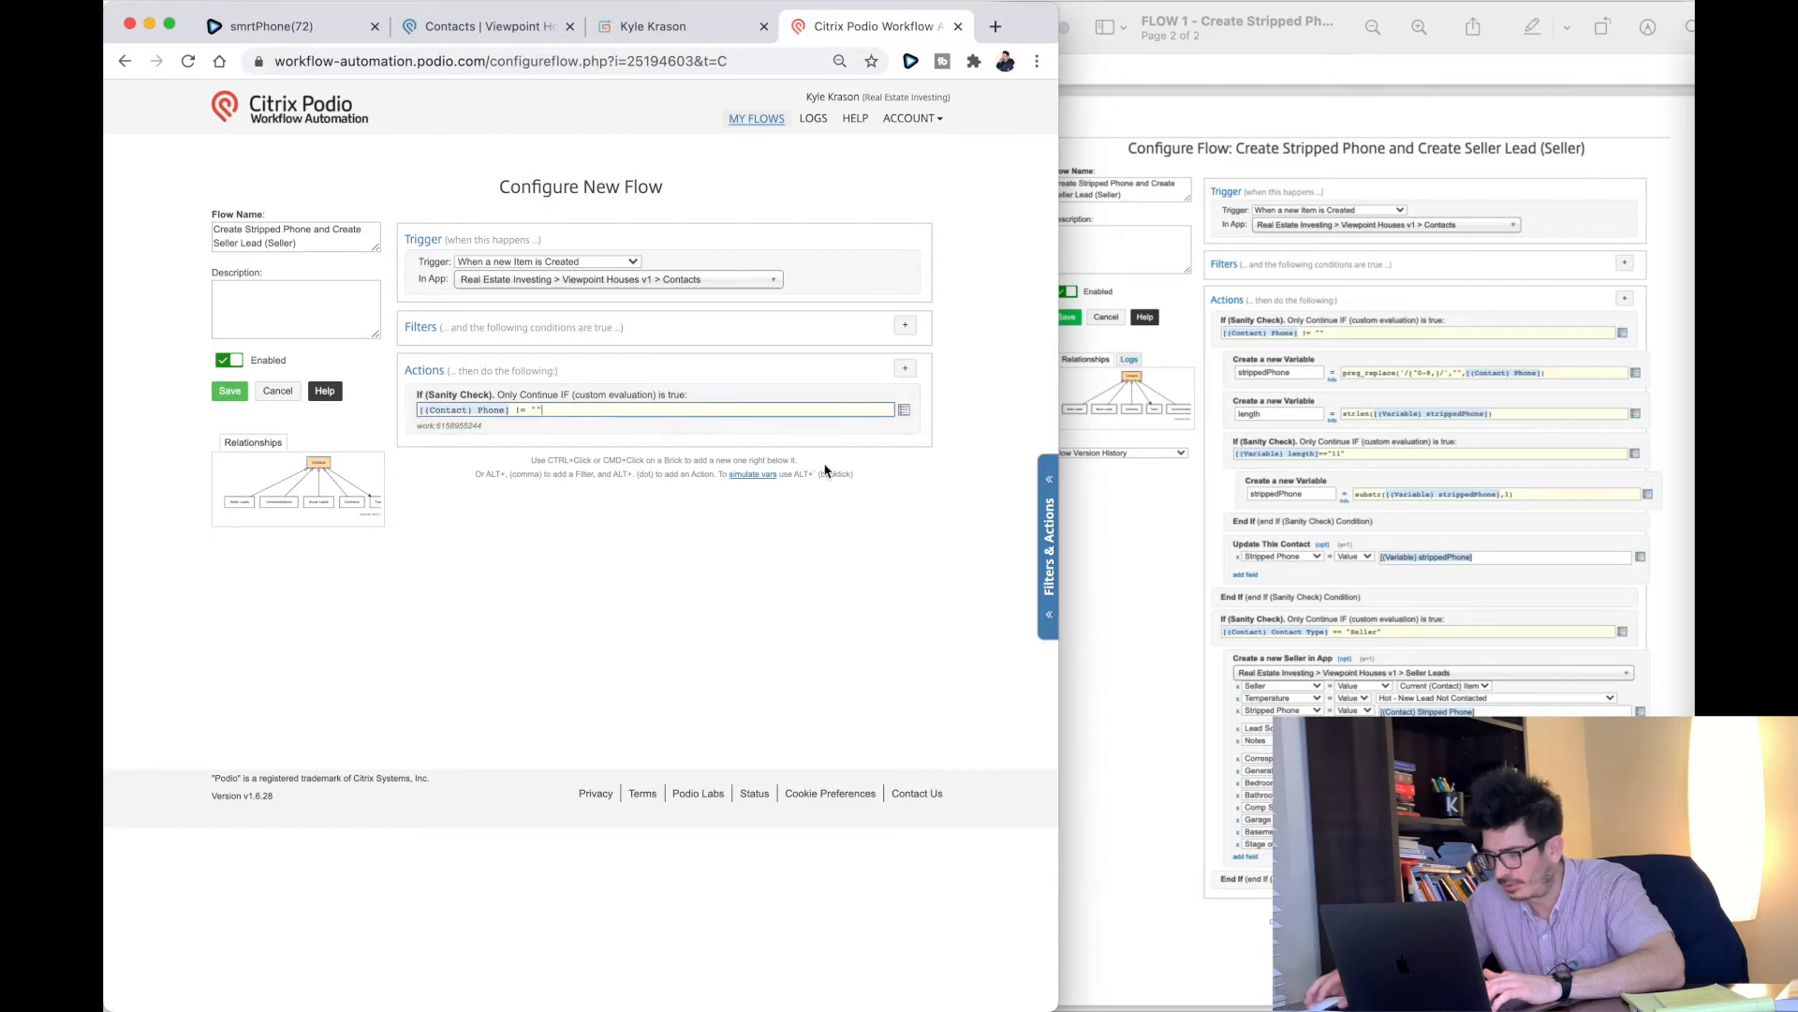
Step: Add a Create a new Variable action named strippedPhone
{"action": "left_click", "coordinate": [905, 370]}
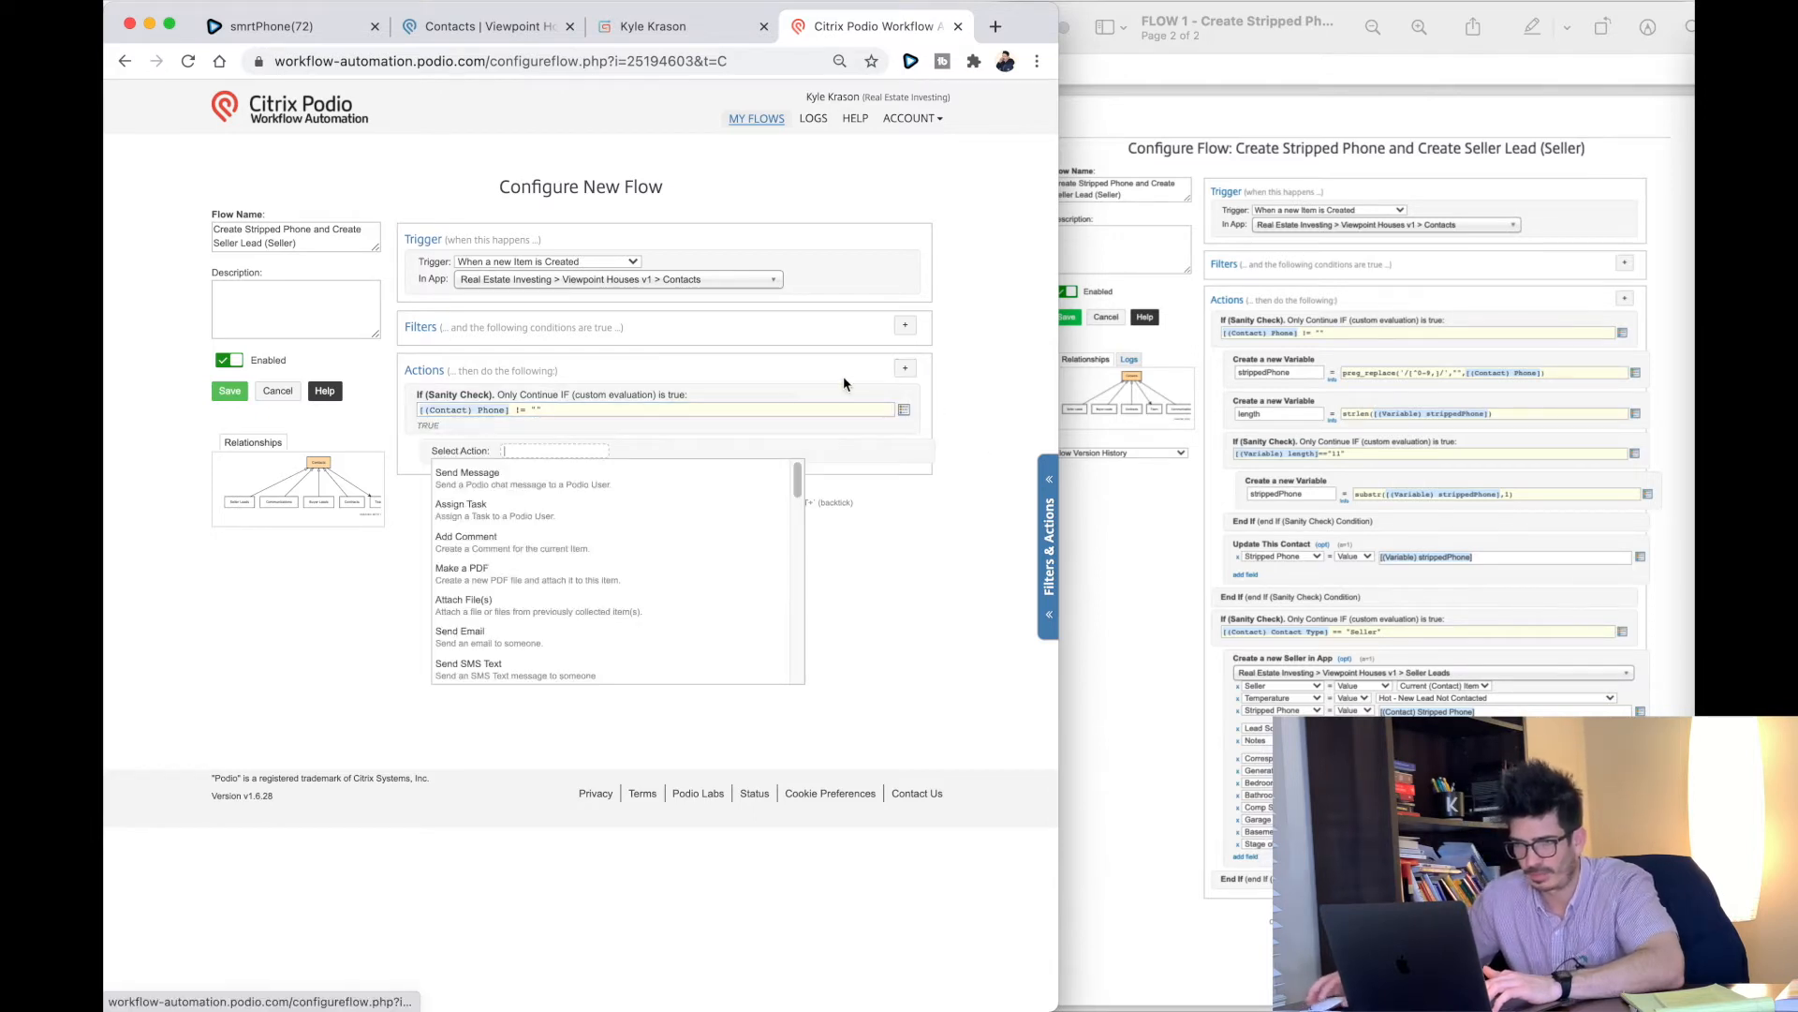
{"action": "type", "text": "vair"}
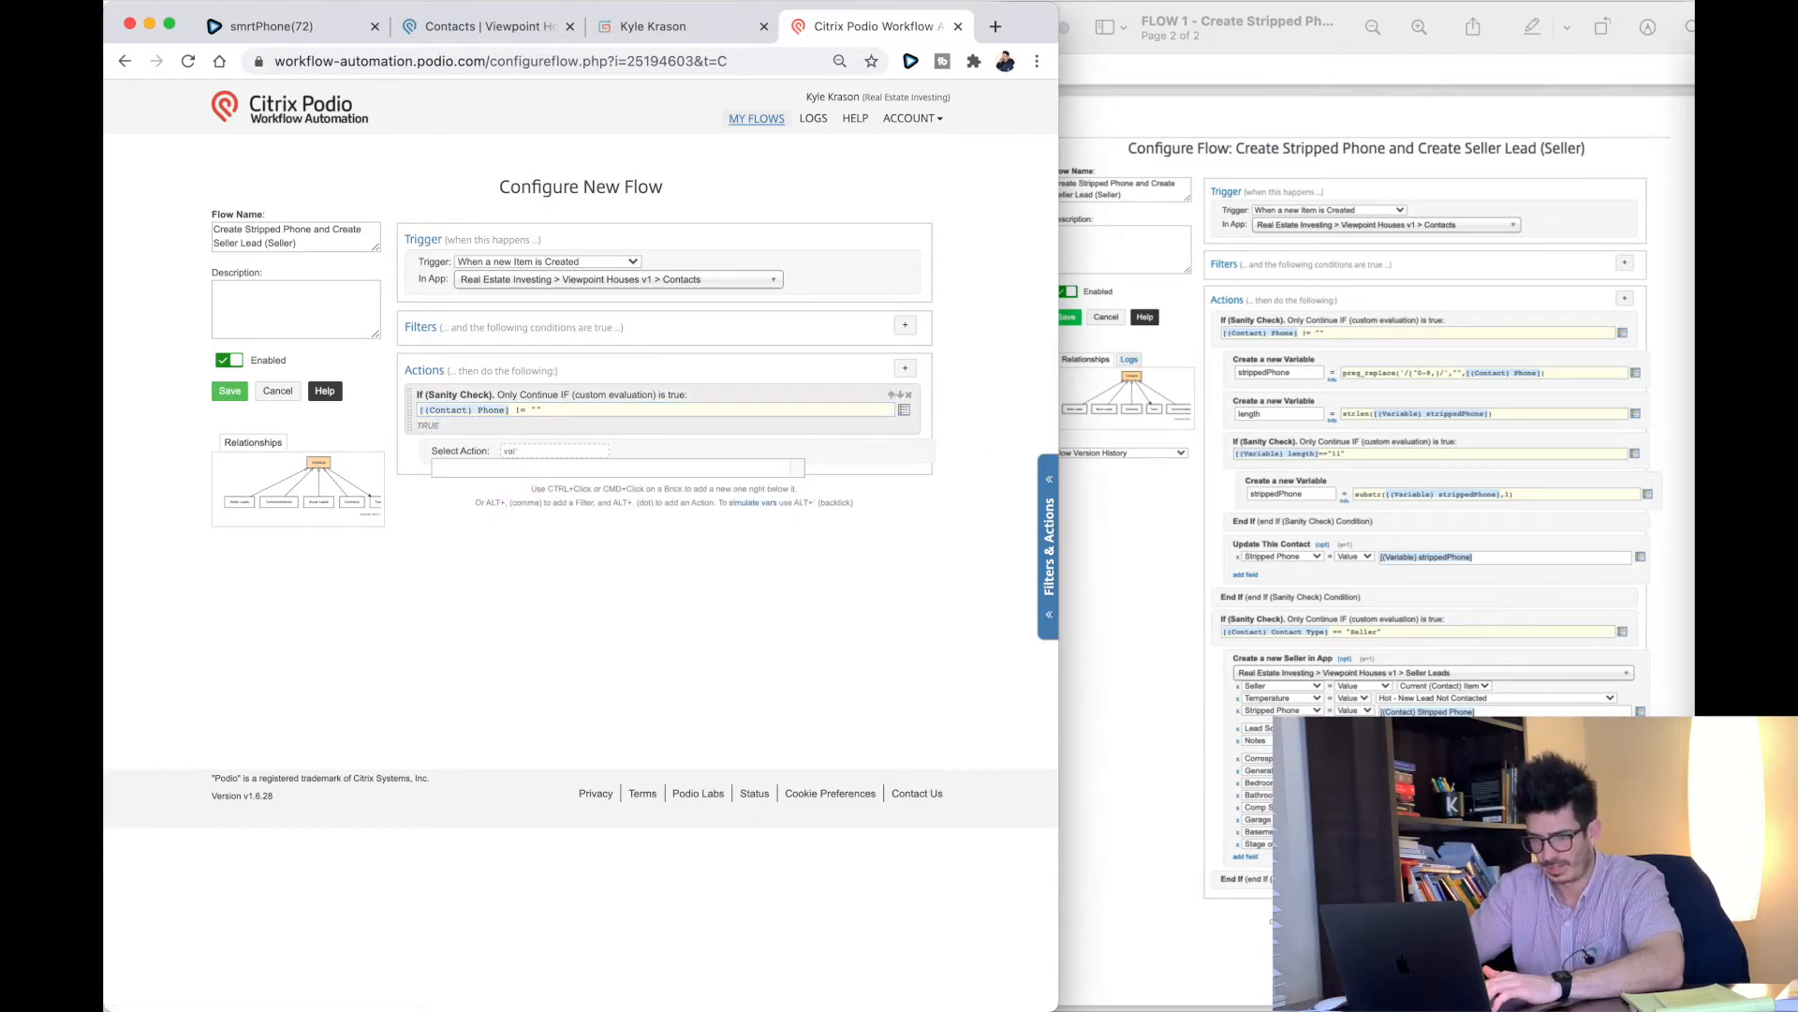
{"action": "left_click", "coordinate": [602, 468]}
{"action": "left_click", "coordinate": [452, 466]}
{"action": "type", "text": "str"}
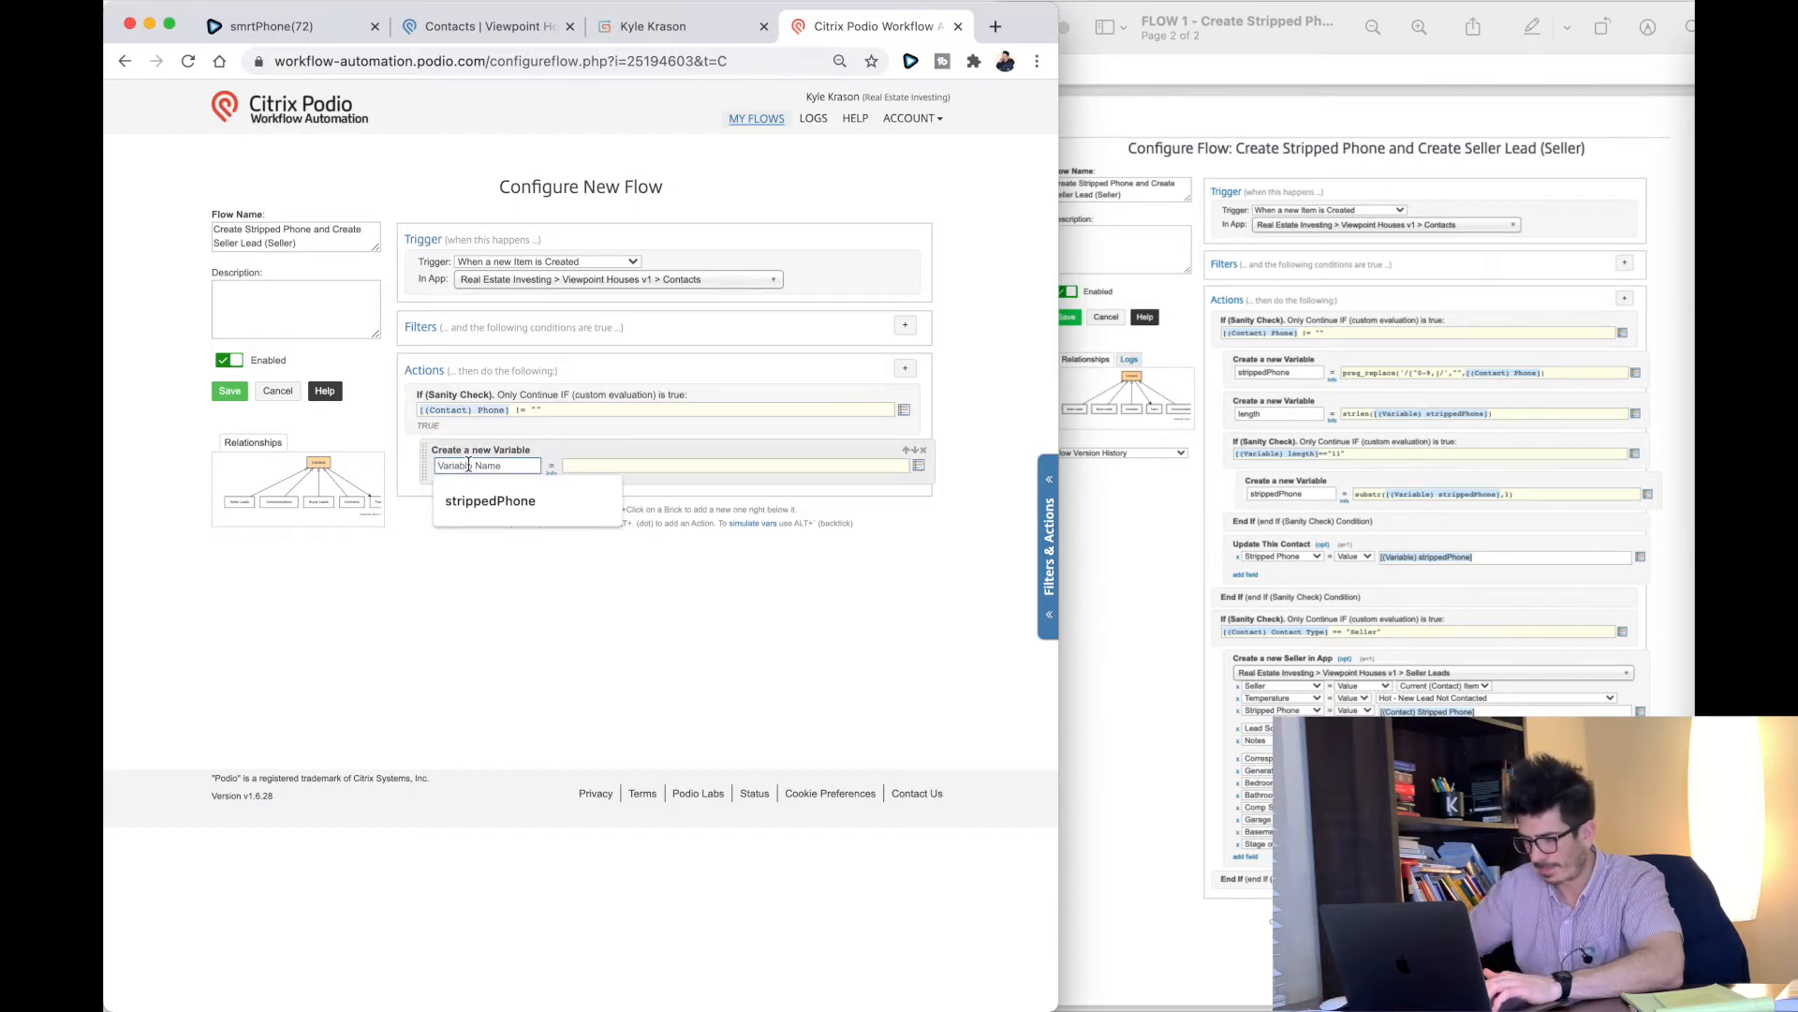
{"action": "type", "text": "i"}
{"action": "left_click", "coordinate": [475, 498]}
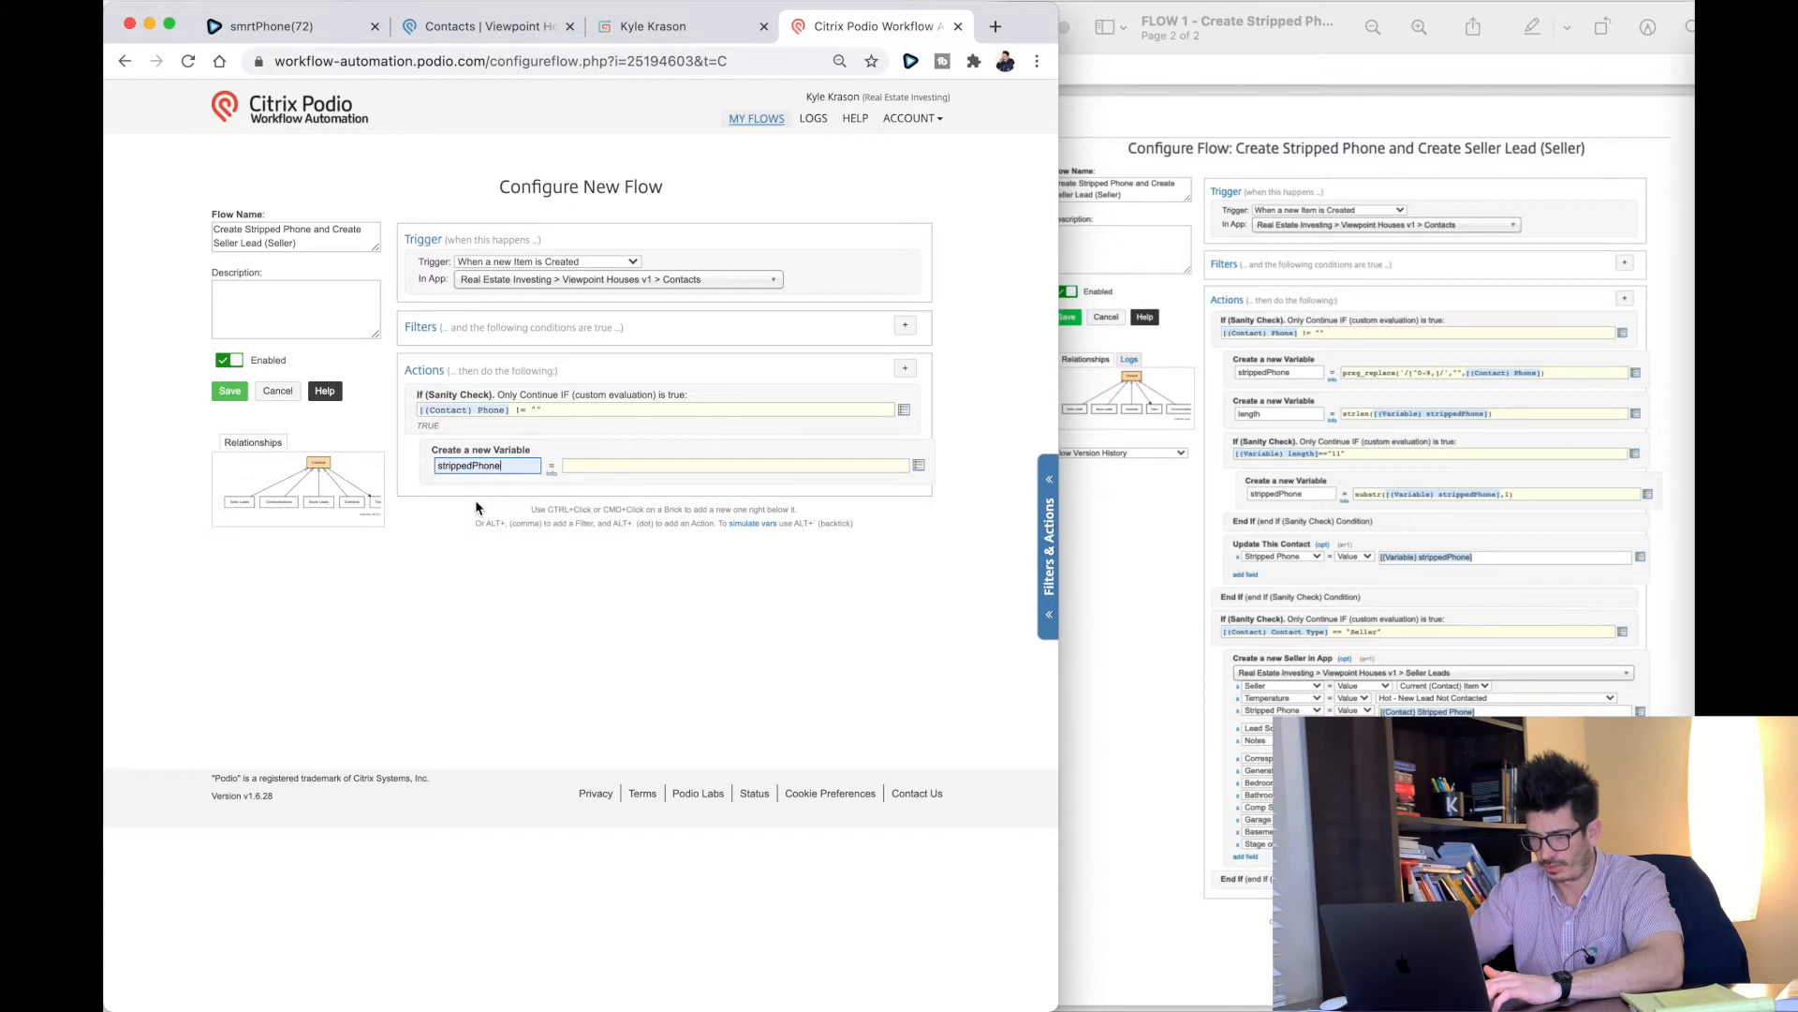
Step: Set strippedPhone to preg_replace('/[^0-9,]/',"",[(Contact) Phone])
{"action": "left_click", "coordinate": [582, 463]}
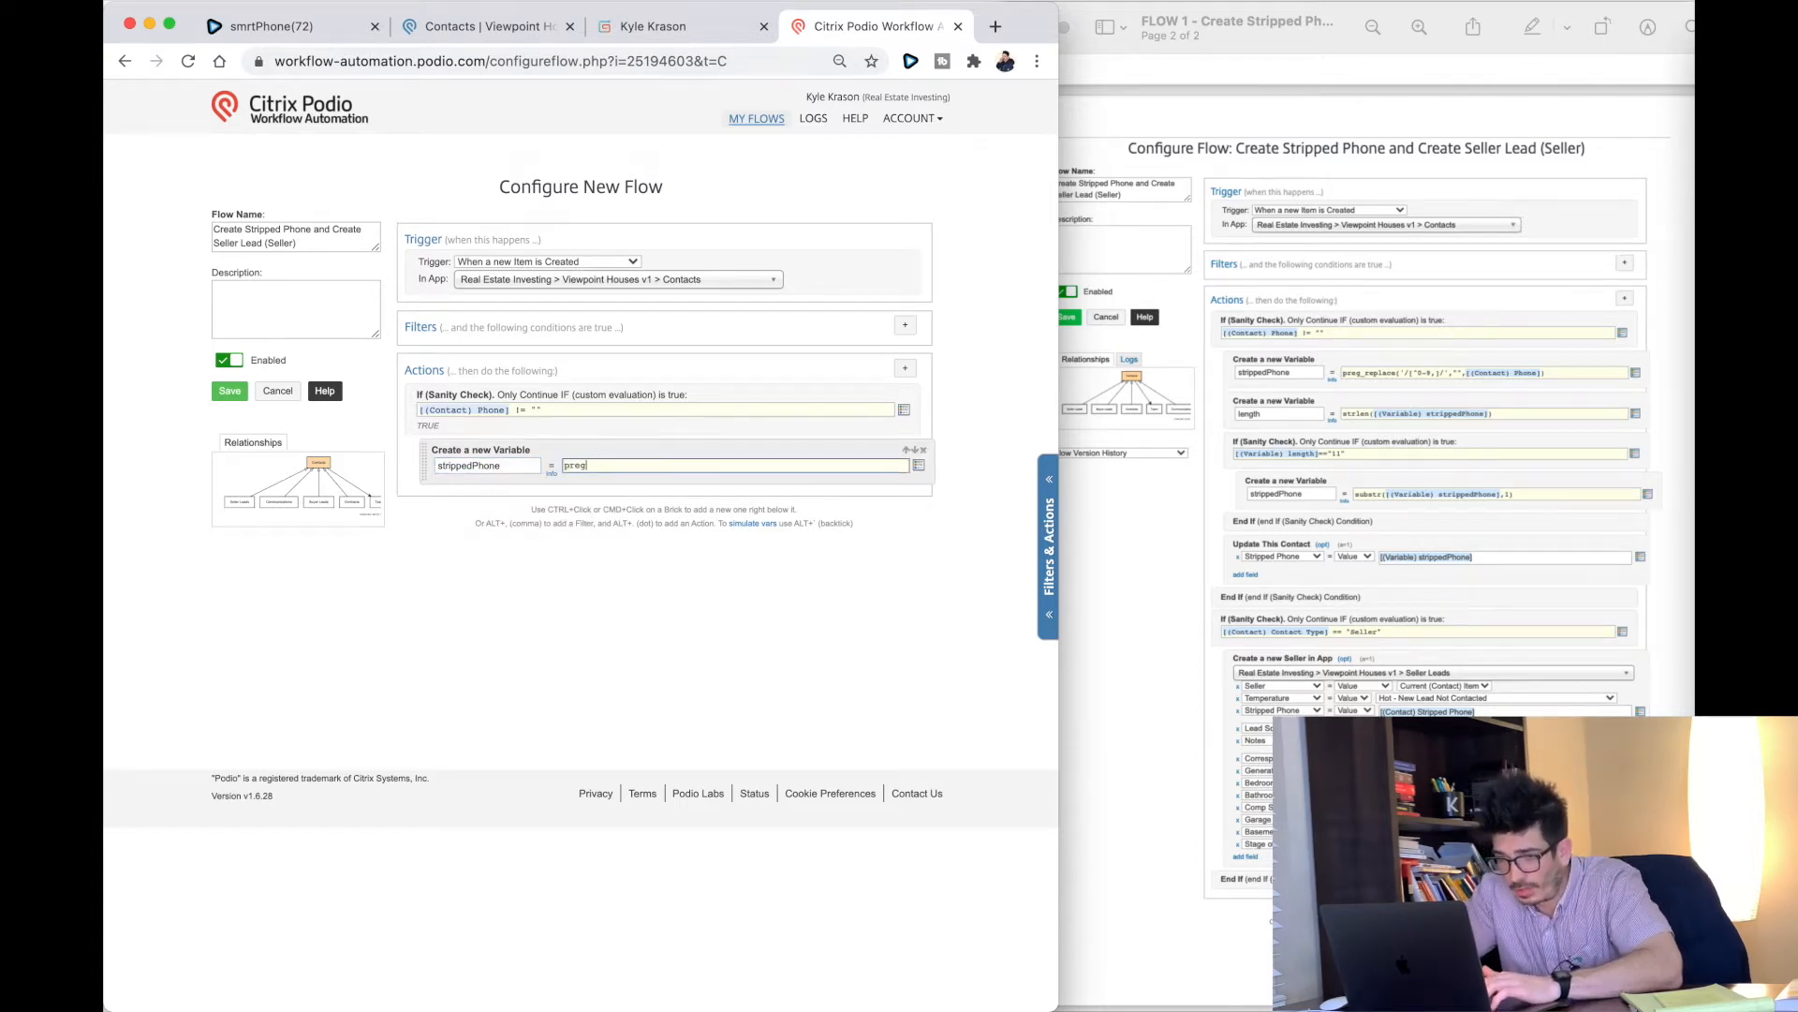
{"action": "type", "text": "preg_replace"}
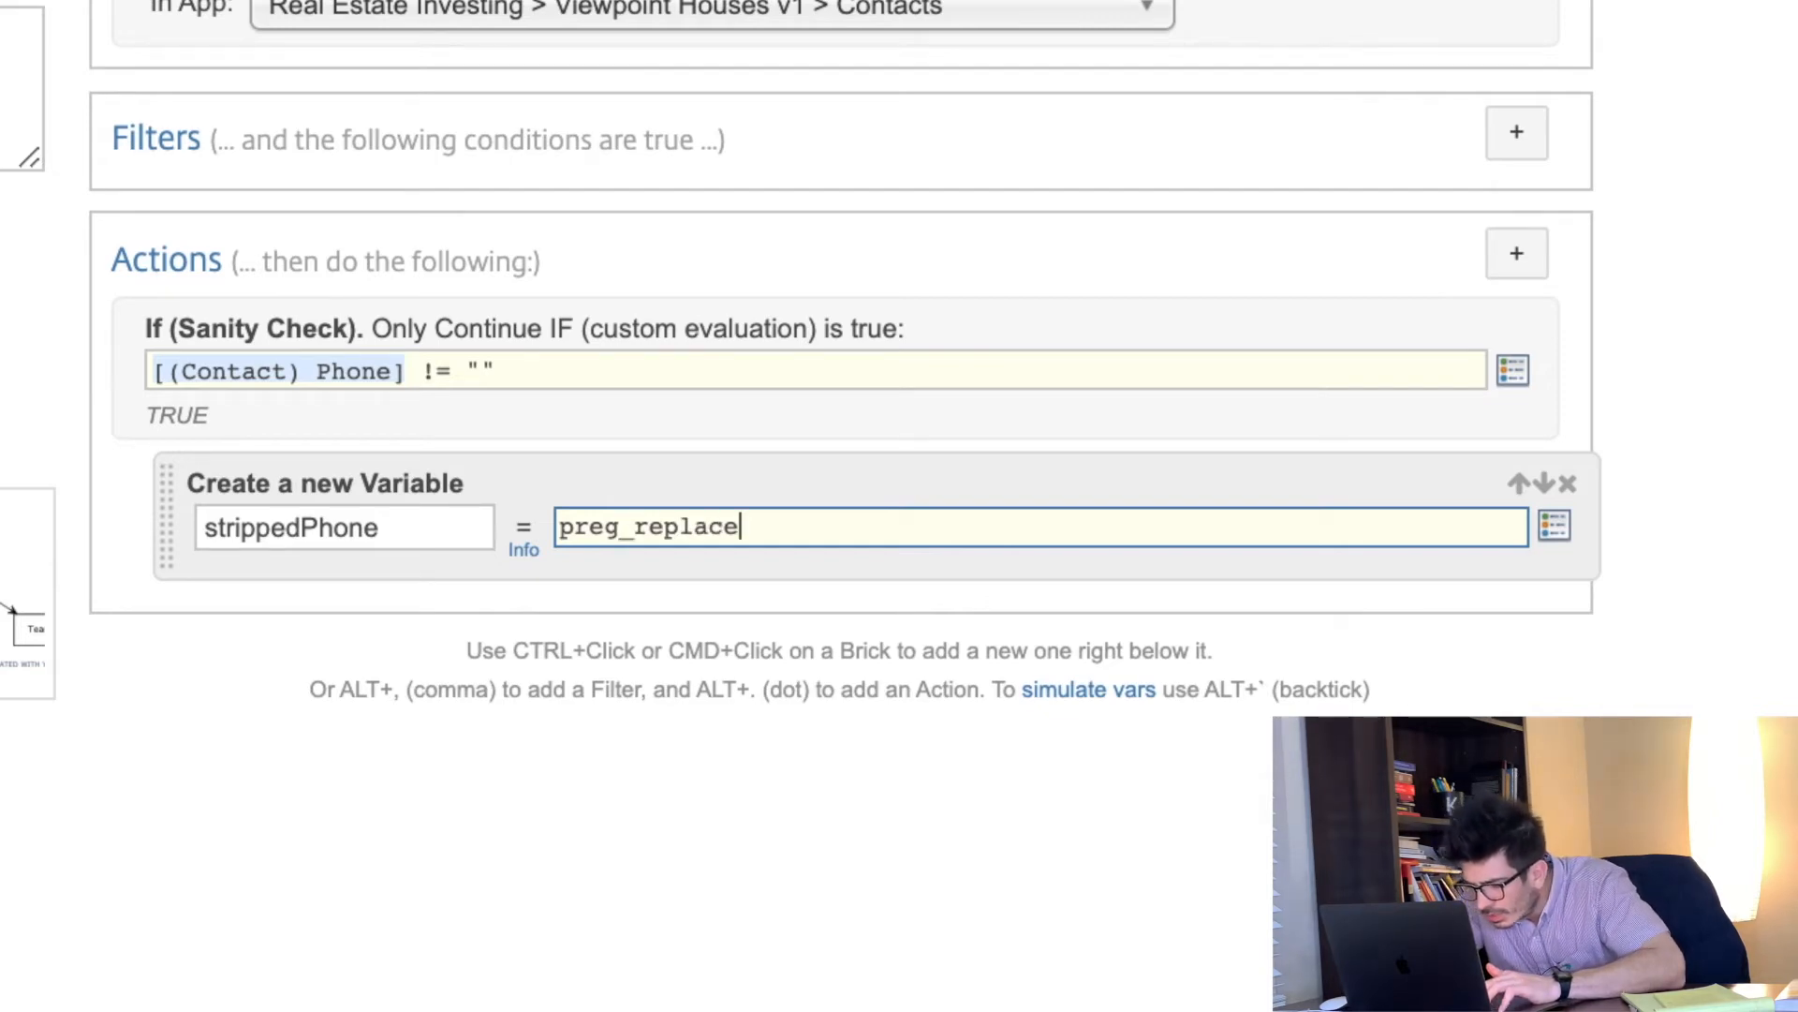
{"action": "type", "text": "("}
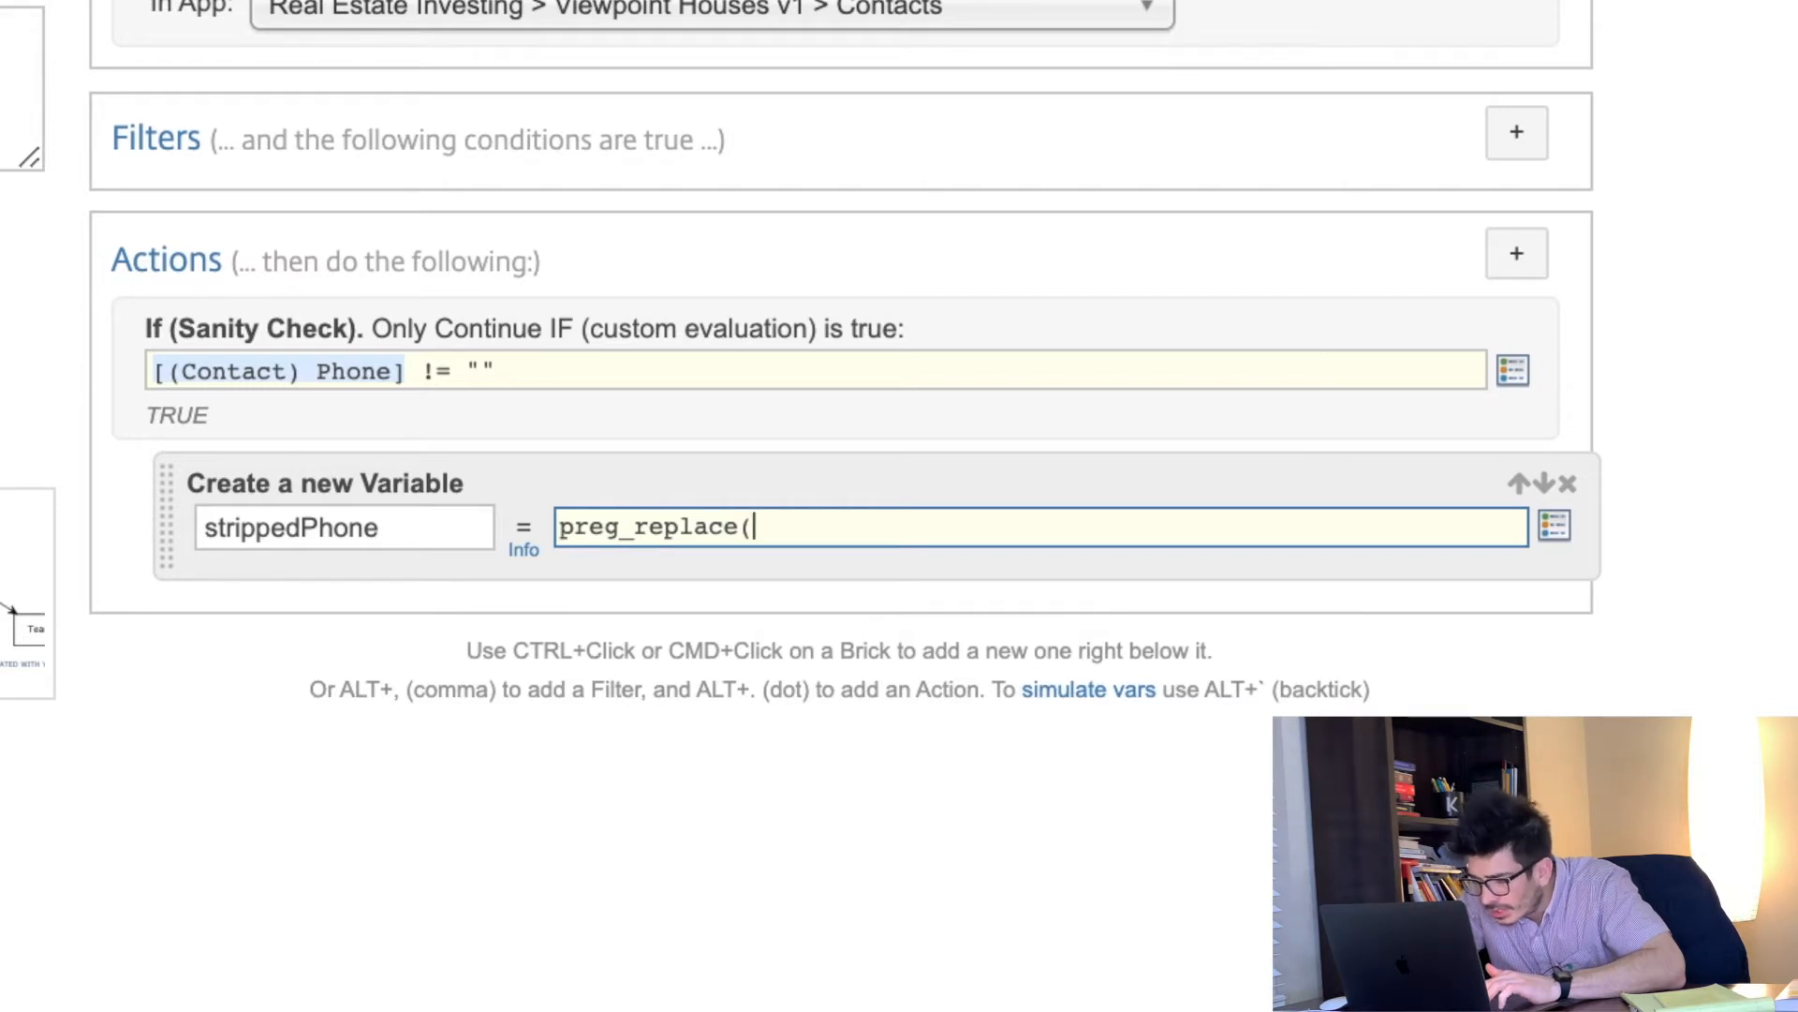
{"action": "type", "text": "'/"}
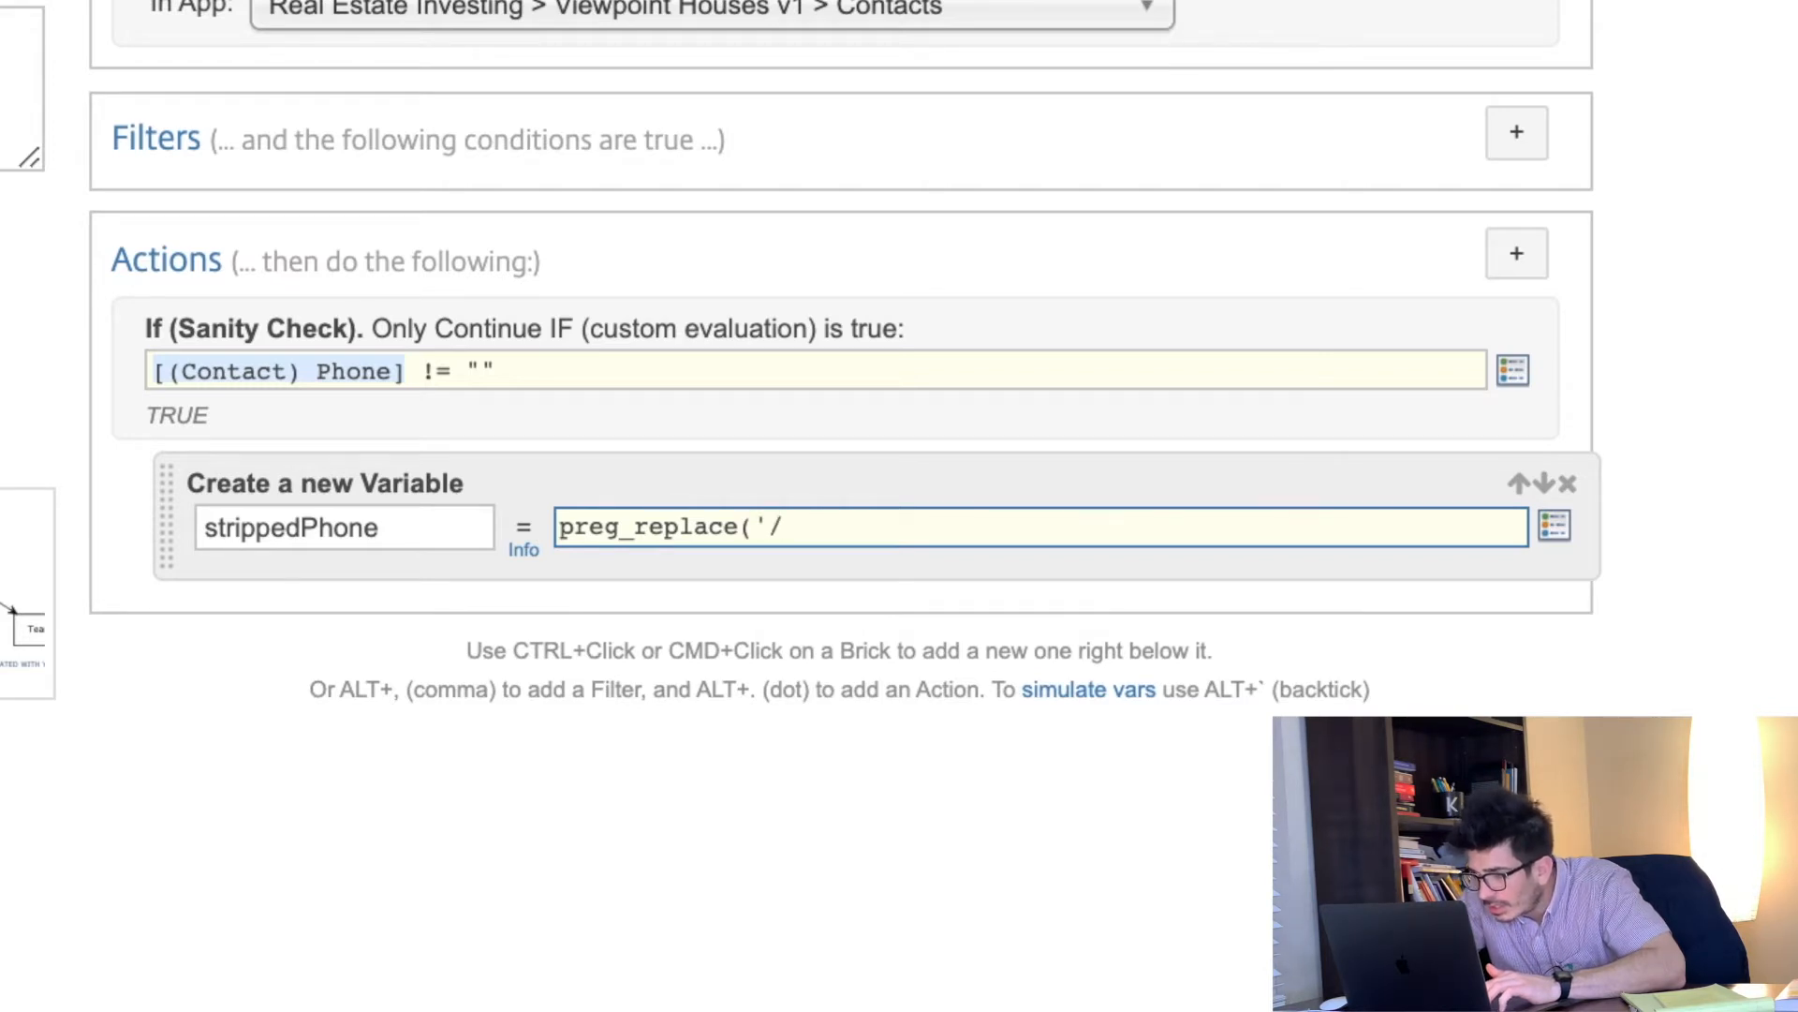
{"action": "type", "text": "["}
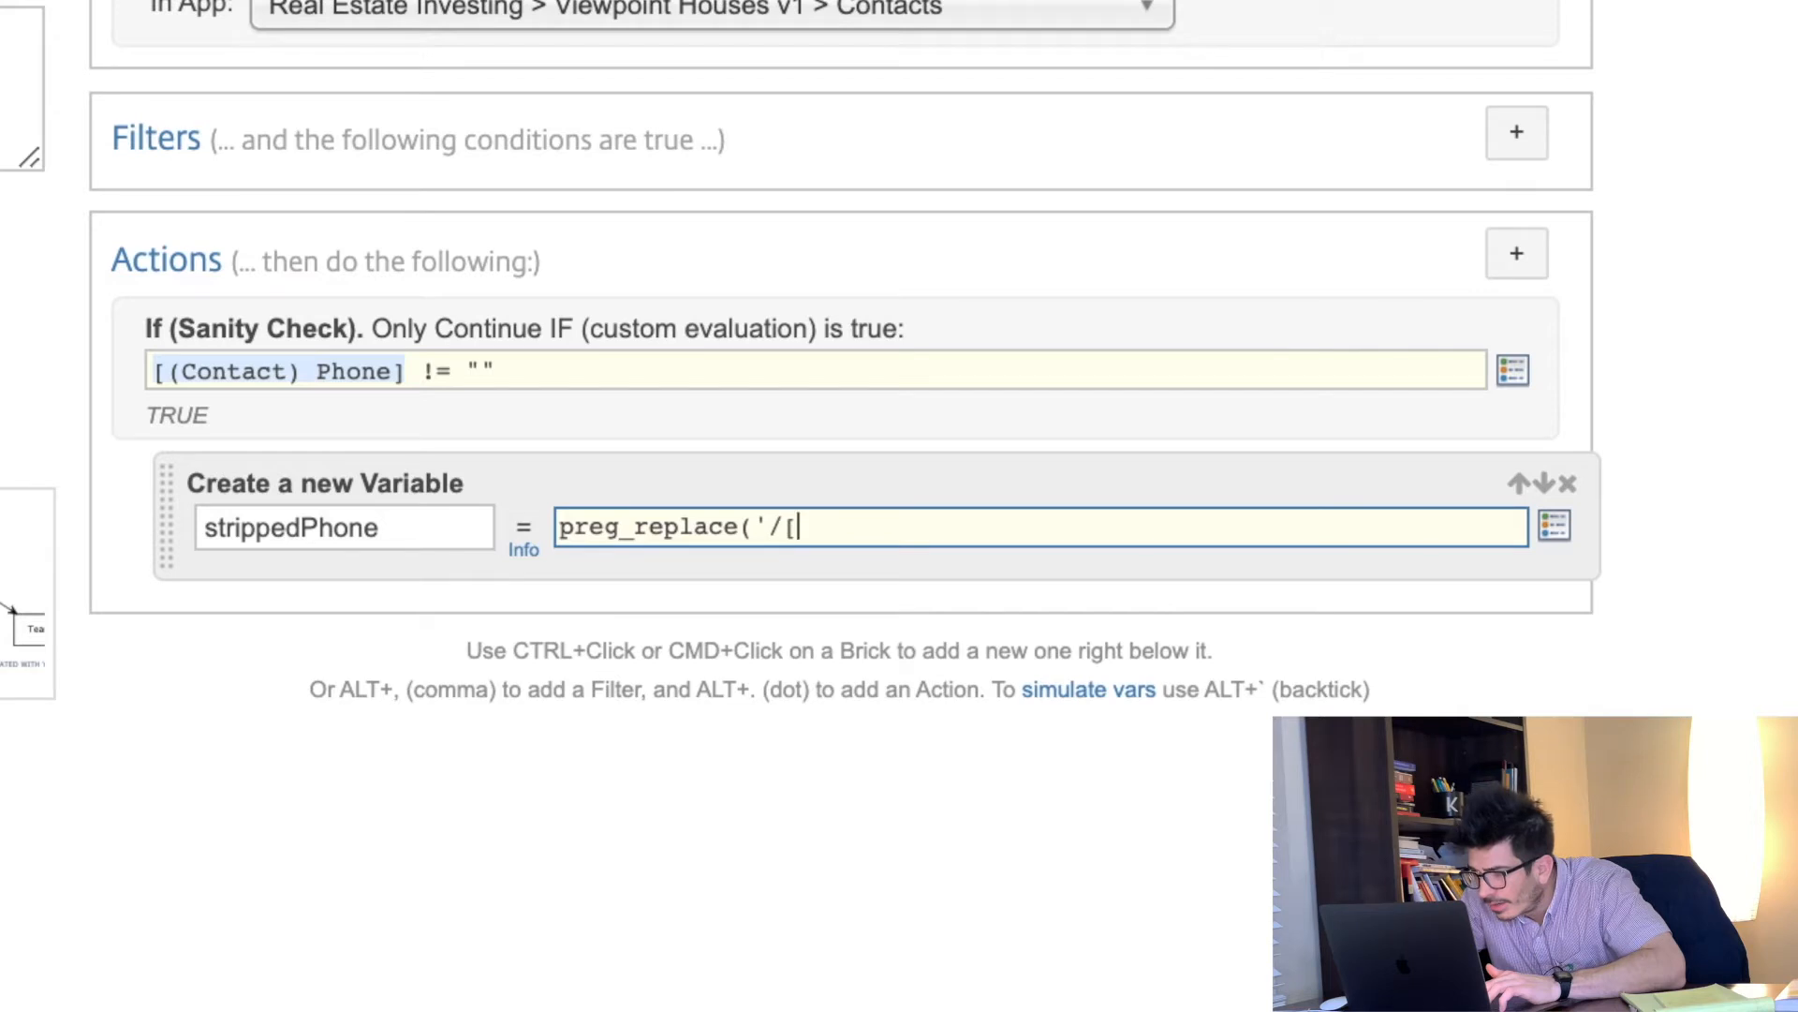
{"action": "type", "text": "^"}
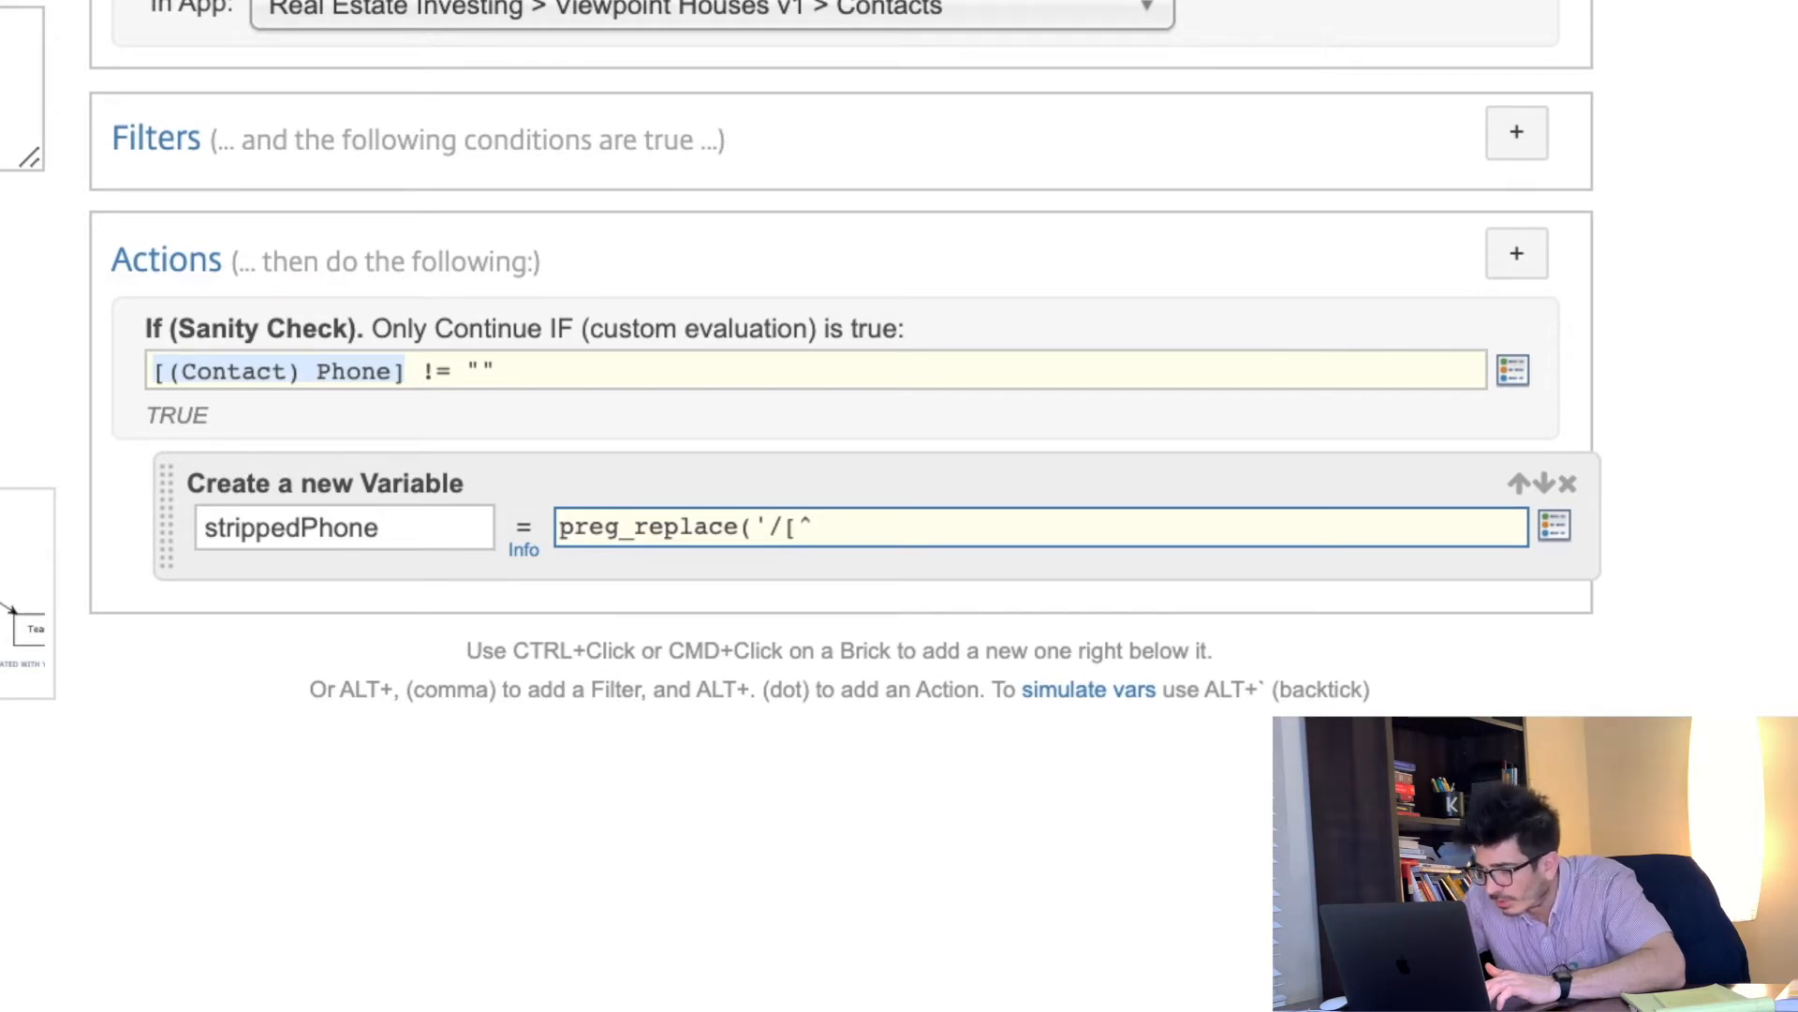
{"action": "type", "text": "0-9"}
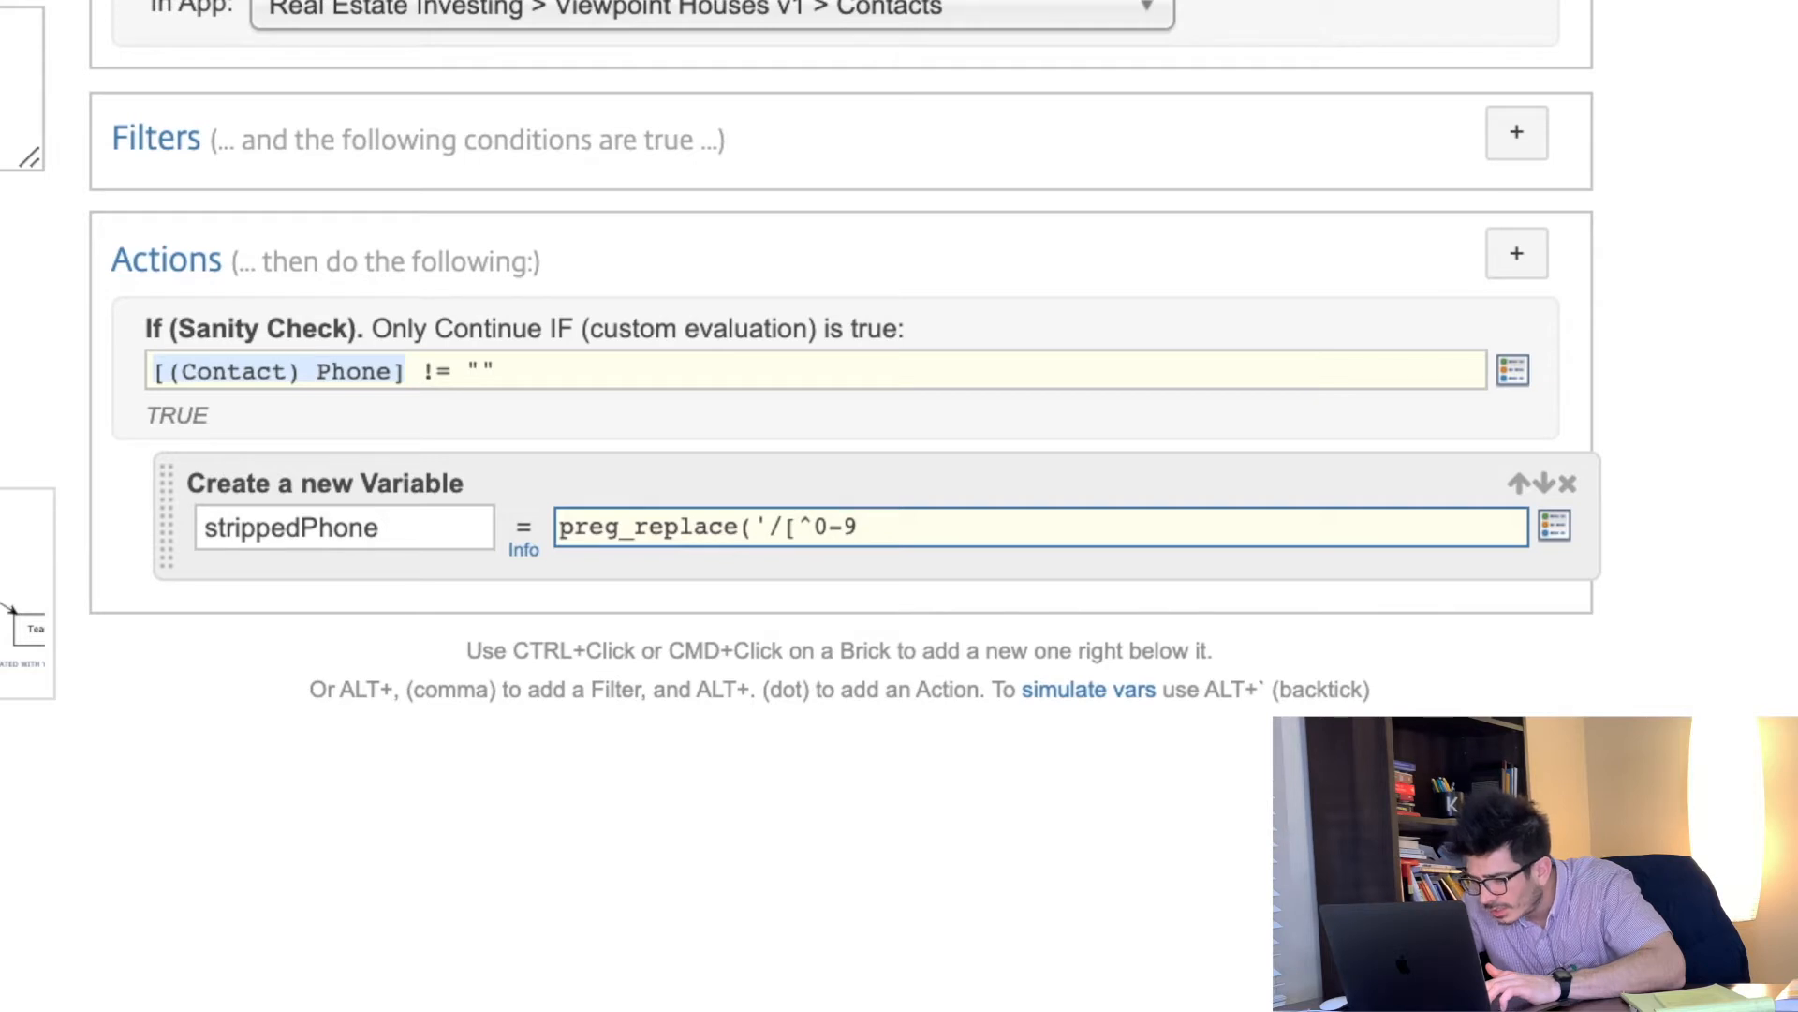
{"action": "type", "text": ",]"}
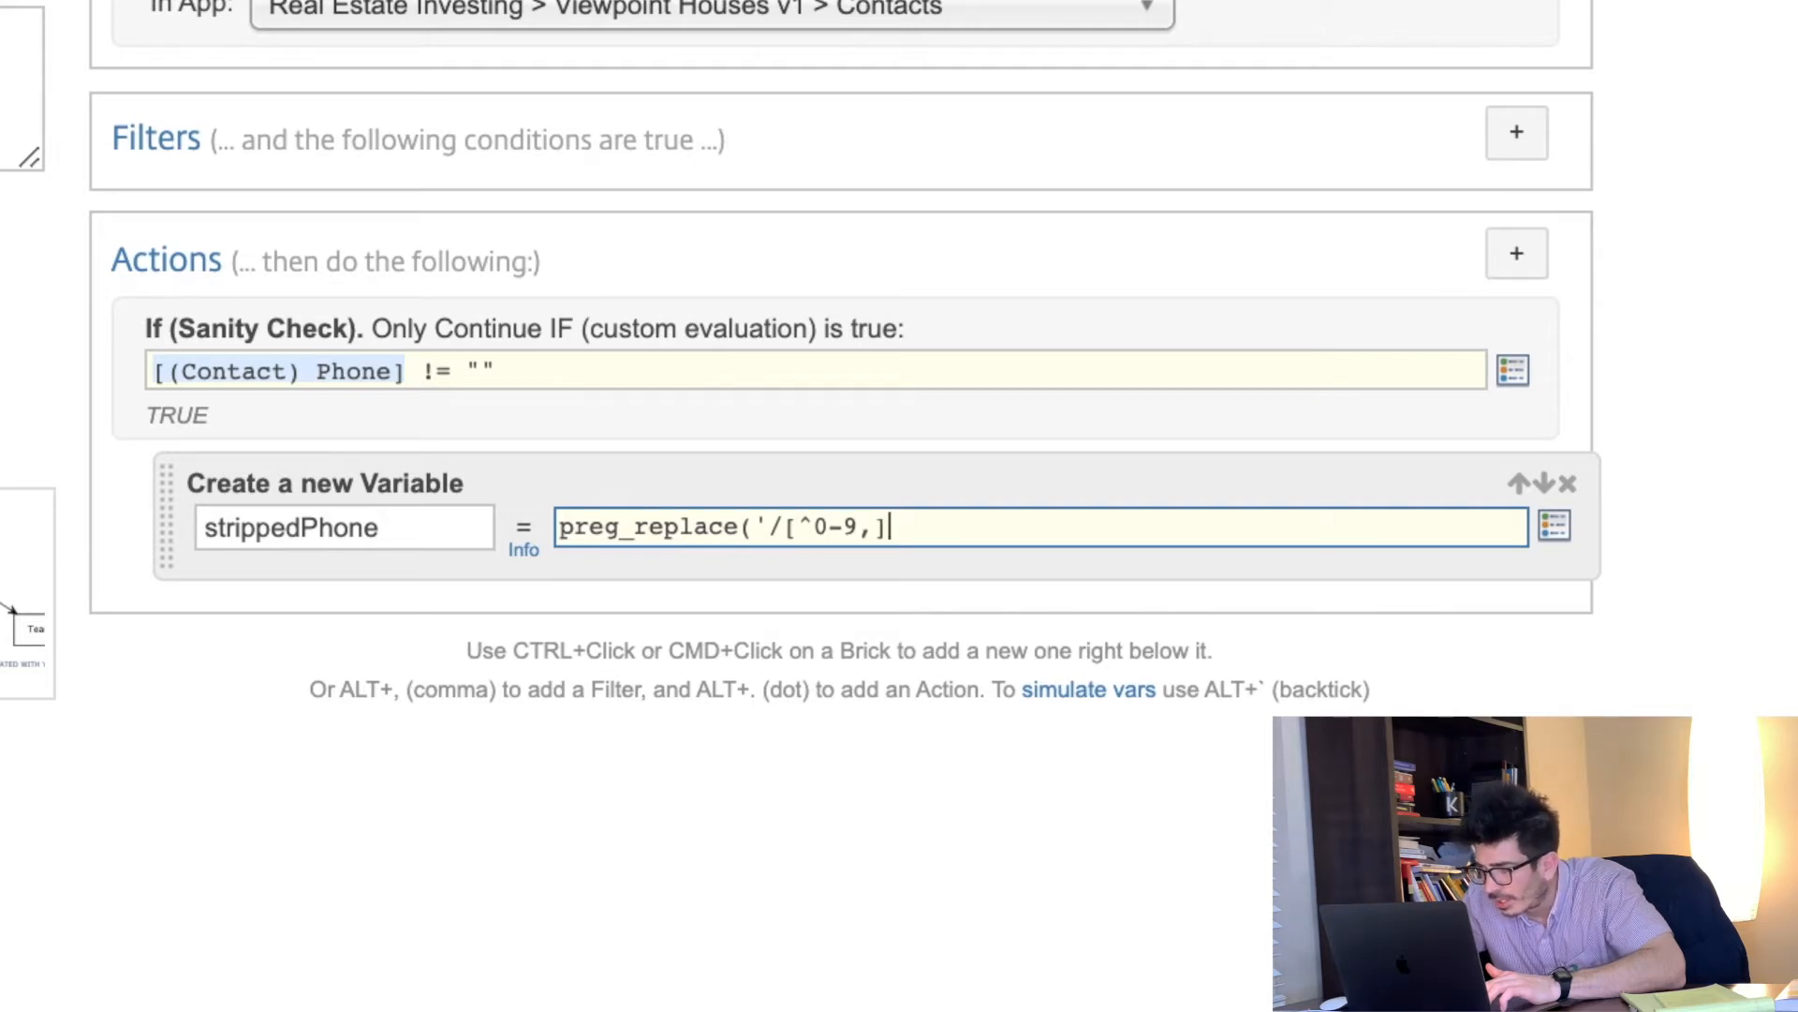
{"action": "type", "text": "/"}
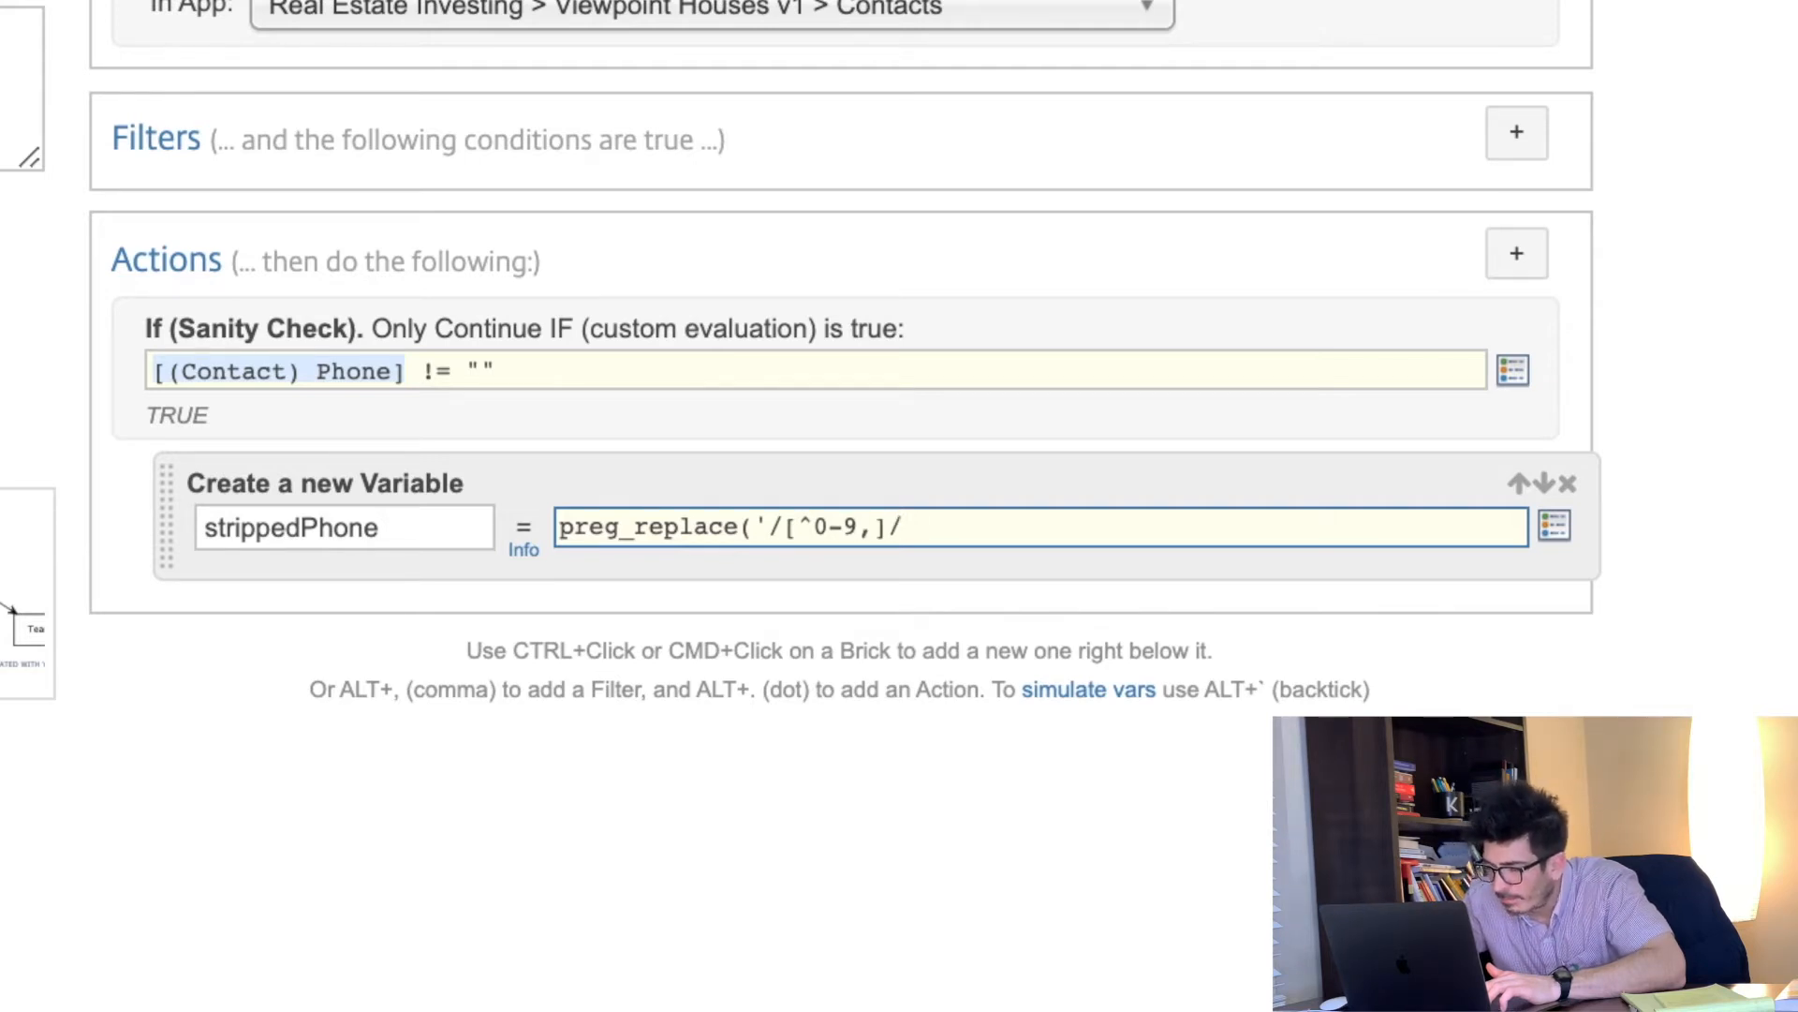
{"action": "type", "text": "',\"\","}
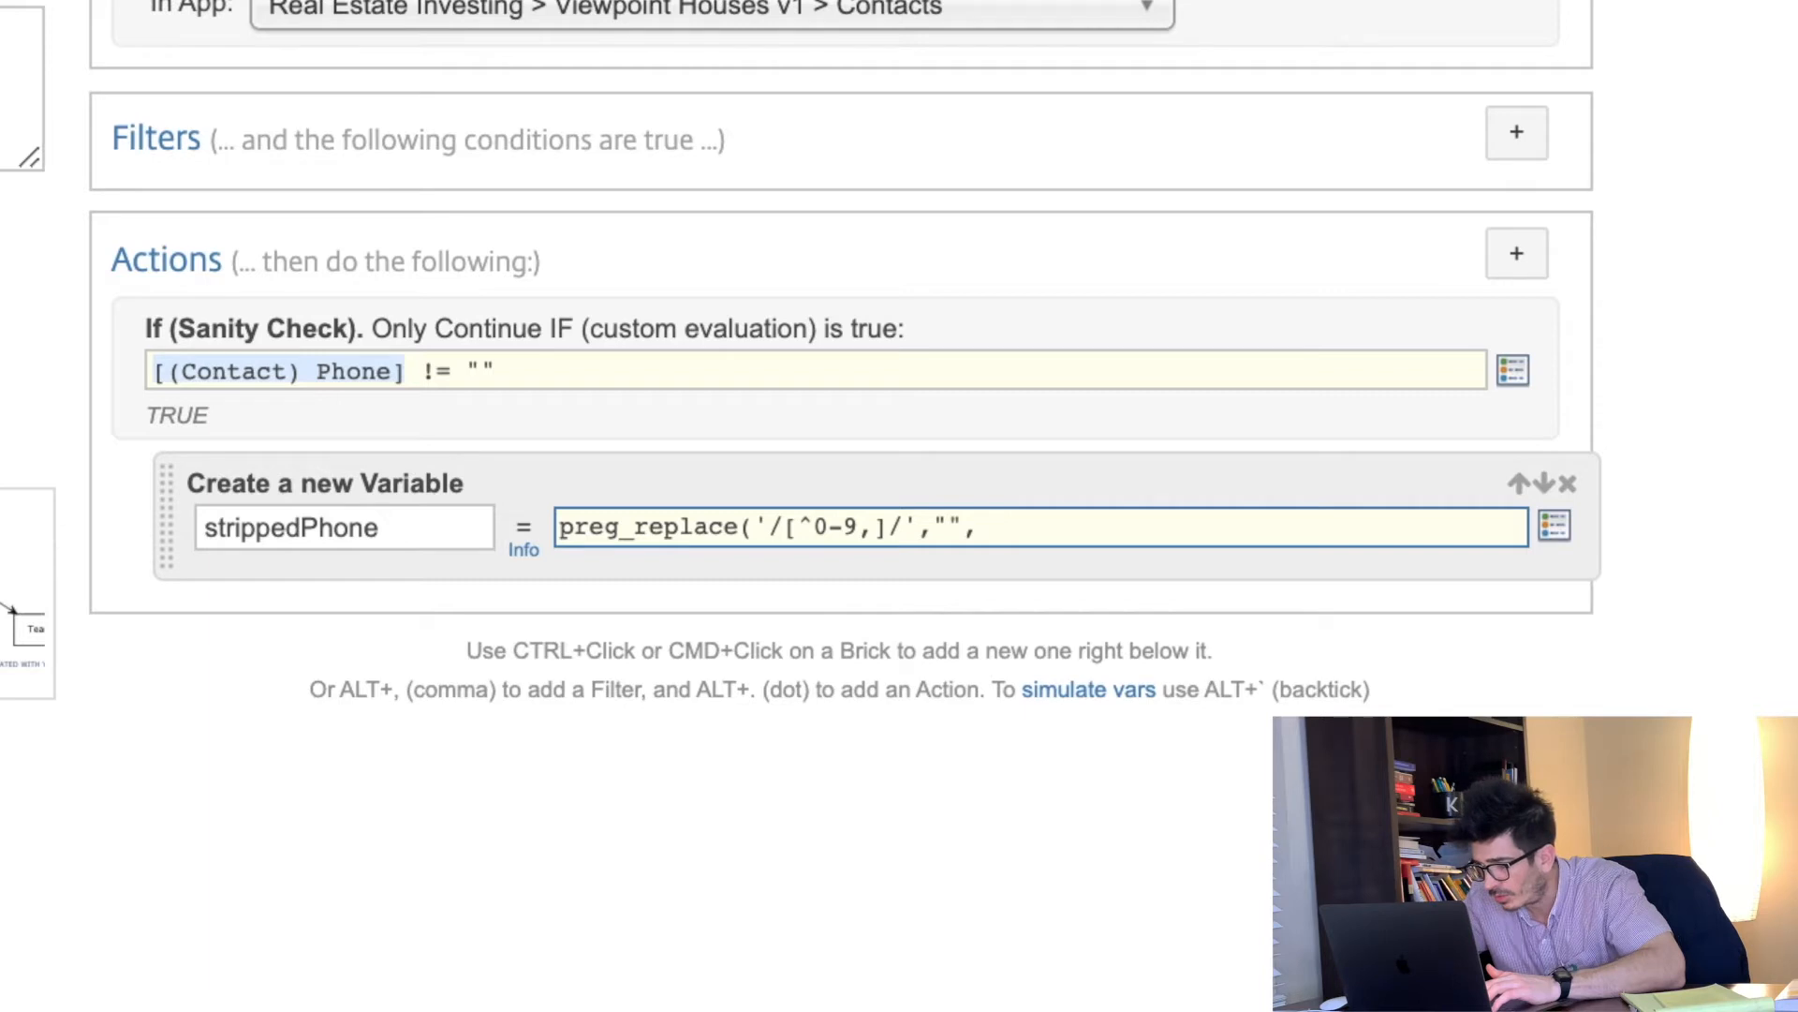
{"action": "left_click", "coordinate": [1555, 525]}
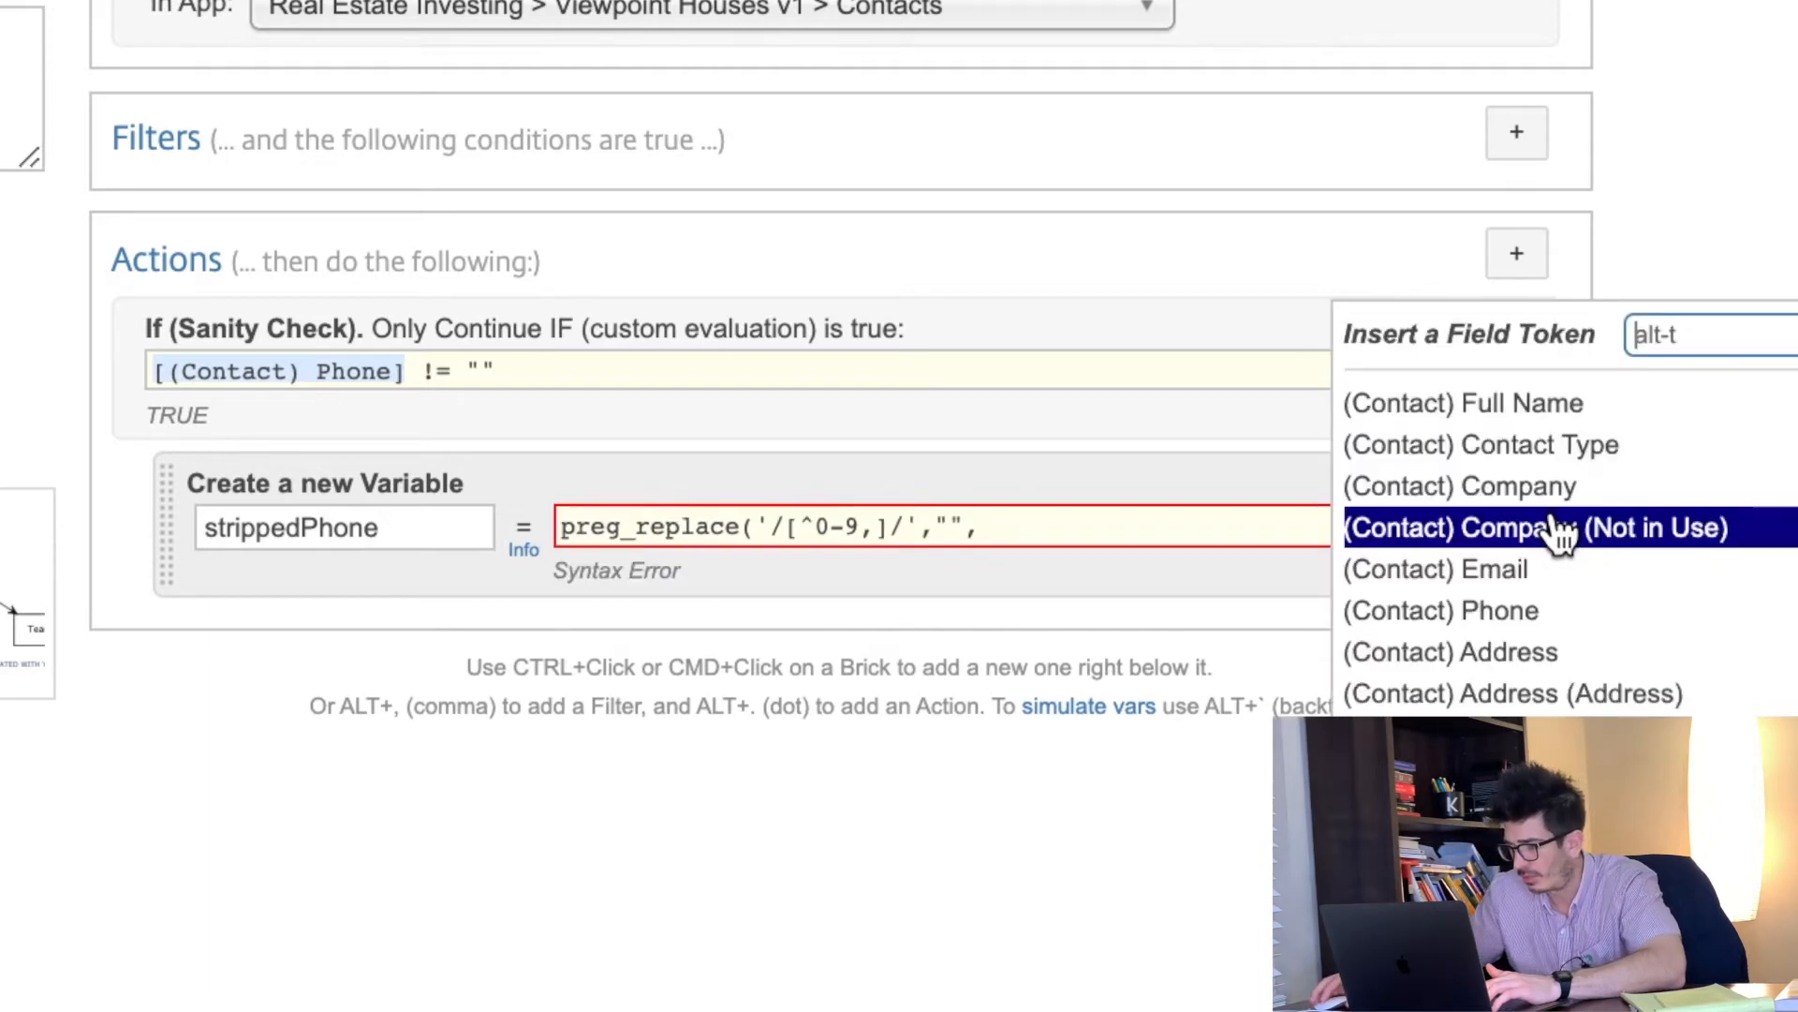
{"action": "left_click", "coordinate": [1553, 611]}
{"action": "type", "text": ")"}
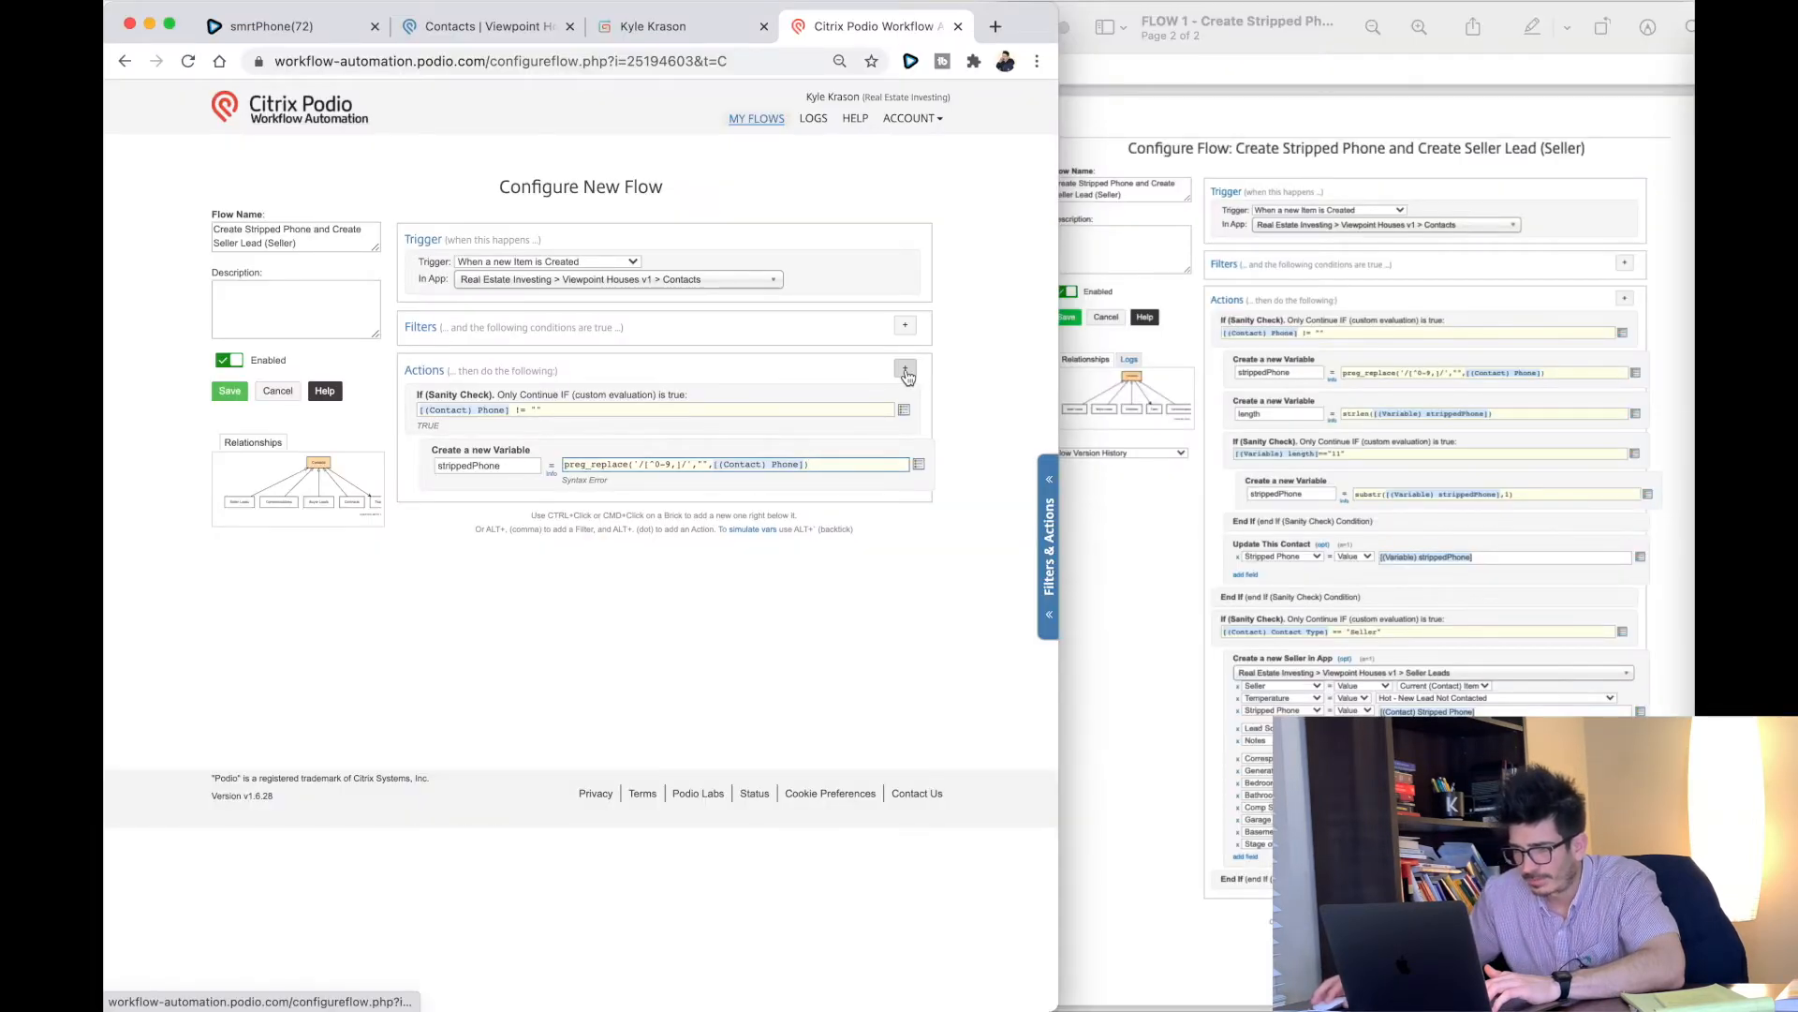
Step: Add a custom variable 'length' with formula strlen([(Variable) strippedPhone]
{"action": "left_click", "coordinate": [906, 371]}
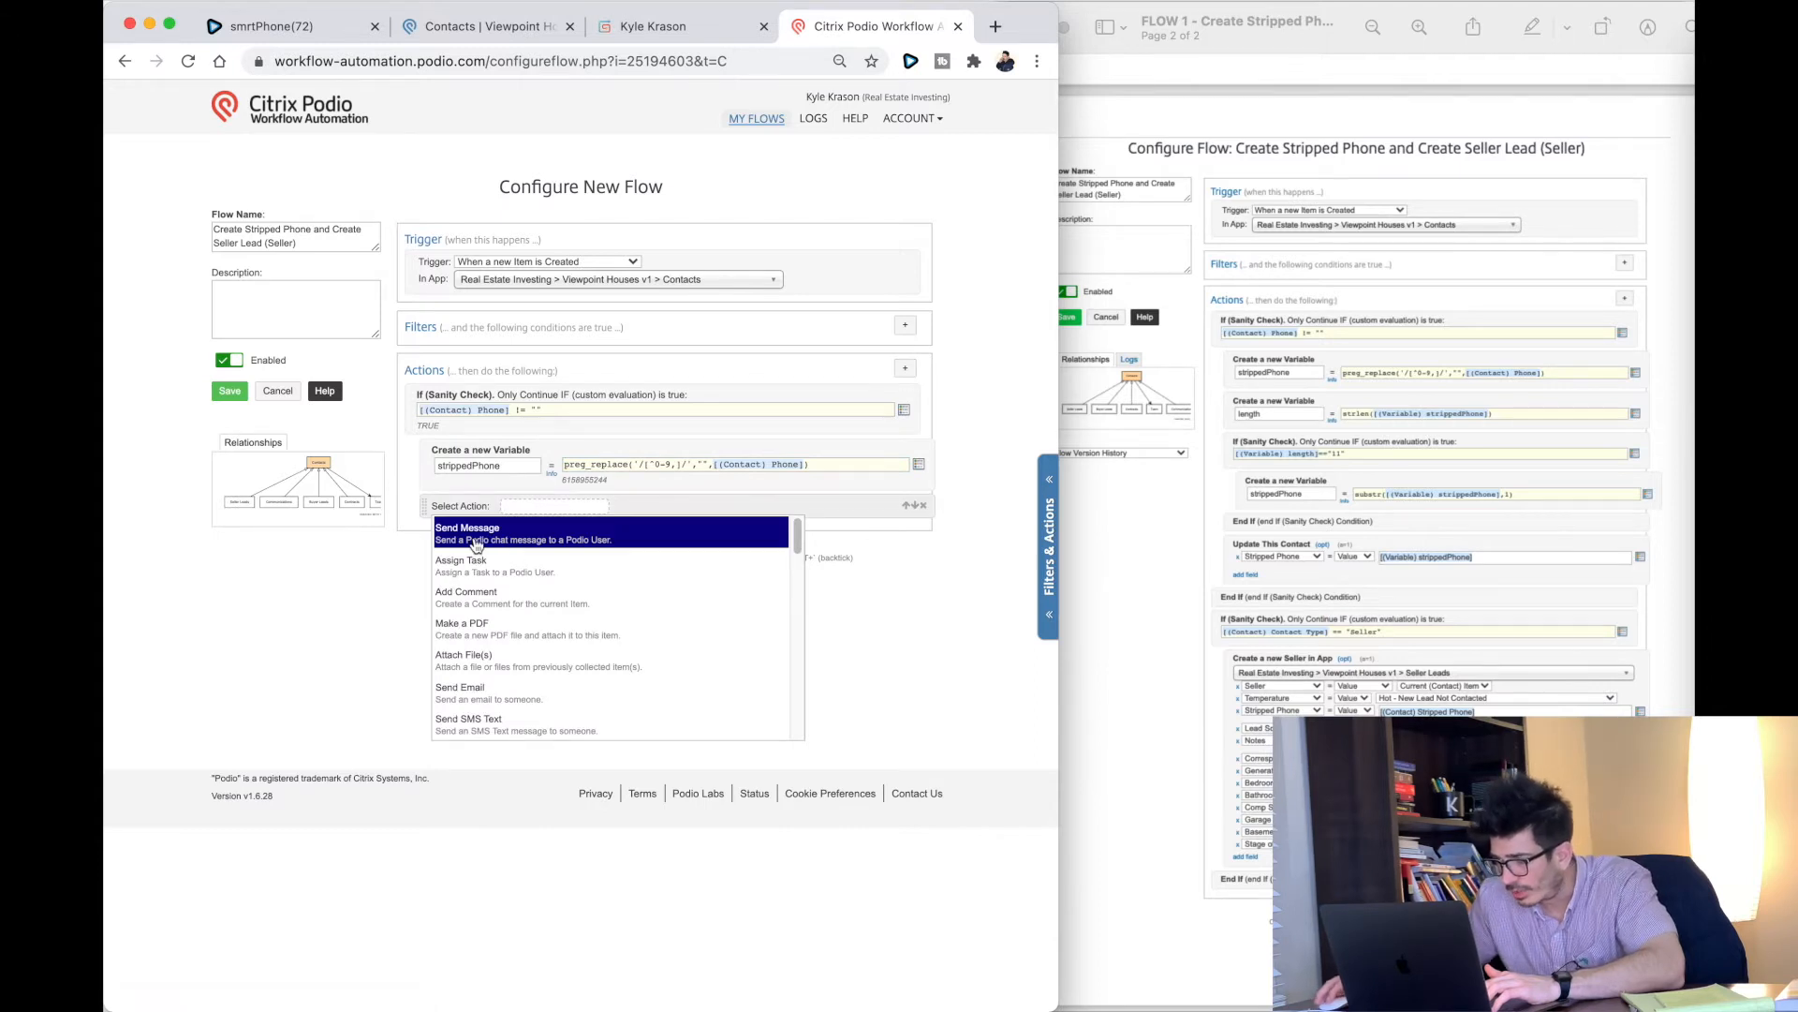
{"action": "type", "text": "var"}
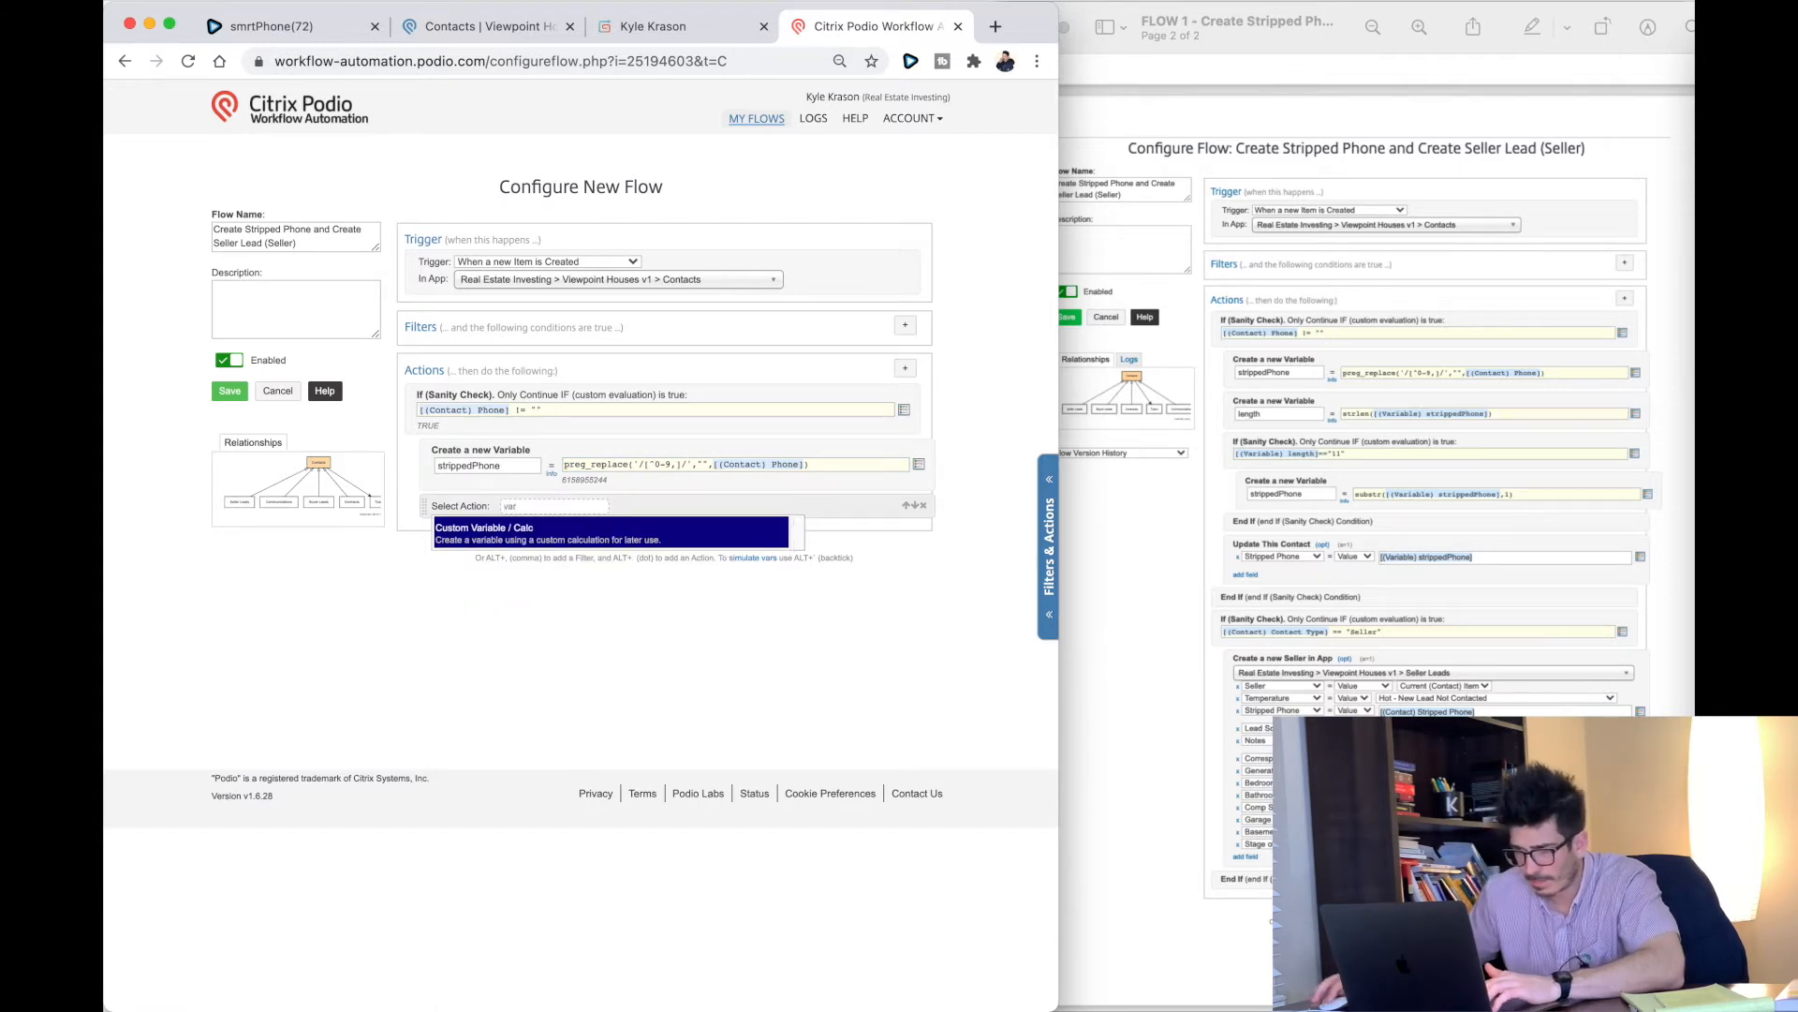
{"action": "left_click", "coordinate": [489, 536]}
{"action": "left_click", "coordinate": [448, 526]}
{"action": "type", "text": "length"}
{"action": "key", "text": "Tab"}
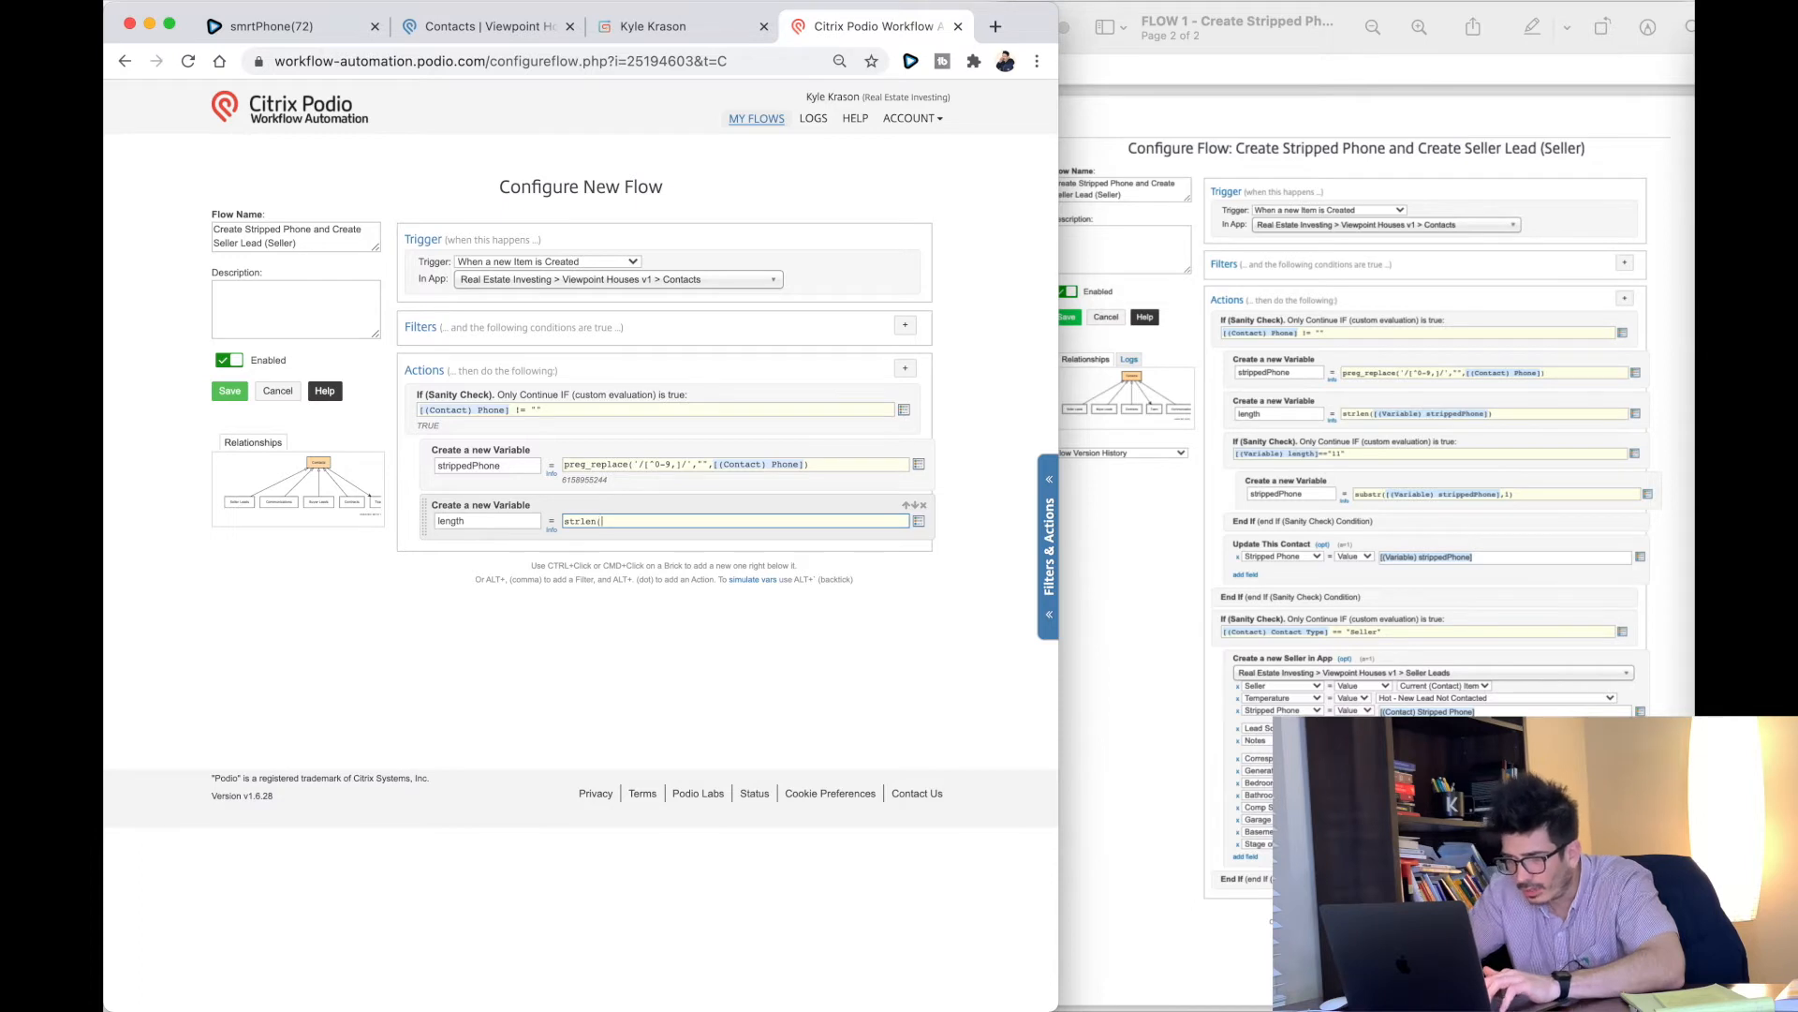
{"action": "type", "text": "strlen("}
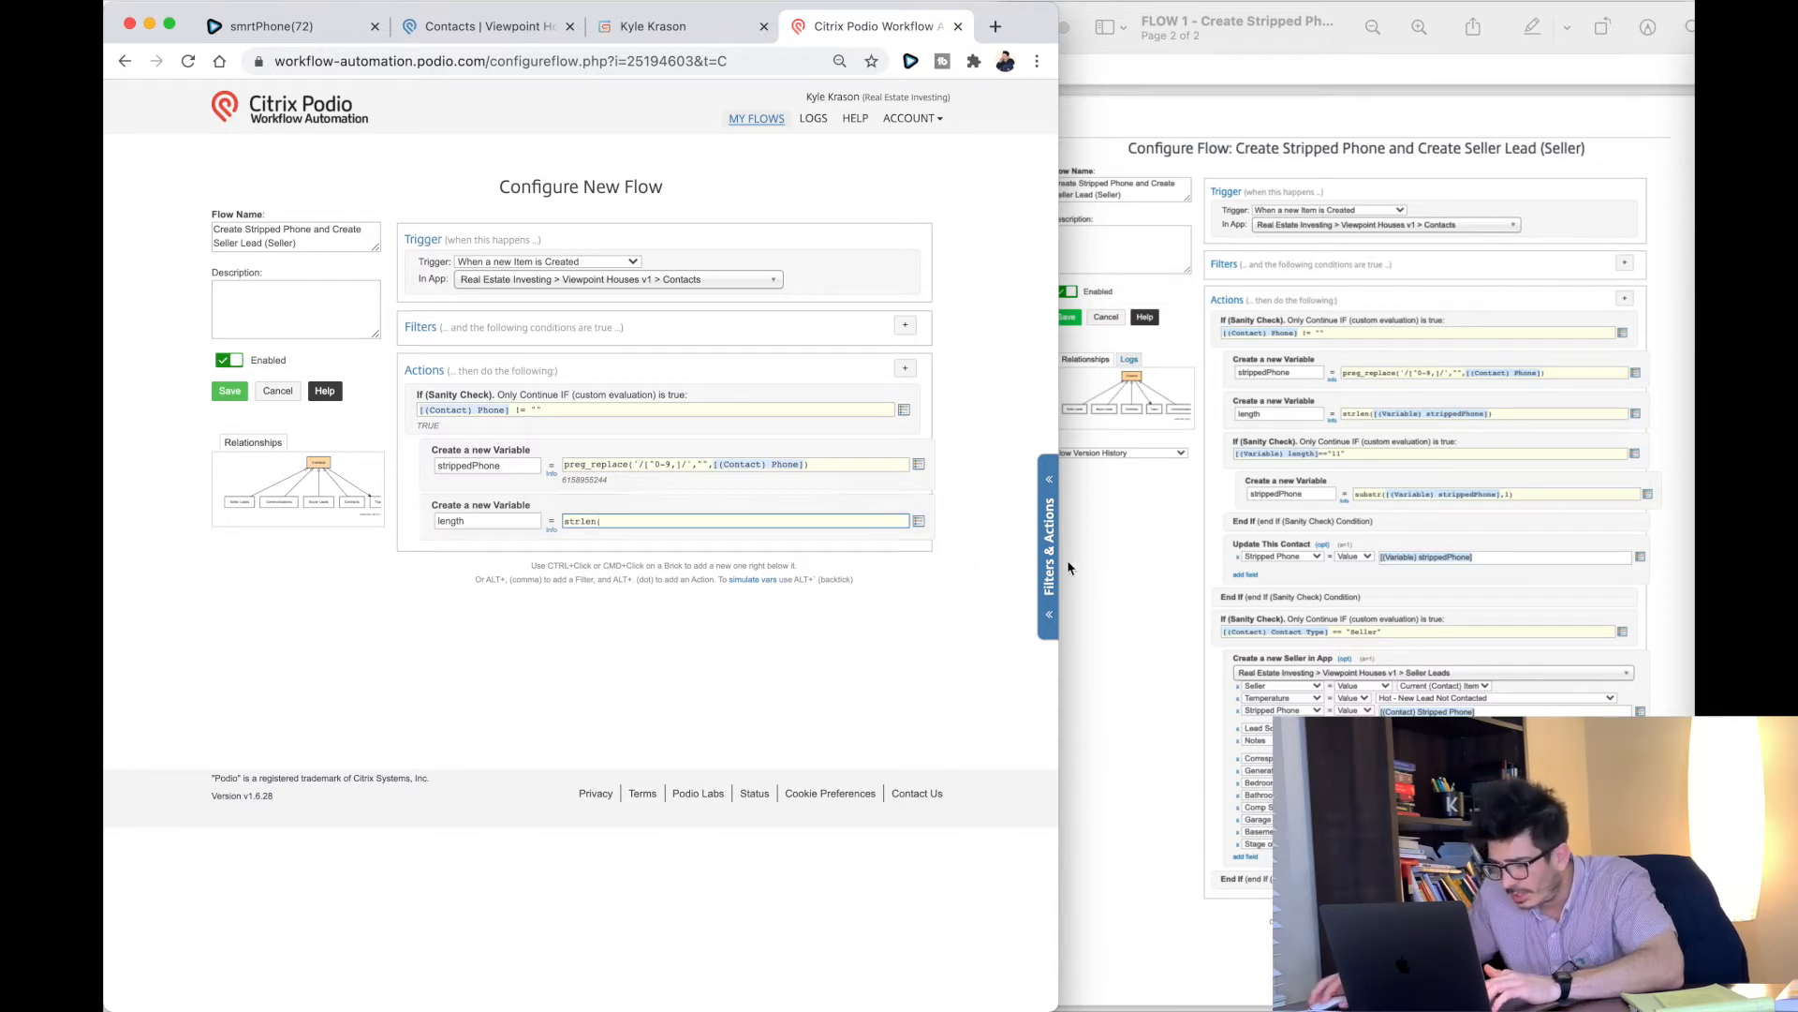
{"action": "left_click", "coordinate": [919, 521]}
{"action": "type", "text": "var"}
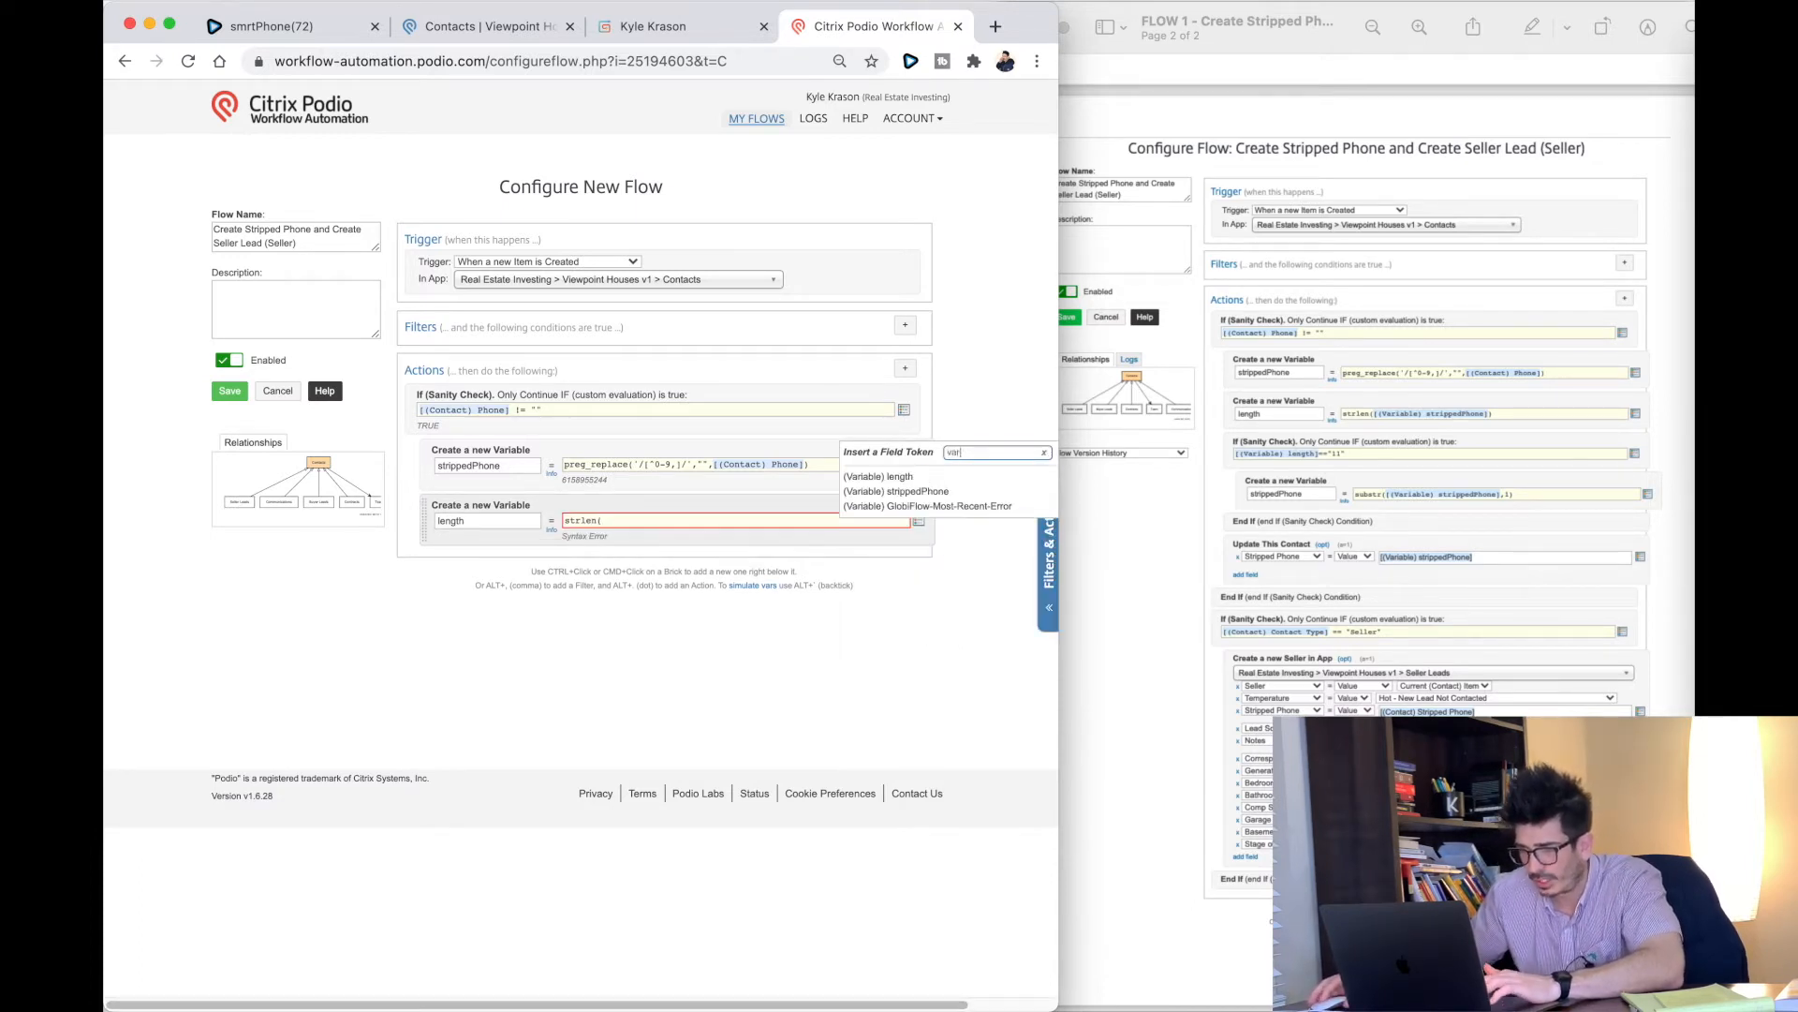
{"action": "left_click", "coordinate": [900, 495]}
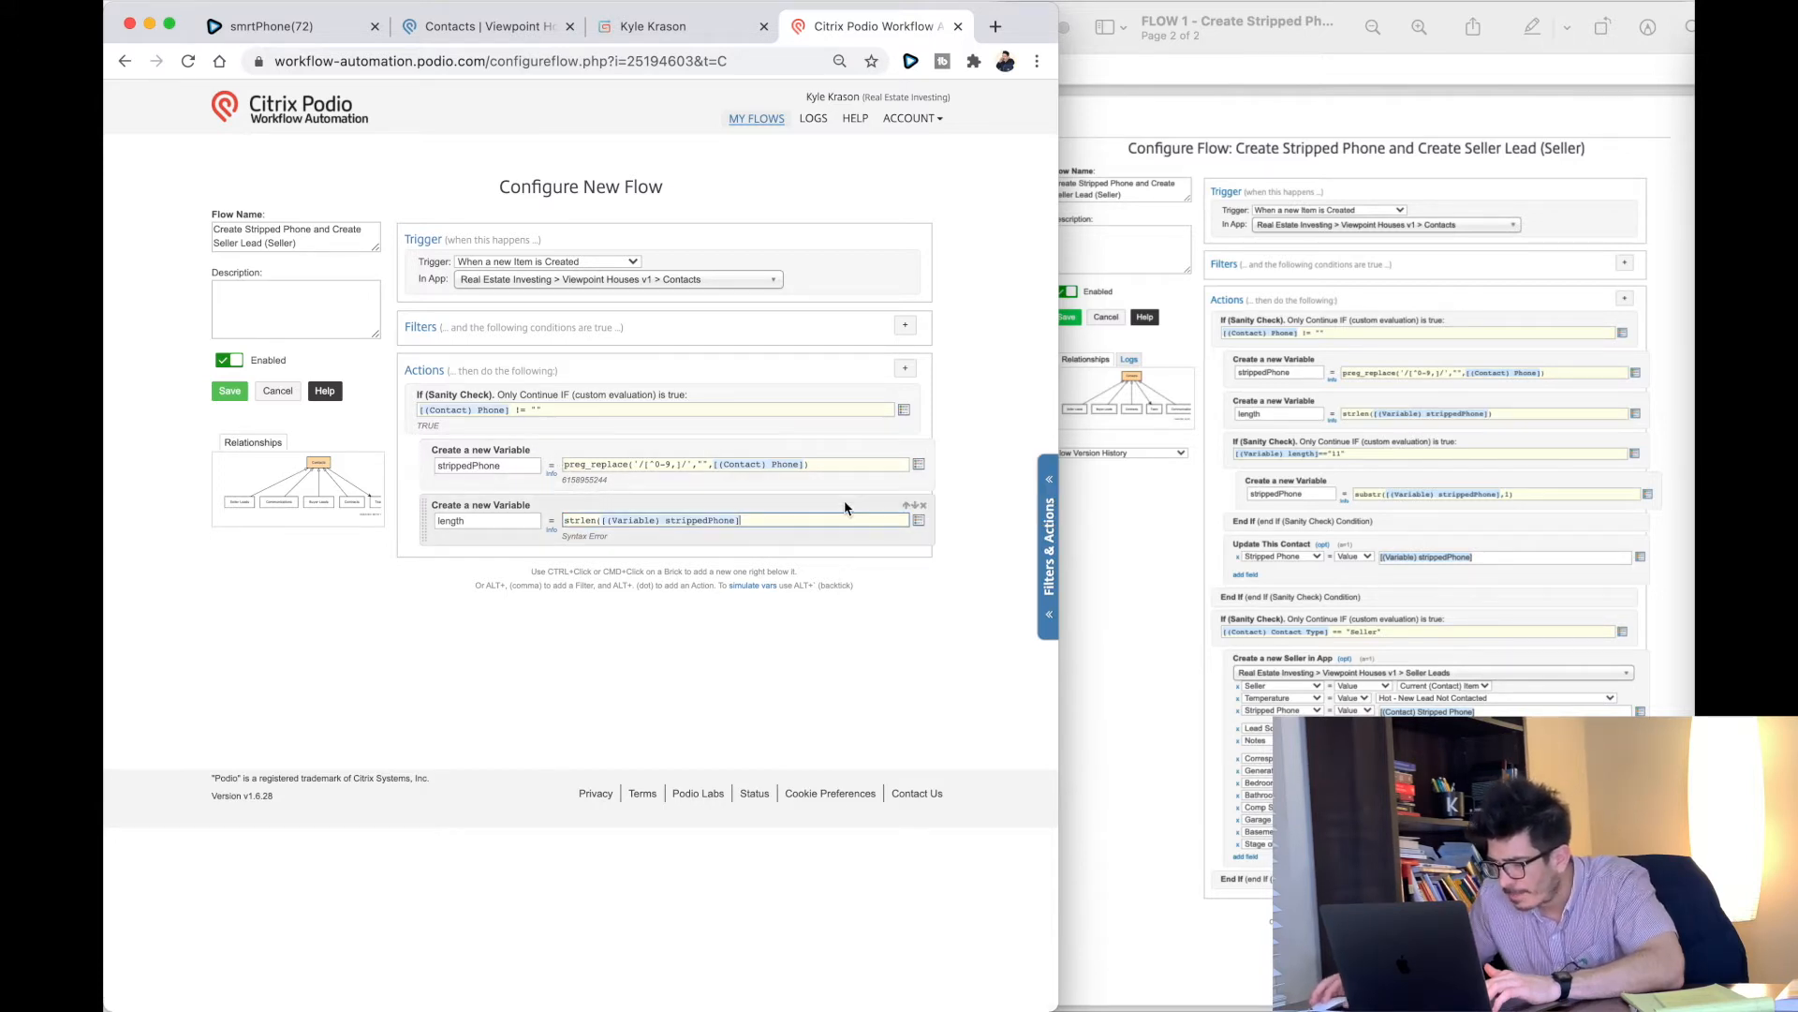
Step: Add a sanity check [(Variable) length]=="11" and close the strlen formula properly
{"action": "left_click", "coordinate": [905, 368]}
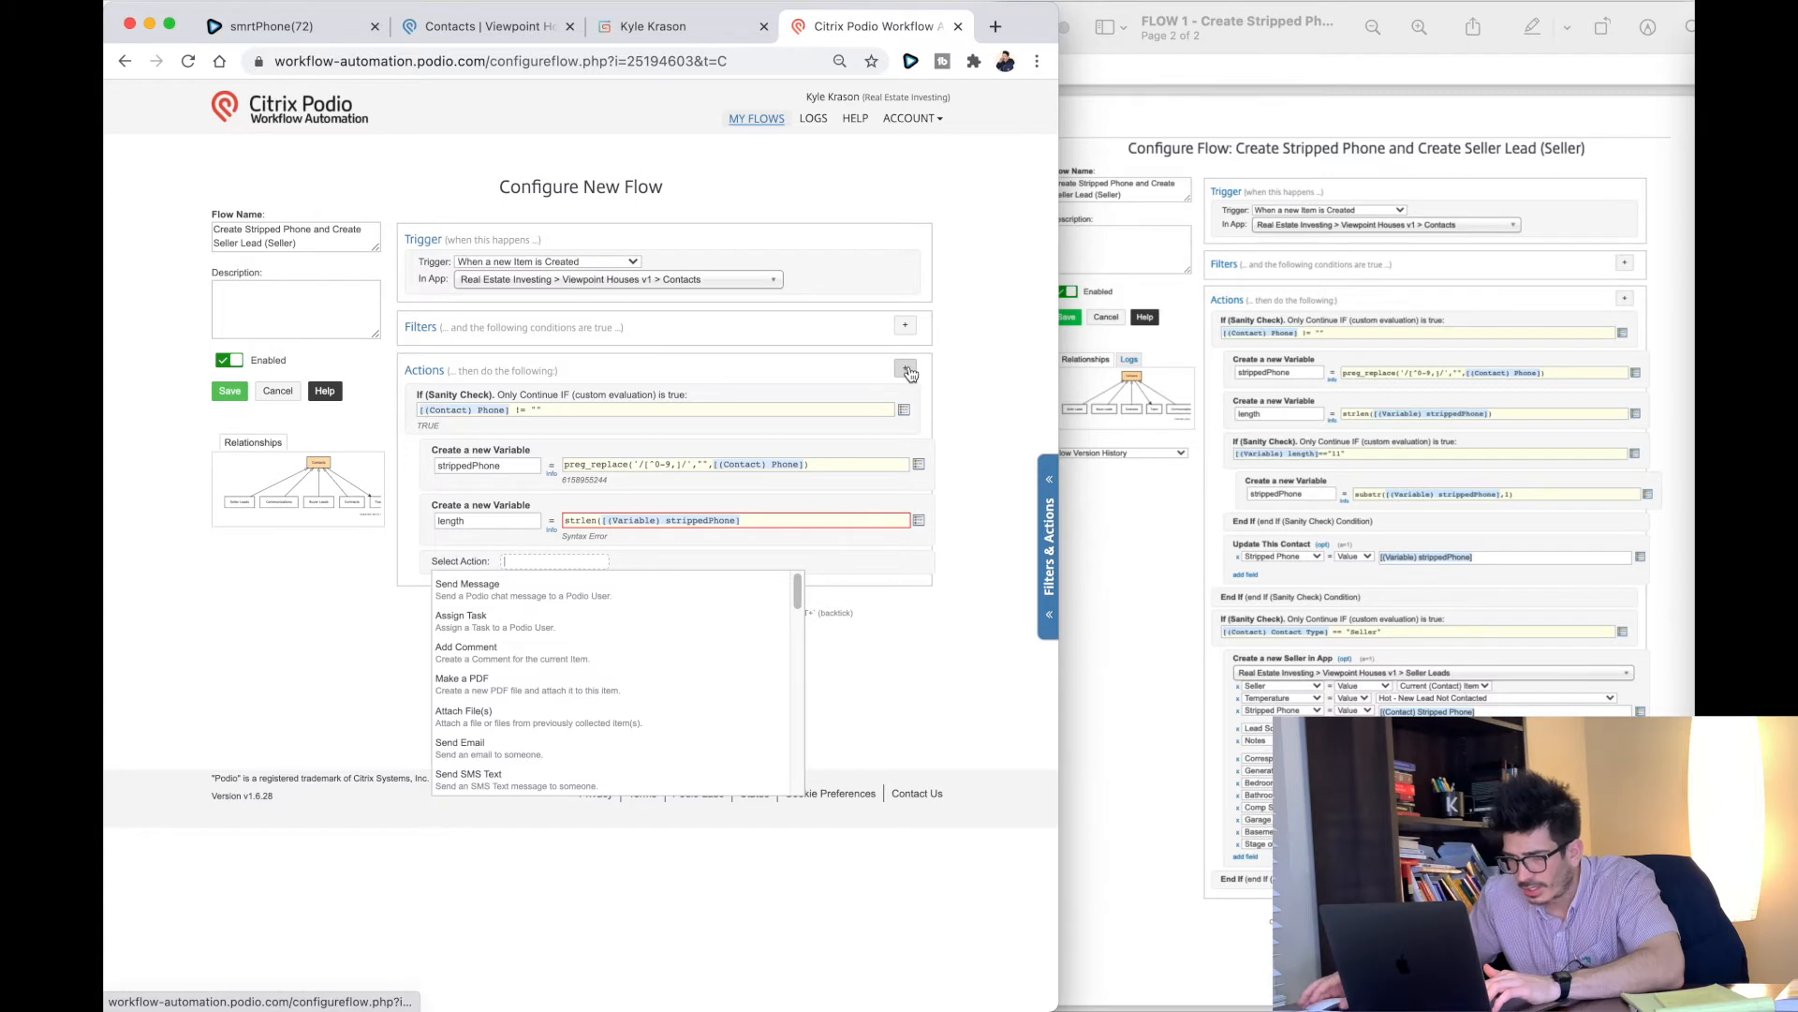
{"action": "type", "text": "sanit"}
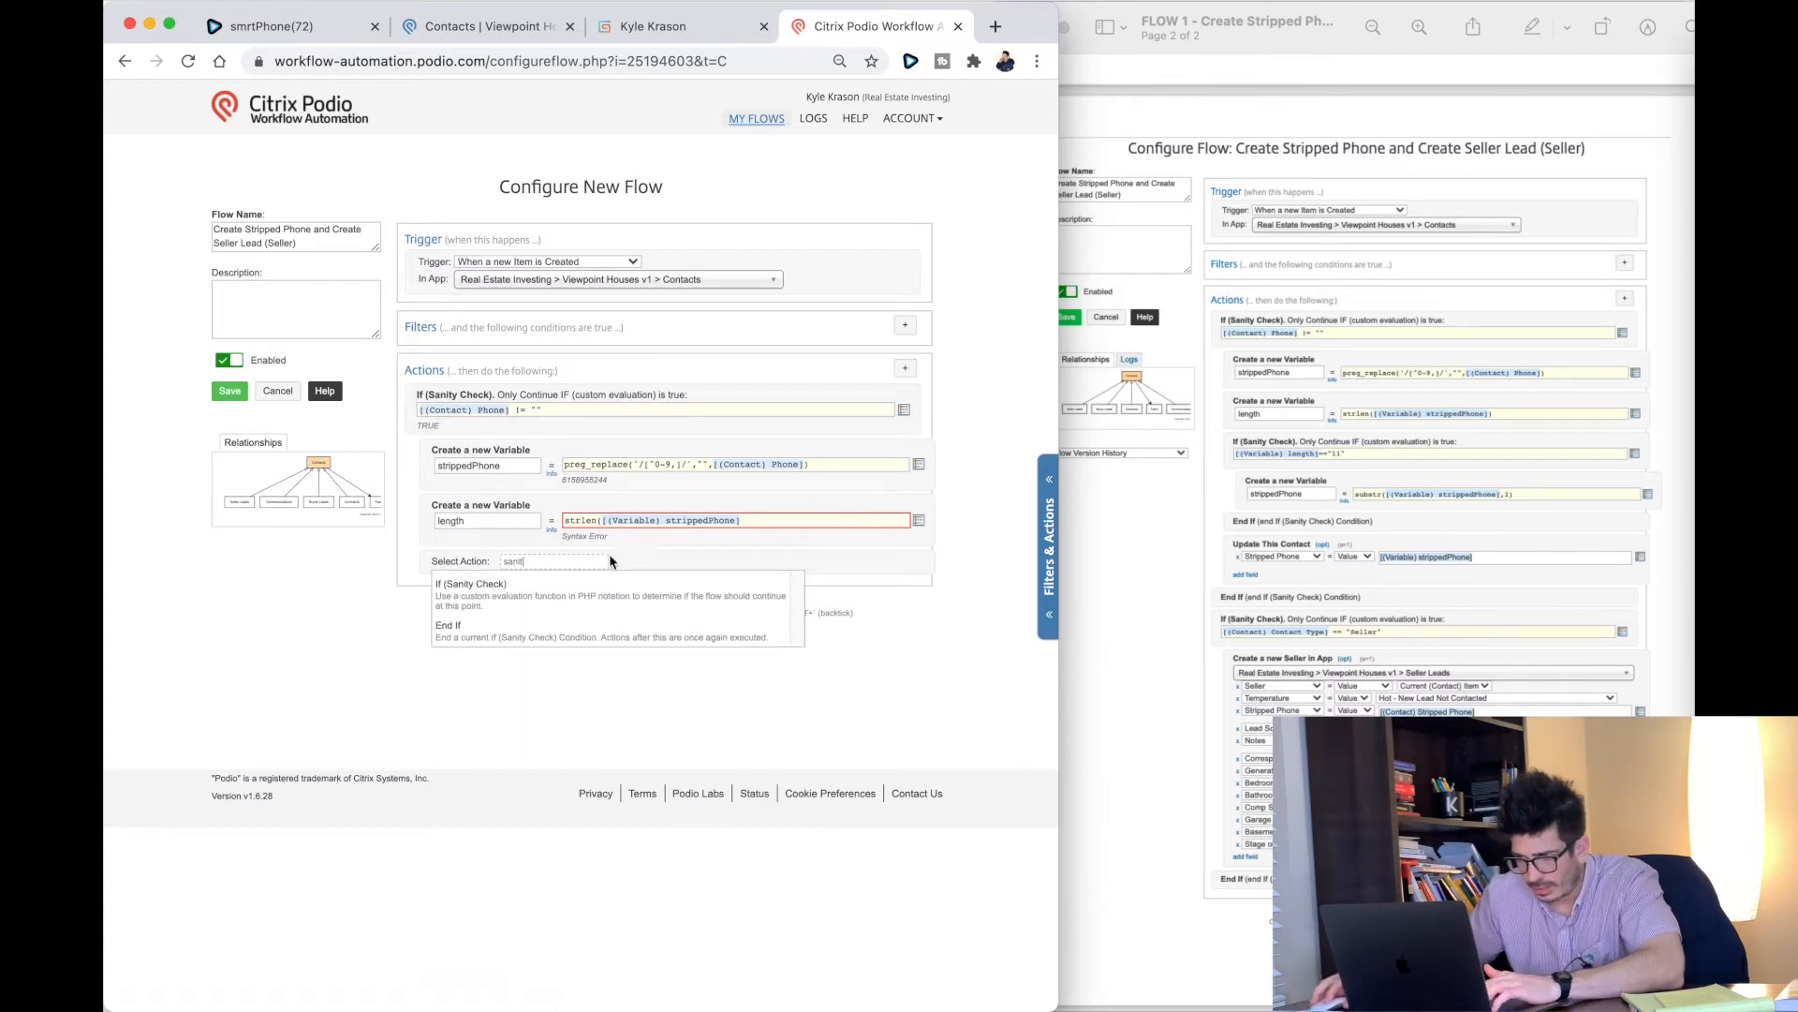
{"action": "left_click", "coordinate": [575, 592]}
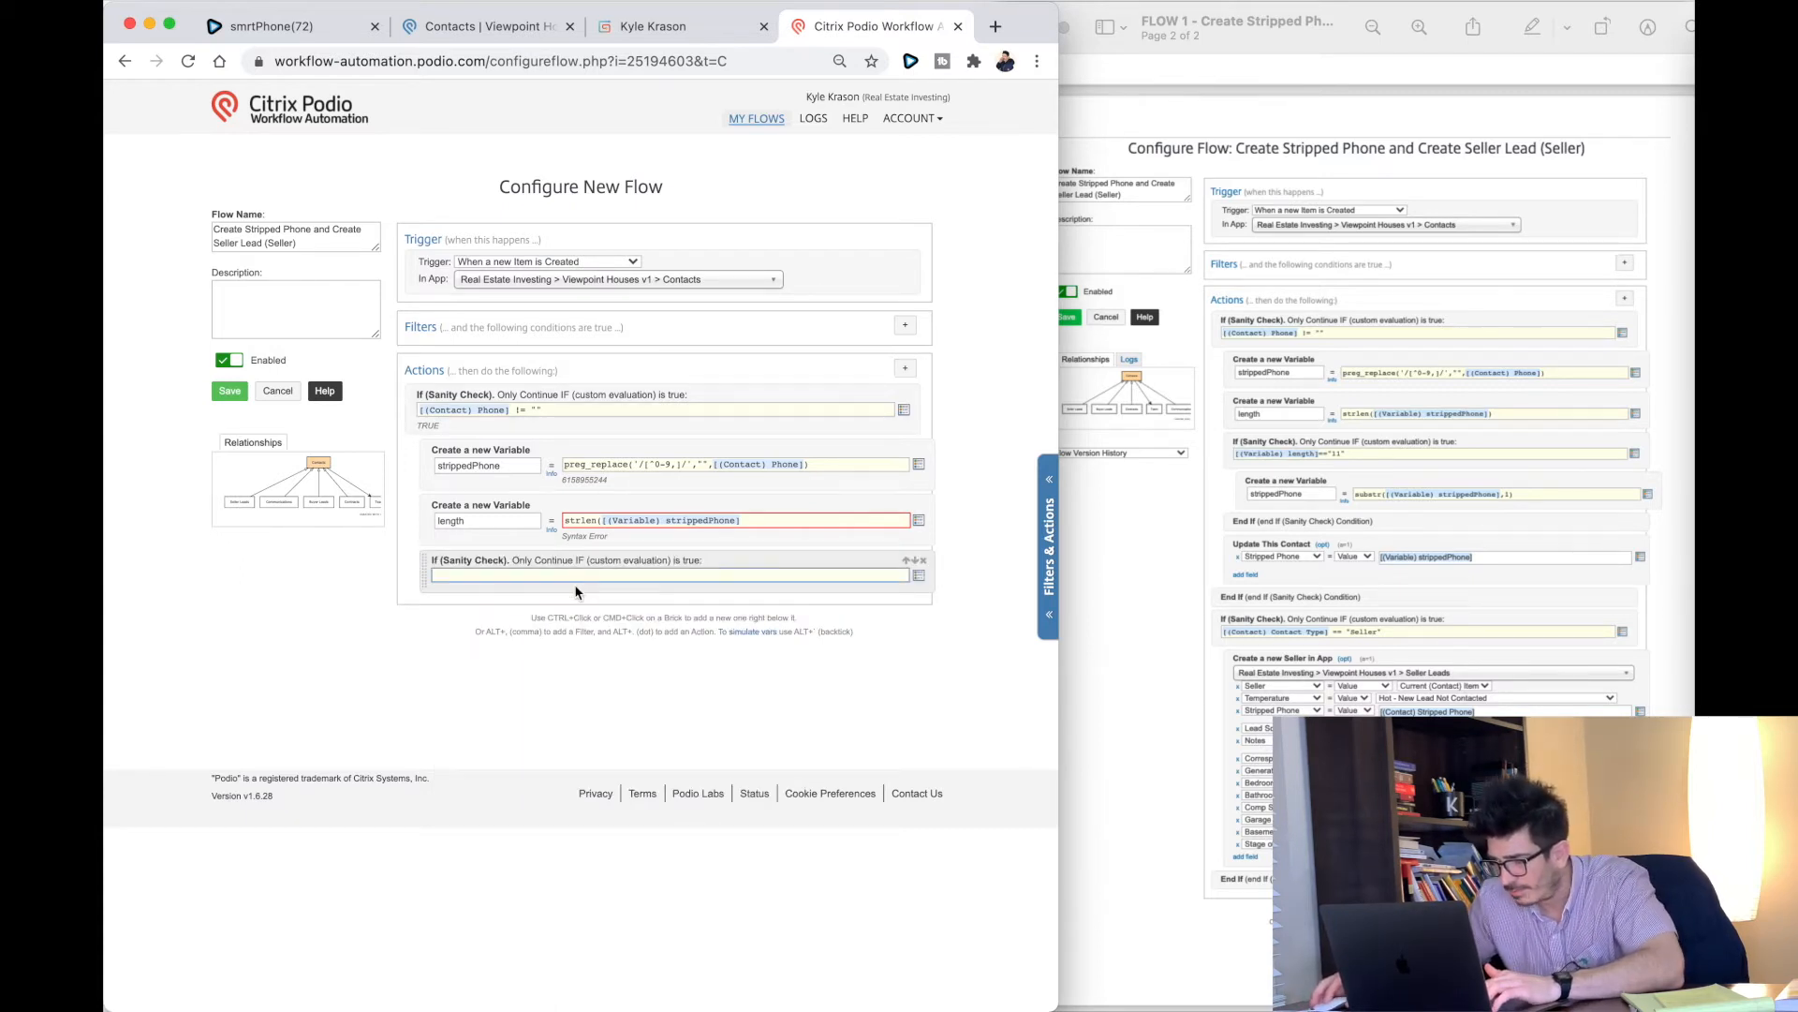
{"action": "left_click", "coordinate": [785, 518]}
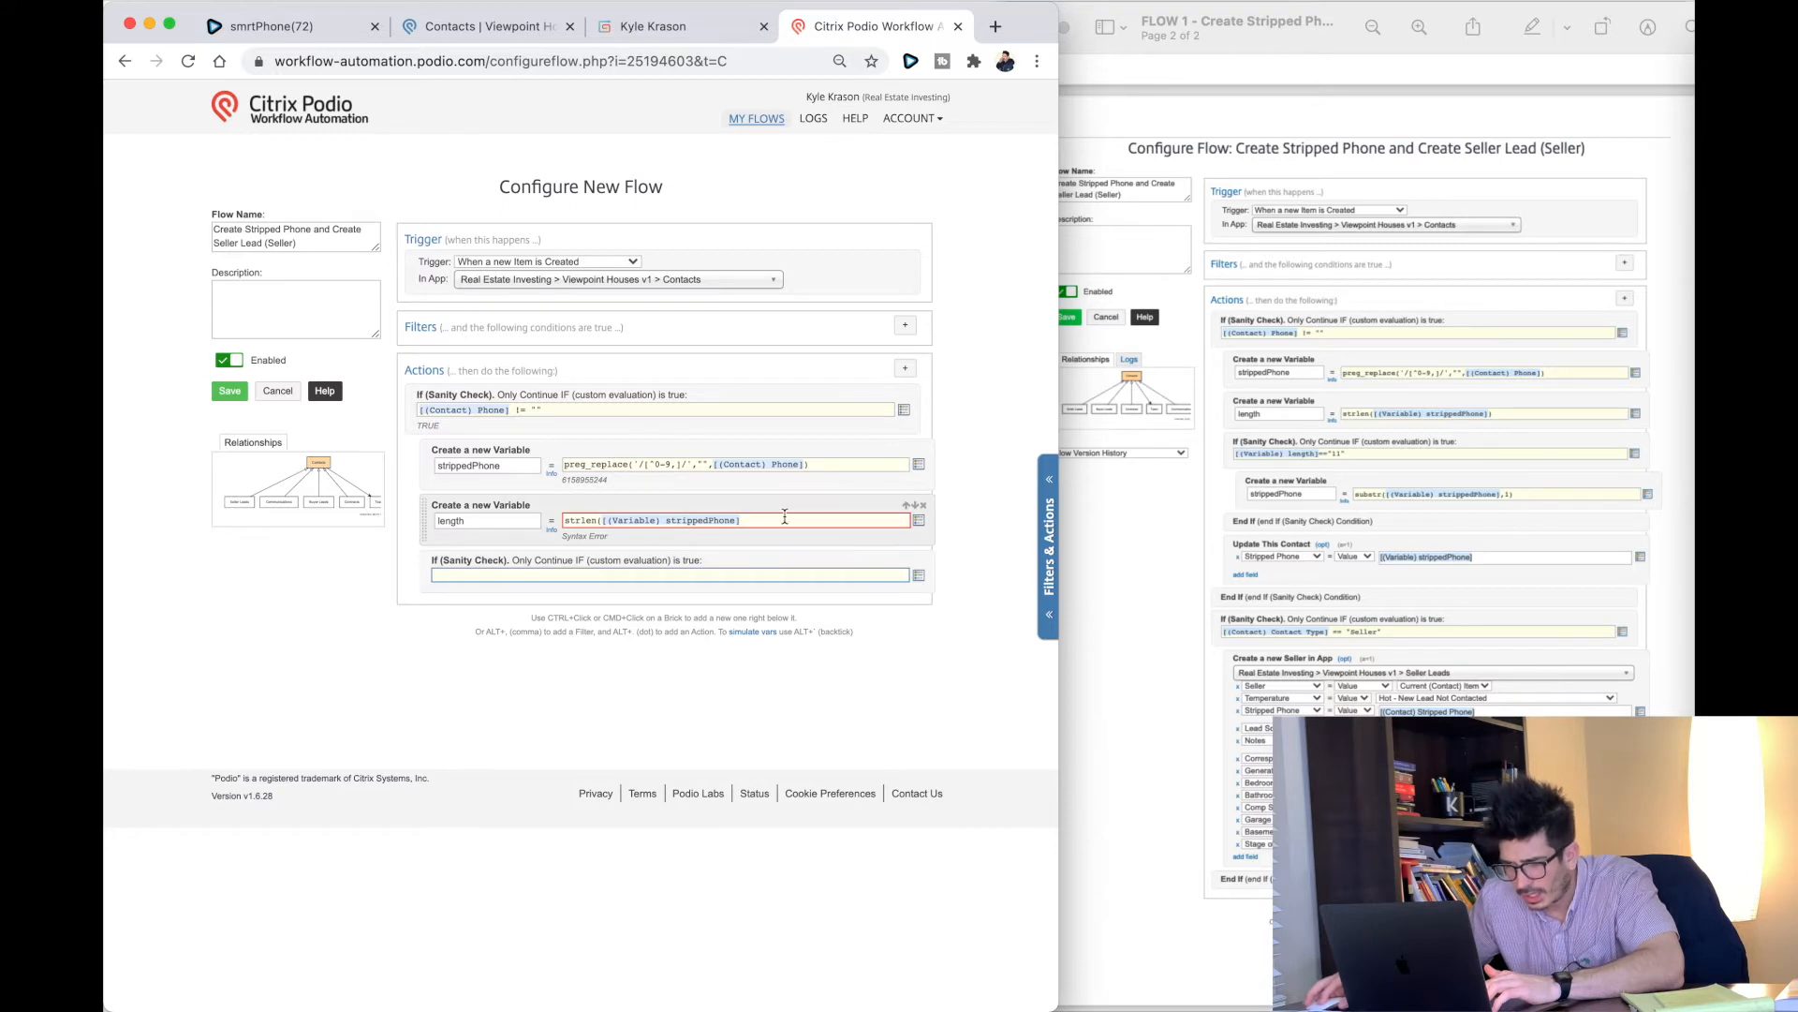
{"action": "left_click", "coordinate": [737, 573]}
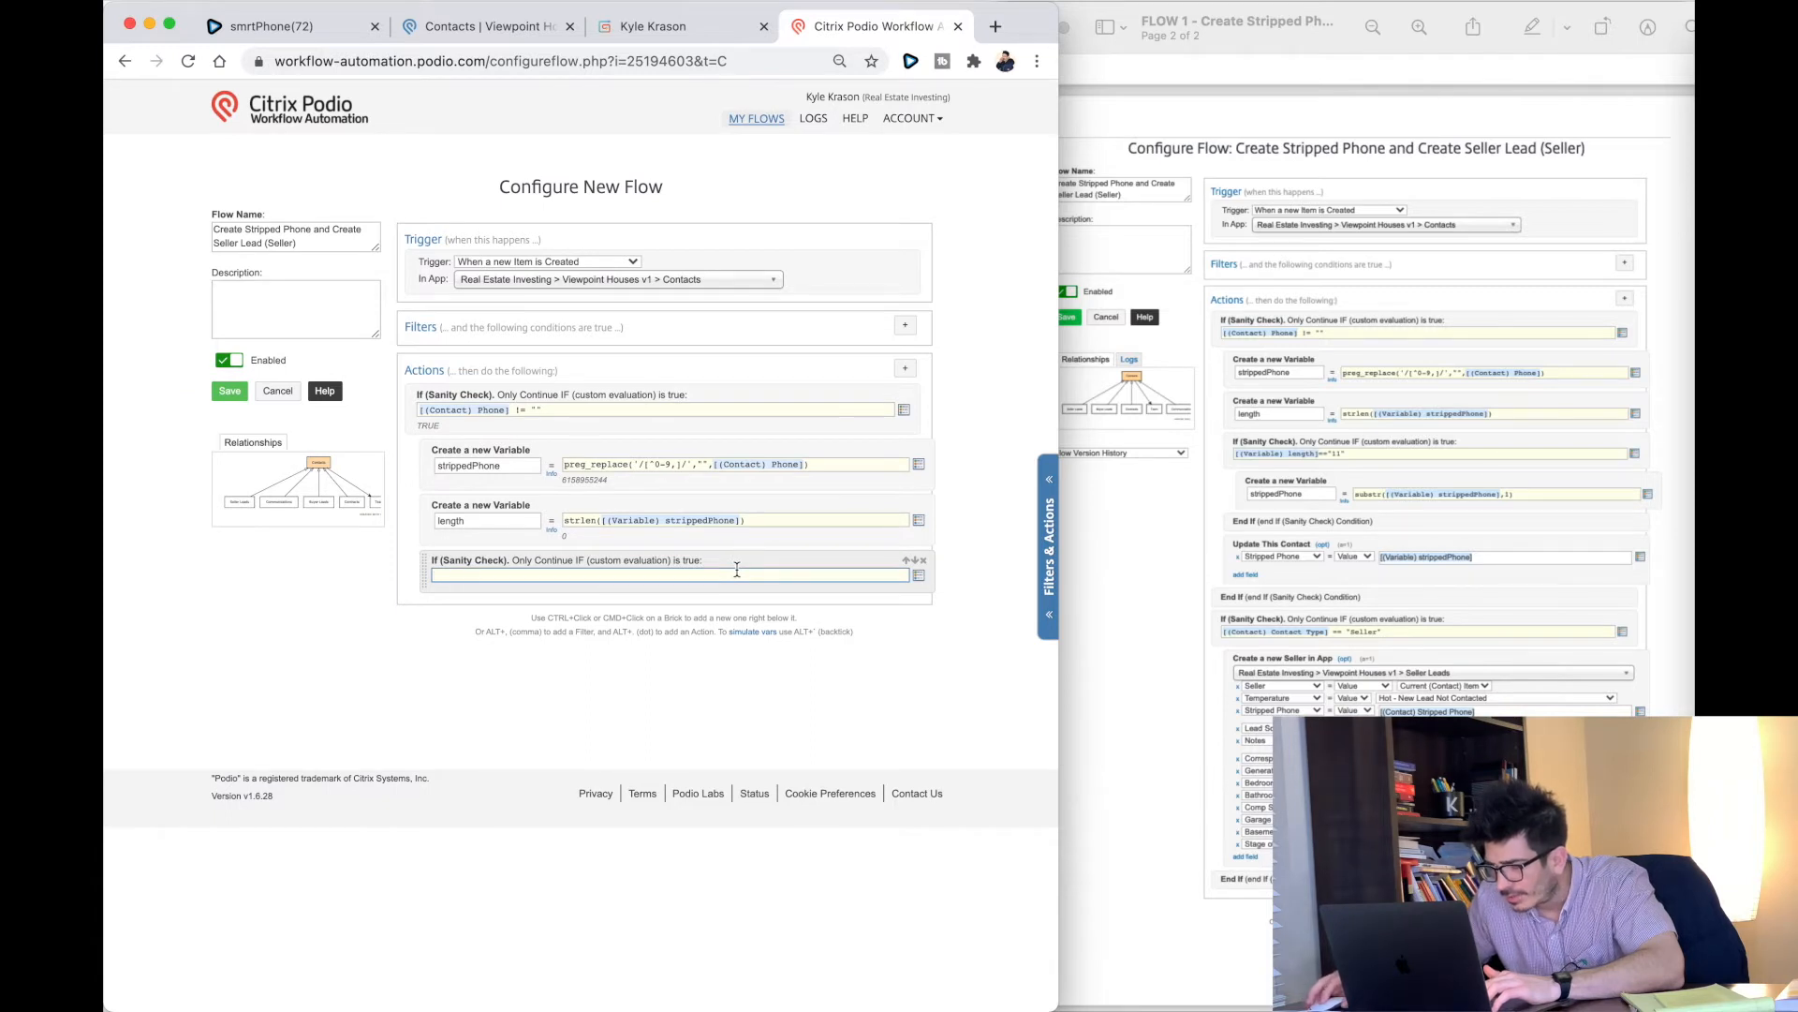
{"action": "left_click", "coordinate": [918, 575]}
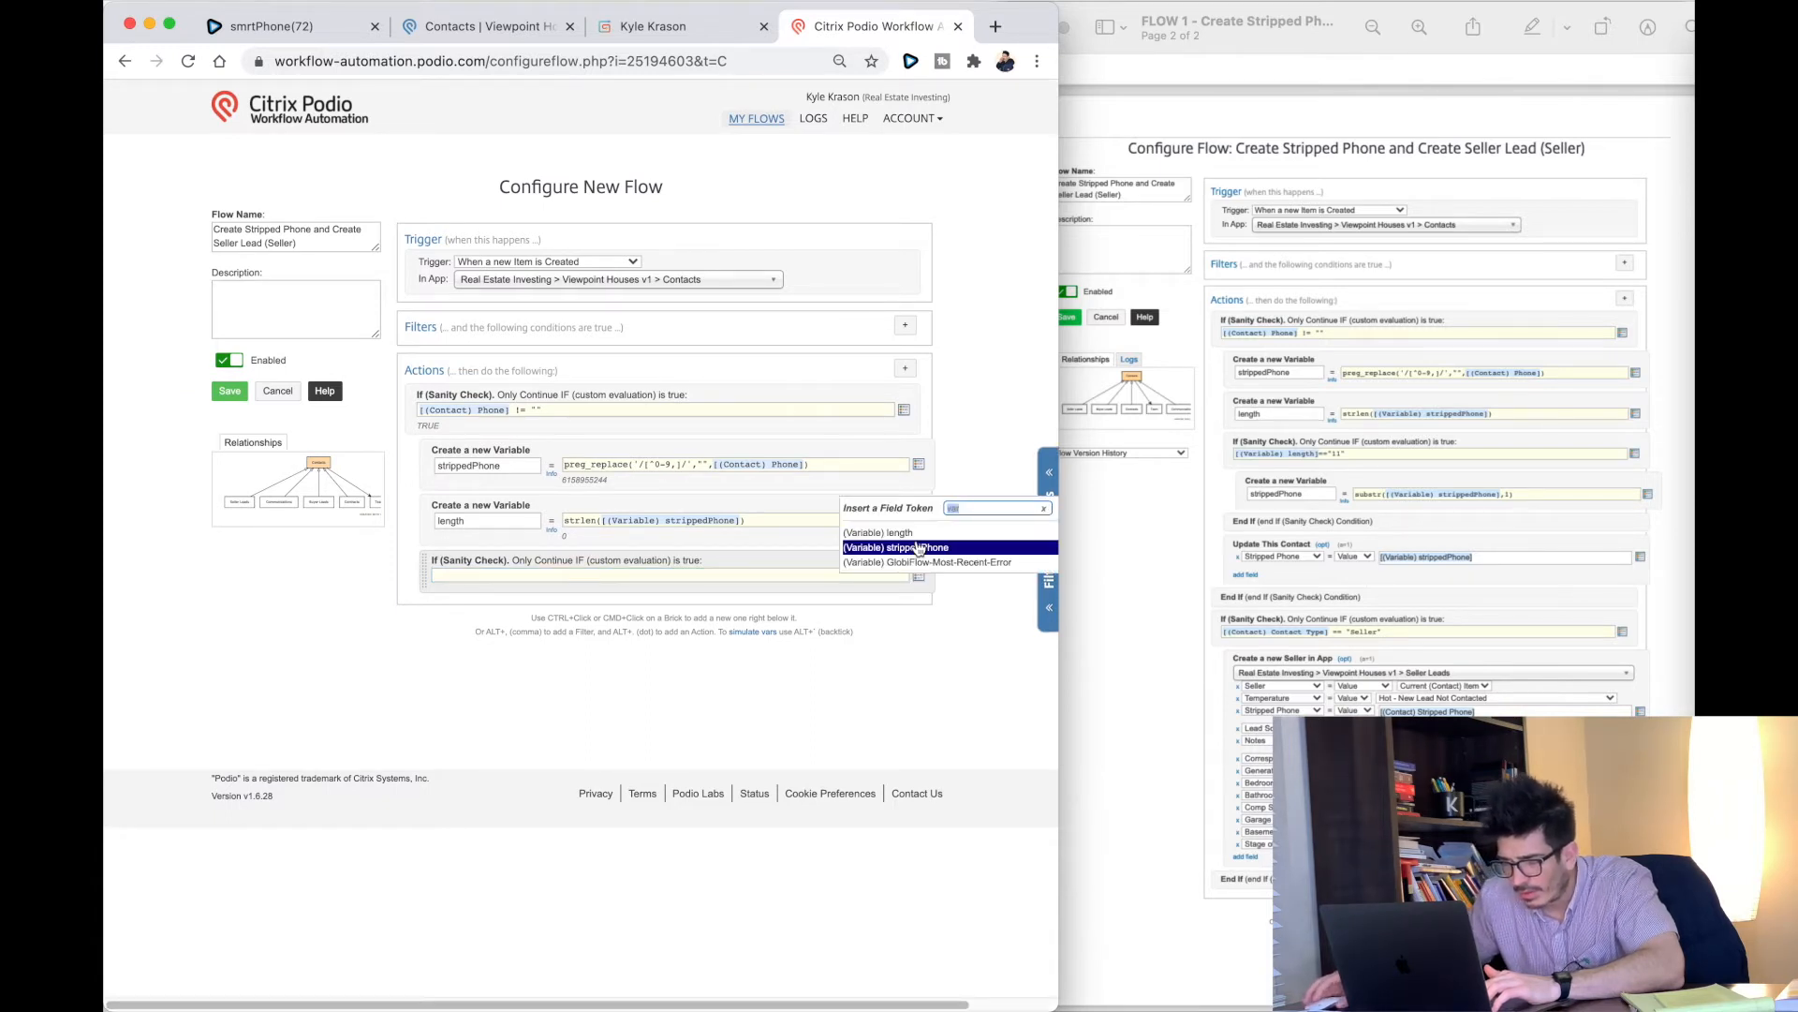
{"action": "left_click", "coordinate": [907, 534]}
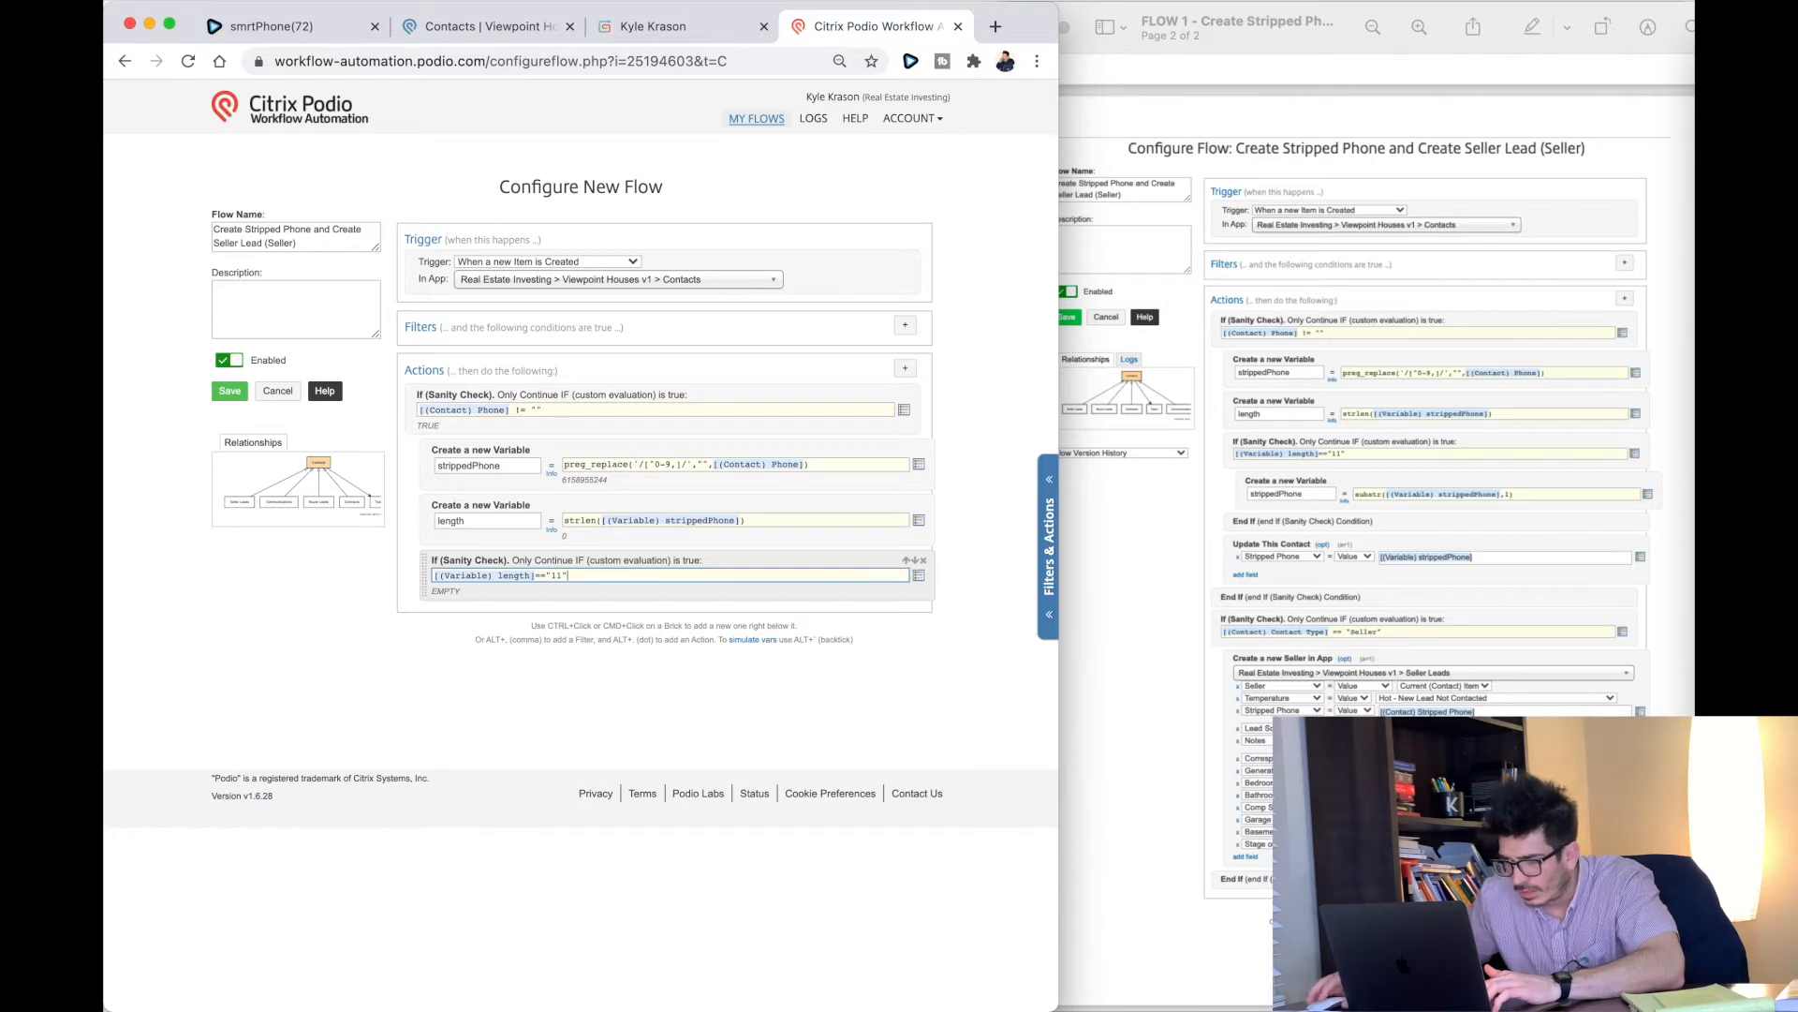
{"action": "left_click", "coordinate": [906, 370]}
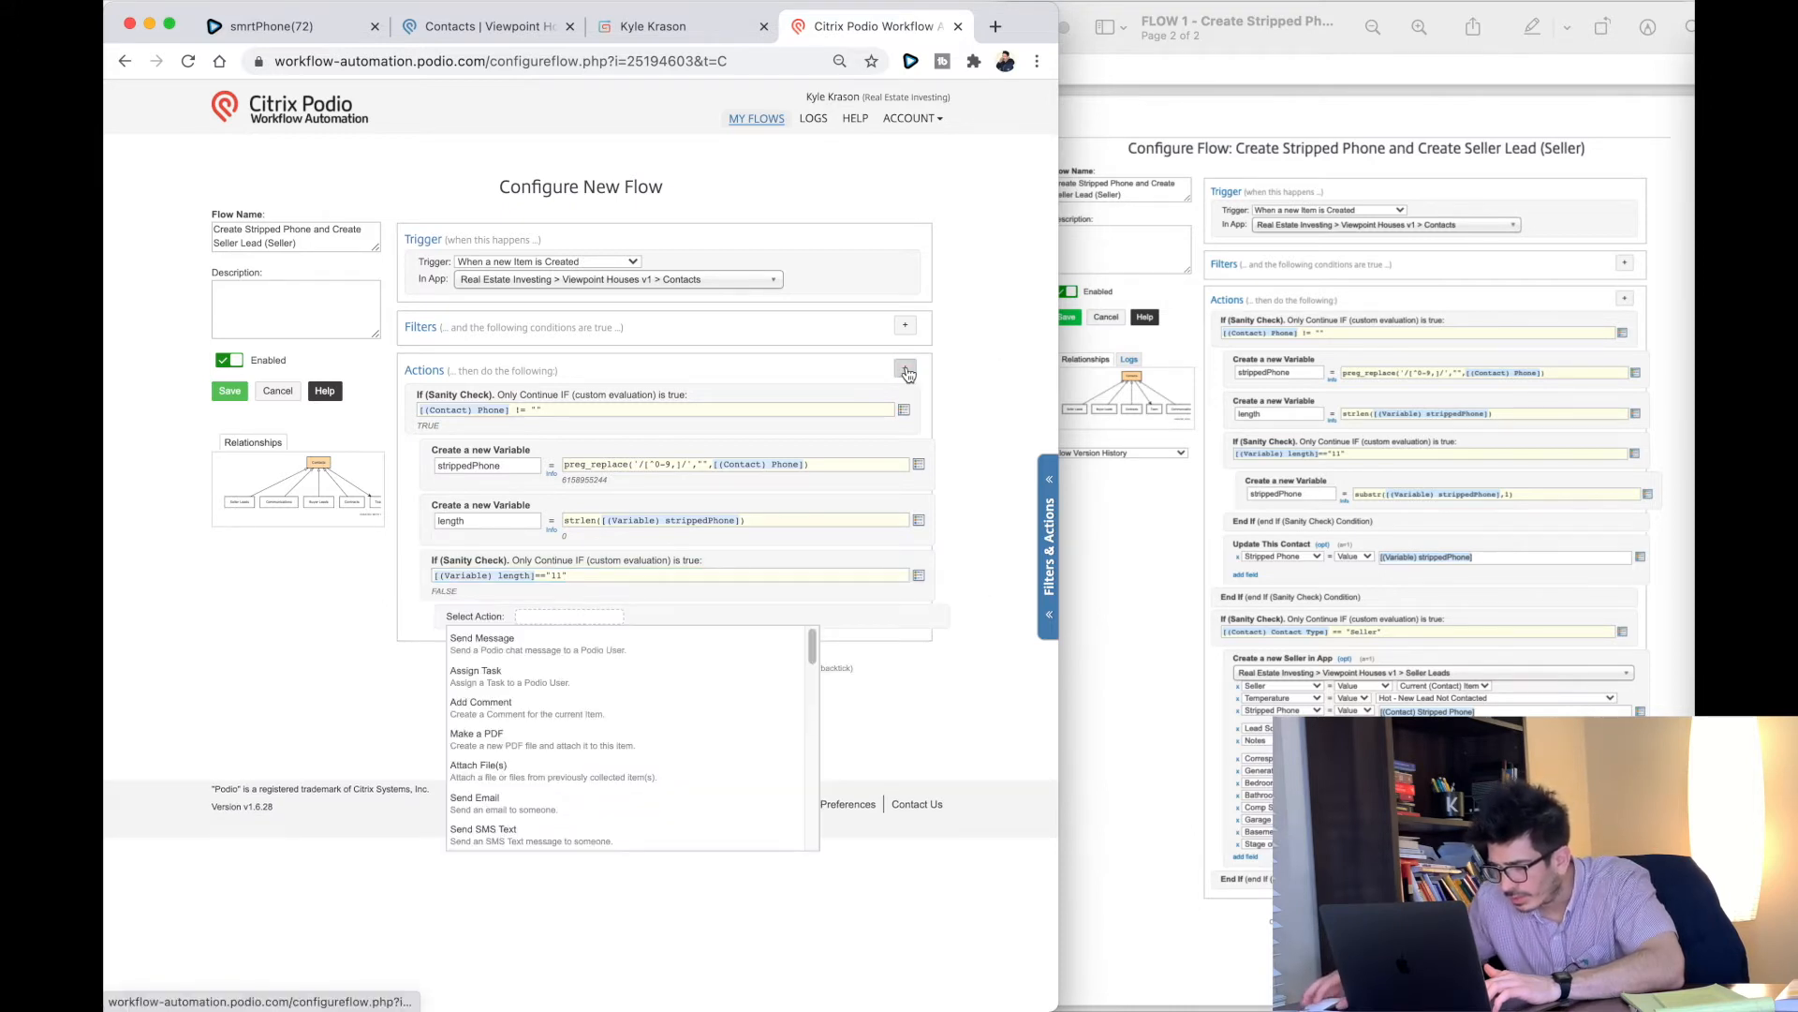
Step: Redefine strippedPhone as substr([(Variable) strippedPhone],1) inside the length check
{"action": "type", "text": "var"}
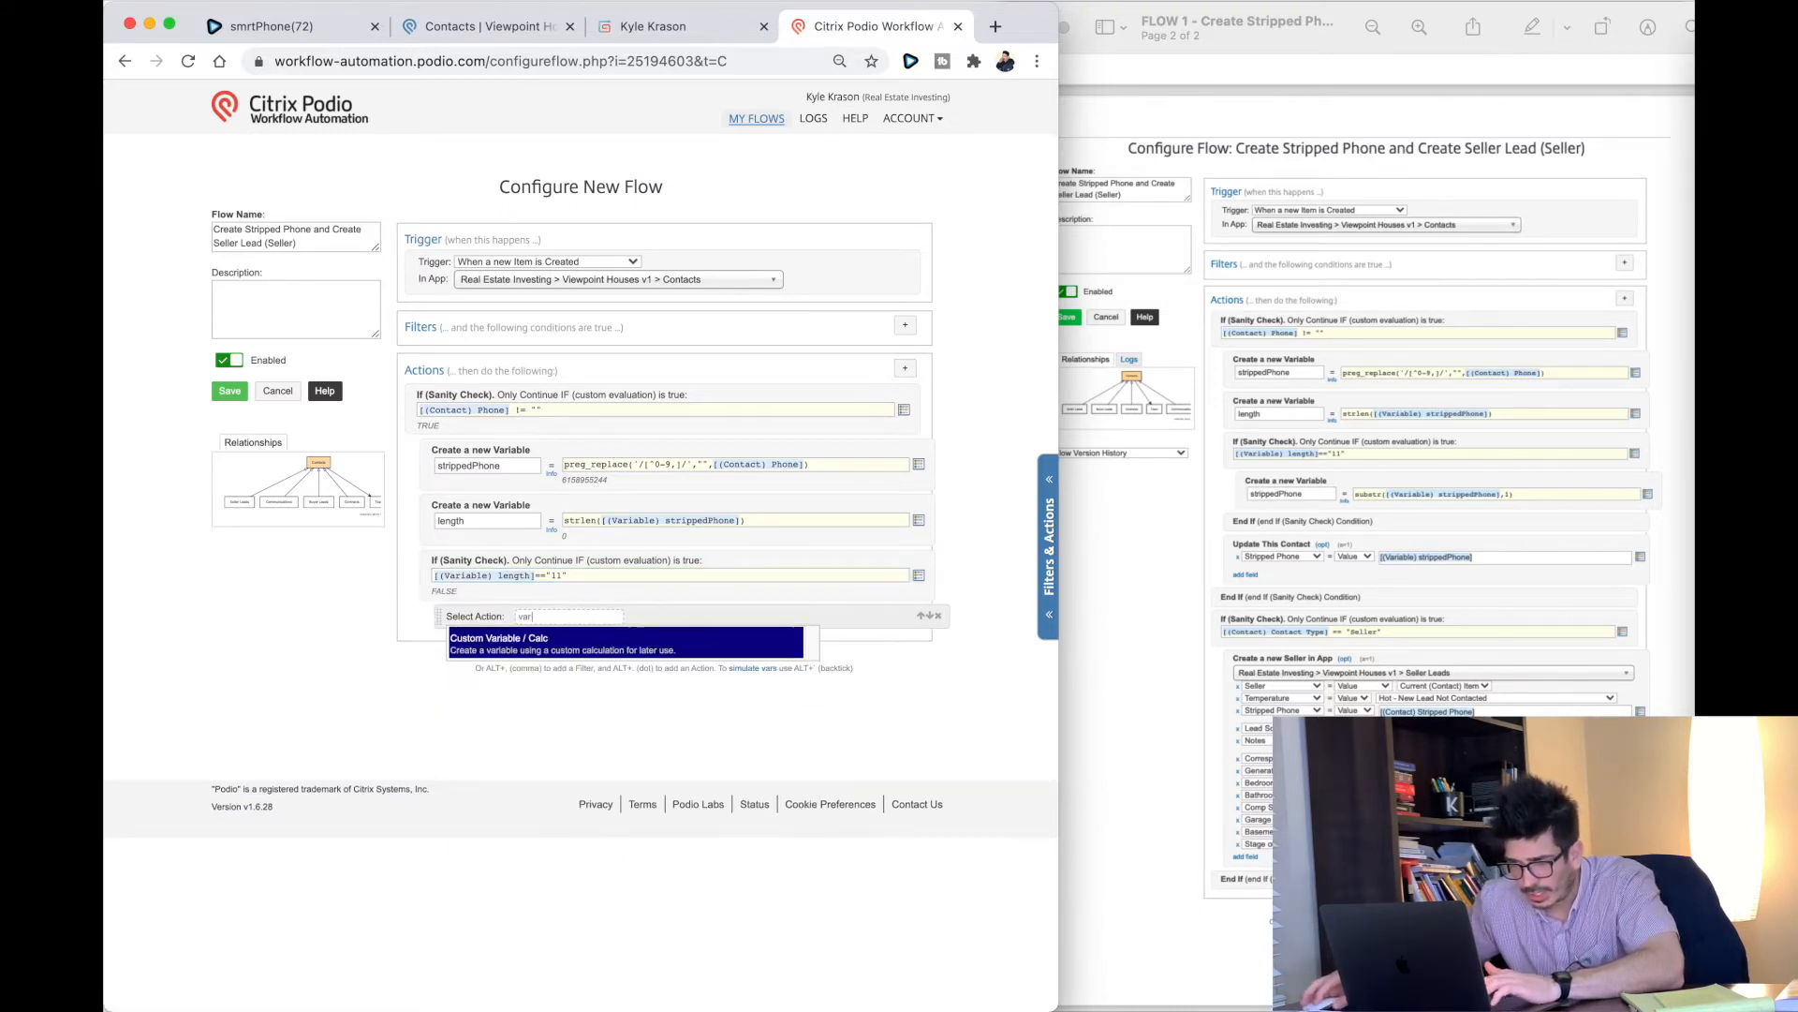
{"action": "left_click", "coordinate": [521, 646]}
{"action": "left_click", "coordinate": [529, 631]}
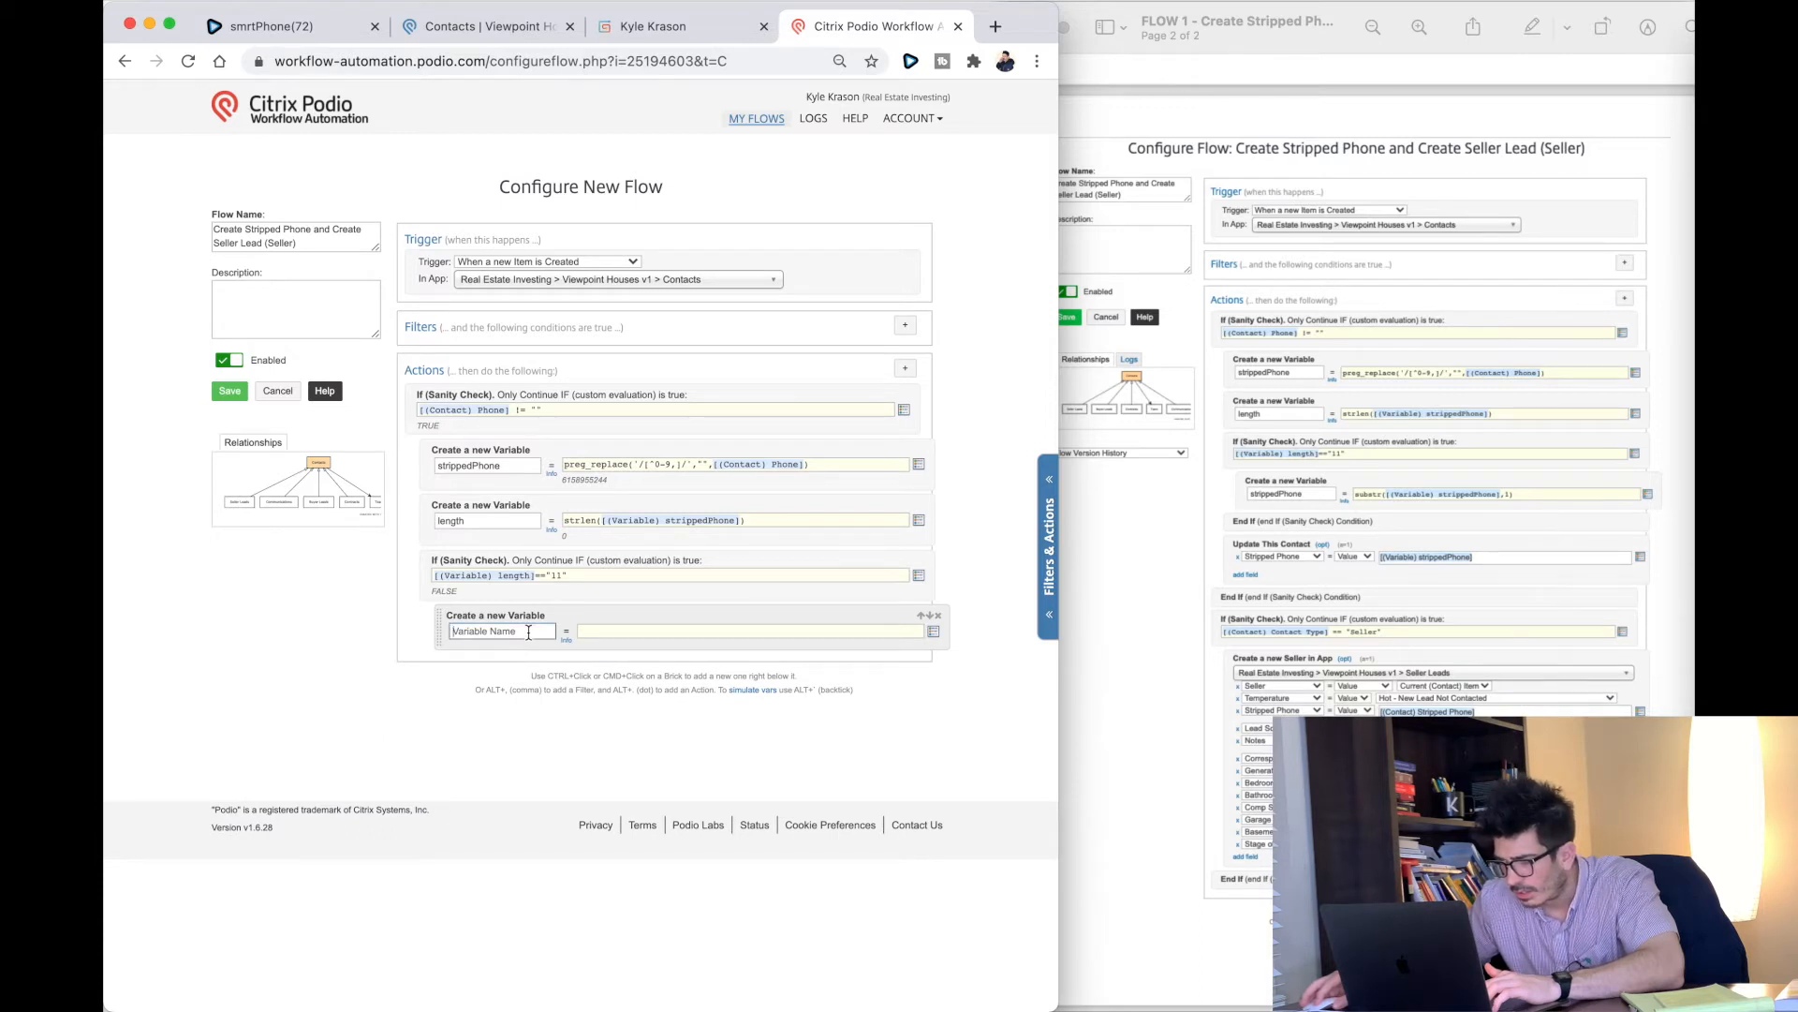
{"action": "type", "text": "strippedPhone"}
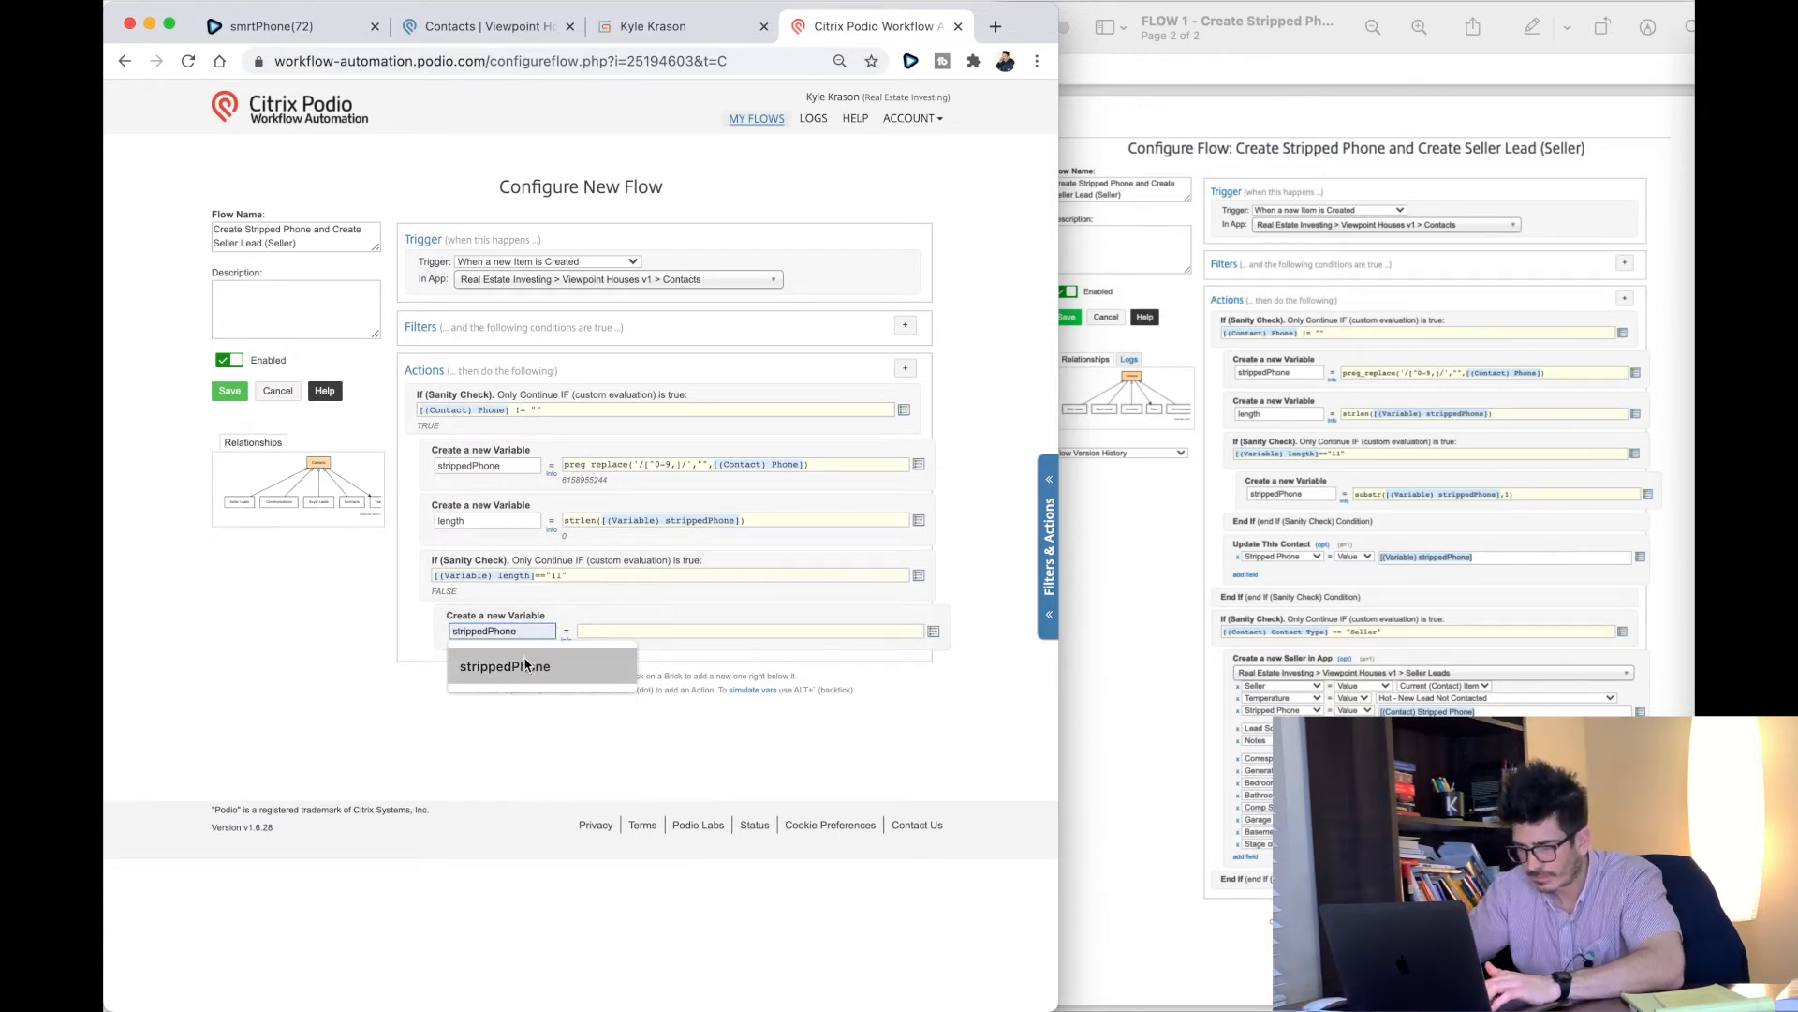
{"action": "left_click", "coordinate": [530, 666]}
{"action": "left_click", "coordinate": [635, 637]}
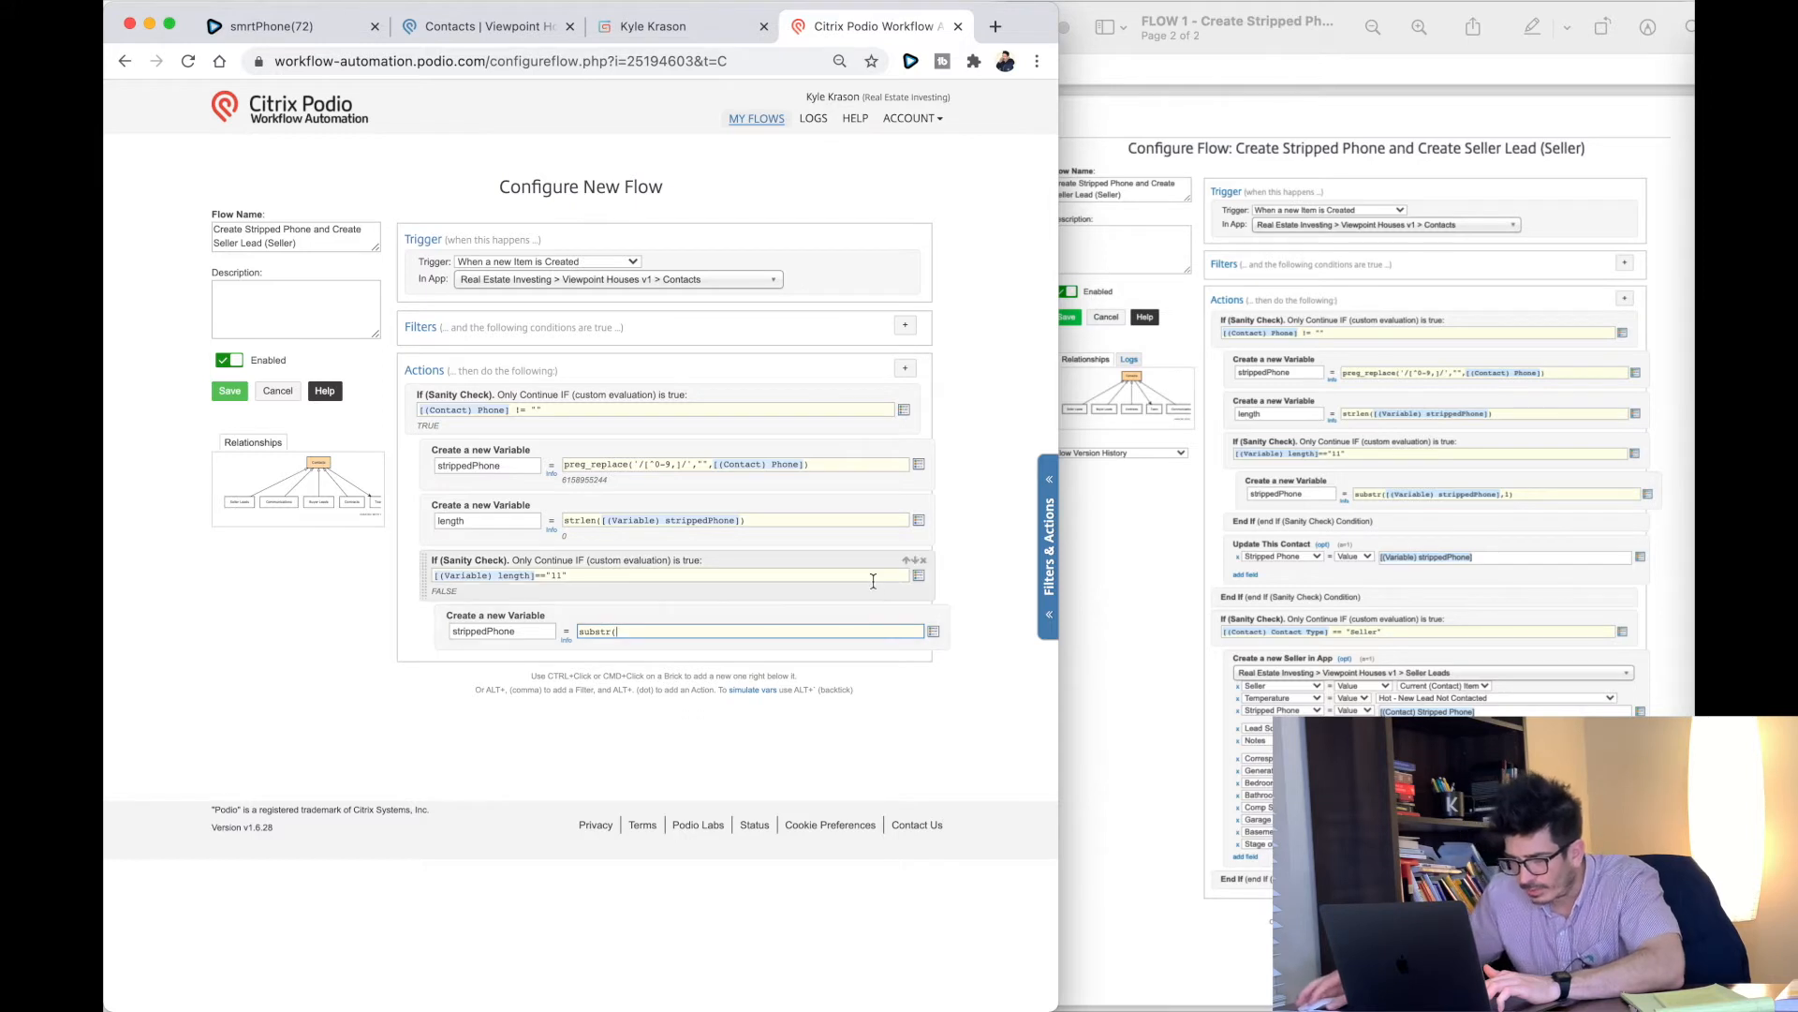
{"action": "left_click", "coordinate": [934, 631]}
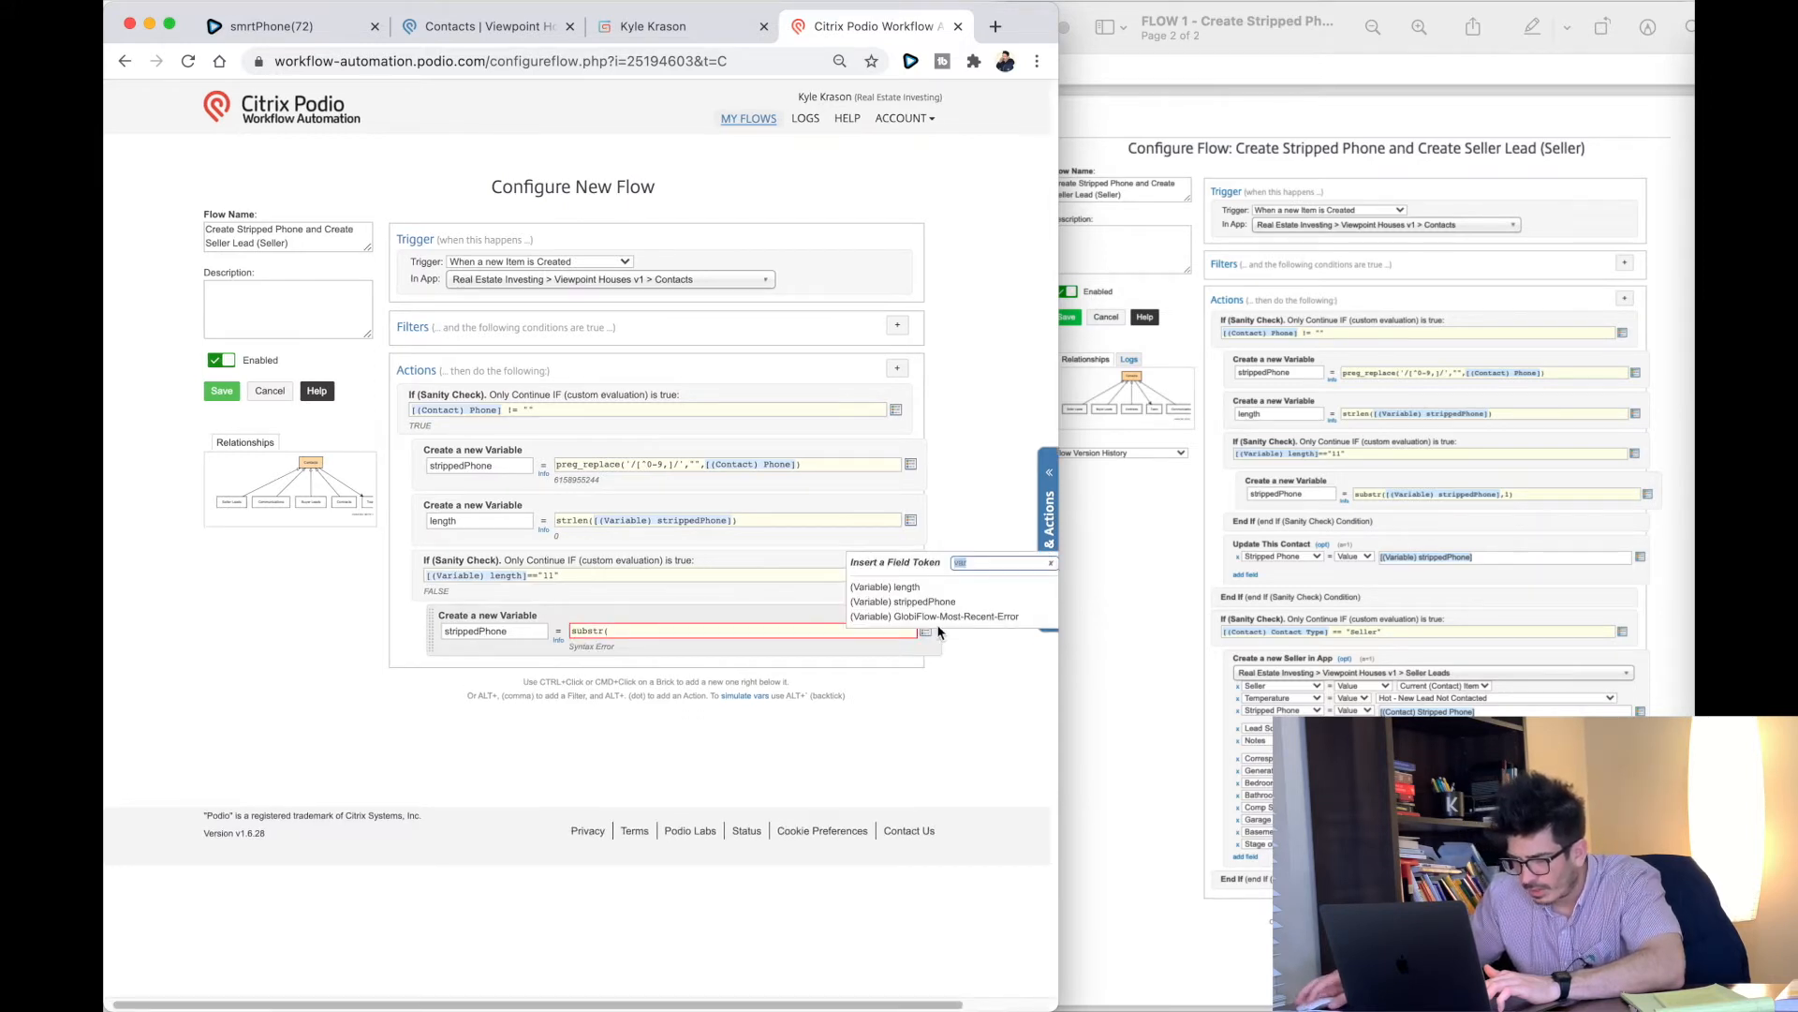
{"action": "left_click", "coordinate": [927, 601]}
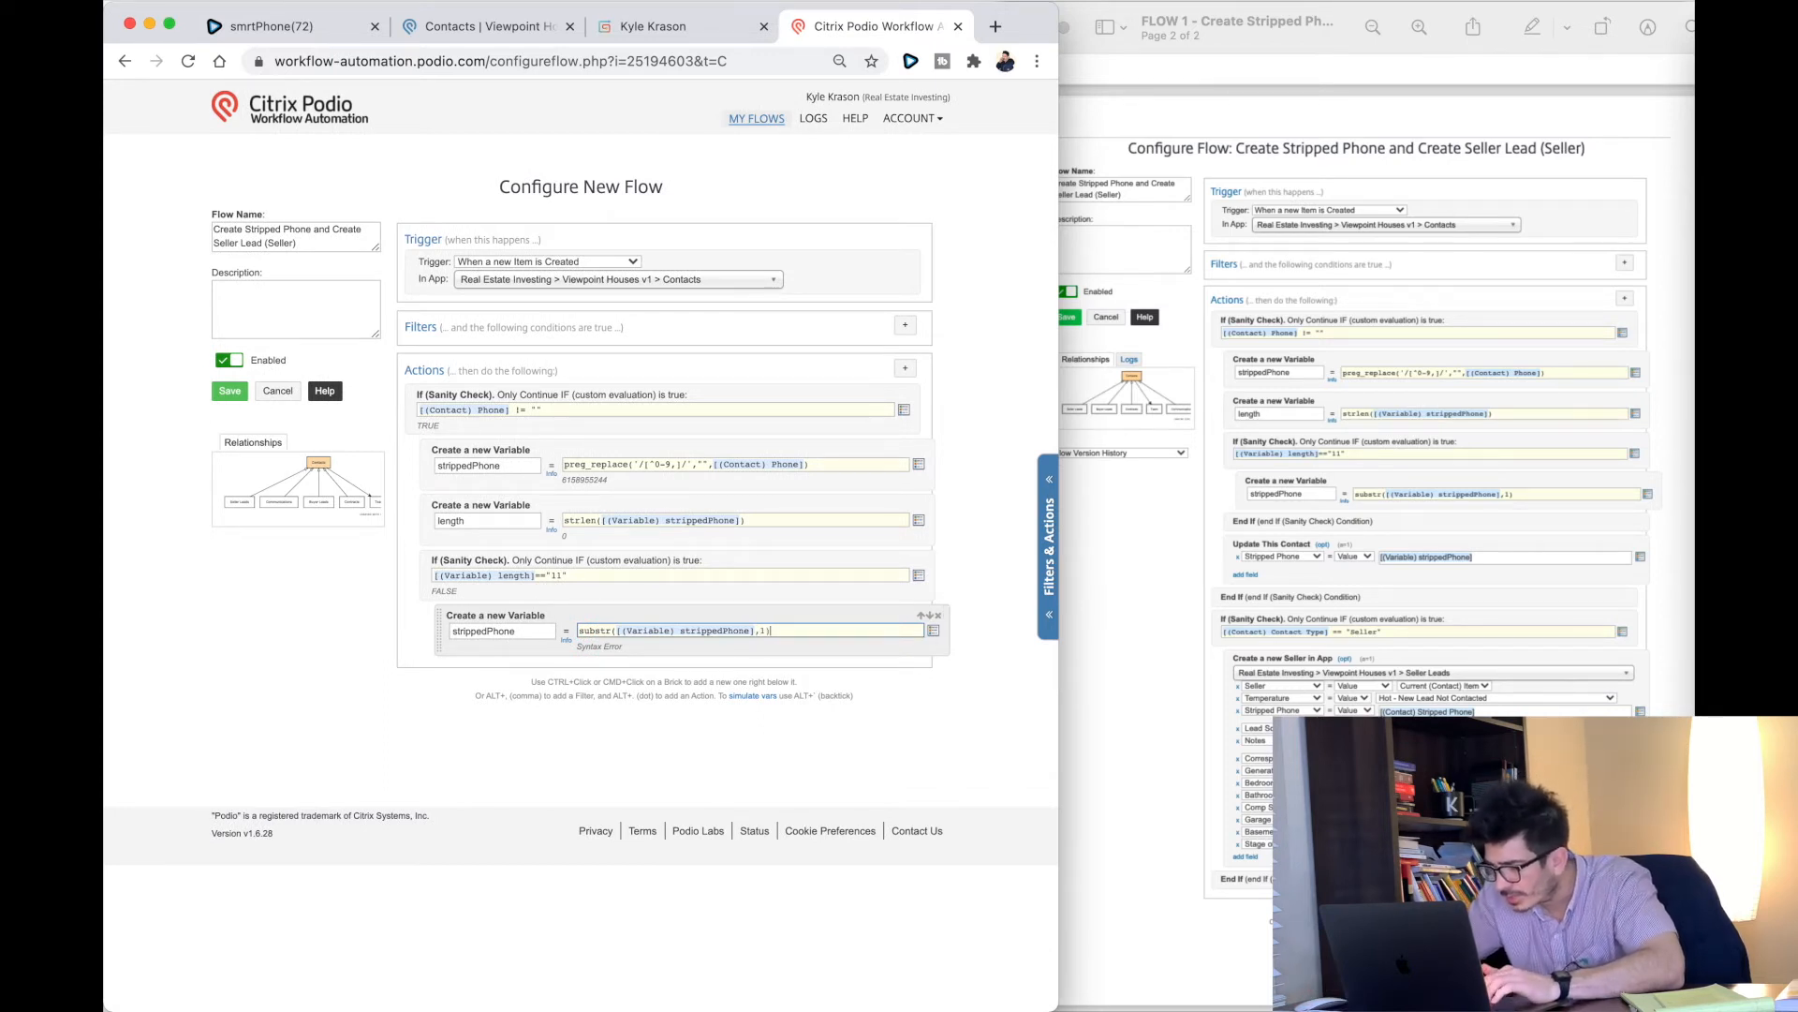
Step: Close the length check with an End If and filter new actions for 'update'
{"action": "left_click", "coordinate": [906, 369]}
{"action": "type", "text": "end"}
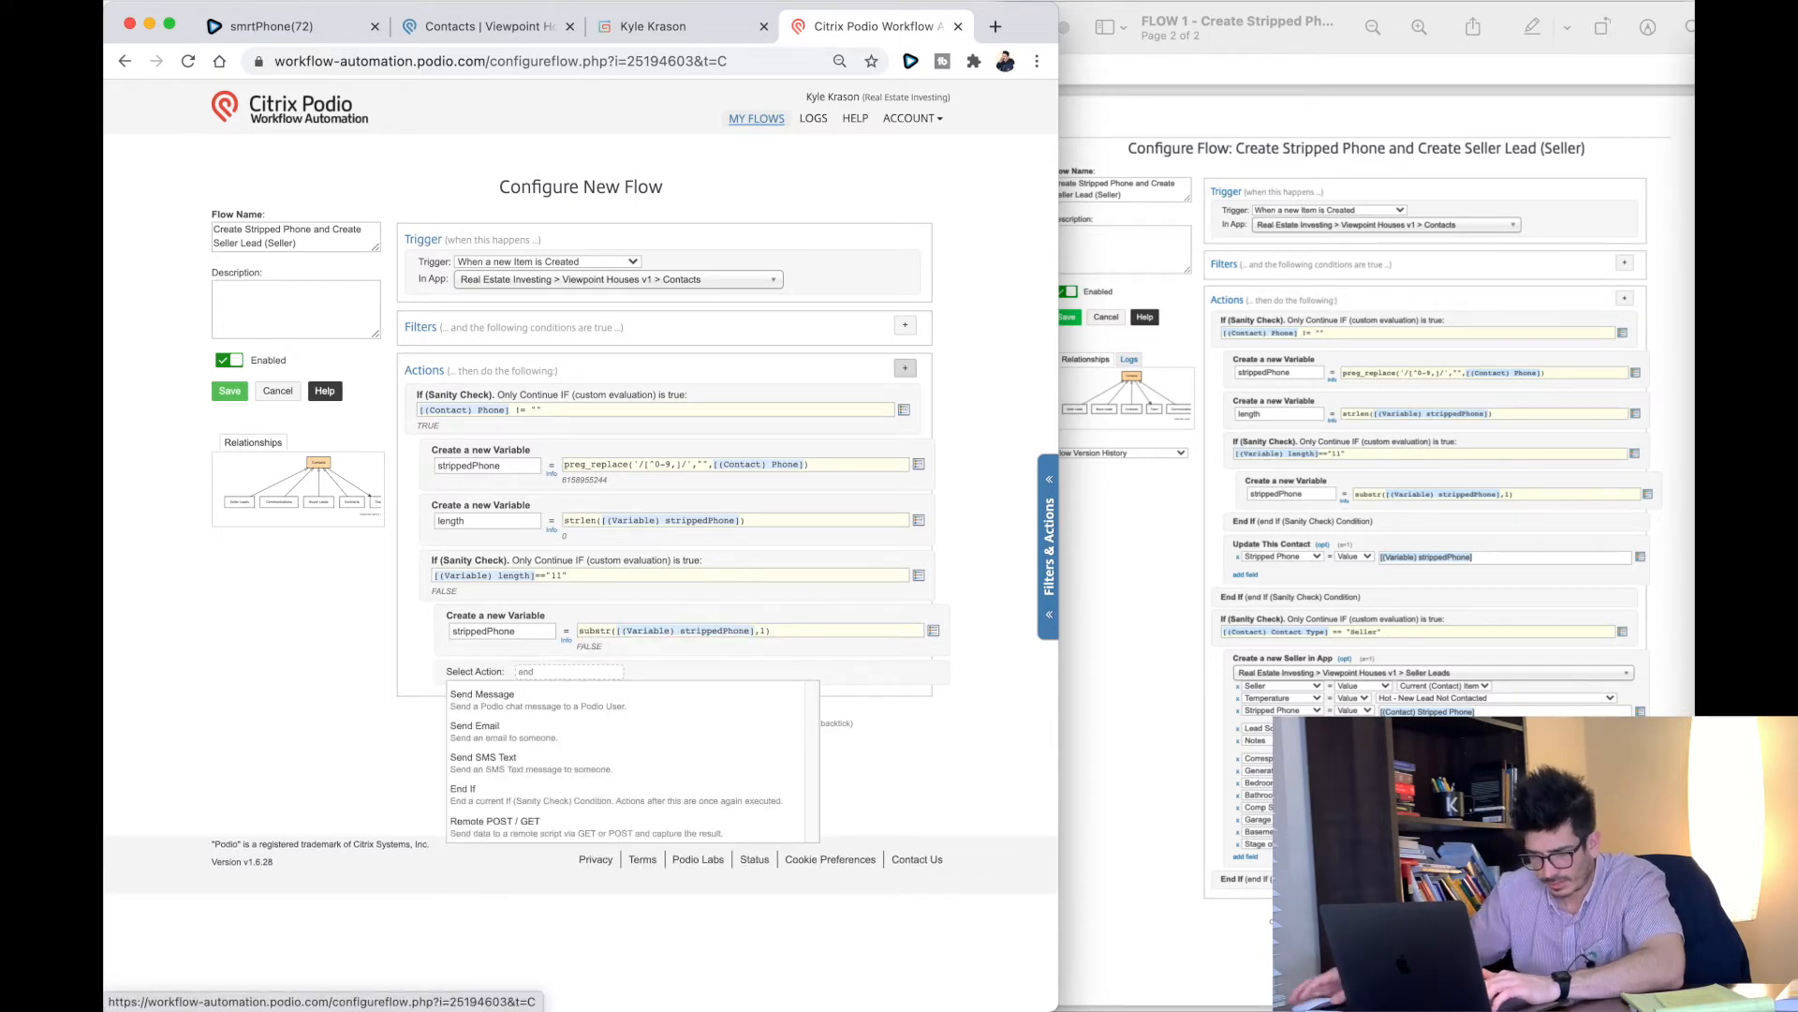
{"action": "left_click", "coordinate": [496, 801]}
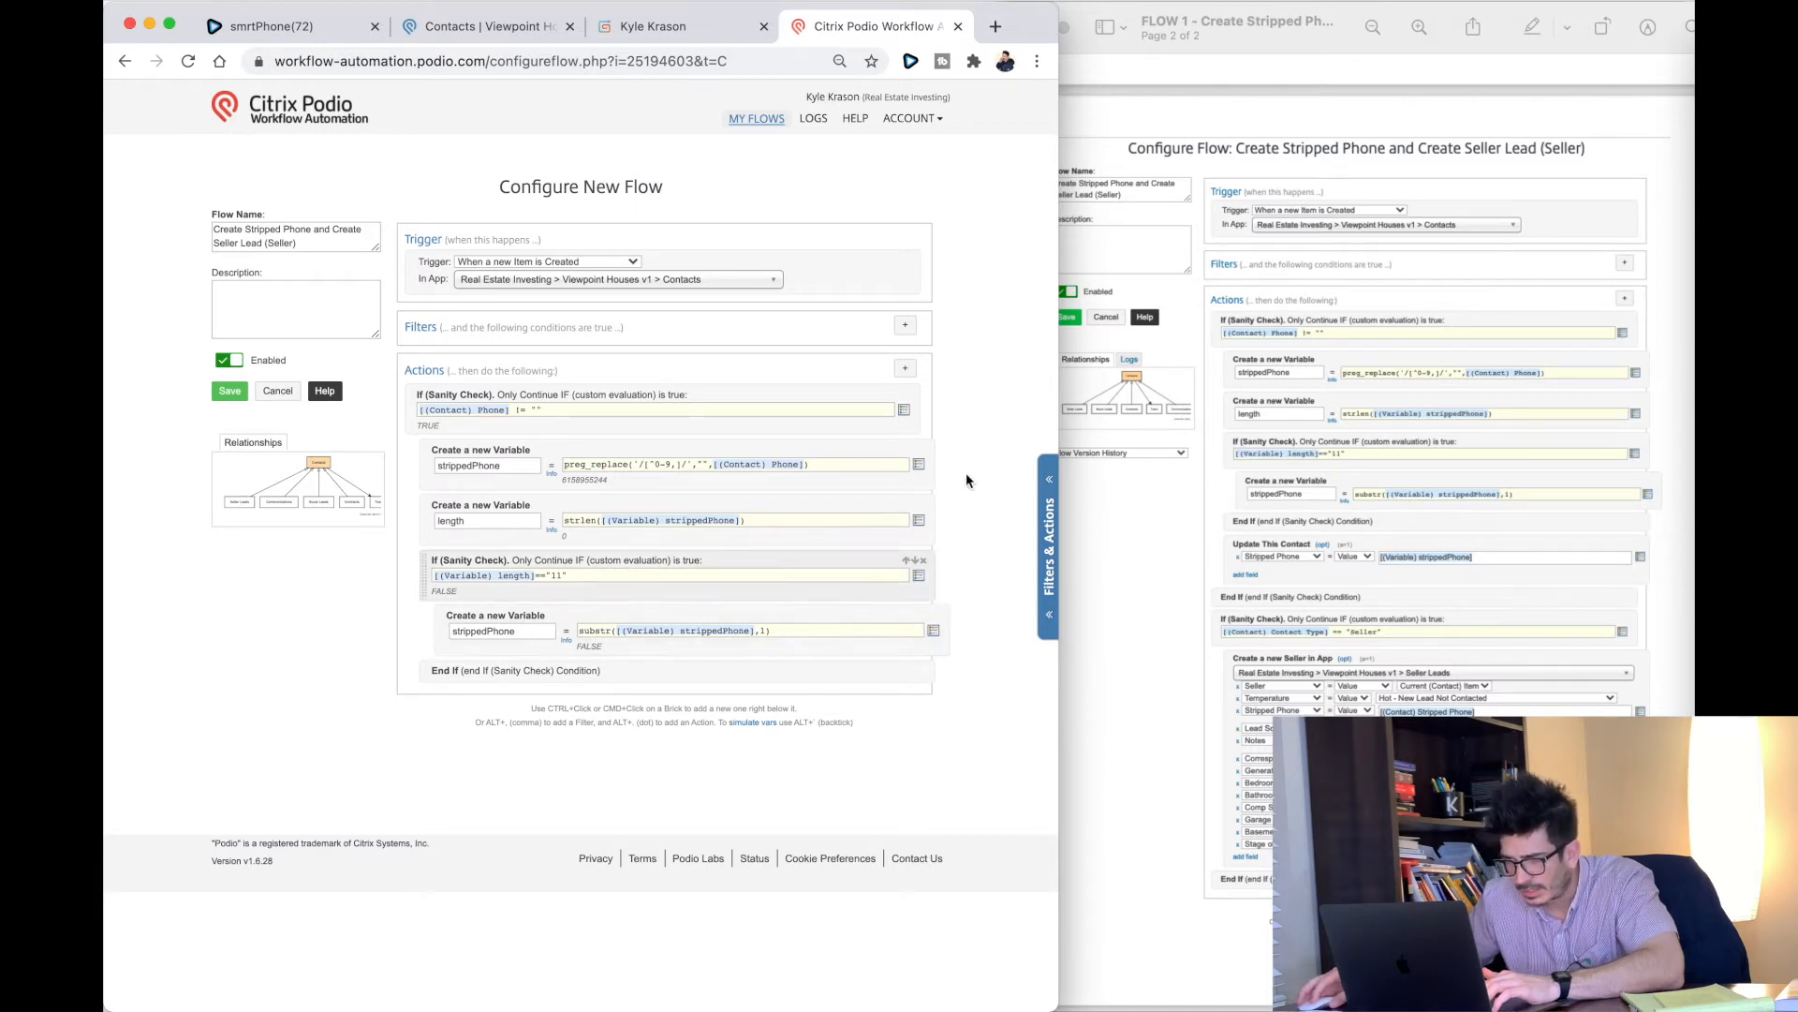
{"action": "key", "text": "alt+period"}
{"action": "type", "text": "update"}
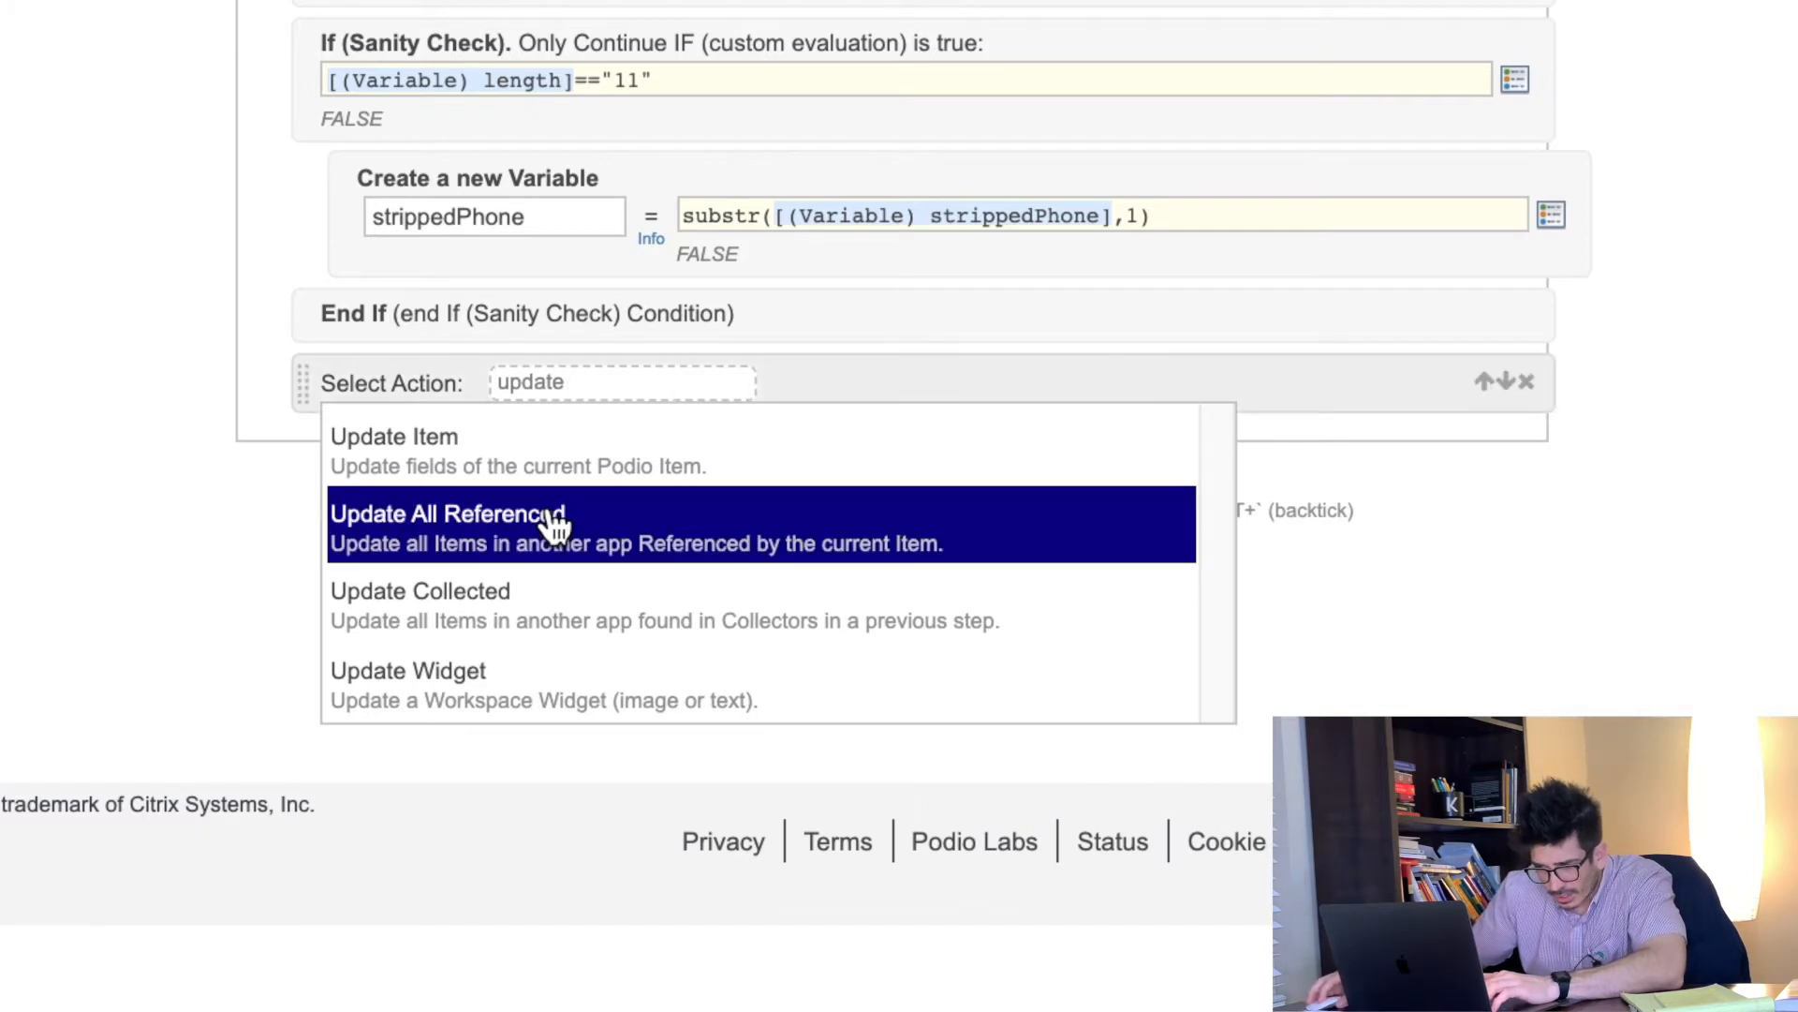
Step: Add an Update Item action setting the contact's Stripped Phone to [(Variable) strippedPhone]
{"action": "left_click", "coordinate": [410, 461]}
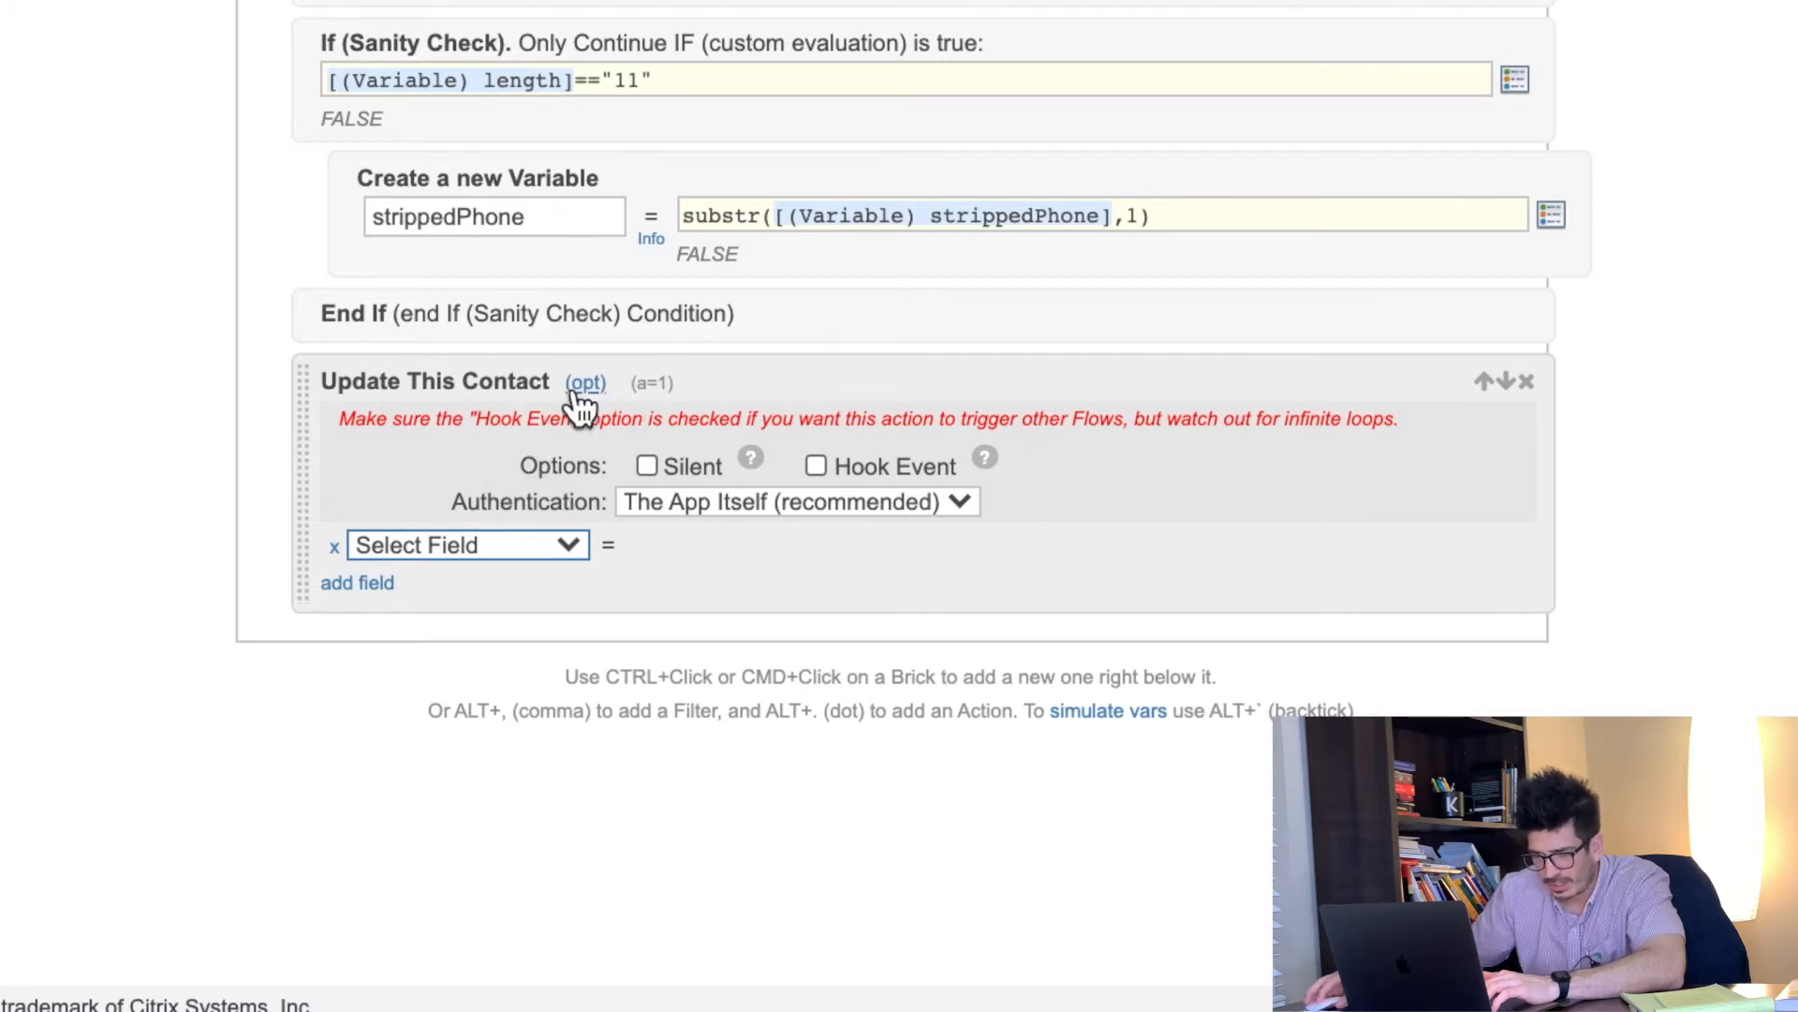
{"action": "left_click", "coordinate": [586, 385]}
{"action": "left_click", "coordinate": [586, 383]}
{"action": "left_click", "coordinate": [586, 383]}
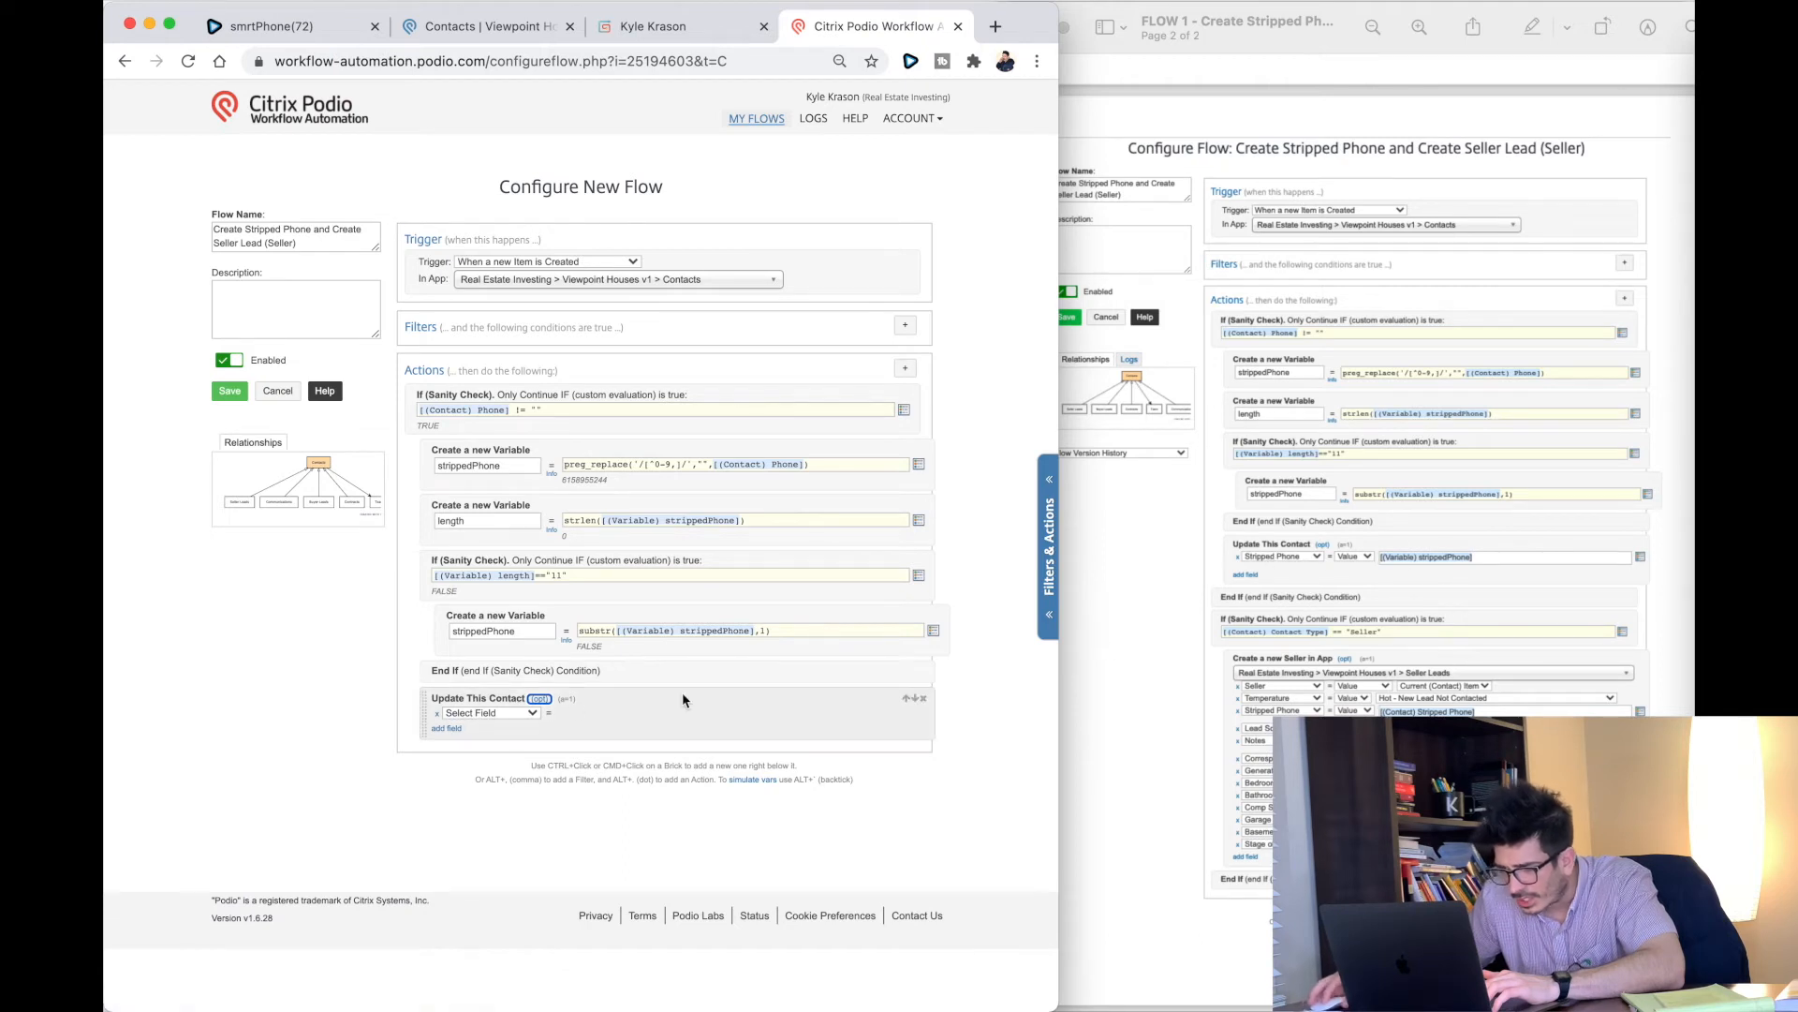
{"action": "left_click", "coordinate": [498, 713]}
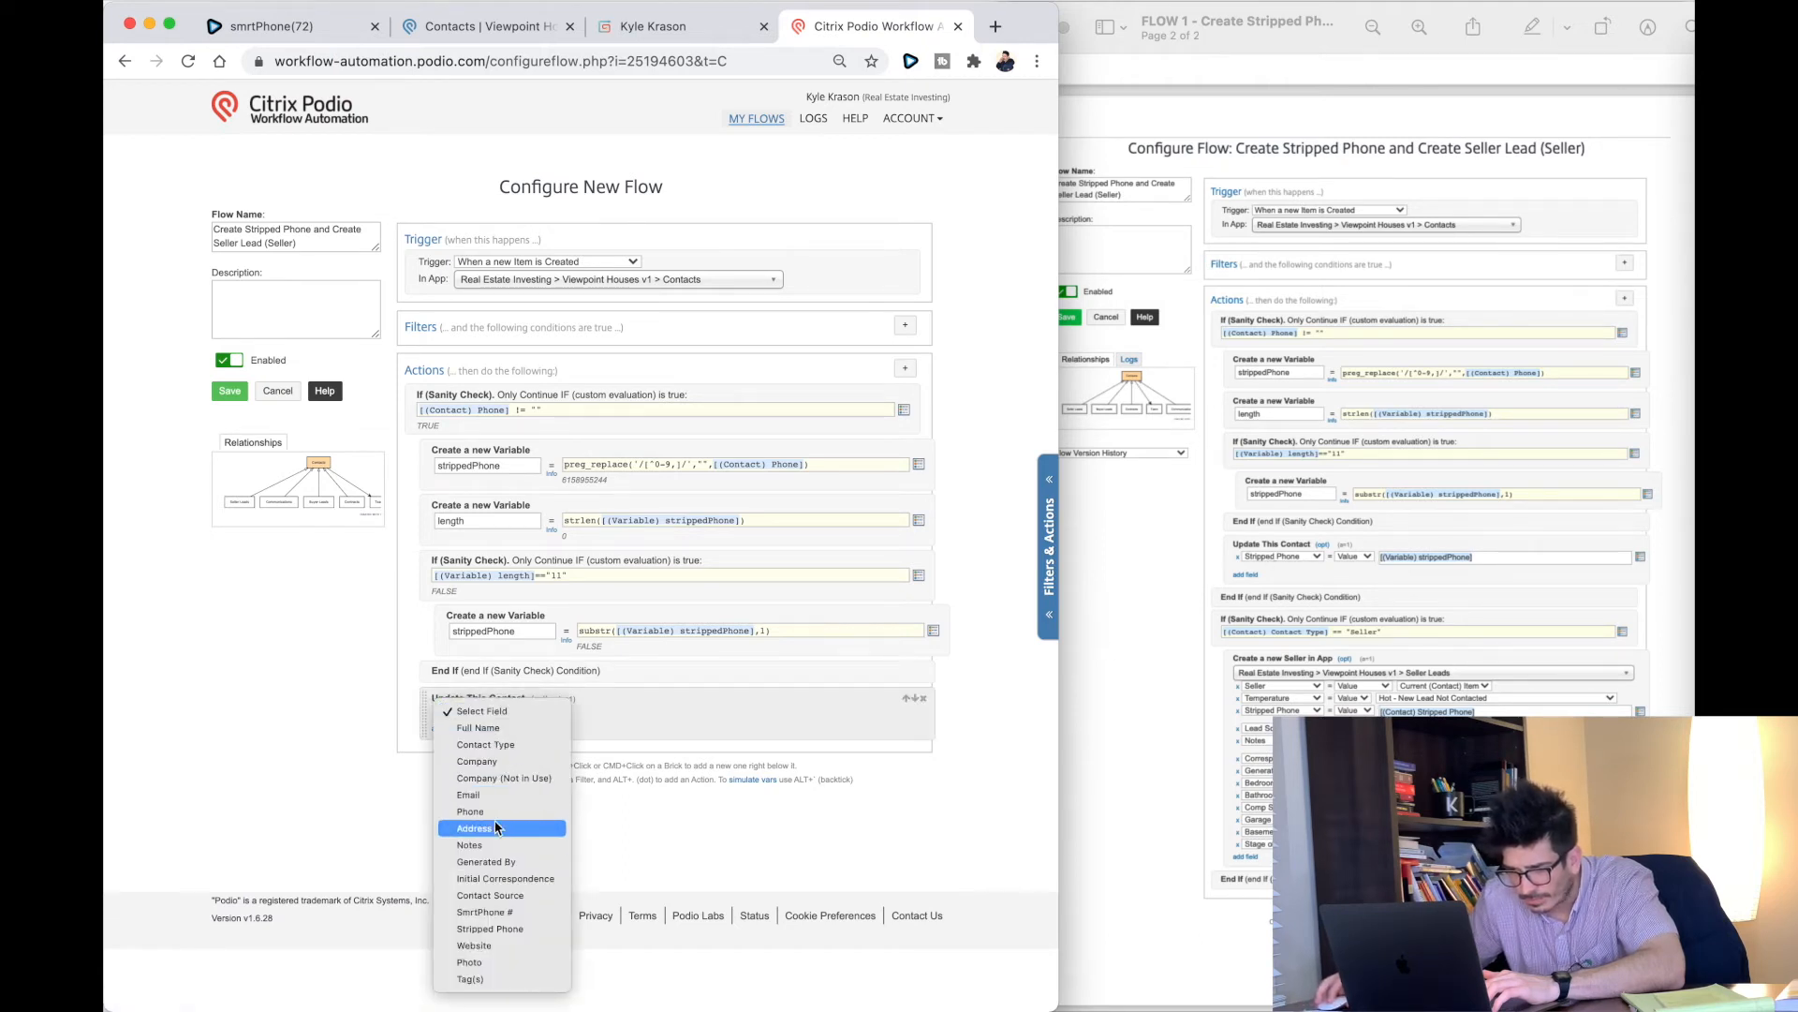
{"action": "left_click", "coordinate": [504, 928]}
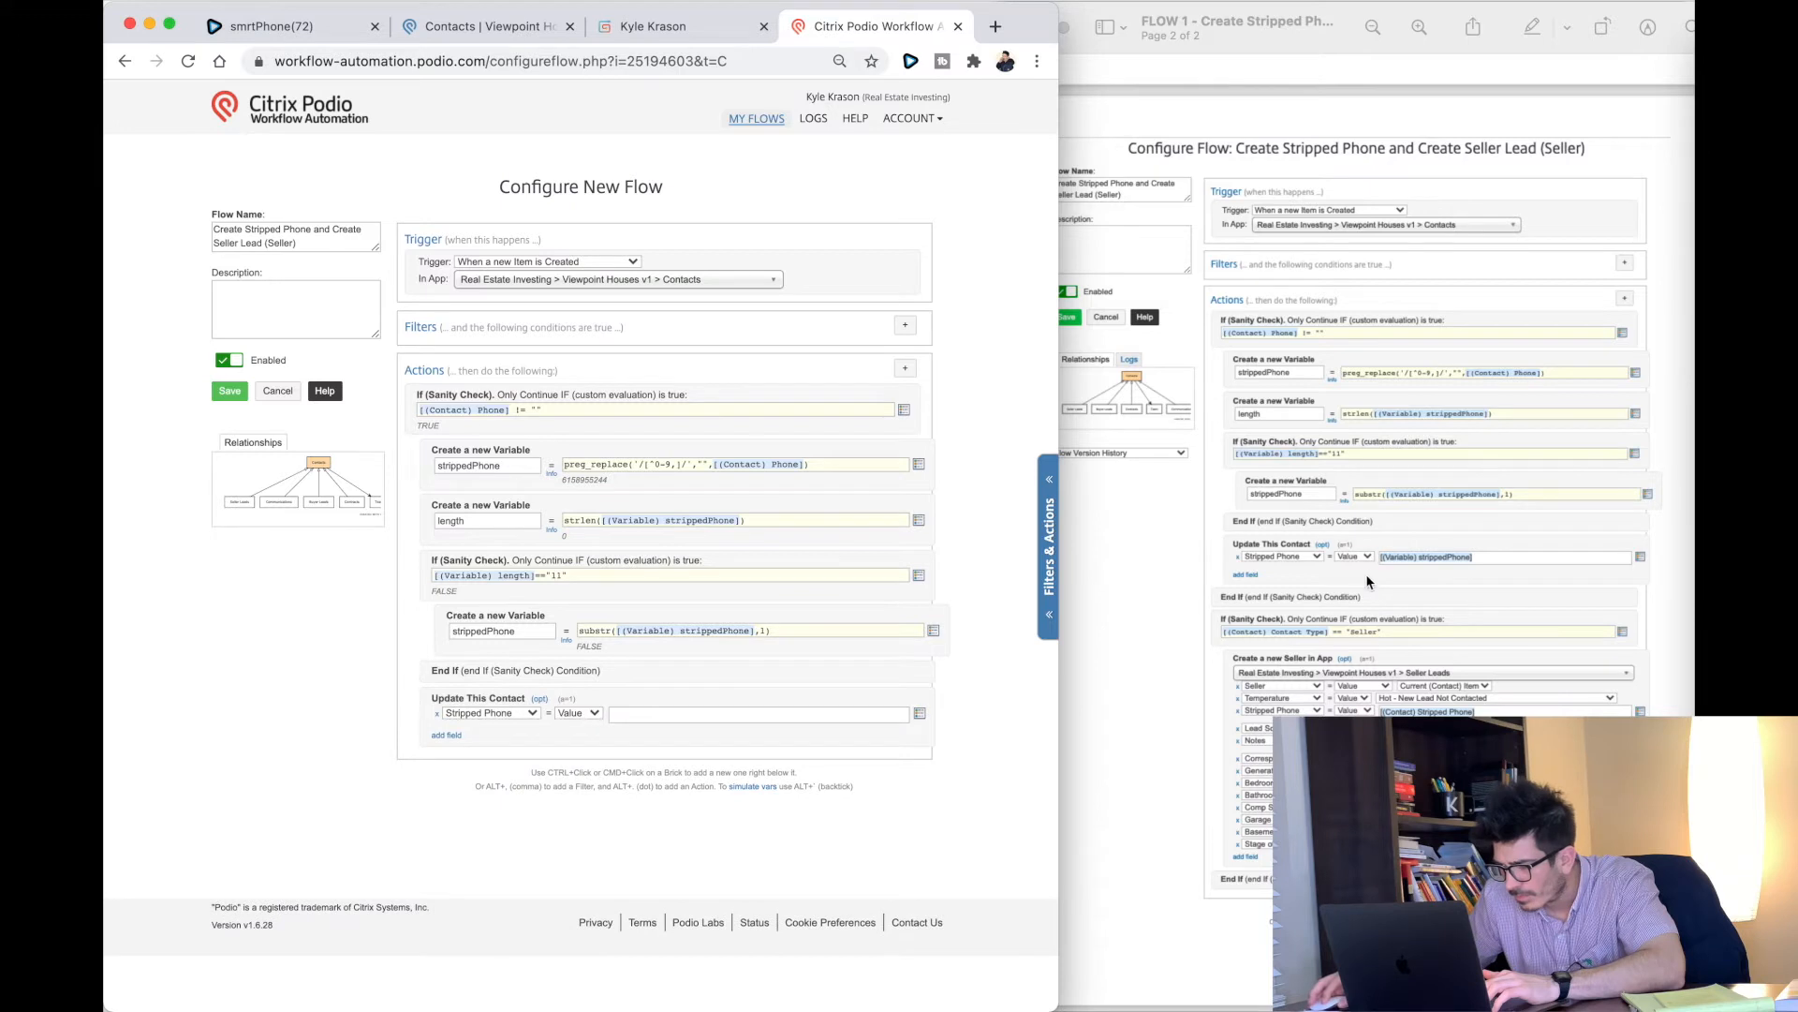
{"action": "left_click", "coordinate": [727, 718]}
{"action": "left_click", "coordinate": [920, 713]}
{"action": "type", "text": "var"}
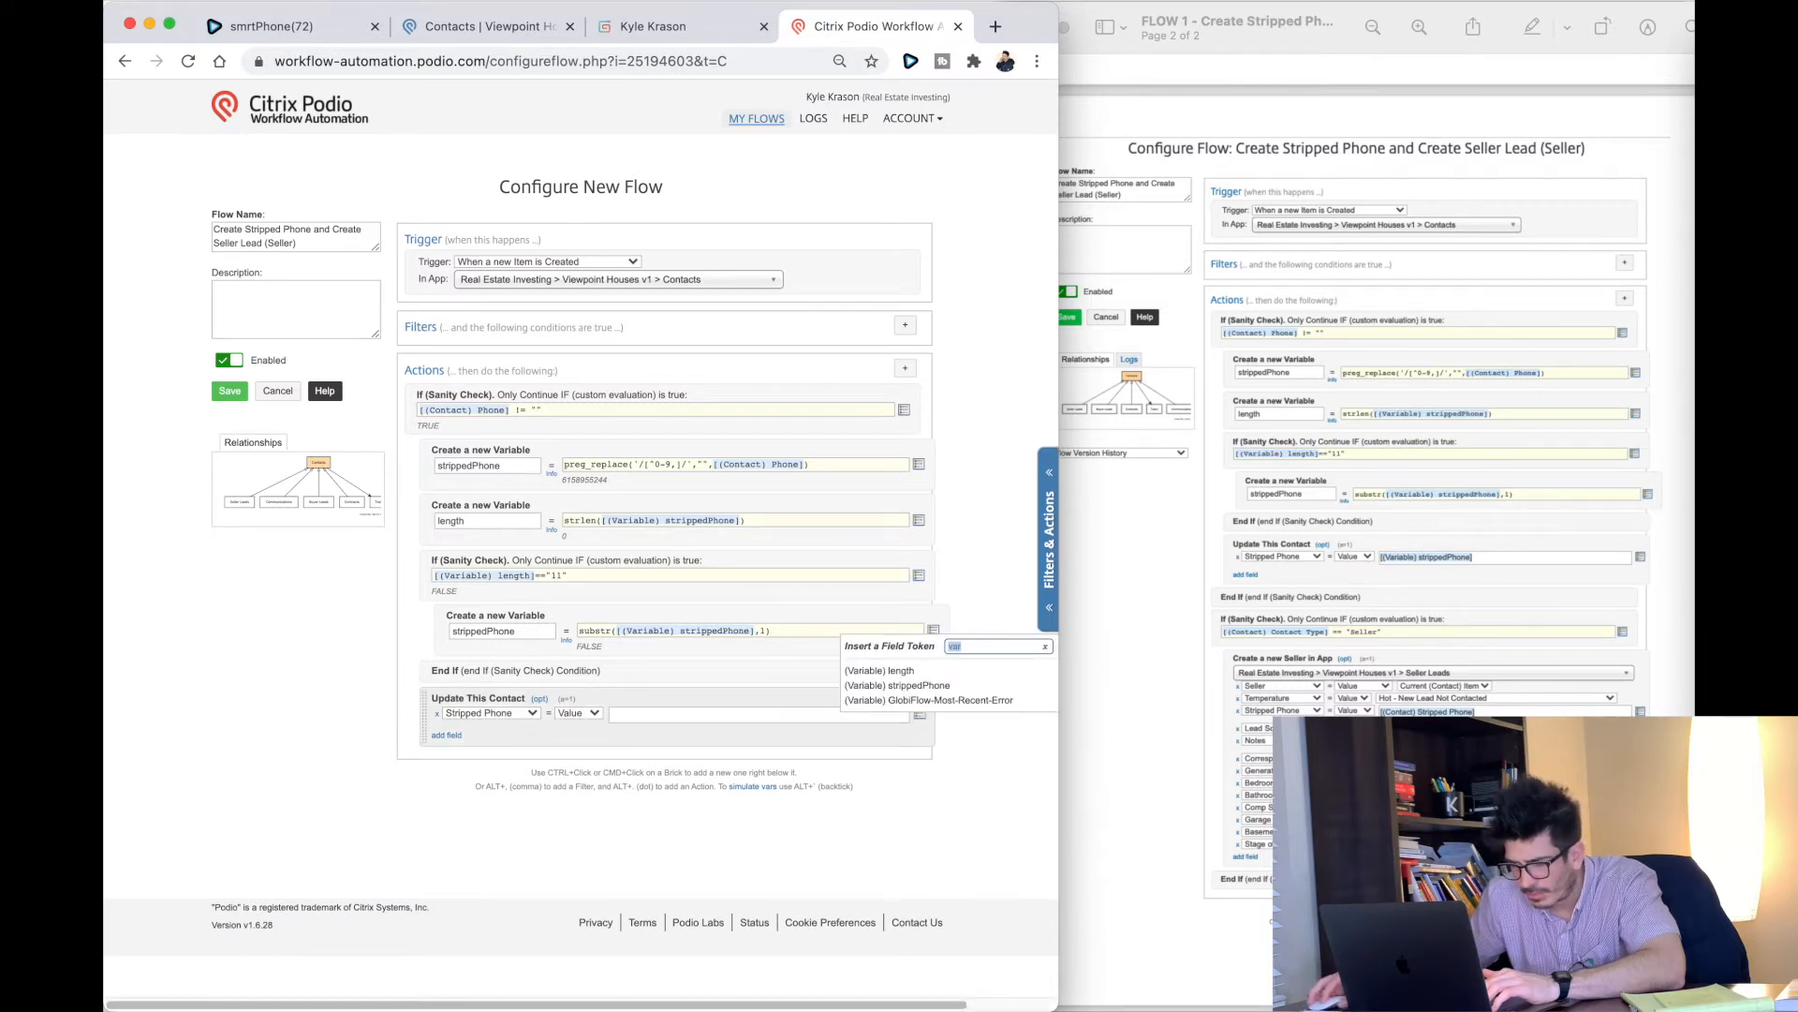
{"action": "left_click", "coordinate": [917, 688]}
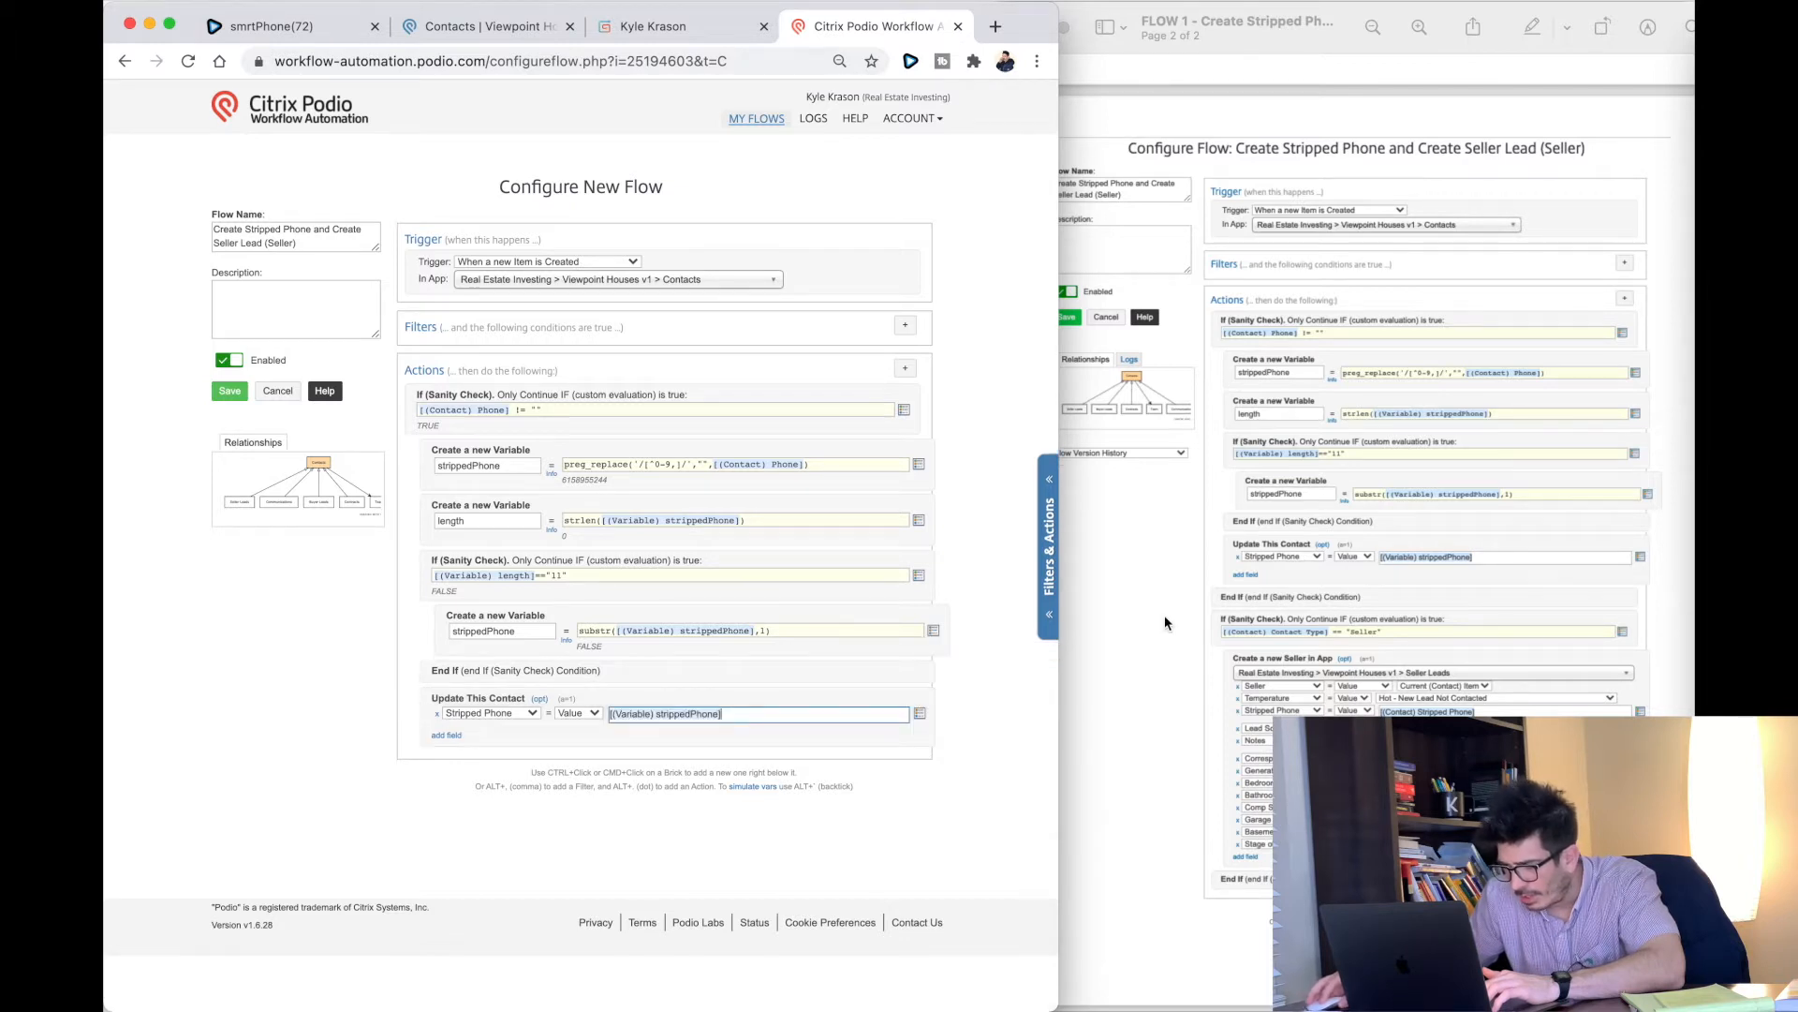
Step: Add an End If closing the first sanity check
{"action": "left_click", "coordinate": [905, 368]}
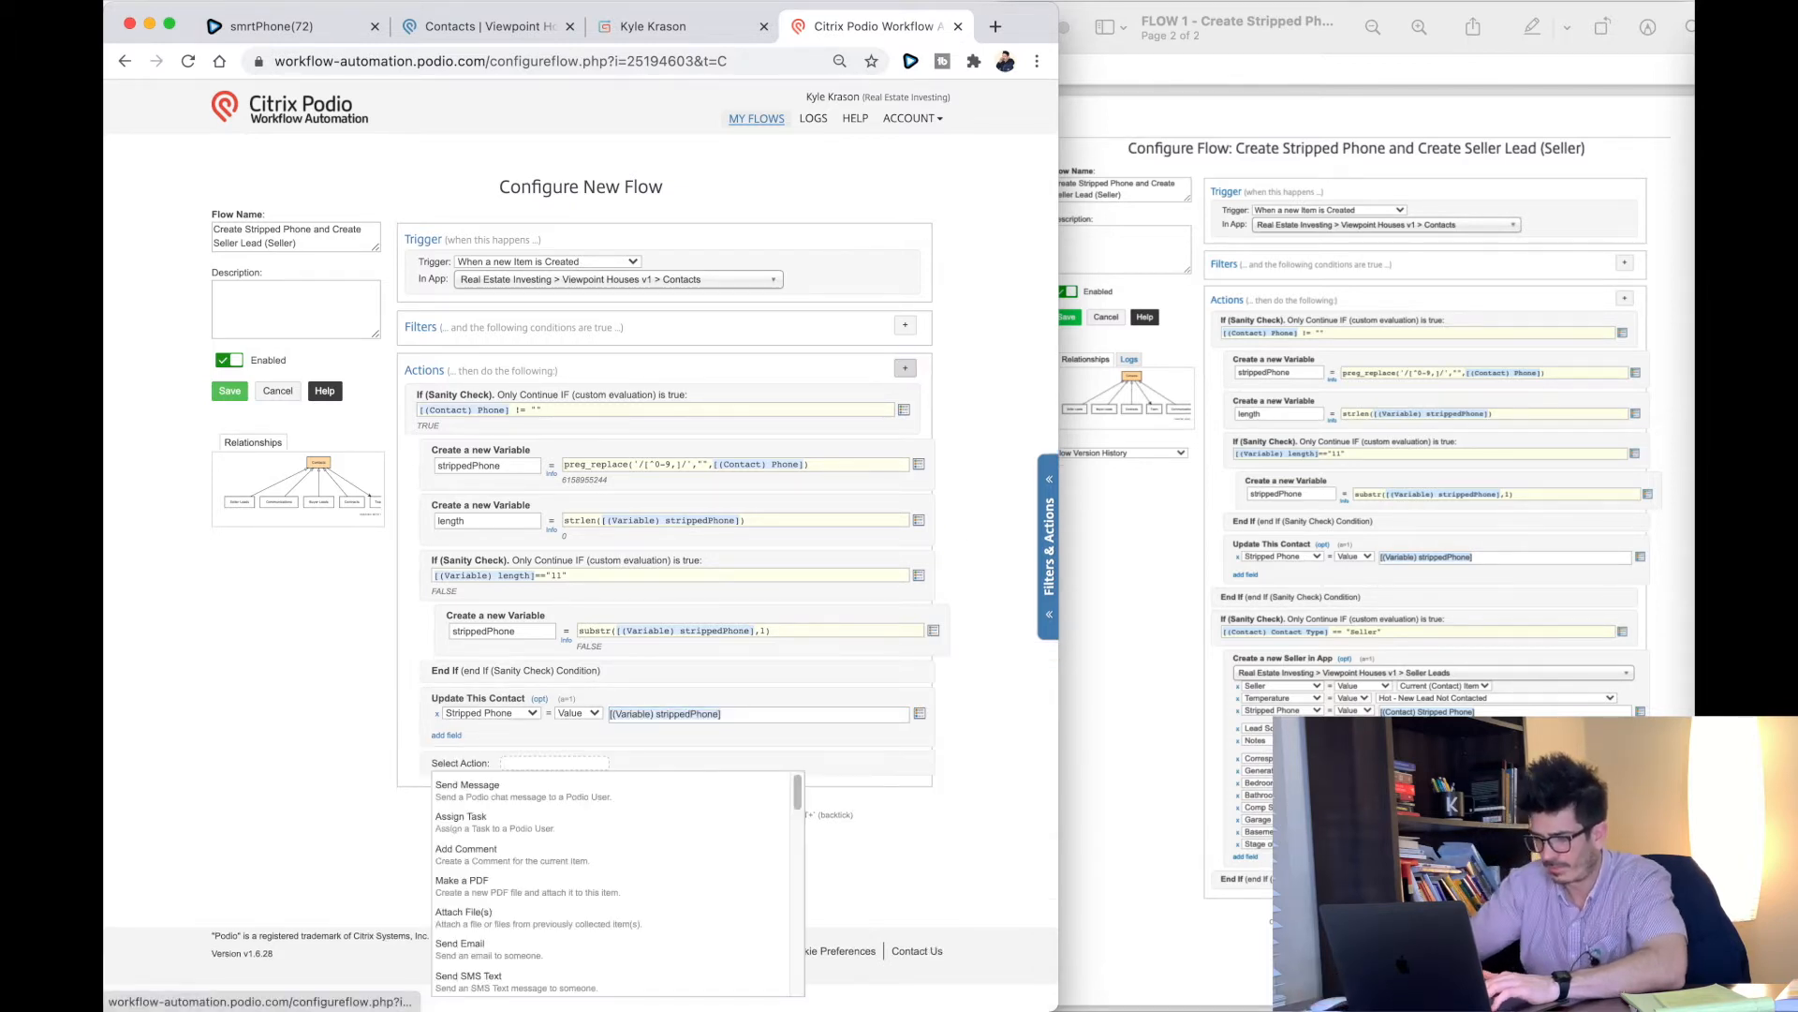
{"action": "type", "text": "end"}
{"action": "left_click", "coordinate": [525, 885]}
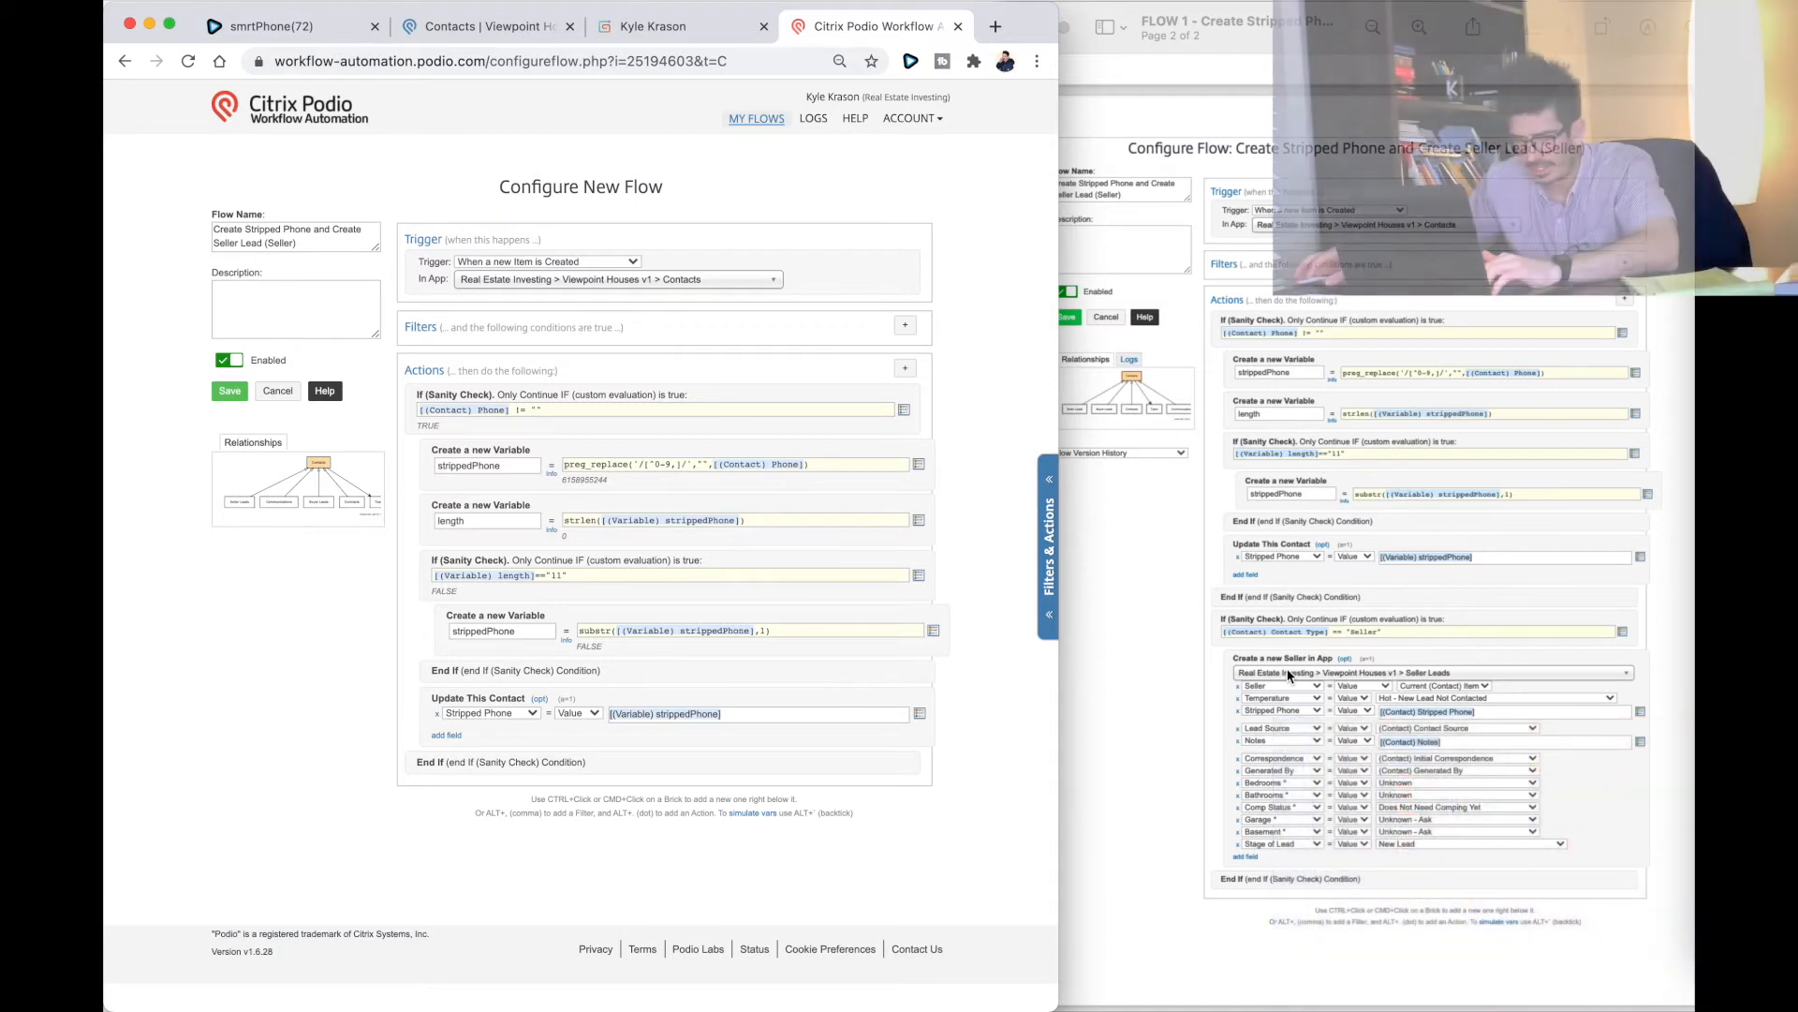
Step: Add a sanity check [(Contact) Contact Type] == "Seller", then filter actions for 'create'
{"action": "left_click", "coordinate": [905, 371]}
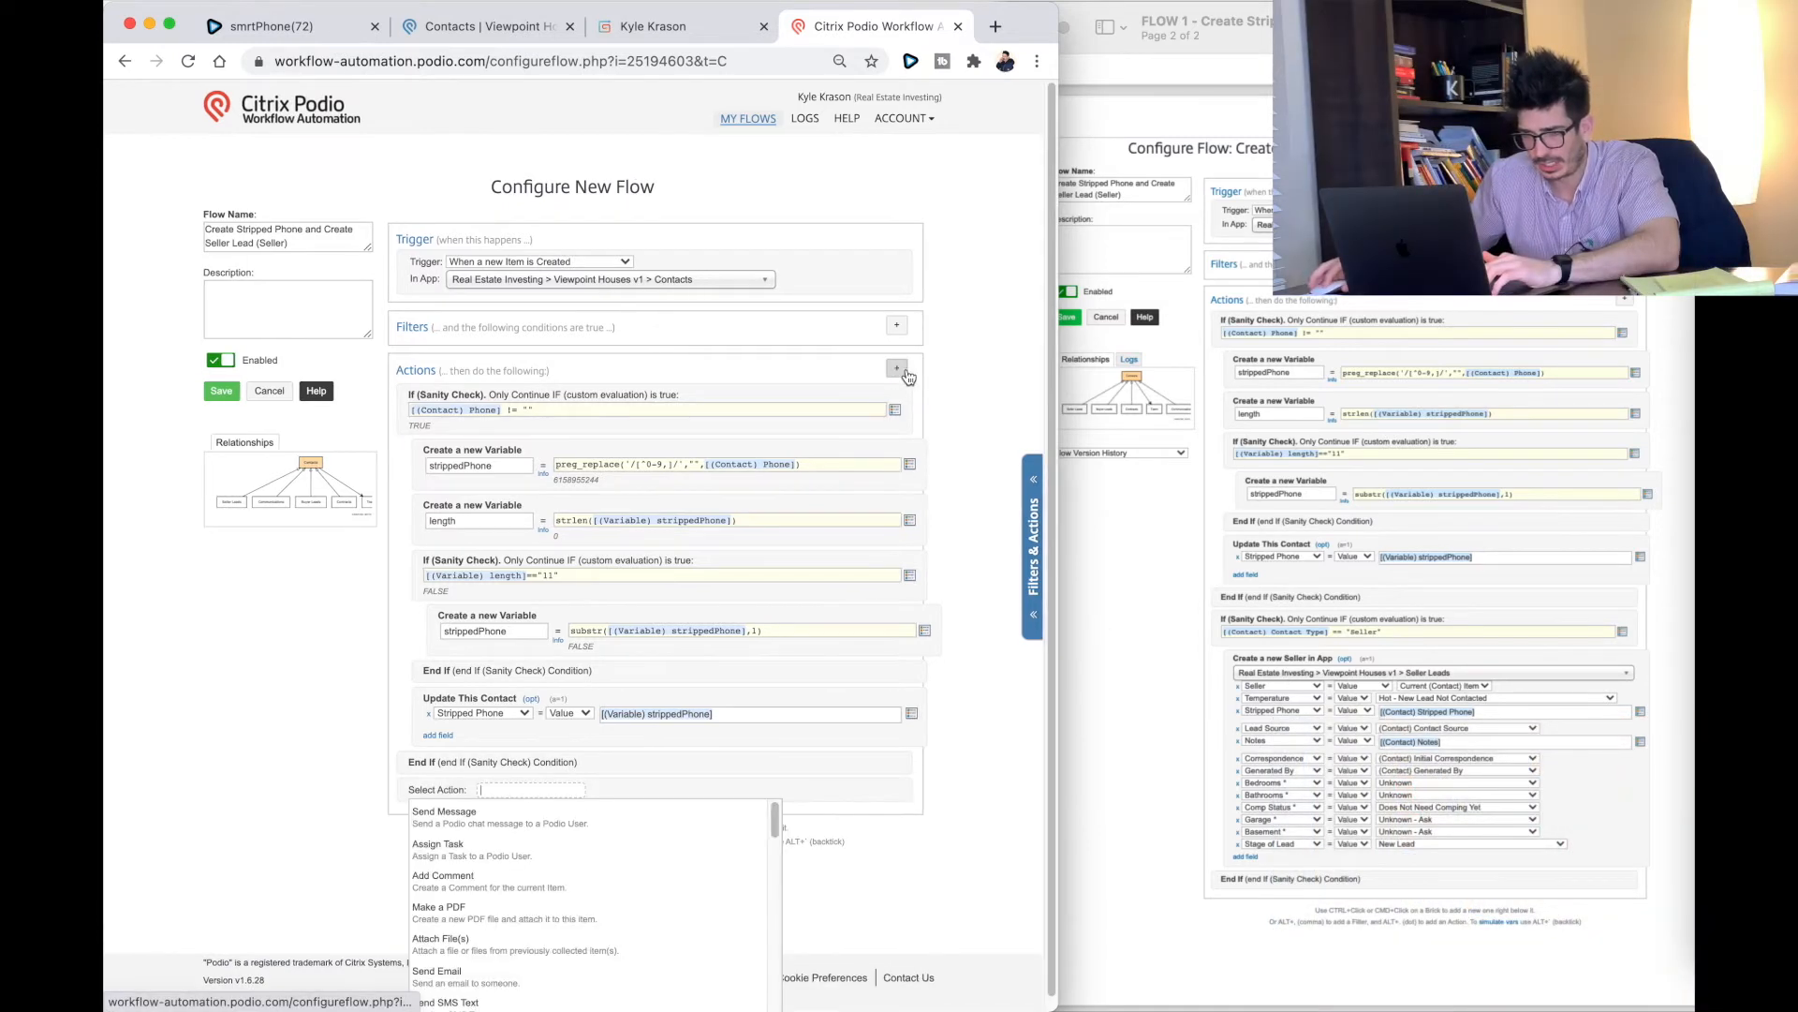
{"action": "type", "text": "sant"}
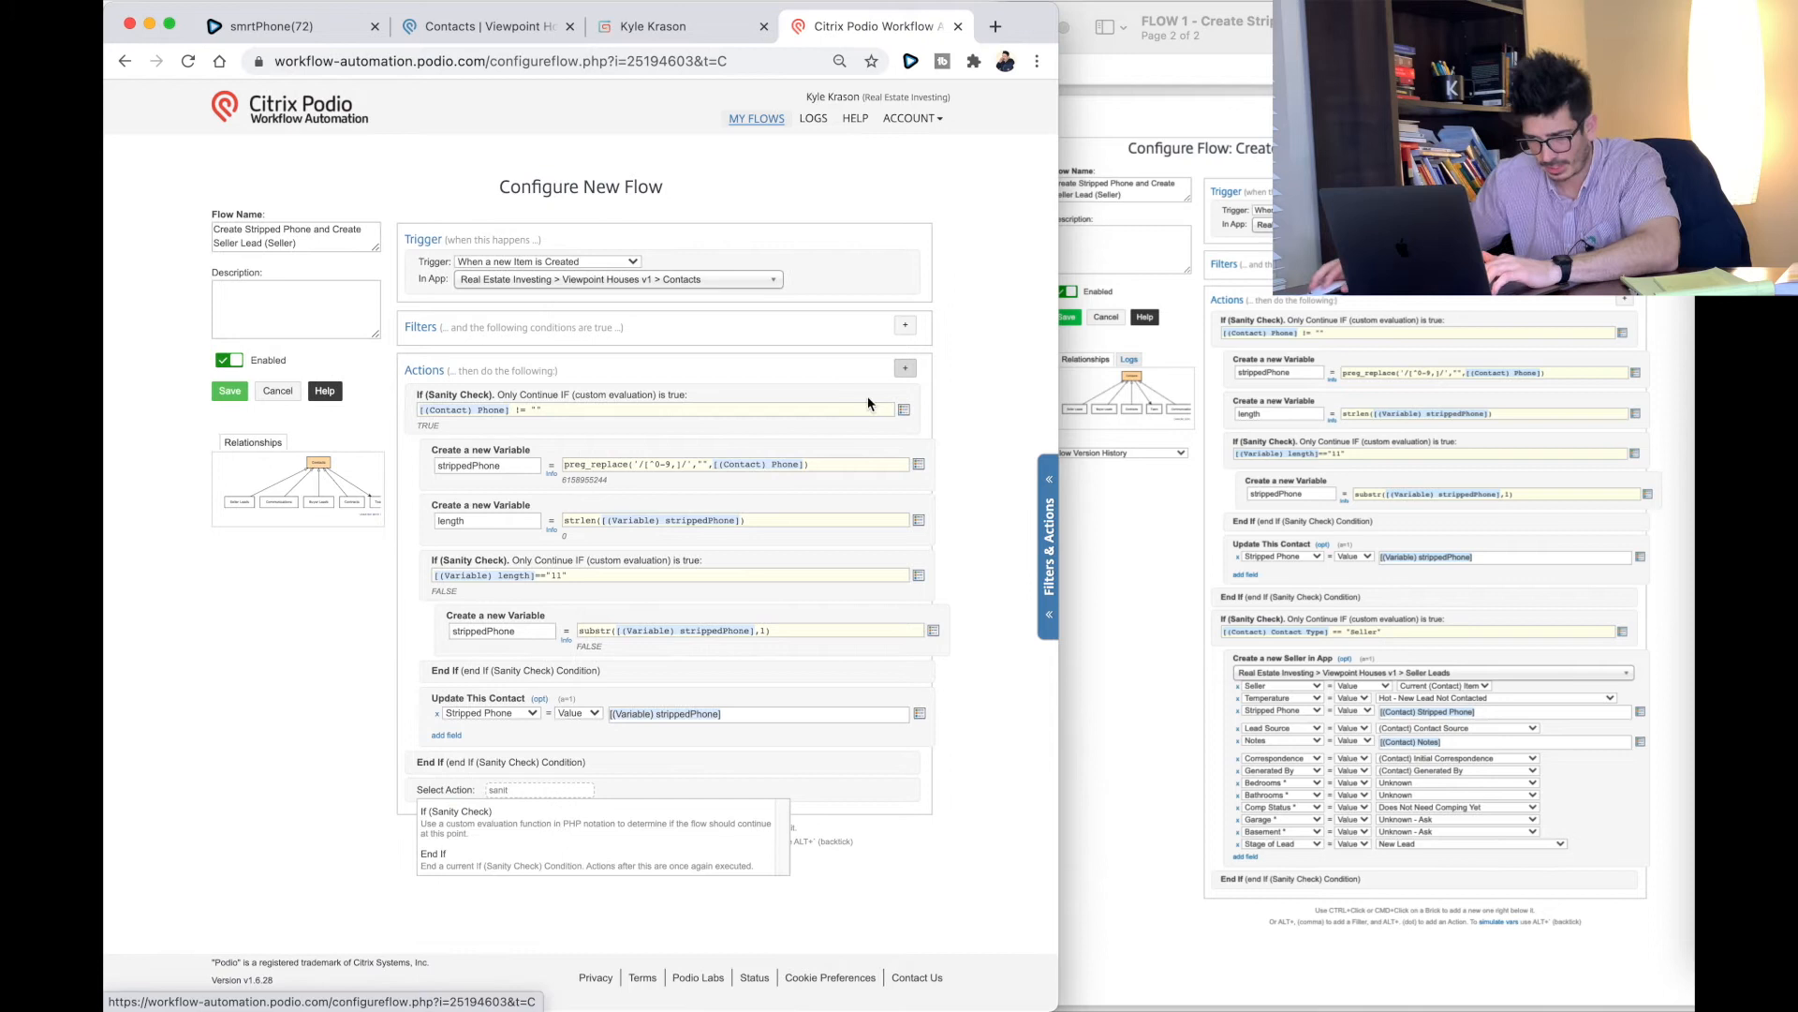
{"action": "left_click", "coordinate": [548, 813]}
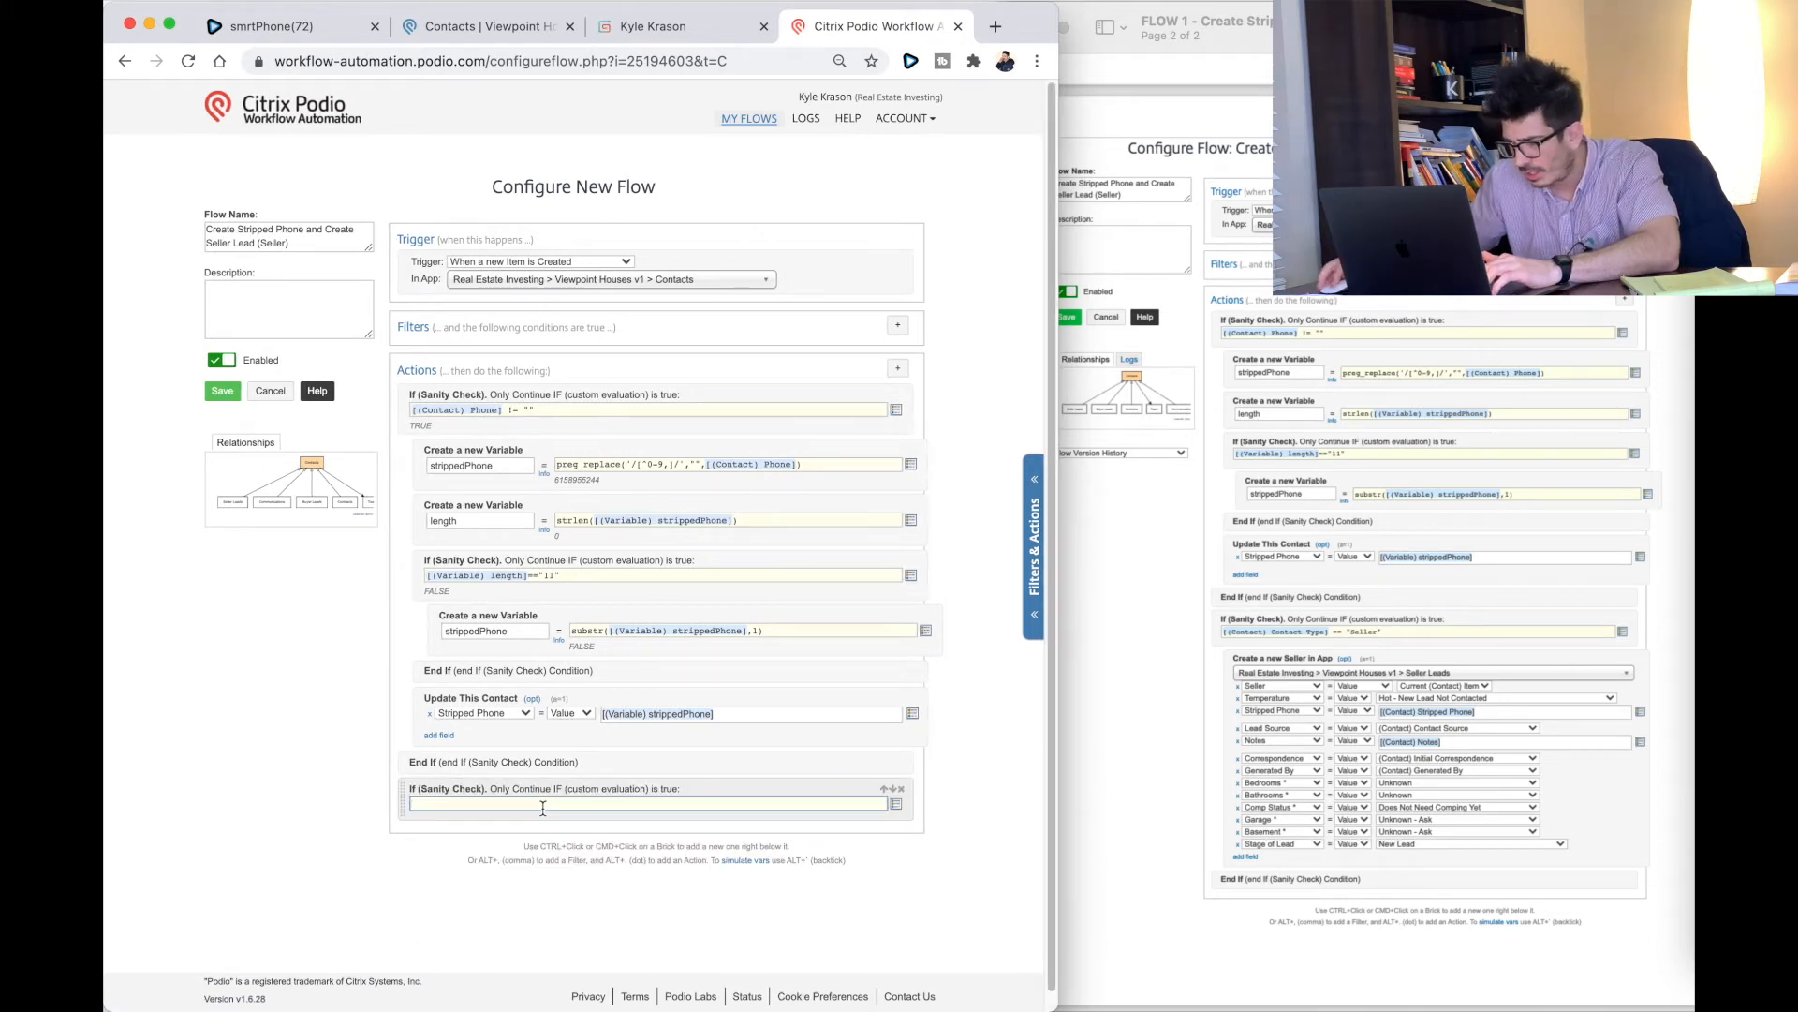
{"action": "left_click", "coordinate": [896, 804]}
{"action": "type", "text": "c"}
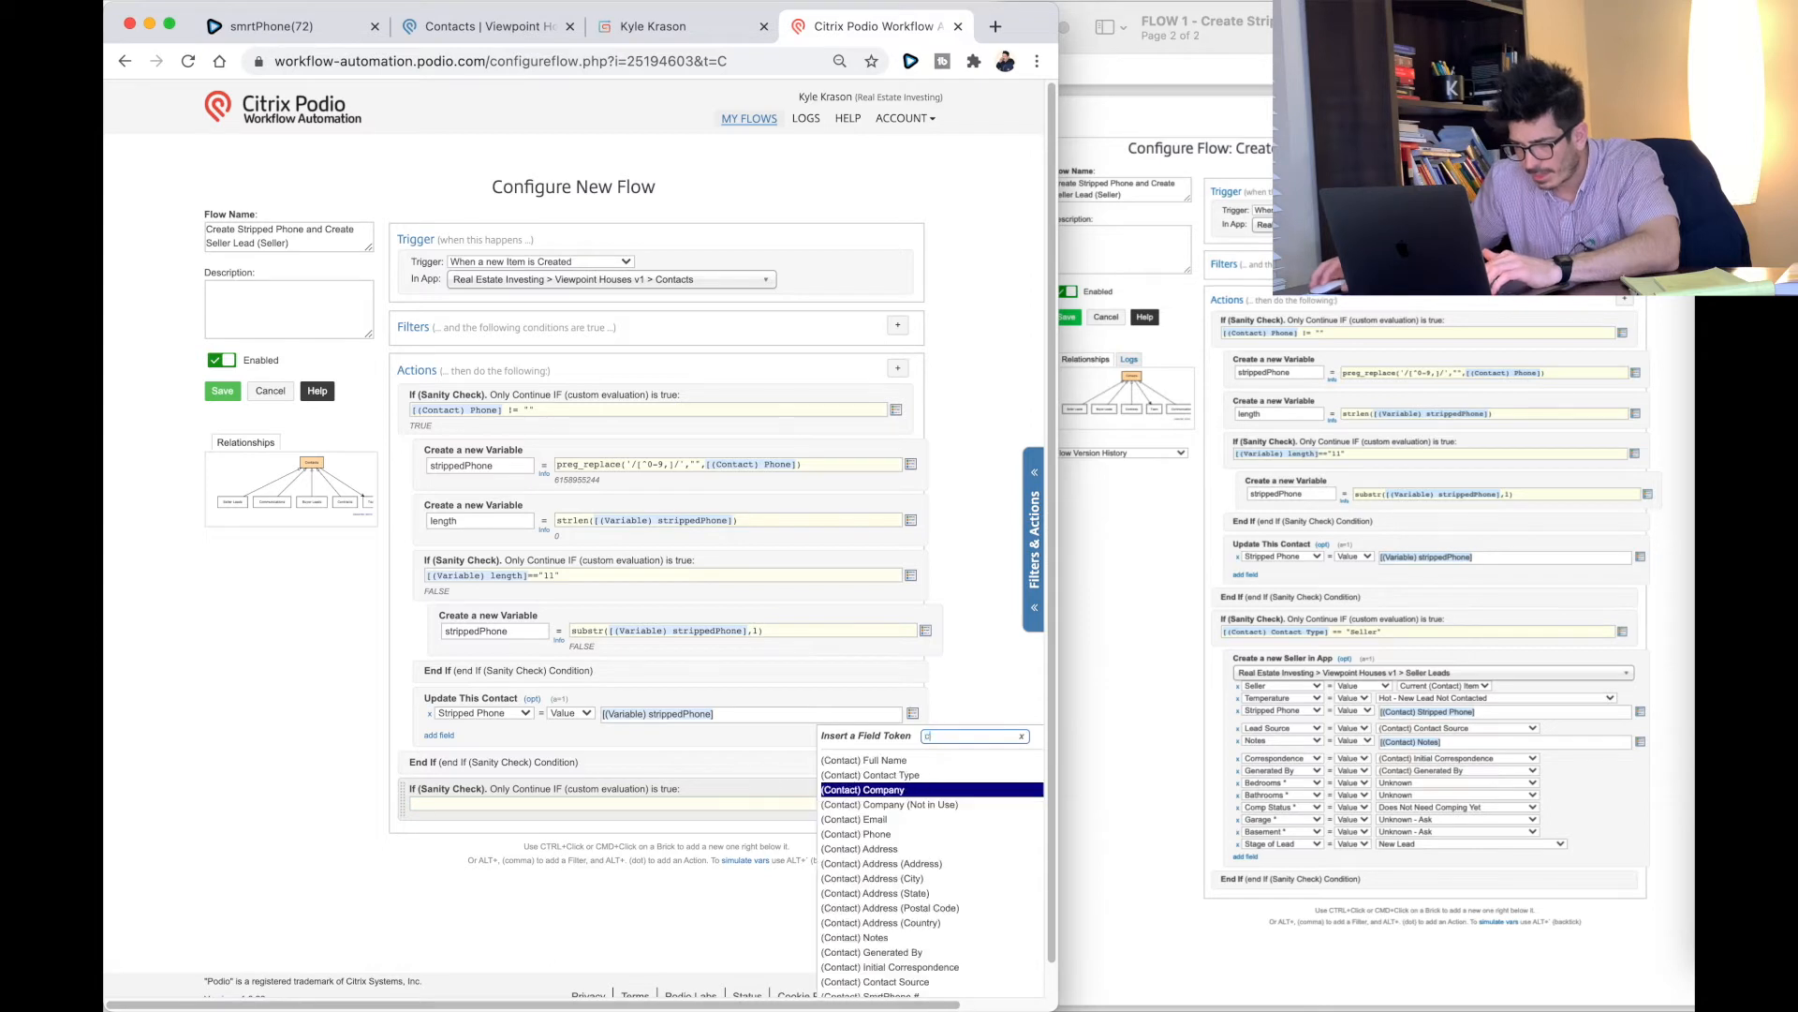
{"action": "type", "text": "t) Contac"}
{"action": "left_click", "coordinate": [884, 775]}
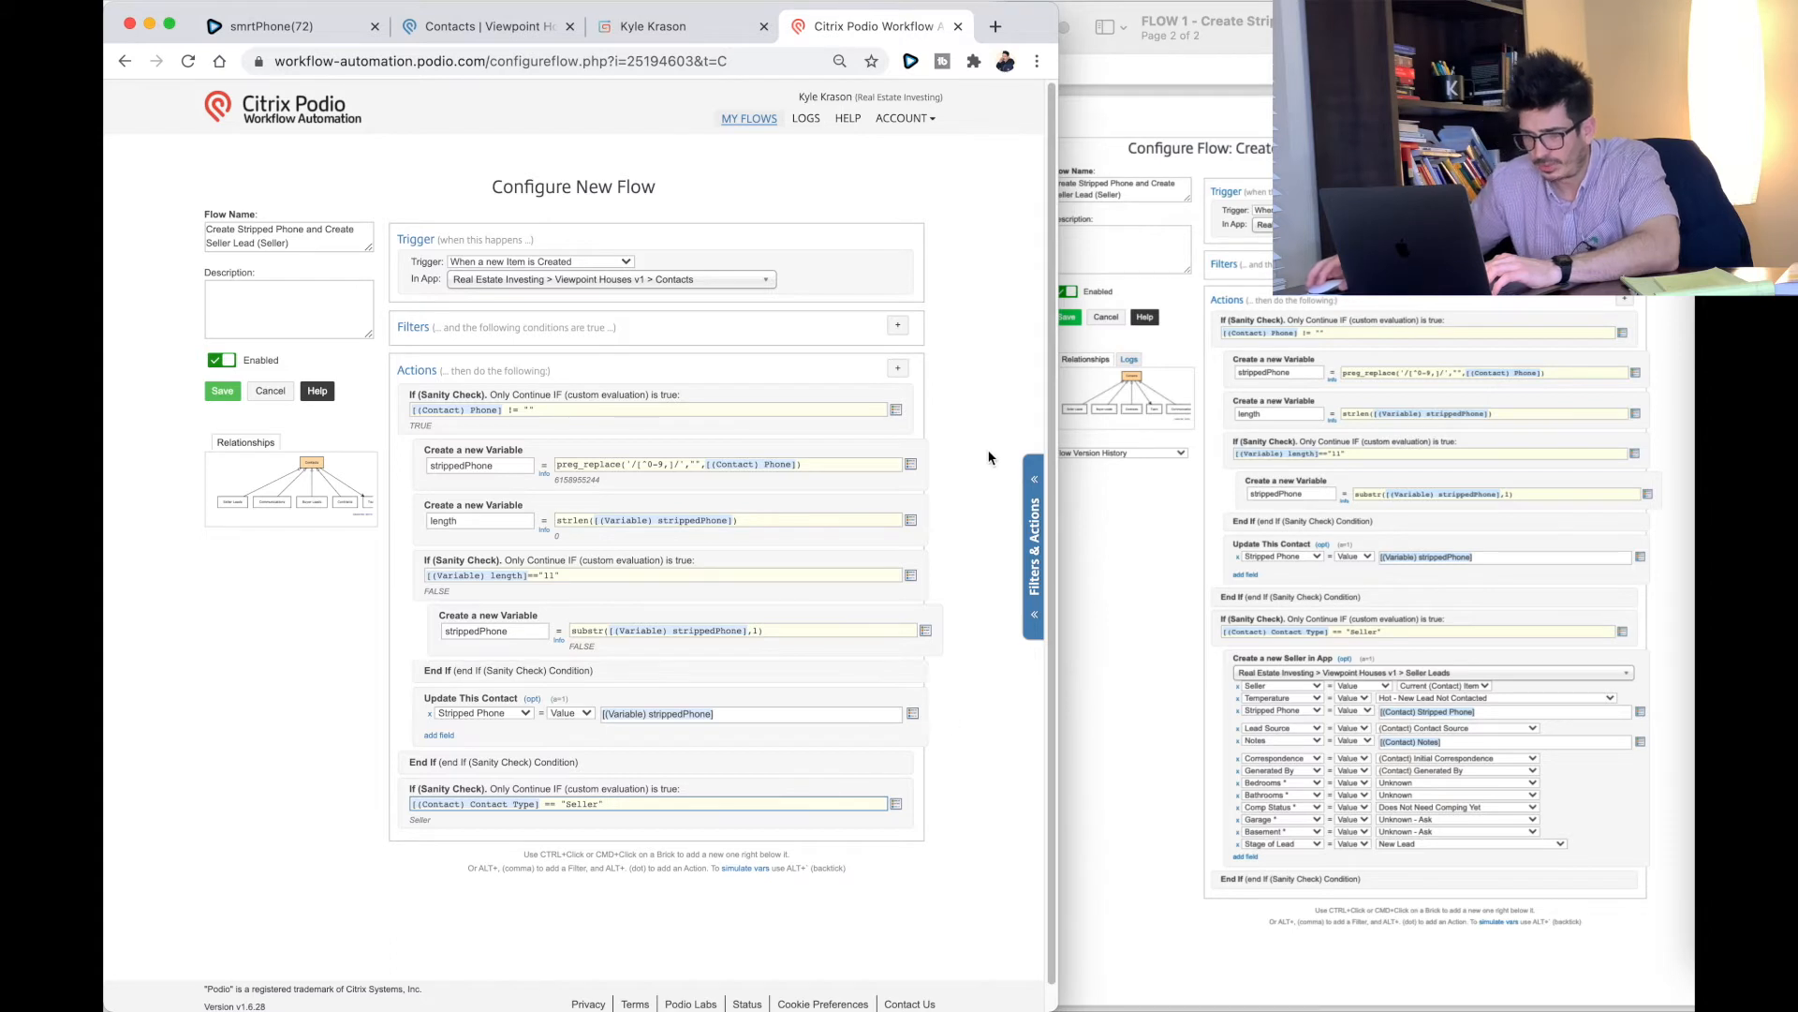
{"action": "left_click", "coordinate": [898, 371]}
{"action": "type", "text": "create"}
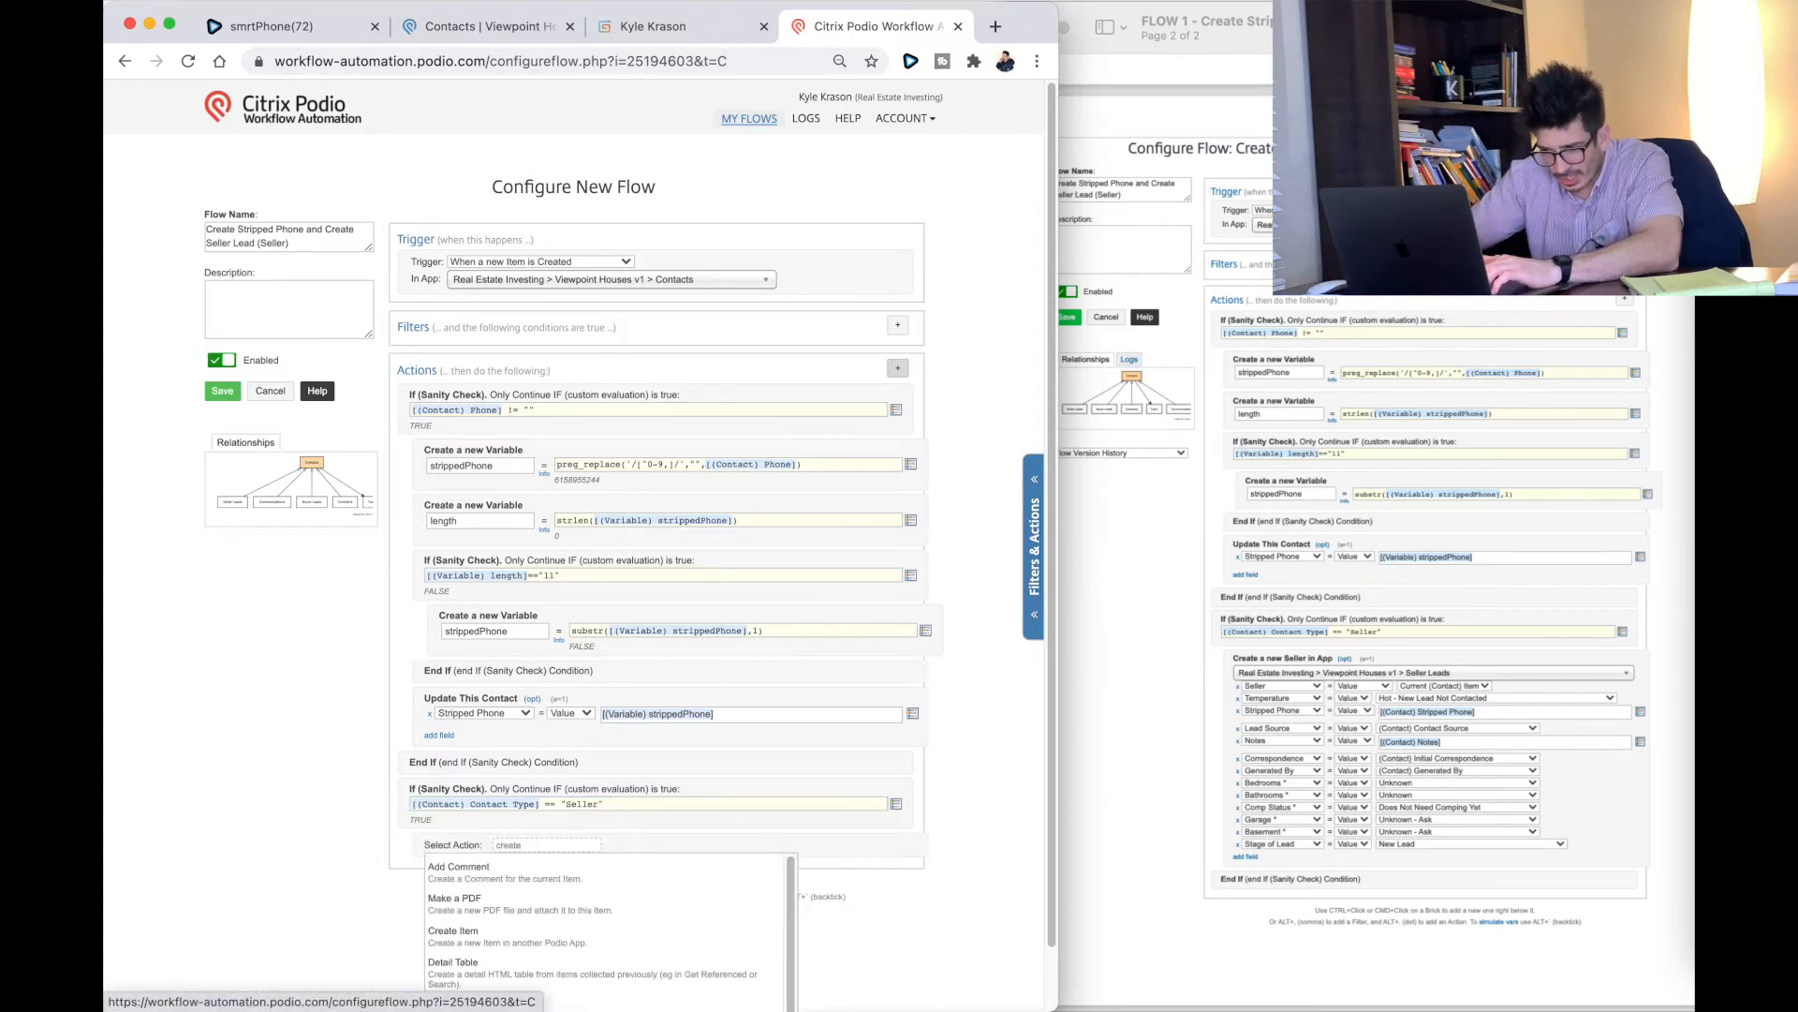
Step: Add a Create Item action targeting Viewpoint Houses v1 > Seller Leads
{"action": "left_click", "coordinate": [459, 940]}
{"action": "left_click", "coordinate": [478, 863]}
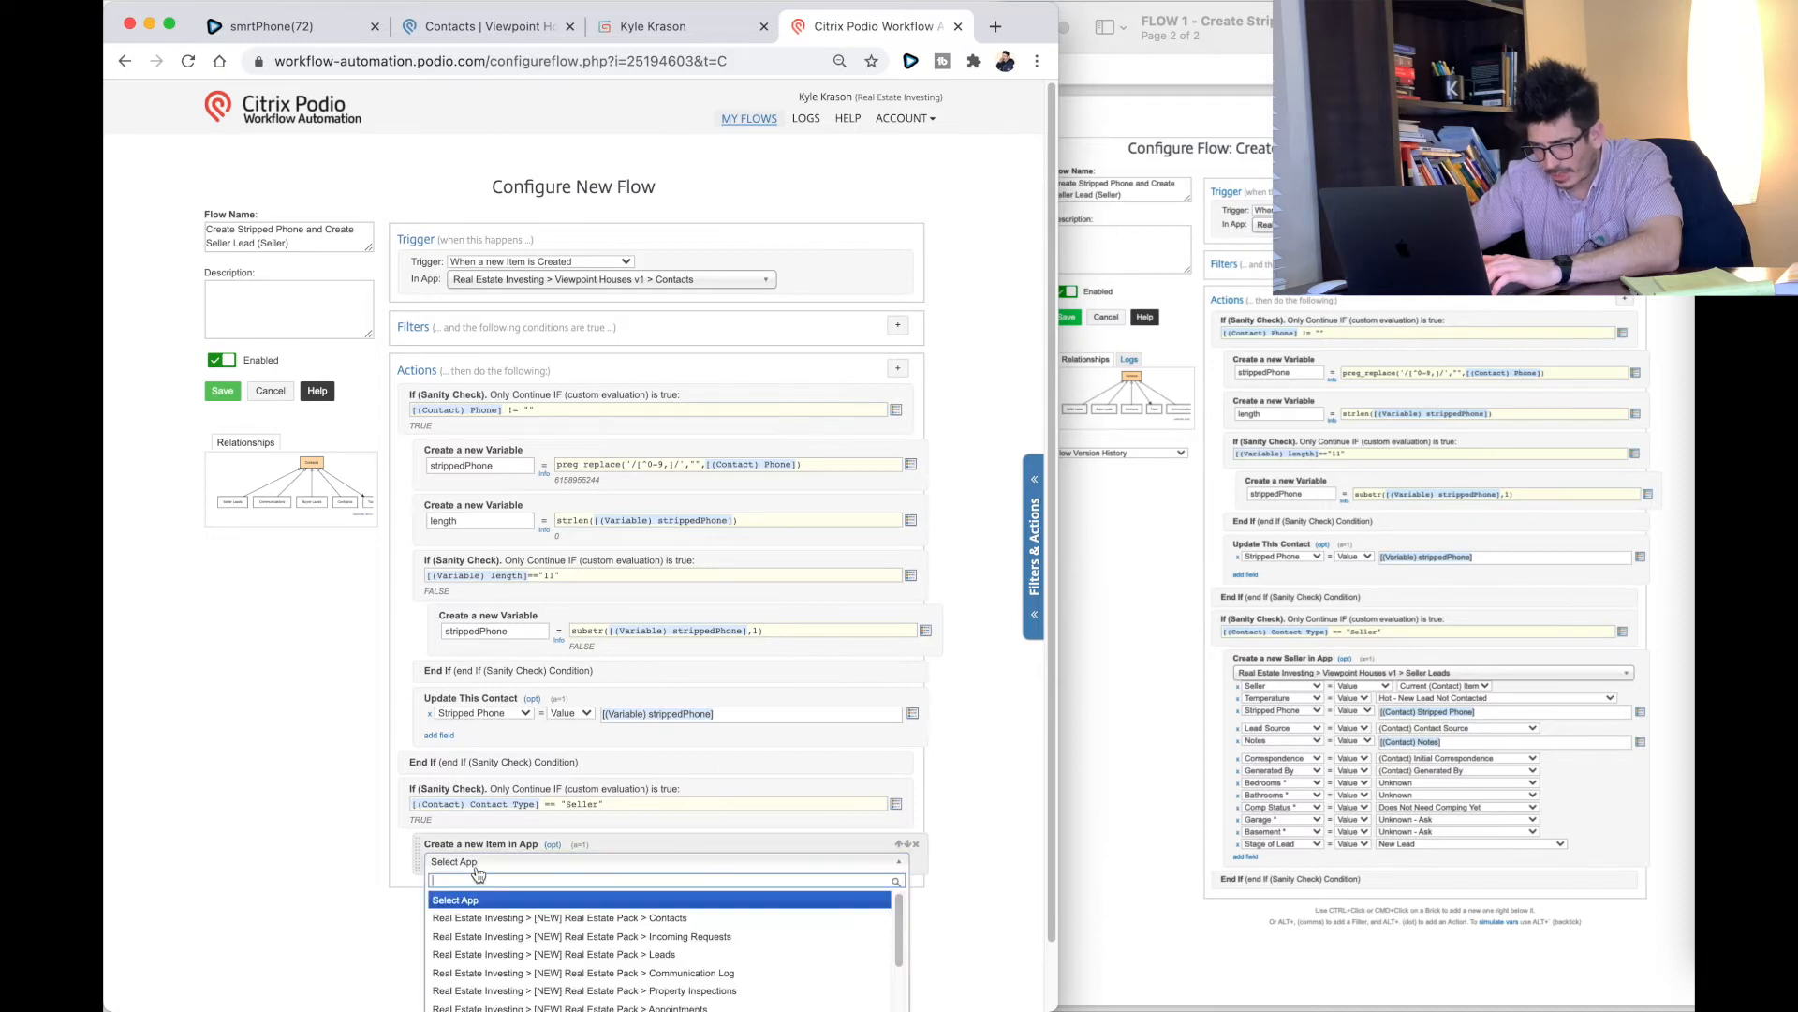
{"action": "scroll", "coordinate": [532, 923], "scroll_direction": "down", "scroll_amount": 2}
{"action": "scroll", "coordinate": [531, 923], "scroll_direction": "up", "scroll_amount": 2}
{"action": "scroll", "coordinate": [531, 923], "scroll_direction": "up", "scroll_amount": 1}
{"action": "scroll", "coordinate": [531, 922], "scroll_direction": "down", "scroll_amount": 3}
{"action": "scroll", "coordinate": [403, 913], "scroll_direction": "down", "scroll_amount": 1}
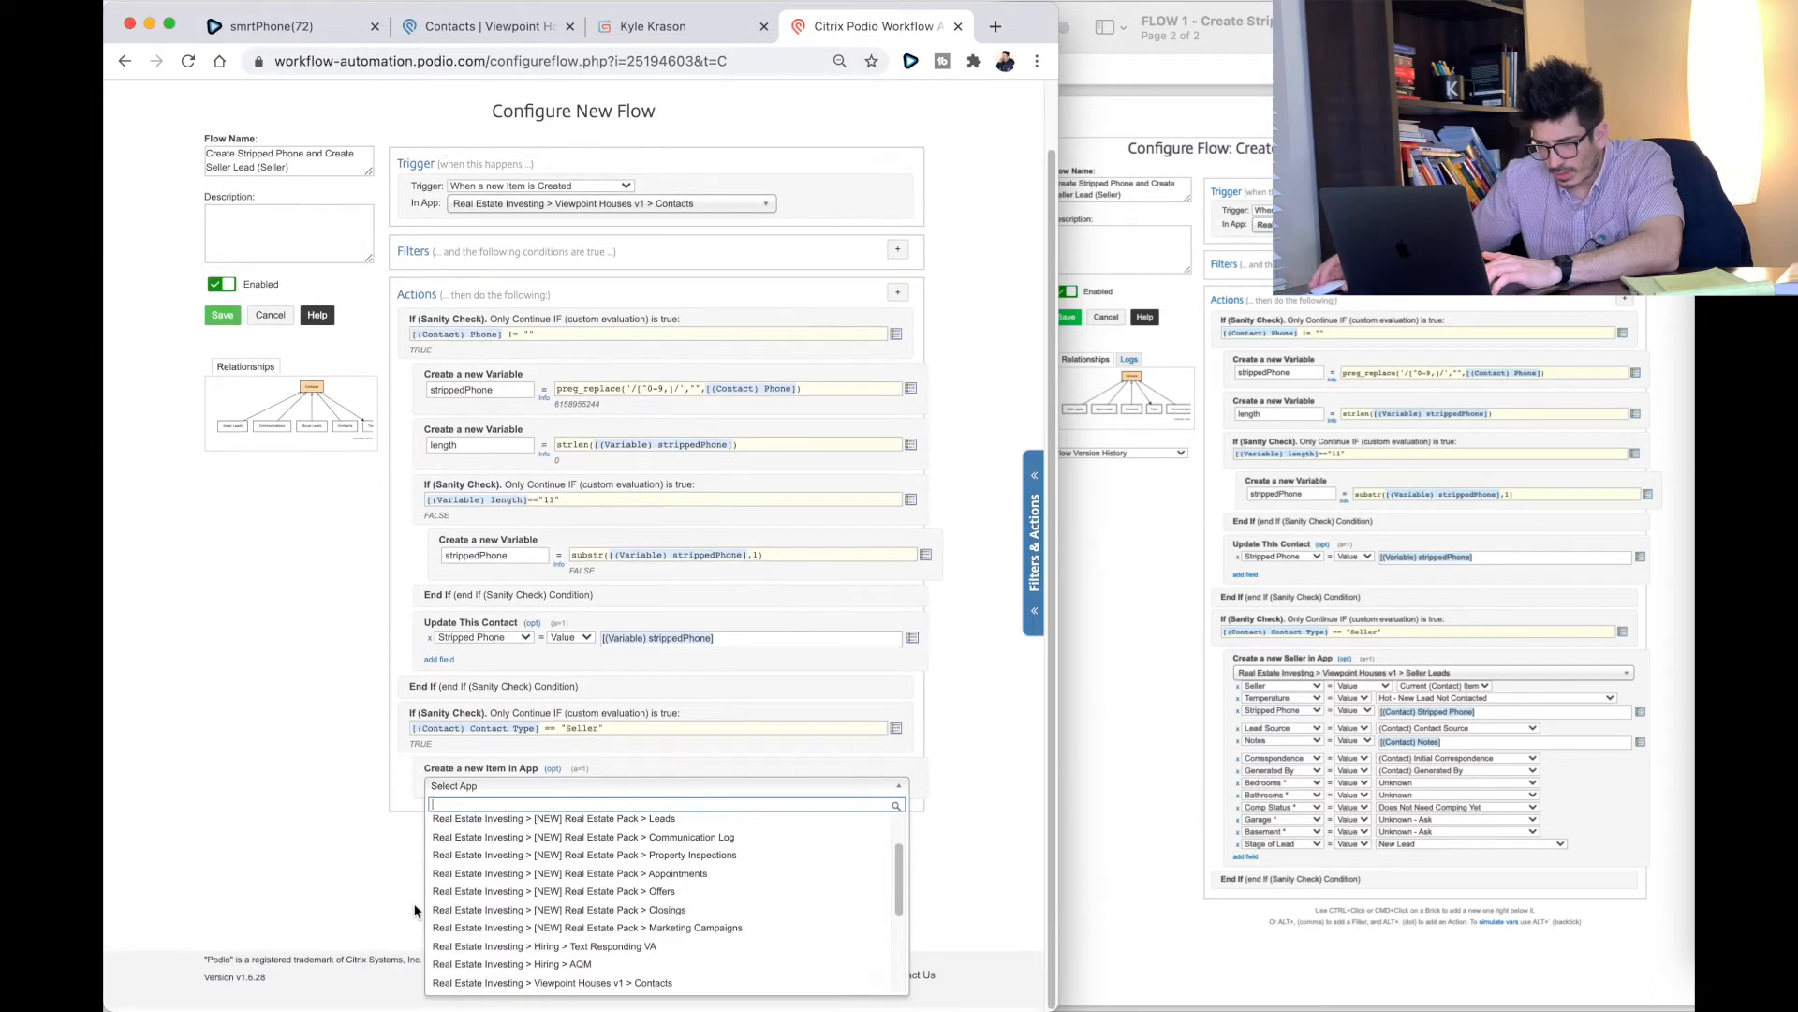
{"action": "scroll", "coordinate": [562, 914], "scroll_direction": "down", "scroll_amount": 3}
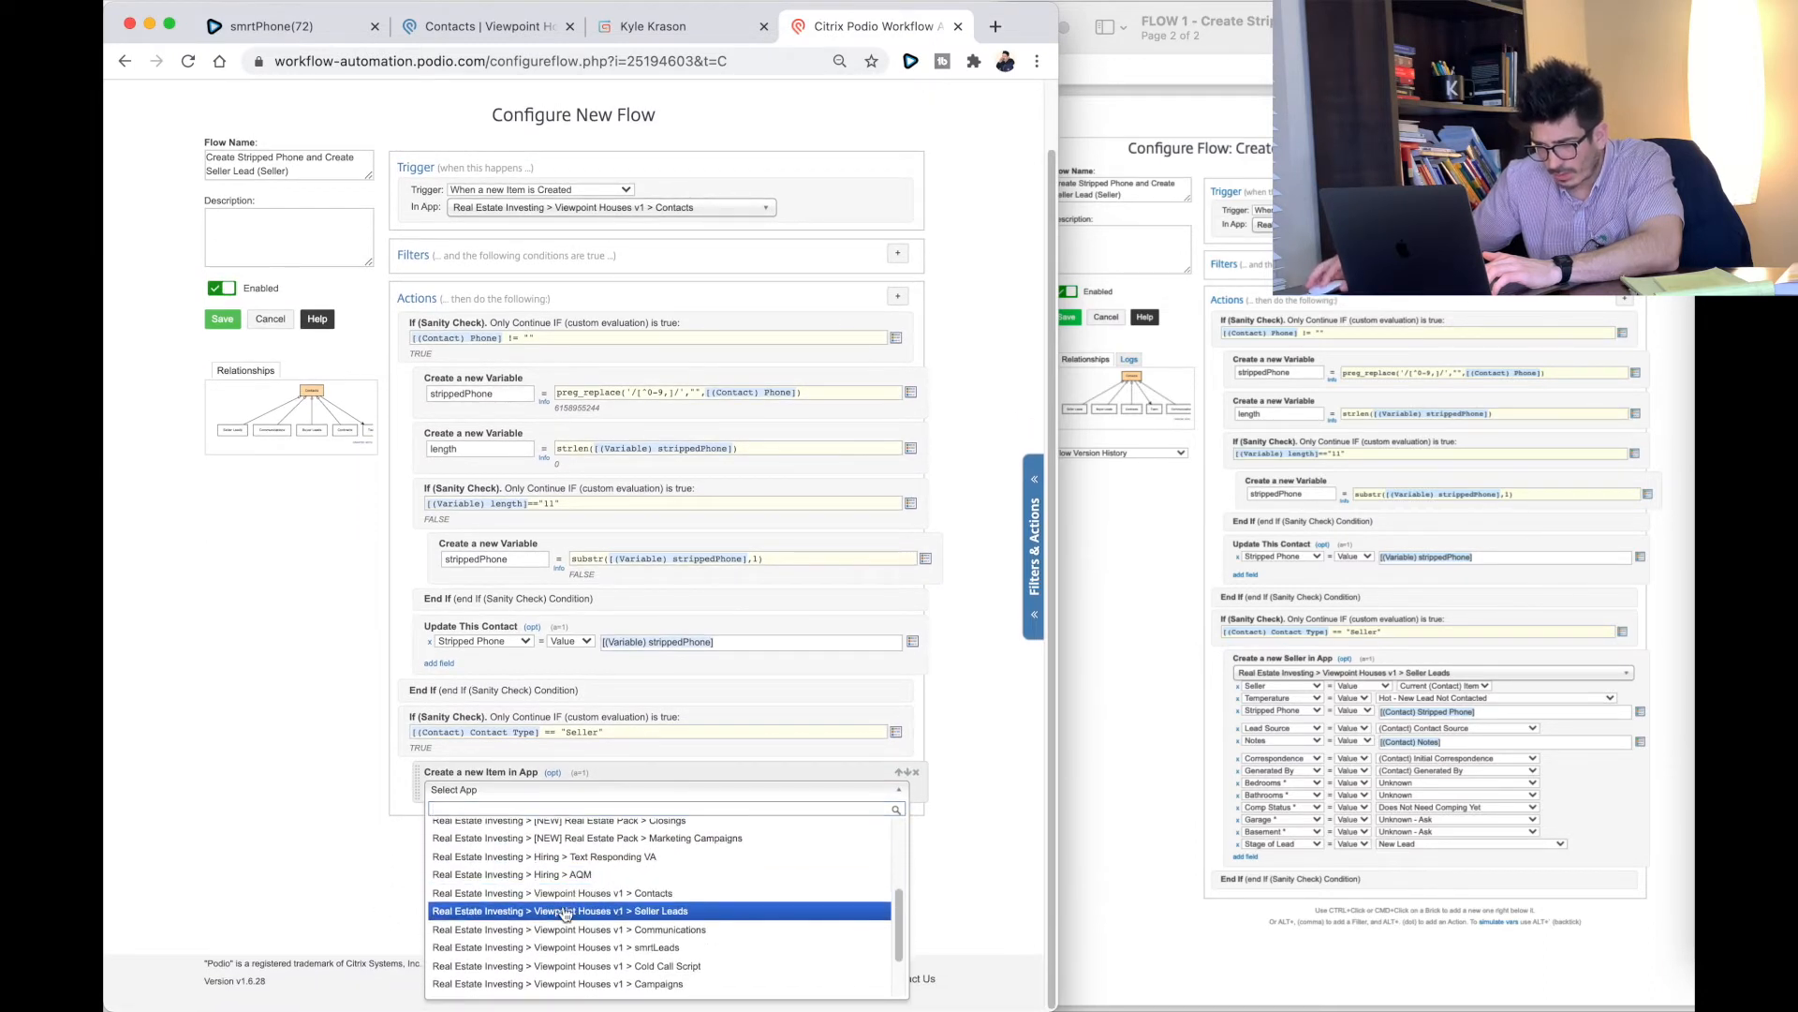
{"action": "left_click", "coordinate": [565, 911]}
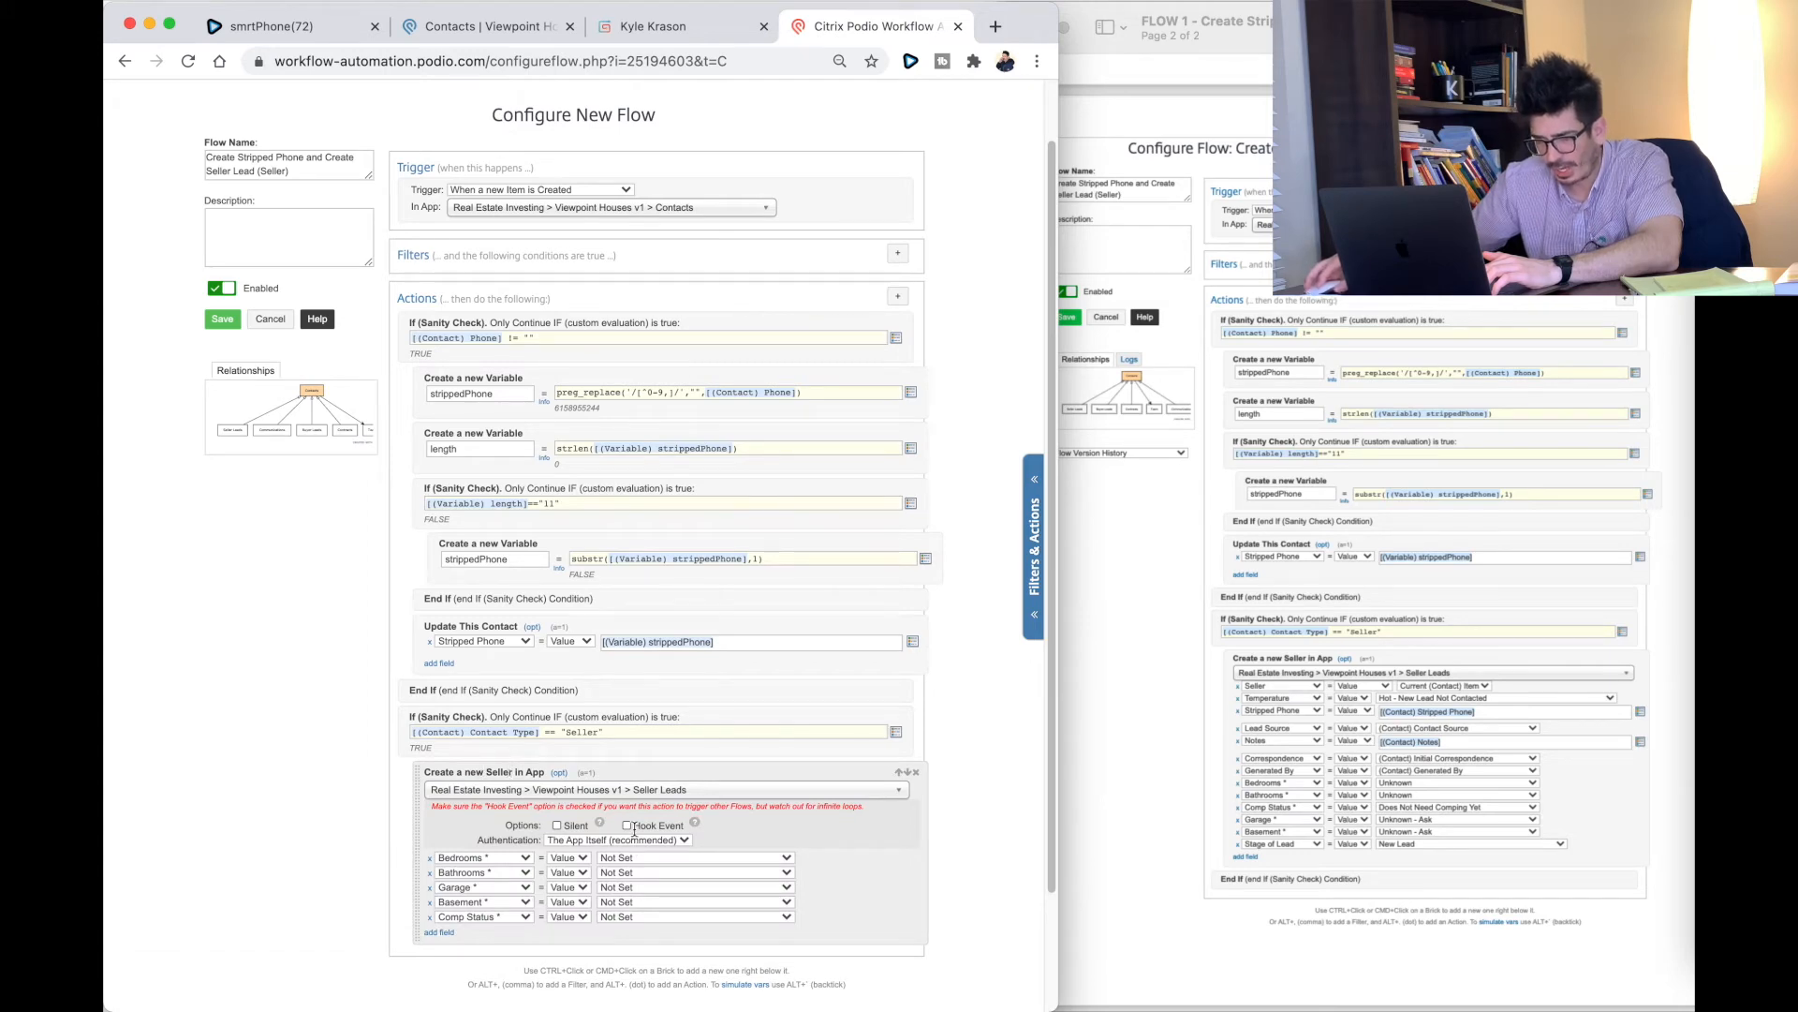
Step: Collapse the extra options, delete the default field rows, and add an empty field row
{"action": "left_click", "coordinate": [554, 775]}
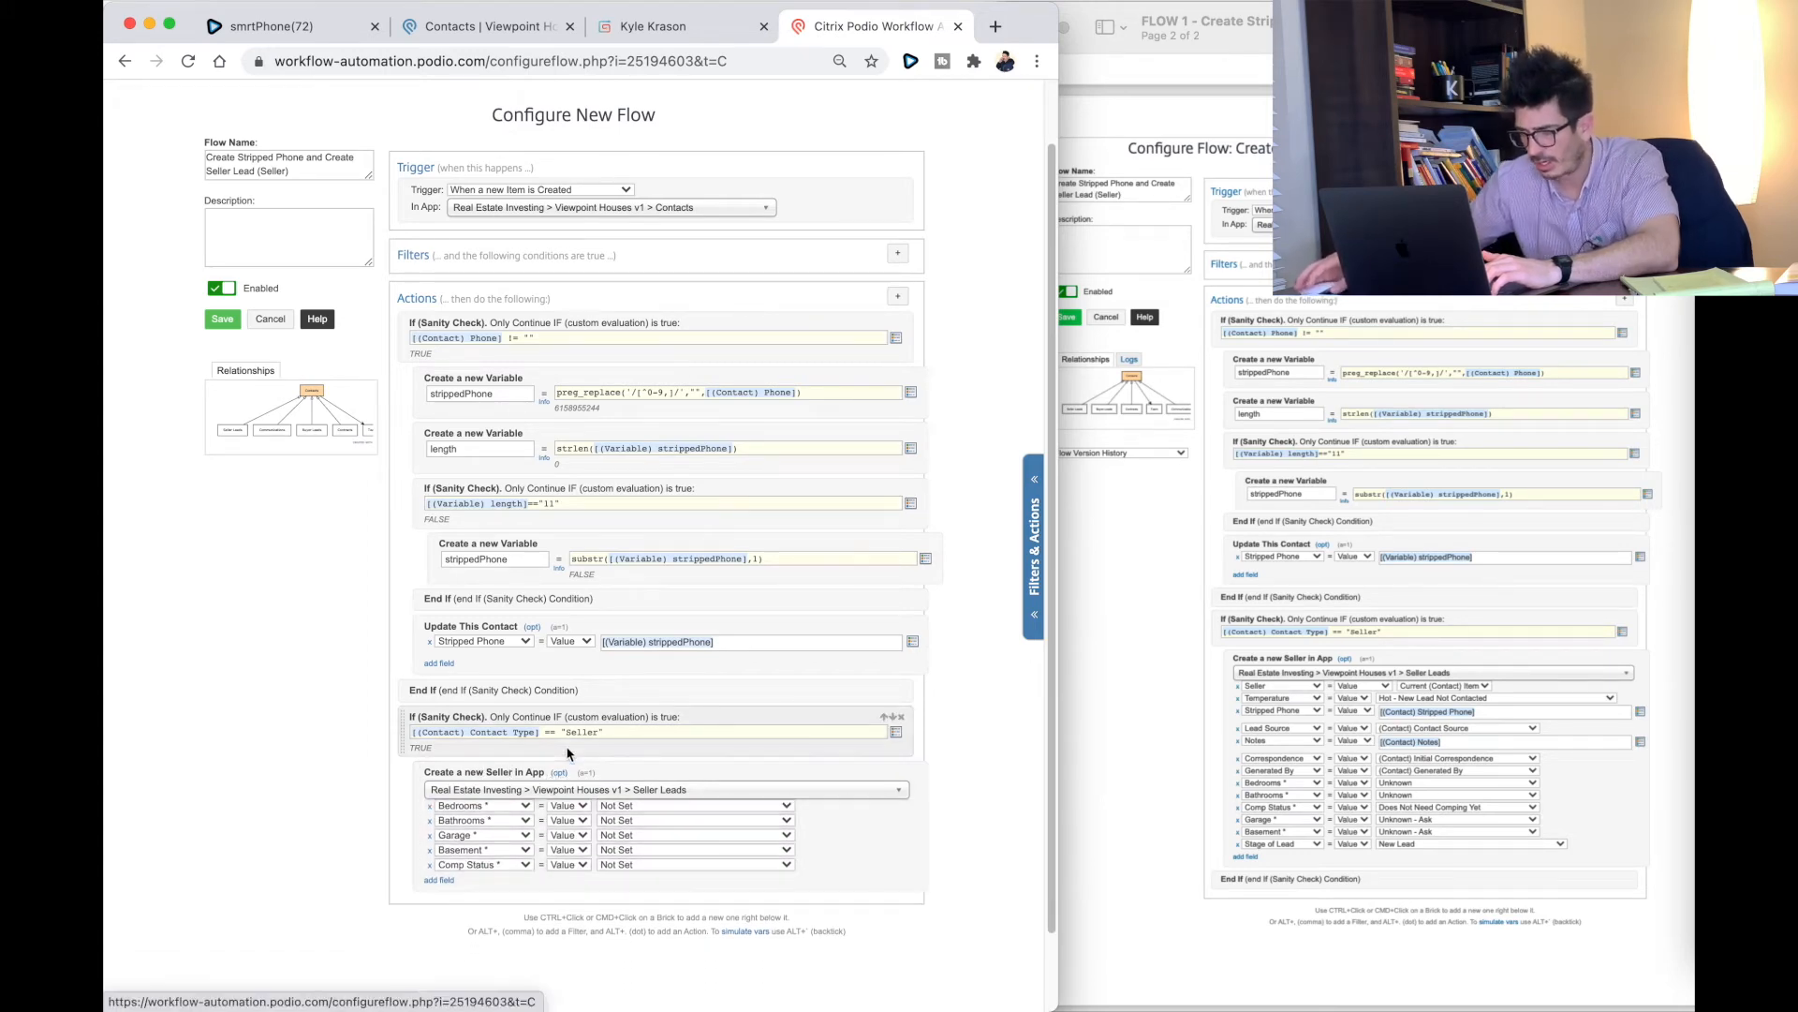
{"action": "left_click", "coordinate": [430, 811]}
{"action": "left_click", "coordinate": [430, 811]}
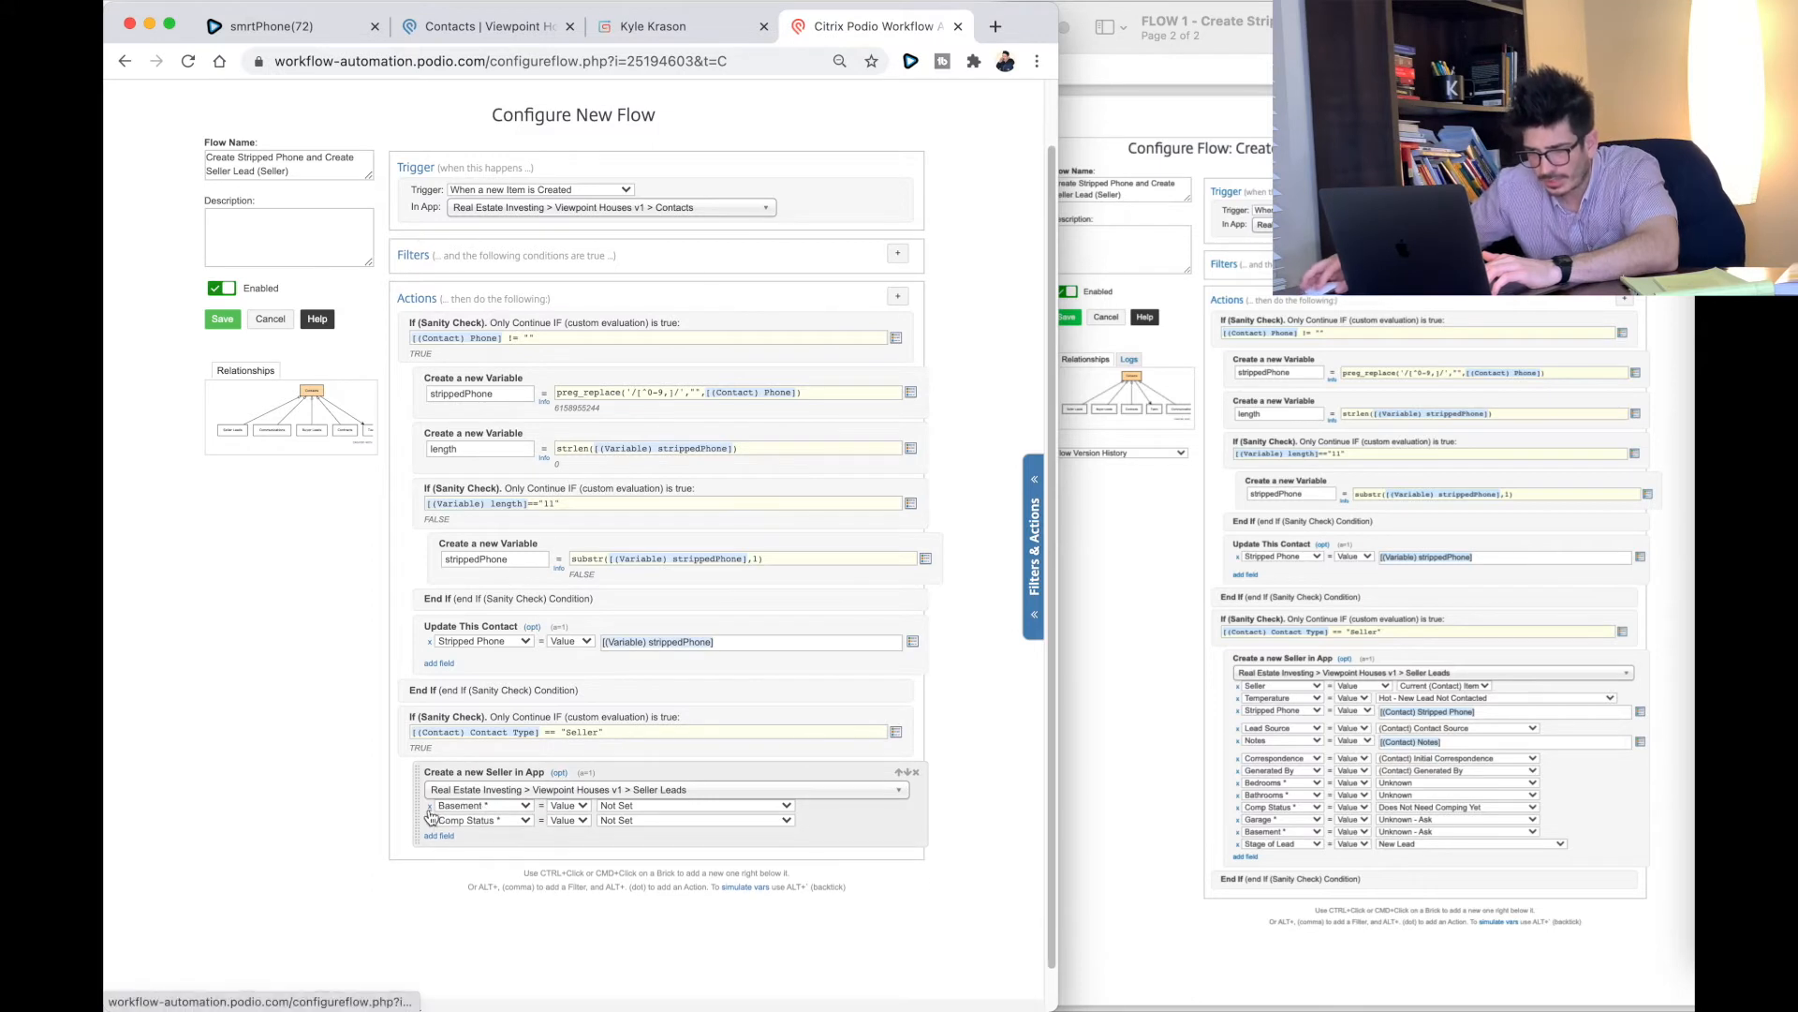
{"action": "left_click", "coordinate": [430, 811]}
{"action": "left_click", "coordinate": [430, 811]}
{"action": "left_click", "coordinate": [430, 811]}
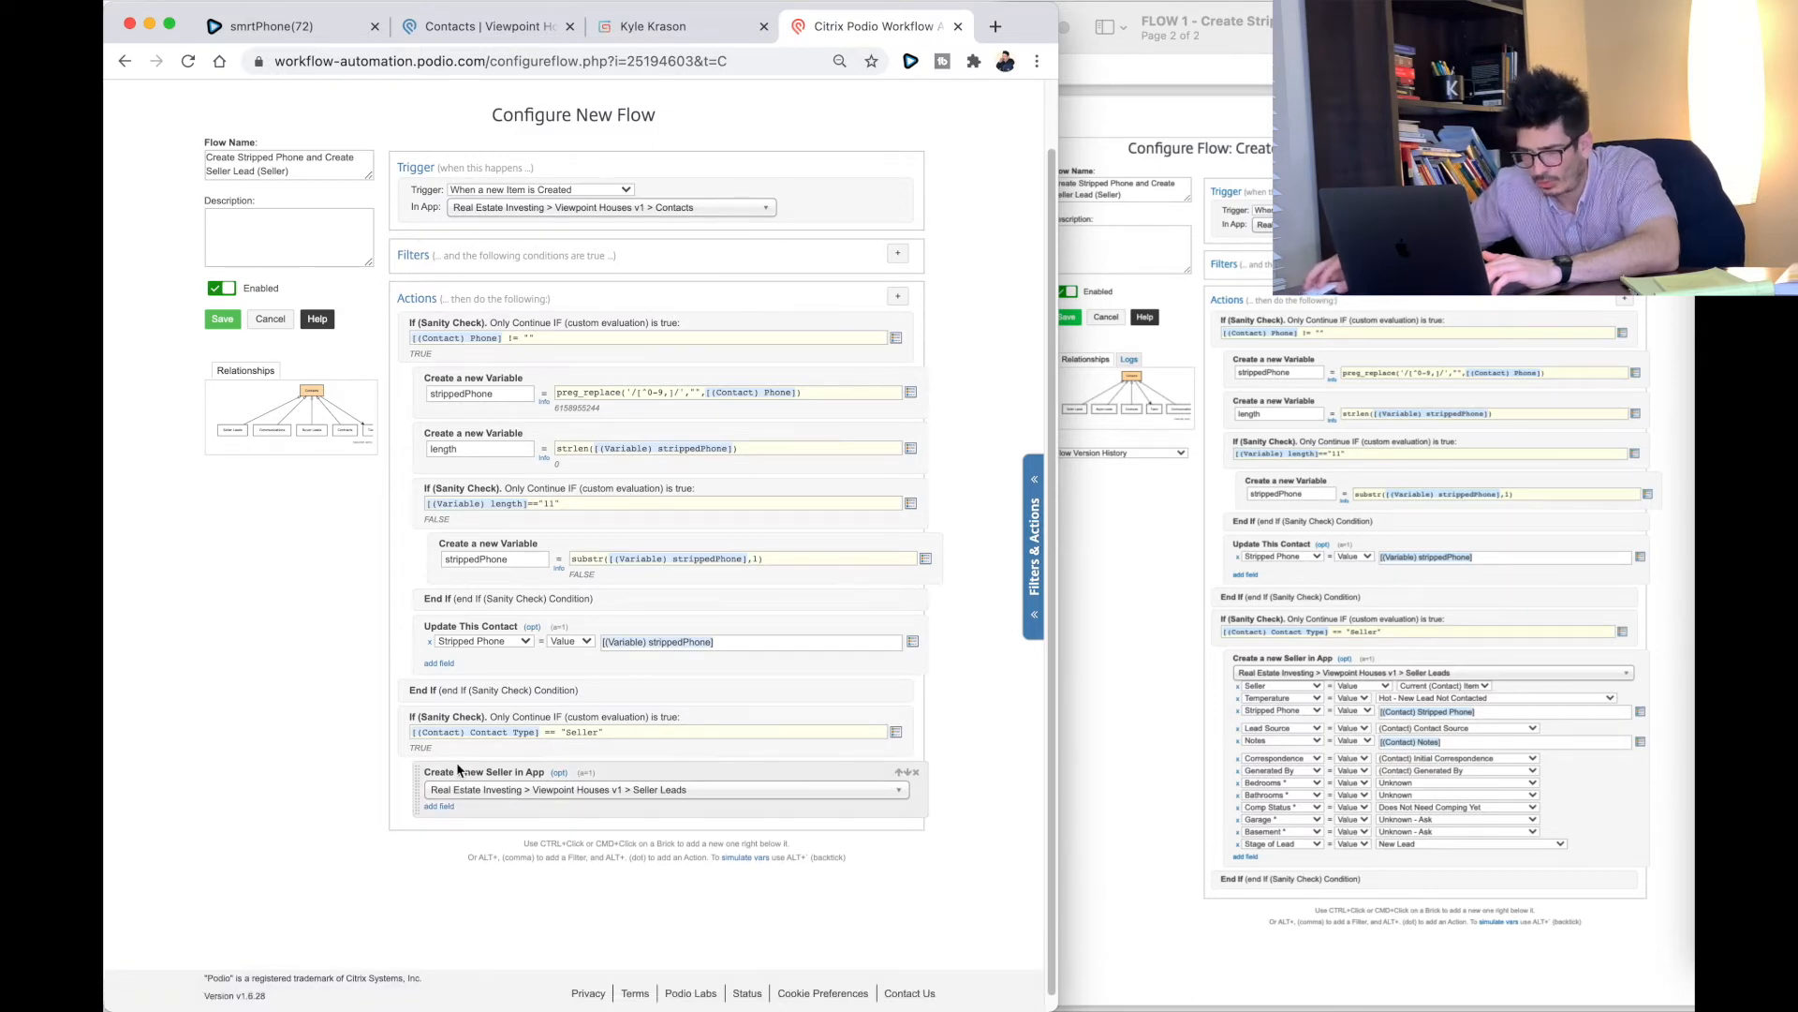
{"action": "left_click", "coordinate": [439, 806]}
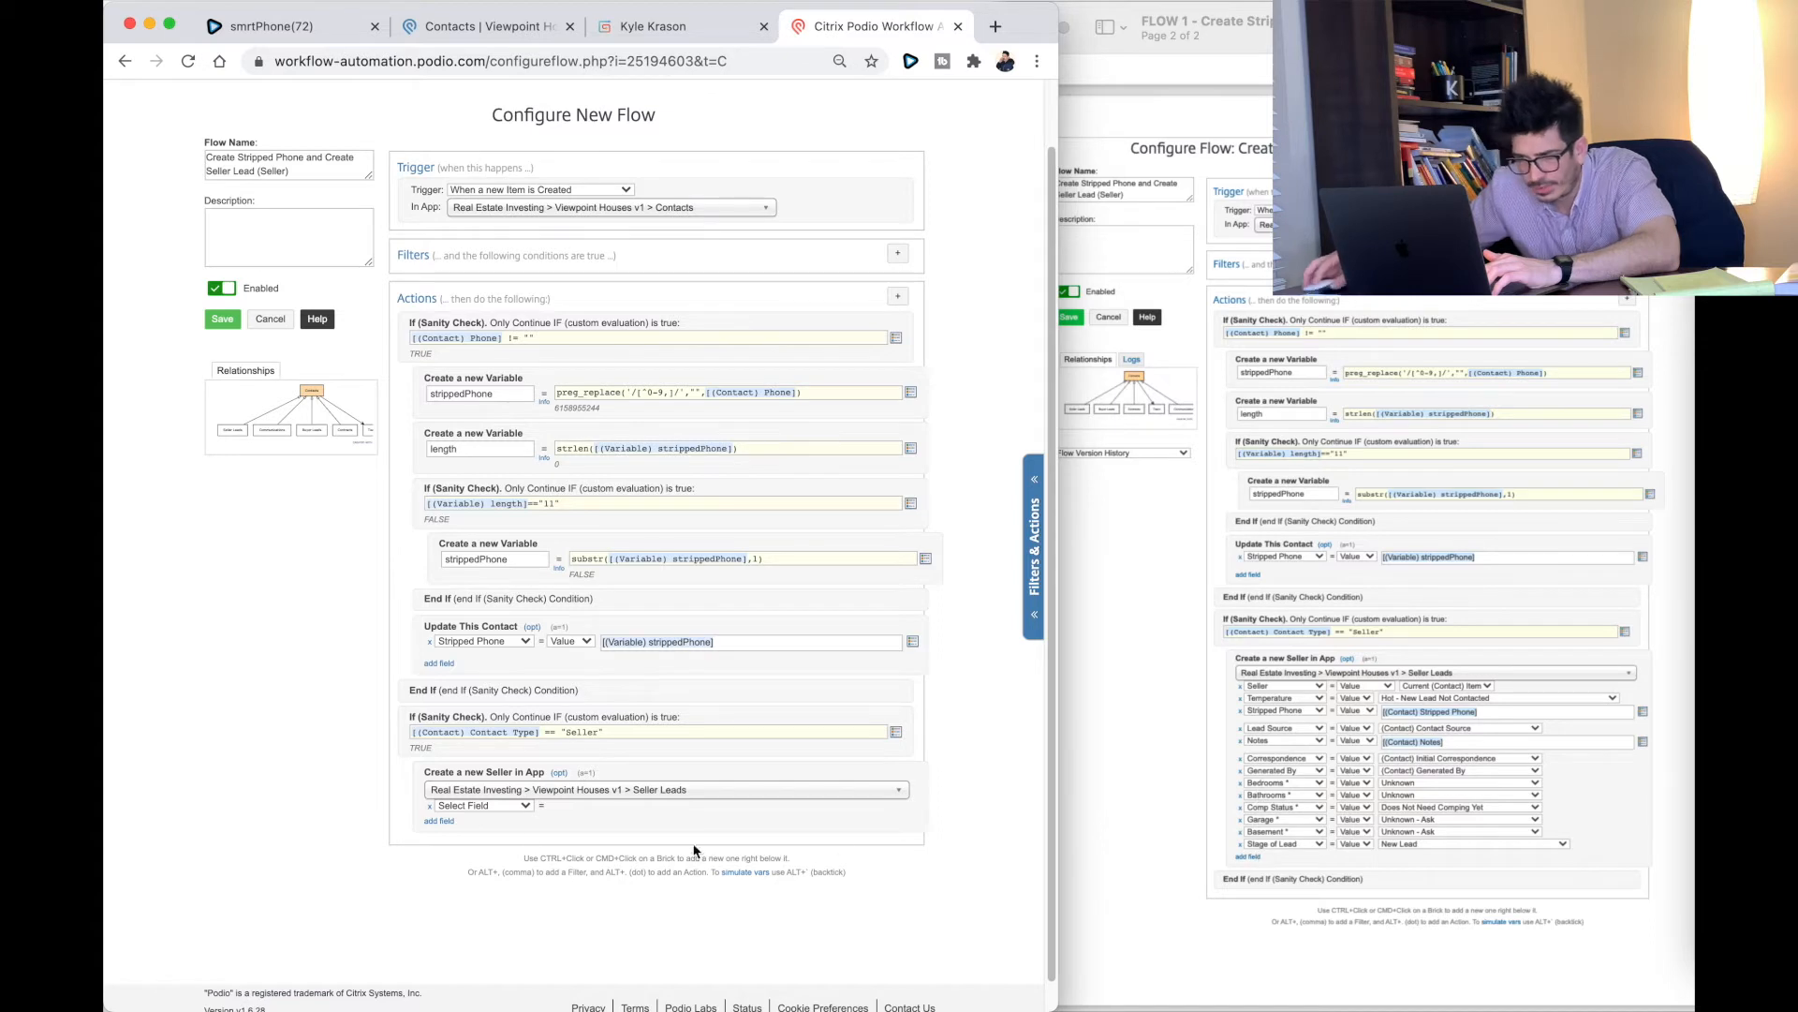
Step: Add twelve more empty field rows to the Create Seller action
{"action": "left_click", "coordinate": [439, 820]}
{"action": "left_click", "coordinate": [439, 836]}
{"action": "left_click", "coordinate": [440, 850]}
{"action": "left_click", "coordinate": [439, 867]}
{"action": "left_click", "coordinate": [440, 881]}
{"action": "left_click", "coordinate": [439, 896]}
{"action": "left_click", "coordinate": [437, 912]}
{"action": "left_click", "coordinate": [439, 925]}
{"action": "scroll", "coordinate": [439, 923], "scroll_direction": "down", "scroll_amount": 3}
{"action": "left_click", "coordinate": [440, 822]}
{"action": "left_click", "coordinate": [439, 835]}
{"action": "left_click", "coordinate": [440, 851]}
{"action": "left_click", "coordinate": [440, 866]}
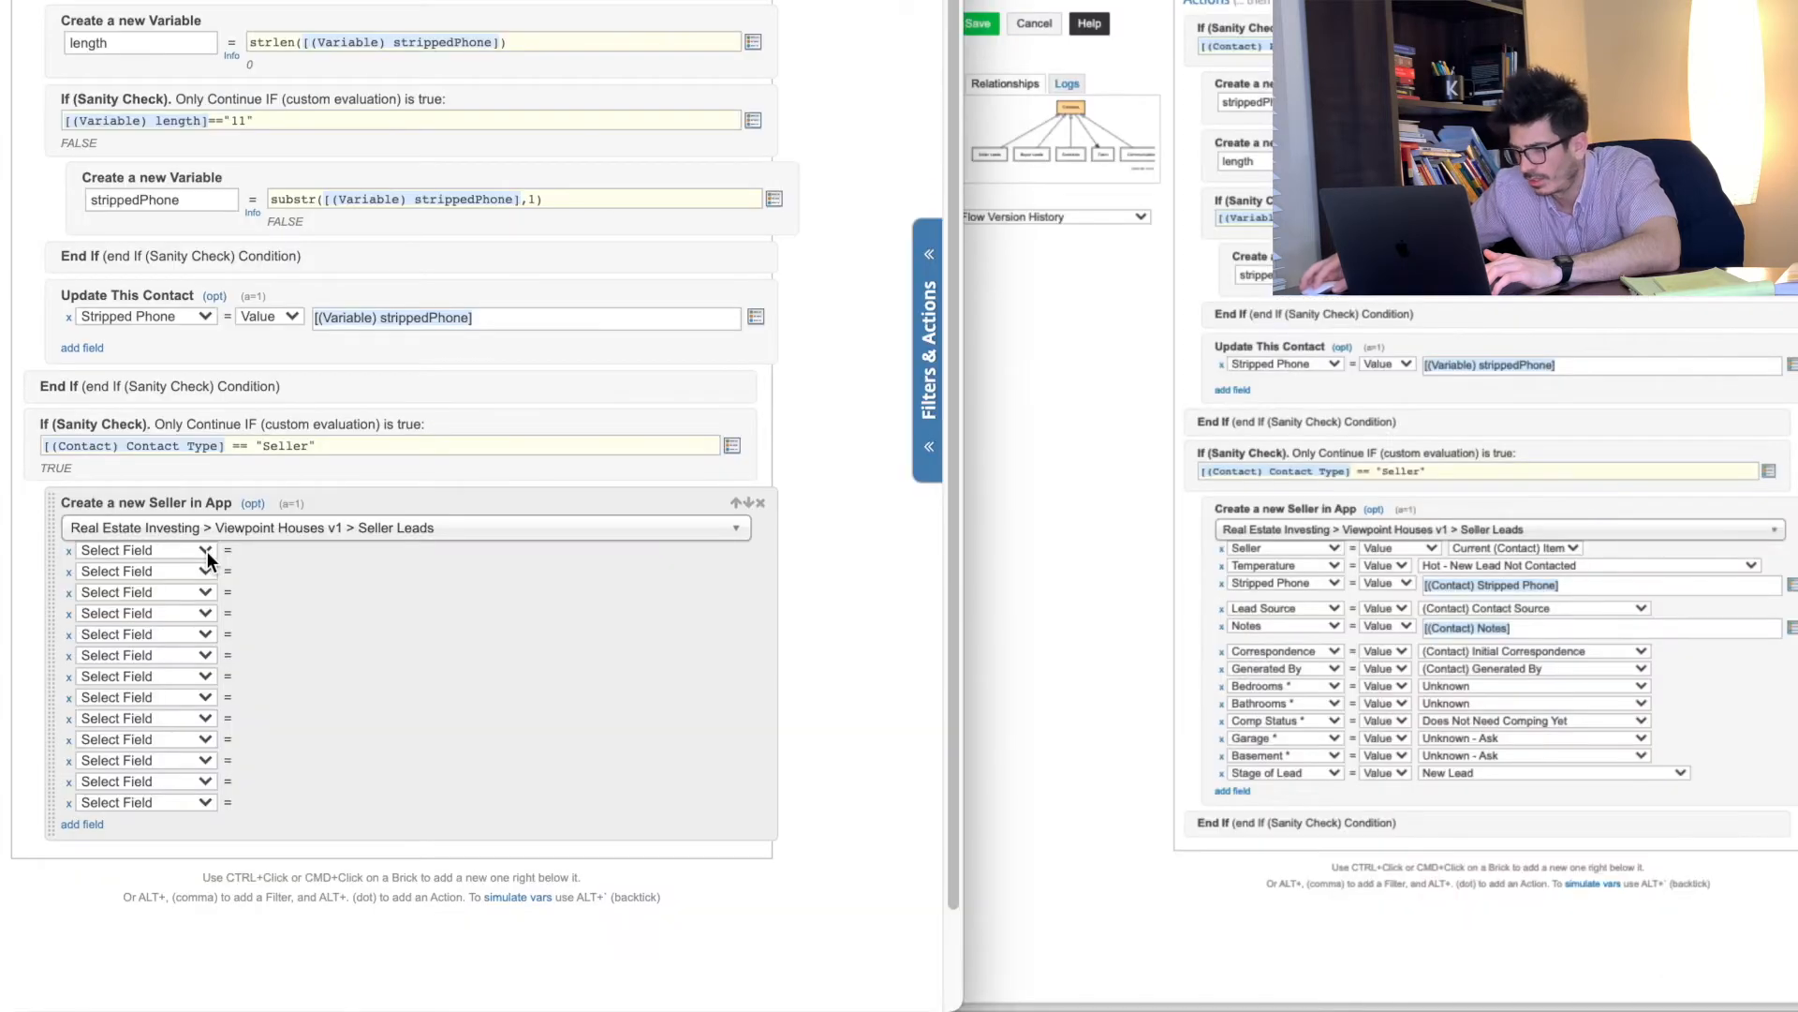
Step: Set the first four rows to Seller, Temperature, Stripped Phone and Lead Source
{"action": "left_click", "coordinate": [204, 551]}
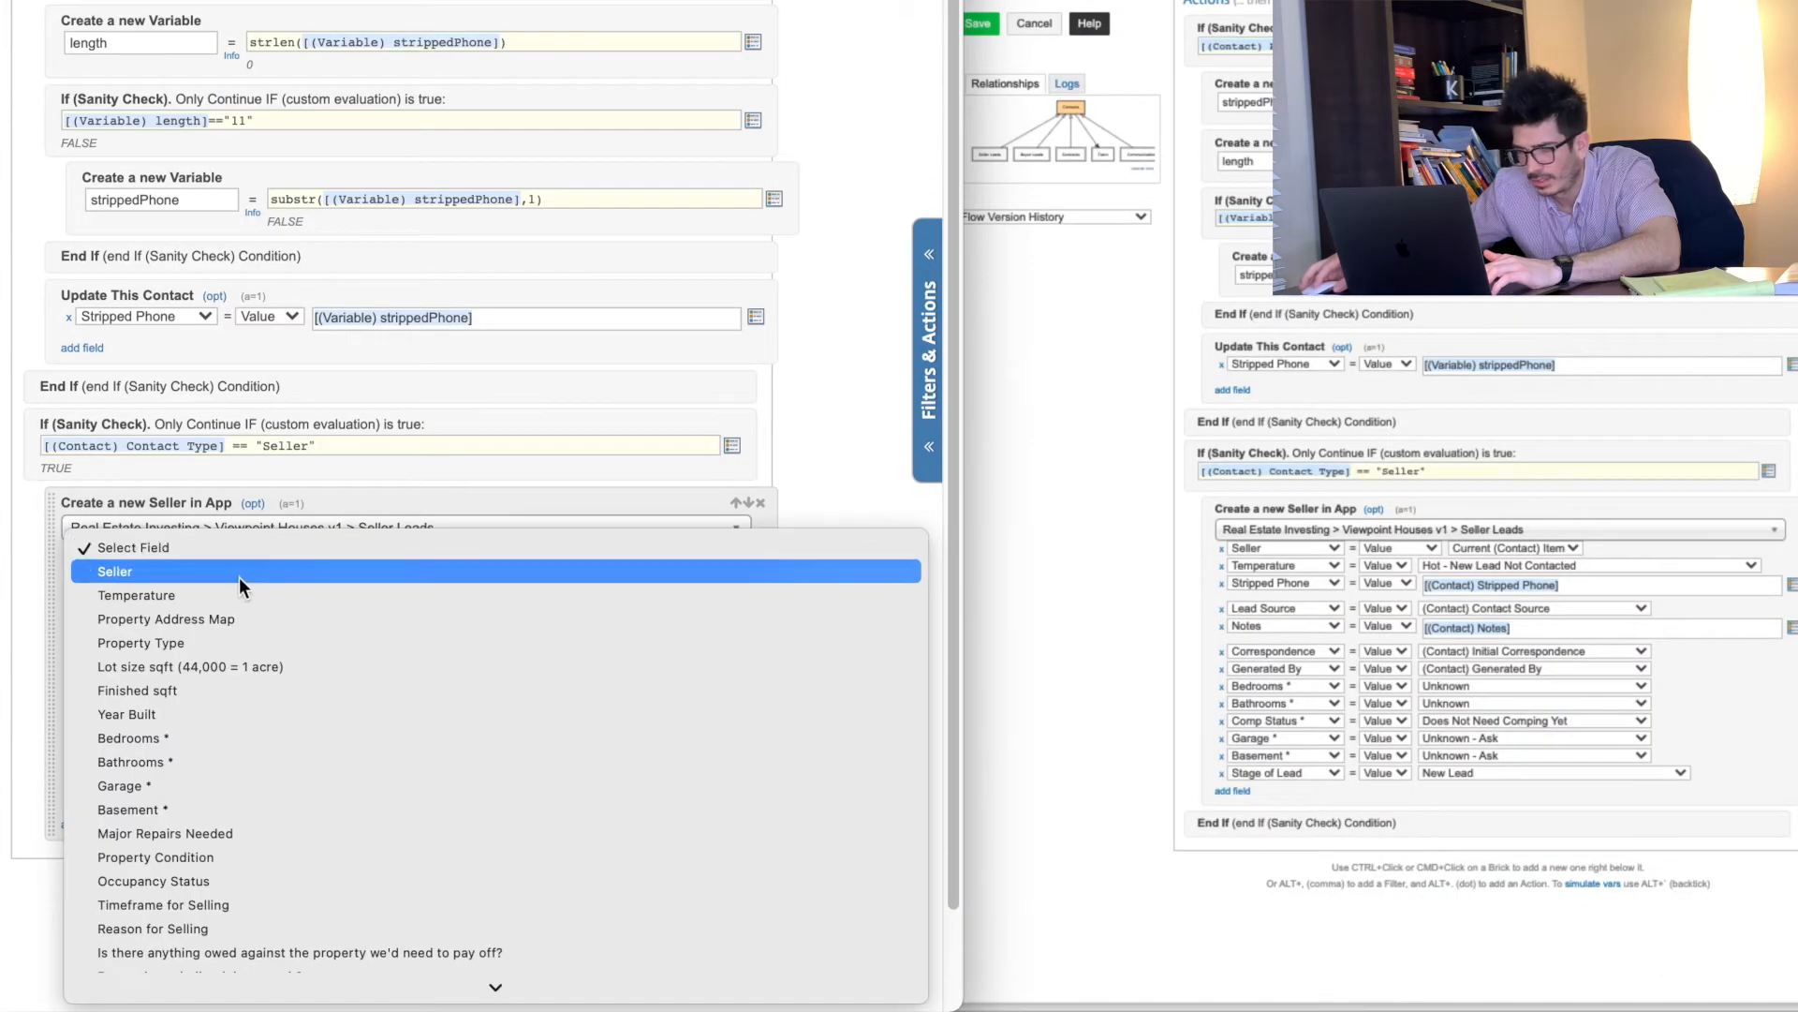
{"action": "left_click", "coordinate": [161, 570]}
{"action": "left_click", "coordinate": [161, 573]}
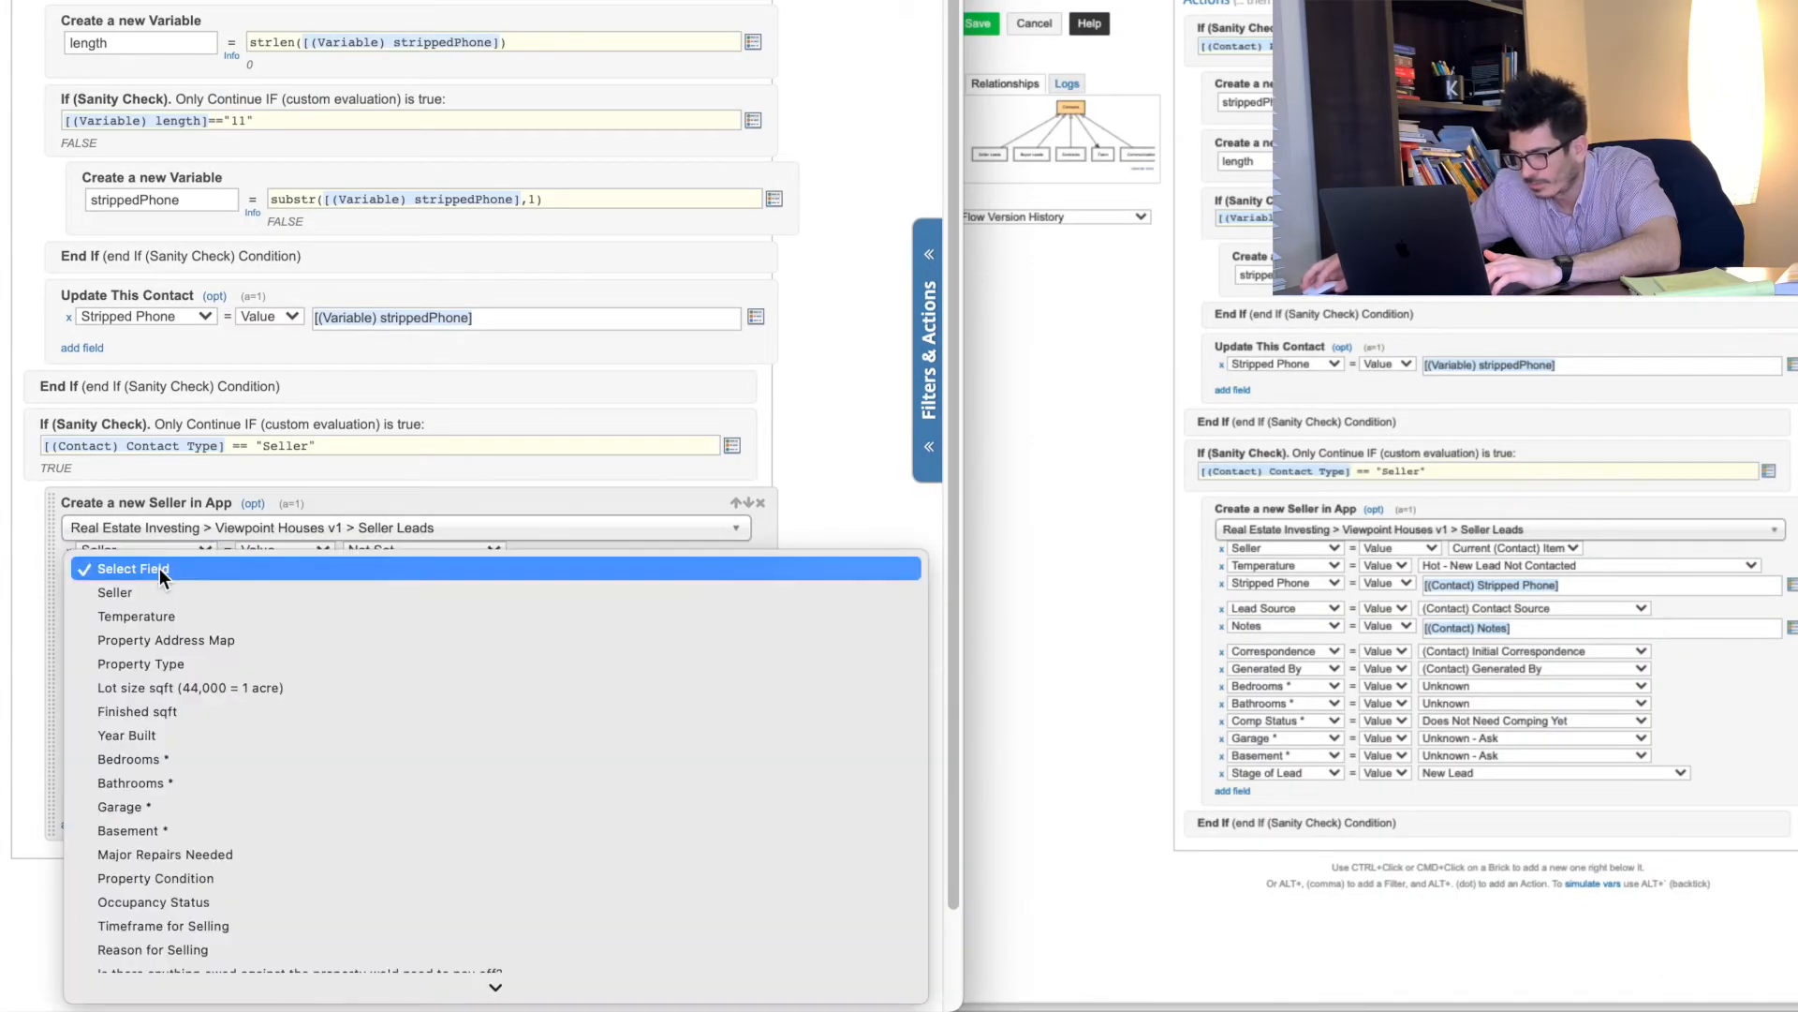
{"action": "left_click", "coordinate": [165, 610]}
{"action": "left_click", "coordinate": [161, 594]}
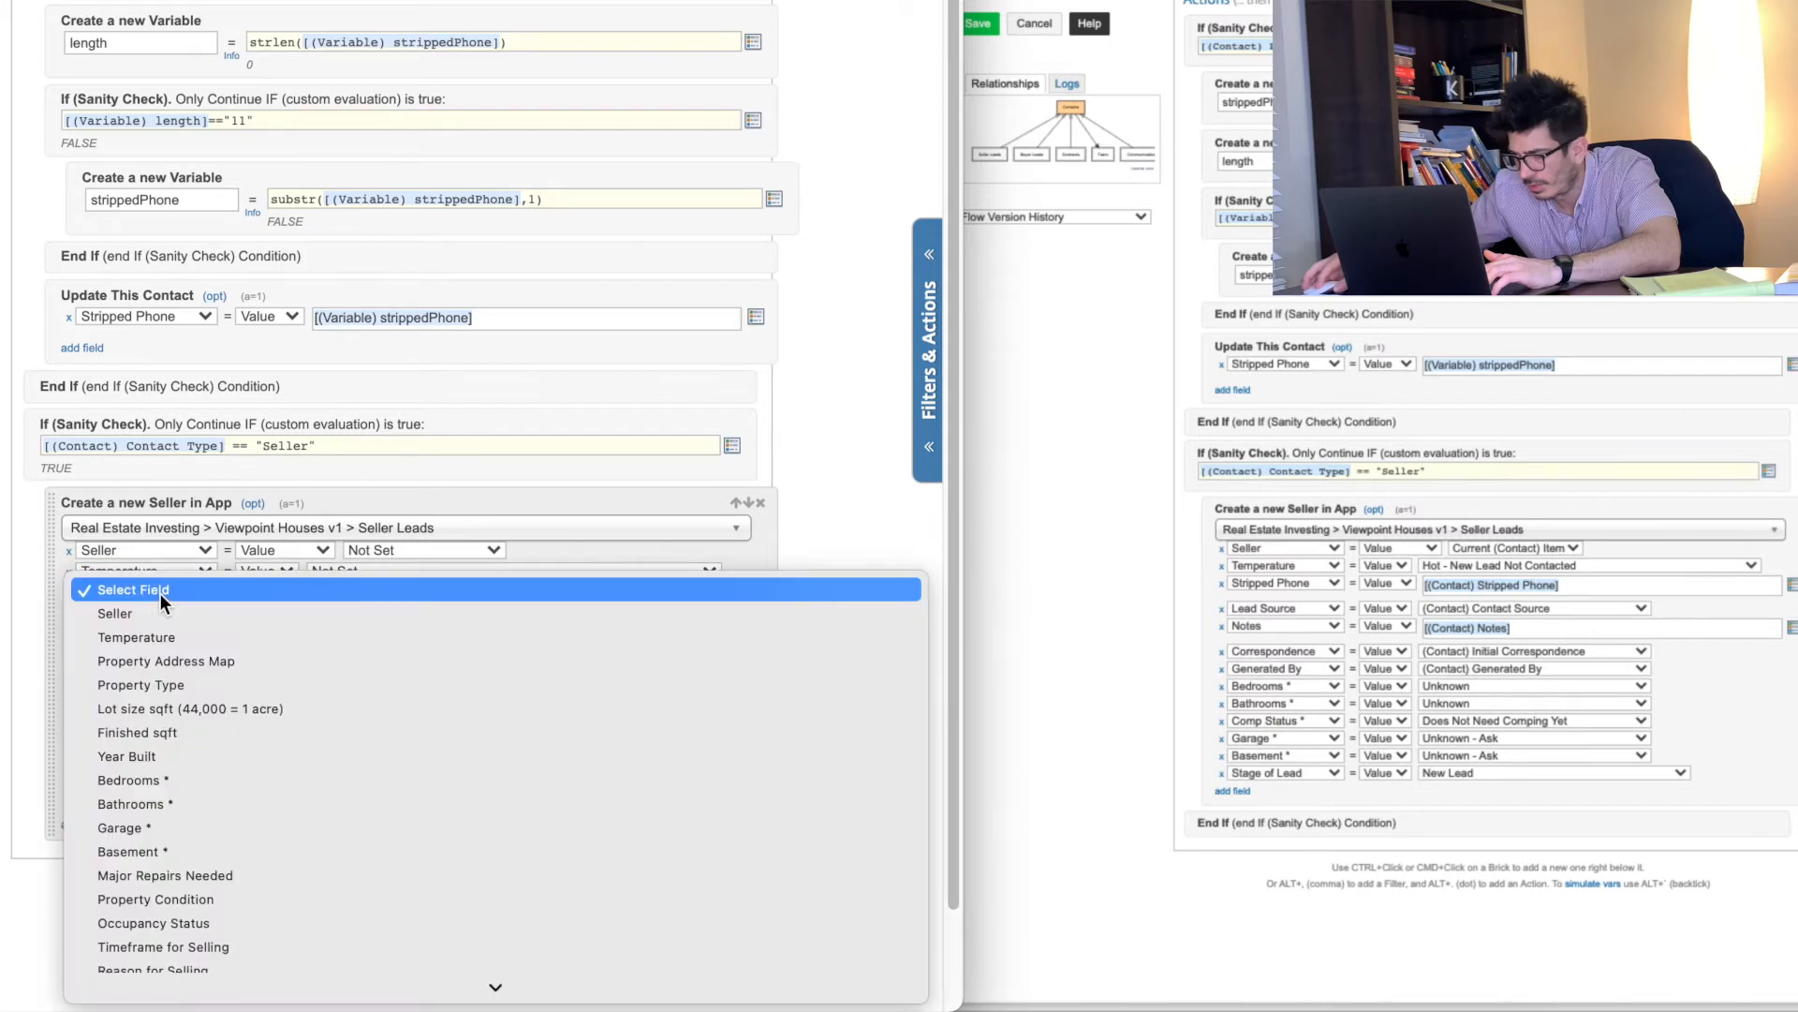
{"action": "scroll", "coordinate": [152, 806], "scroll_direction": "down", "scroll_amount": 5}
{"action": "left_click", "coordinate": [159, 937]}
{"action": "scroll", "coordinate": [144, 622], "scroll_direction": "up", "scroll_amount": 1}
{"action": "left_click", "coordinate": [143, 641]}
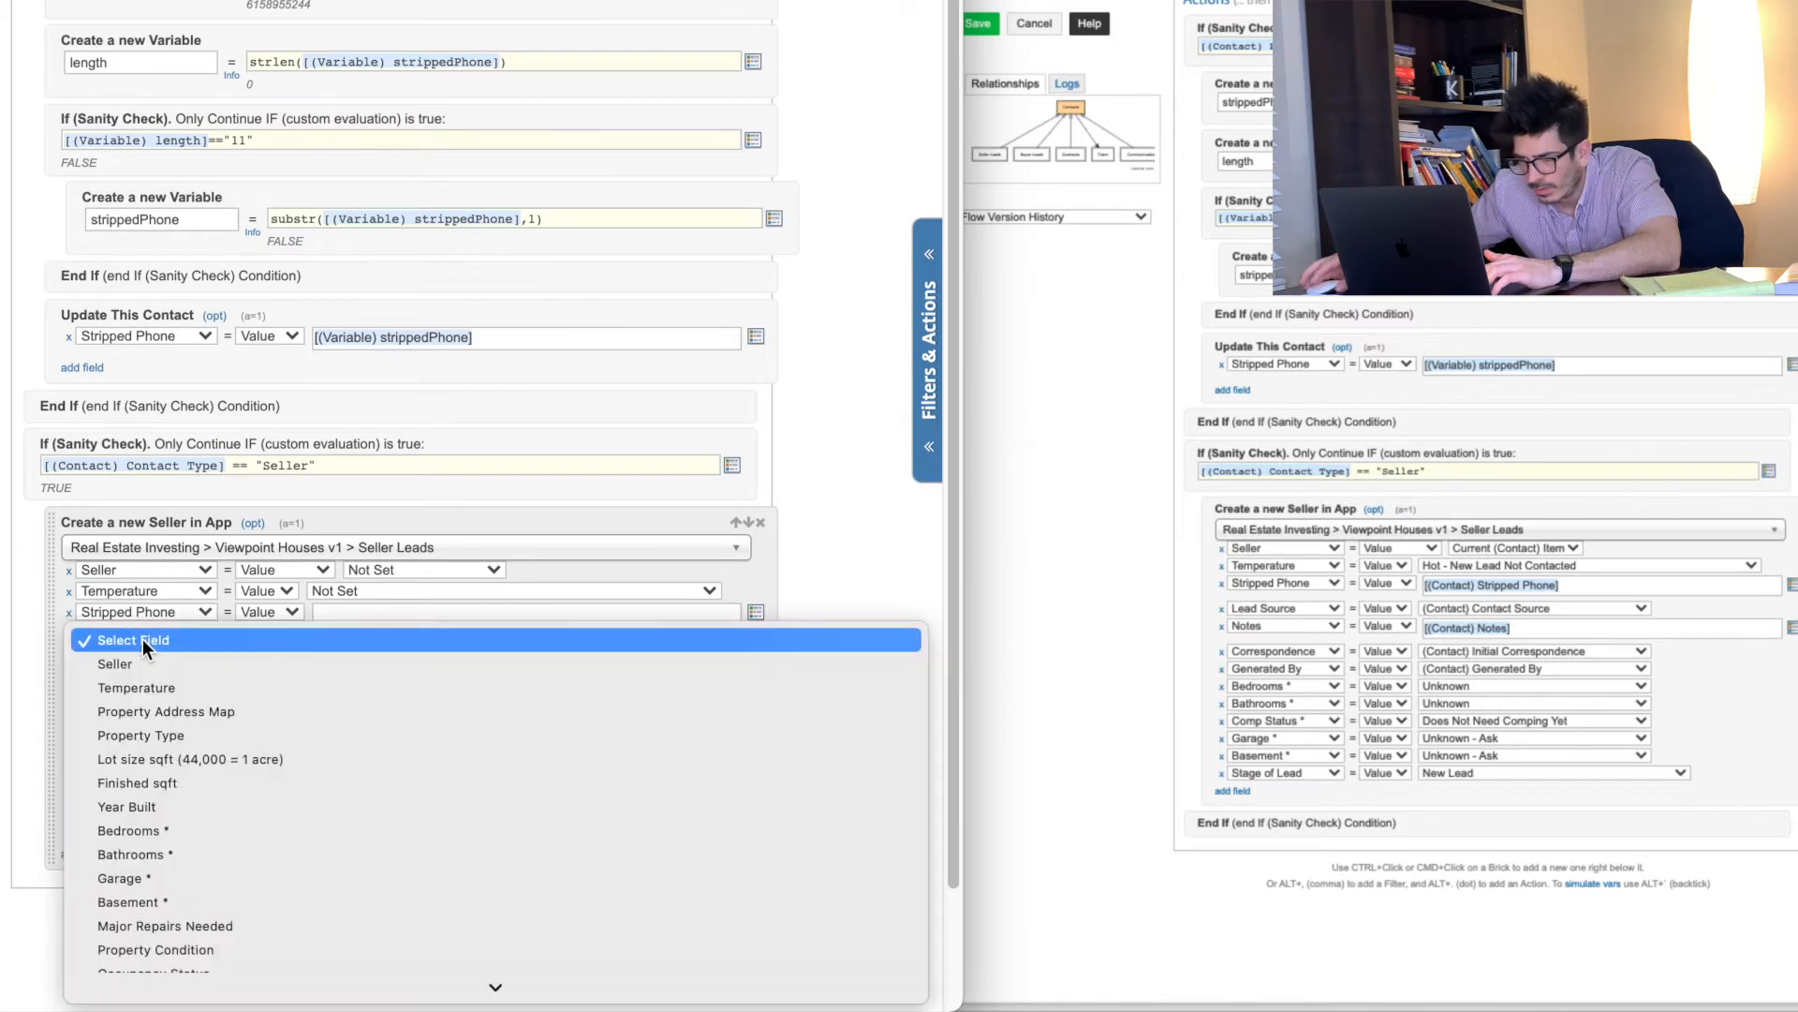
{"action": "scroll", "coordinate": [193, 812], "scroll_direction": "down", "scroll_amount": 4}
{"action": "scroll", "coordinate": [193, 807], "scroll_direction": "down", "scroll_amount": 5}
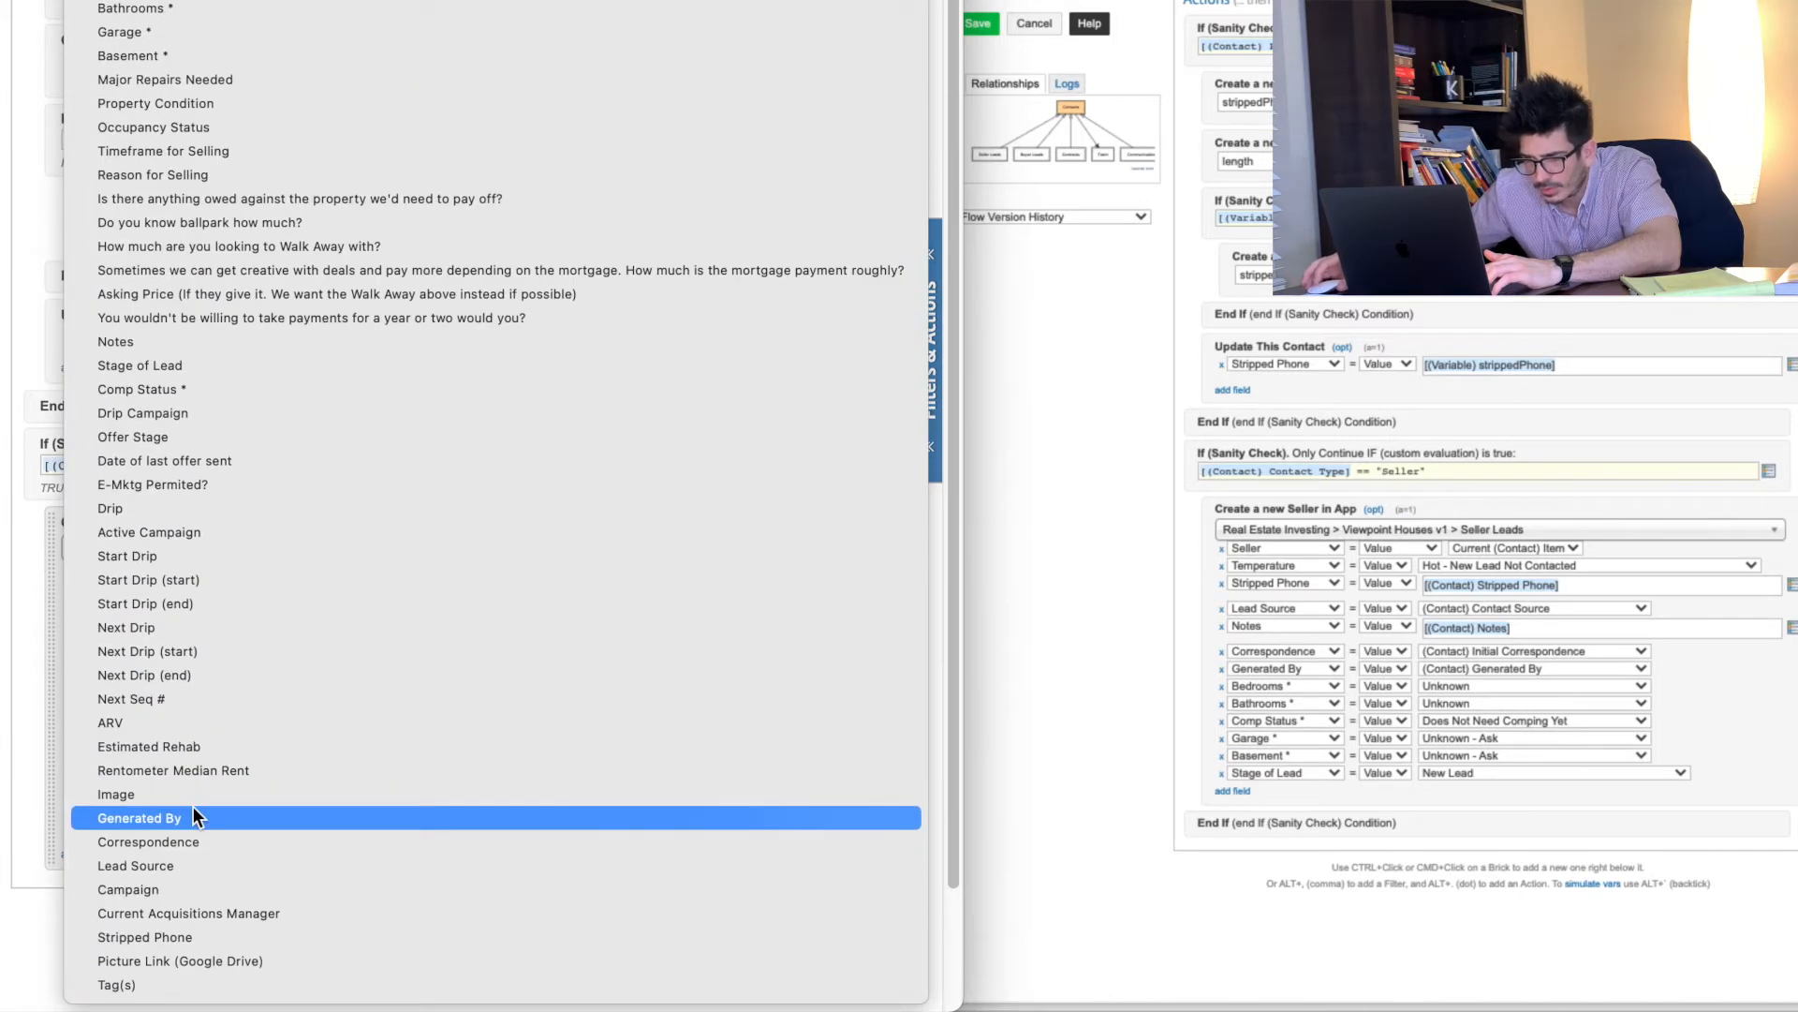
{"action": "left_click", "coordinate": [175, 869]}
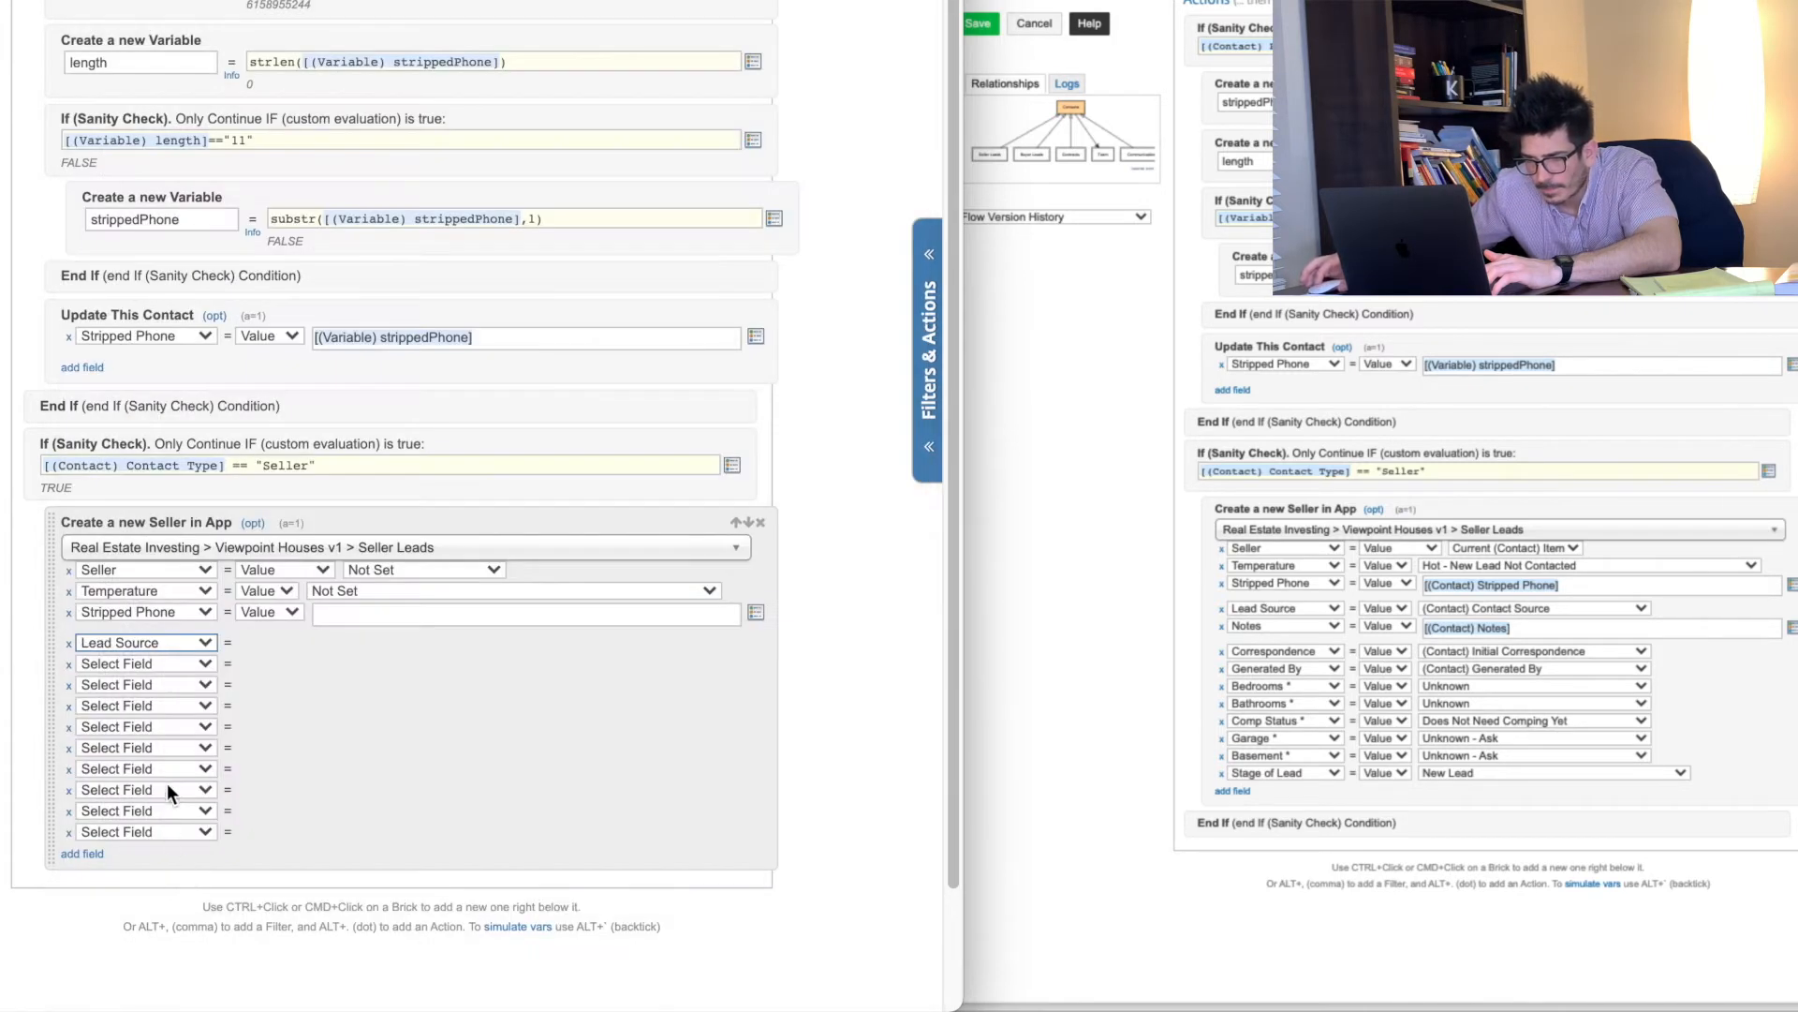
Step: Add Notes and Correspondence rows, mapping Correspondence to (Contact) Initial Correspondence
{"action": "left_click", "coordinate": [152, 663]}
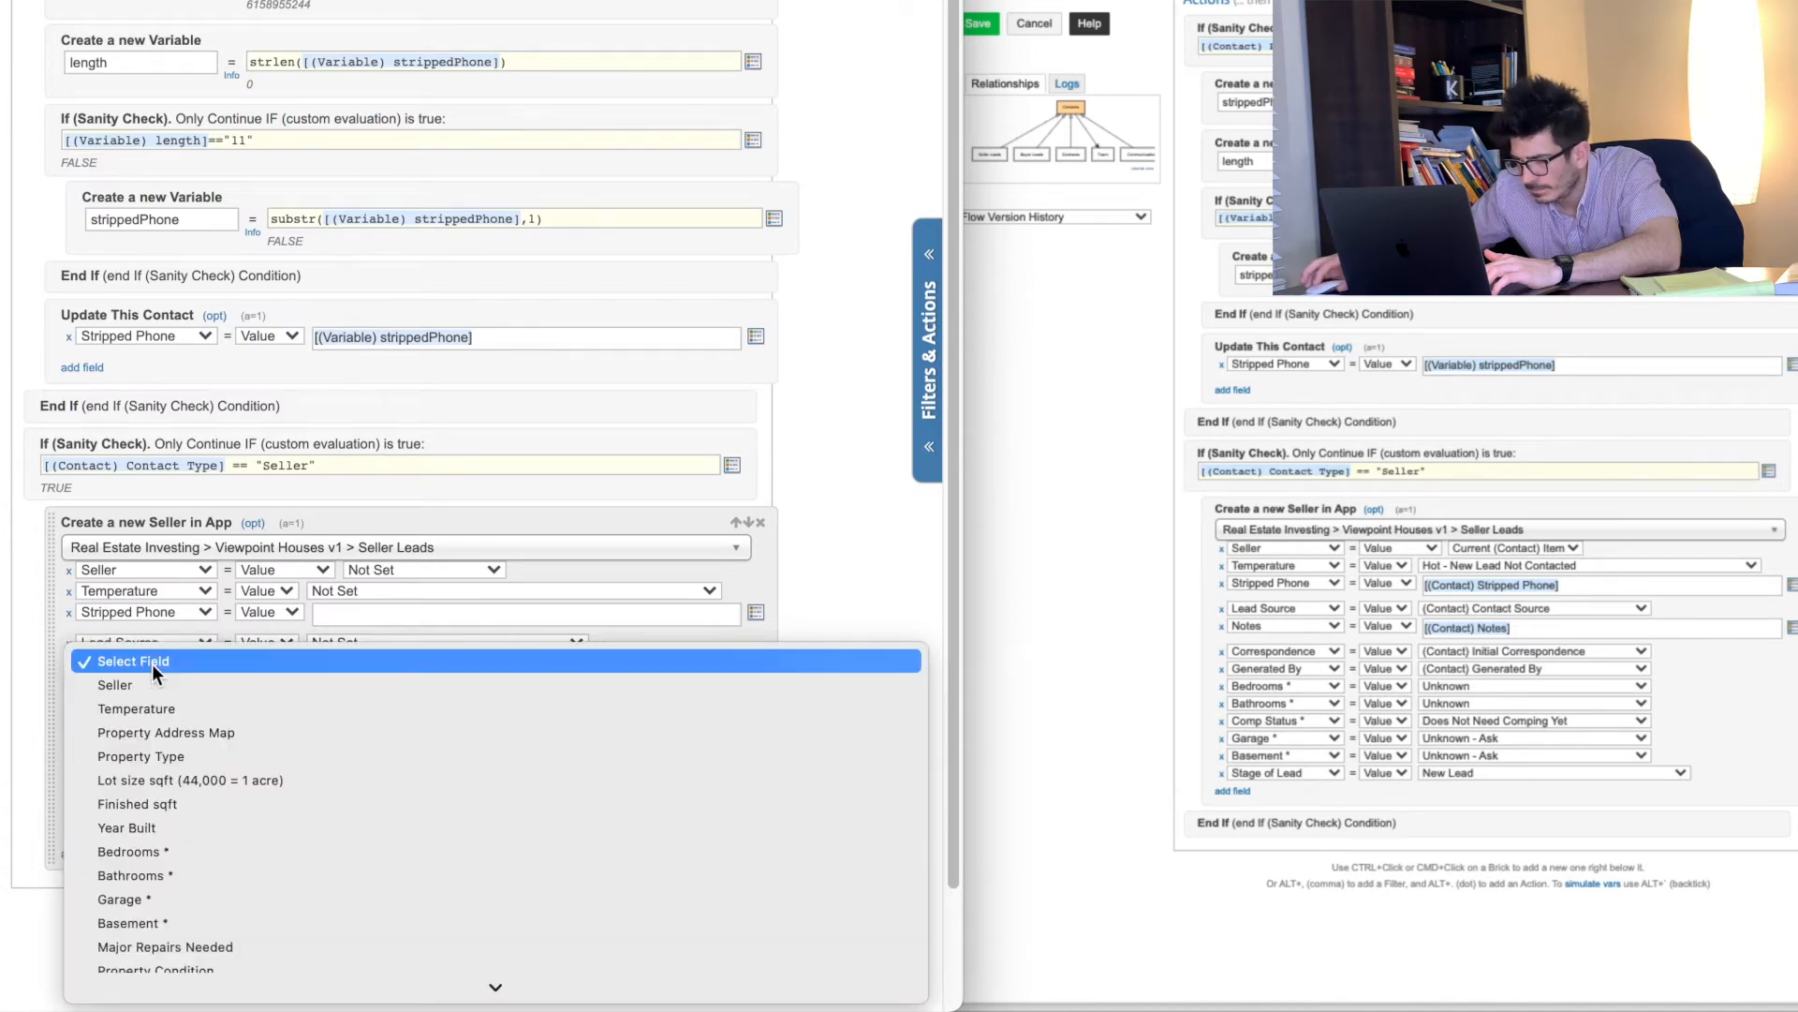
{"action": "scroll", "coordinate": [166, 828], "scroll_direction": "down", "scroll_amount": 5}
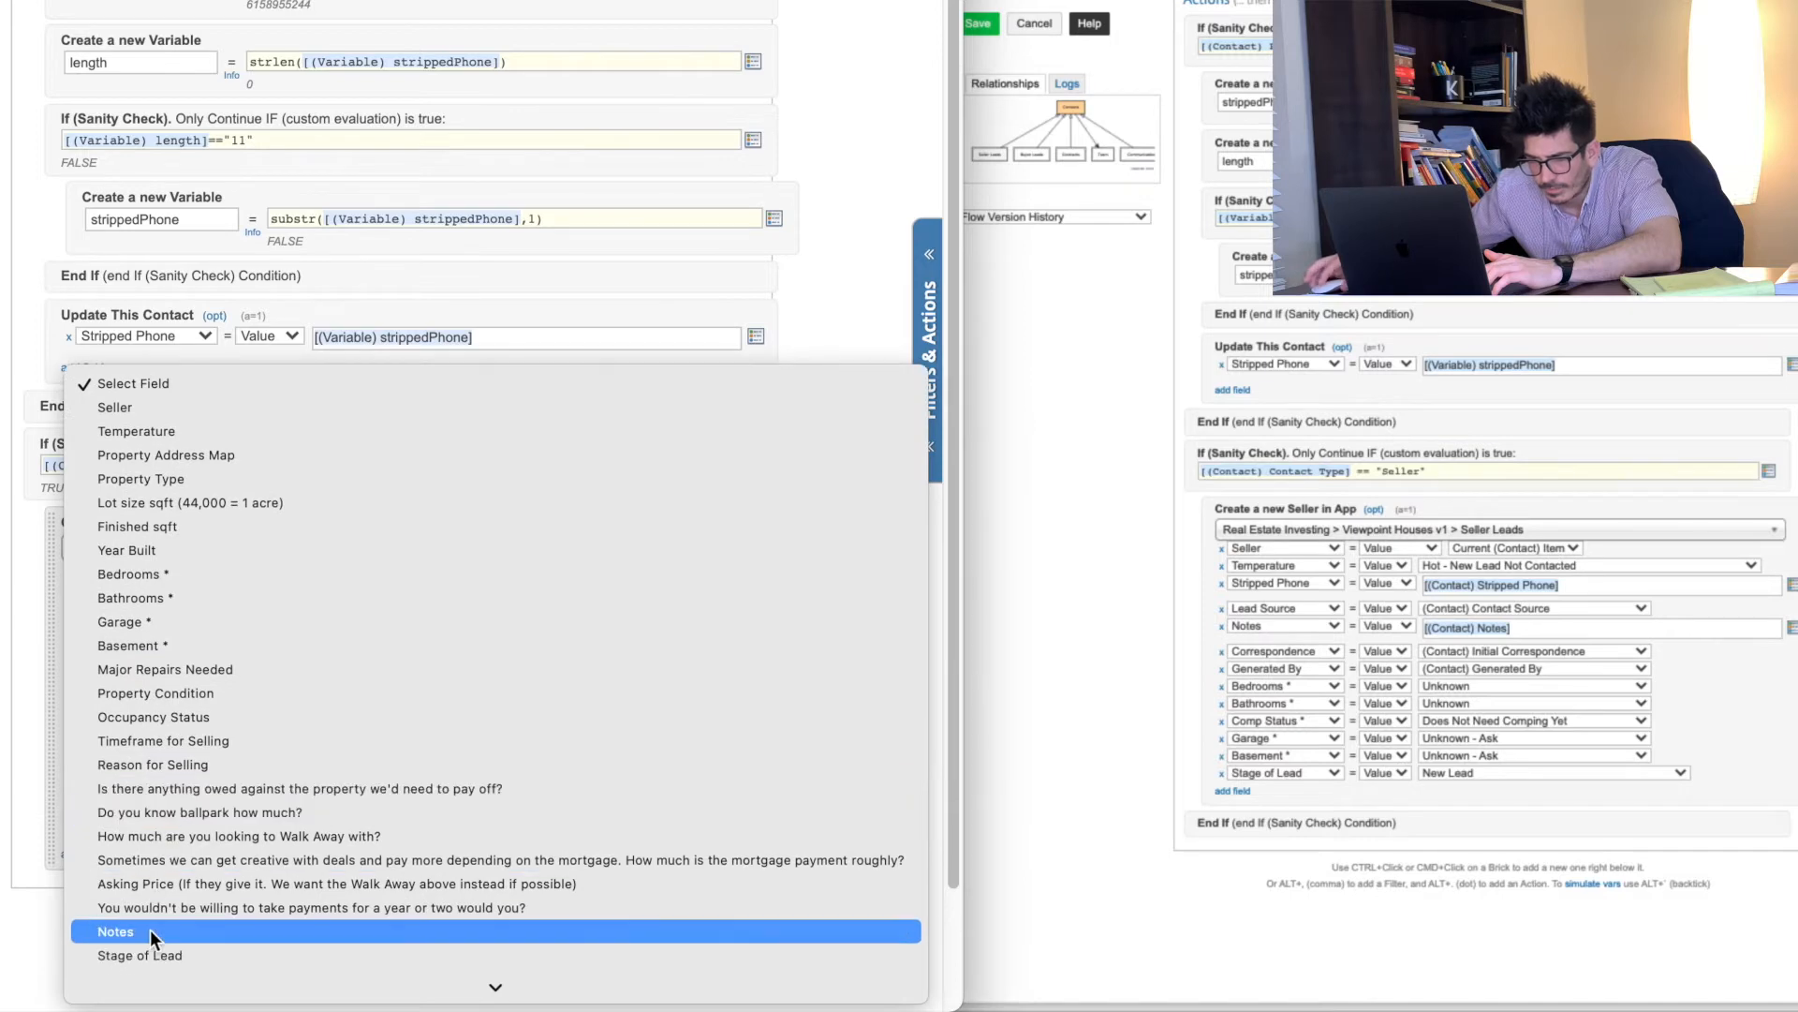
{"action": "left_click", "coordinate": [146, 933]}
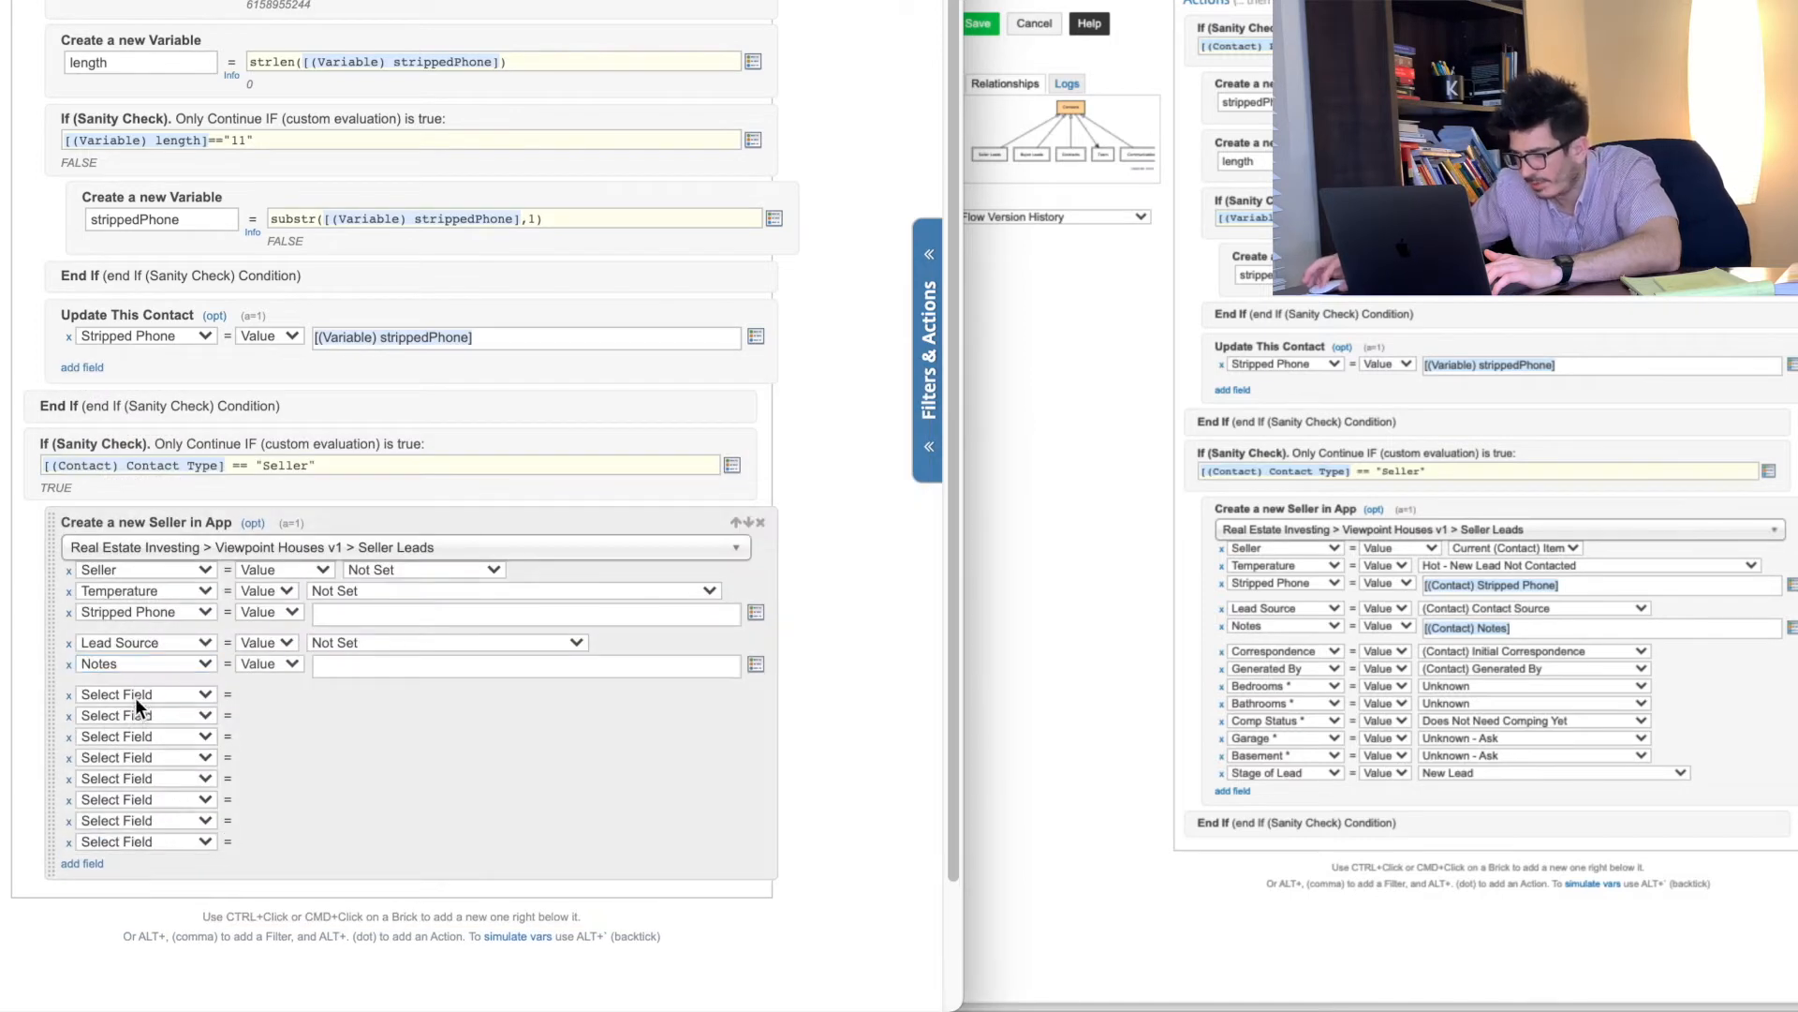
{"action": "left_click", "coordinate": [135, 695]}
{"action": "scroll", "coordinate": [200, 852], "scroll_direction": "down", "scroll_amount": 3}
{"action": "scroll", "coordinate": [200, 855], "scroll_direction": "down", "scroll_amount": 3}
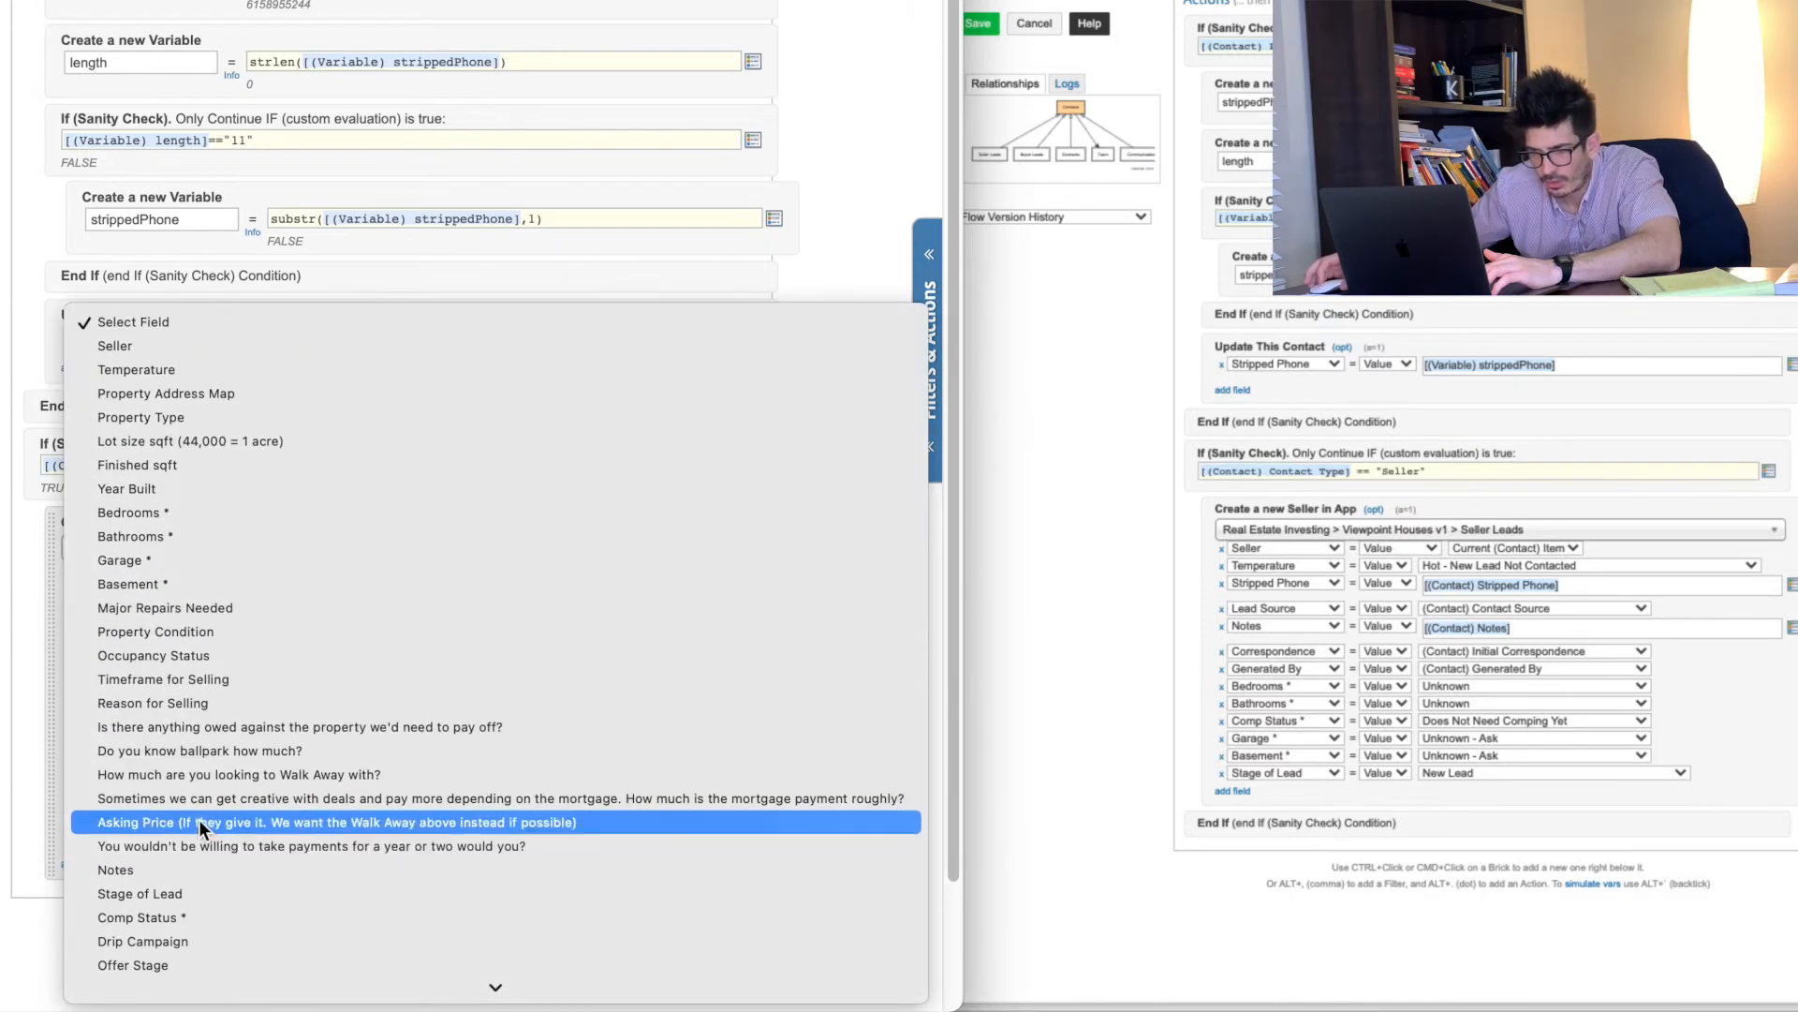
{"action": "scroll", "coordinate": [187, 818], "scroll_direction": "down", "scroll_amount": 5}
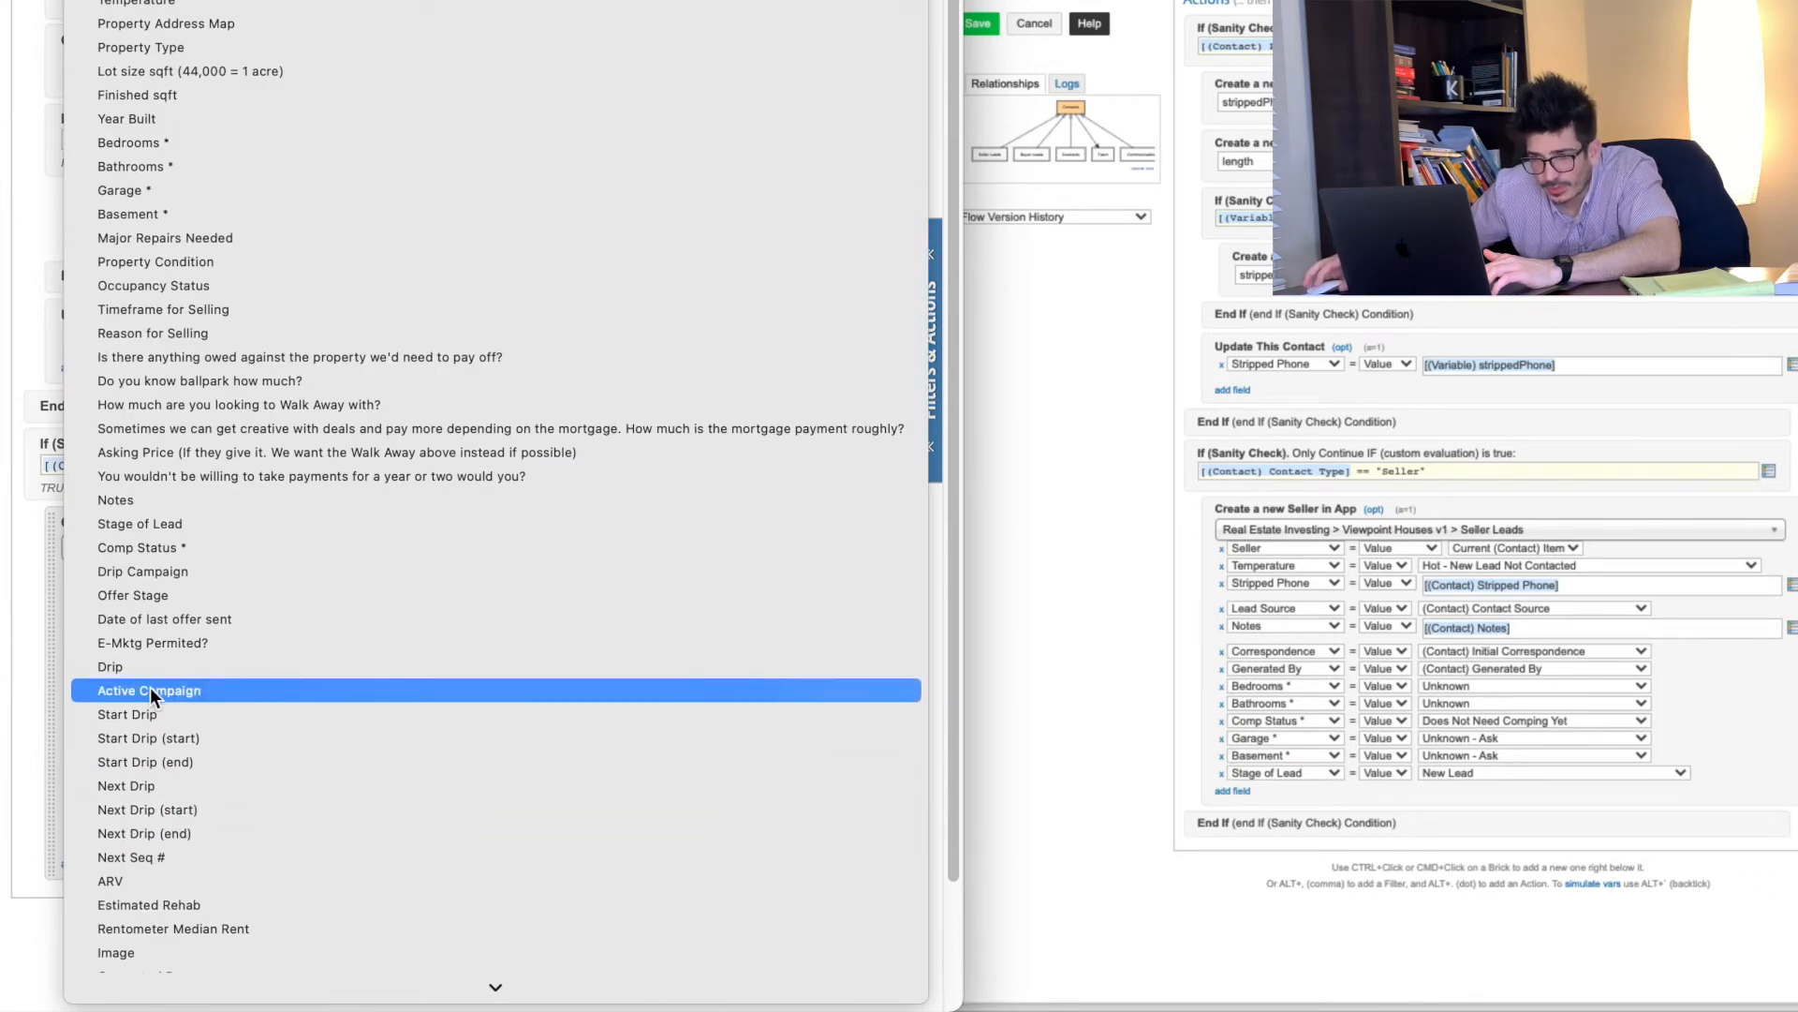
{"action": "scroll", "coordinate": [151, 697], "scroll_direction": "down", "scroll_amount": 3}
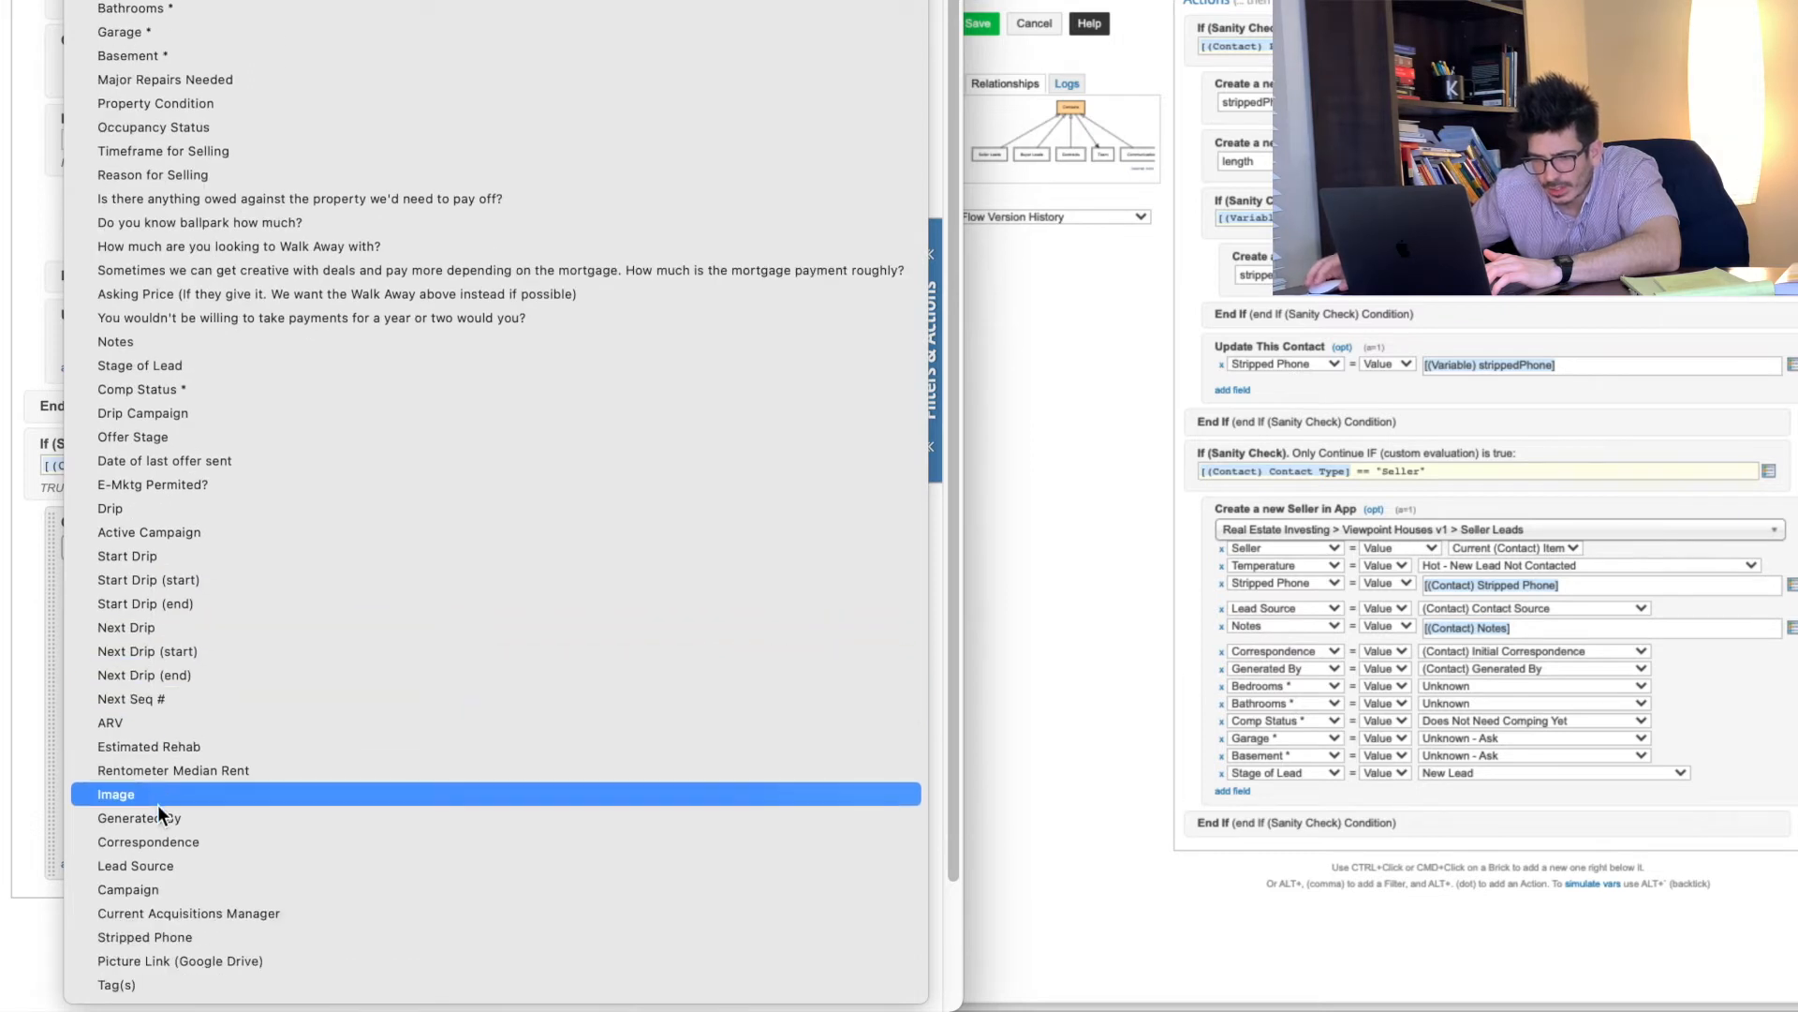
{"action": "key", "text": "i"}
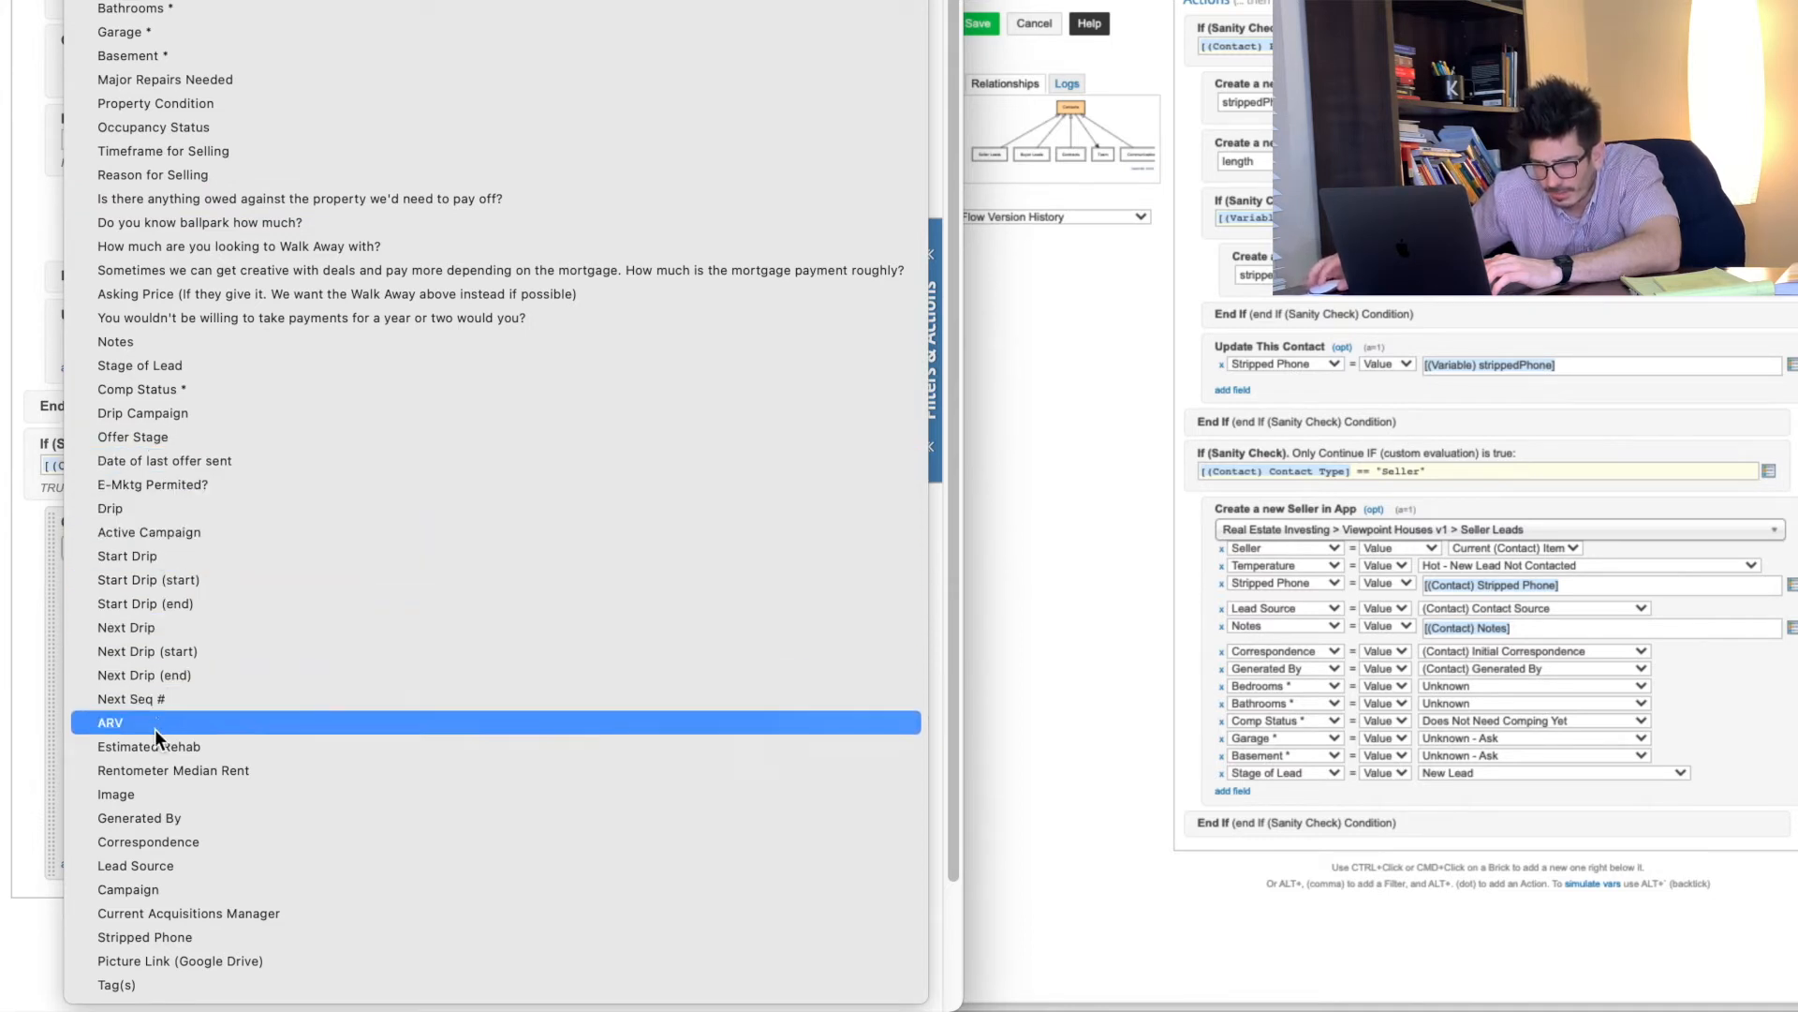
{"action": "left_click", "coordinate": [182, 843]}
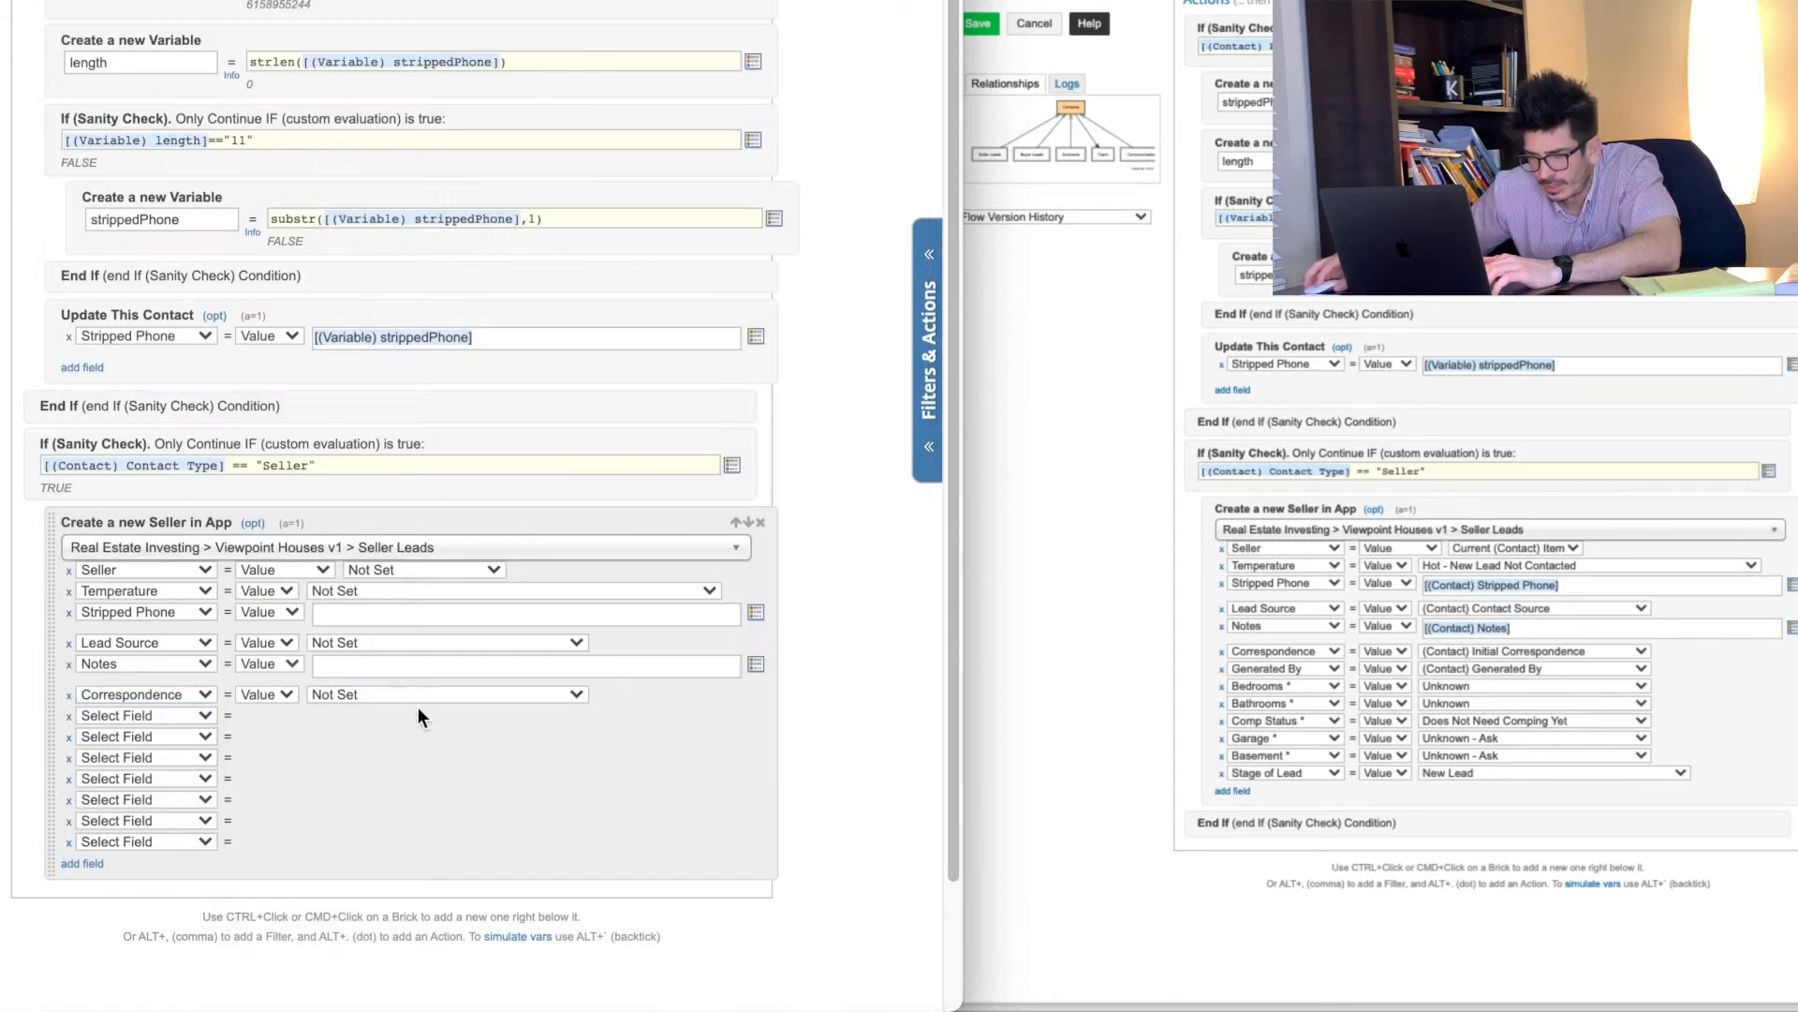
{"action": "left_click", "coordinate": [394, 694]}
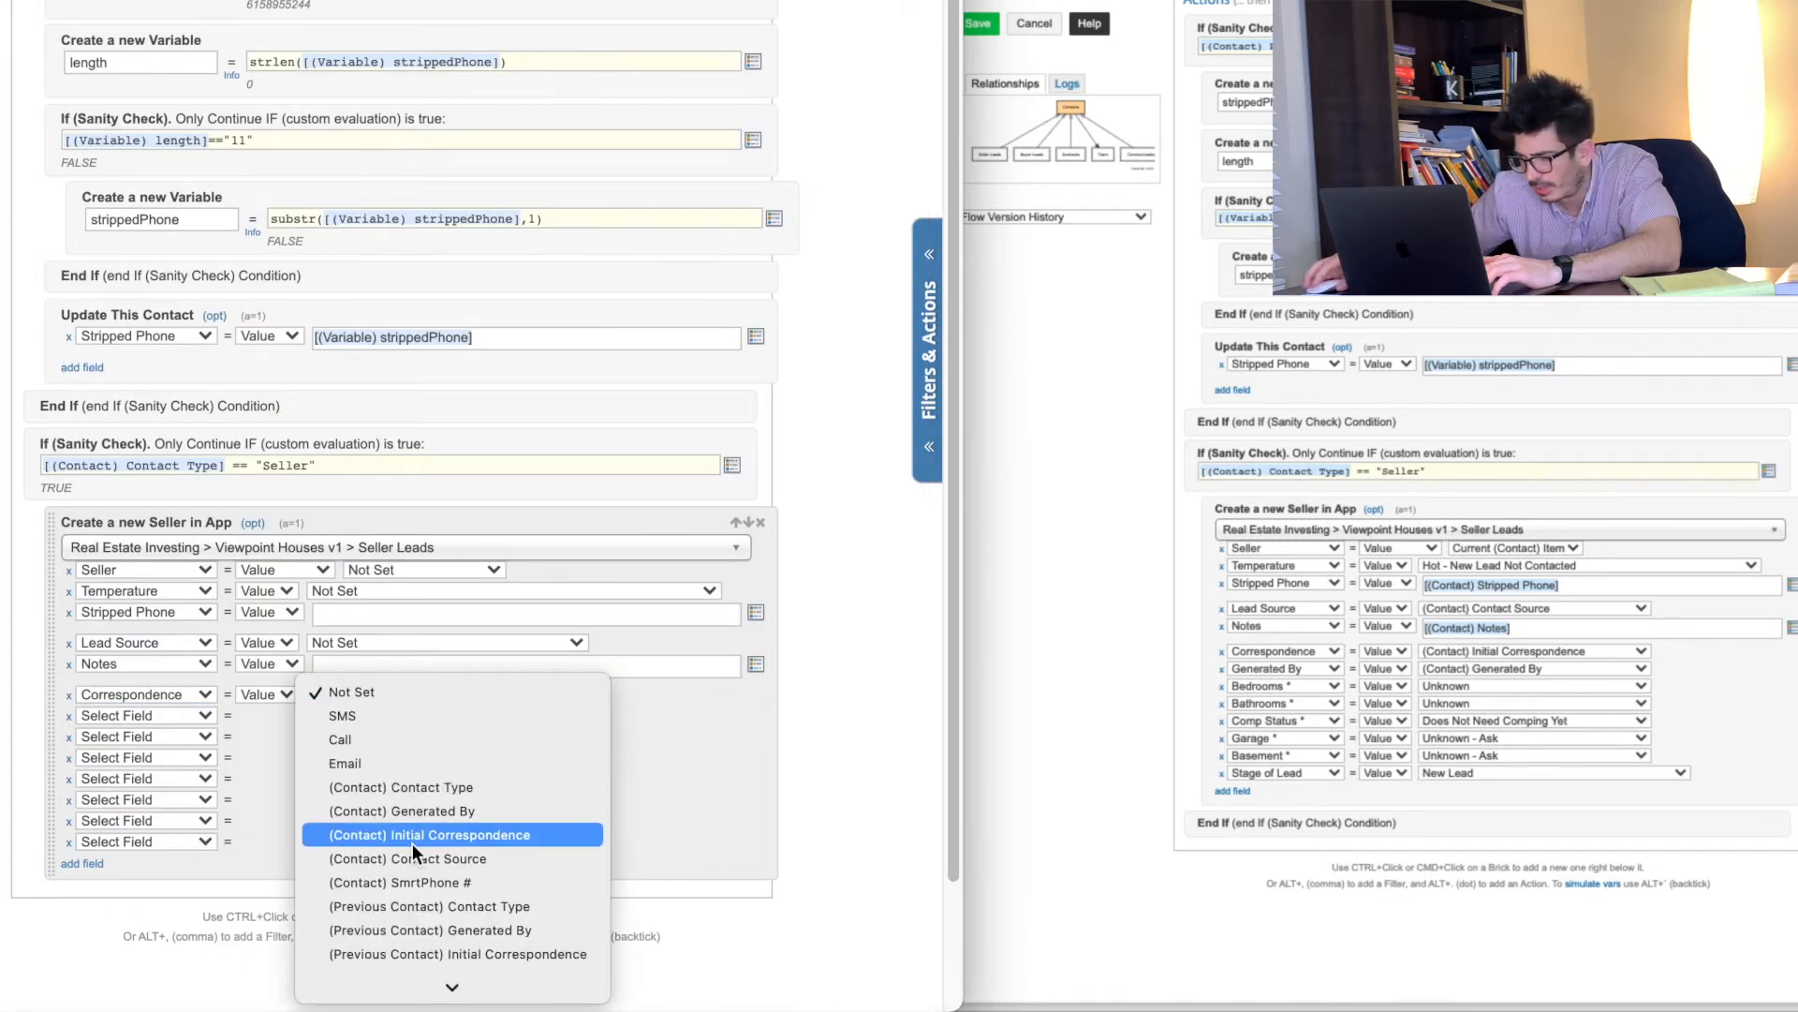
{"action": "scroll", "coordinate": [412, 843], "scroll_direction": "down", "scroll_amount": 1}
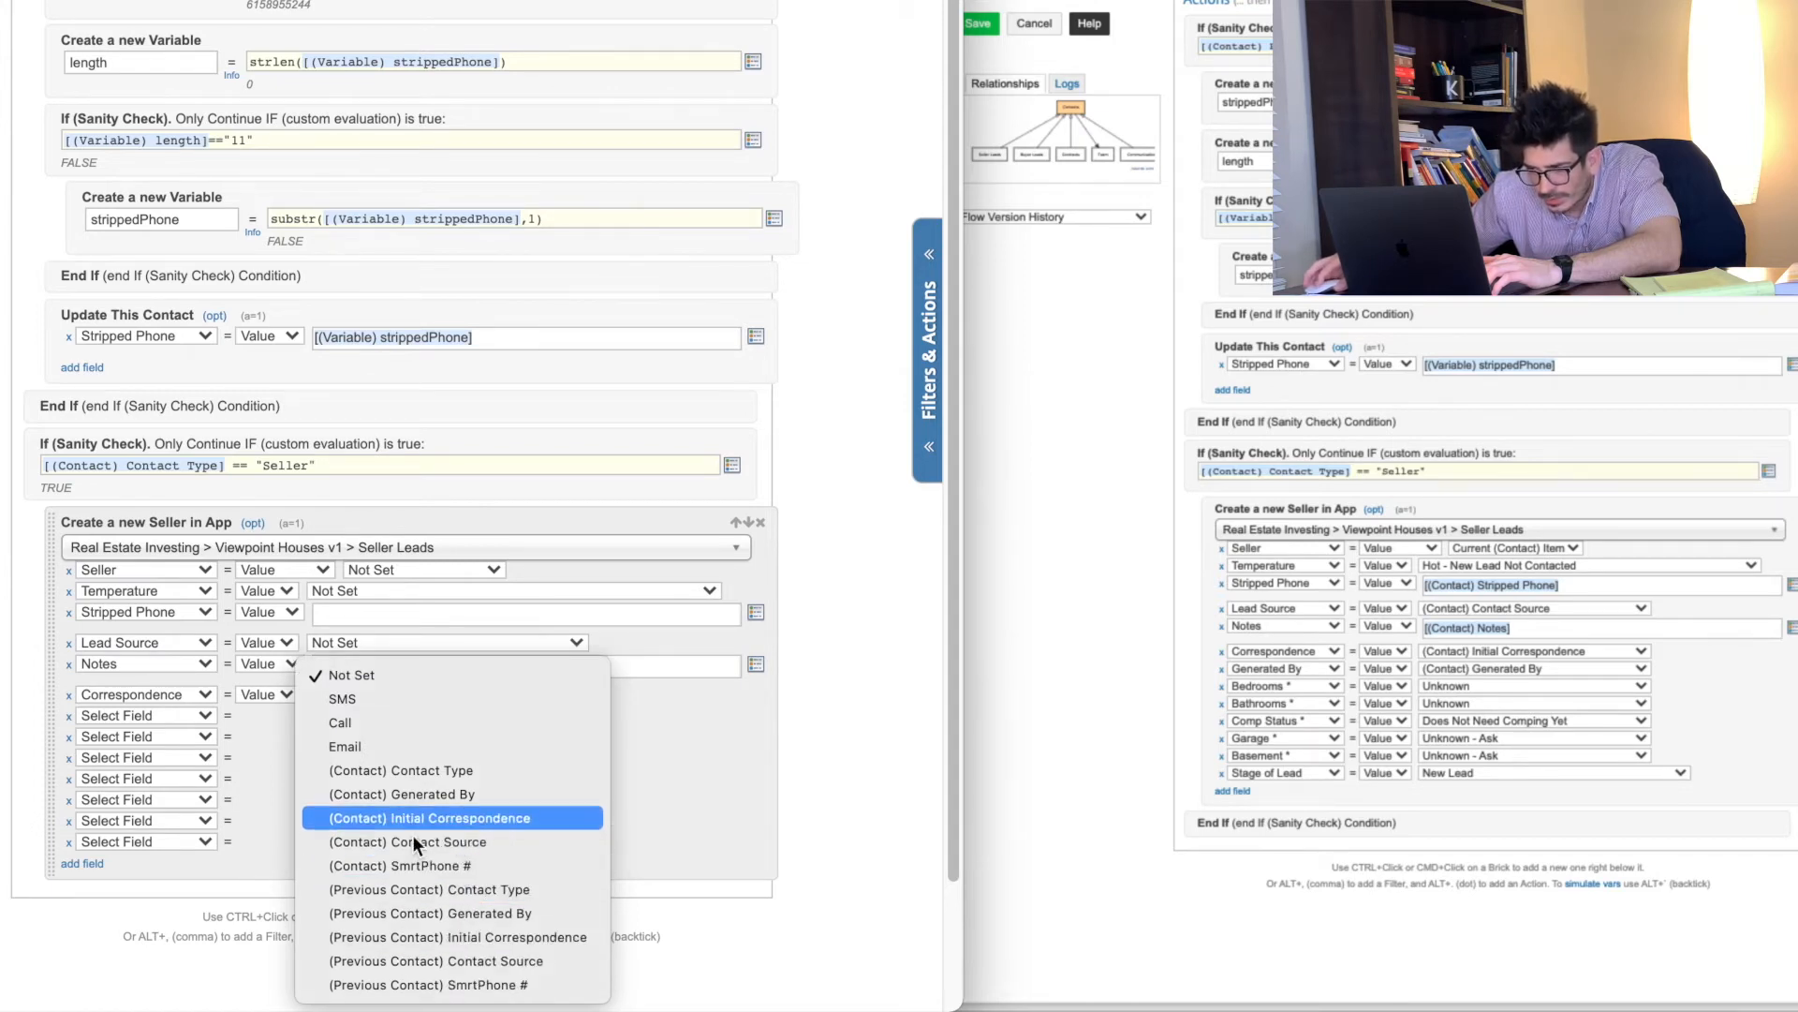
{"action": "left_click", "coordinate": [463, 822]}
Step: Add Generated By, Bedrooms, Bathrooms and Comp Status field rows
{"action": "left_click", "coordinate": [129, 718]}
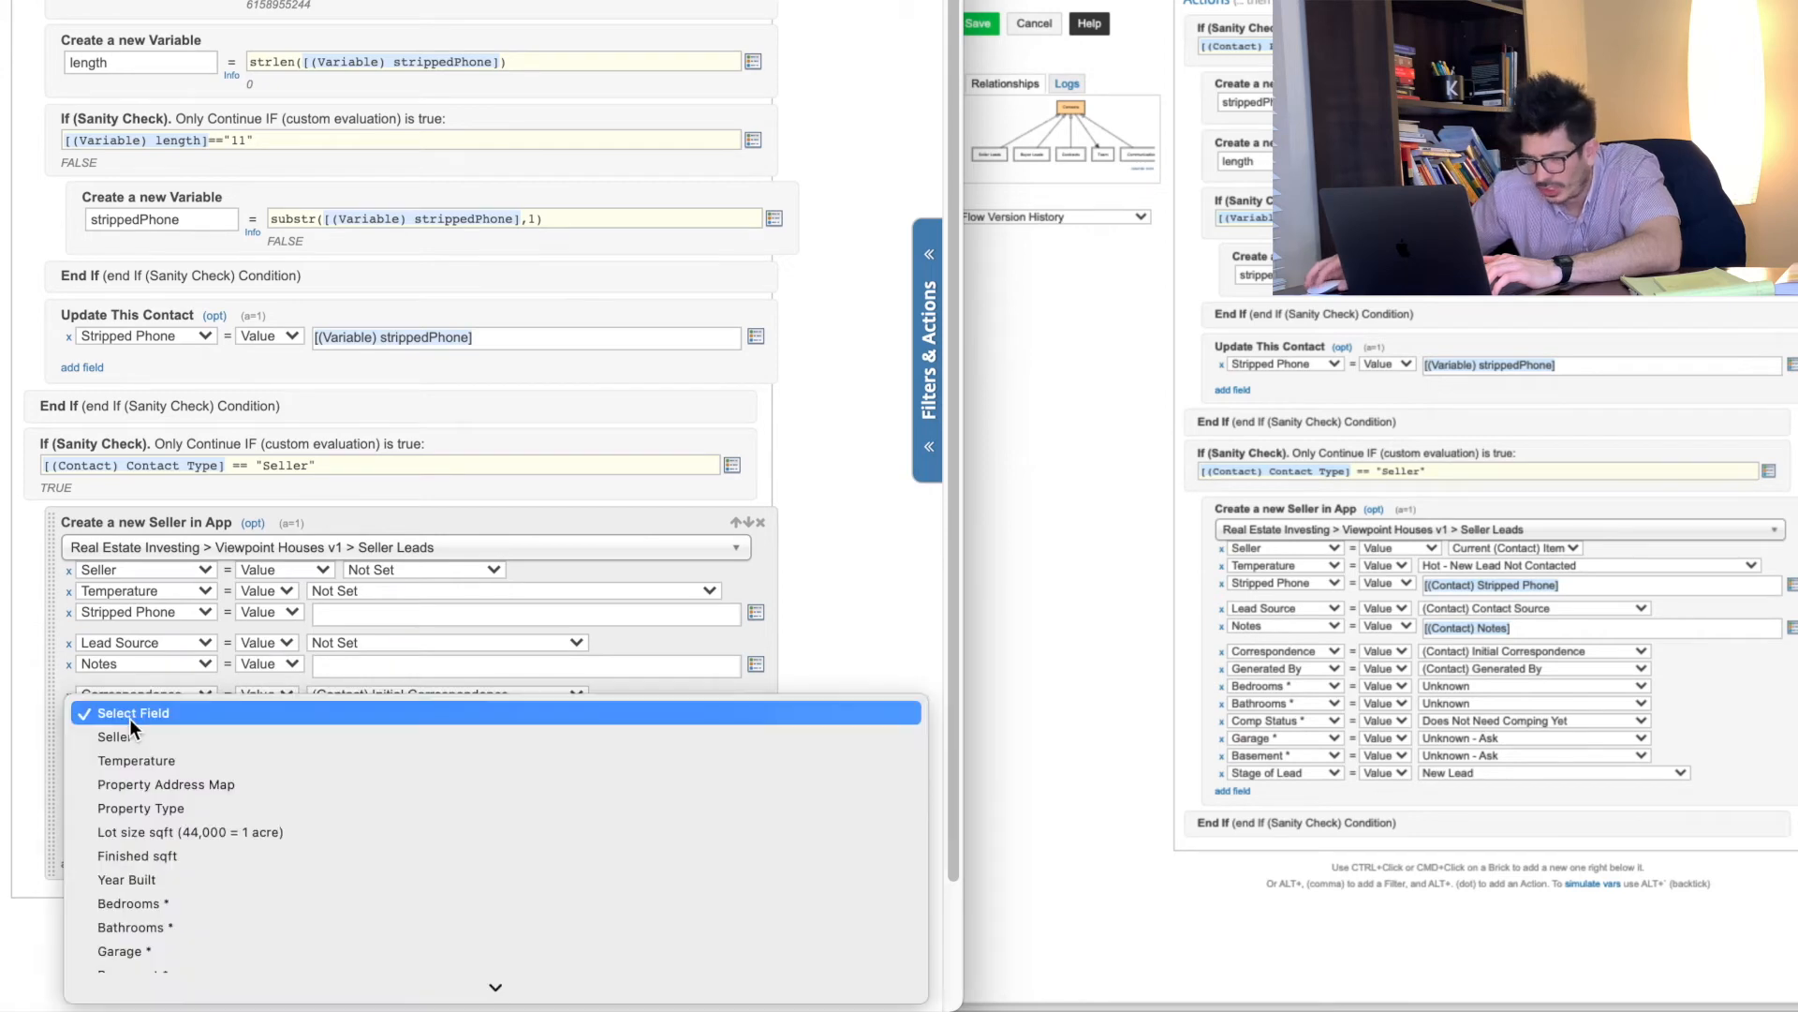
{"action": "scroll", "coordinate": [164, 830], "scroll_direction": "down", "scroll_amount": 5}
{"action": "scroll", "coordinate": [165, 830], "scroll_direction": "down", "scroll_amount": 5}
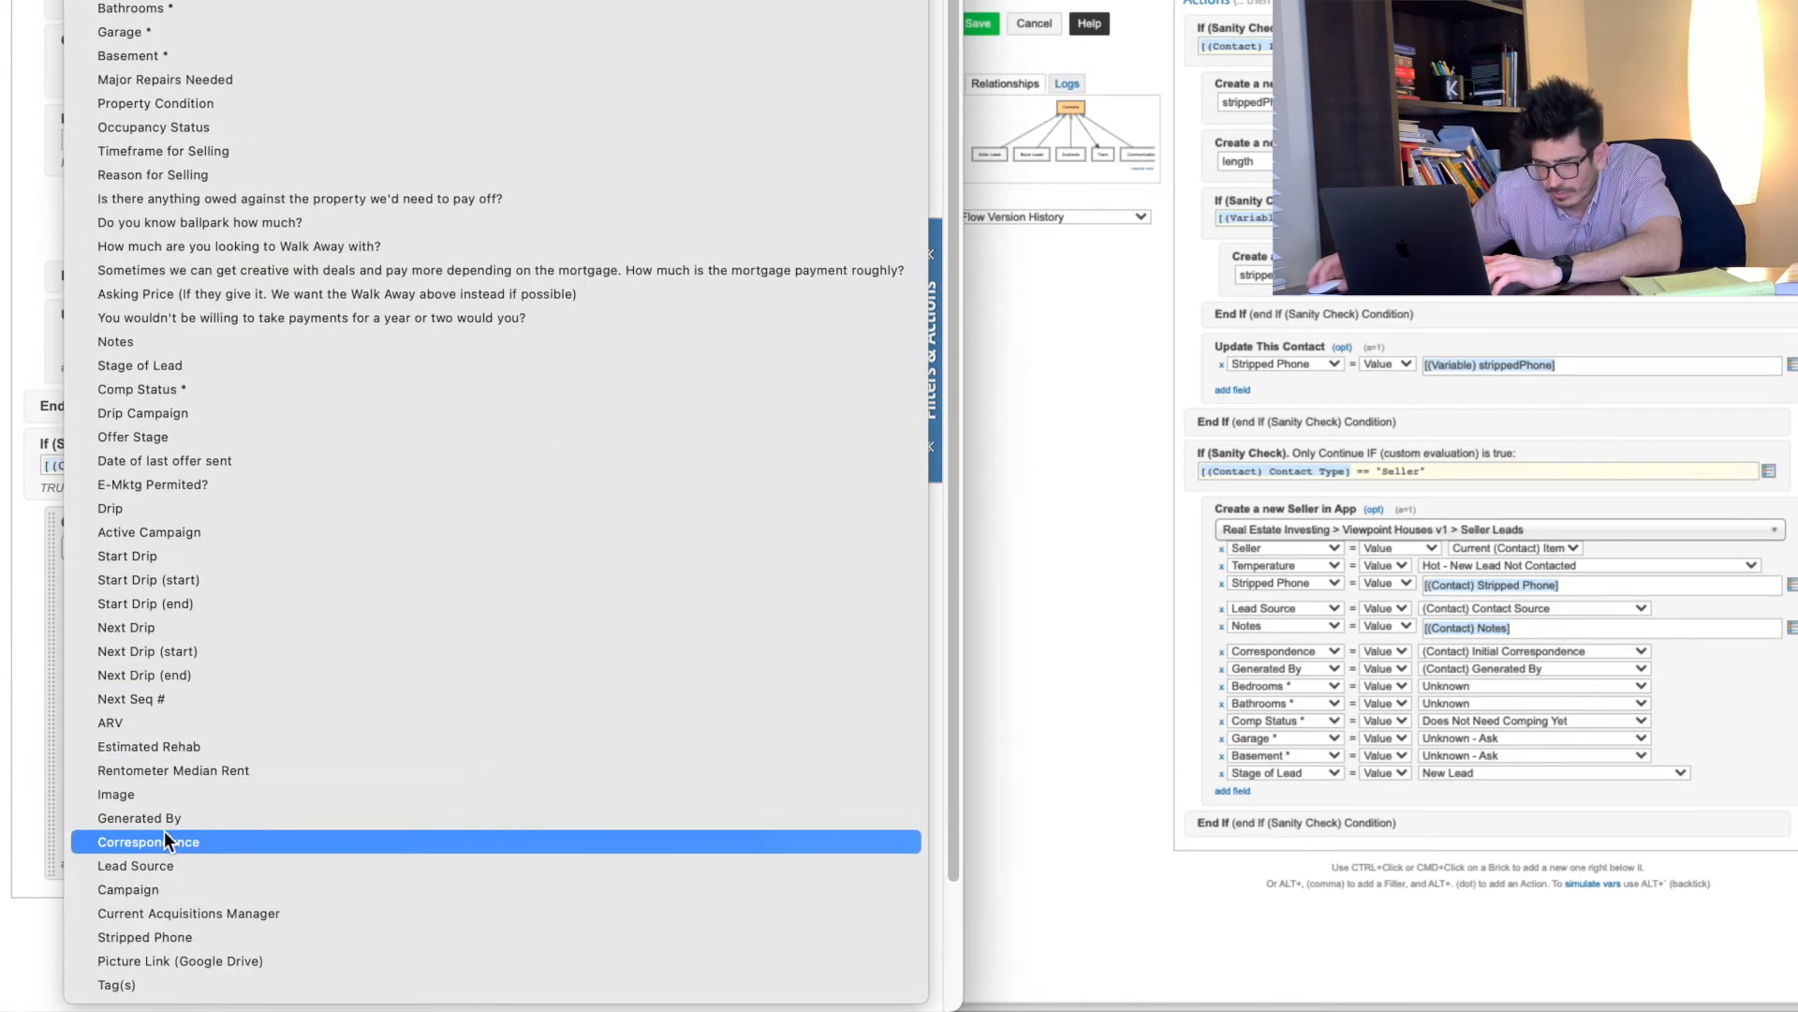
{"action": "left_click", "coordinate": [148, 818]}
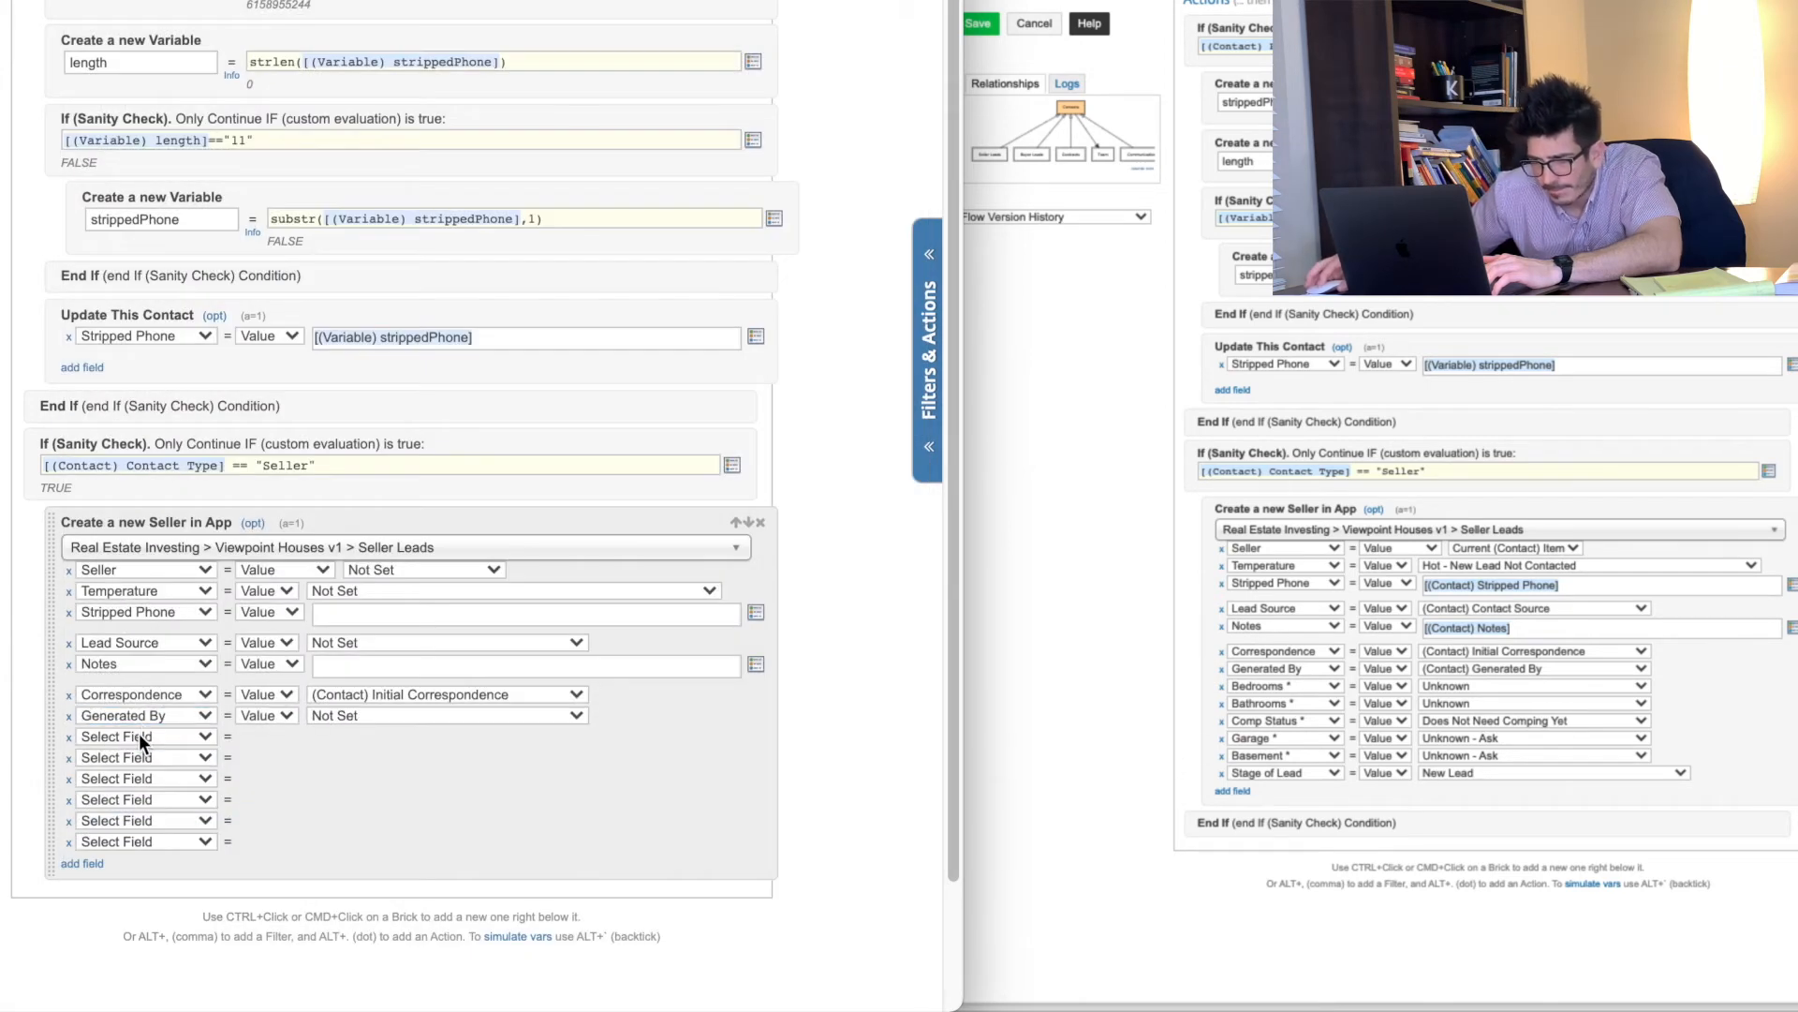
{"action": "left_click", "coordinate": [140, 735]}
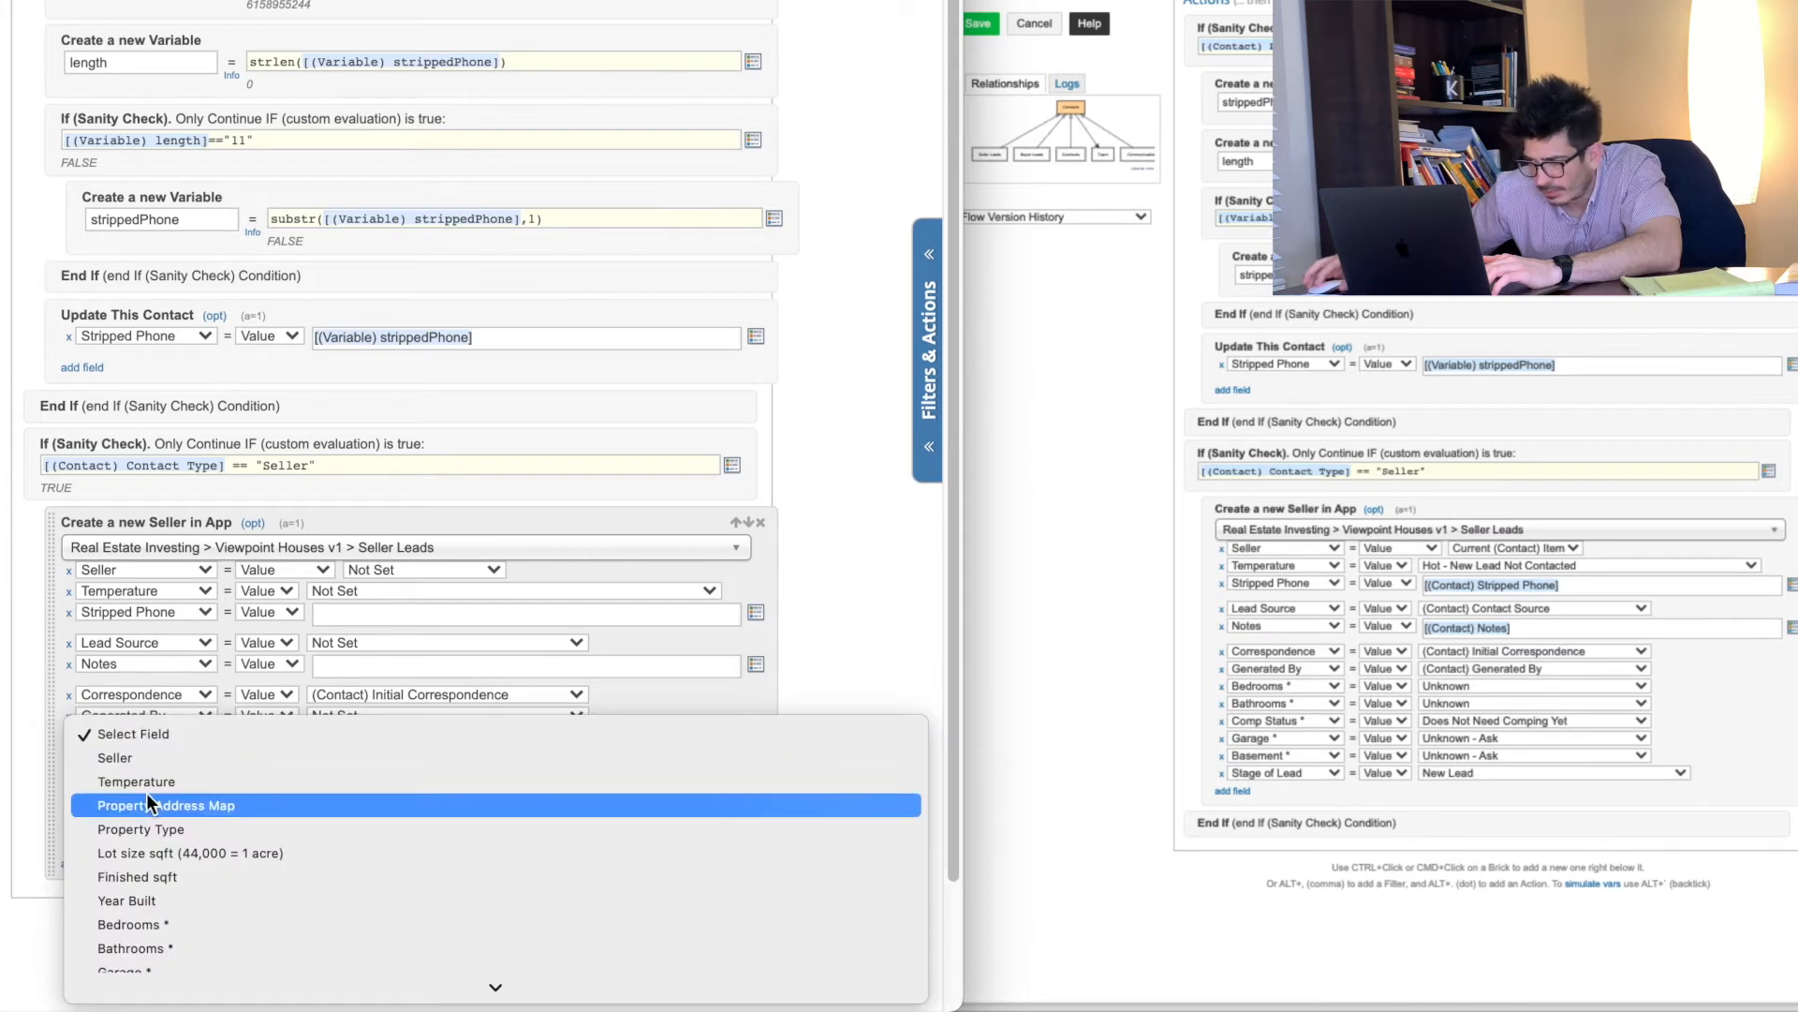
{"action": "scroll", "coordinate": [148, 800], "scroll_direction": "down", "scroll_amount": 3}
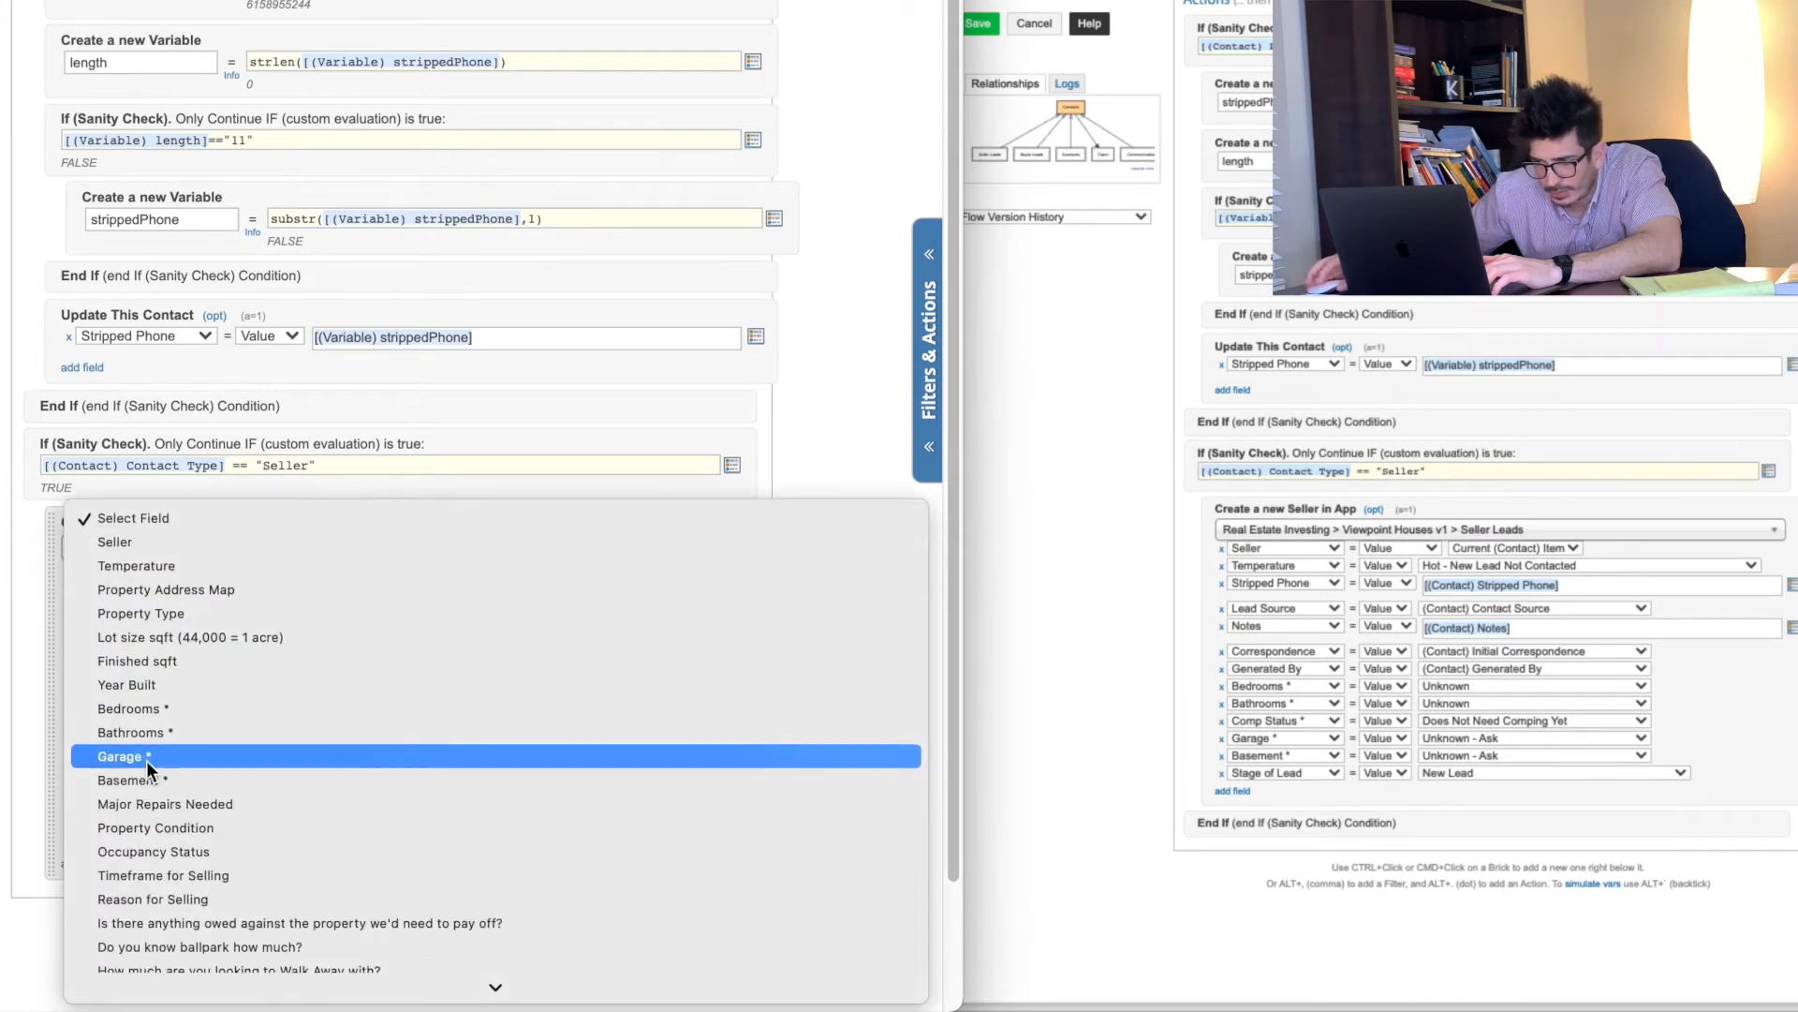
{"action": "left_click", "coordinate": [148, 707]}
{"action": "left_click", "coordinate": [142, 759]}
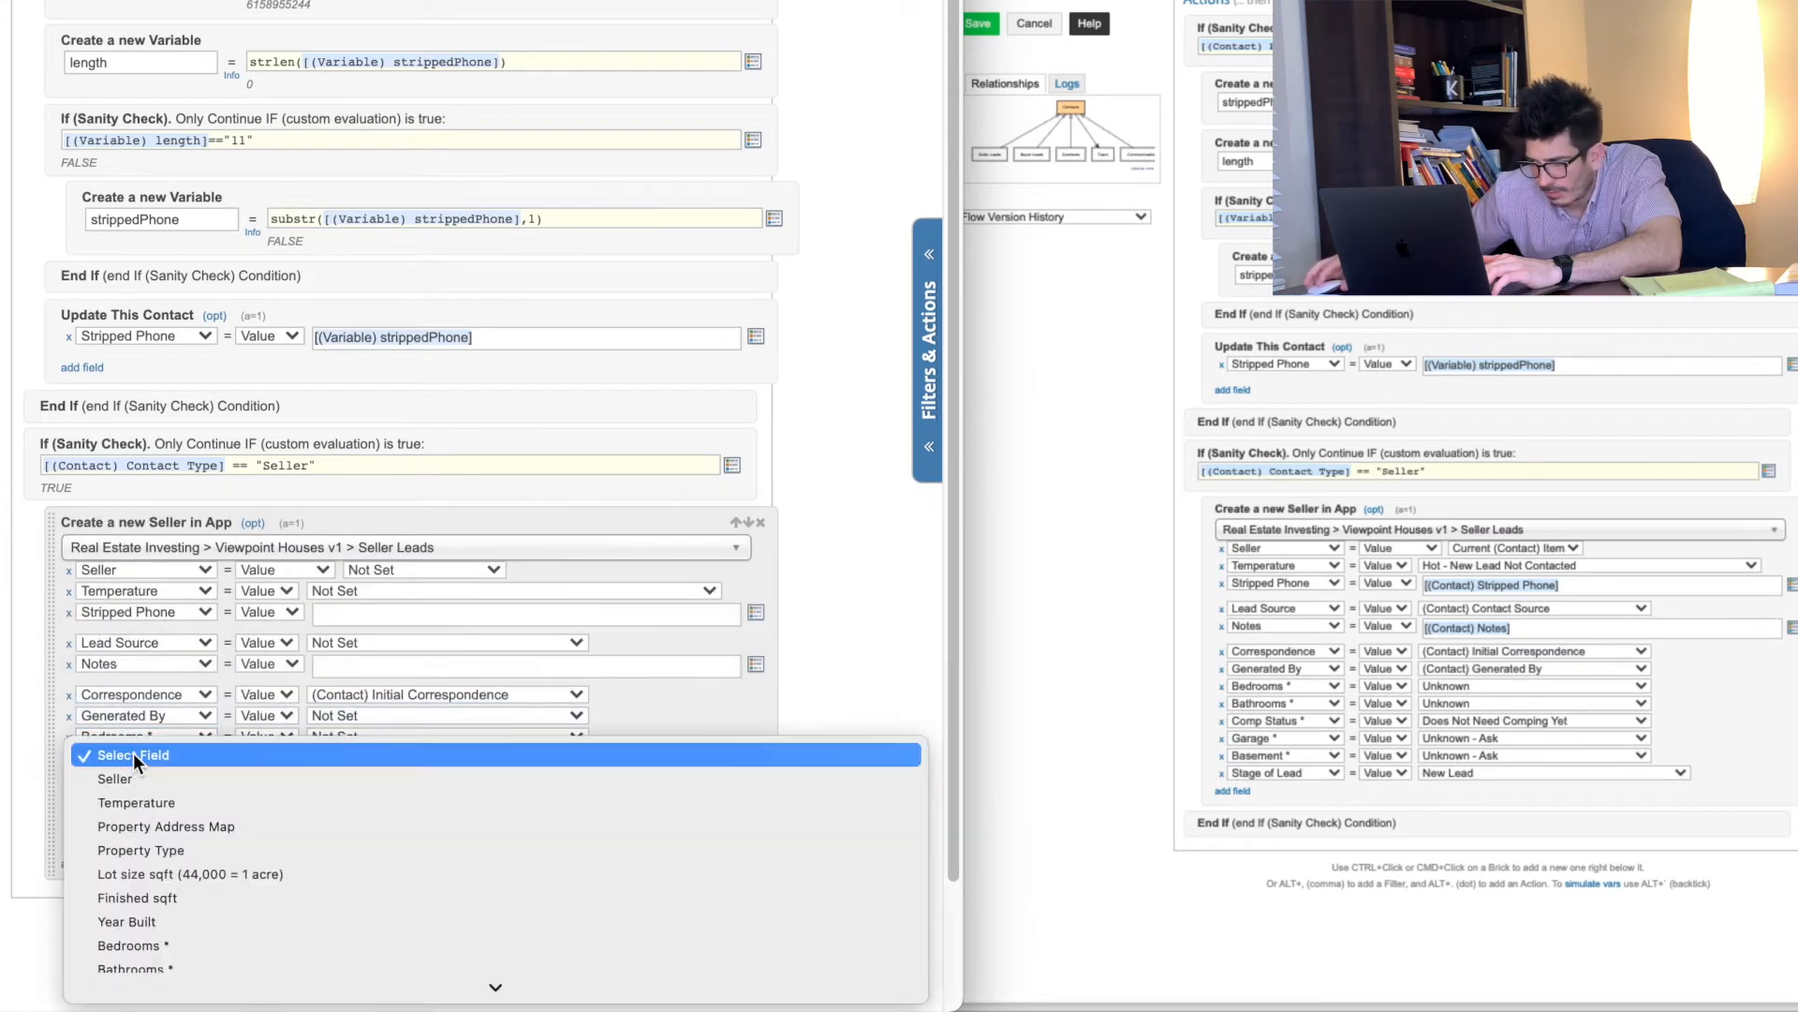
{"action": "scroll", "coordinate": [166, 888], "scroll_direction": "down", "scroll_amount": 2}
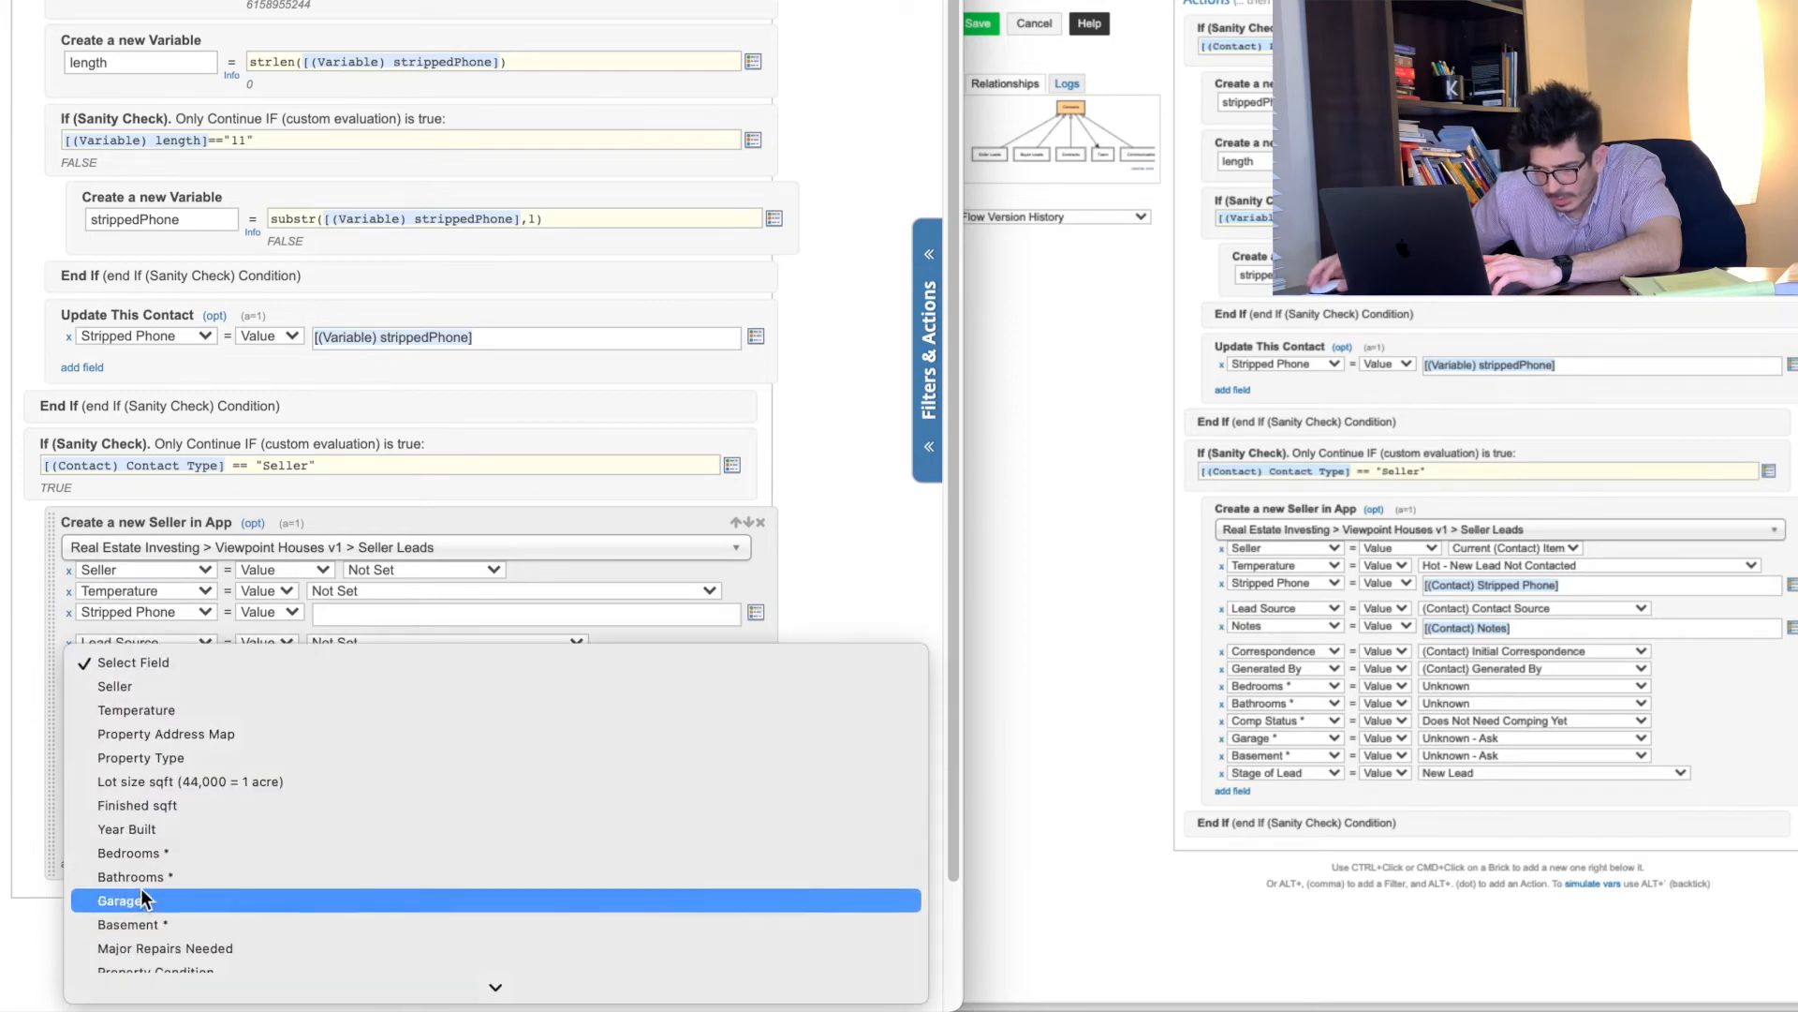
{"action": "left_click", "coordinate": [170, 873]}
{"action": "left_click", "coordinate": [161, 781]}
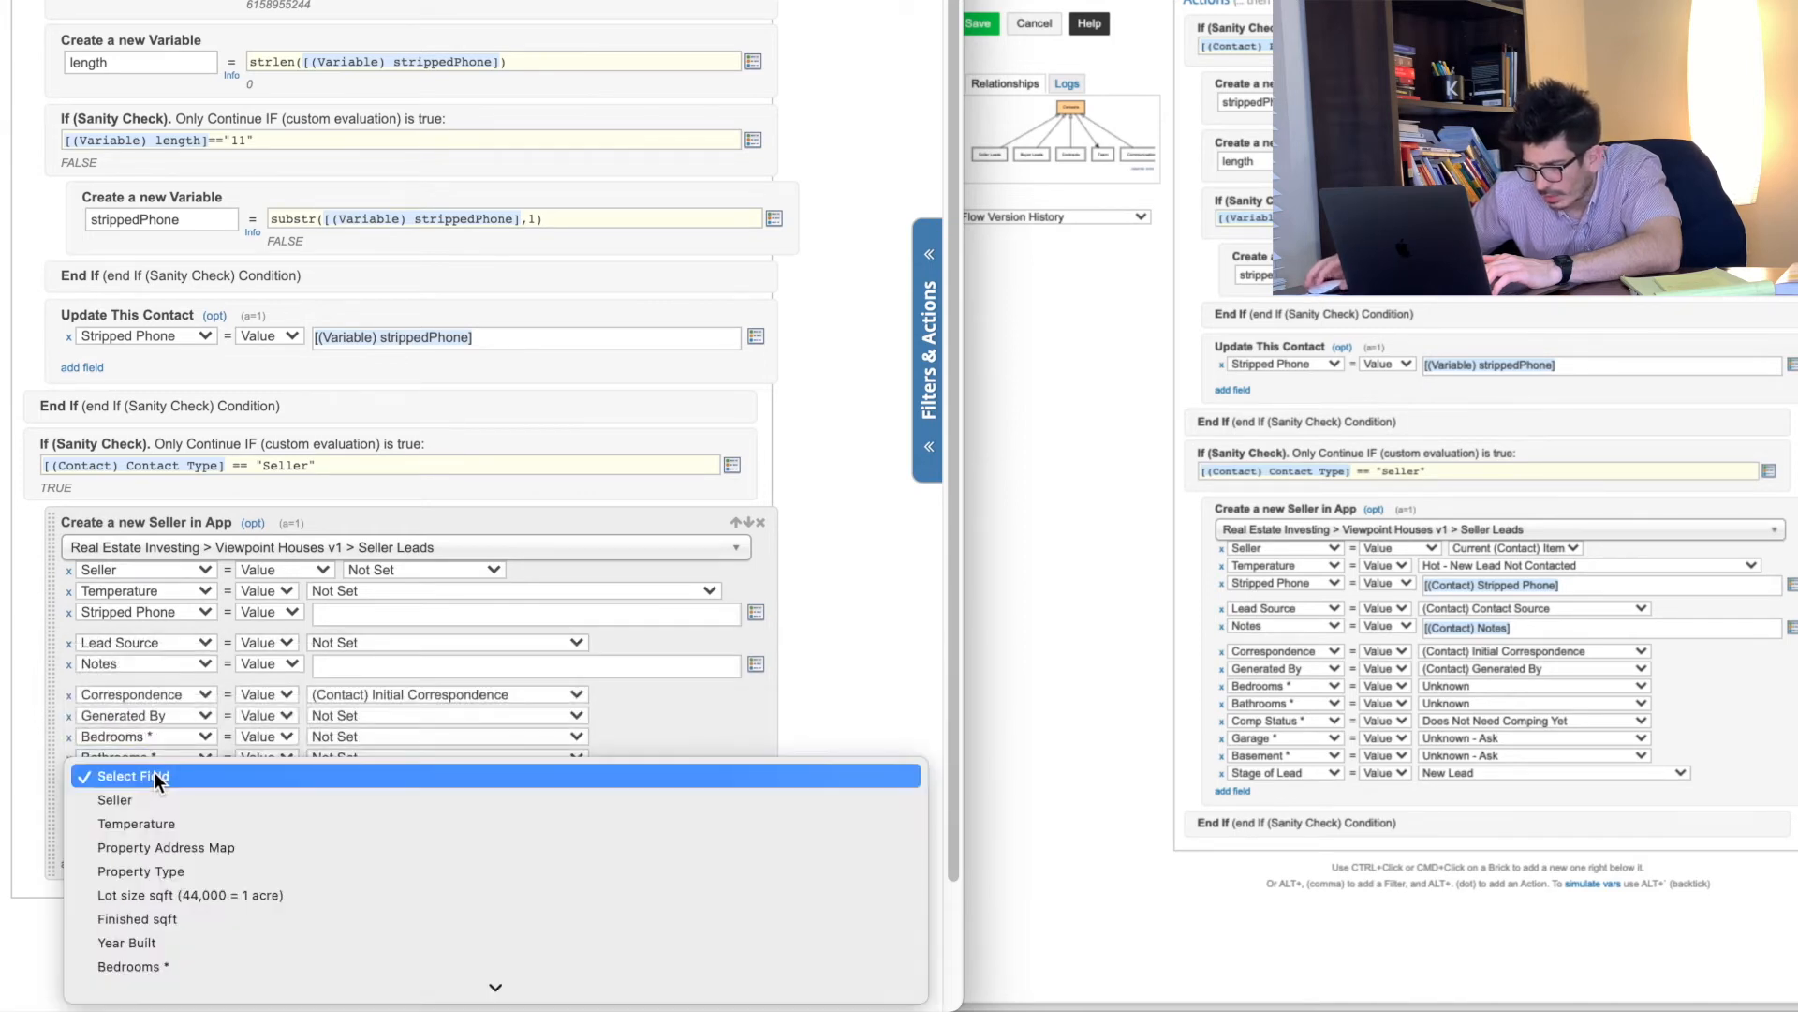
{"action": "scroll", "coordinate": [178, 899], "scroll_direction": "down", "scroll_amount": 3}
{"action": "scroll", "coordinate": [180, 884], "scroll_direction": "down", "scroll_amount": 10}
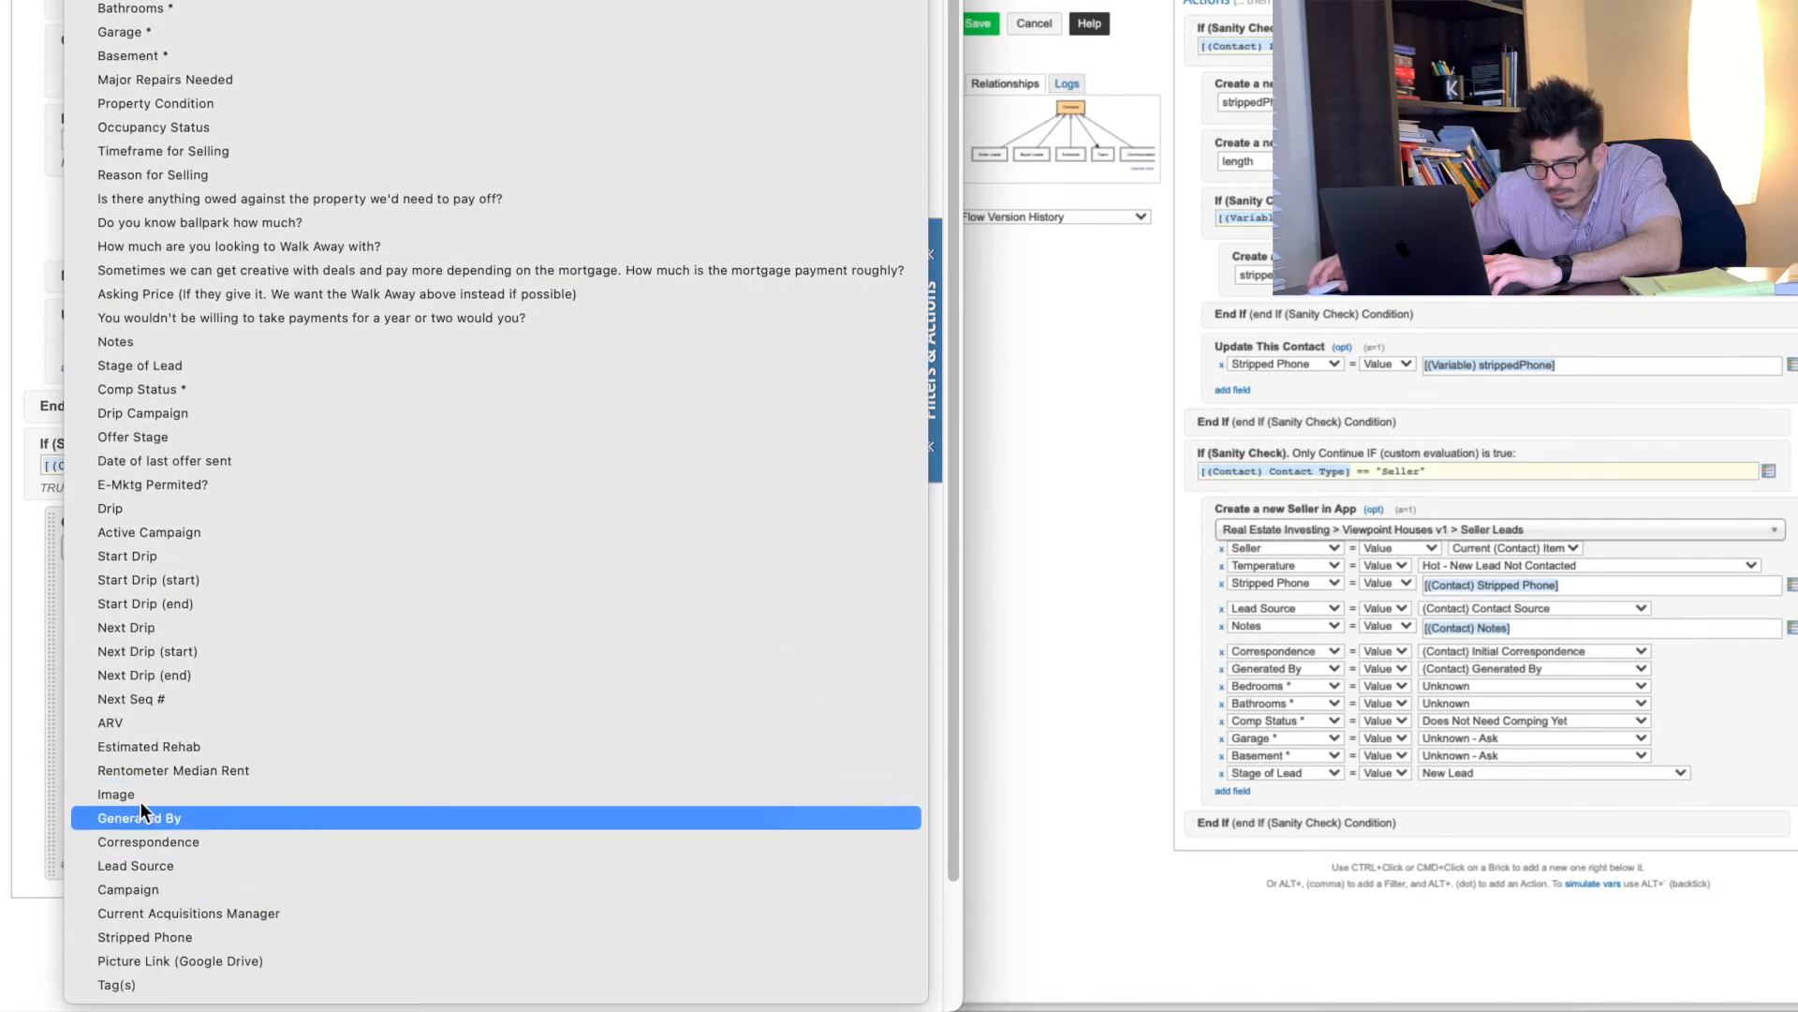
{"action": "left_click", "coordinate": [146, 389]}
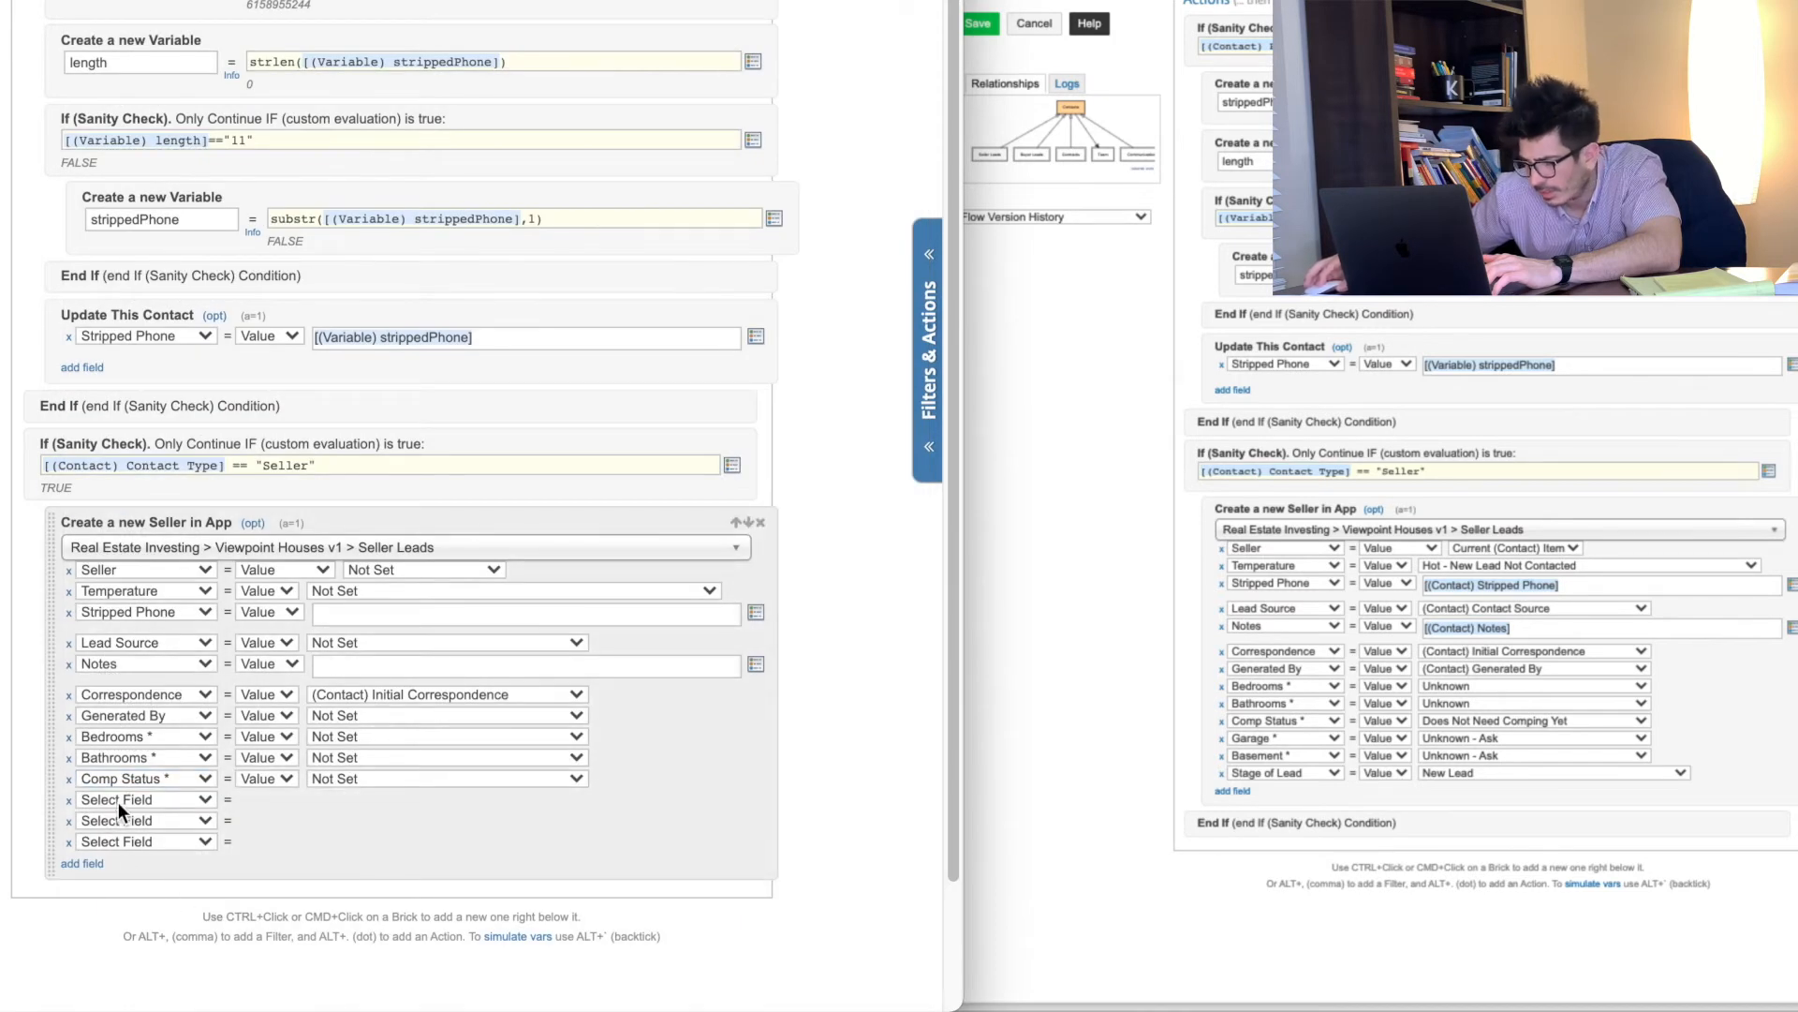
Step: Add Garage, Basement and Stage of Lead field rows
{"action": "left_click", "coordinate": [118, 802]}
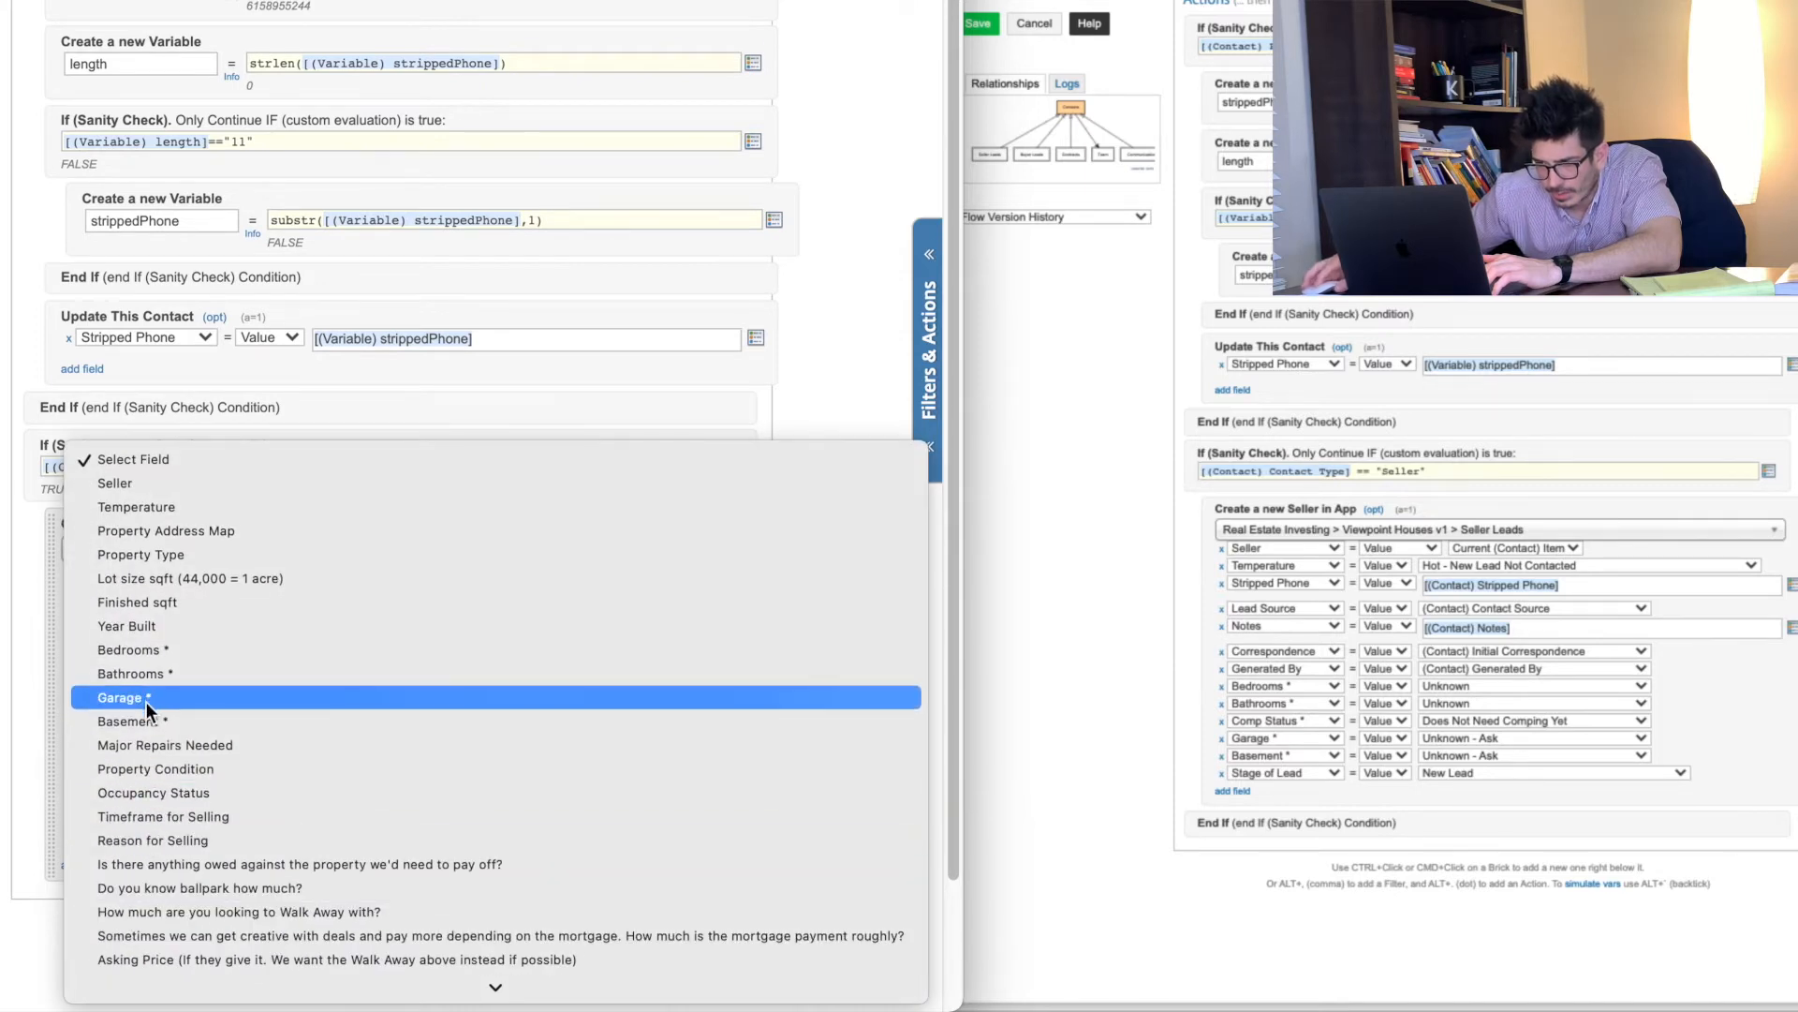
{"action": "left_click", "coordinate": [148, 705]}
{"action": "left_click", "coordinate": [140, 825]}
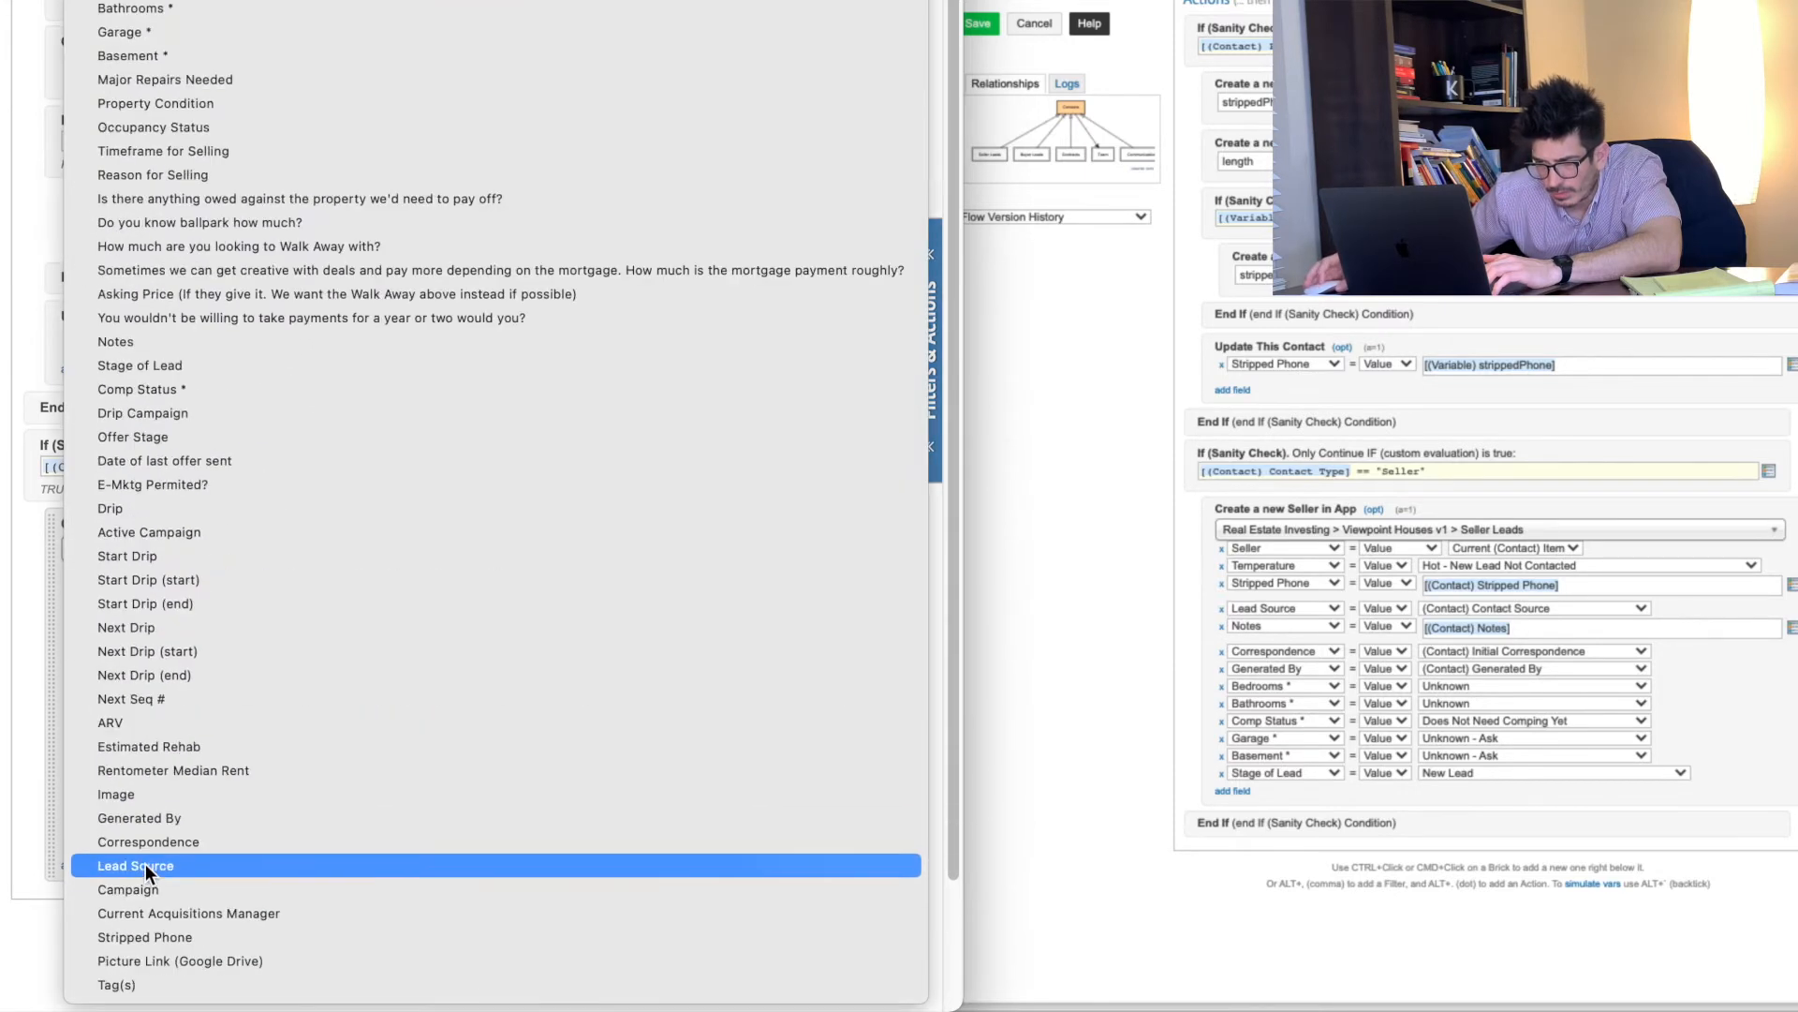
{"action": "left_click", "coordinate": [146, 54]}
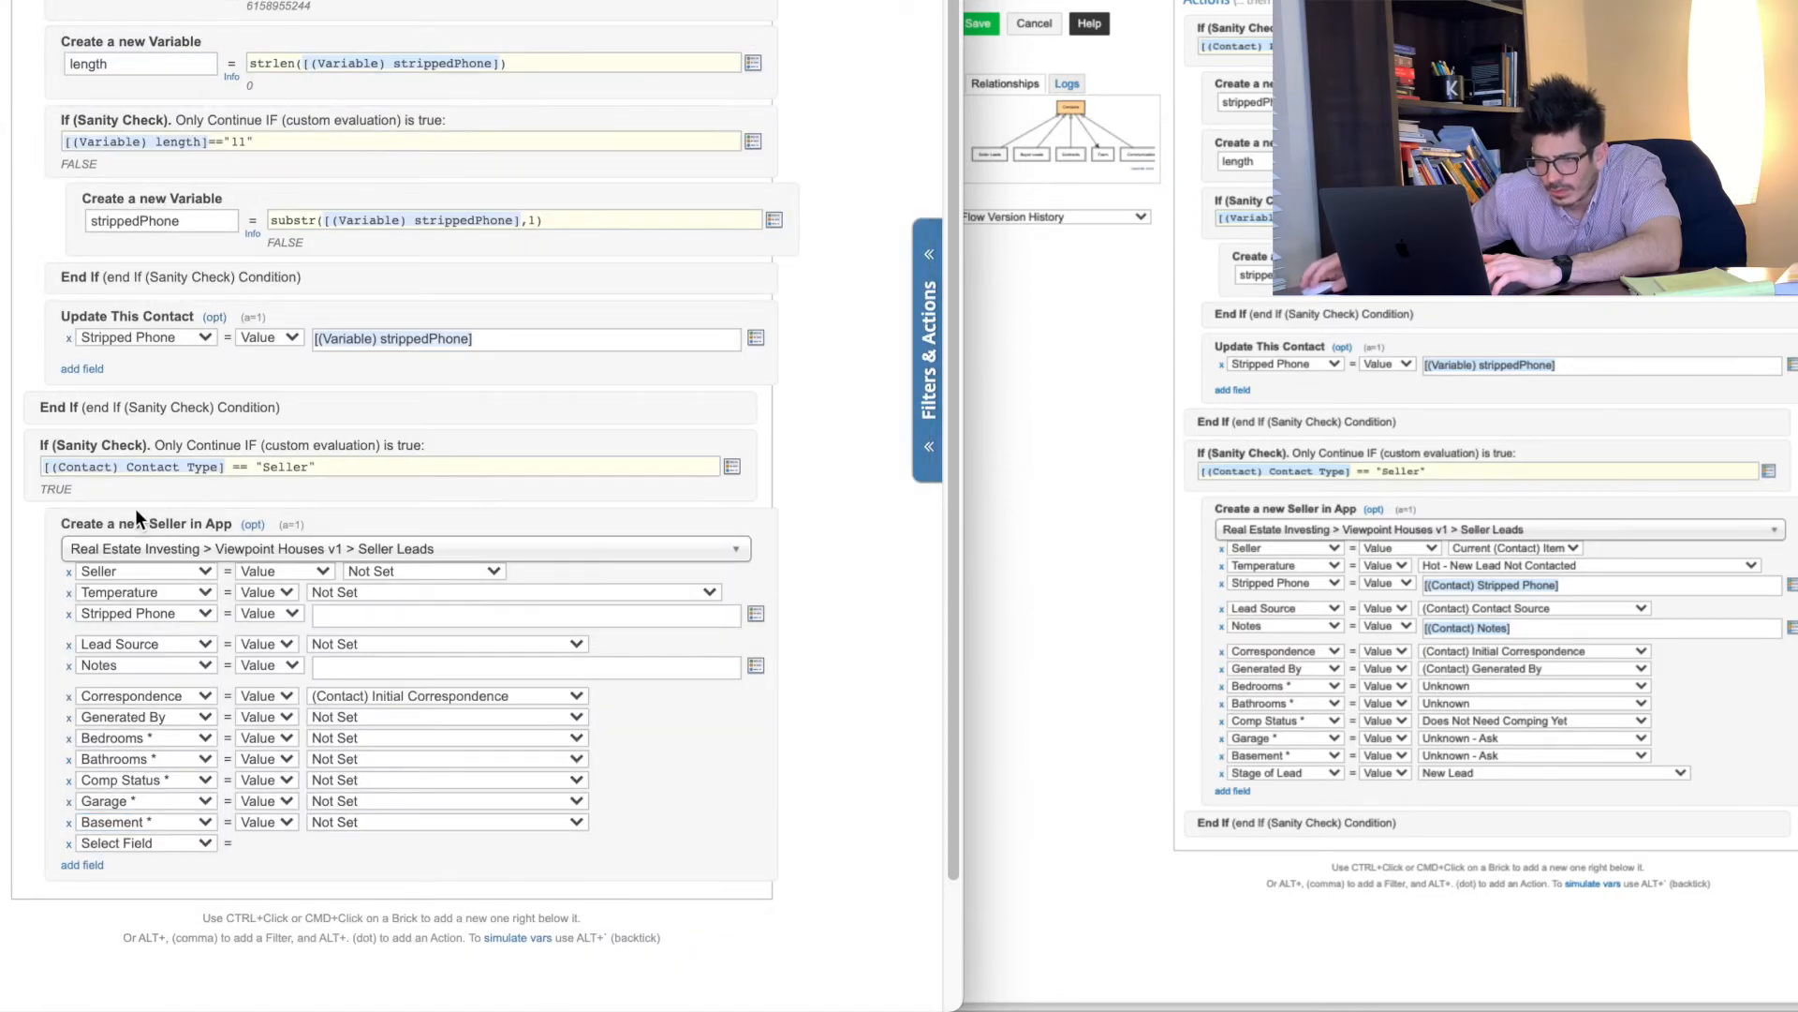
{"action": "left_click", "coordinate": [121, 843]}
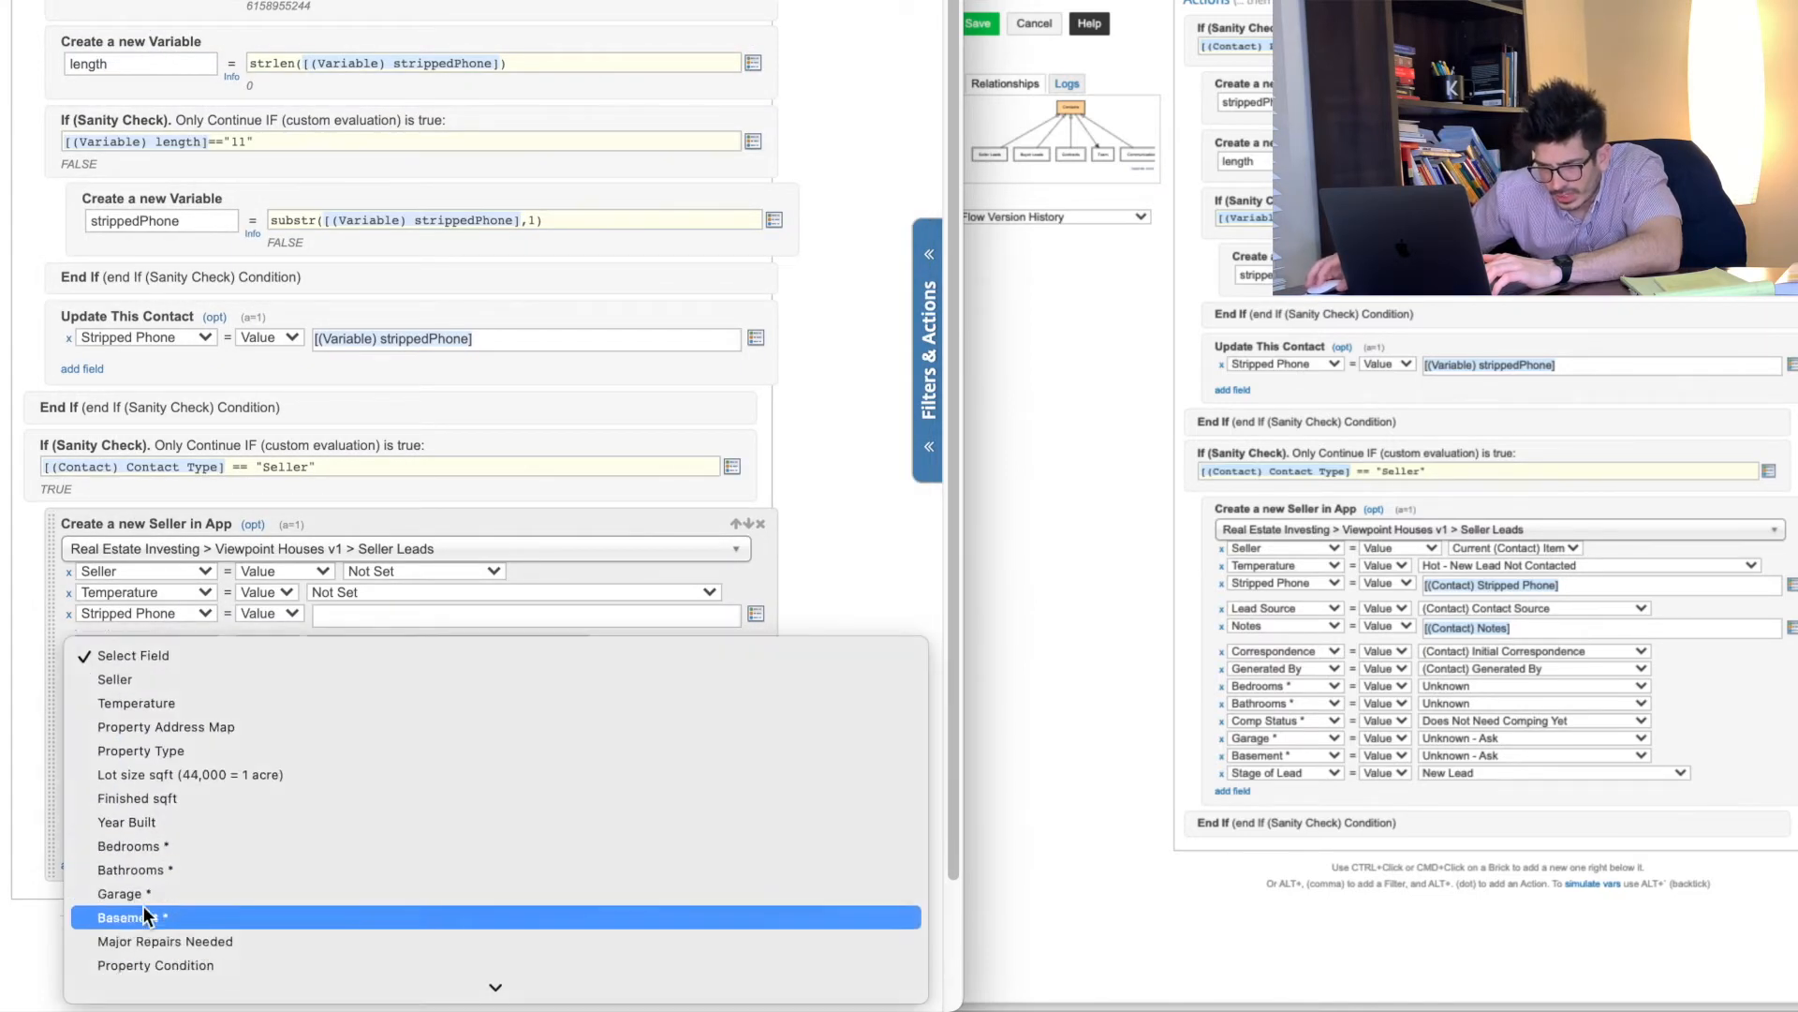
{"action": "scroll", "coordinate": [143, 906], "scroll_direction": "down", "scroll_amount": 3}
{"action": "scroll", "coordinate": [142, 903], "scroll_direction": "down", "scroll_amount": 5}
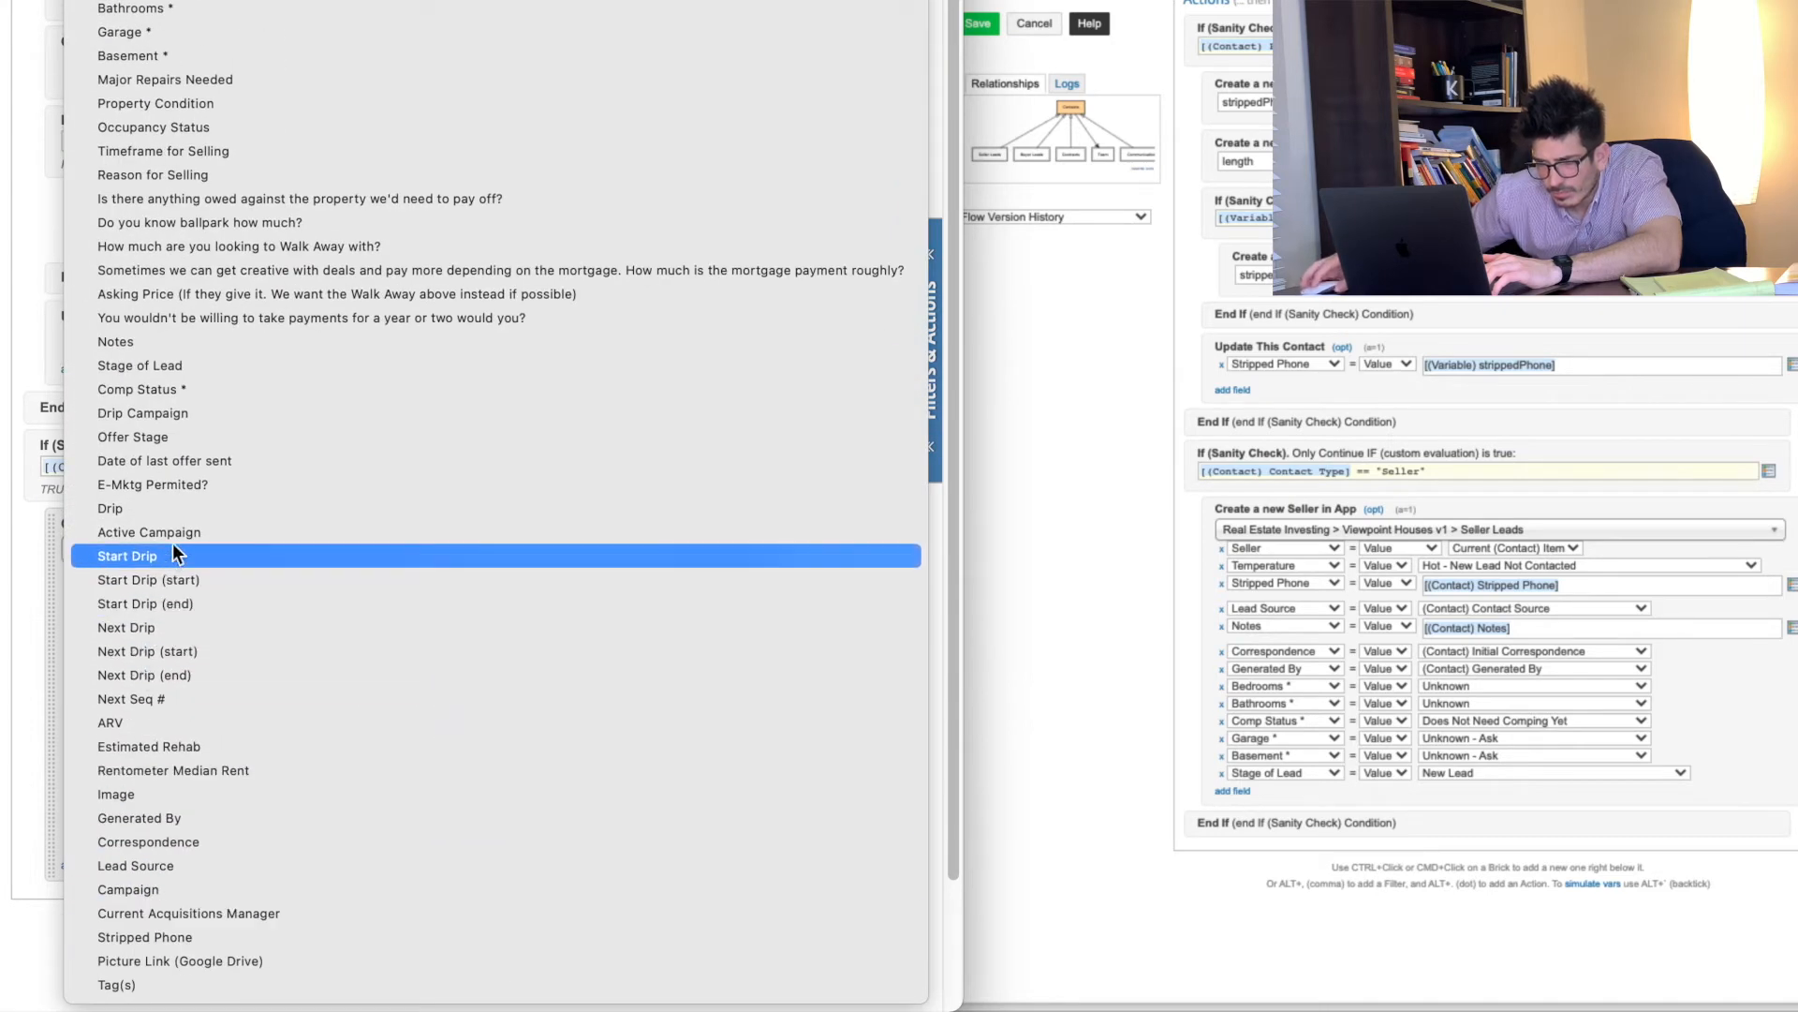
{"action": "left_click", "coordinate": [190, 372]}
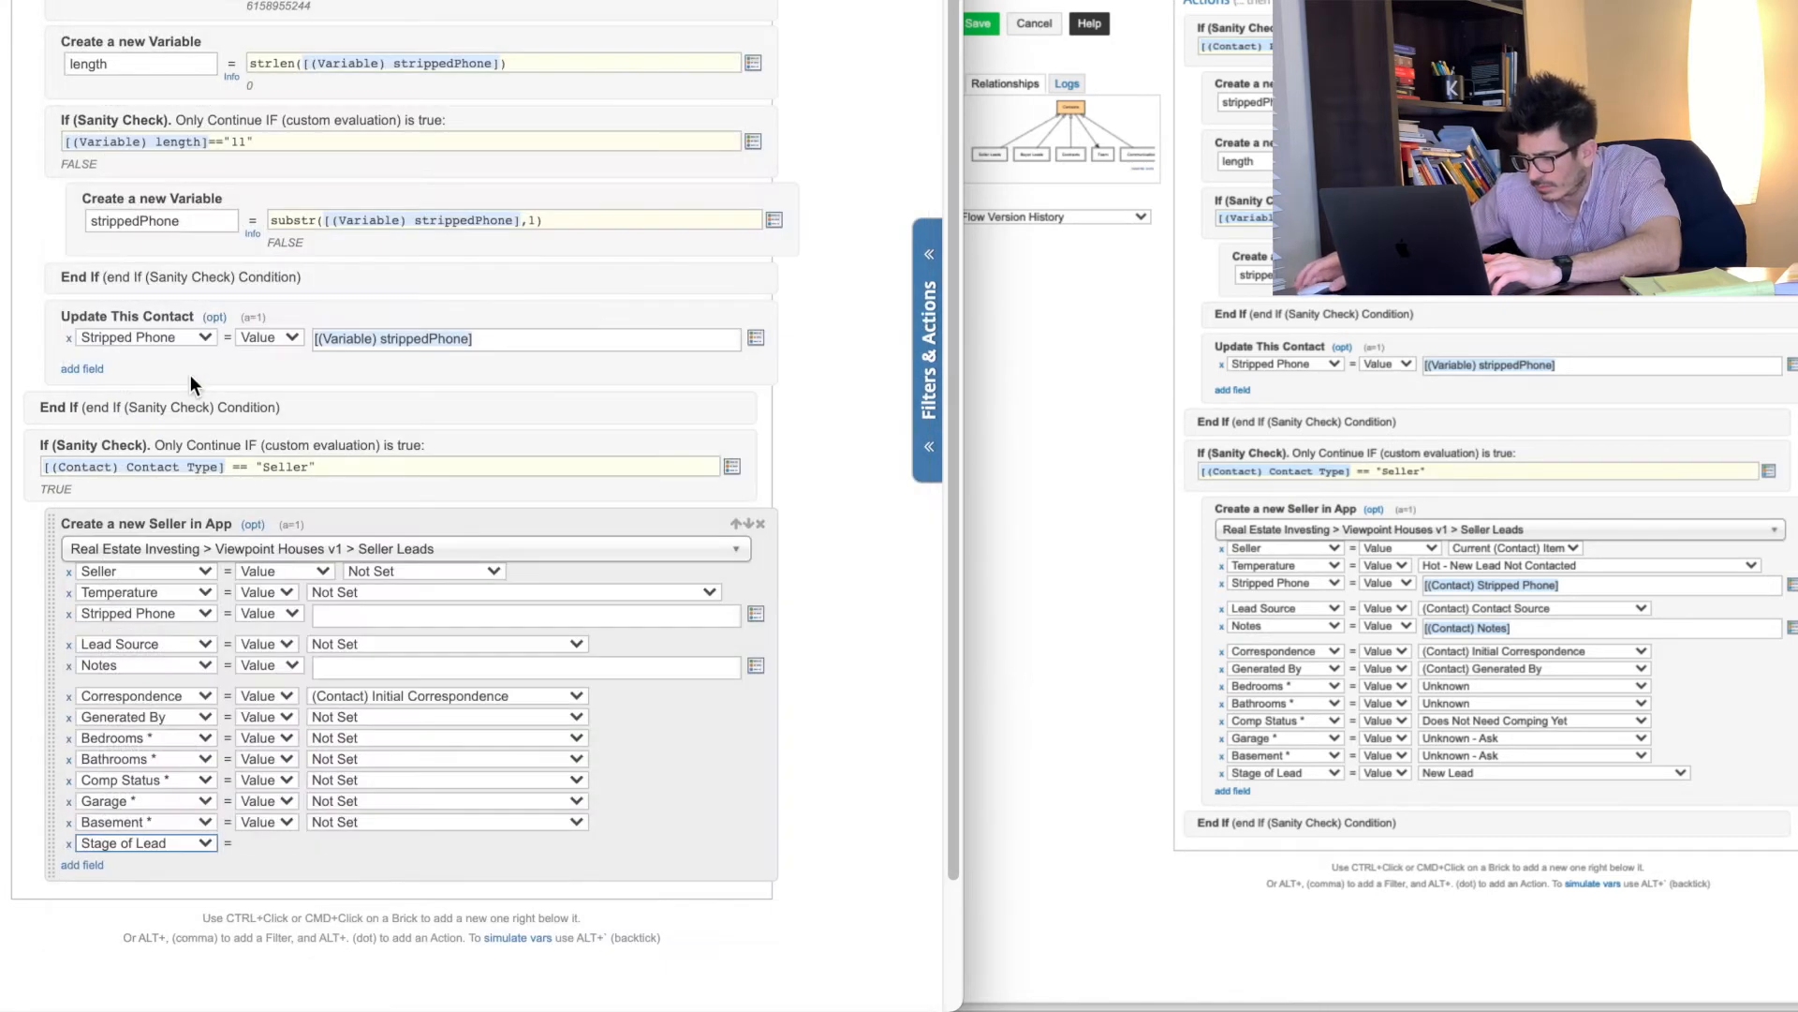
Step: Map Seller to the current contact, Temperature to Hot - New Lead Not Contacted, plus Stripped Phone and Lead Source (Contact Source)
{"action": "left_click", "coordinate": [397, 568]}
{"action": "left_click", "coordinate": [399, 590]}
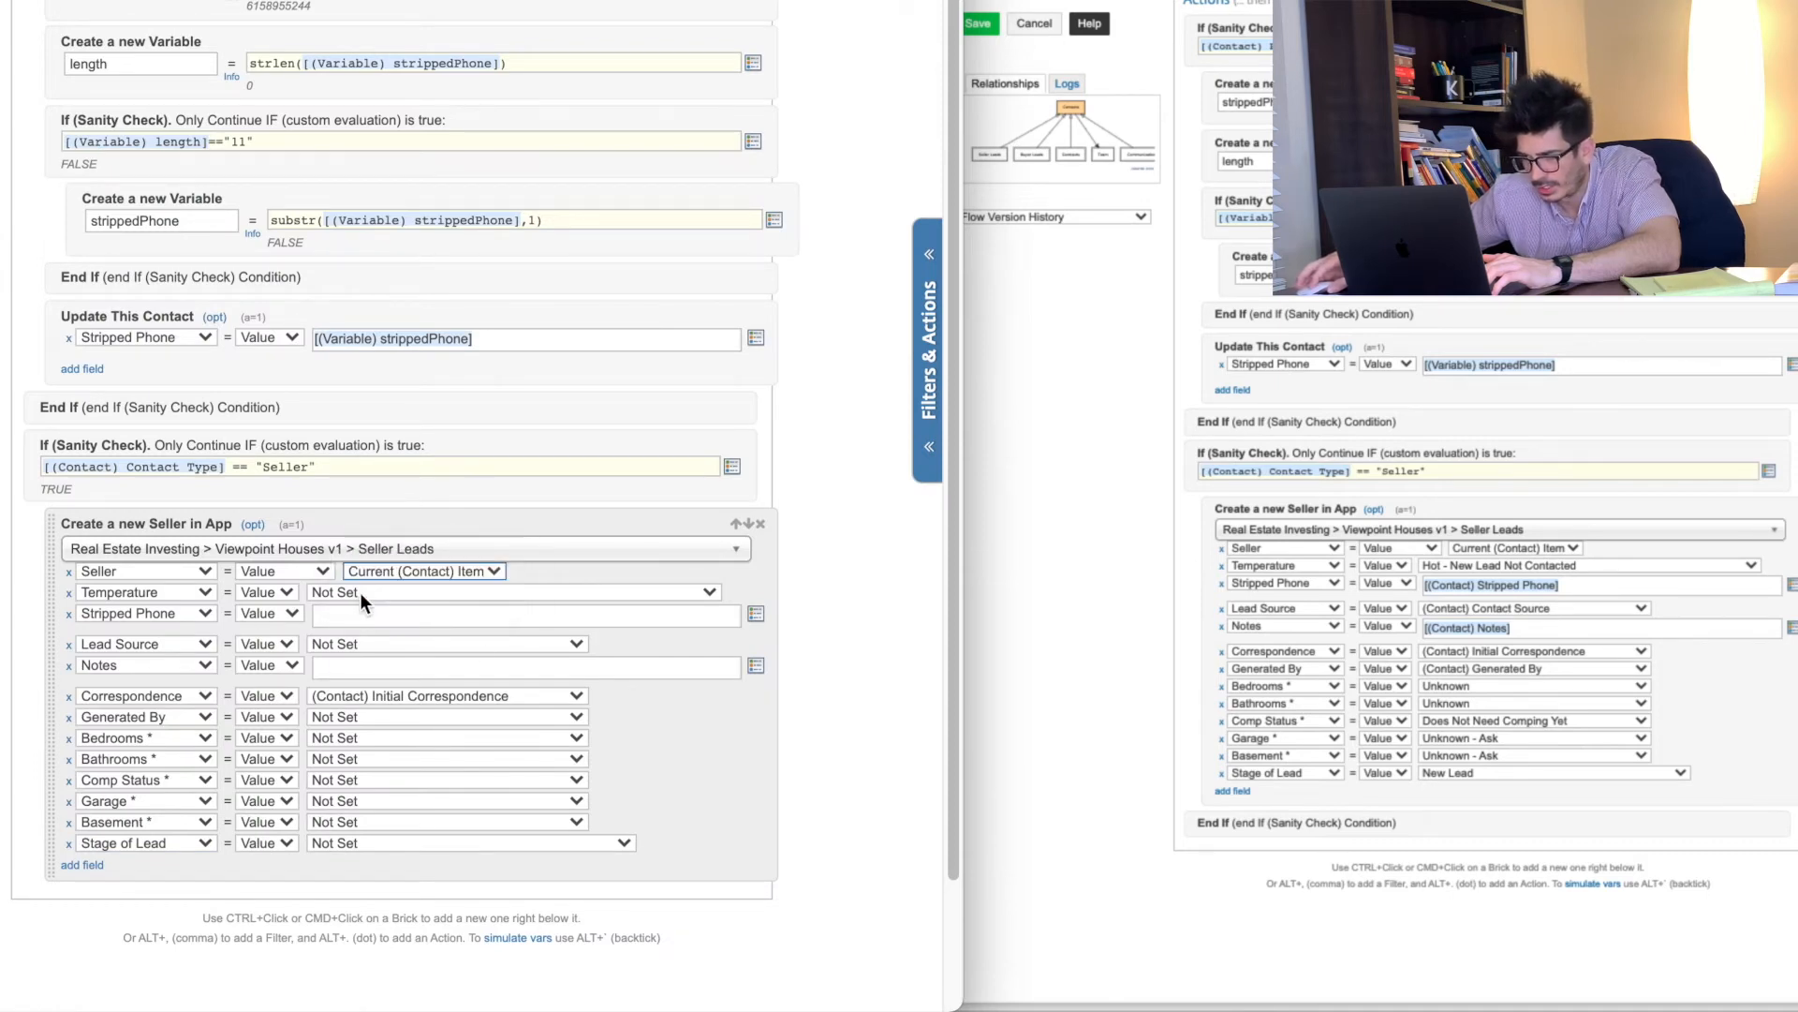
{"action": "left_click", "coordinate": [359, 592]}
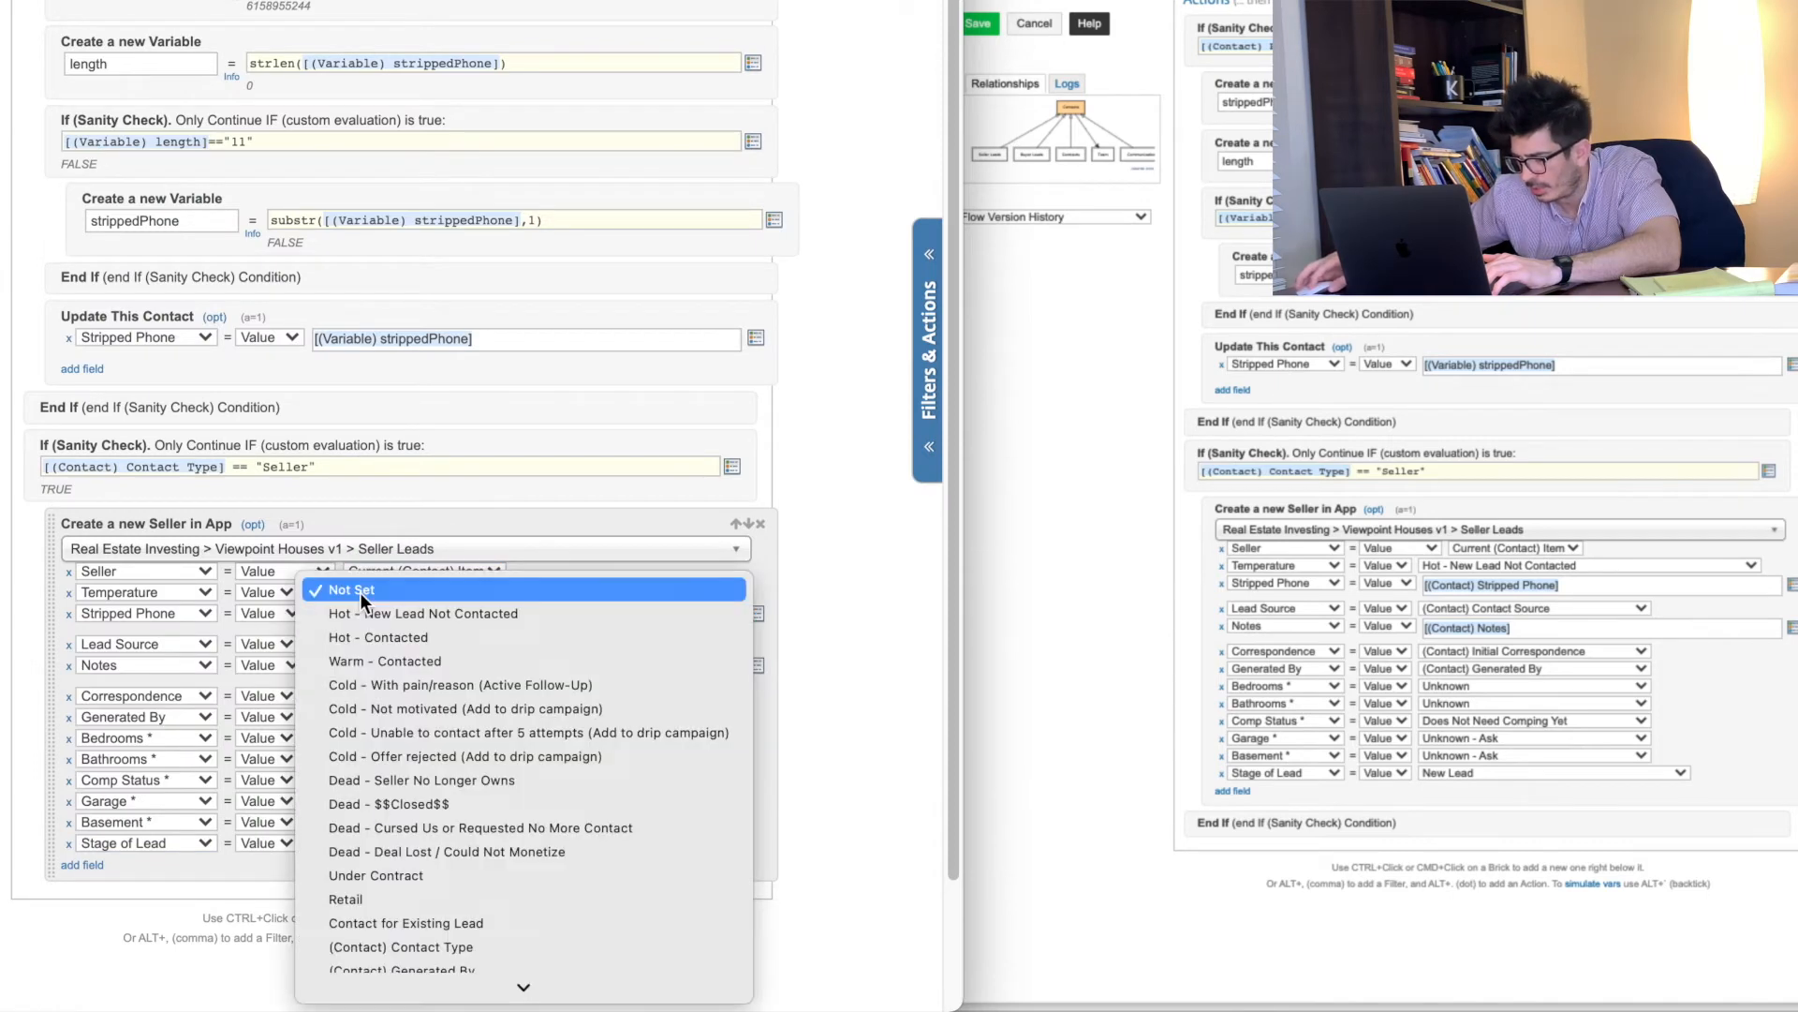
{"action": "left_click", "coordinate": [414, 614]}
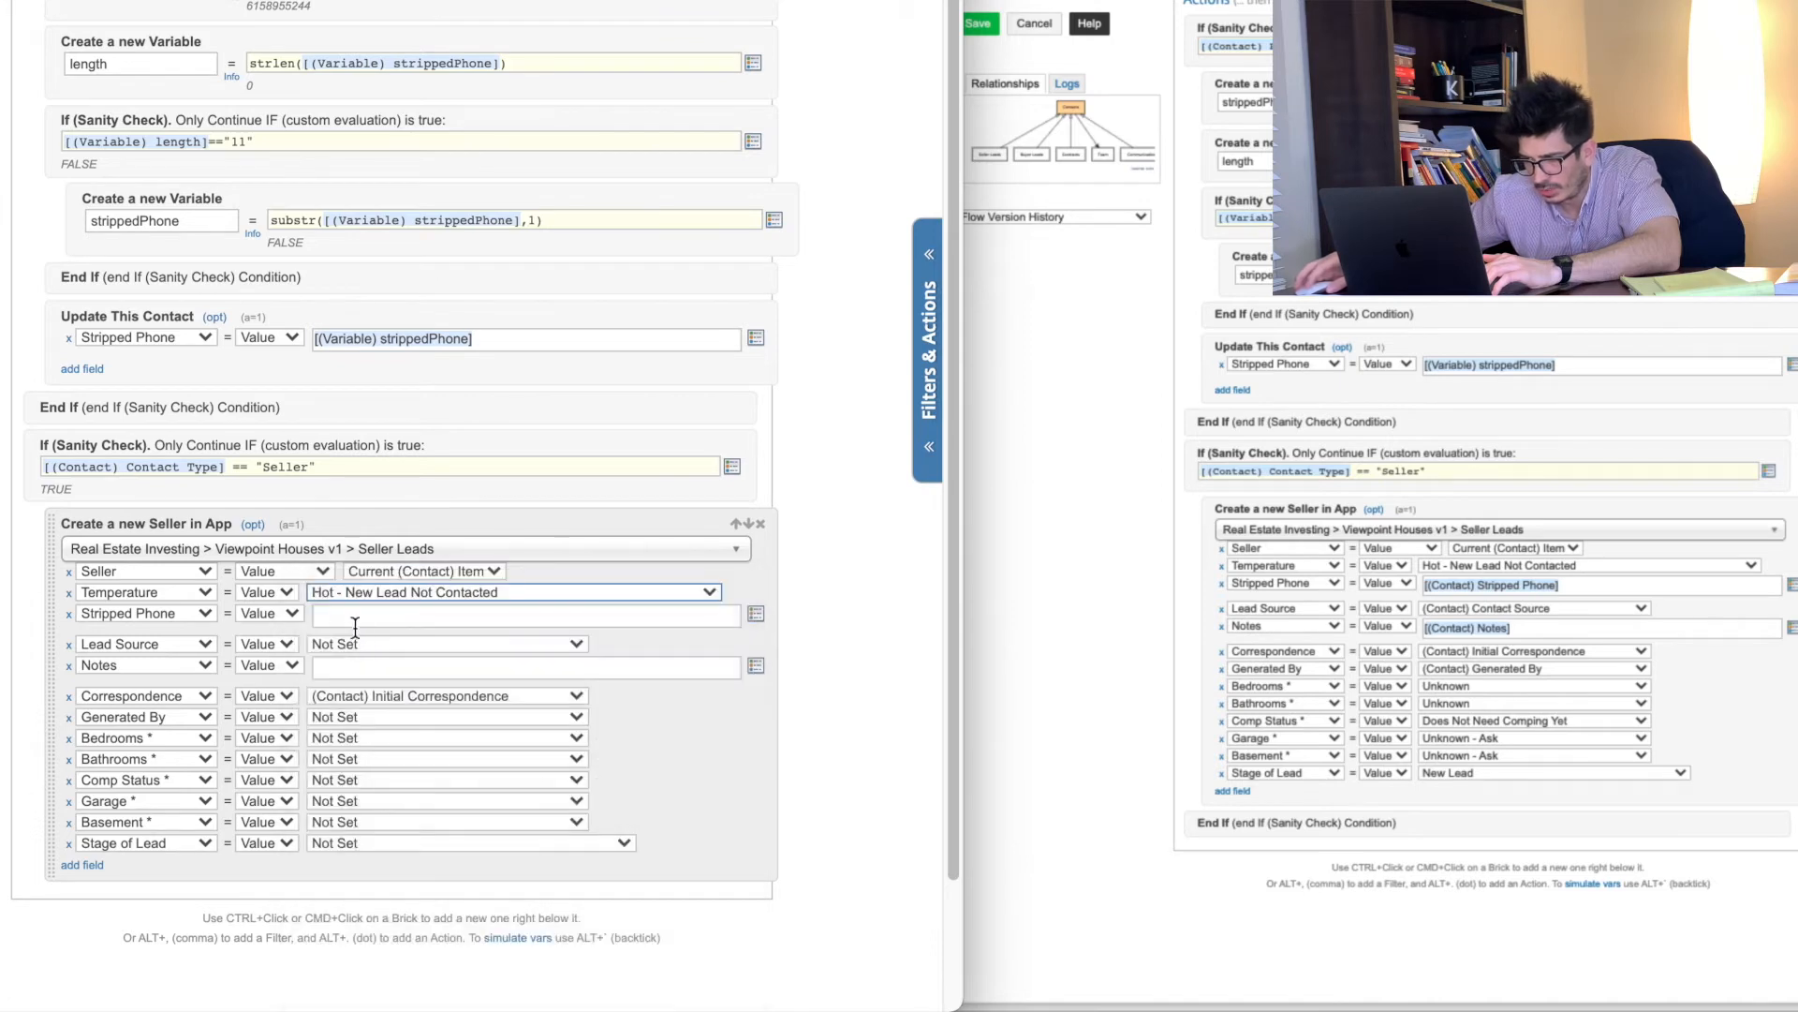
{"action": "left_click", "coordinate": [756, 616]}
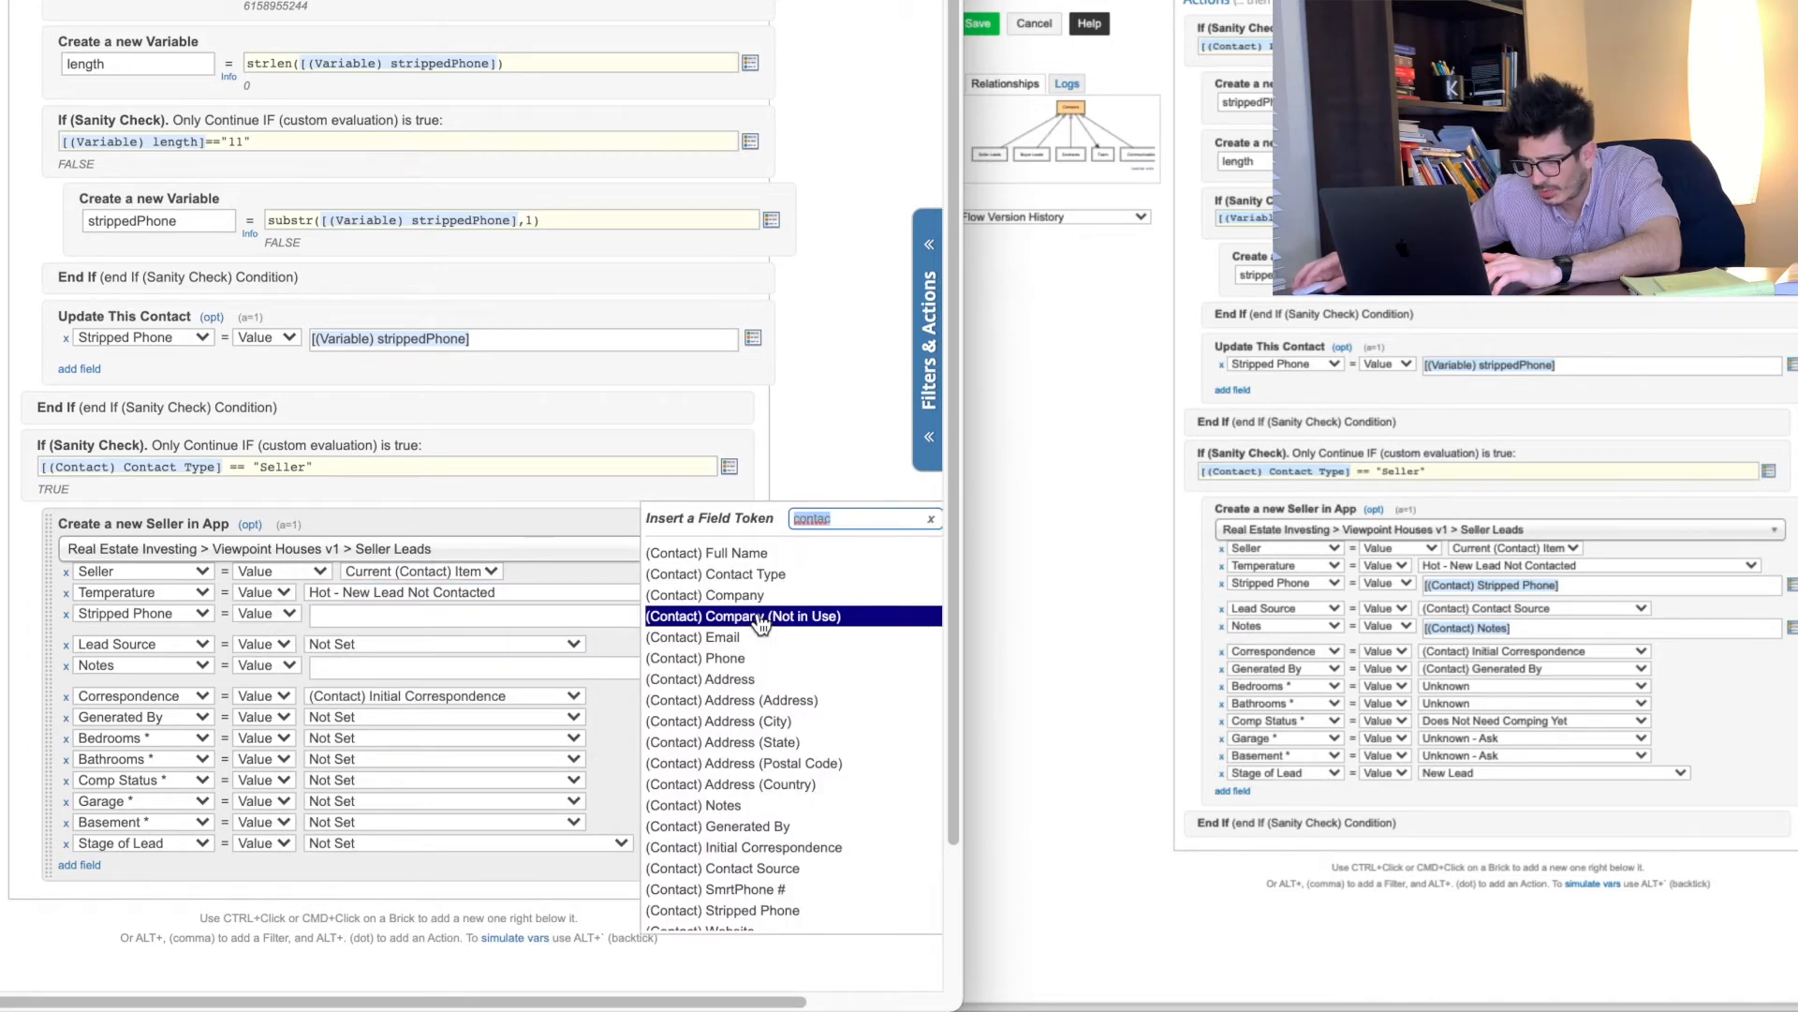
{"action": "left_click", "coordinate": [768, 910]}
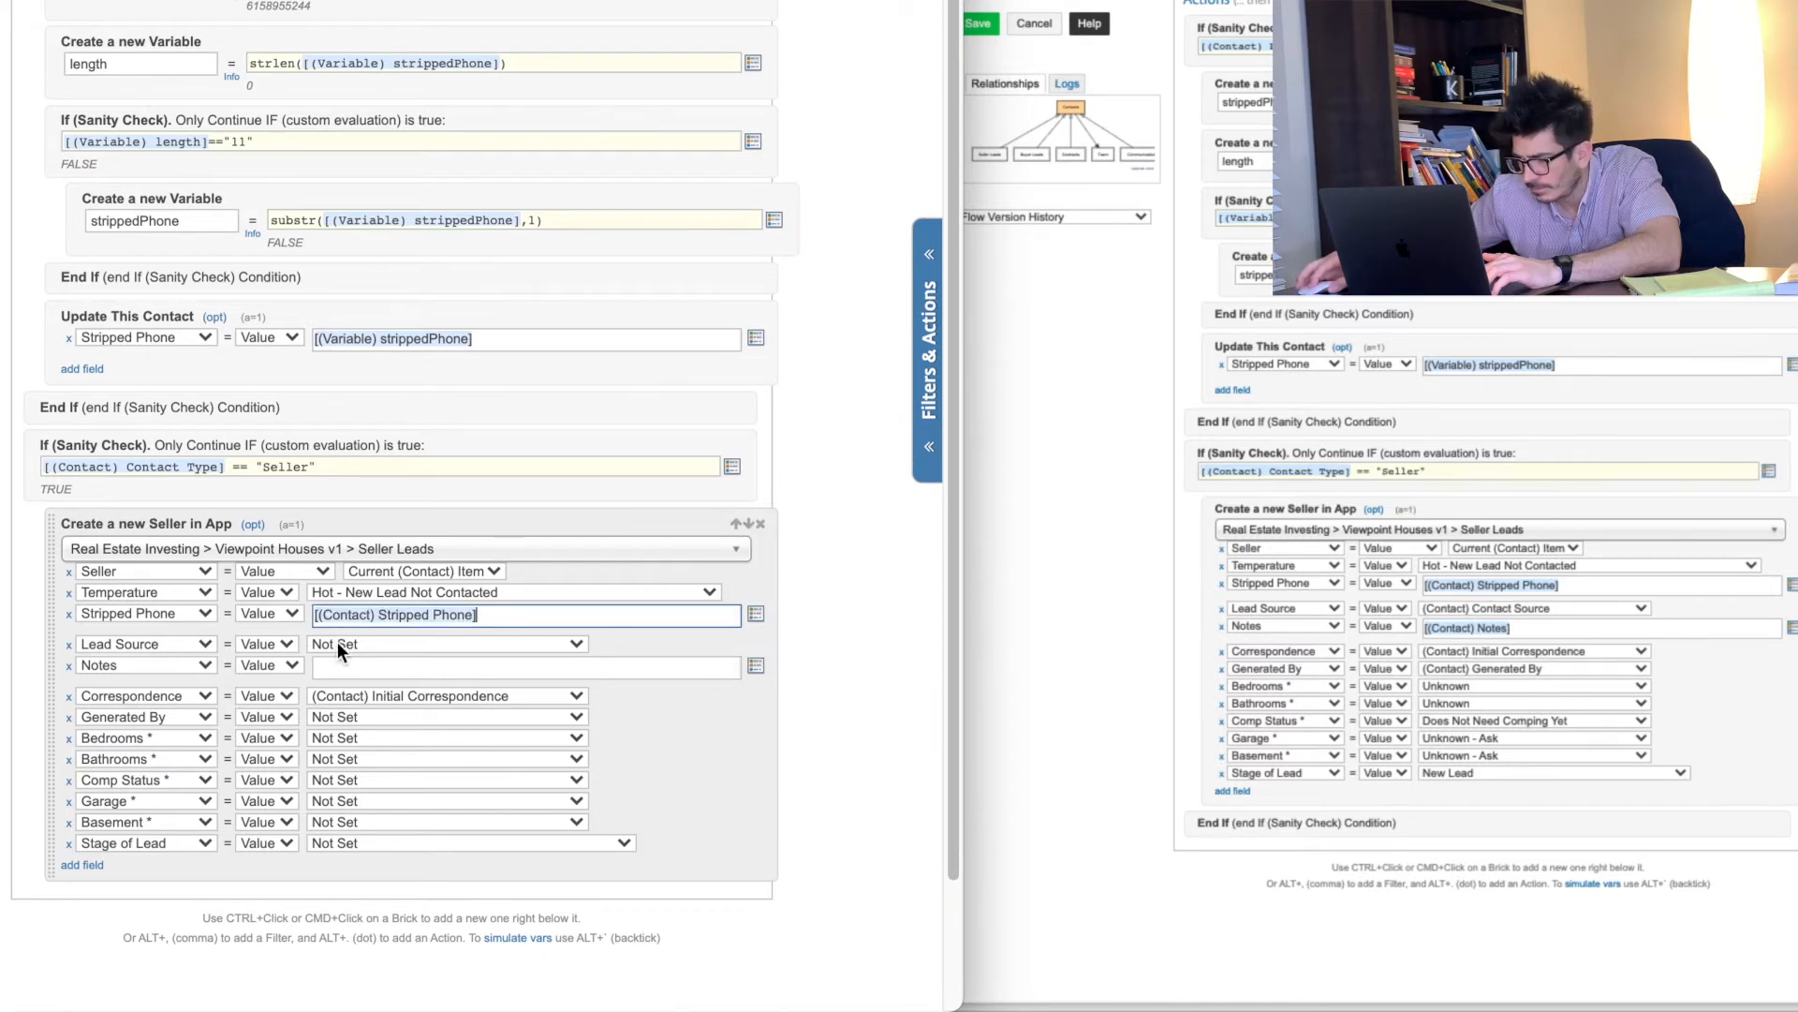
{"action": "left_click", "coordinate": [338, 643]}
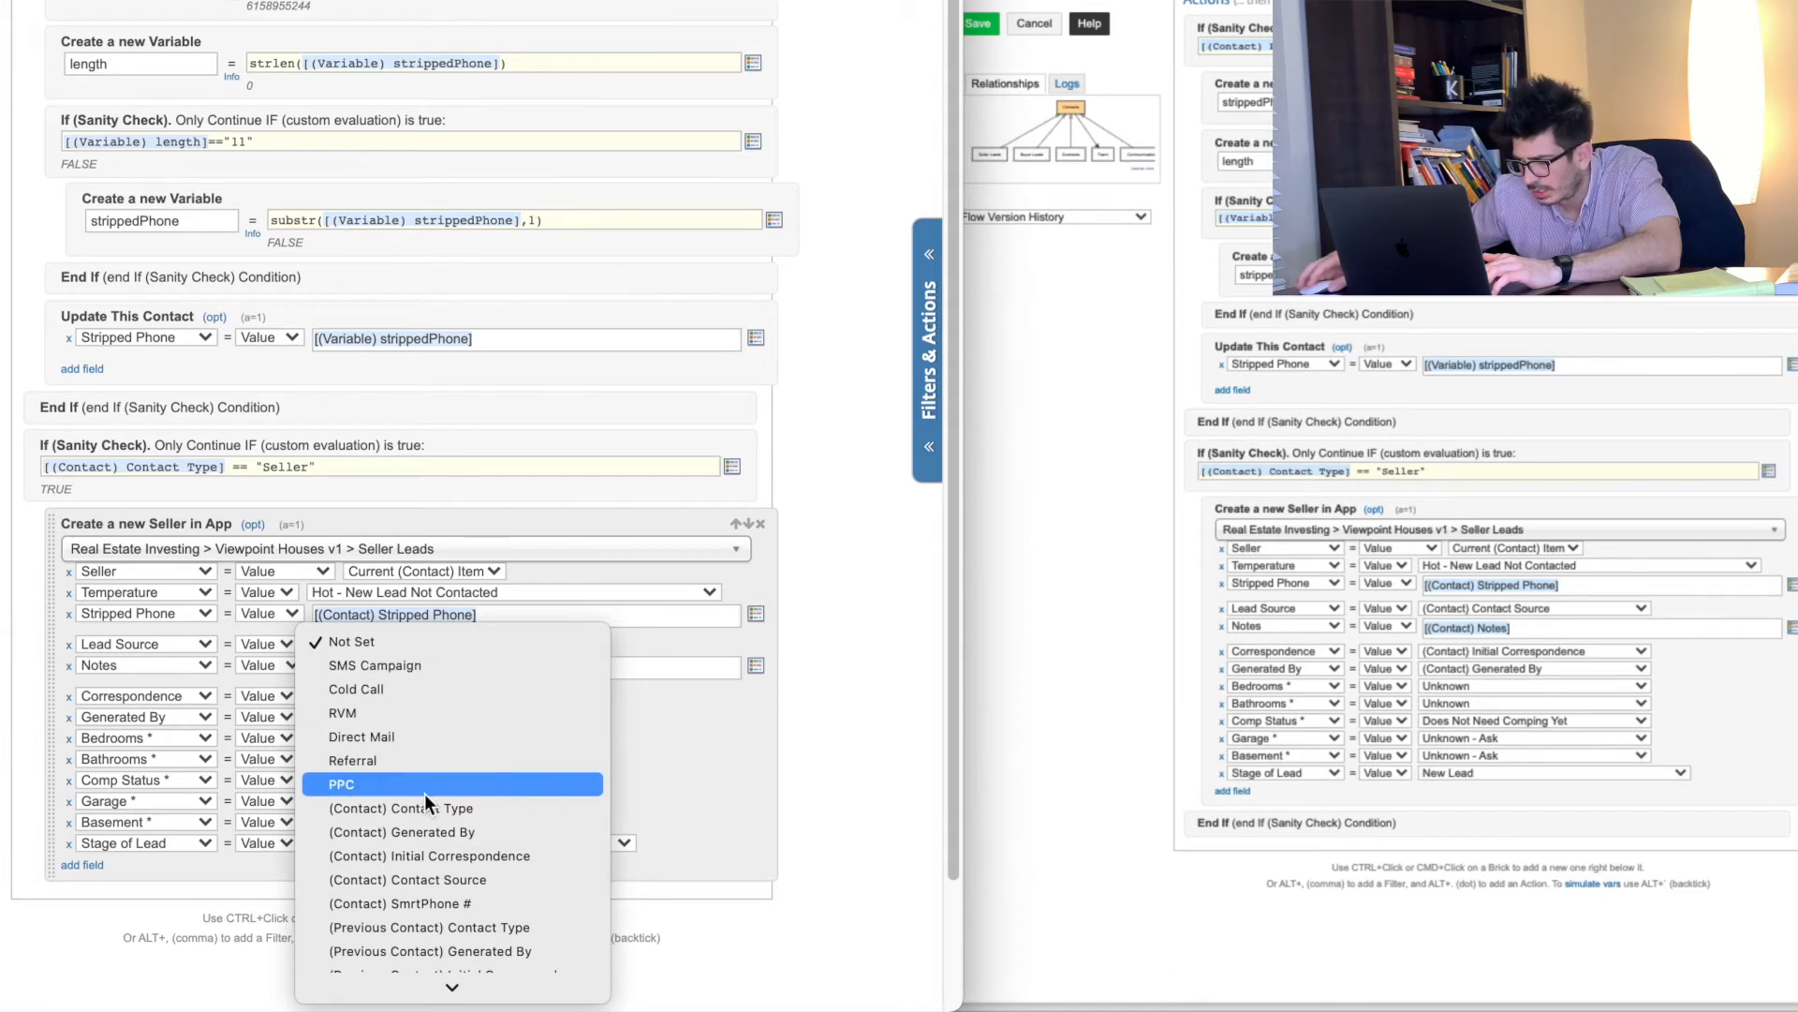
{"action": "left_click", "coordinate": [426, 880]}
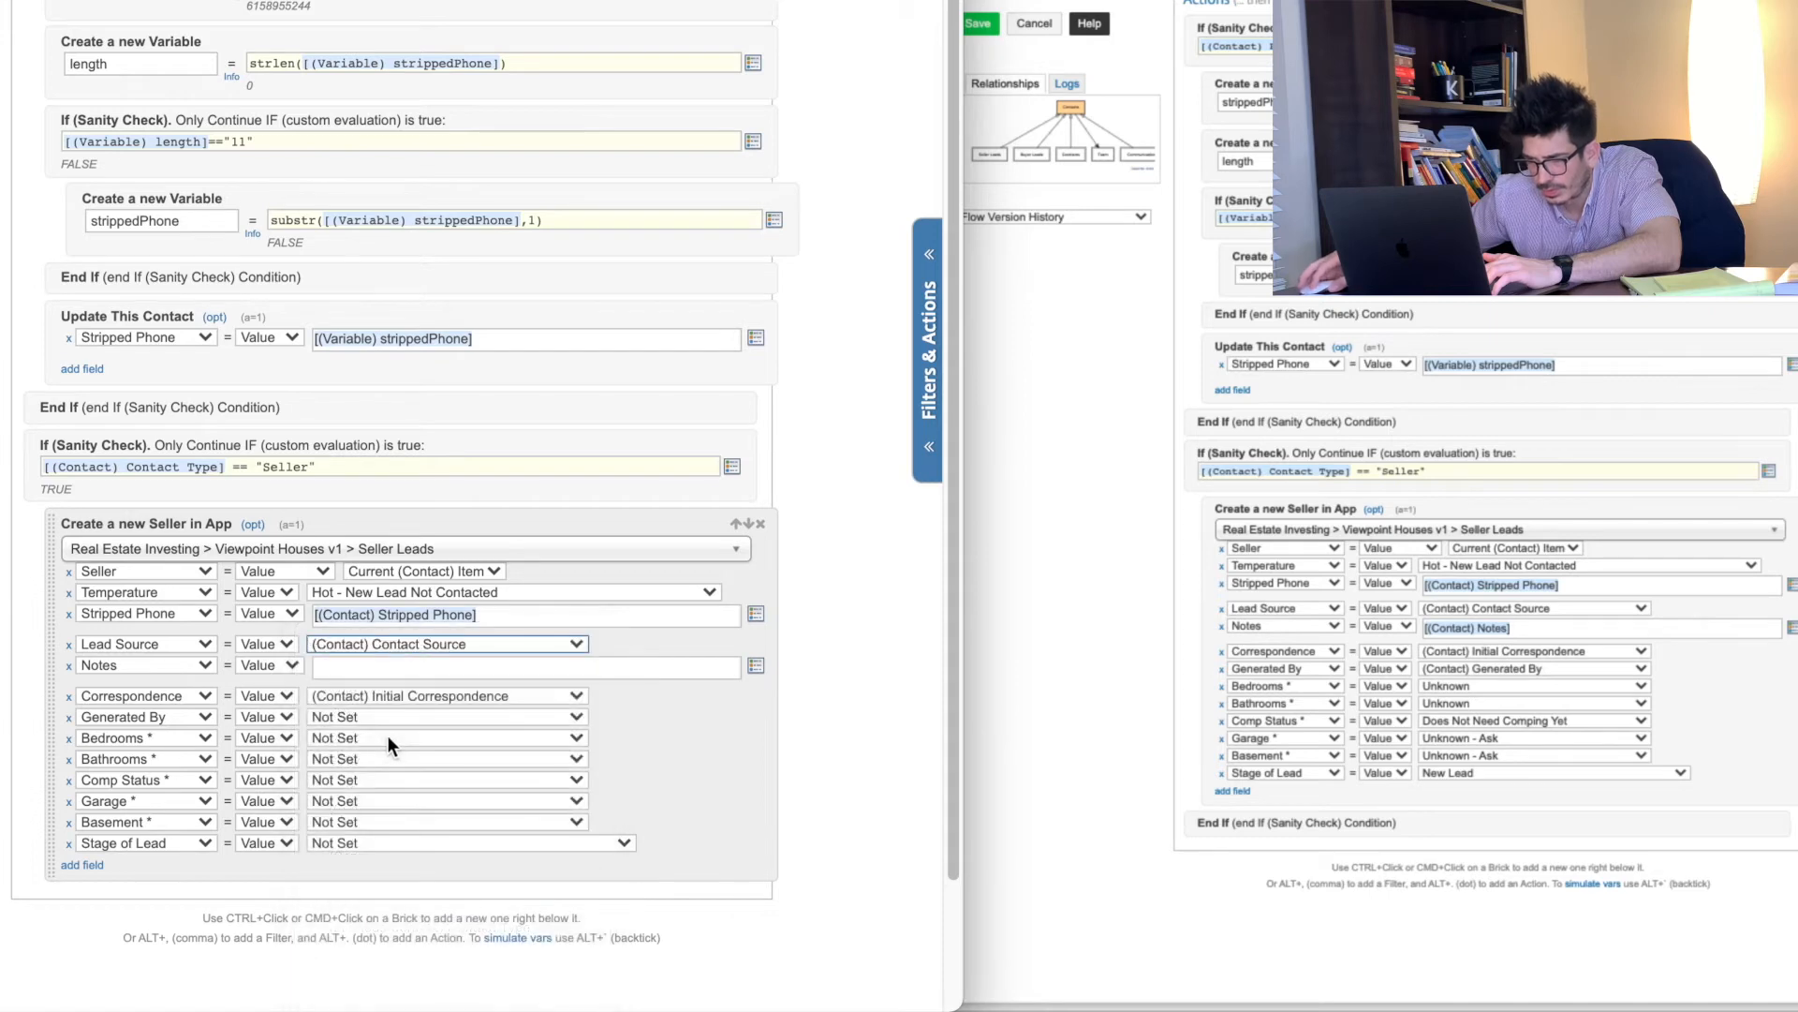
Step: Fill Notes with the [(Contact) Notes] token after deleting the wrongly inserted tokens
{"action": "left_click", "coordinate": [347, 668]}
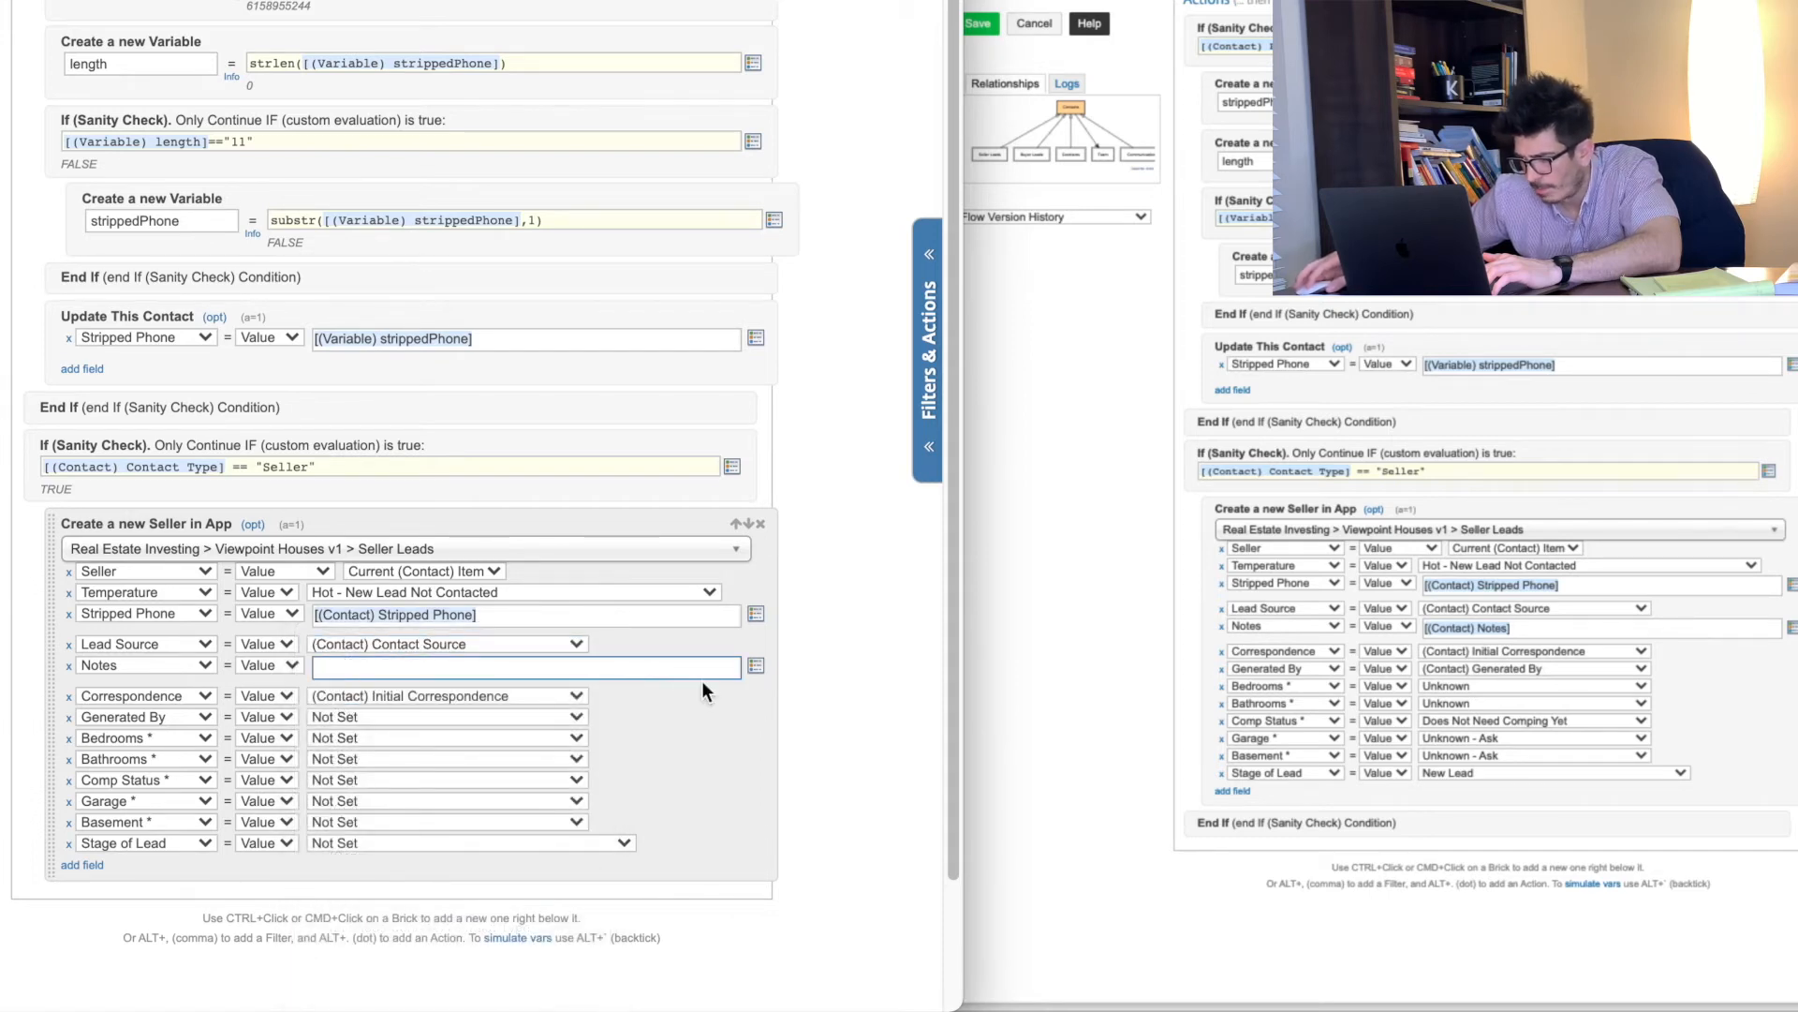
{"action": "left_click", "coordinate": [757, 667]}
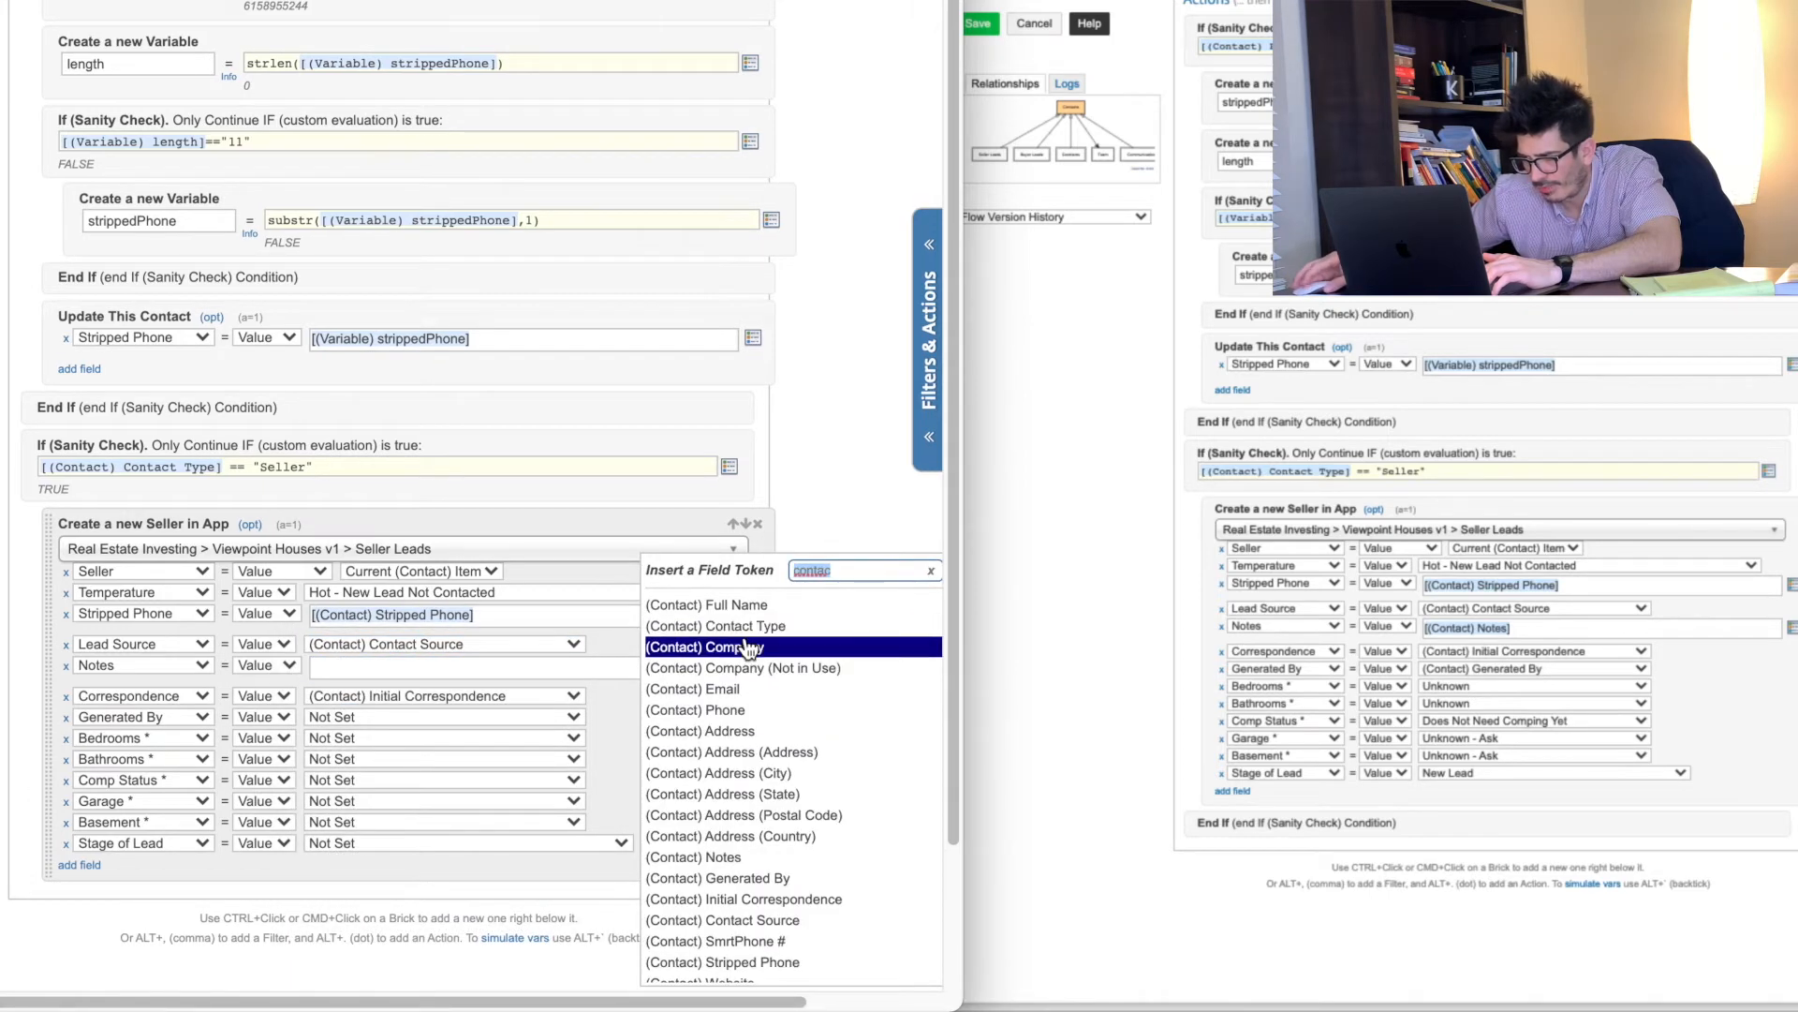
{"action": "left_click", "coordinate": [732, 836]}
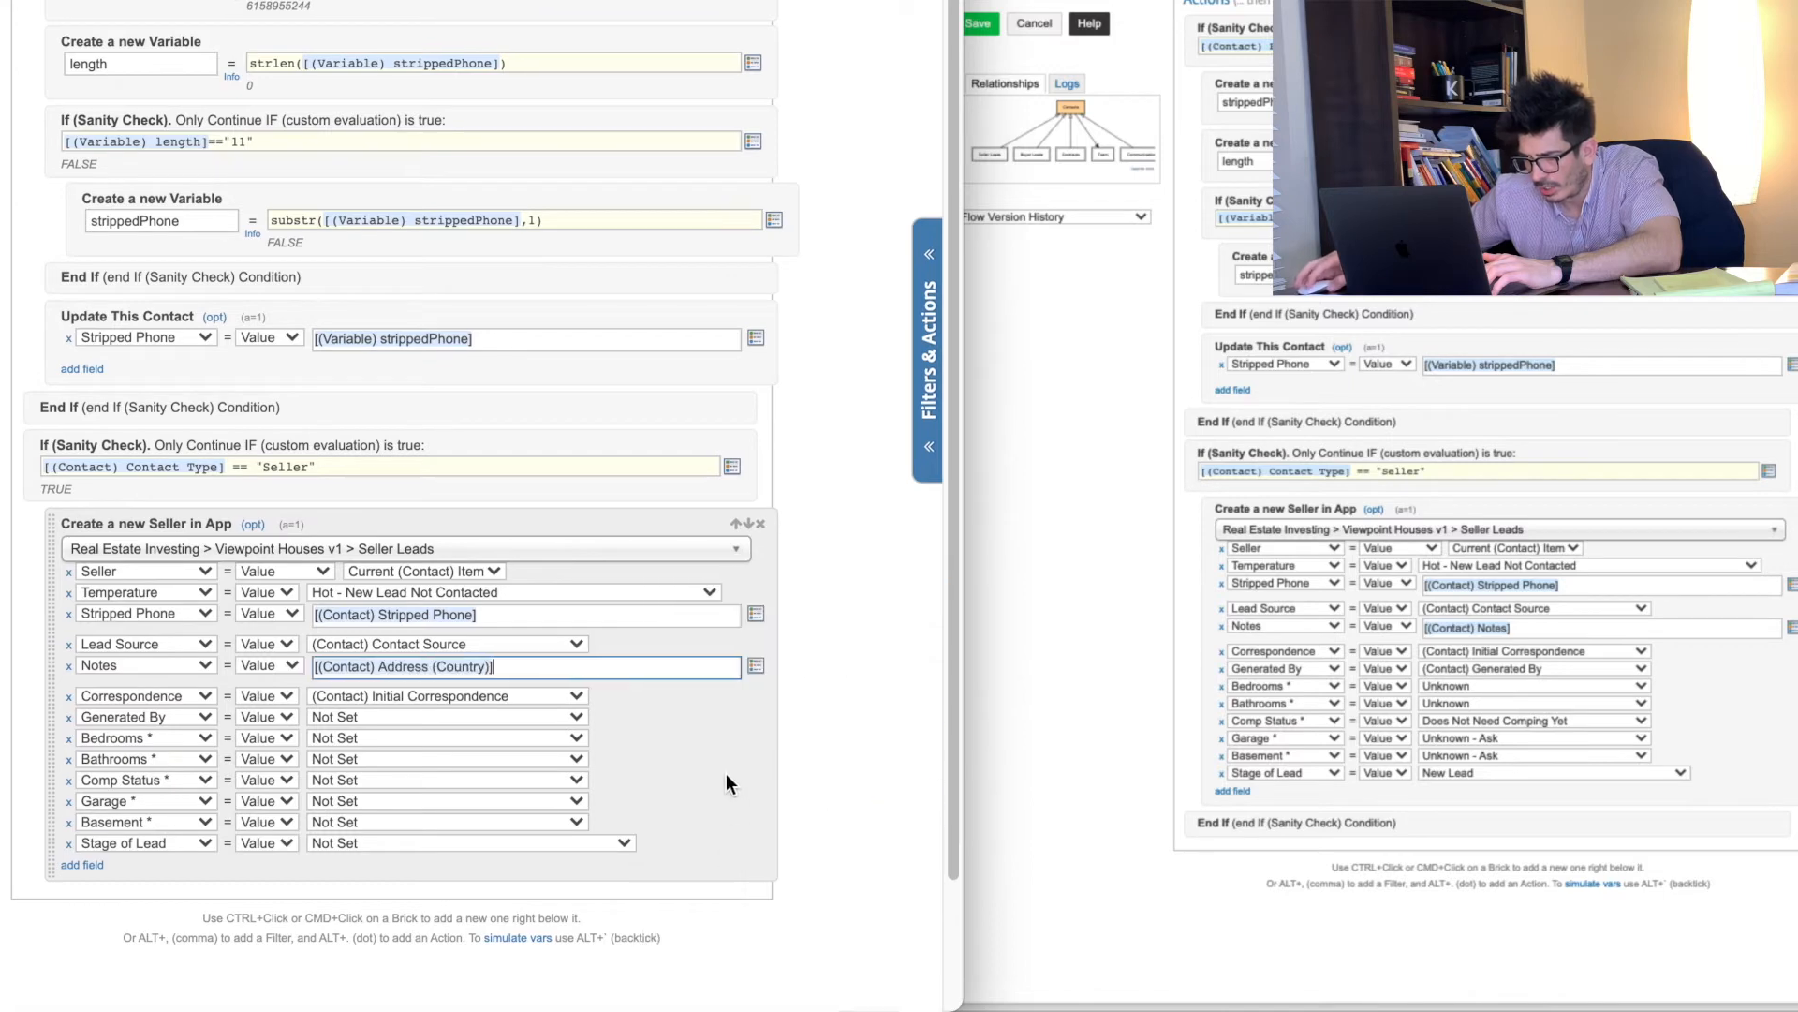
{"action": "left_click", "coordinate": [756, 666]}
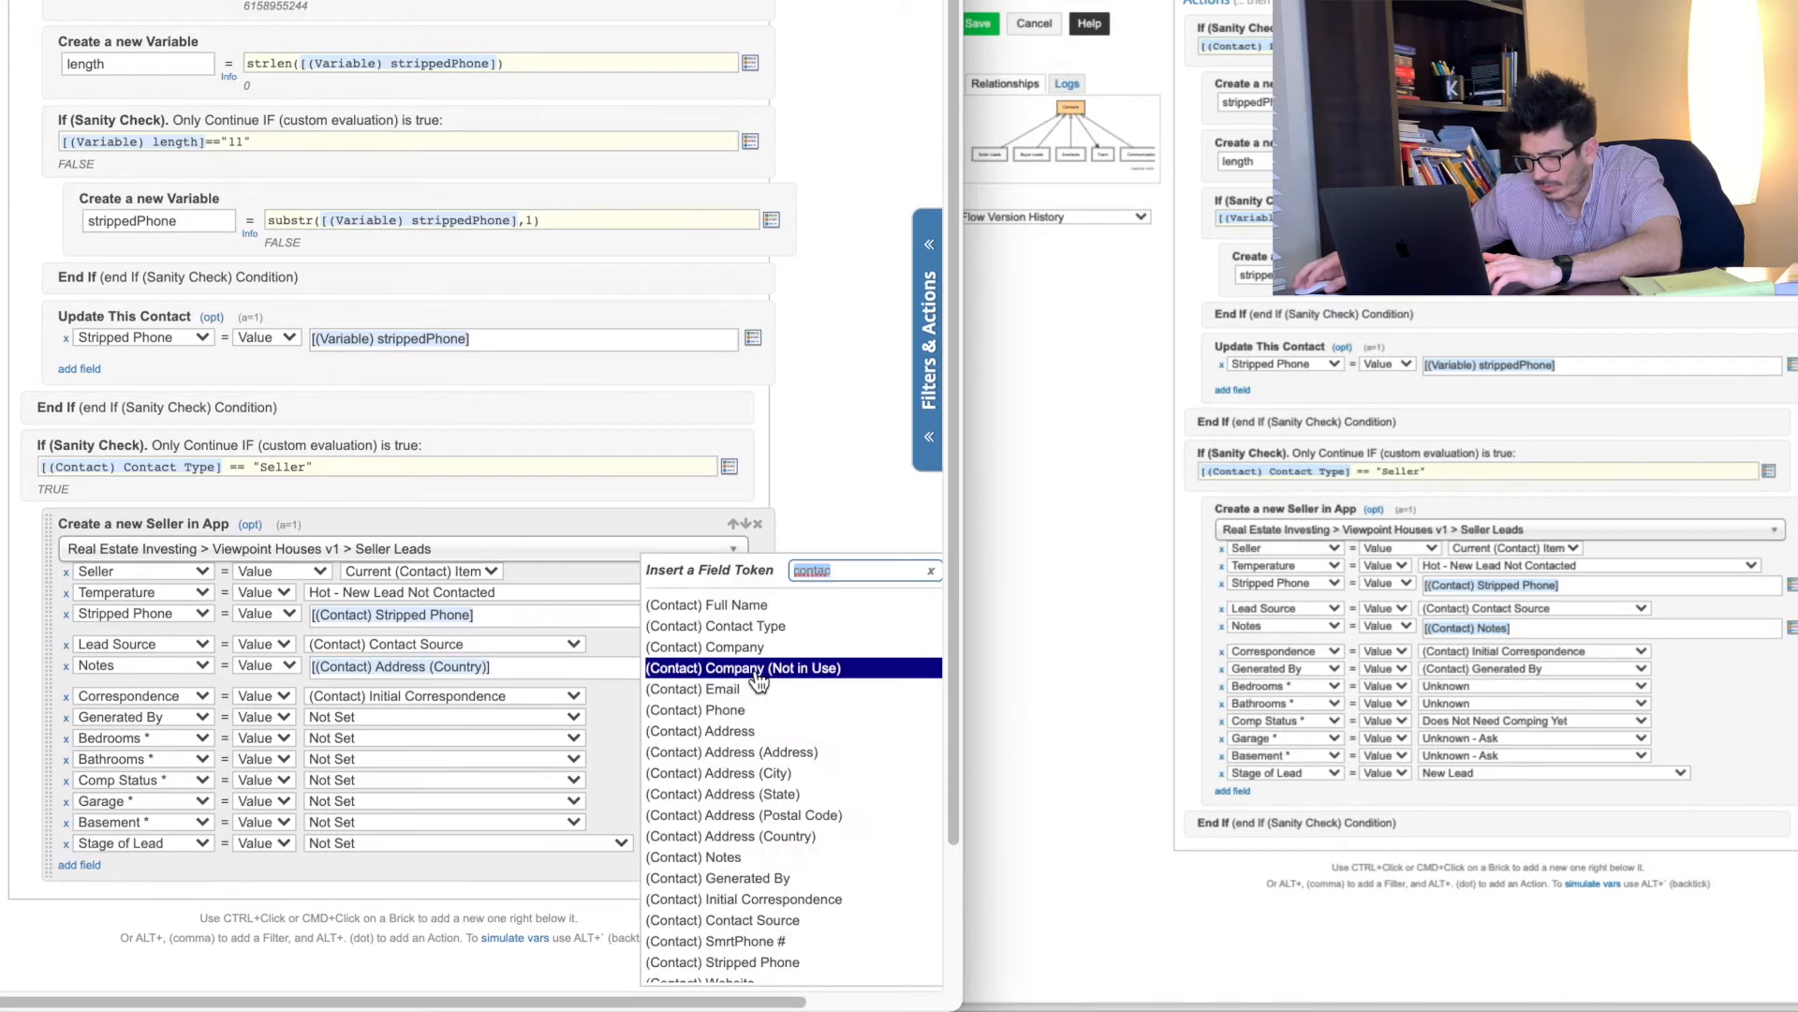
{"action": "left_click", "coordinate": [717, 853]}
{"action": "left_click_drag", "start_coordinate": [633, 669], "coordinate": [345, 665]}
{"action": "key", "text": "BackSpace"}
{"action": "key", "text": "BackSpace"}
{"action": "key", "text": "BackSpace"}
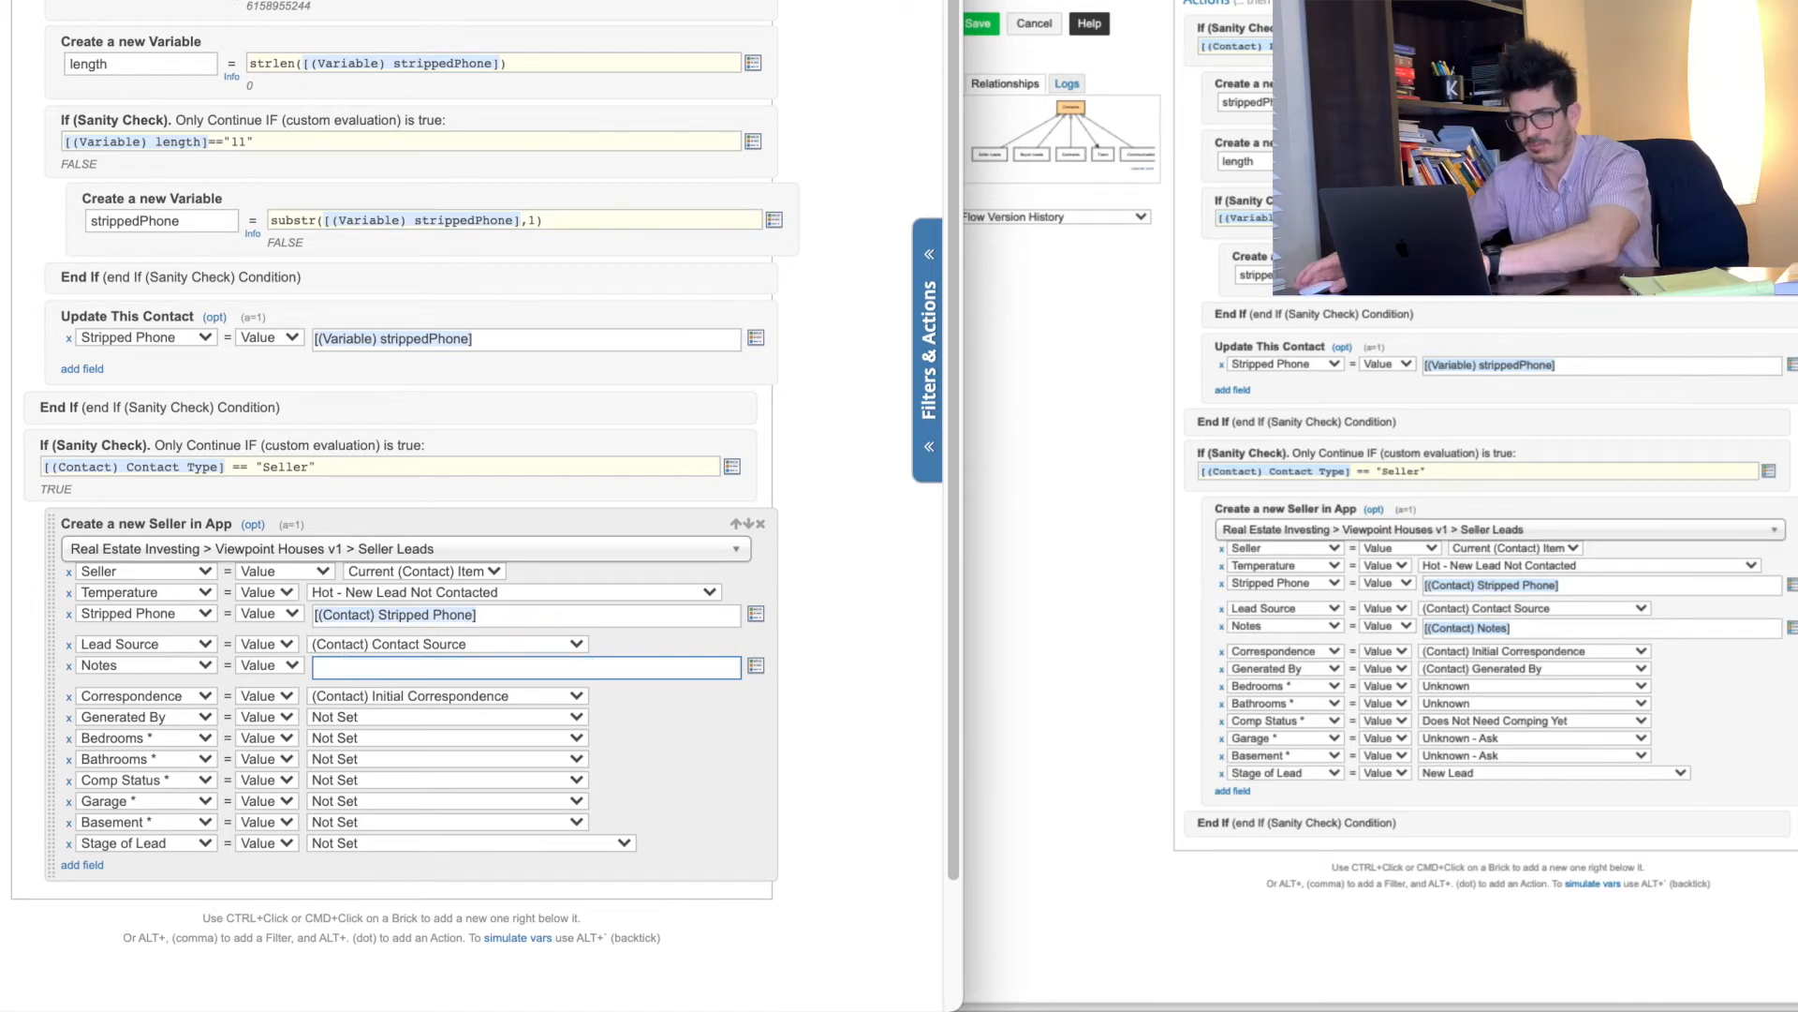
{"action": "left_click", "coordinate": [755, 667]}
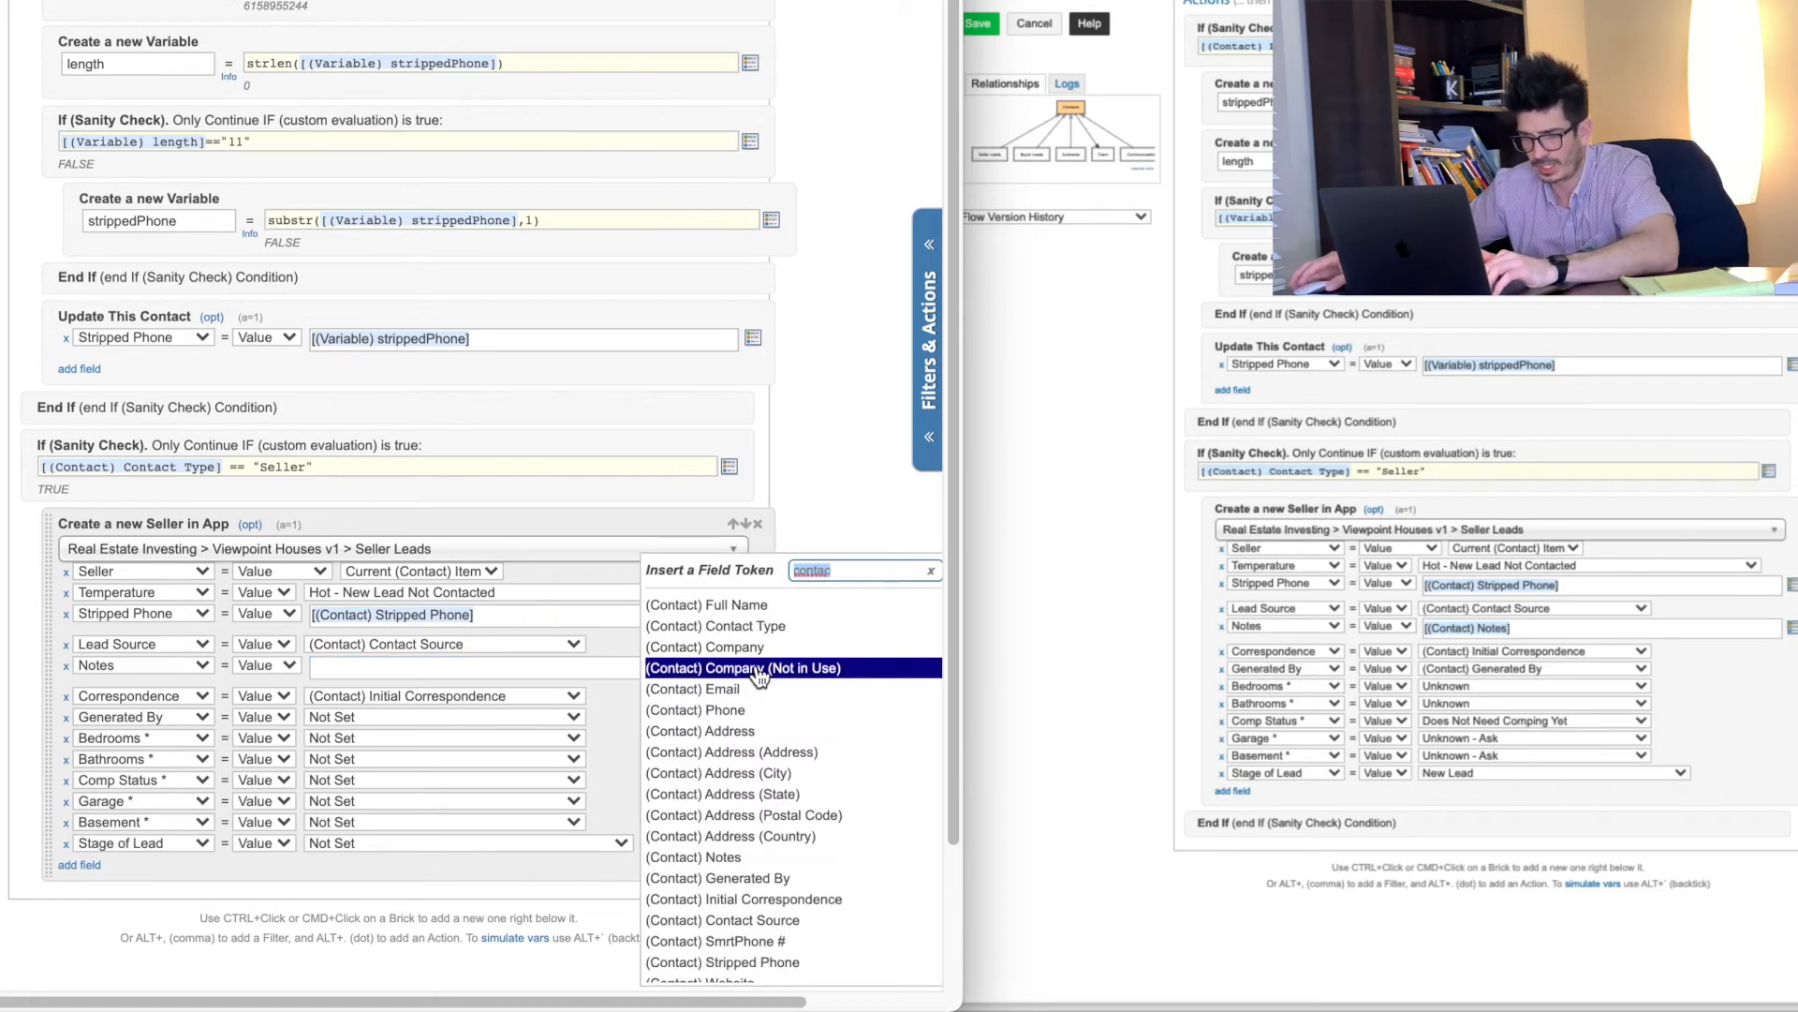
{"action": "left_click", "coordinate": [722, 857]}
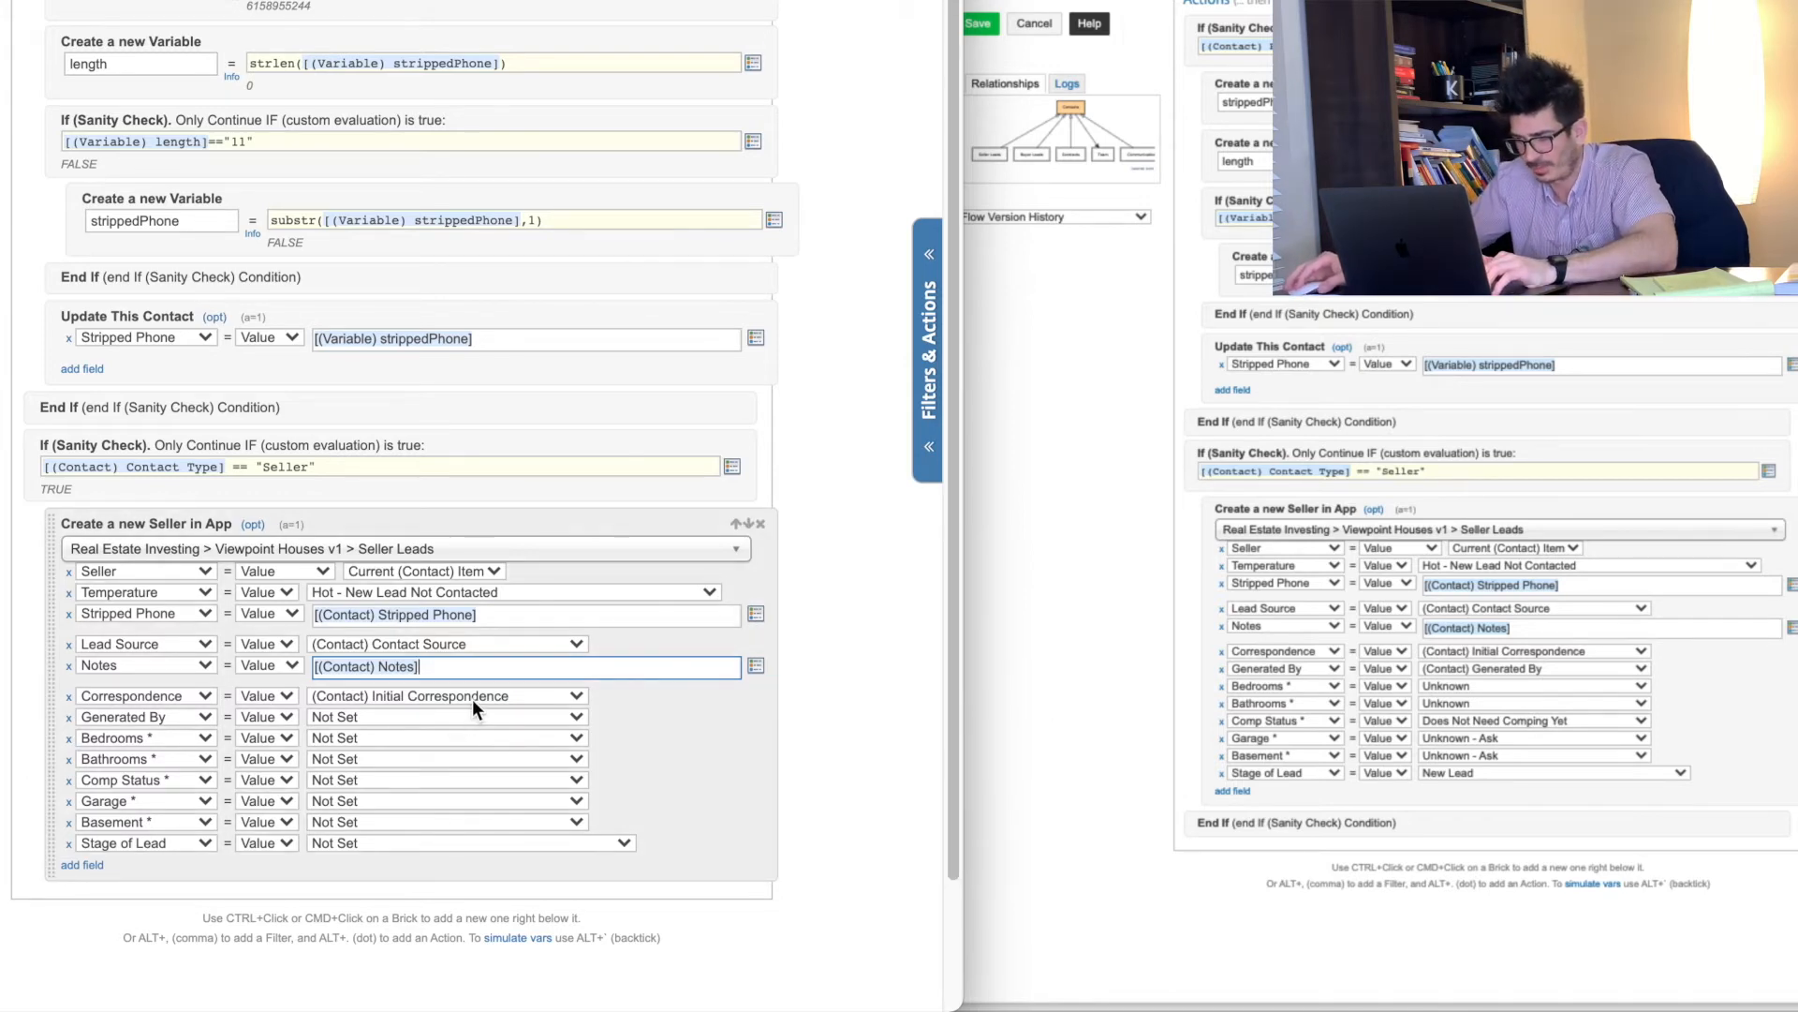
Step: Map Generated By to (Previous Contact) Generated By and set Bedrooms and Bathrooms to Unknown
{"action": "left_click", "coordinate": [346, 716]}
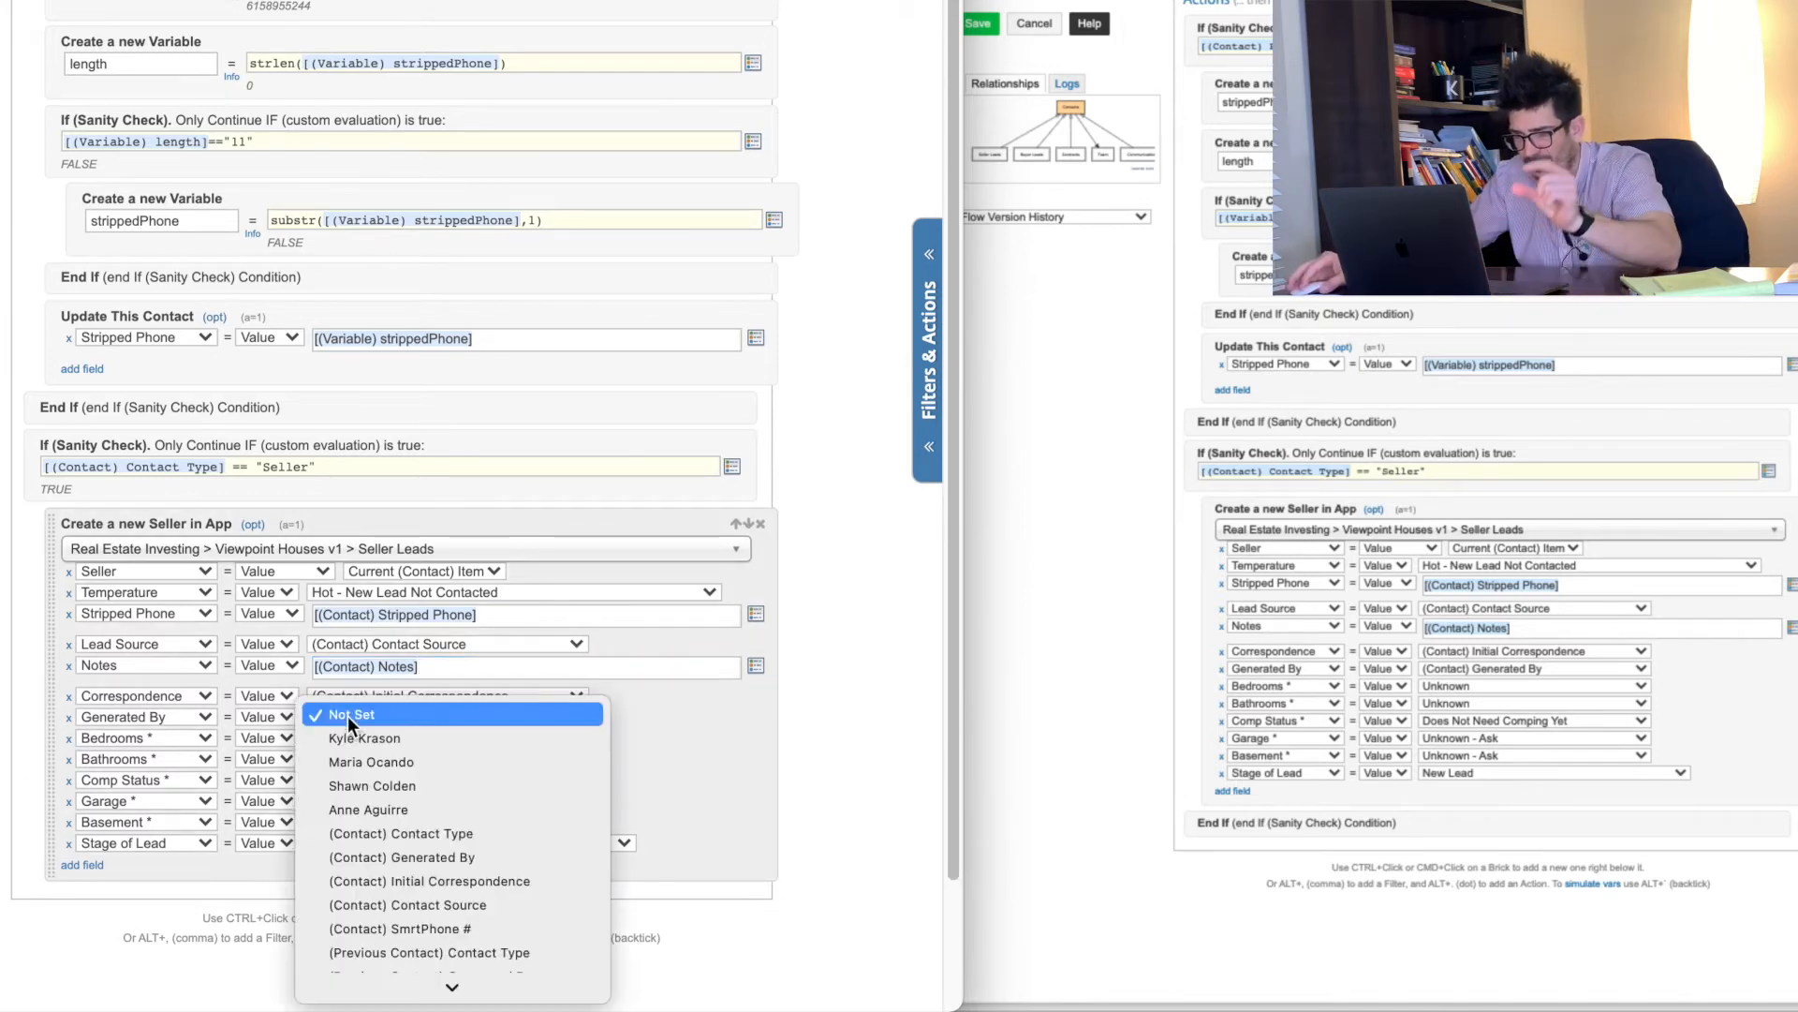
{"action": "scroll", "coordinate": [430, 886], "scroll_direction": "down", "scroll_amount": 3}
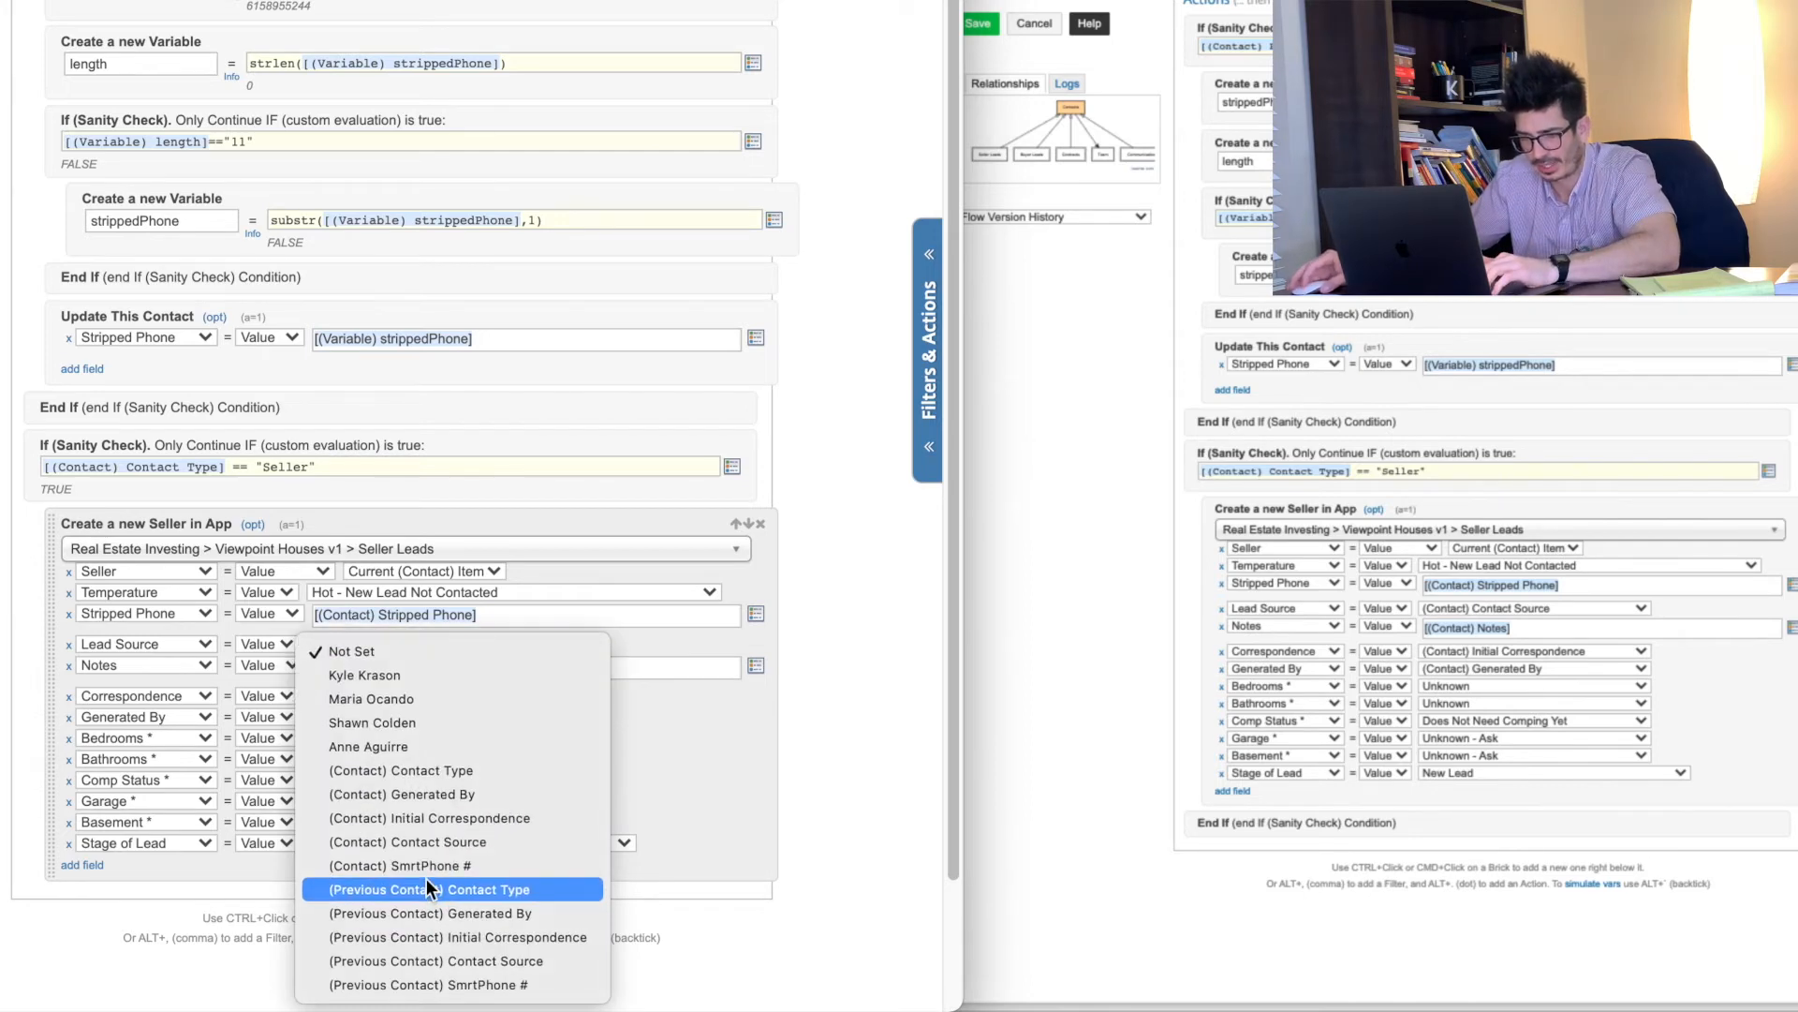
{"action": "left_click", "coordinate": [458, 915]}
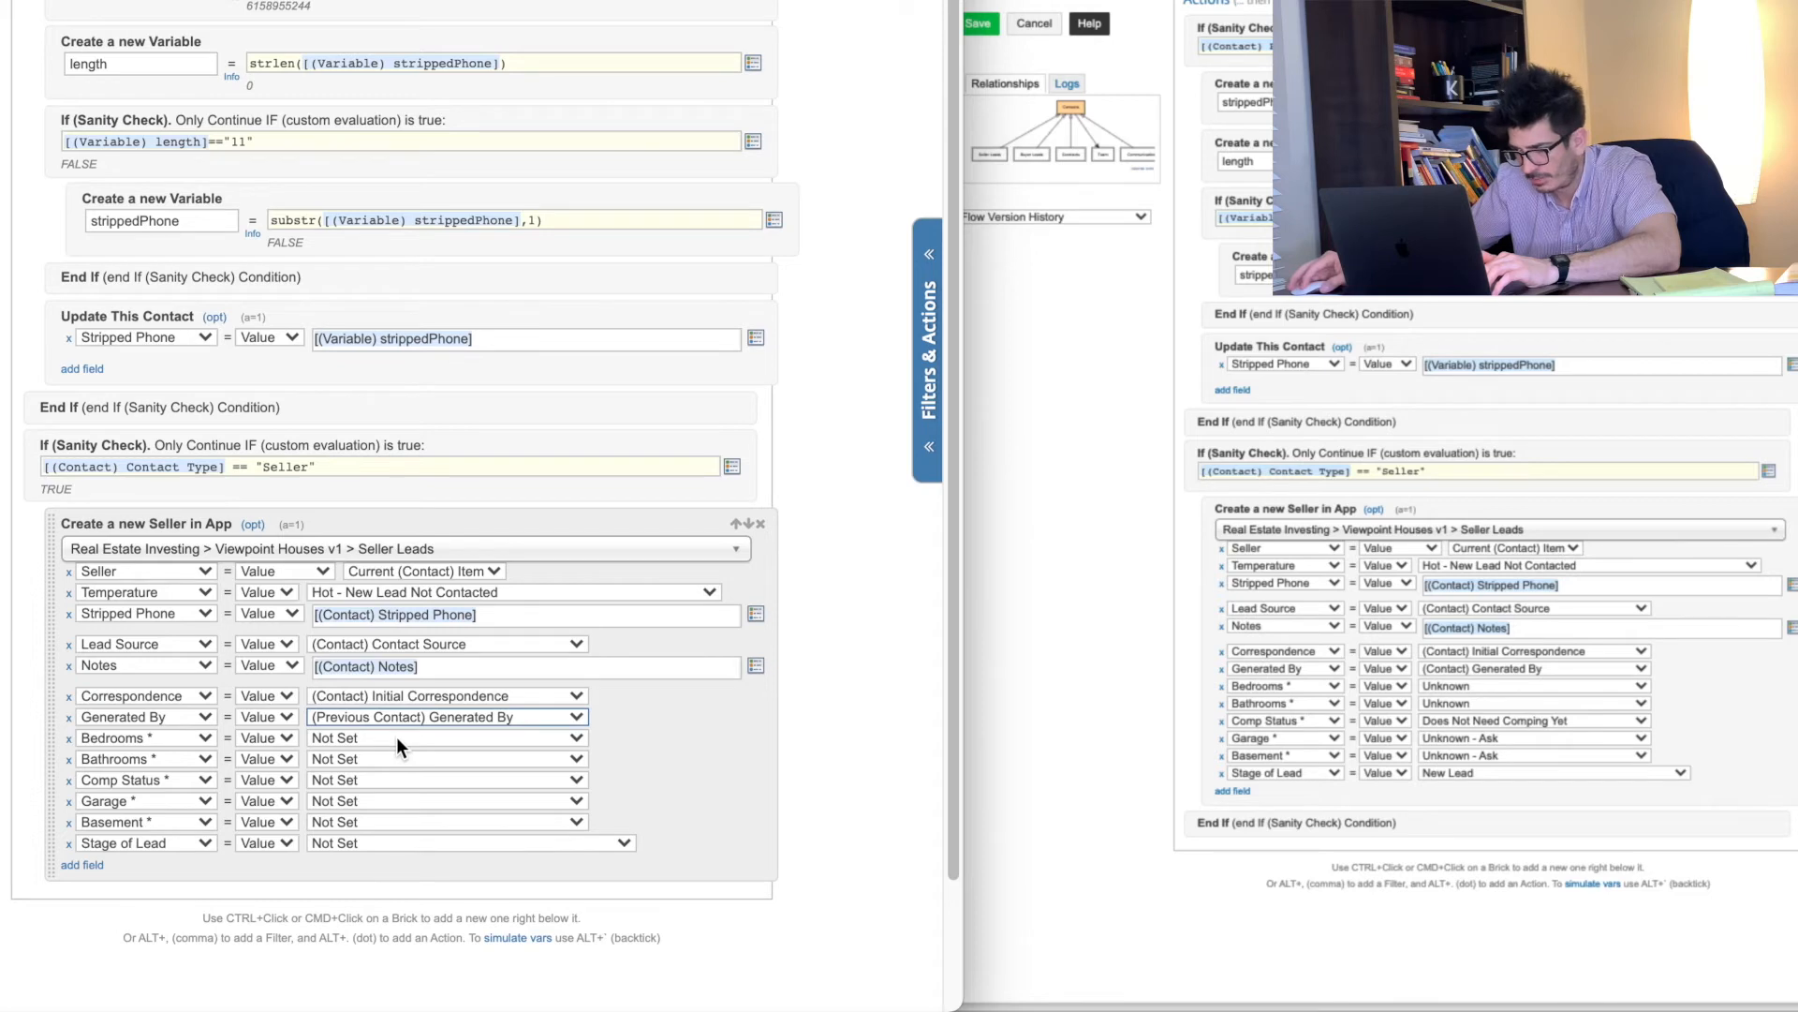
{"action": "left_click", "coordinate": [396, 736]}
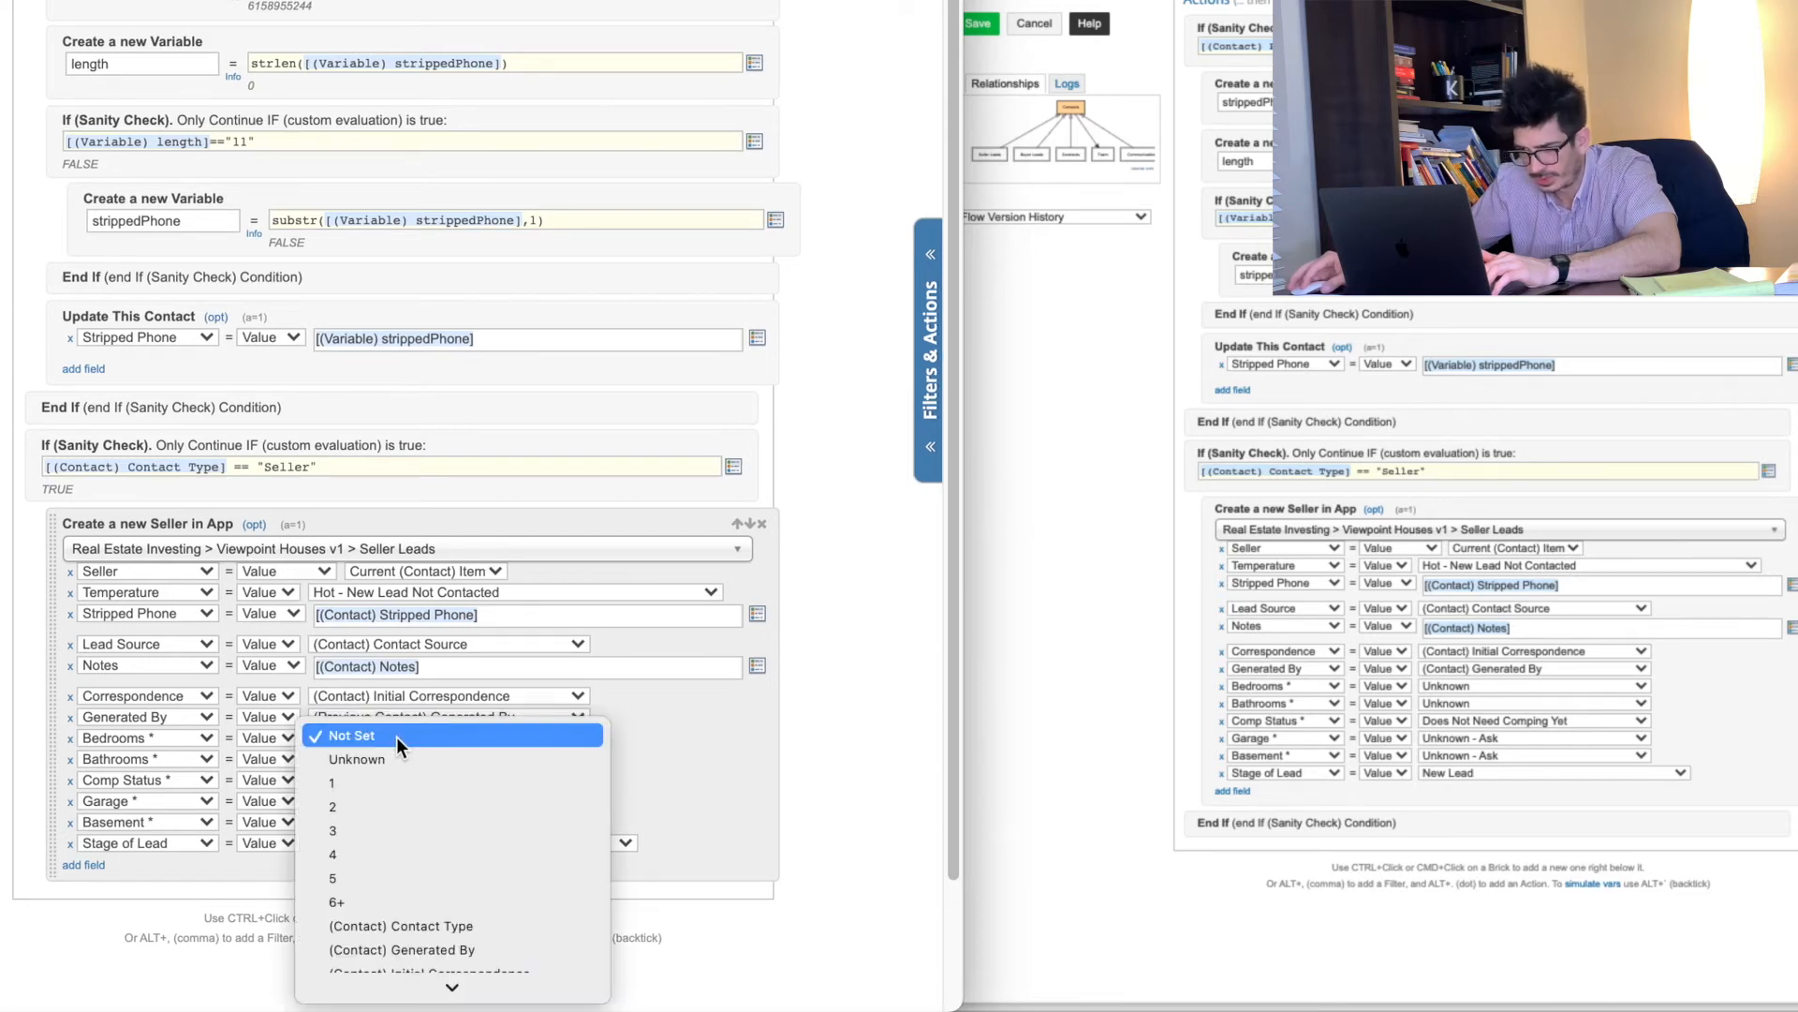
{"action": "left_click", "coordinate": [384, 762]}
{"action": "left_click", "coordinate": [383, 762]}
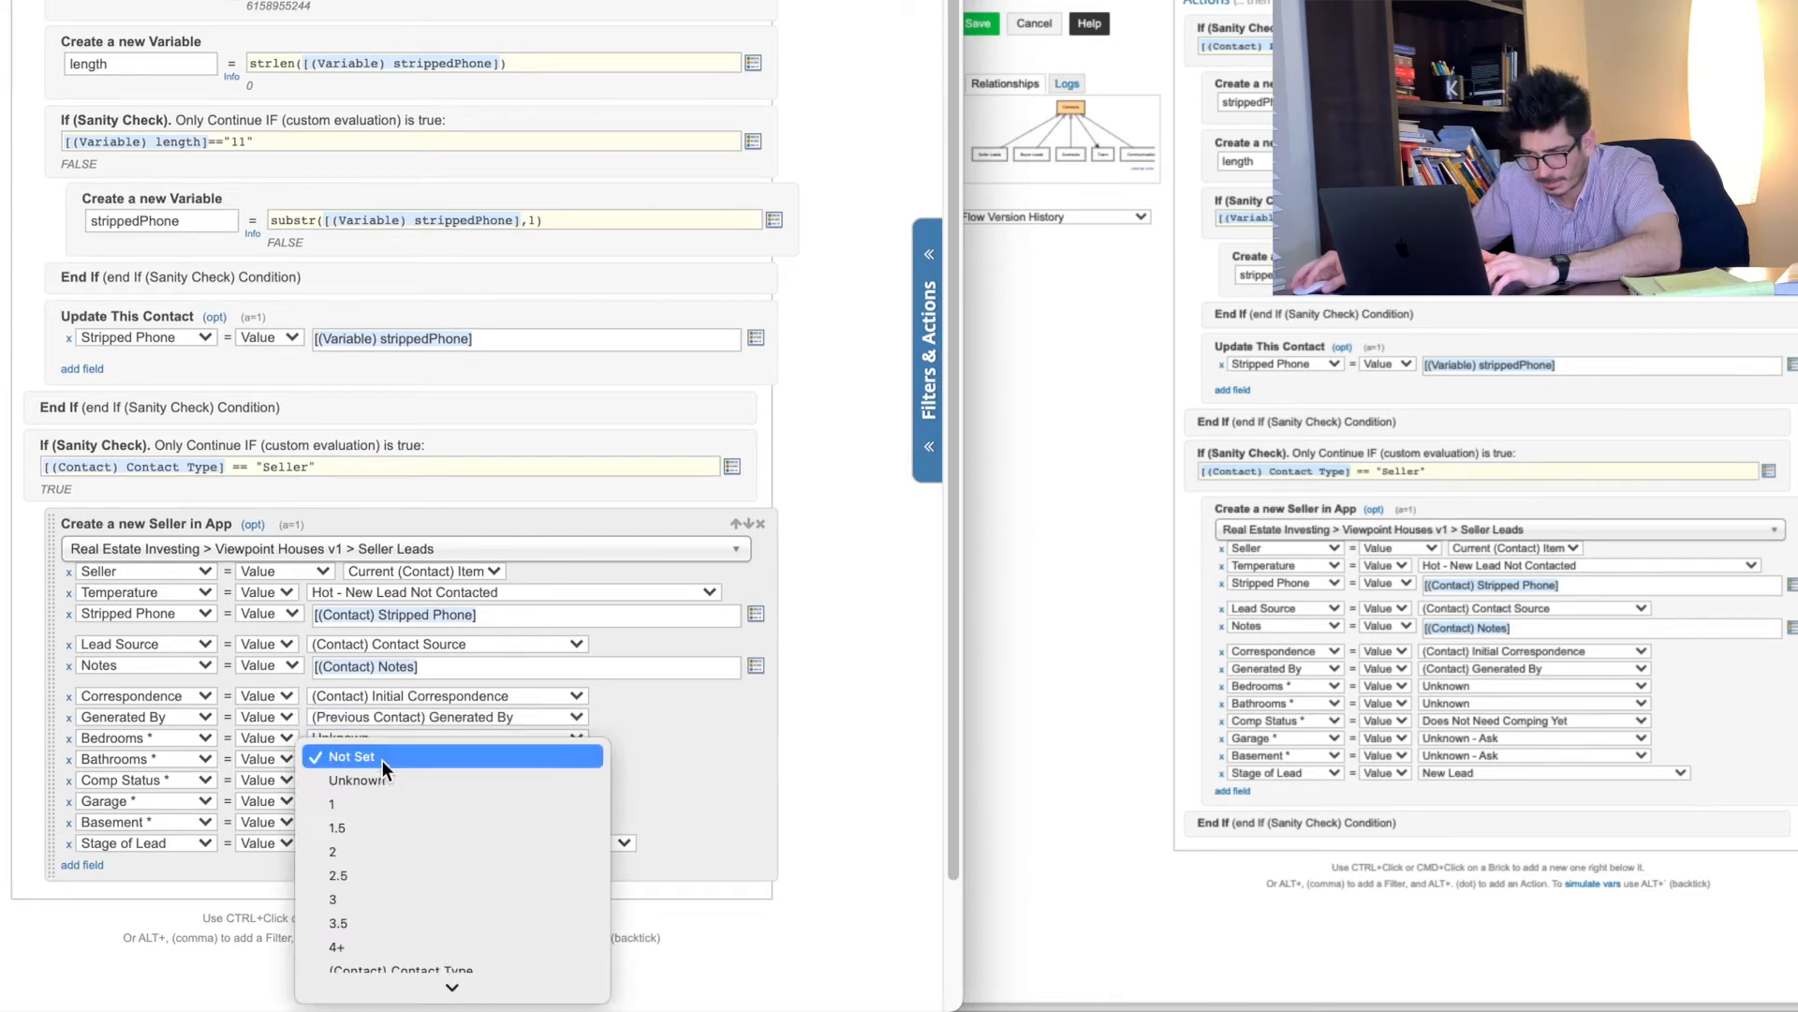
{"action": "left_click", "coordinate": [380, 780]}
Step: Set Comp Status to Does Not Need Comping Yet, Garage and Basement to Unknown - Ask, Stage of Lead to New Lead
{"action": "left_click", "coordinate": [380, 783]}
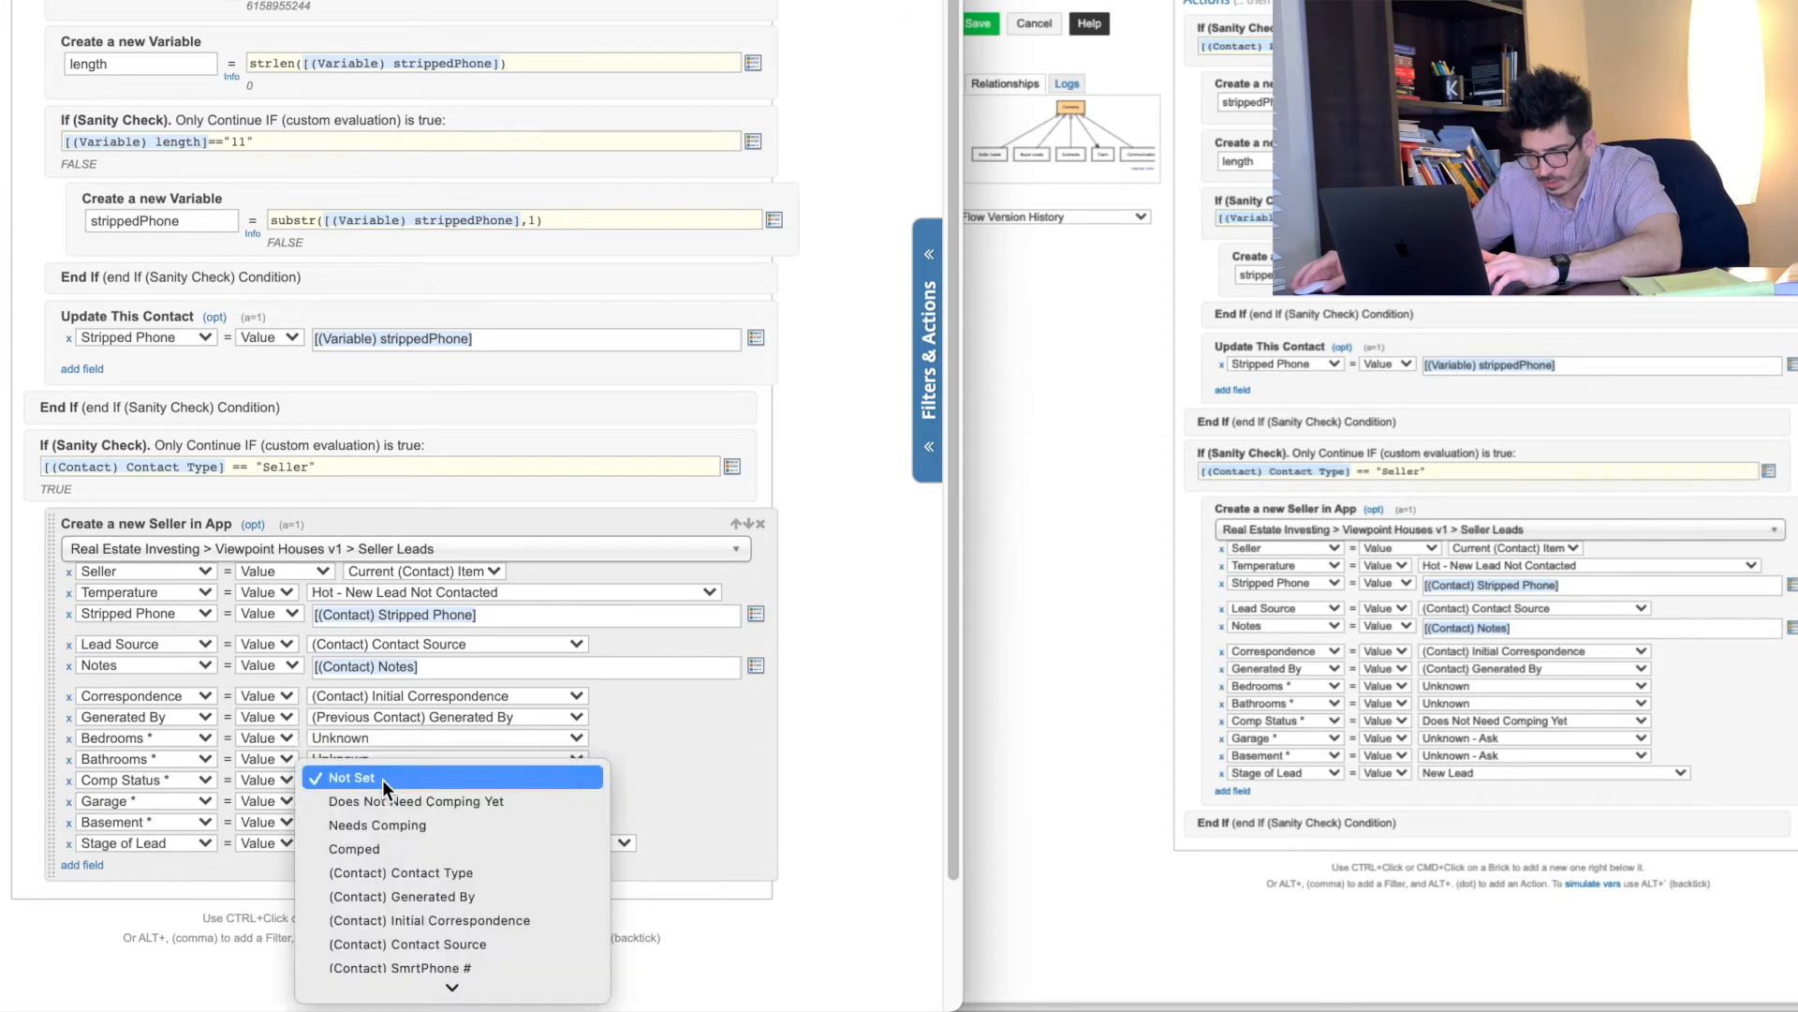
{"action": "left_click", "coordinate": [386, 796]}
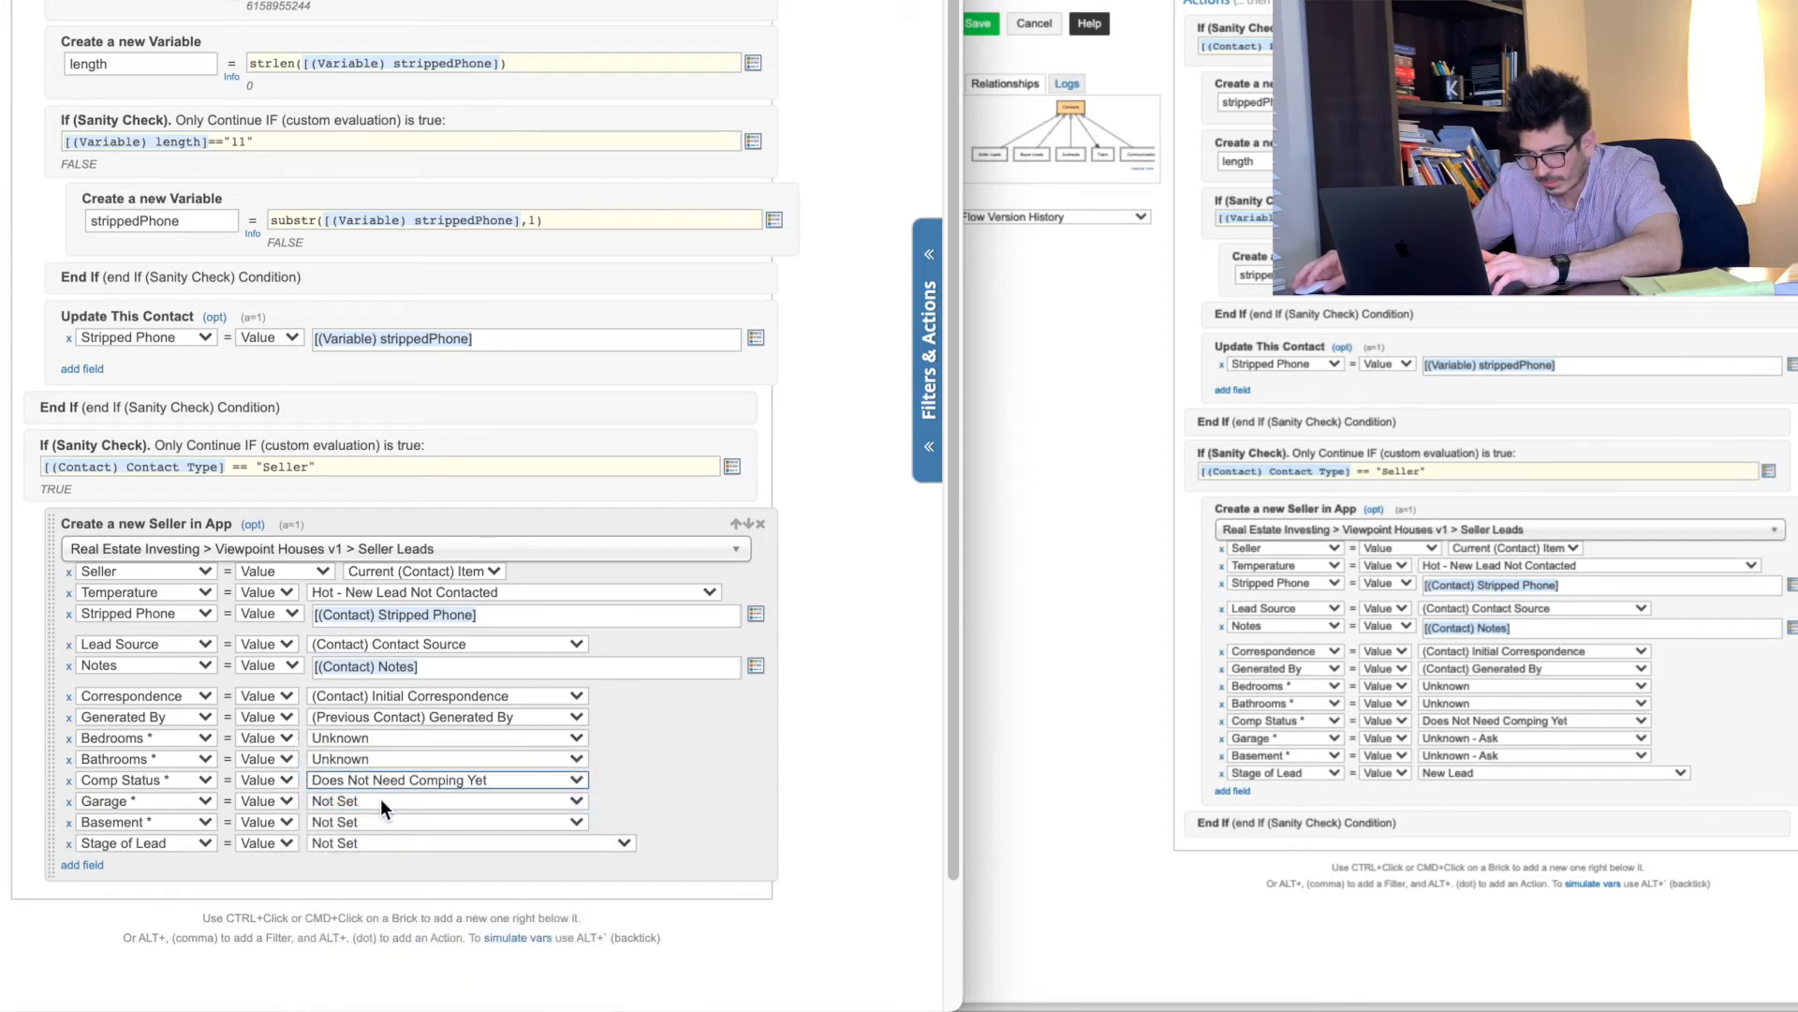
{"action": "left_click", "coordinate": [380, 800]}
{"action": "left_click", "coordinate": [362, 827]}
{"action": "left_click", "coordinate": [361, 828]}
{"action": "left_click", "coordinate": [368, 841]}
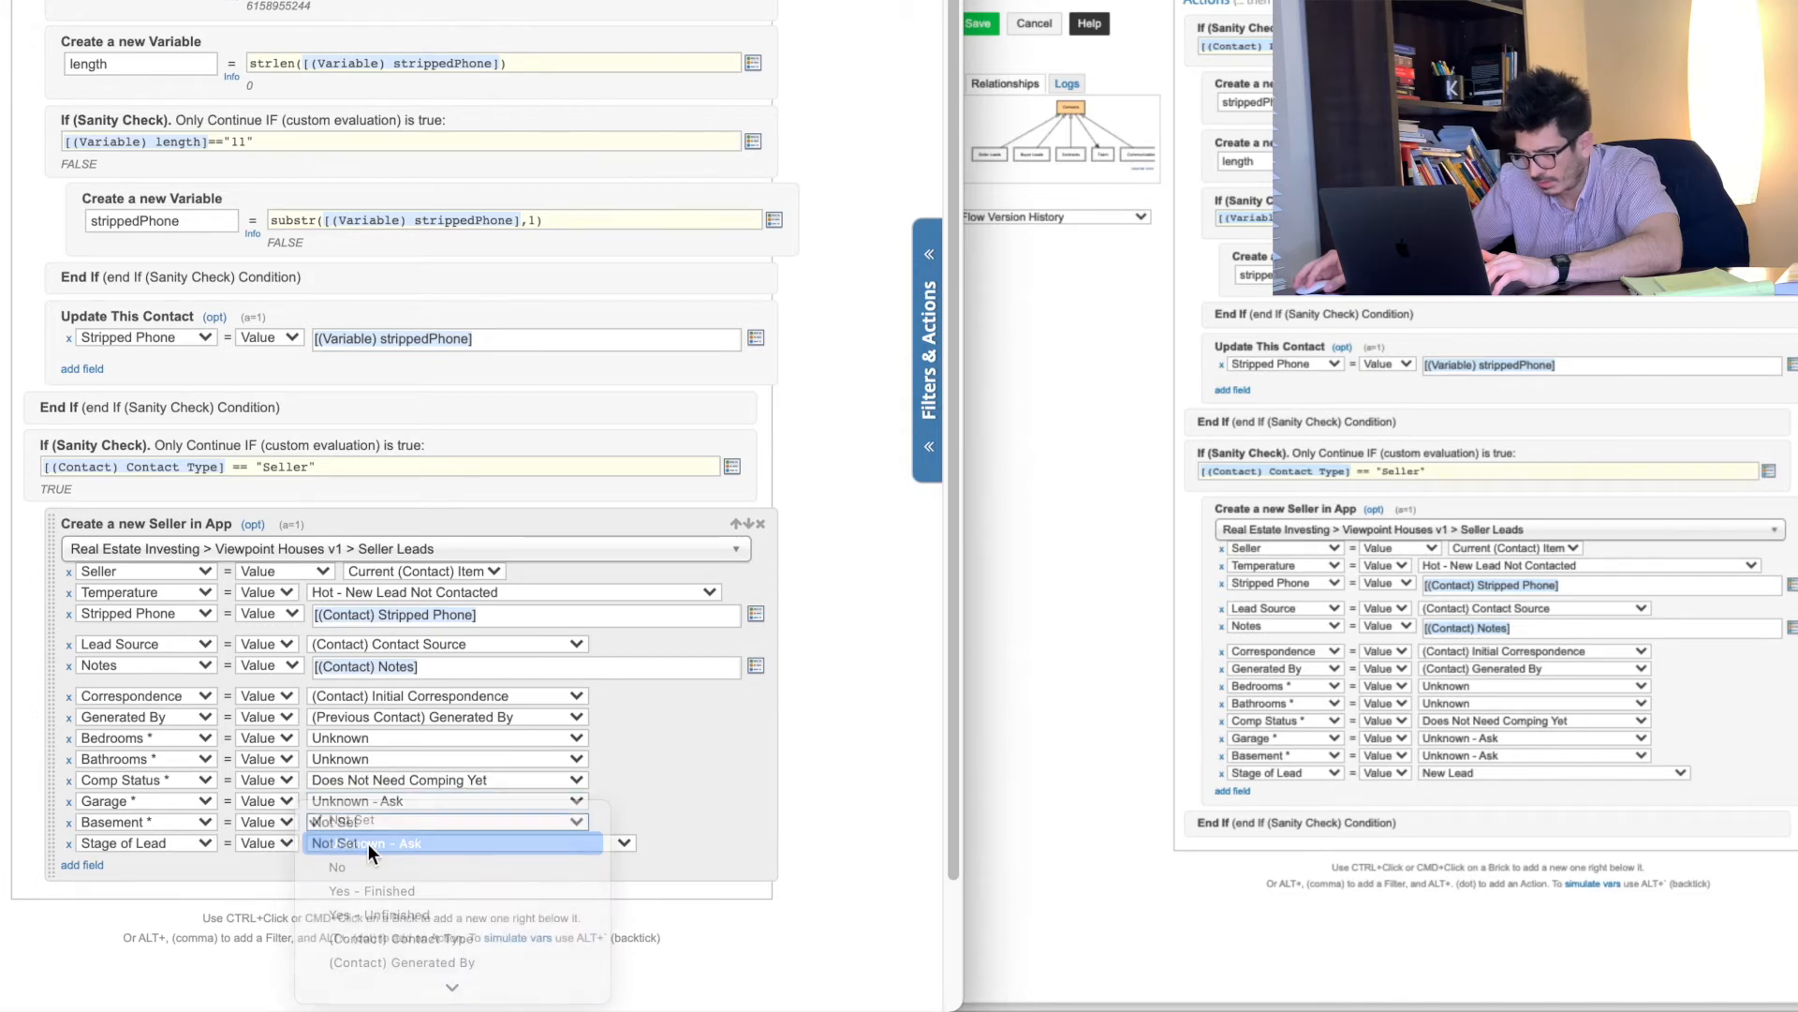
{"action": "left_click", "coordinate": [368, 843]}
{"action": "left_click", "coordinate": [372, 862]}
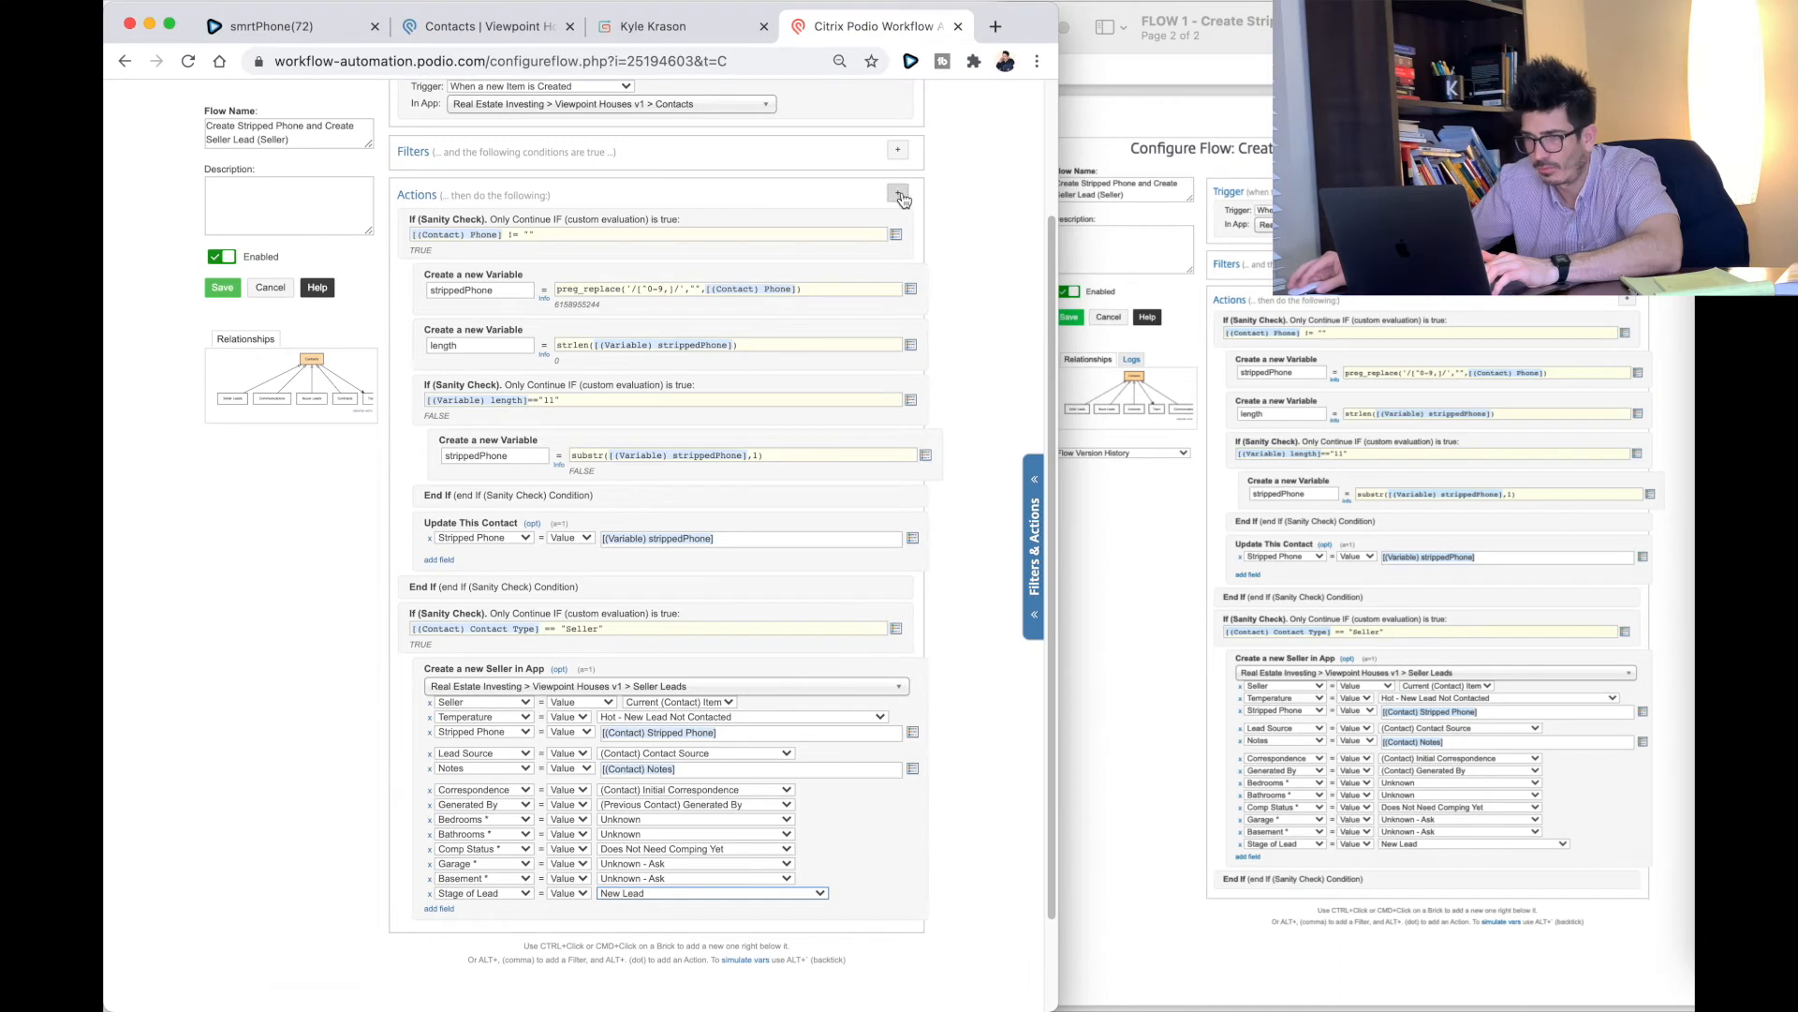
Step: Add an End If closing the seller condition and save the flow
{"action": "key", "text": "alt+period"}
{"action": "type", "text": "end if"}
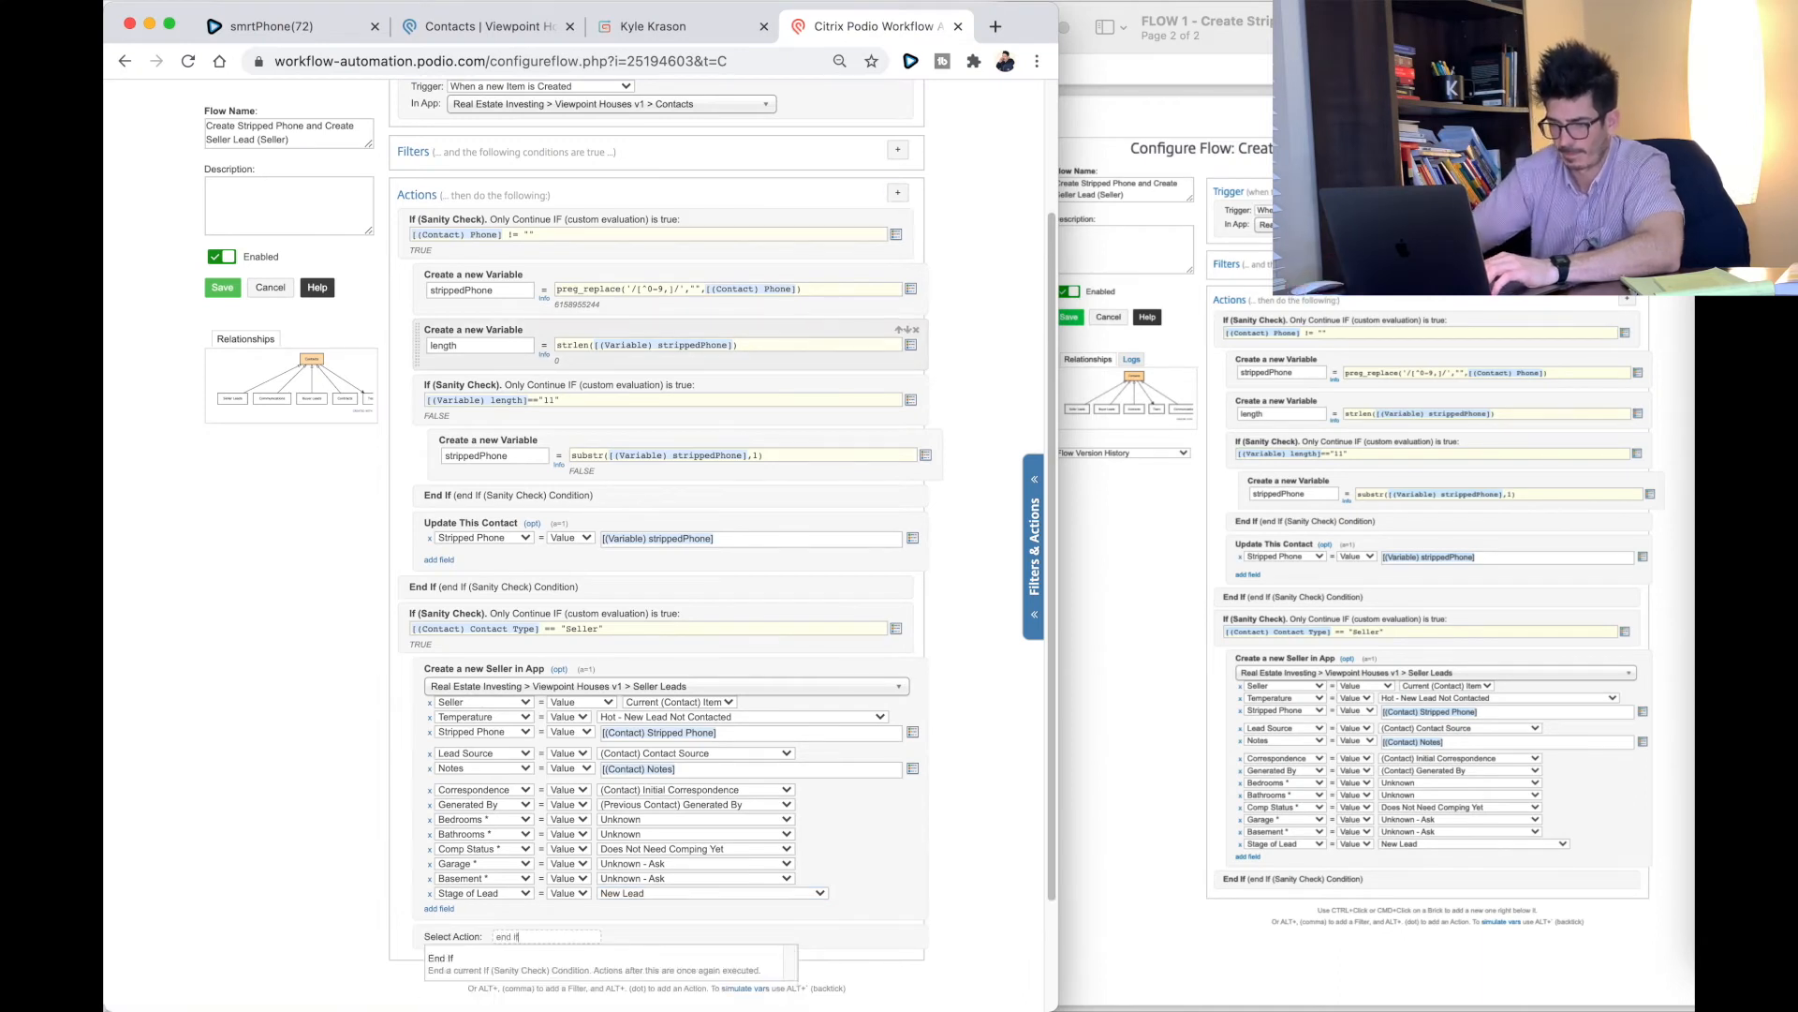
{"action": "scroll", "coordinate": [637, 923], "scroll_direction": "up", "scroll_amount": 1}
{"action": "left_click", "coordinate": [599, 987]}
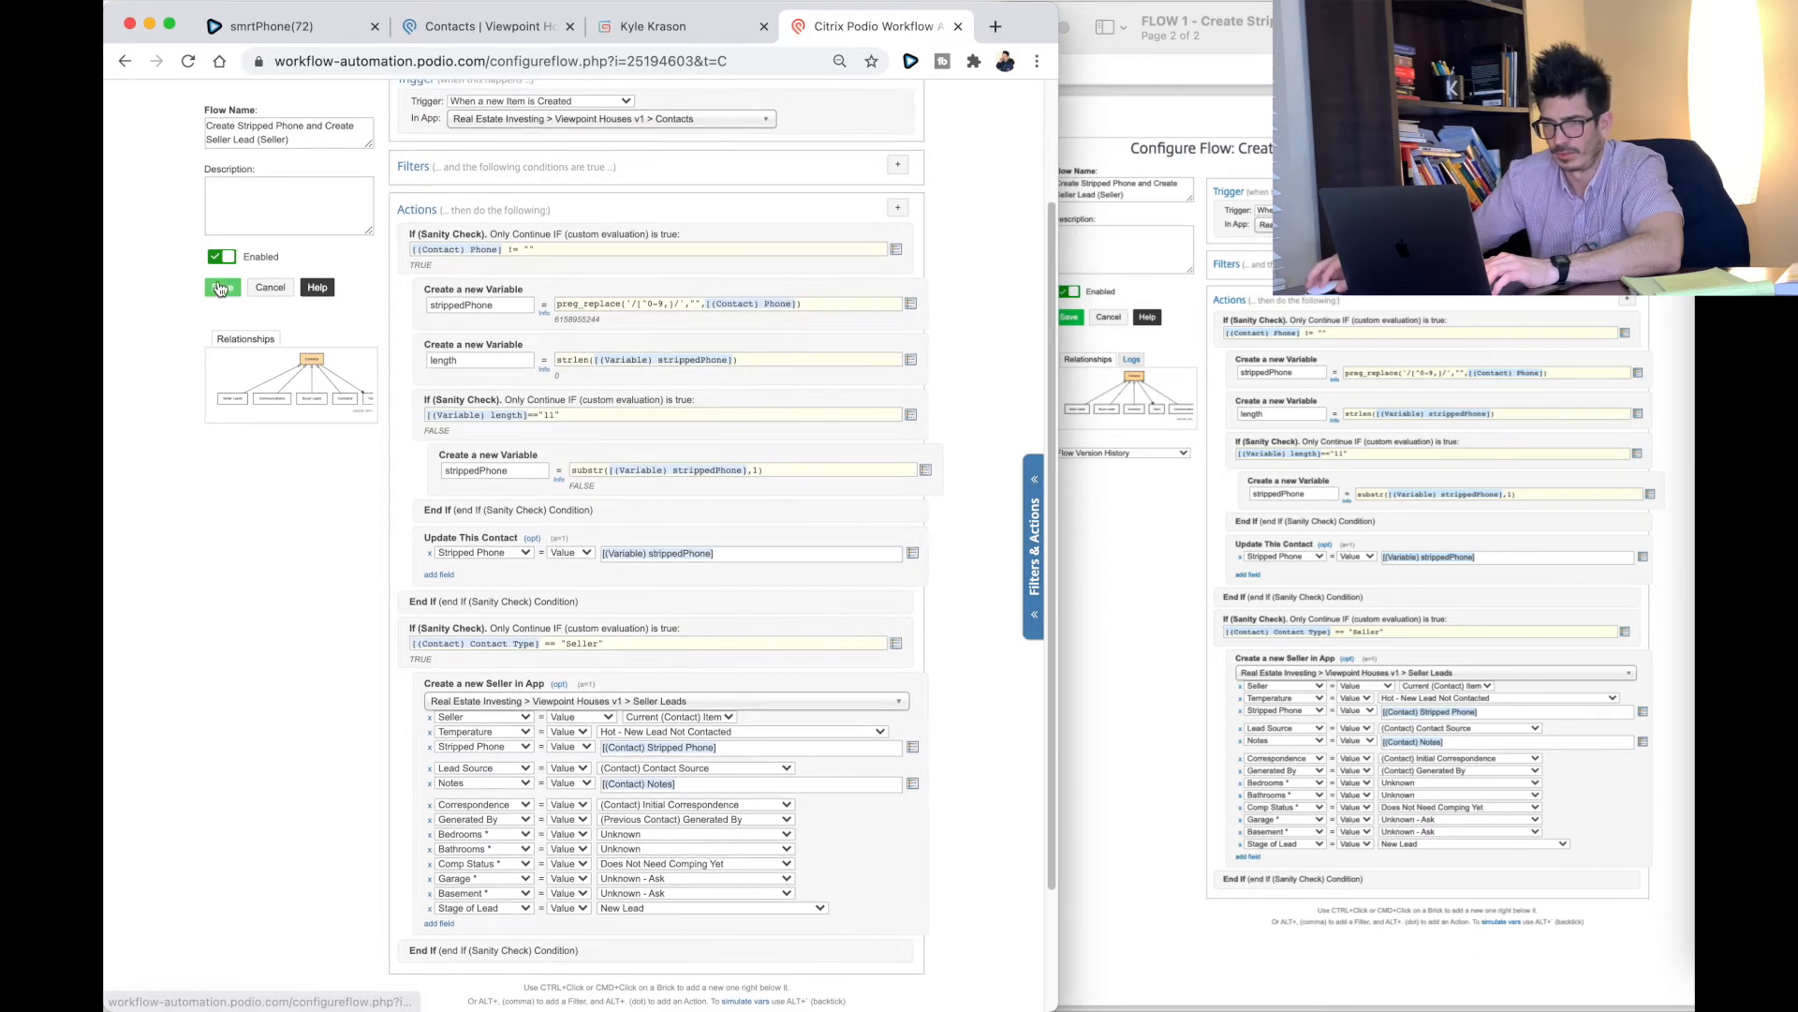
{"action": "left_click", "coordinate": [221, 288]}
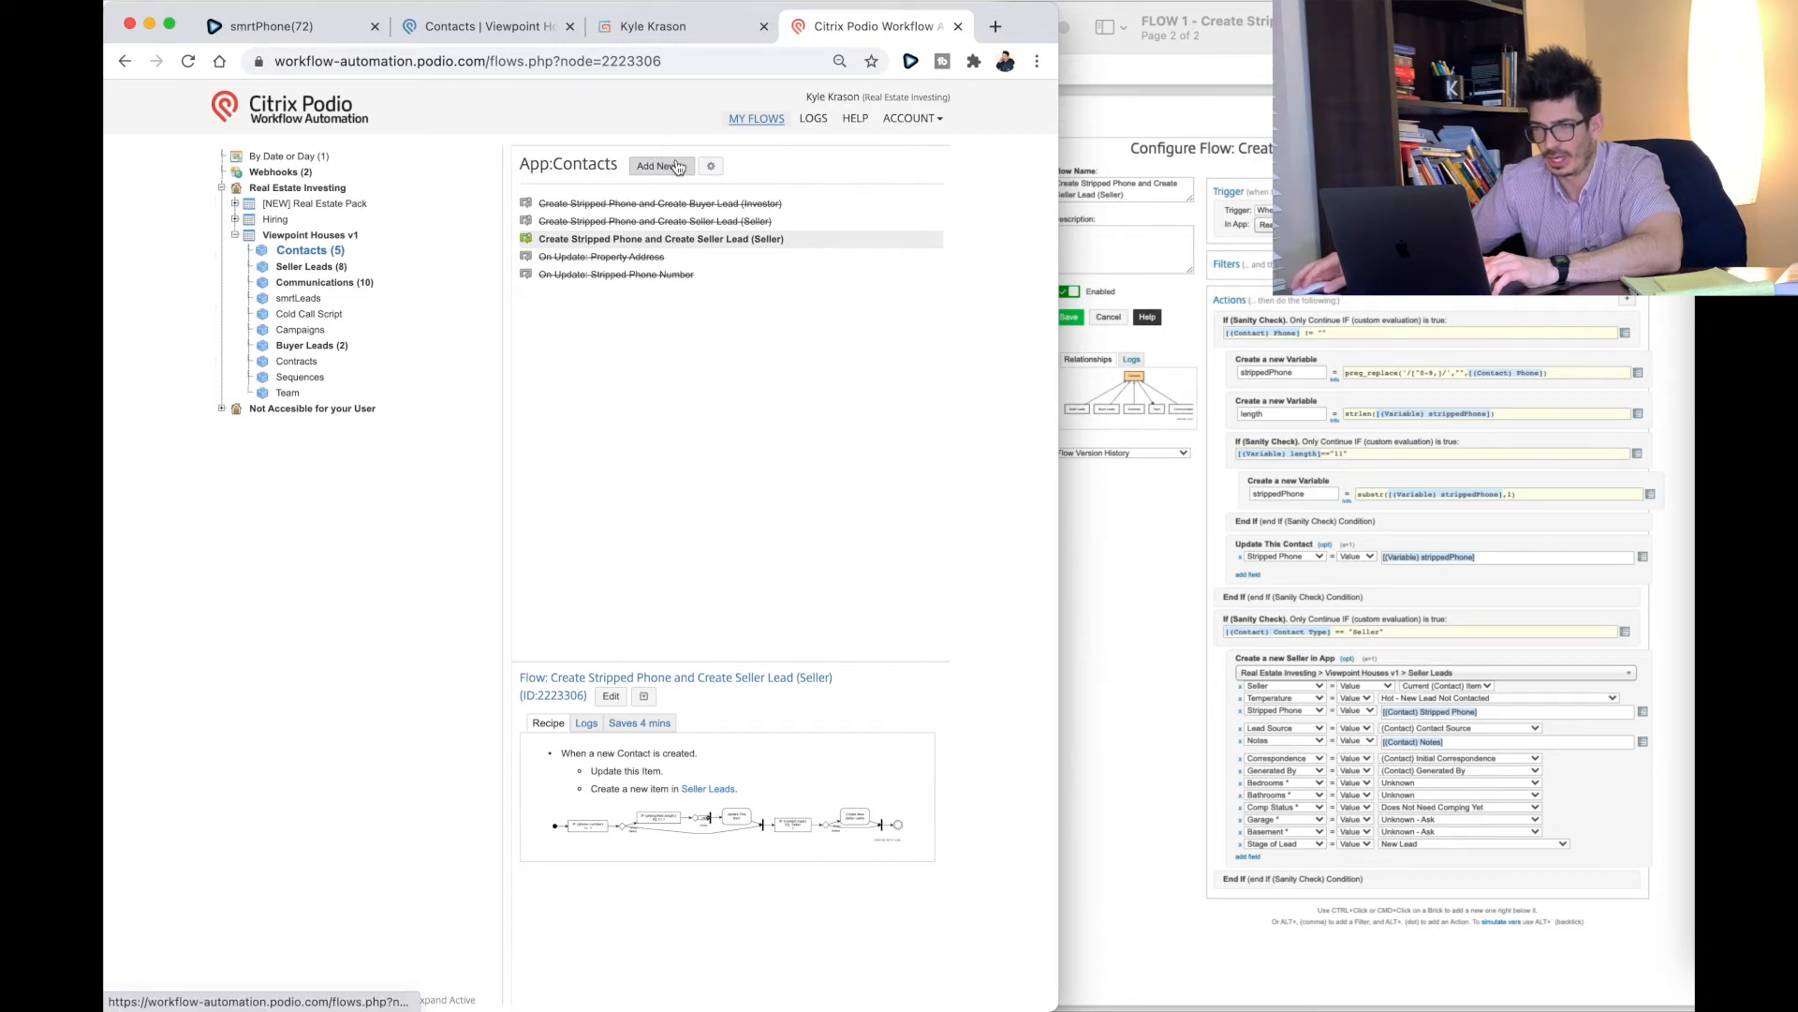
Step: Append 'YT' to the flow name, save it, and close the Flow 1 guide document
{"action": "left_click", "coordinate": [611, 695]}
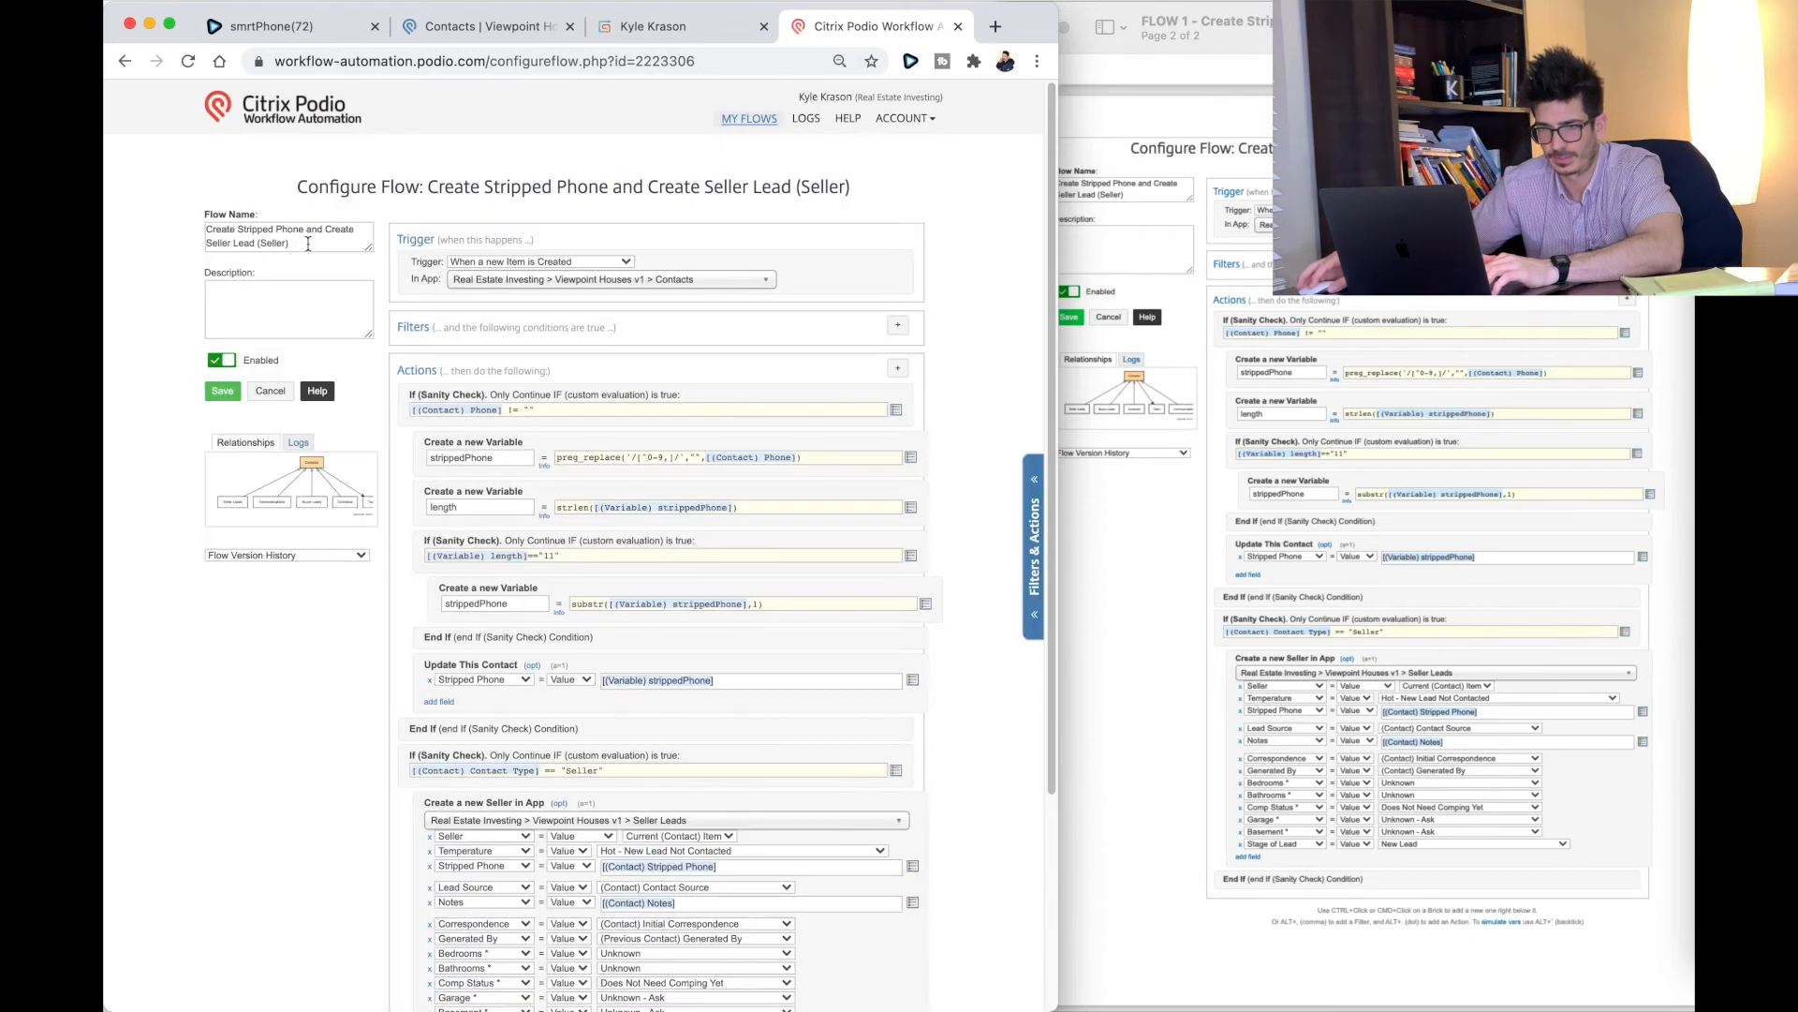
{"action": "left_click", "coordinate": [308, 244]}
{"action": "type", "text": "YT"}
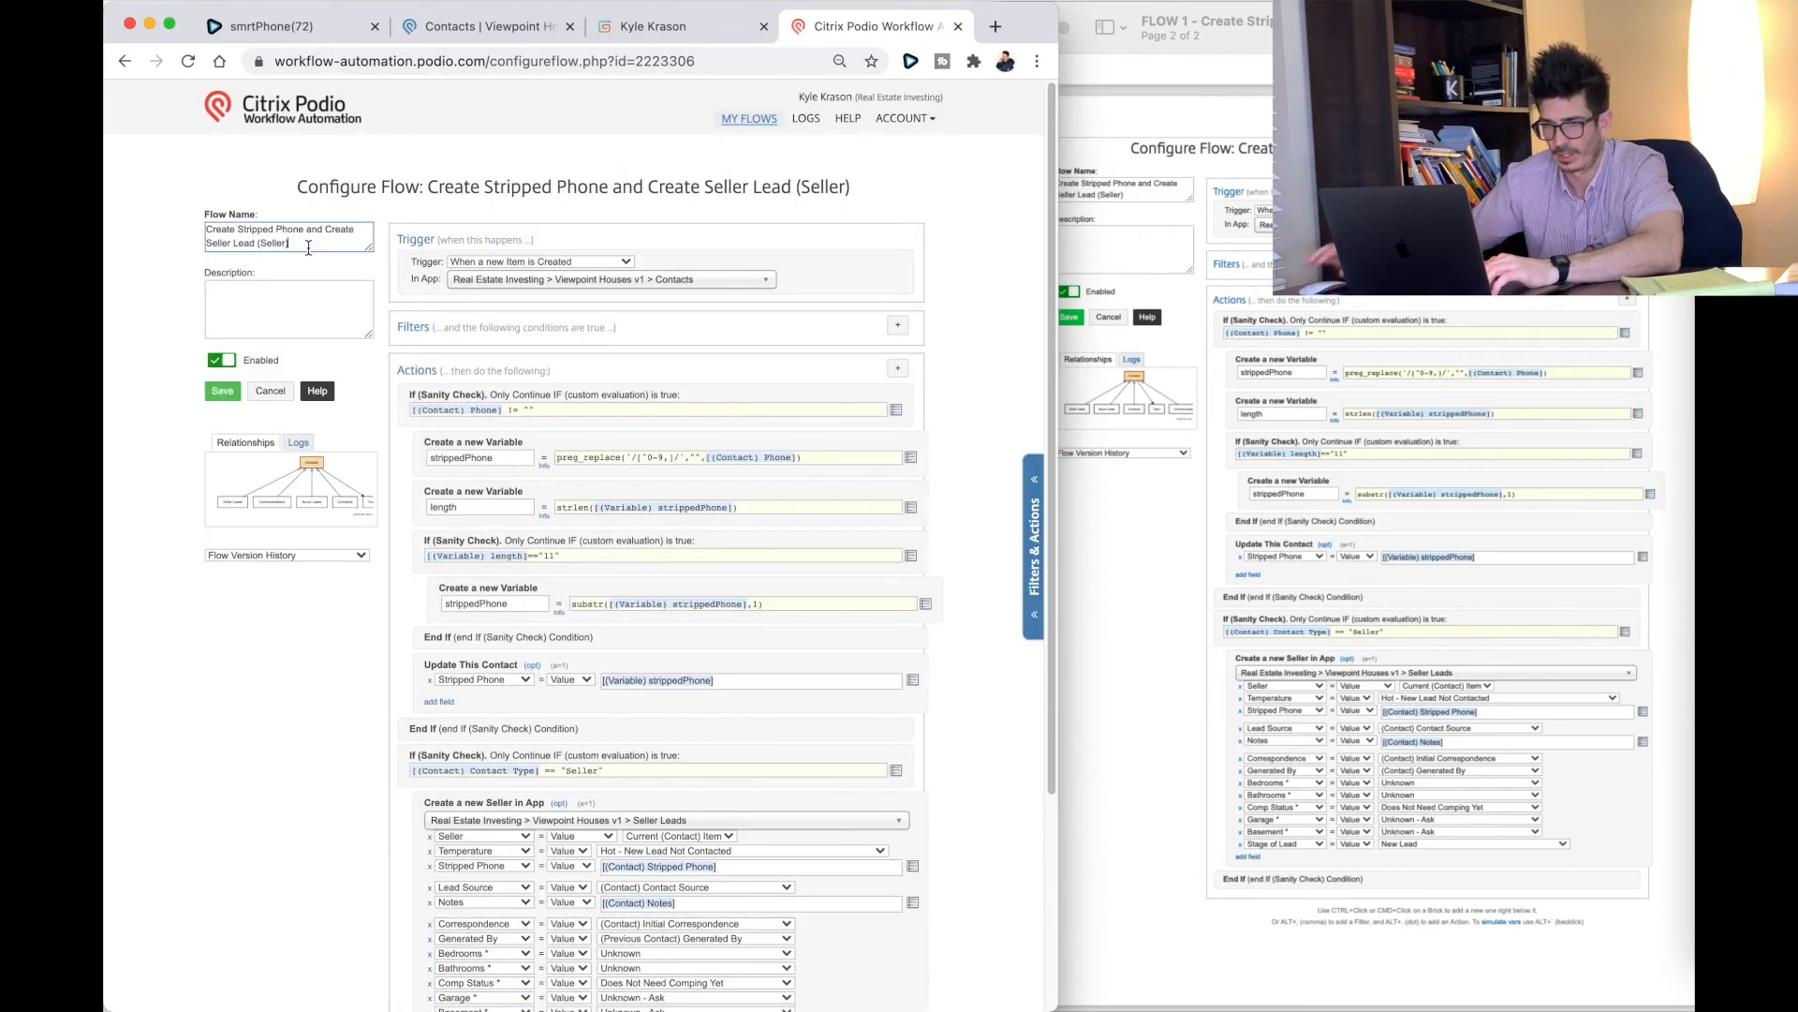
{"action": "left_click", "coordinate": [225, 394]}
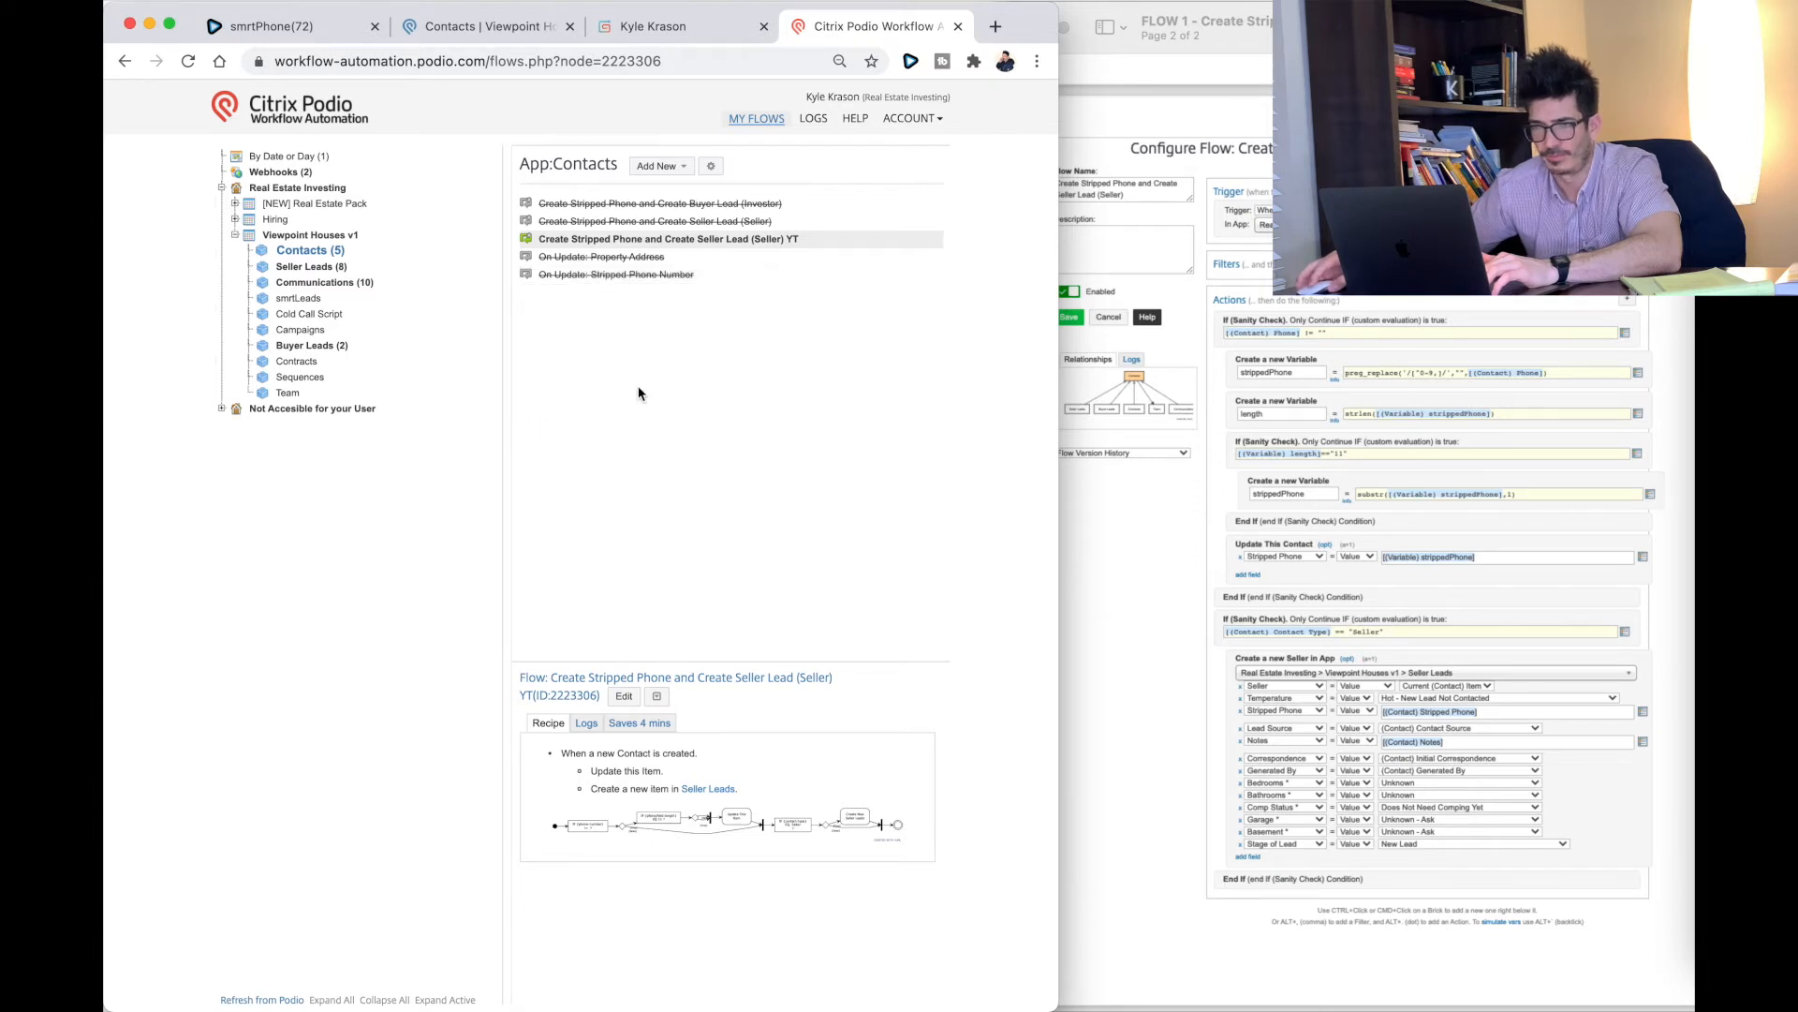
{"action": "left_click", "coordinate": [1082, 24]}
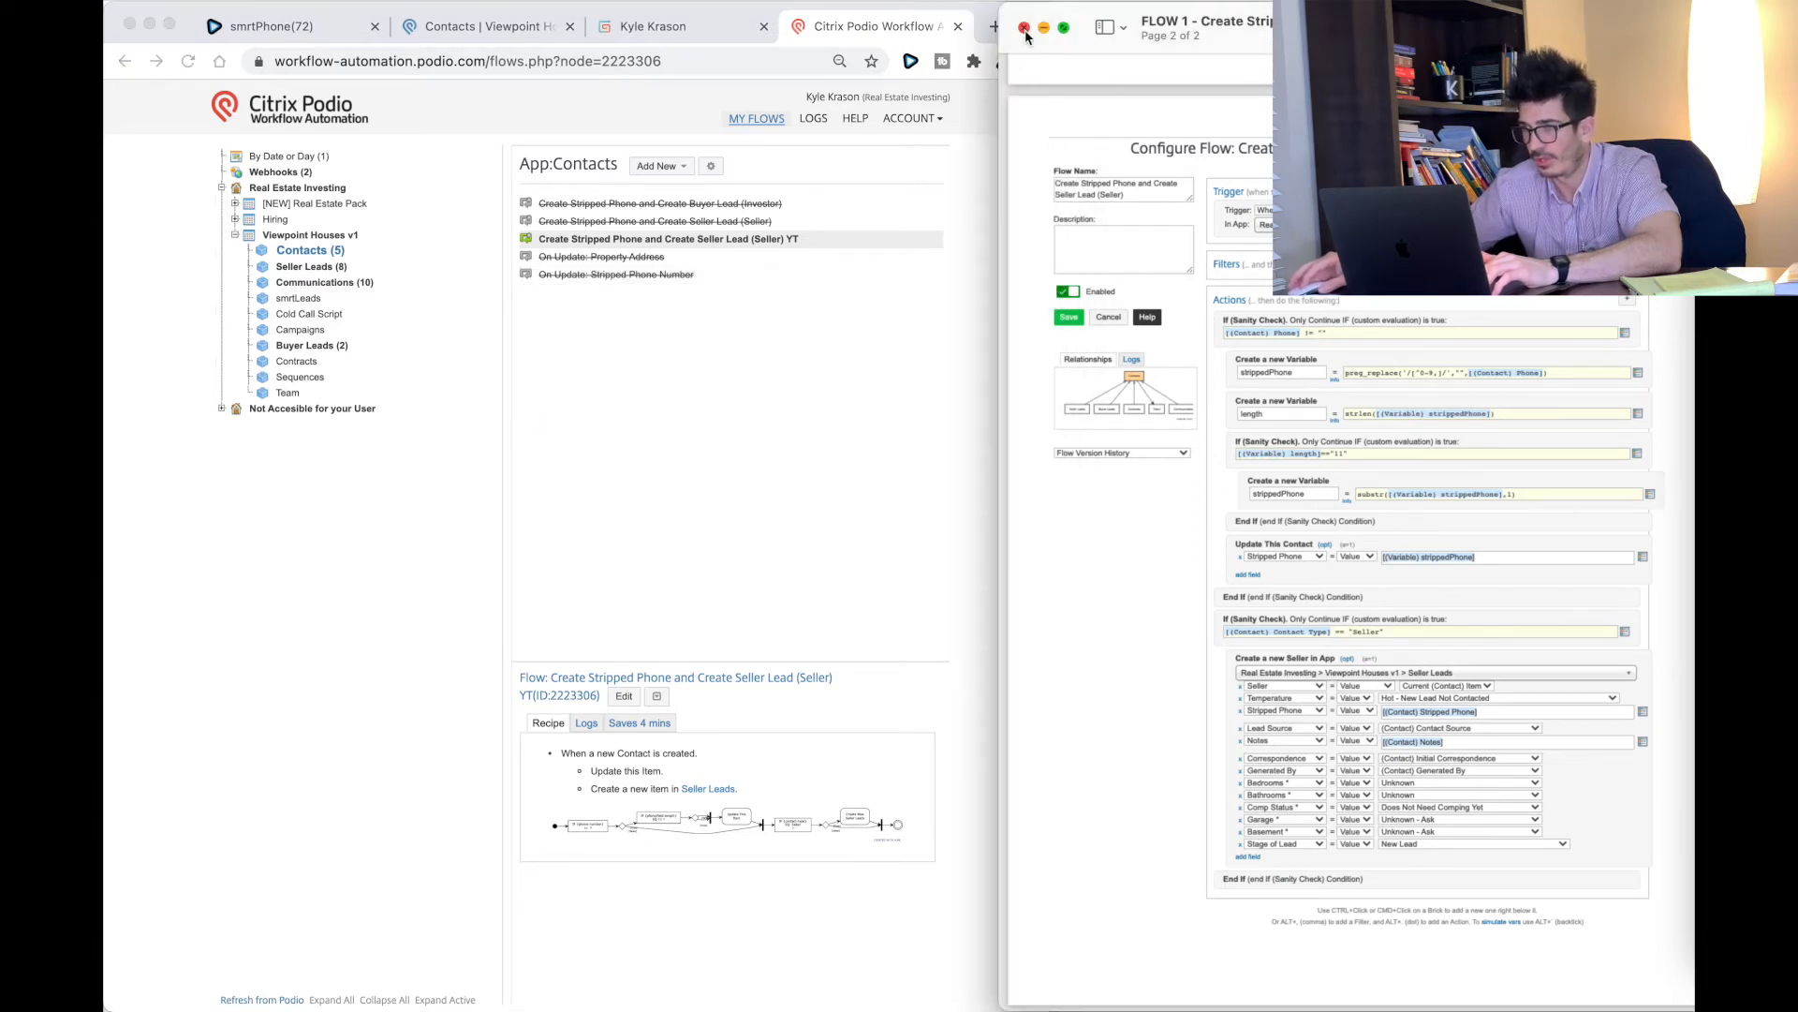
{"action": "left_click", "coordinate": [1025, 29]}
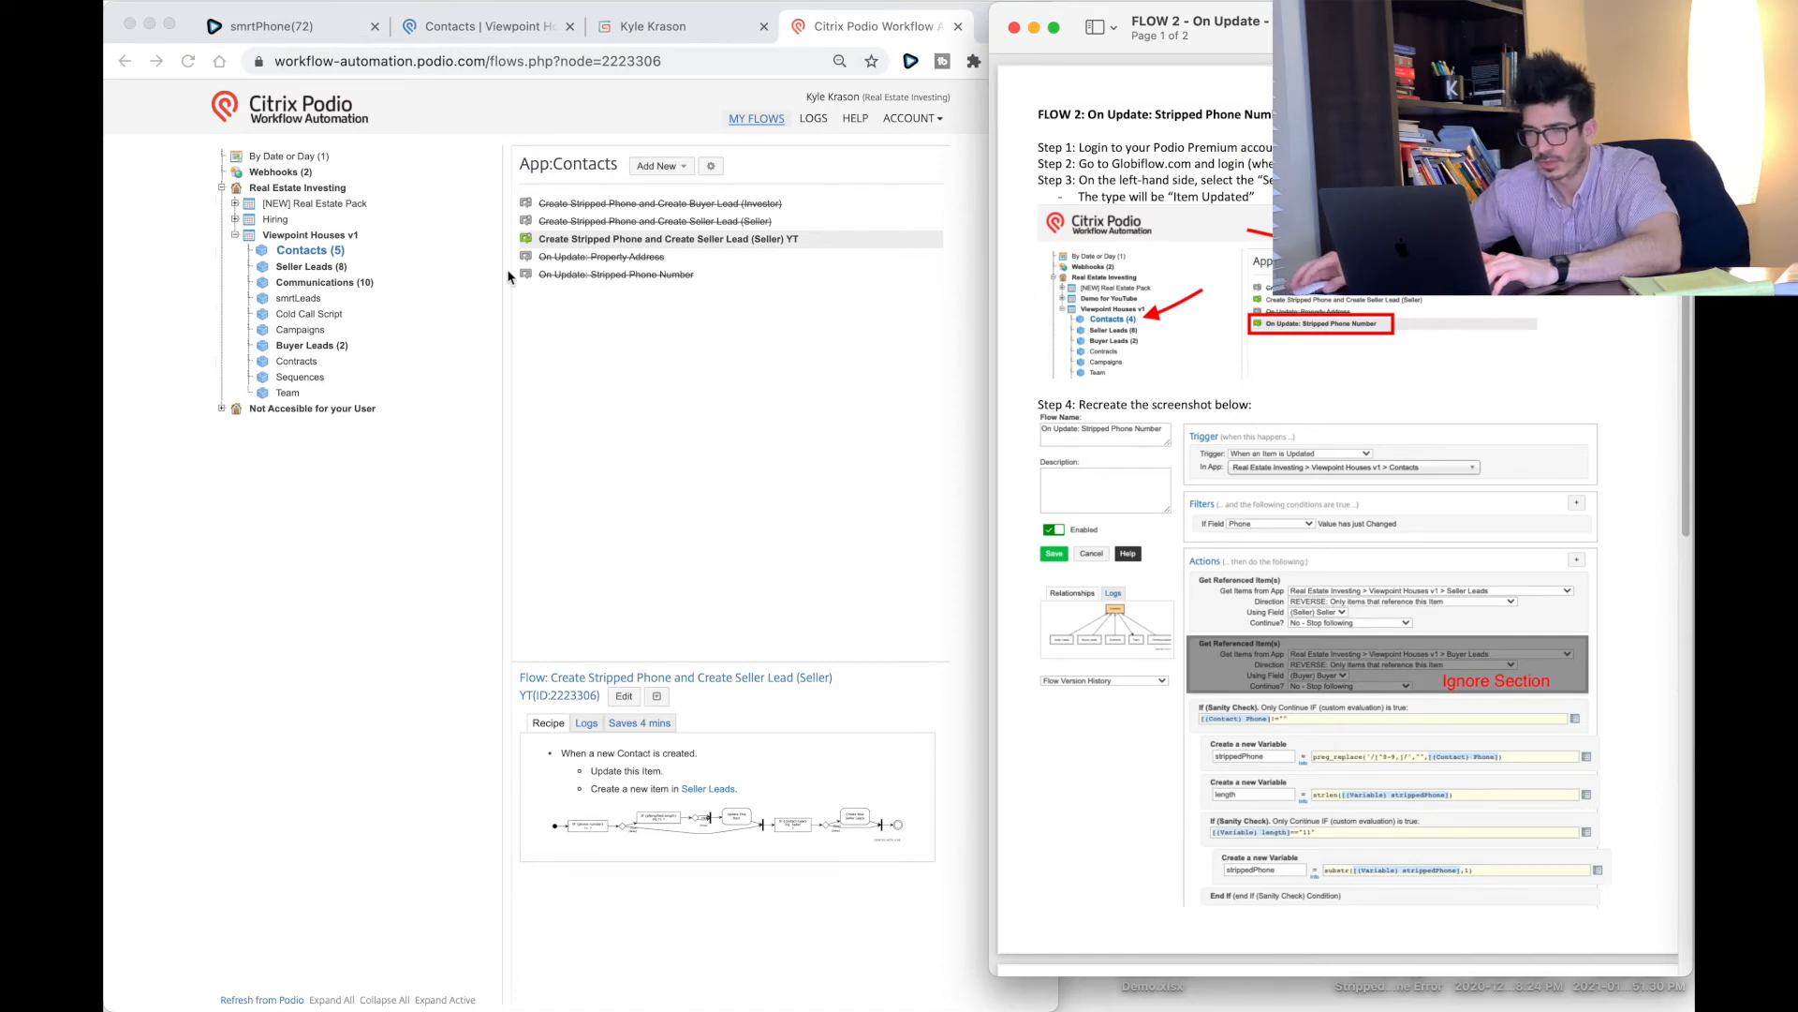
Step: Create a new Contacts flow triggered when an item is updated
{"action": "left_click", "coordinate": [637, 325]}
{"action": "left_click", "coordinate": [686, 165]}
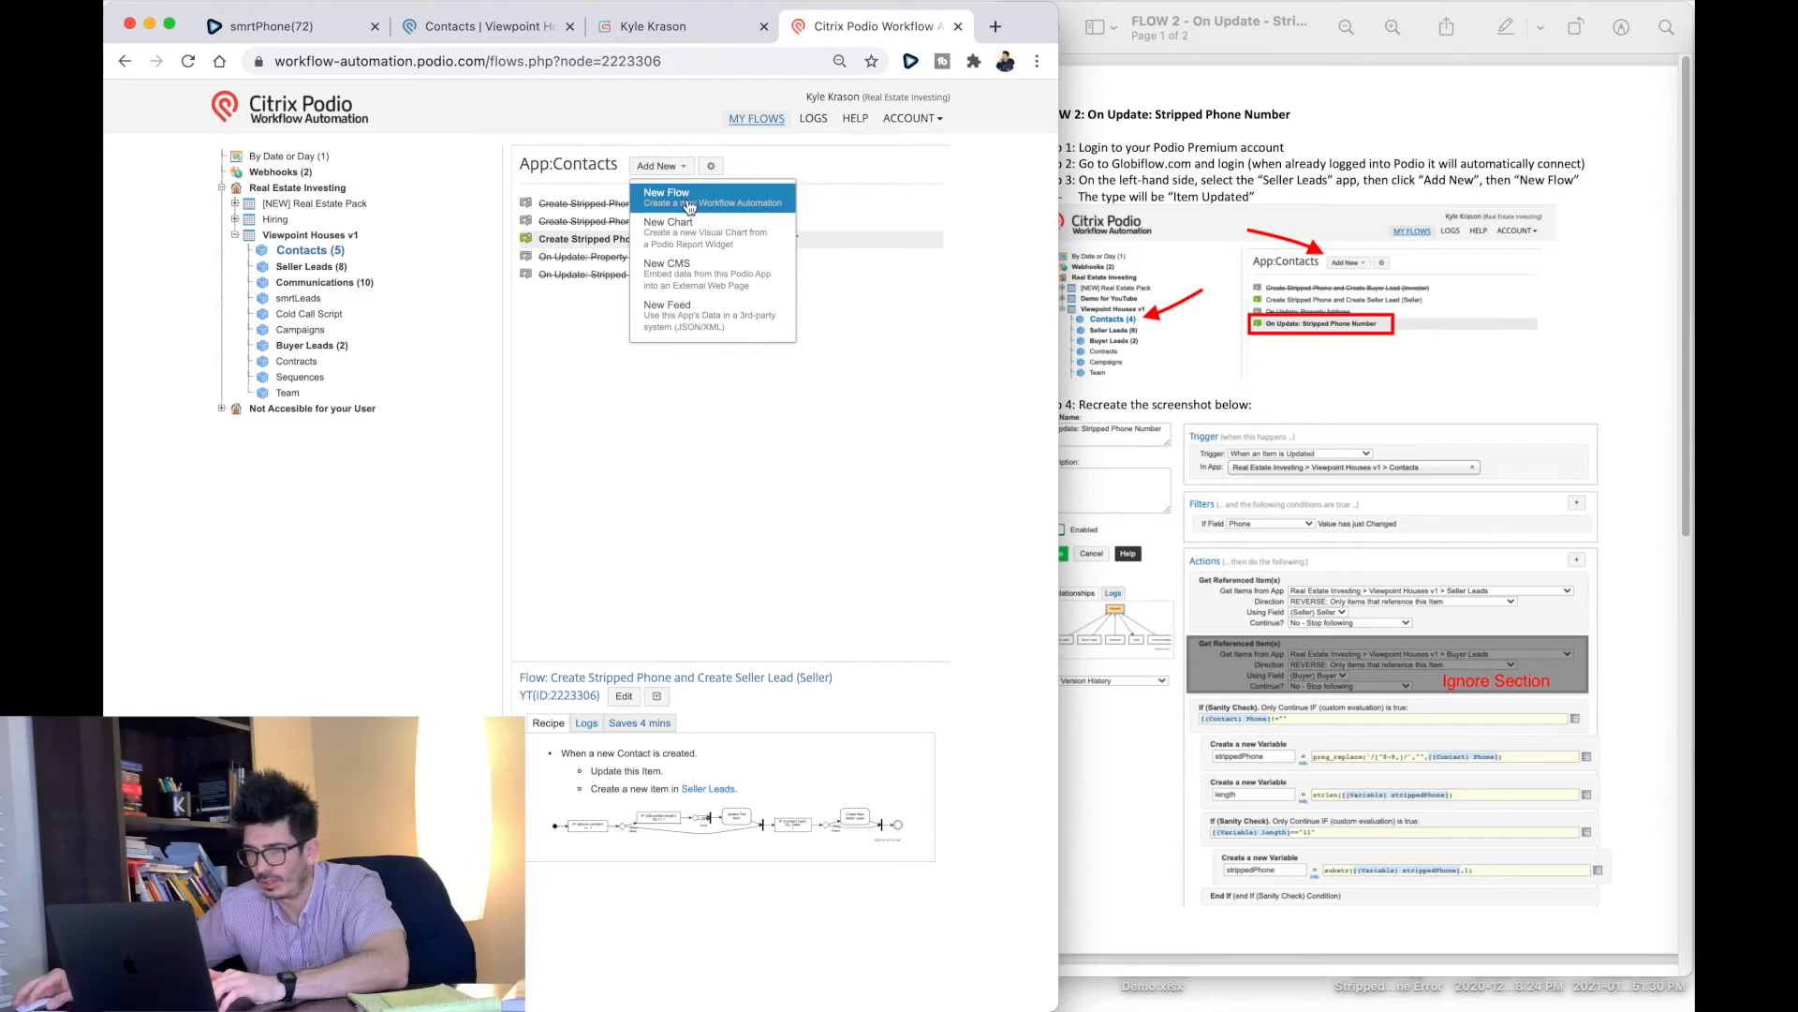
{"action": "left_click", "coordinate": [693, 194]}
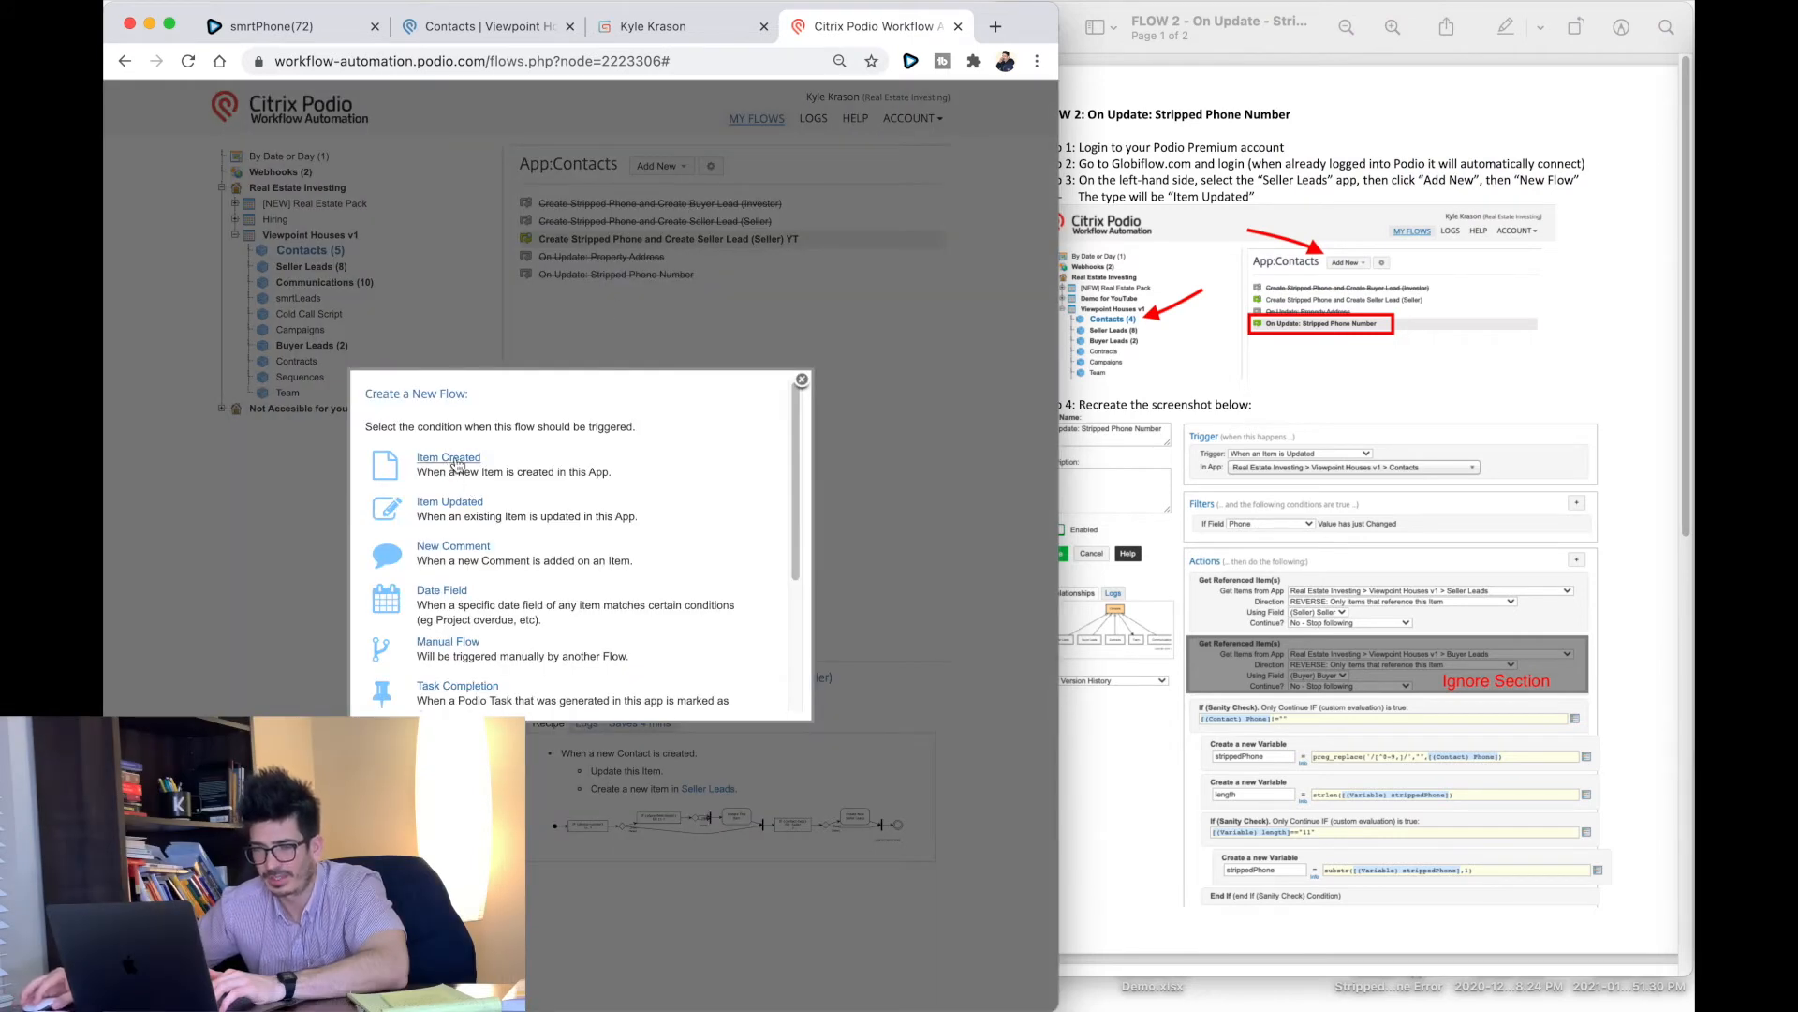
{"action": "left_click", "coordinate": [444, 510]}
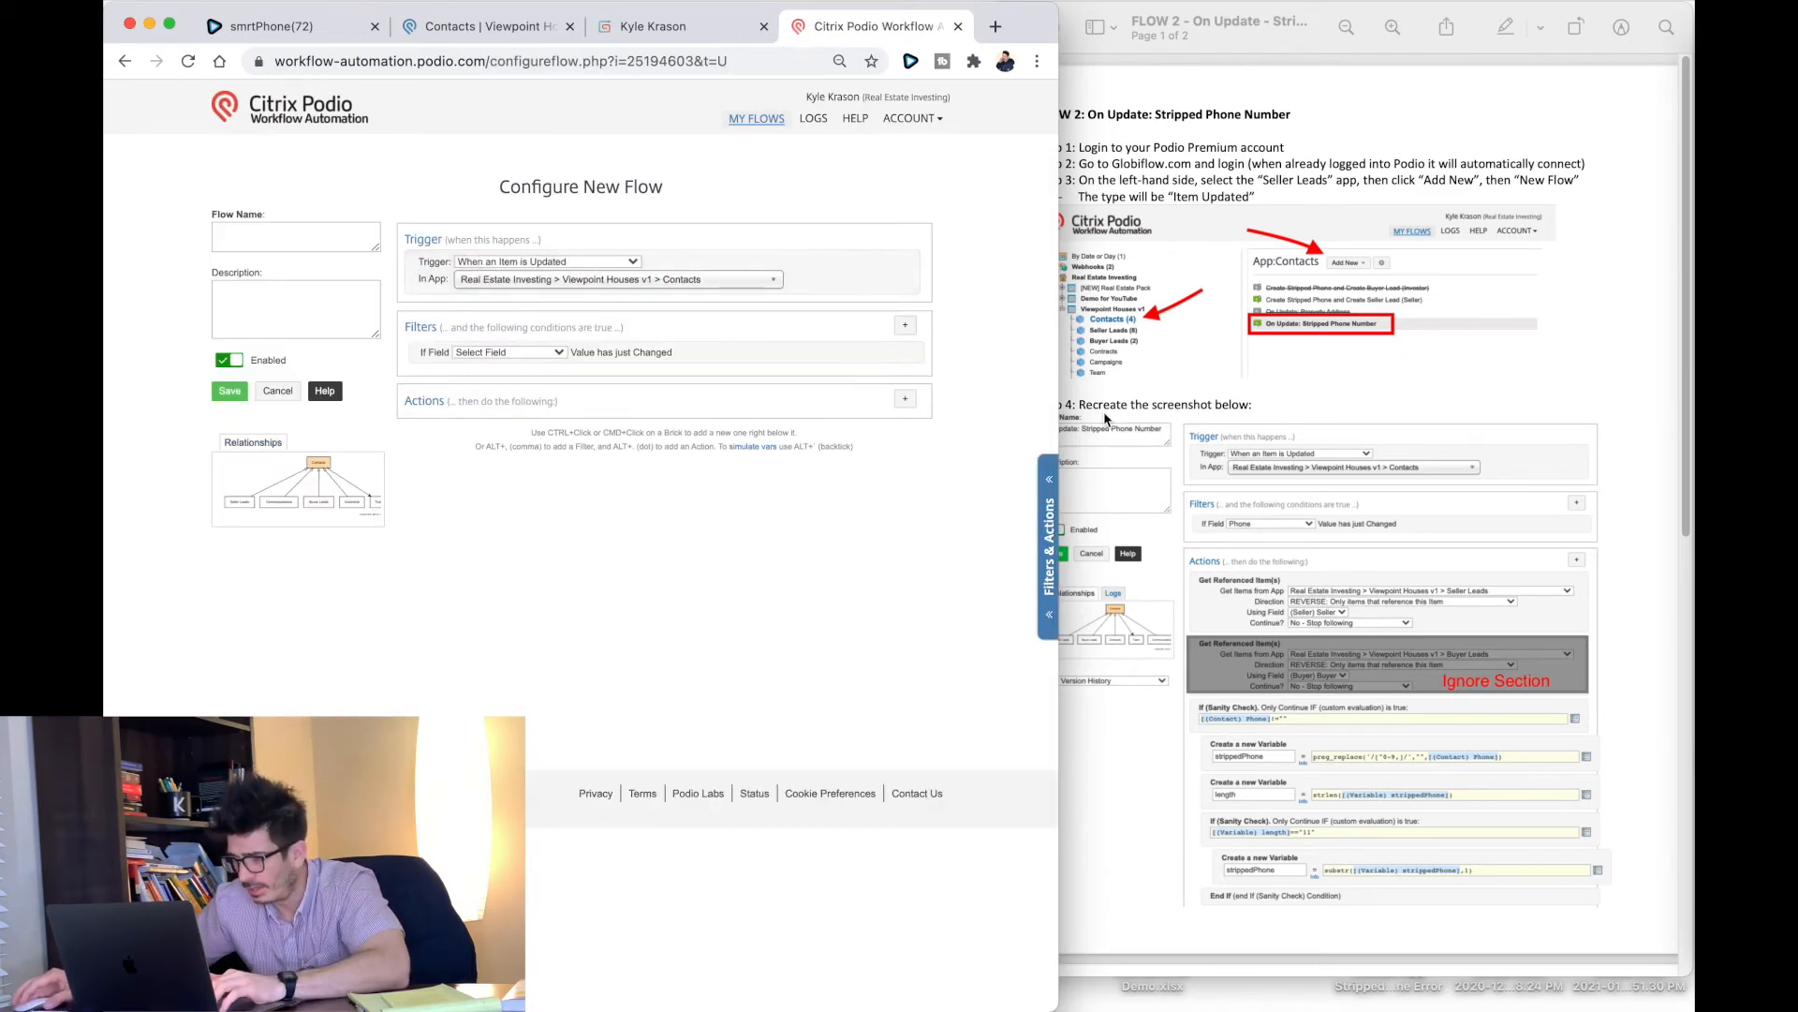
Step: Filter the flow to run only when the Phone field has just changed
{"action": "scroll", "coordinate": [1307, 475], "scroll_direction": "down", "scroll_amount": 5}
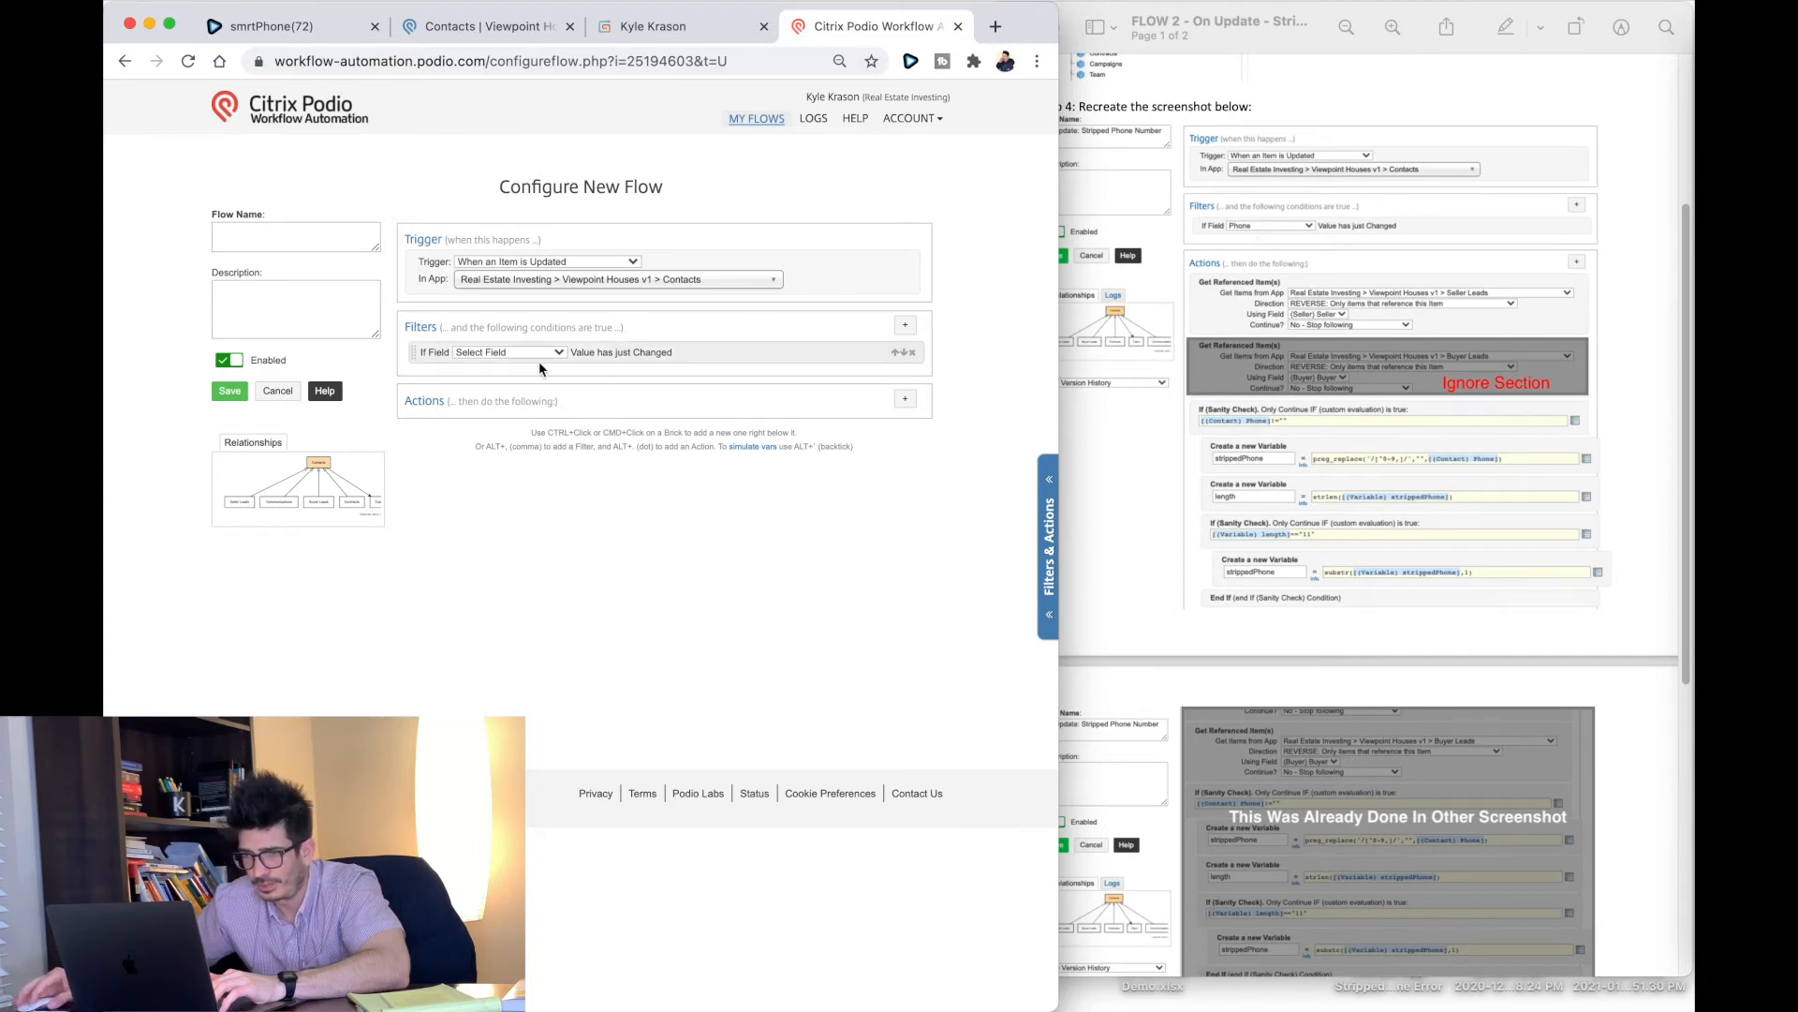
{"action": "left_click", "coordinate": [510, 361]}
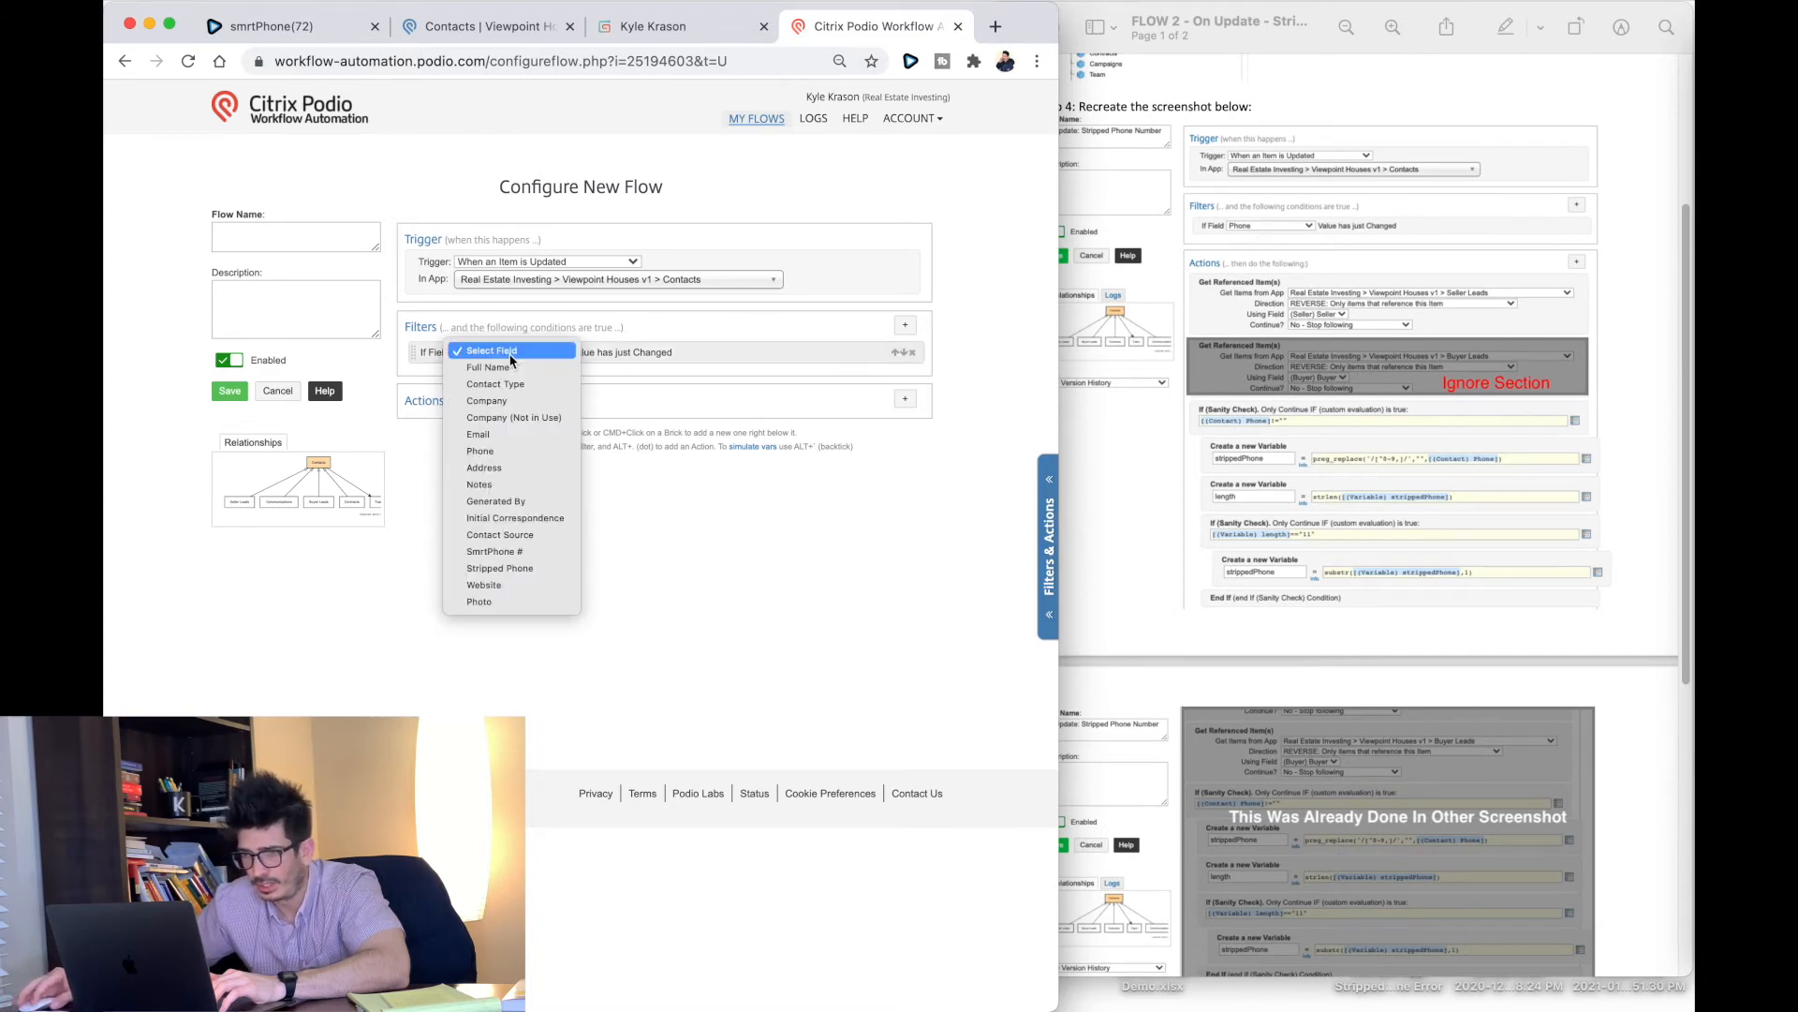
{"action": "left_click", "coordinate": [516, 452]}
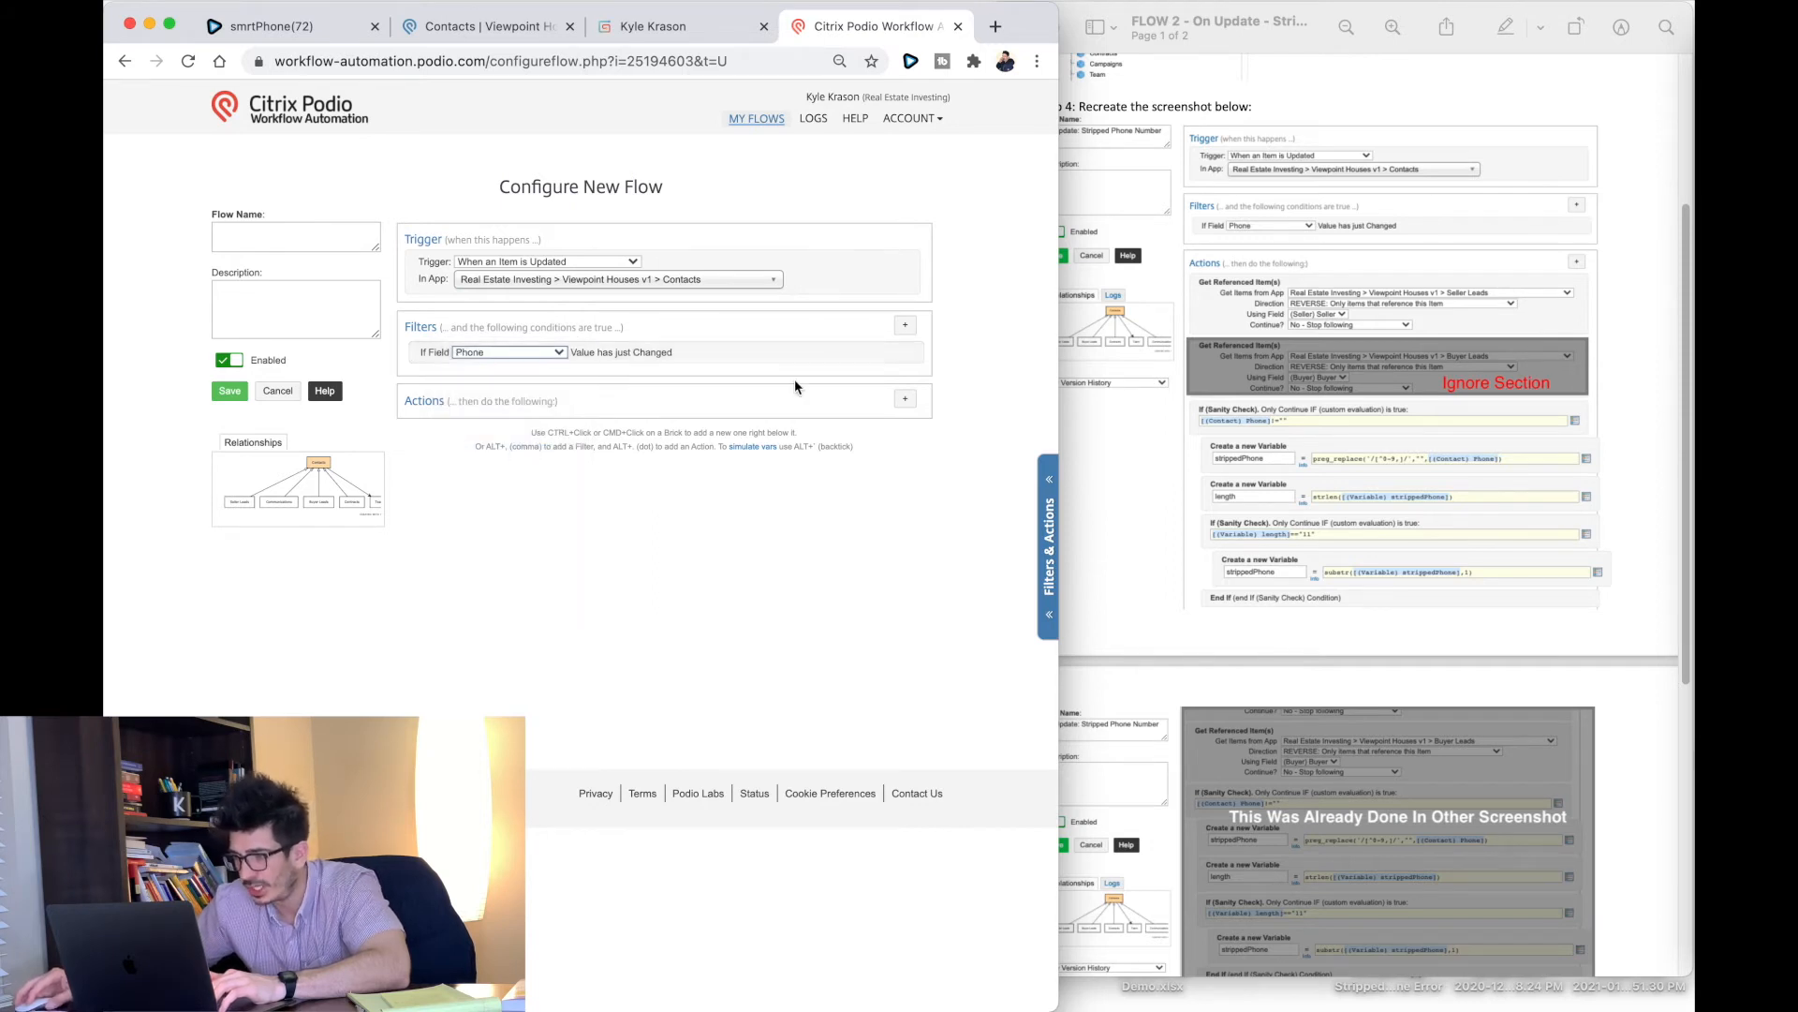
{"action": "left_click", "coordinate": [905, 398]}
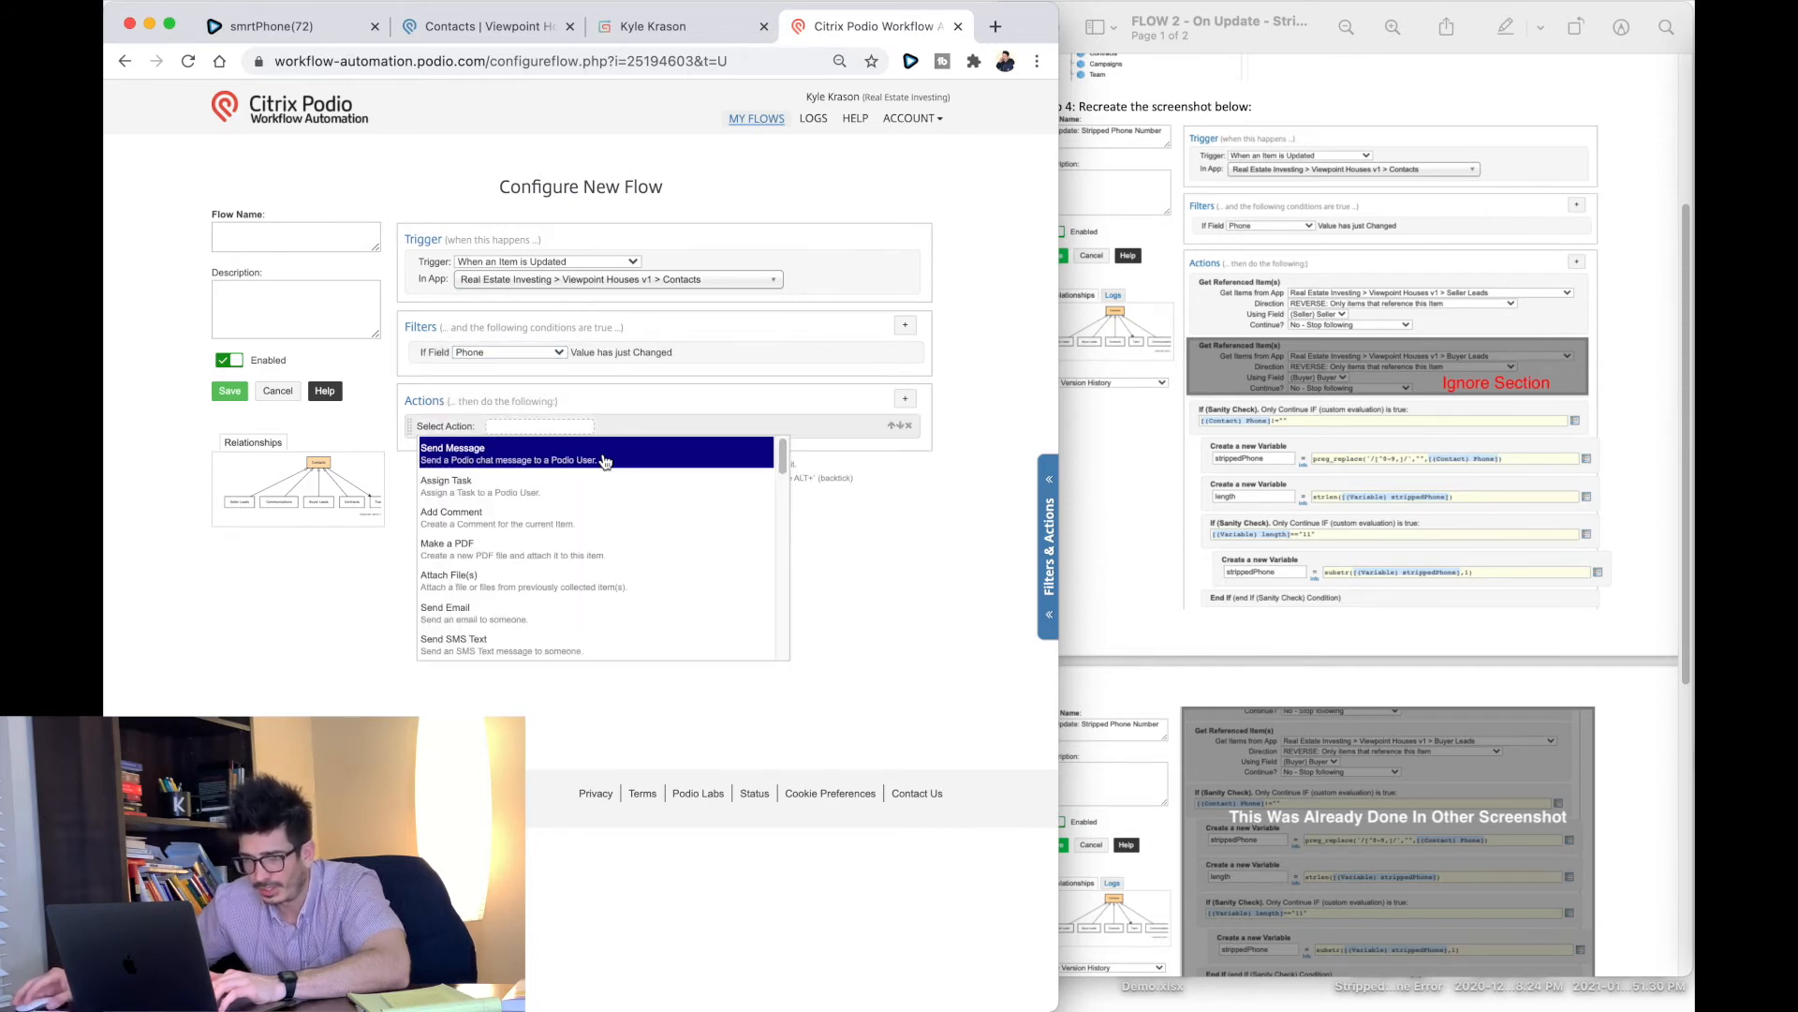
Step: Add a Get Referenced Item(s) action pulling Seller Leads via (Seller) Seller, direction REVERSE
{"action": "type", "text": "ref"}
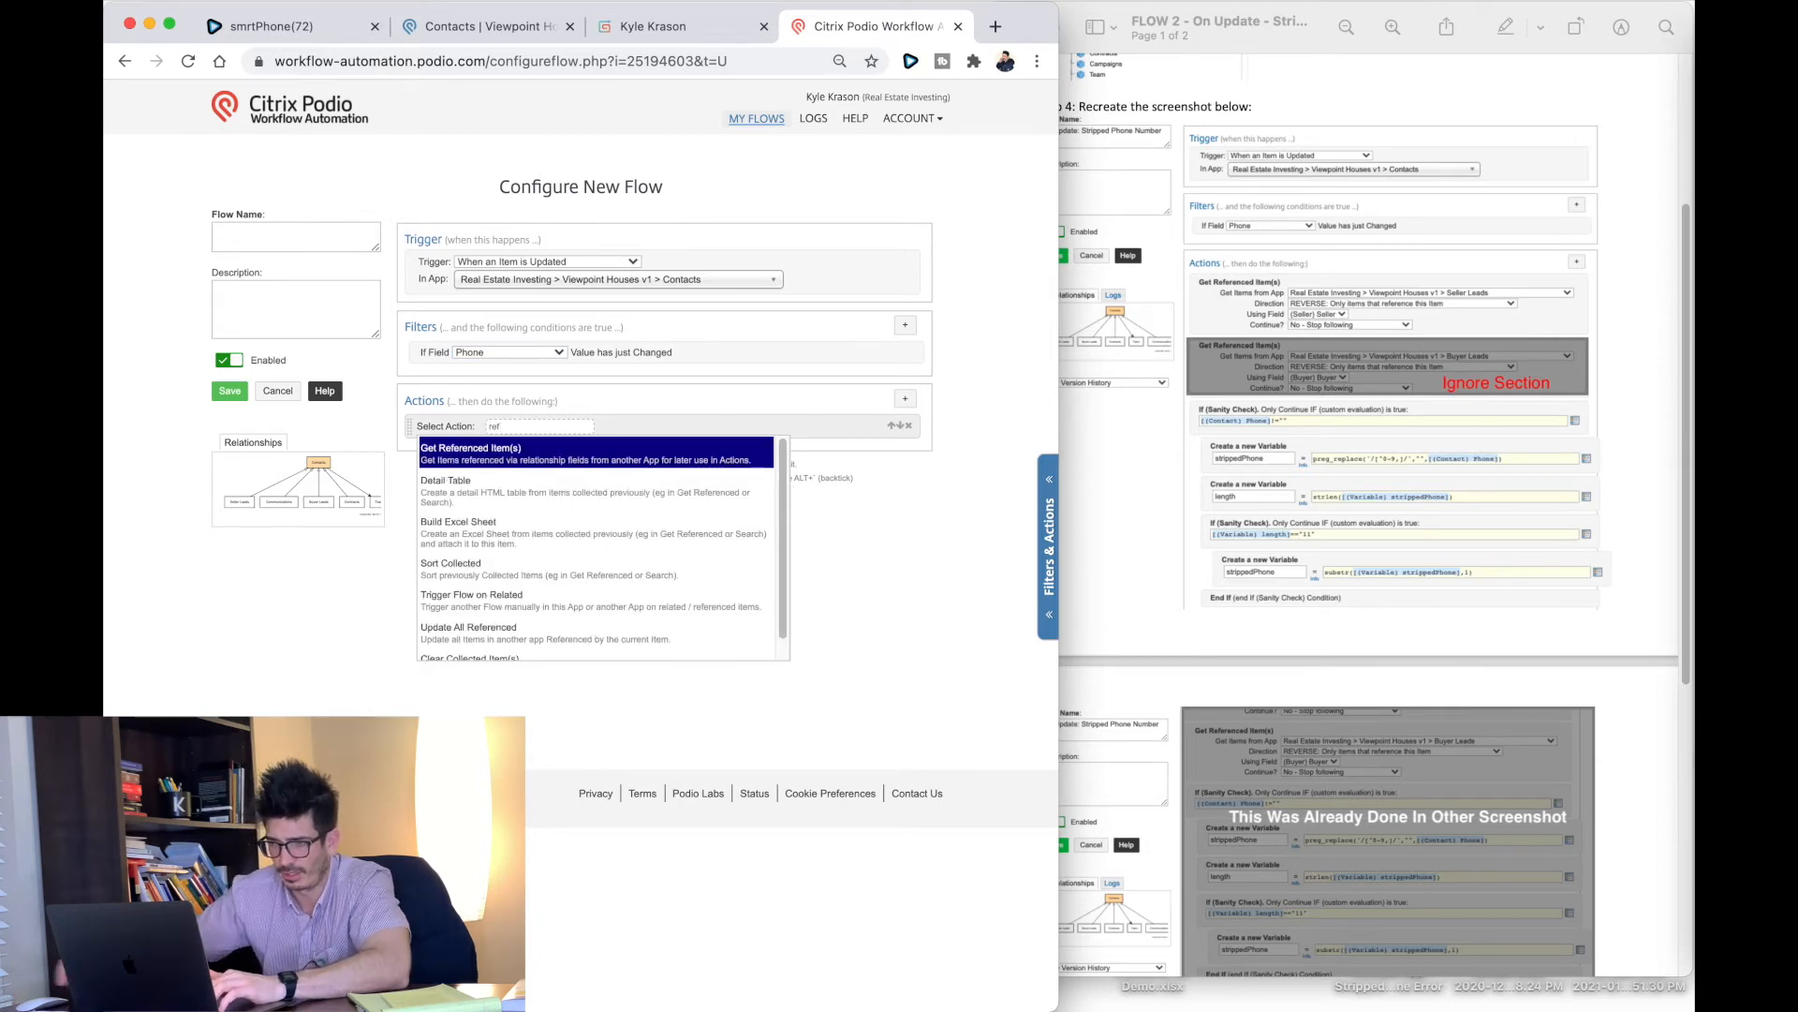
{"action": "left_click", "coordinate": [589, 455]}
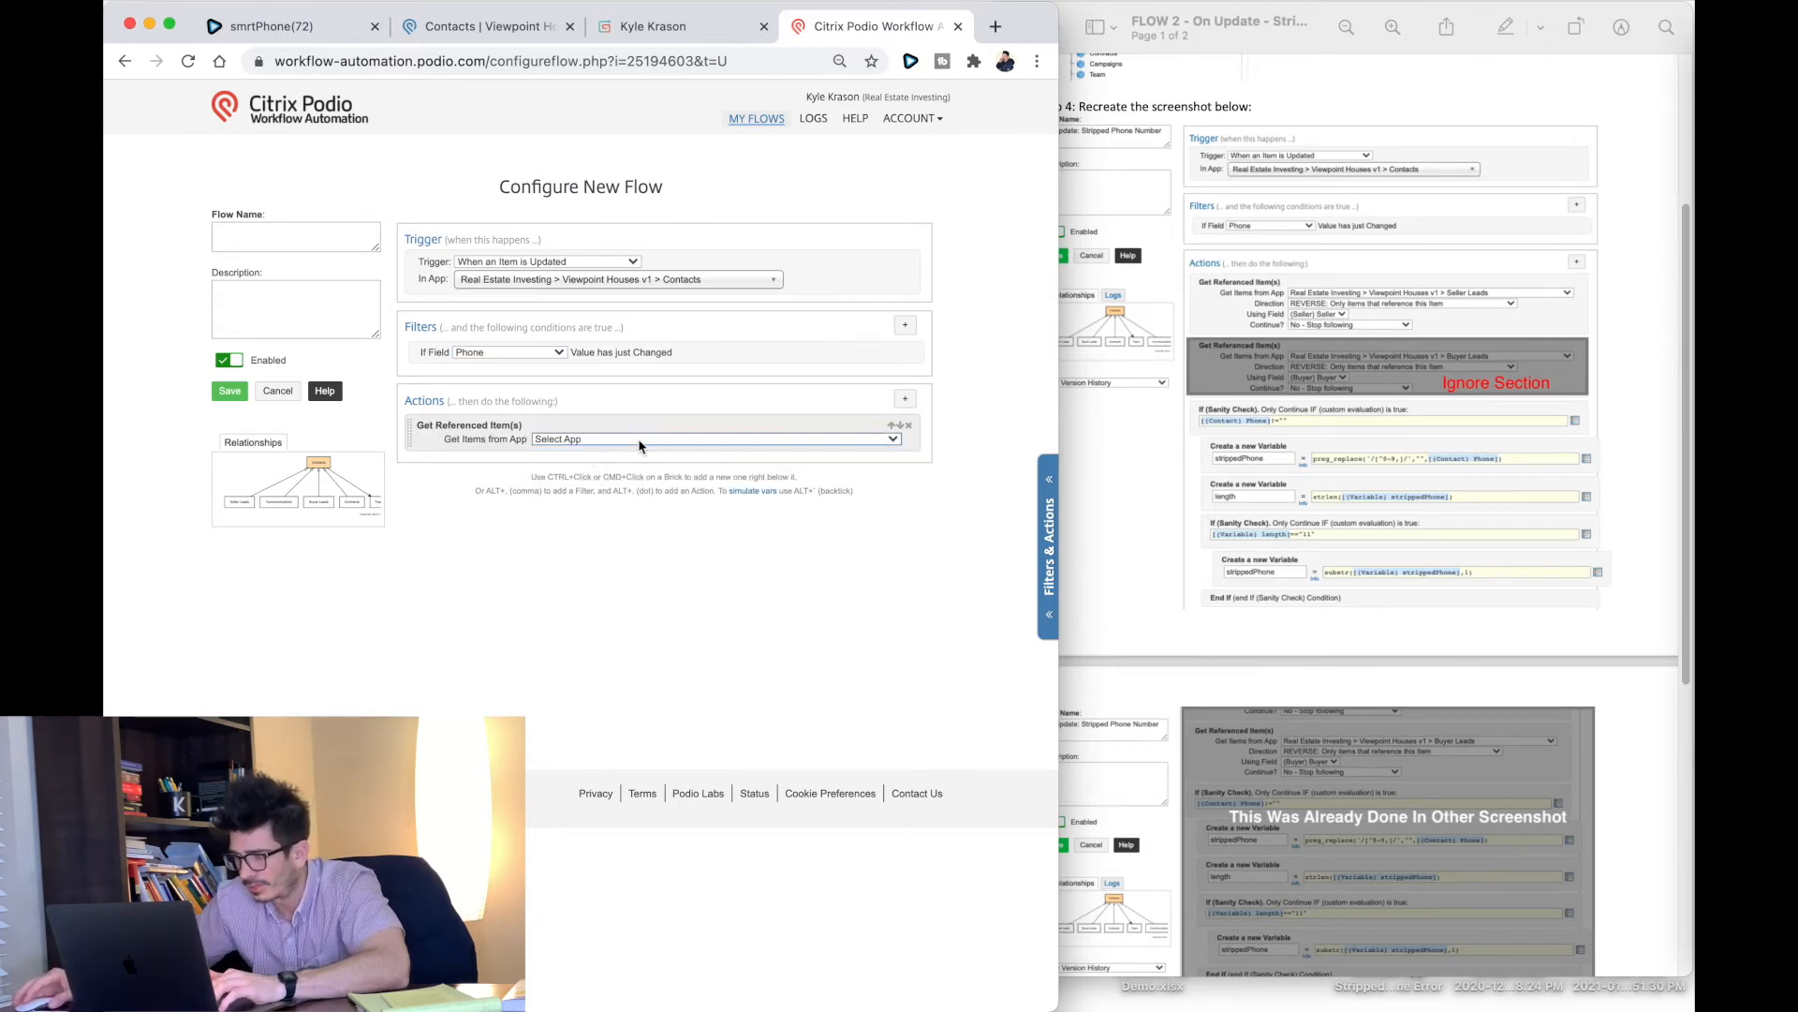
{"action": "left_click", "coordinate": [629, 440]}
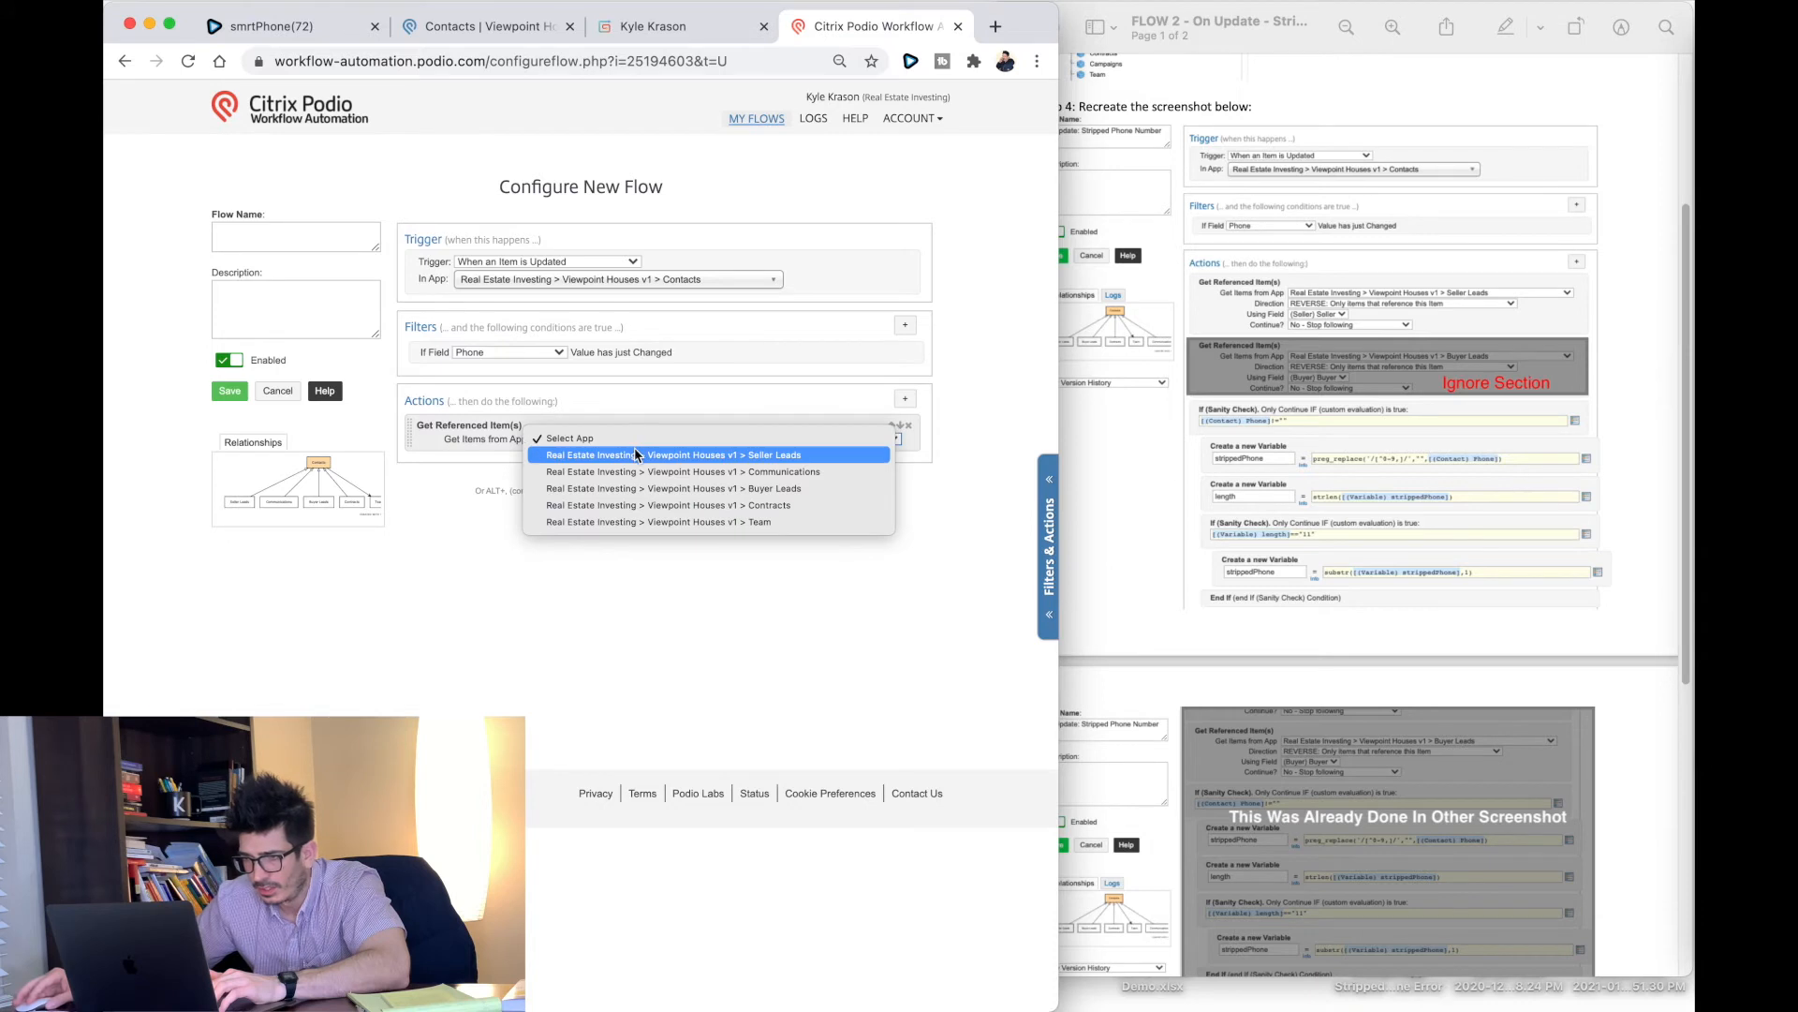
{"action": "left_click", "coordinate": [634, 454]}
{"action": "left_click", "coordinate": [553, 456]}
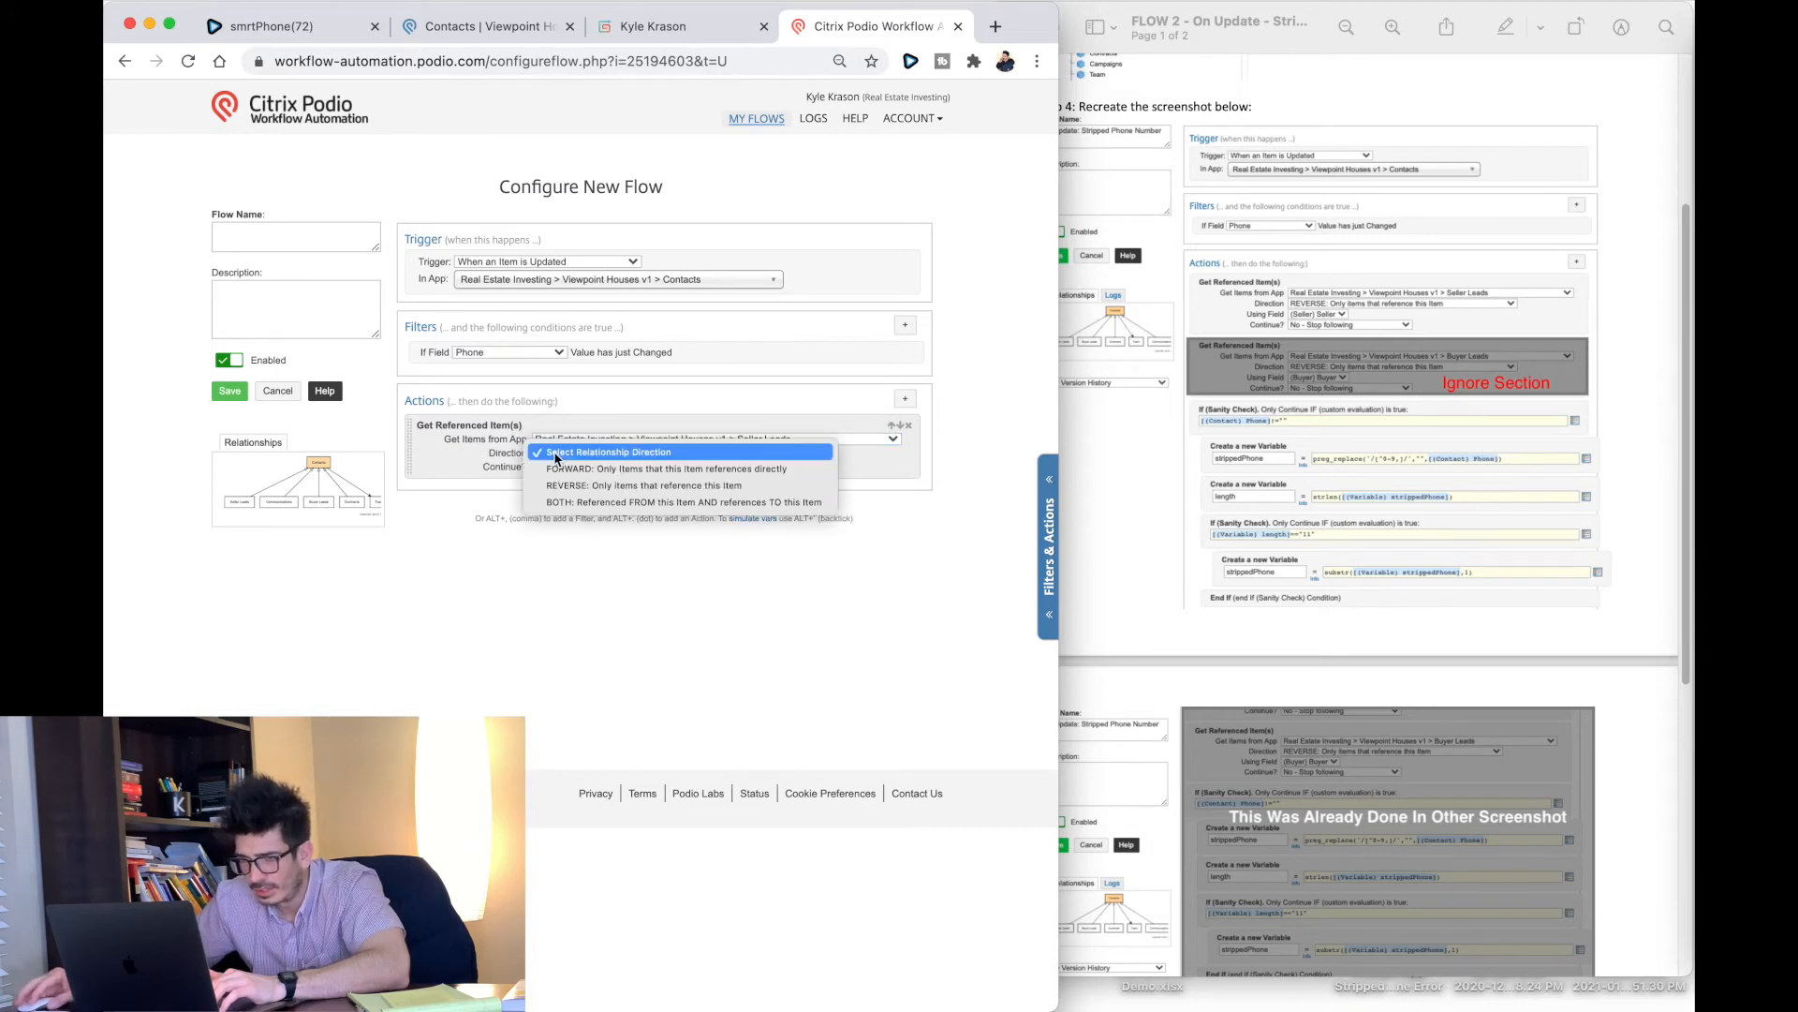
{"action": "left_click", "coordinate": [574, 470]}
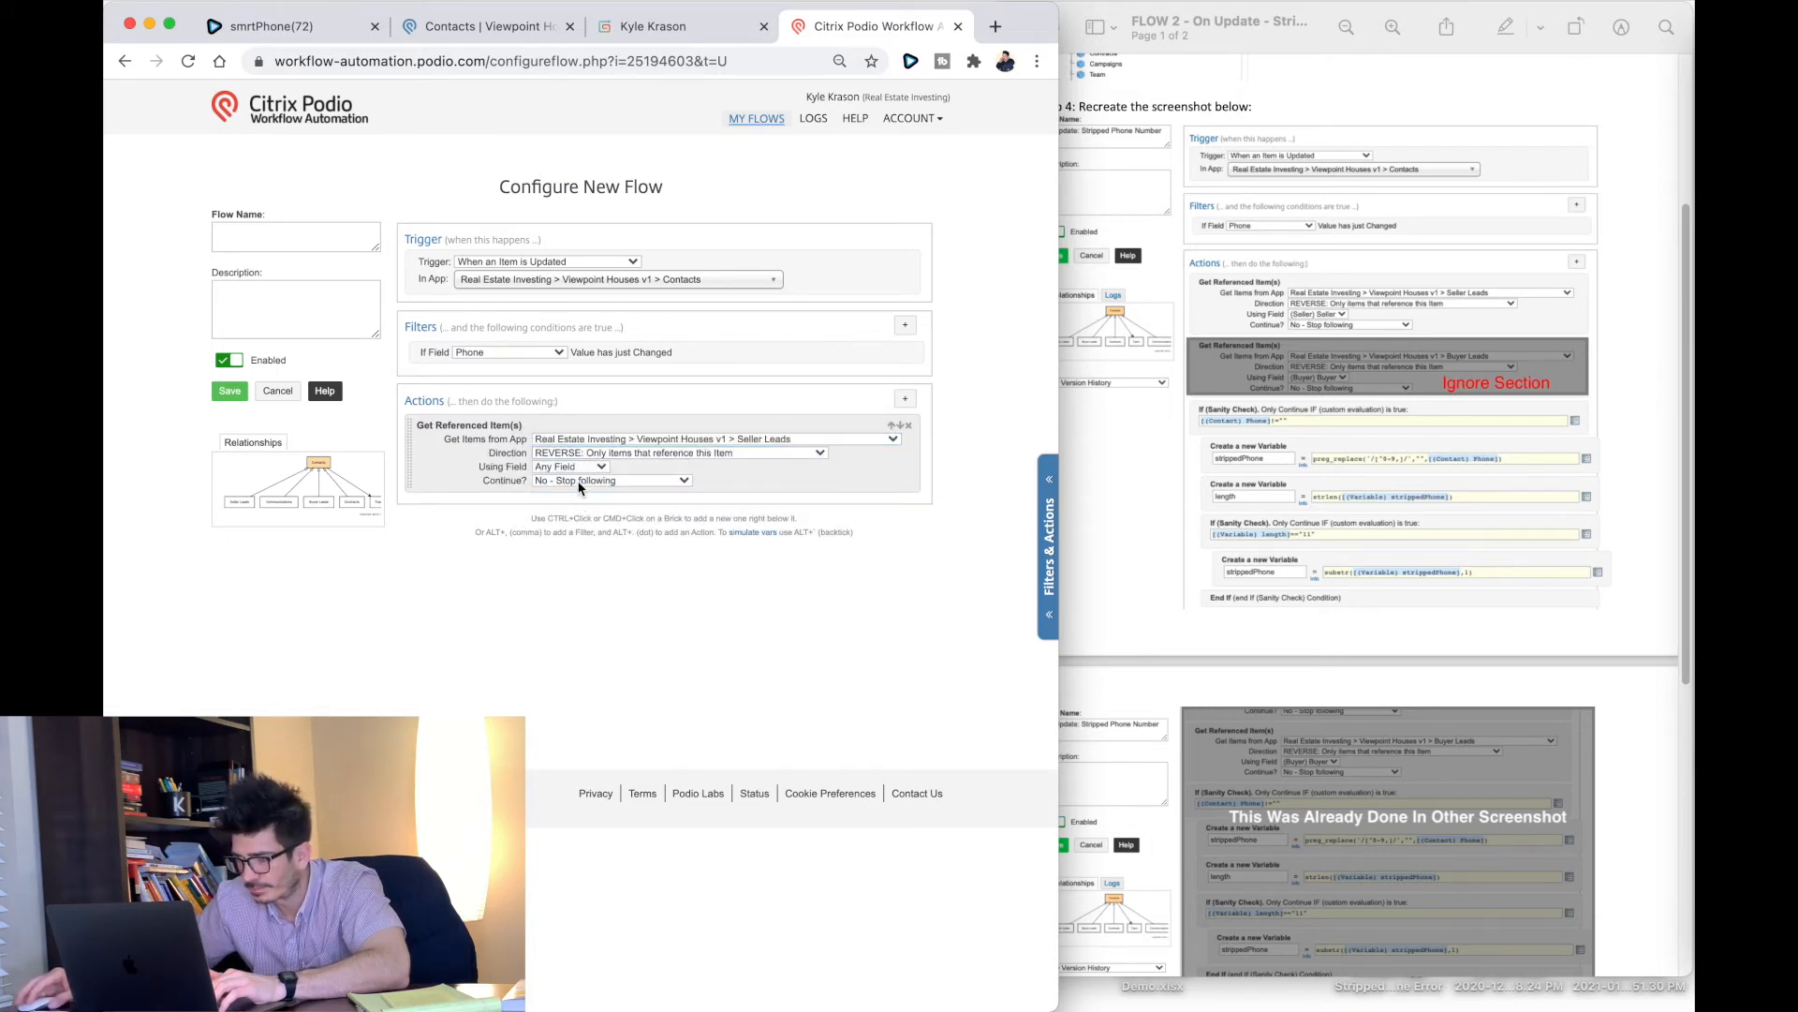
{"action": "left_click", "coordinate": [574, 466]}
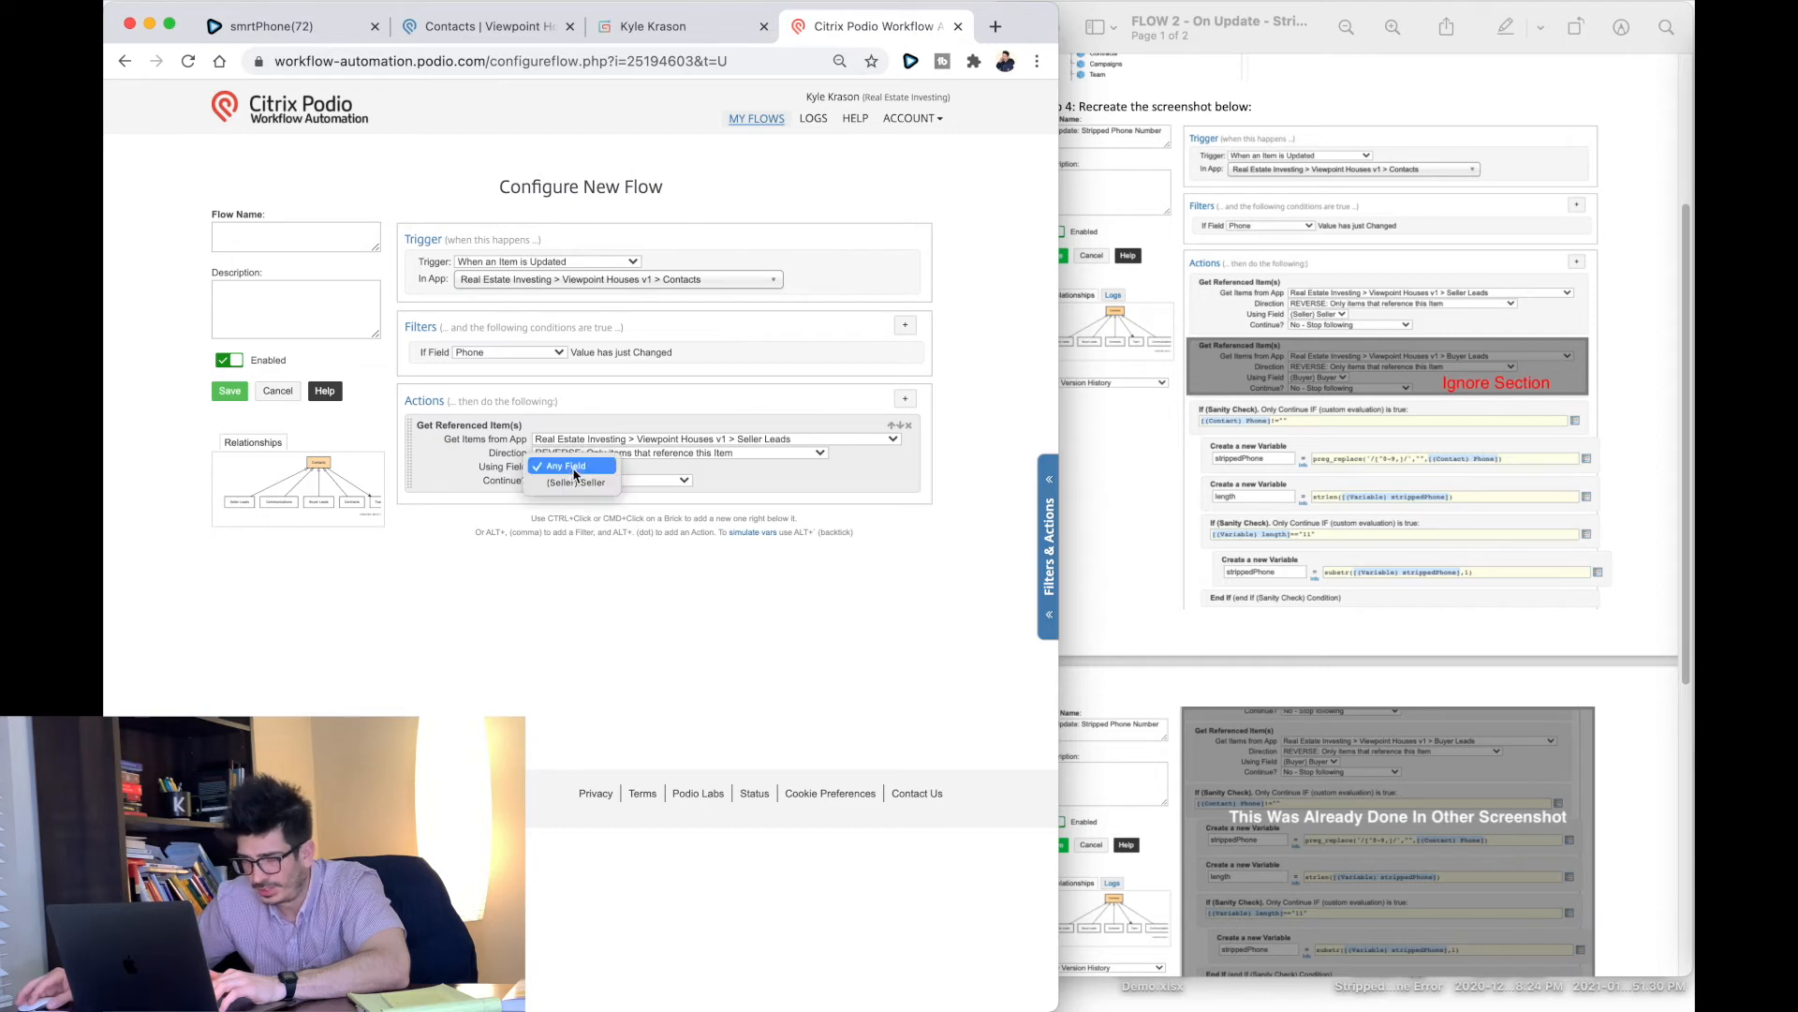
{"action": "left_click", "coordinate": [568, 484]}
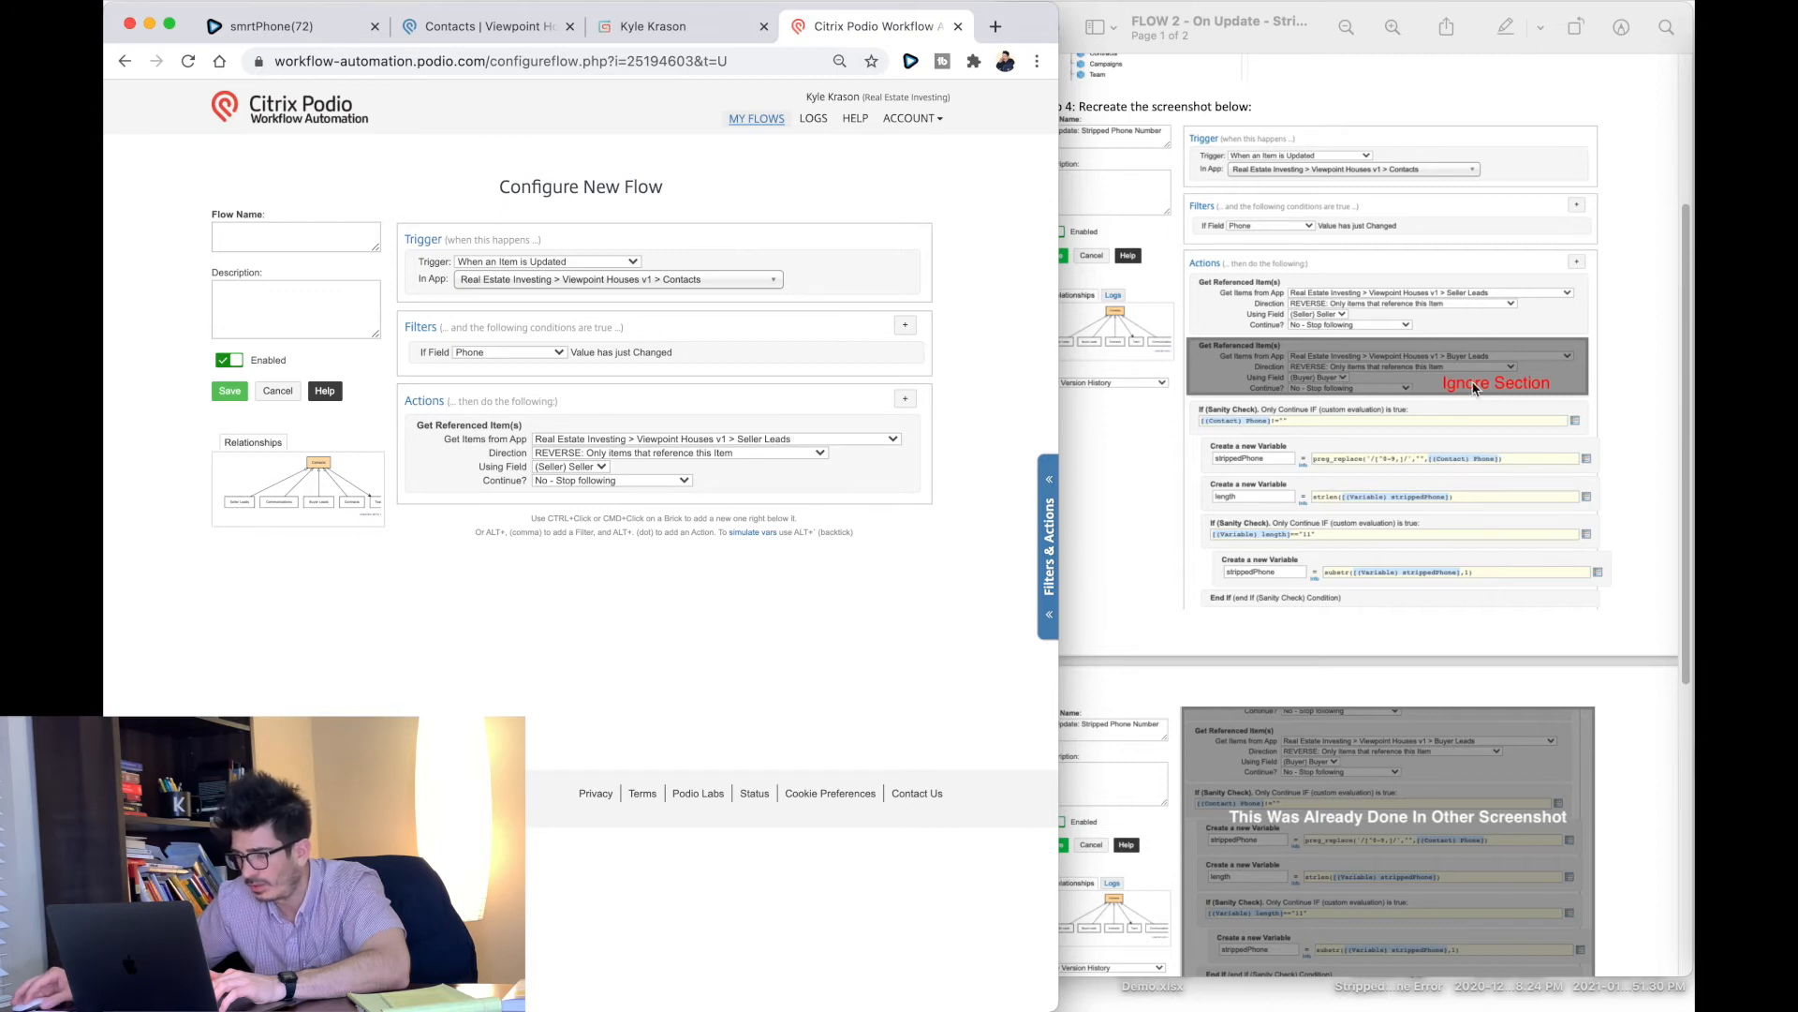
{"action": "left_click", "coordinate": [905, 401]}
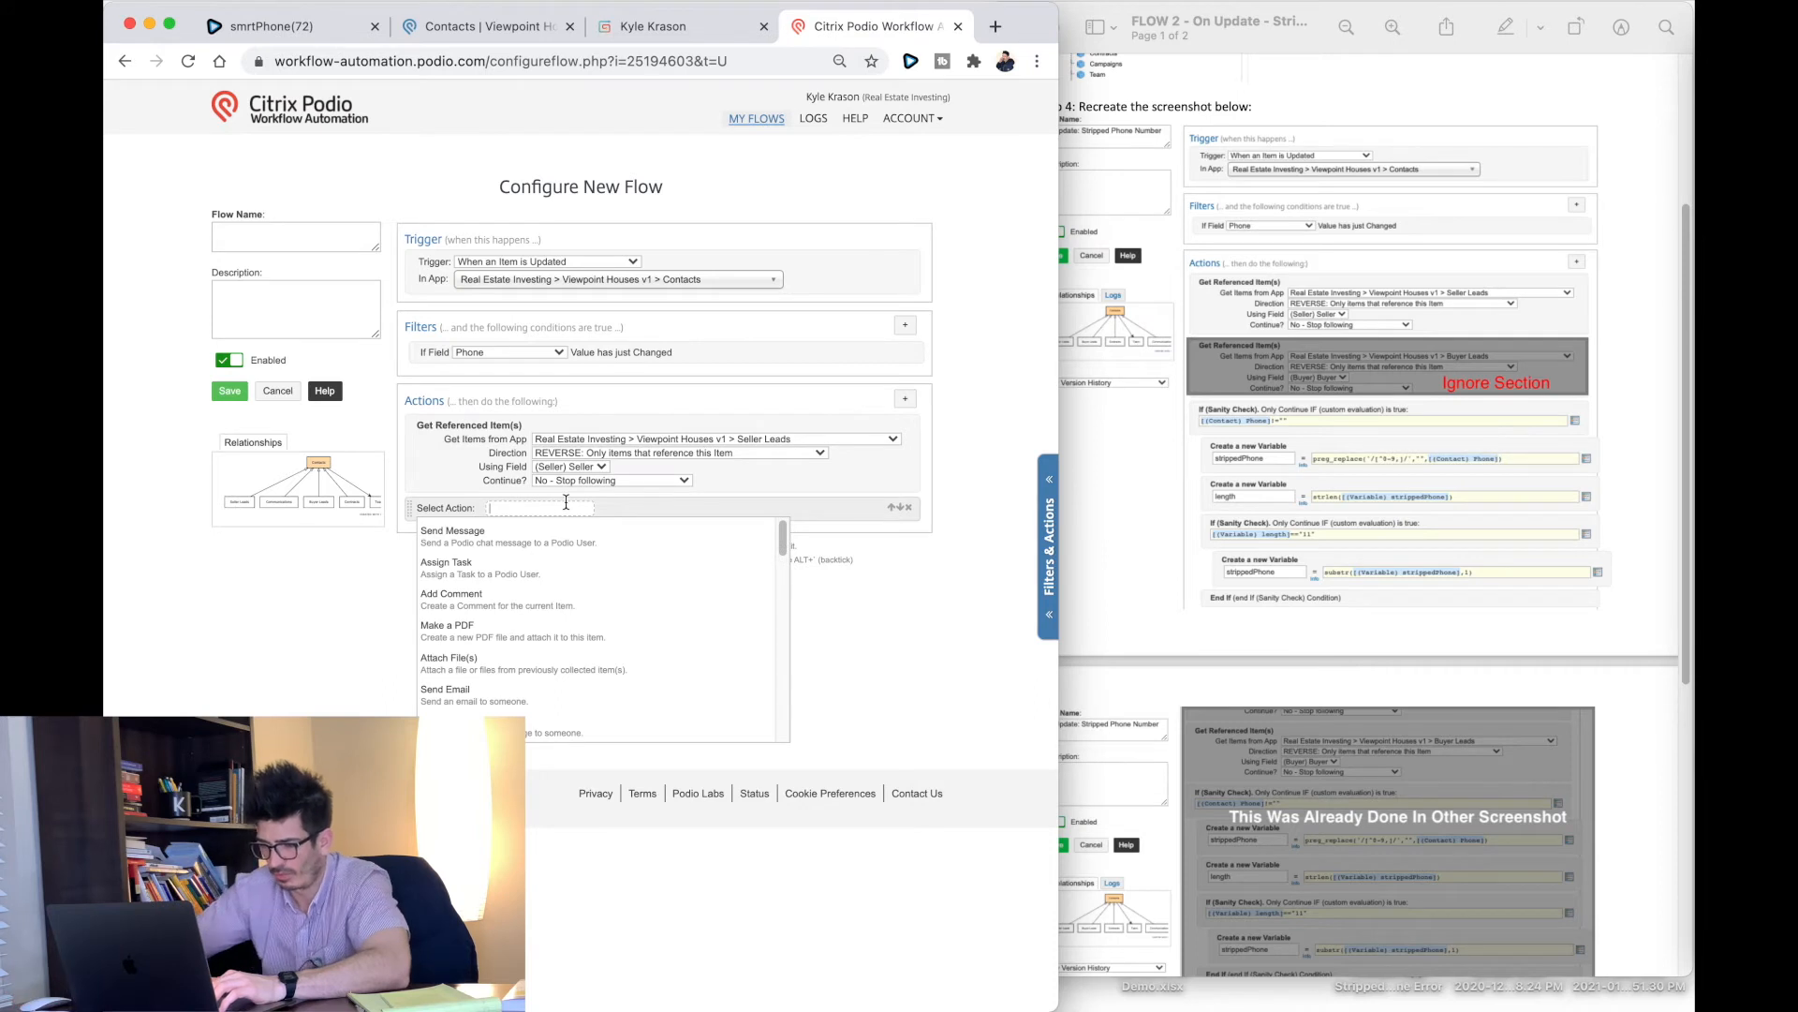
Step: Add an If sanity check with the condition [(Contact) Phone]!=""
{"action": "type", "text": "If"}
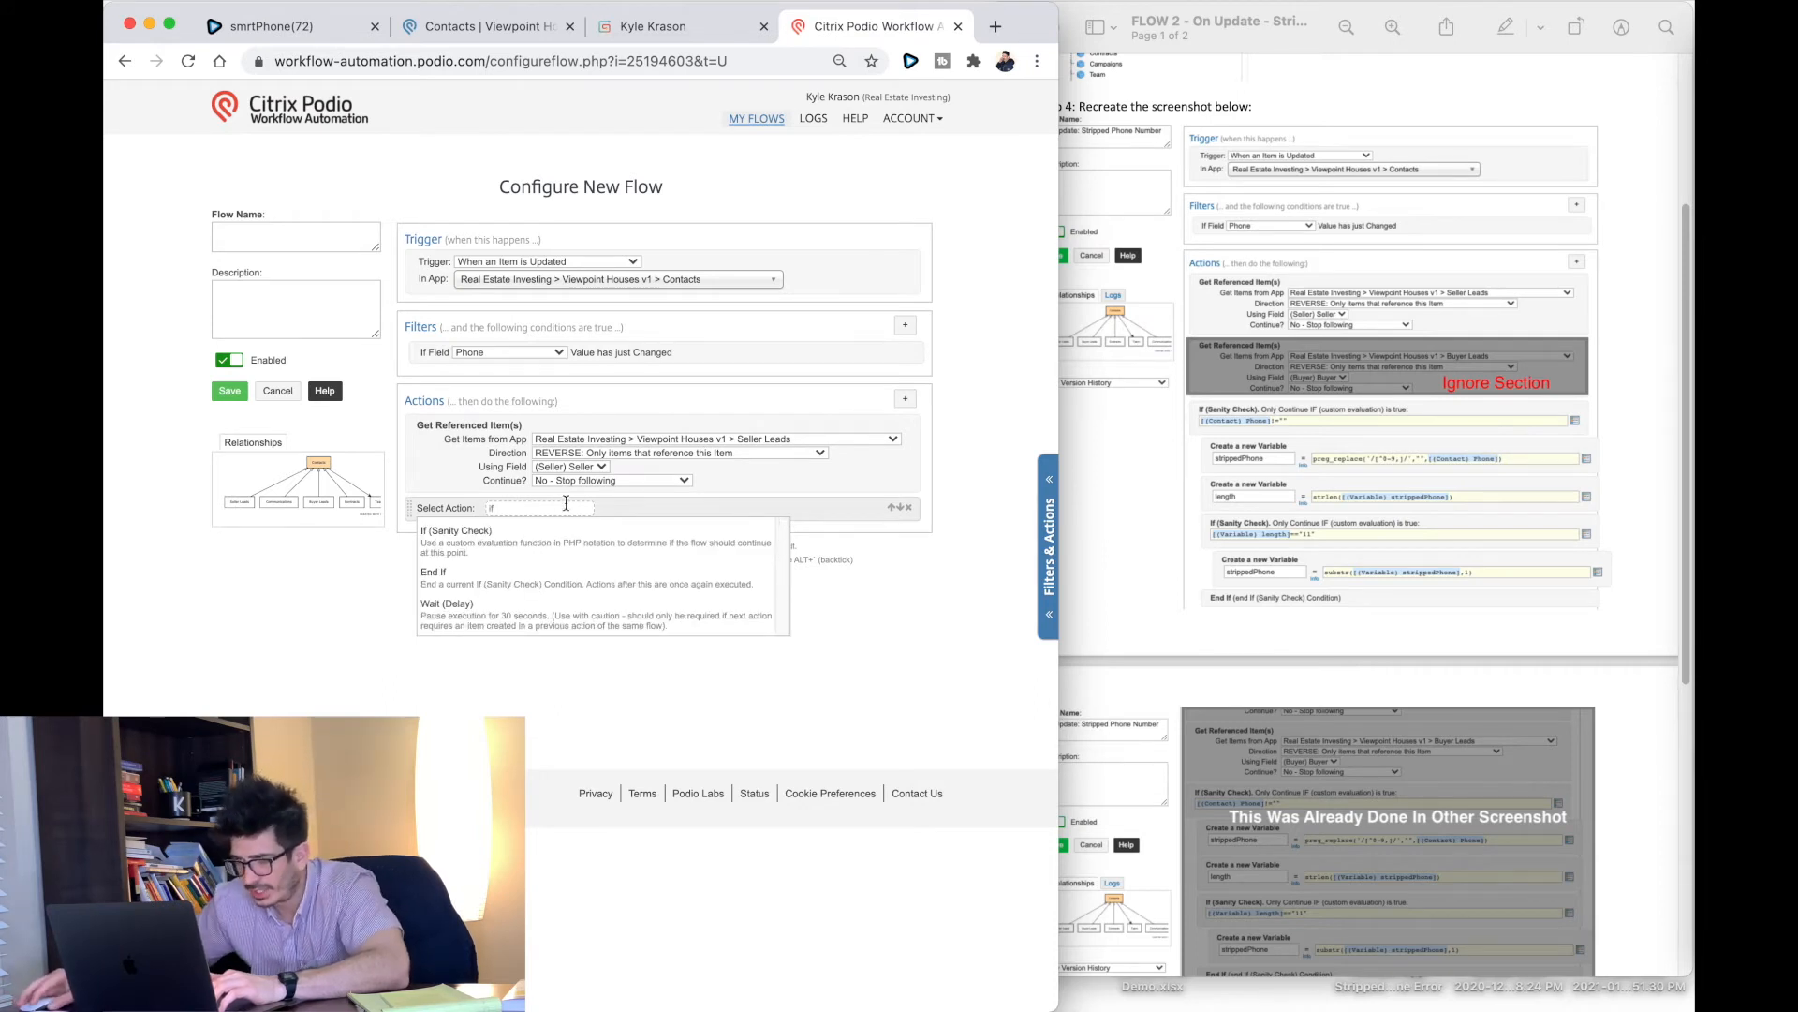
{"action": "left_click", "coordinate": [549, 549]}
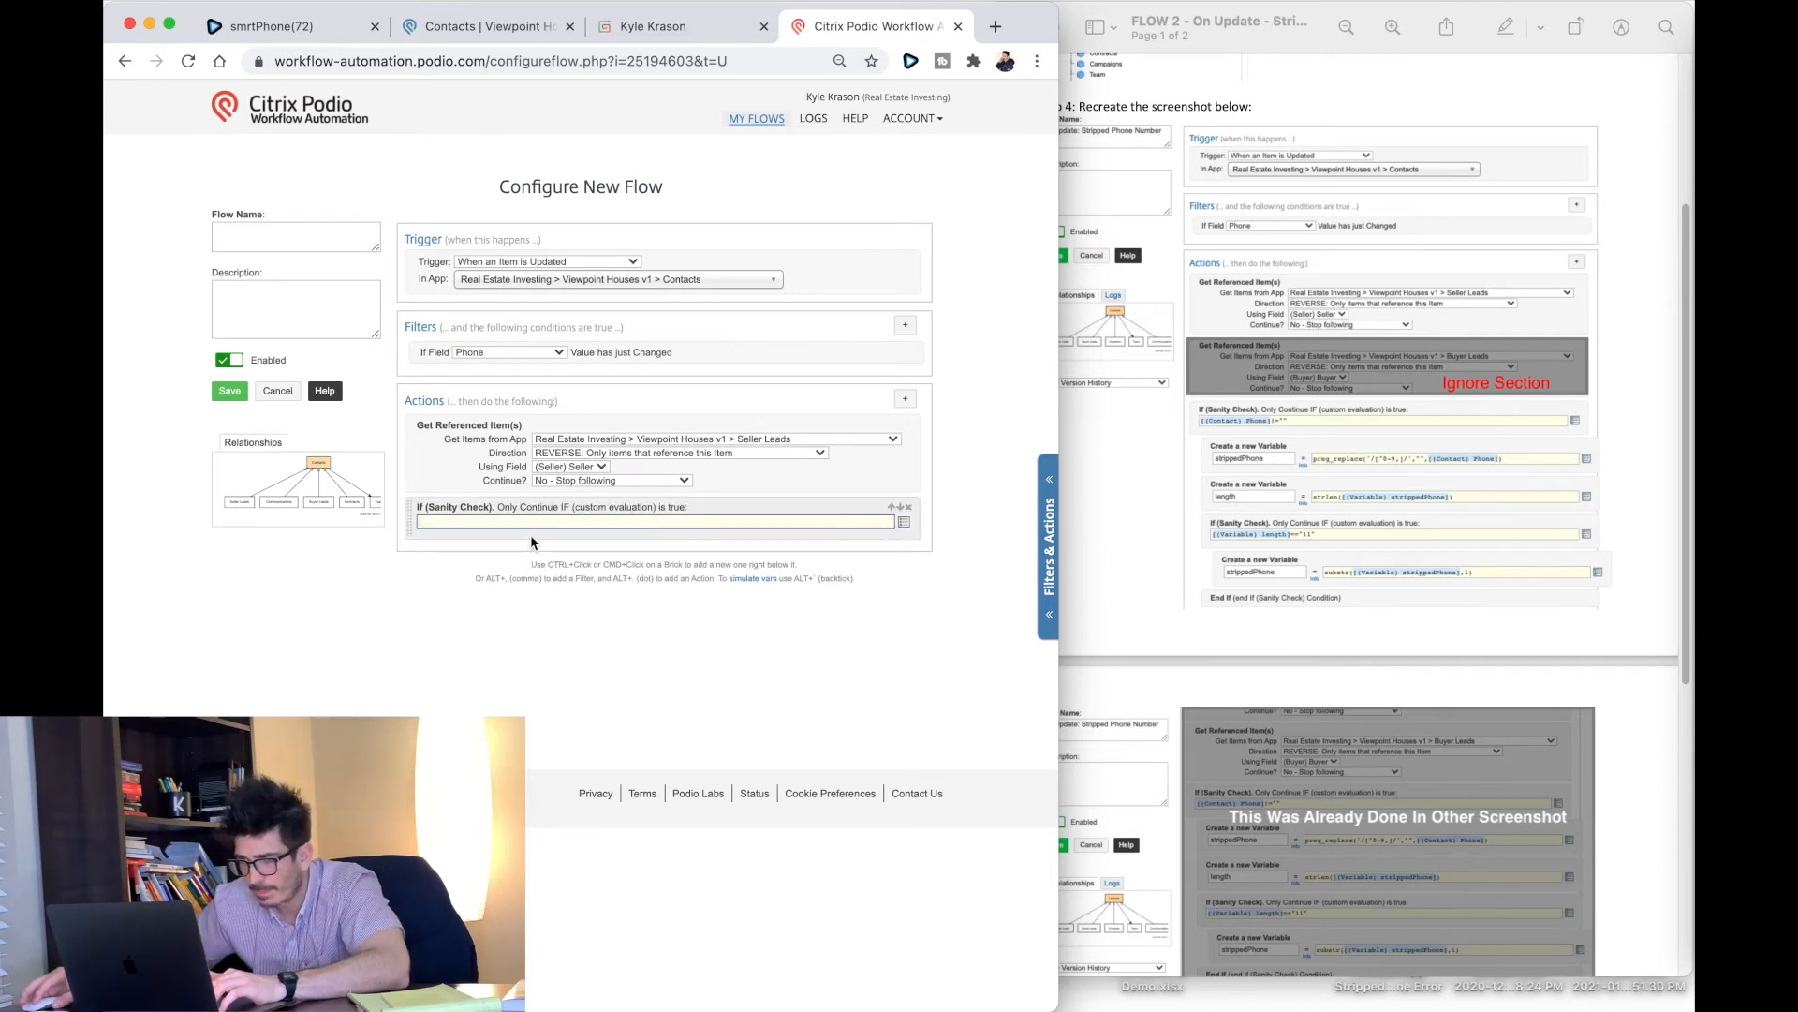
{"action": "left_click", "coordinate": [904, 521]}
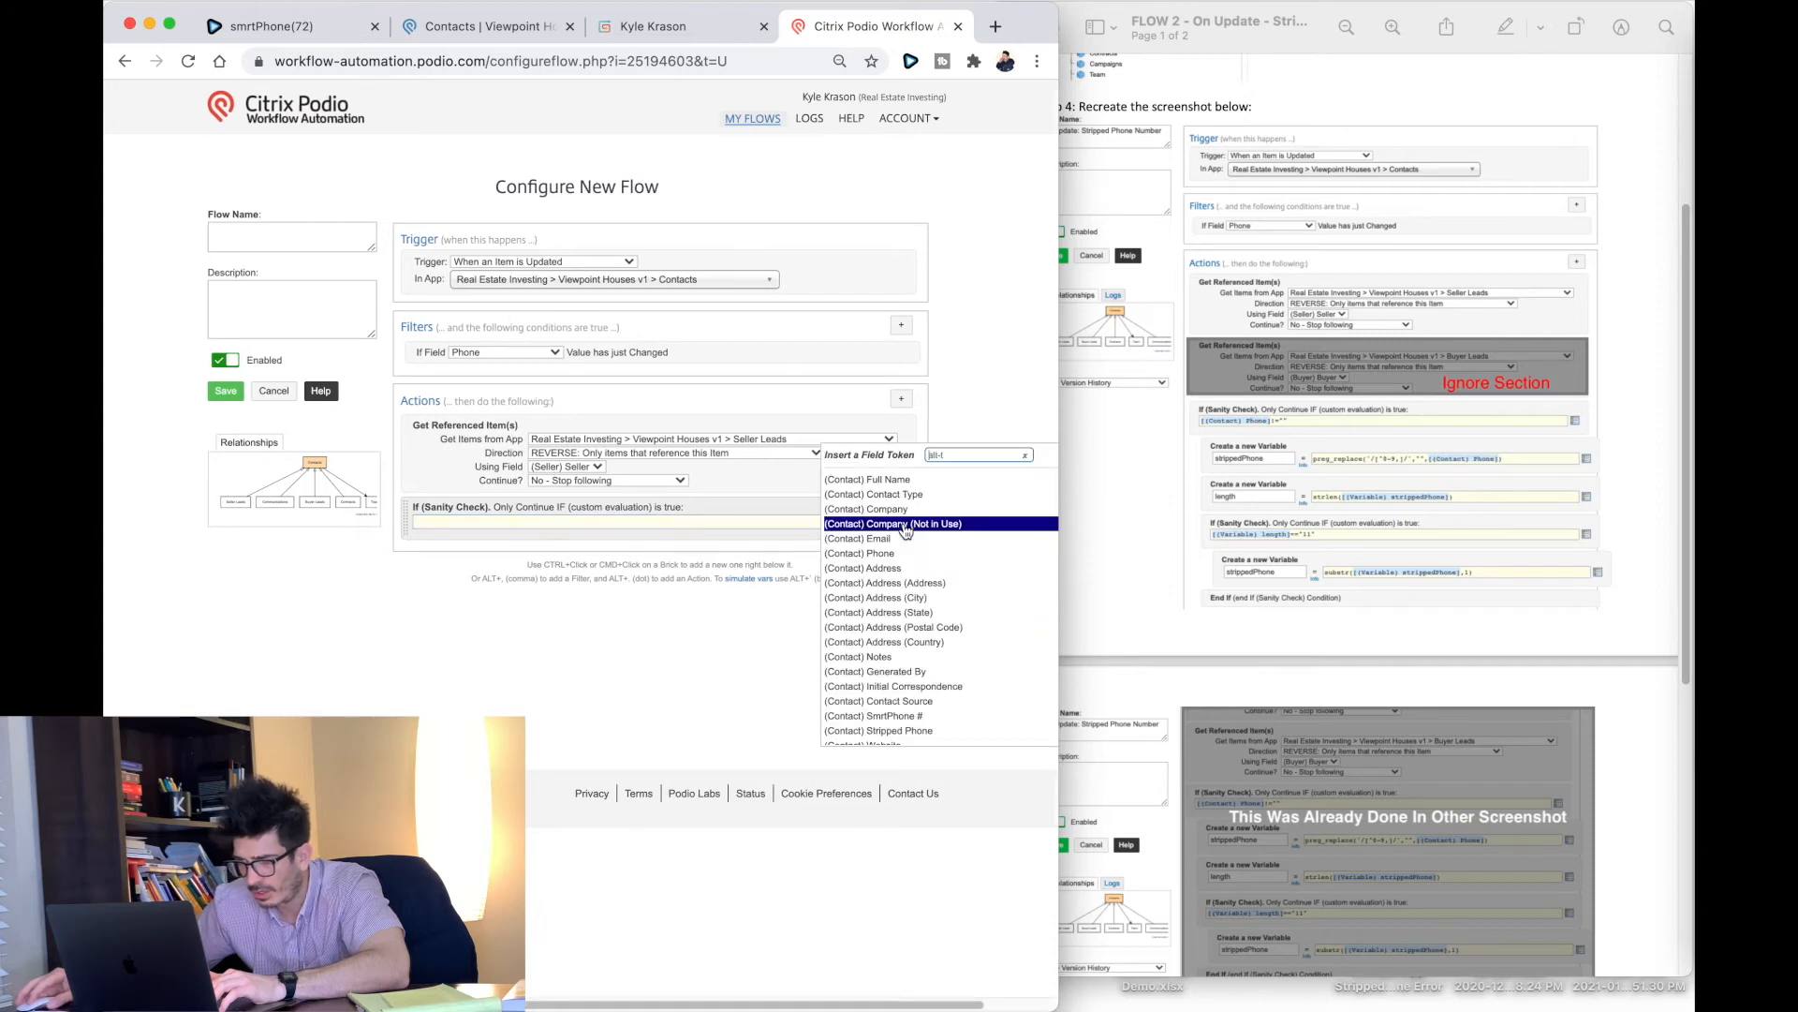
{"action": "scroll", "coordinate": [909, 669], "scroll_direction": "down", "scroll_amount": 2}
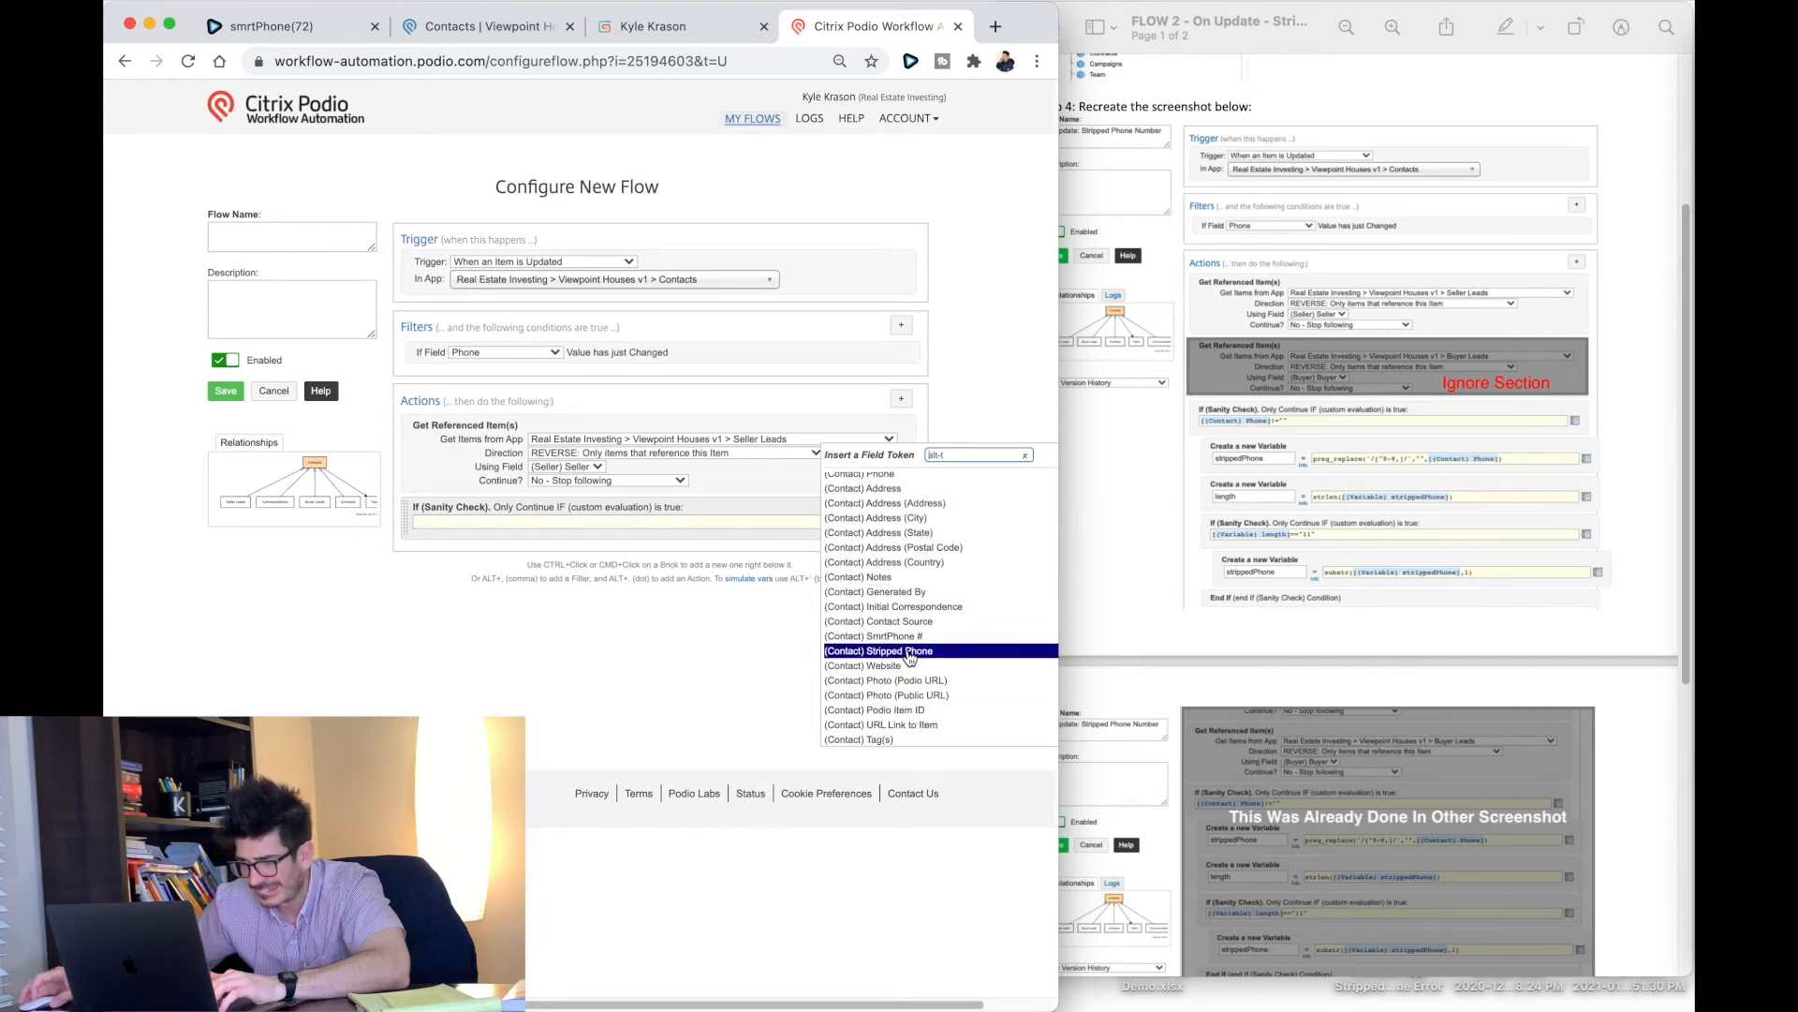
{"action": "scroll", "coordinate": [904, 636], "scroll_direction": "up", "scroll_amount": 2}
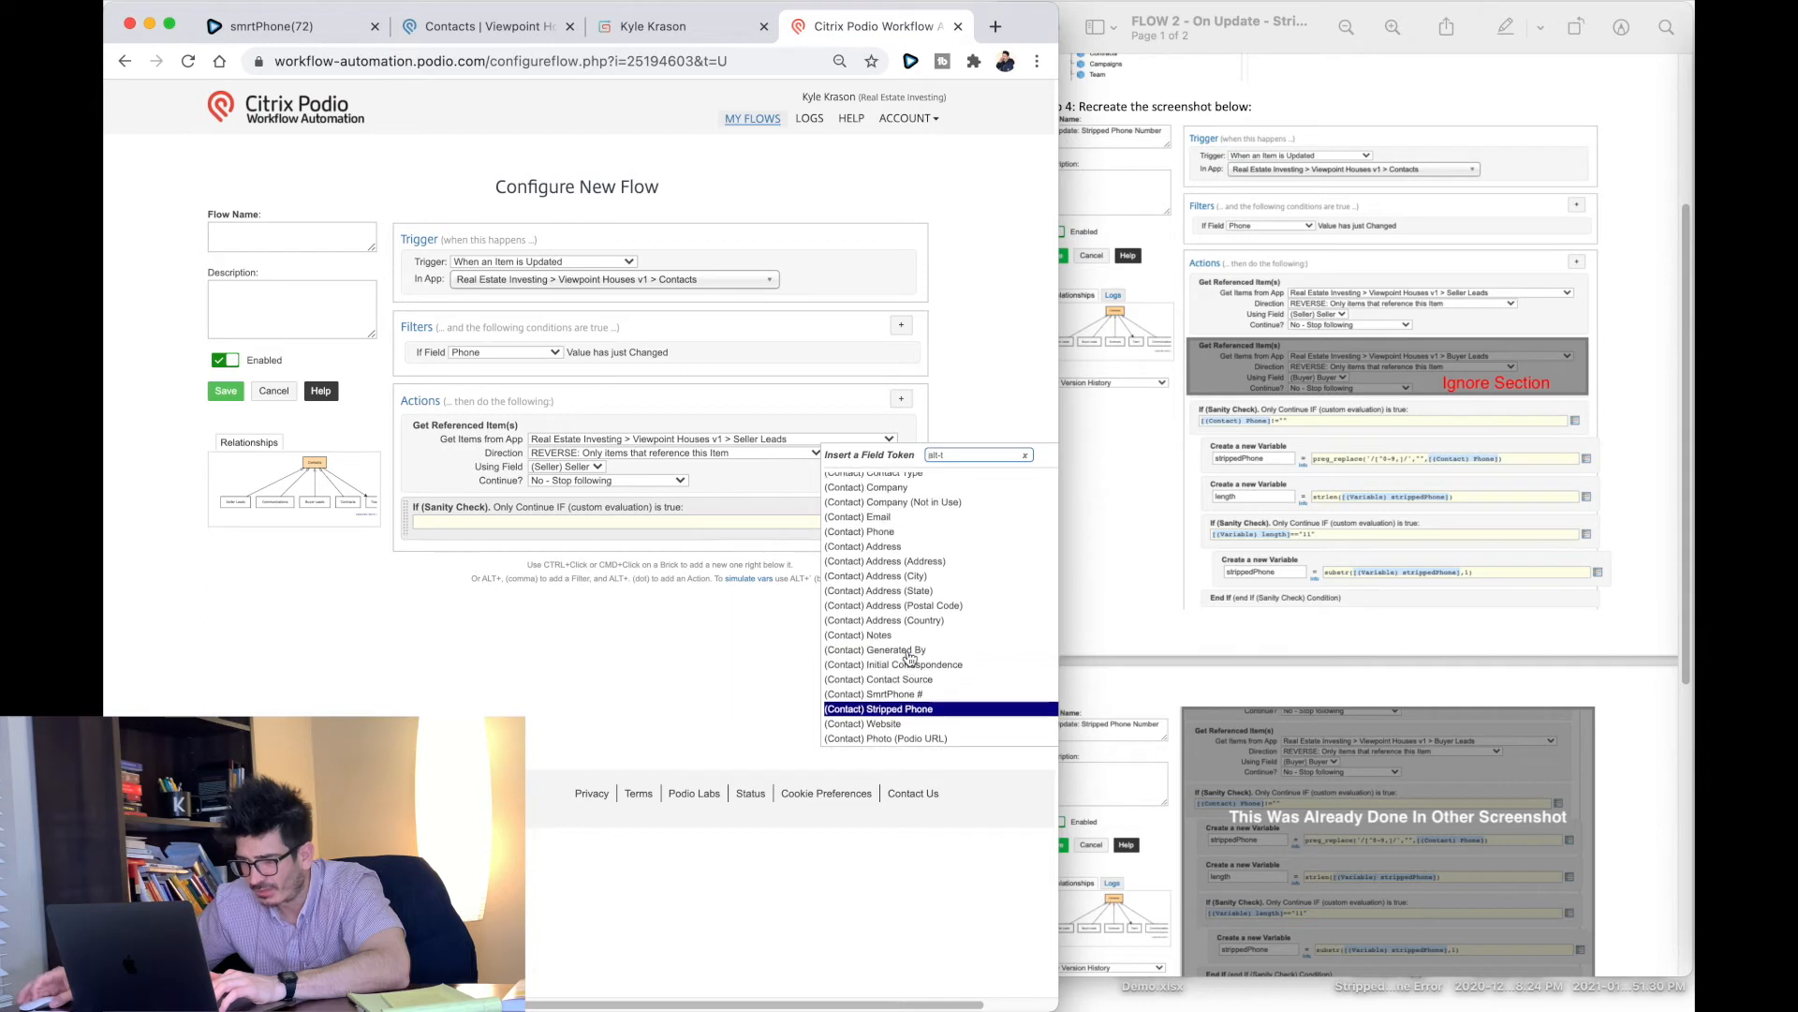
{"action": "left_click", "coordinate": [874, 537]}
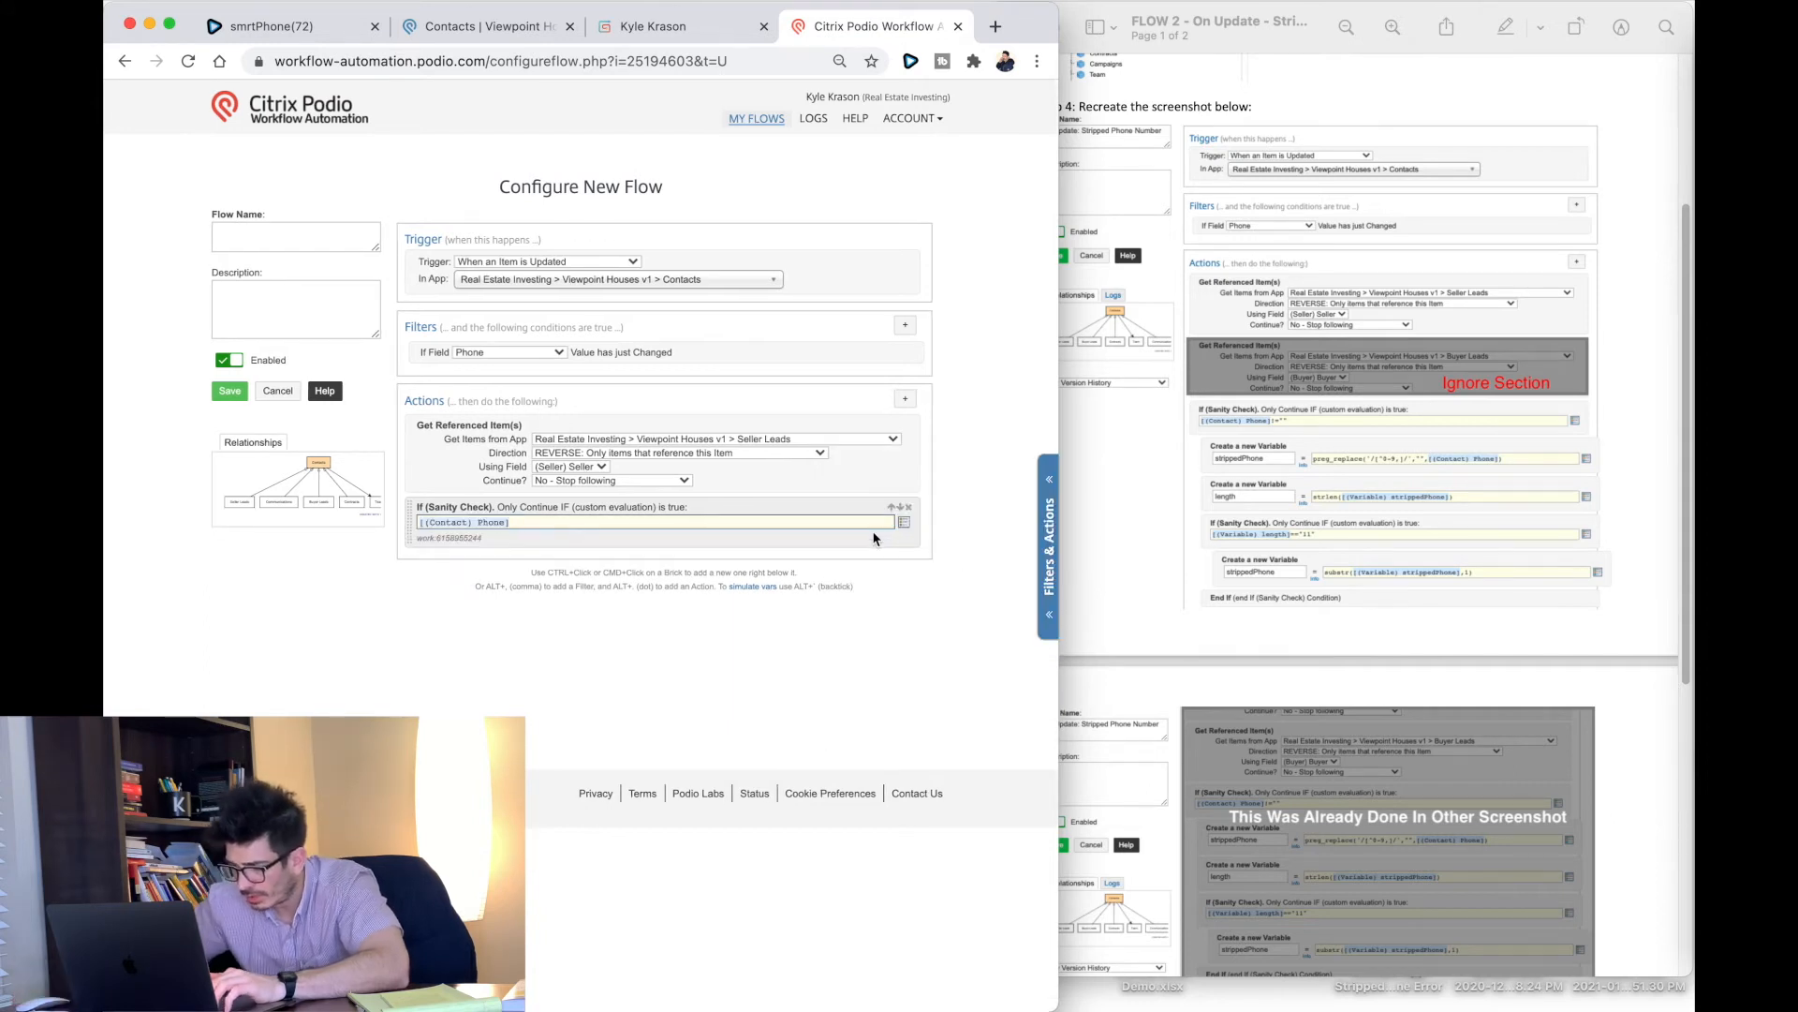
{"action": "type", "text": "!=\""}
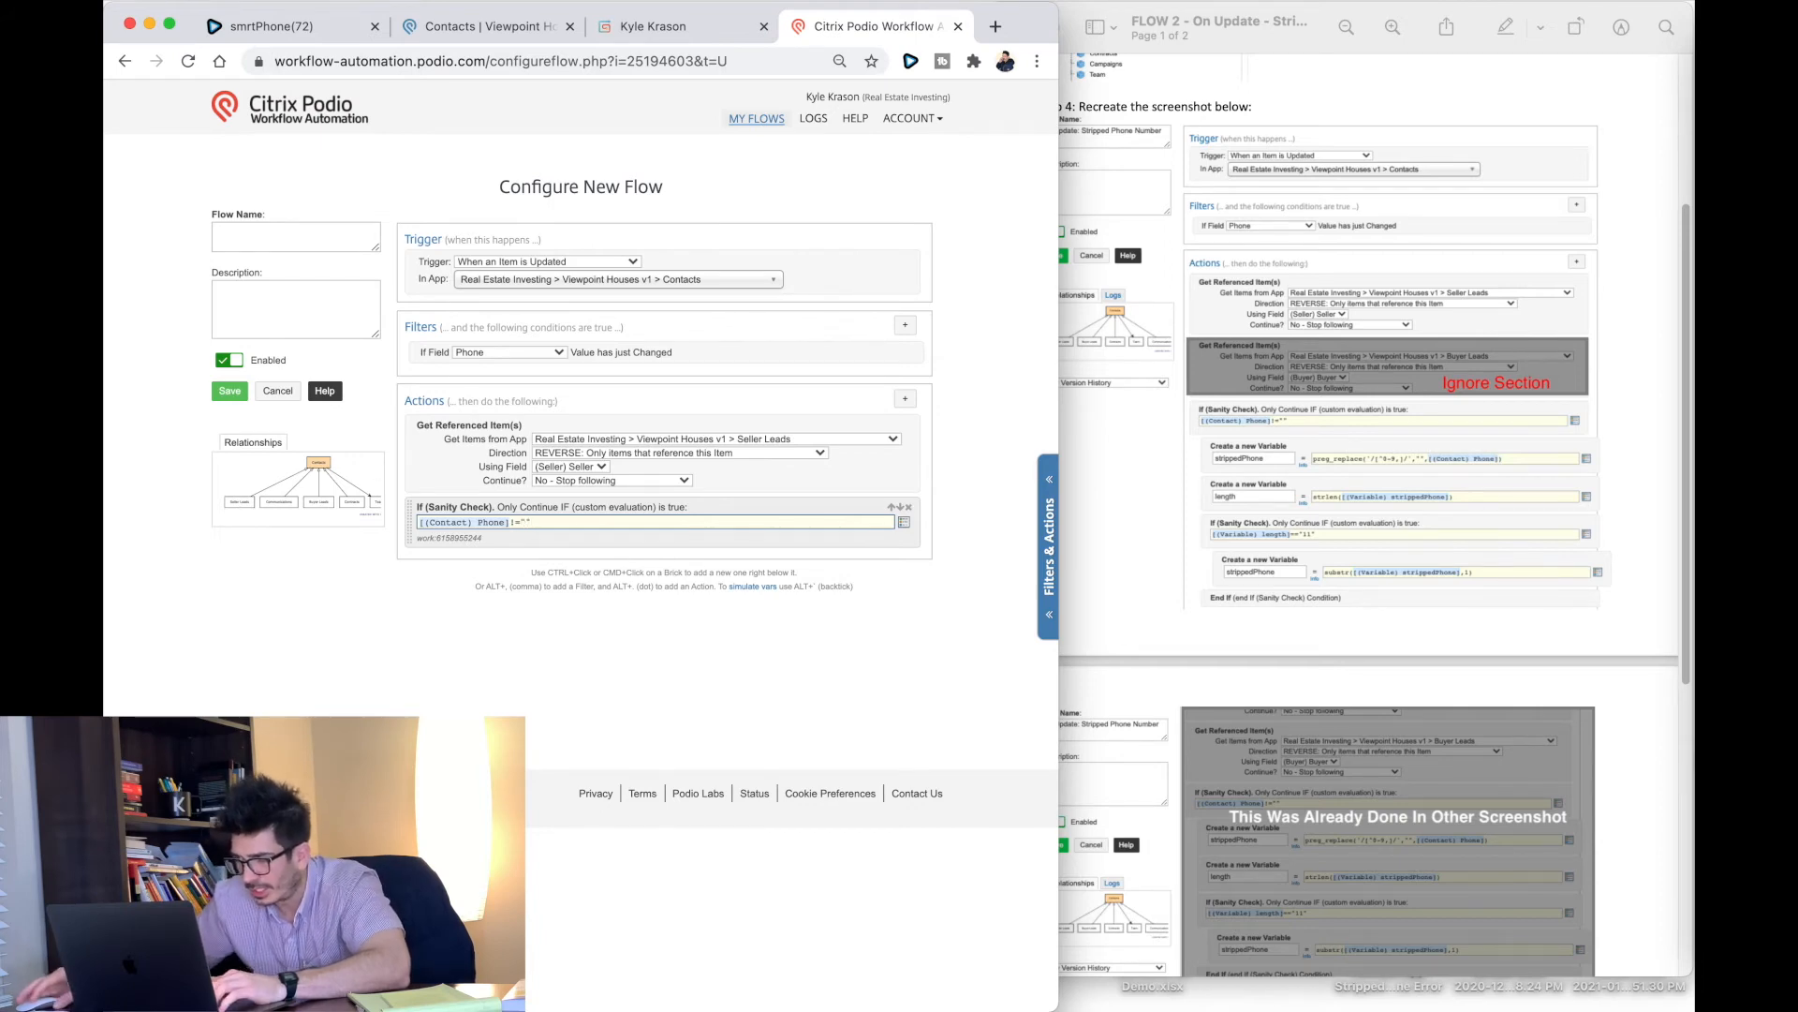
{"action": "left_click", "coordinate": [905, 399]}
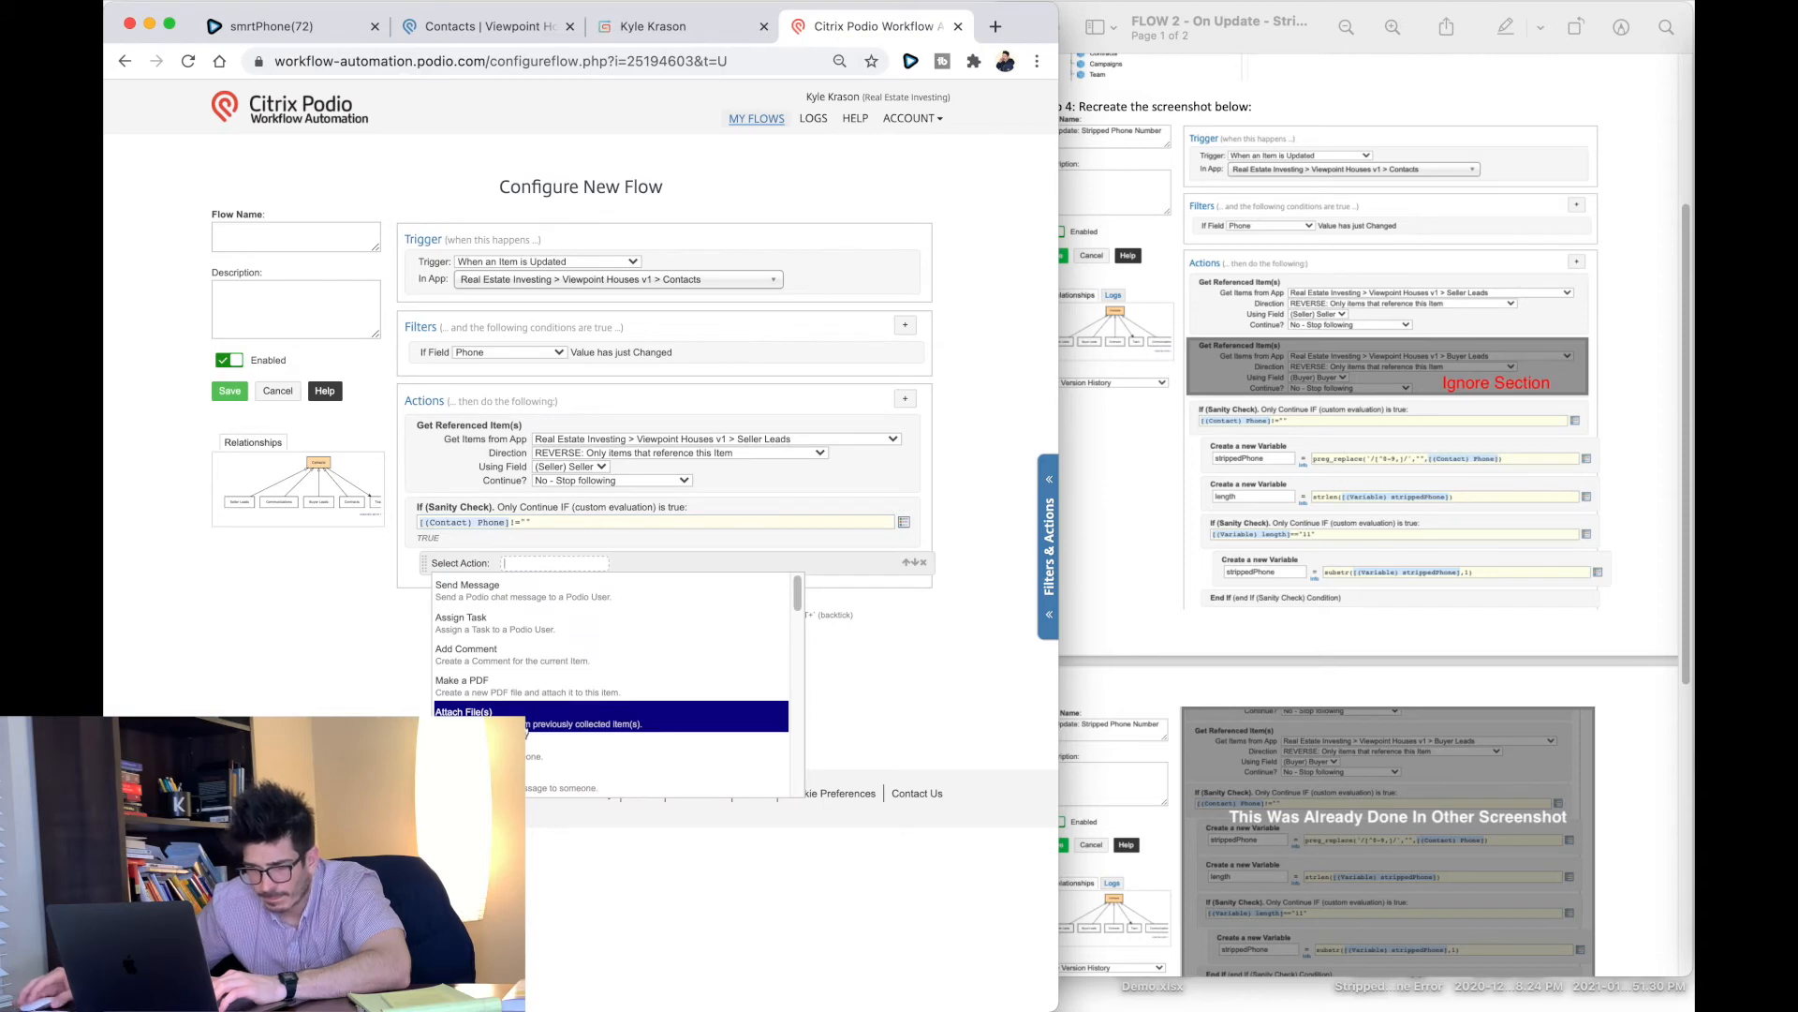
Step: Add variable strippedPhone = preg_replace('/[^0-9,]/',"",[(Contact) Phone])
{"action": "left_click", "coordinate": [532, 670]}
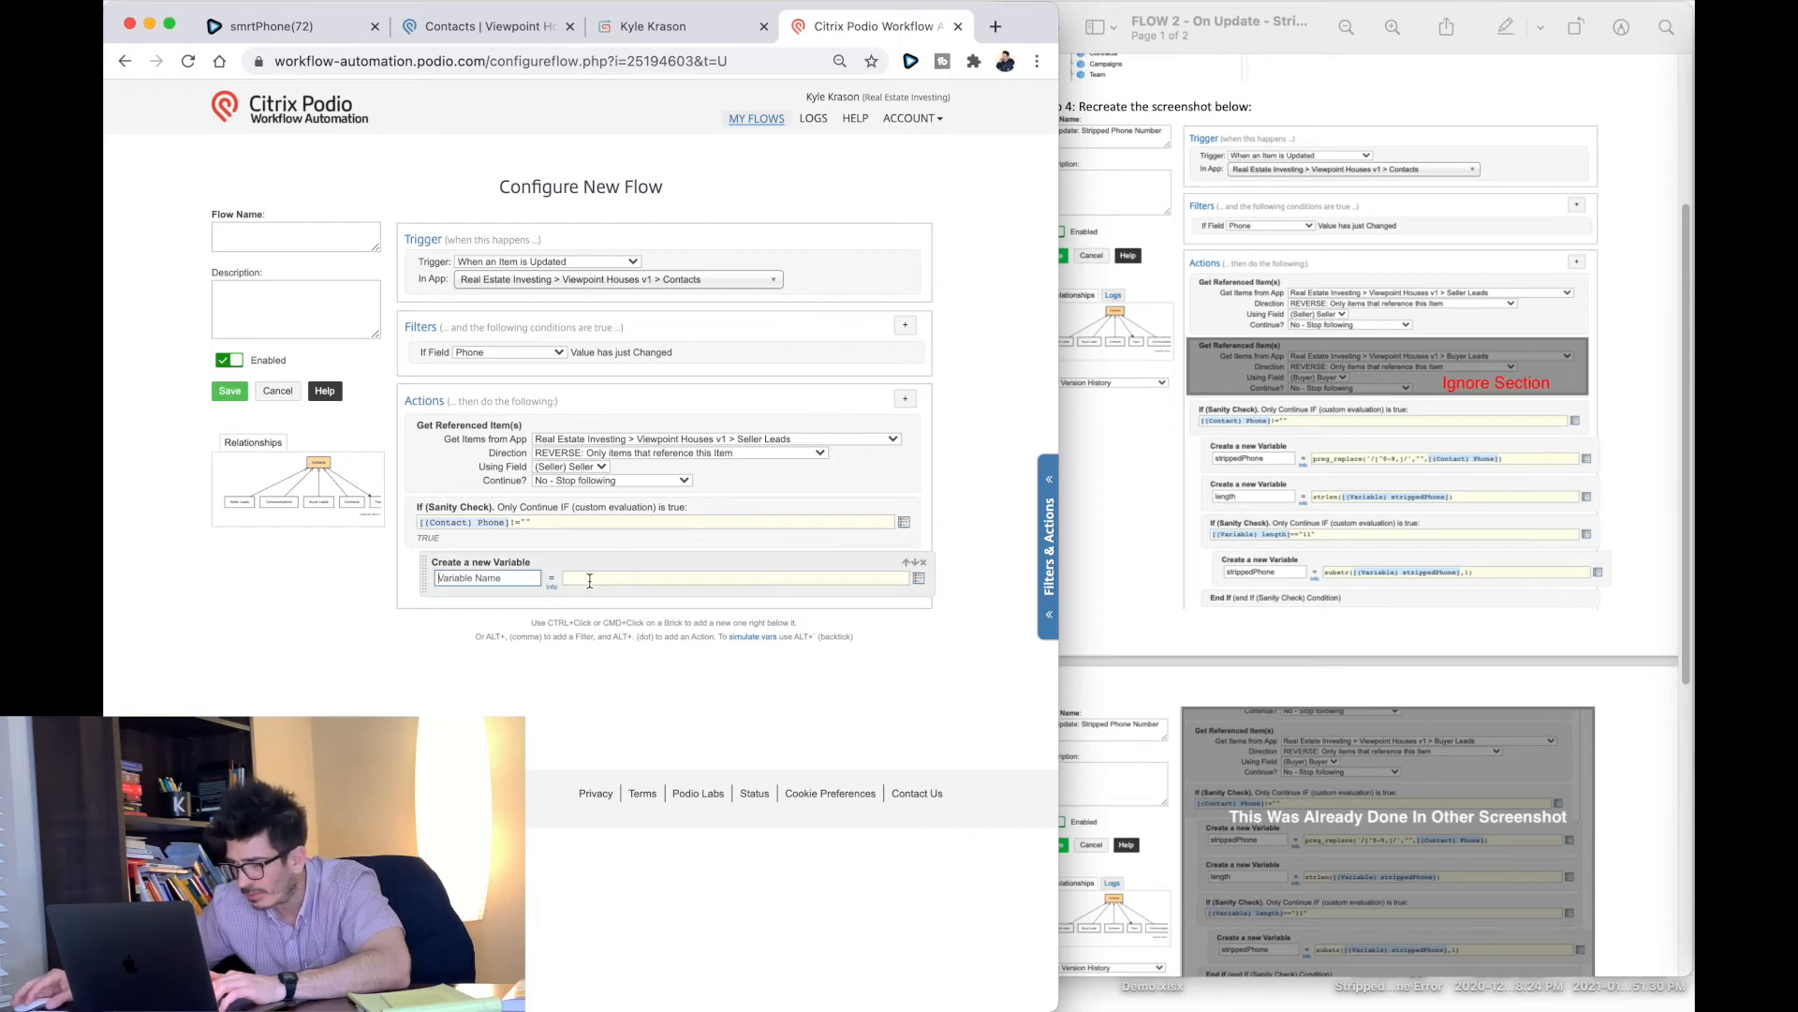
{"action": "left_click", "coordinate": [507, 578]}
{"action": "left_click", "coordinate": [516, 633]}
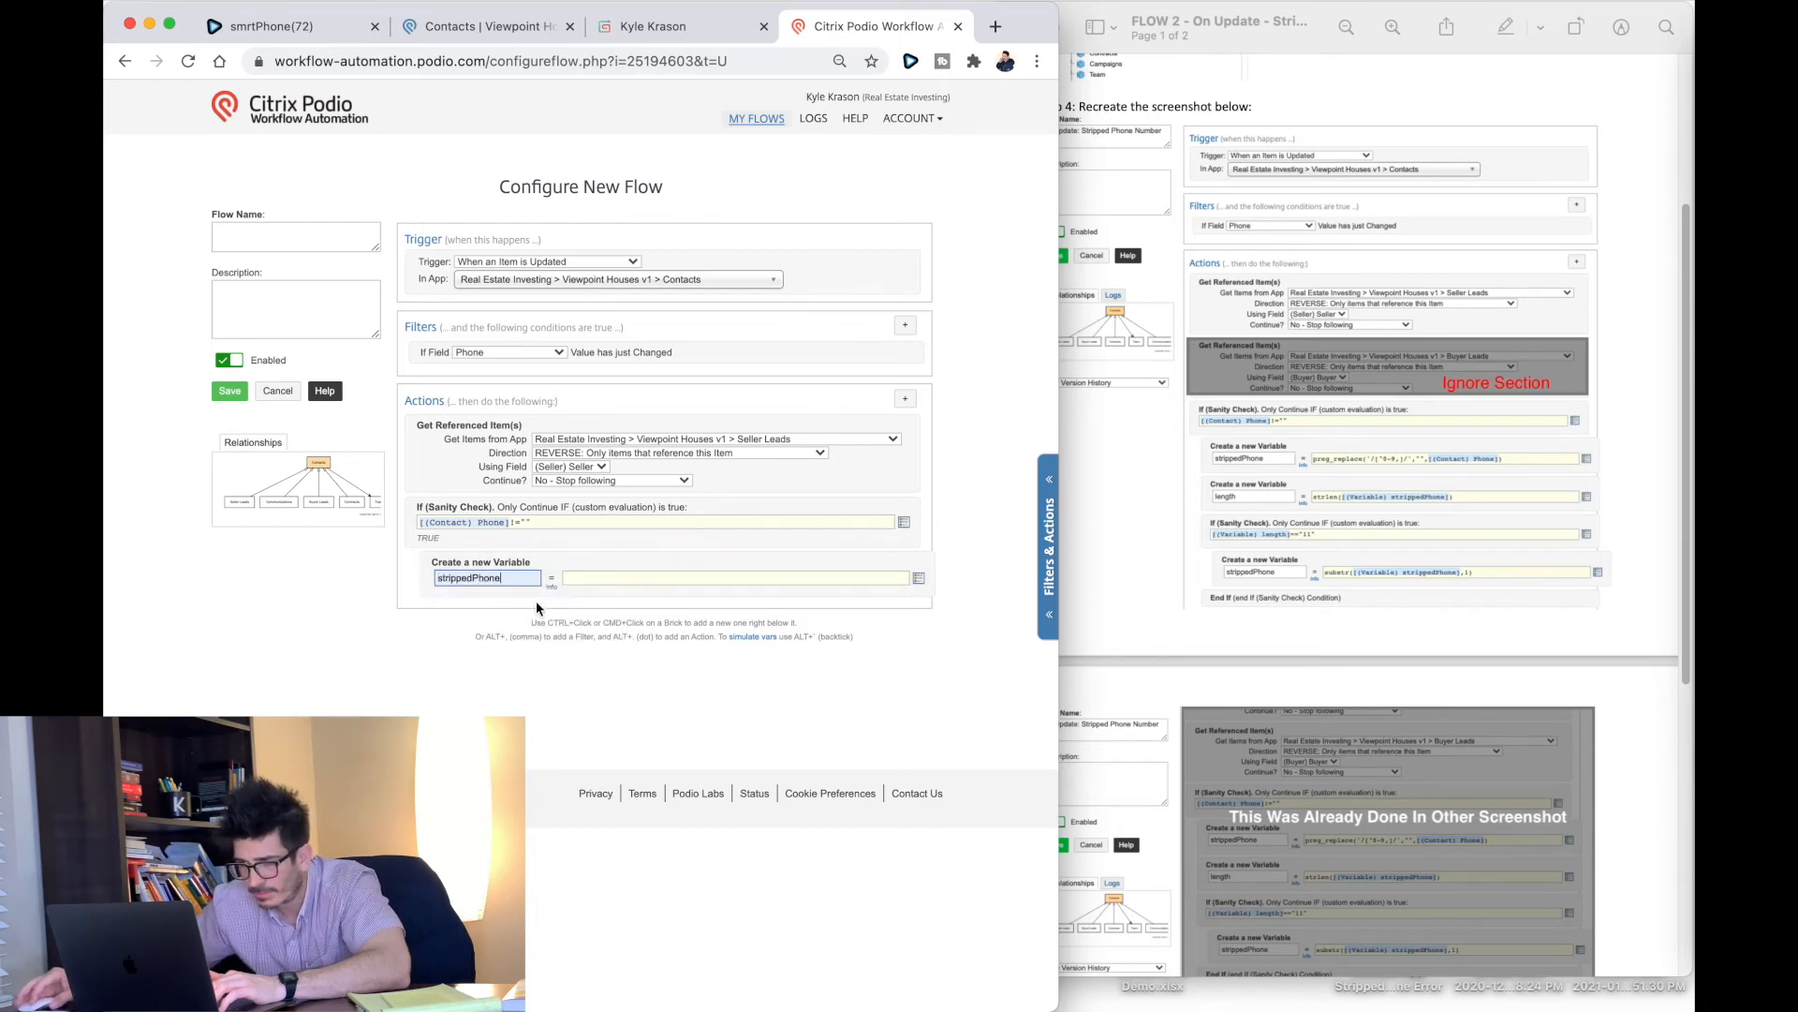
{"action": "left_click", "coordinate": [568, 575]}
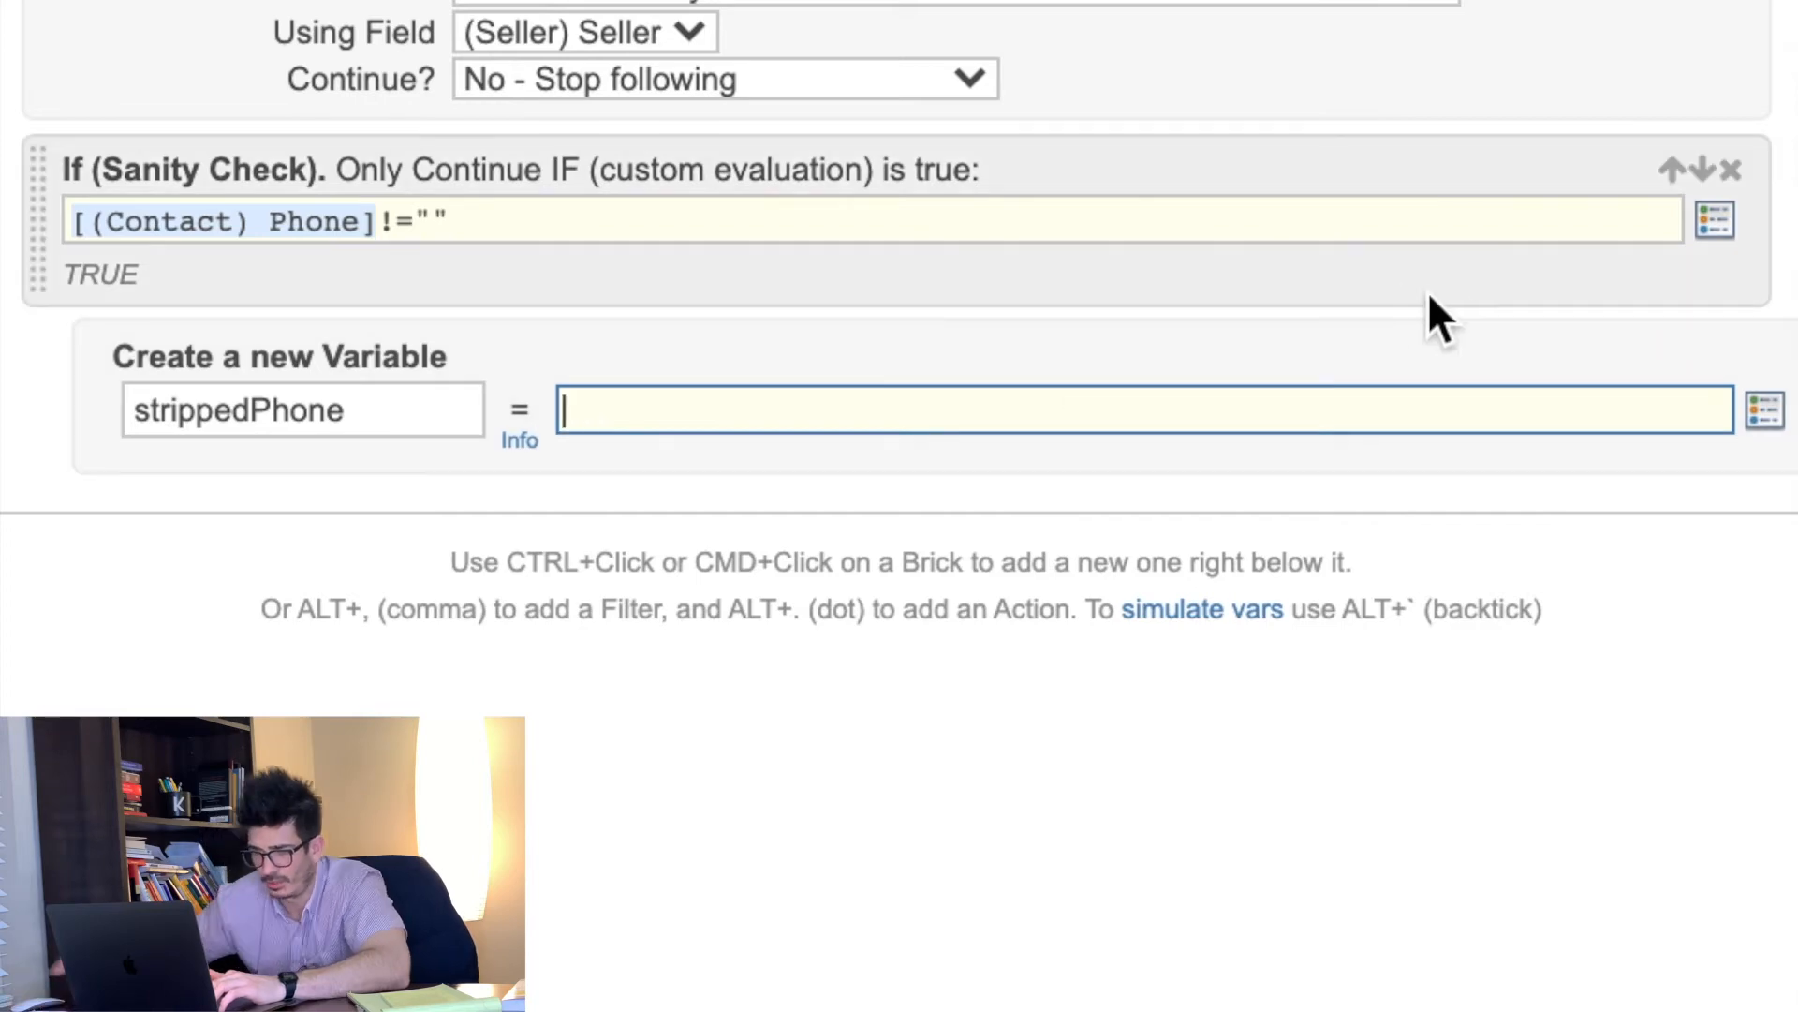
{"action": "type", "text": "preg_replace"}
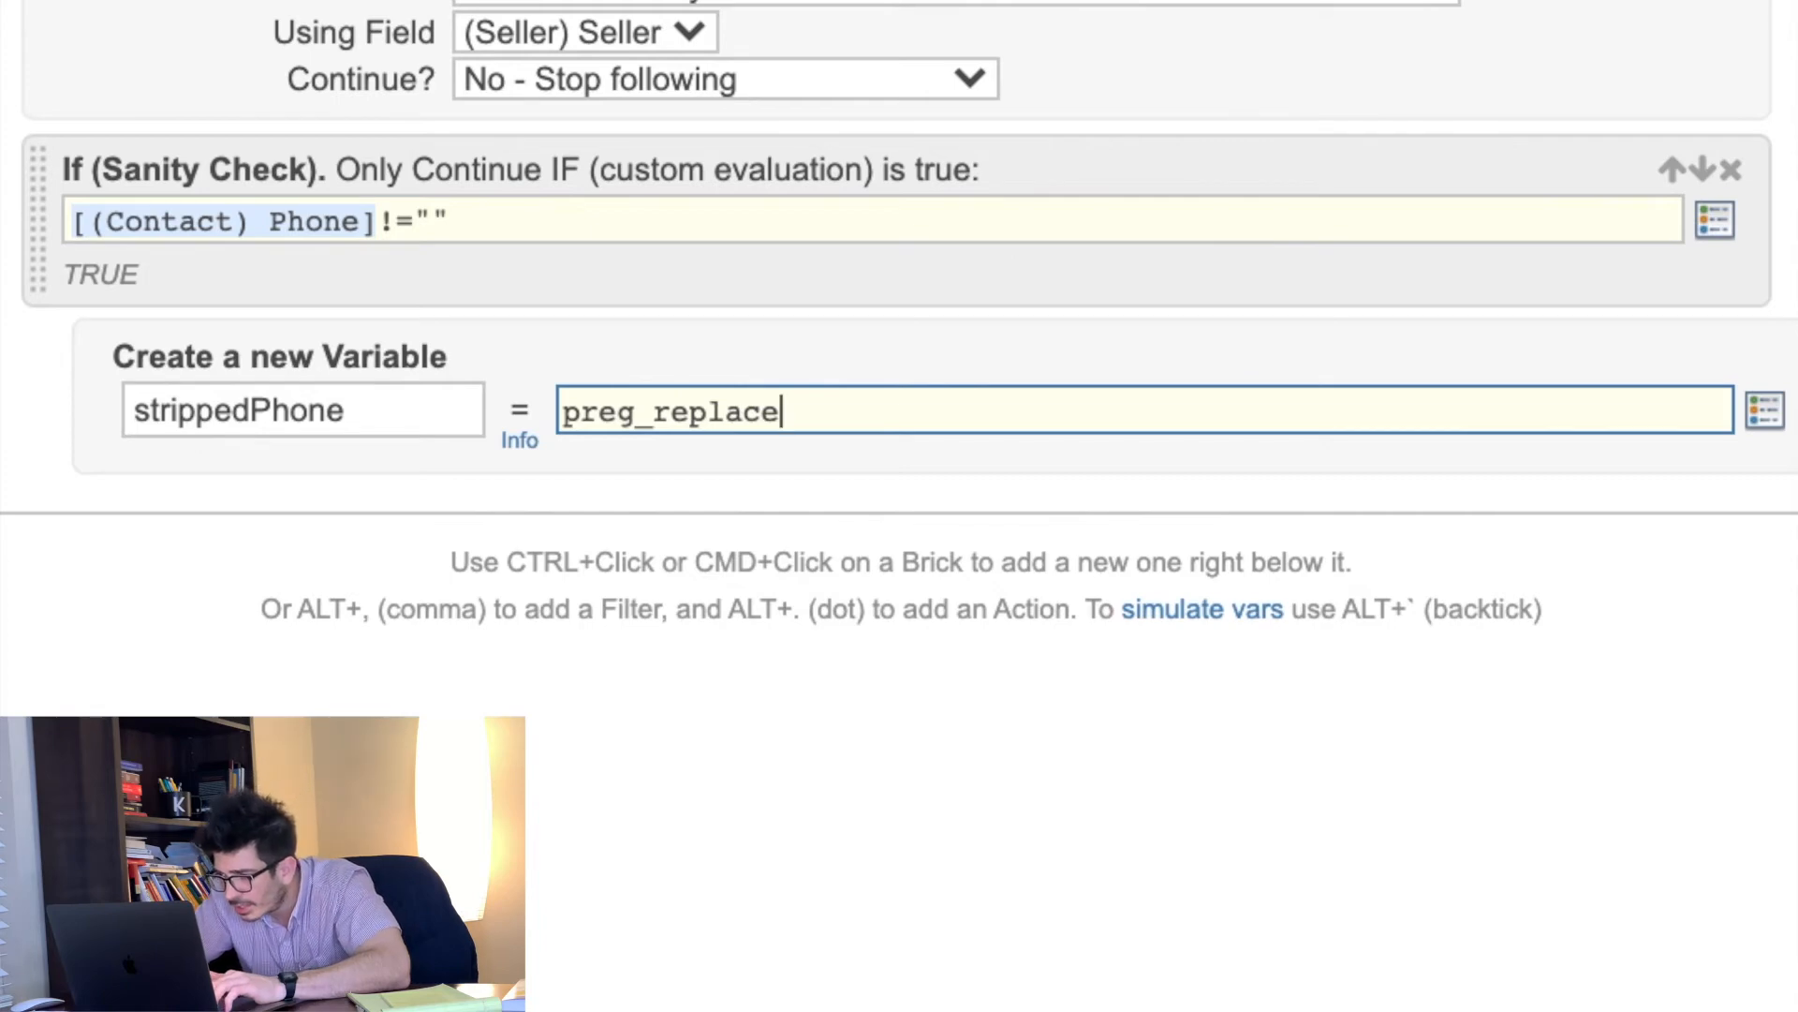
{"action": "type", "text": "("}
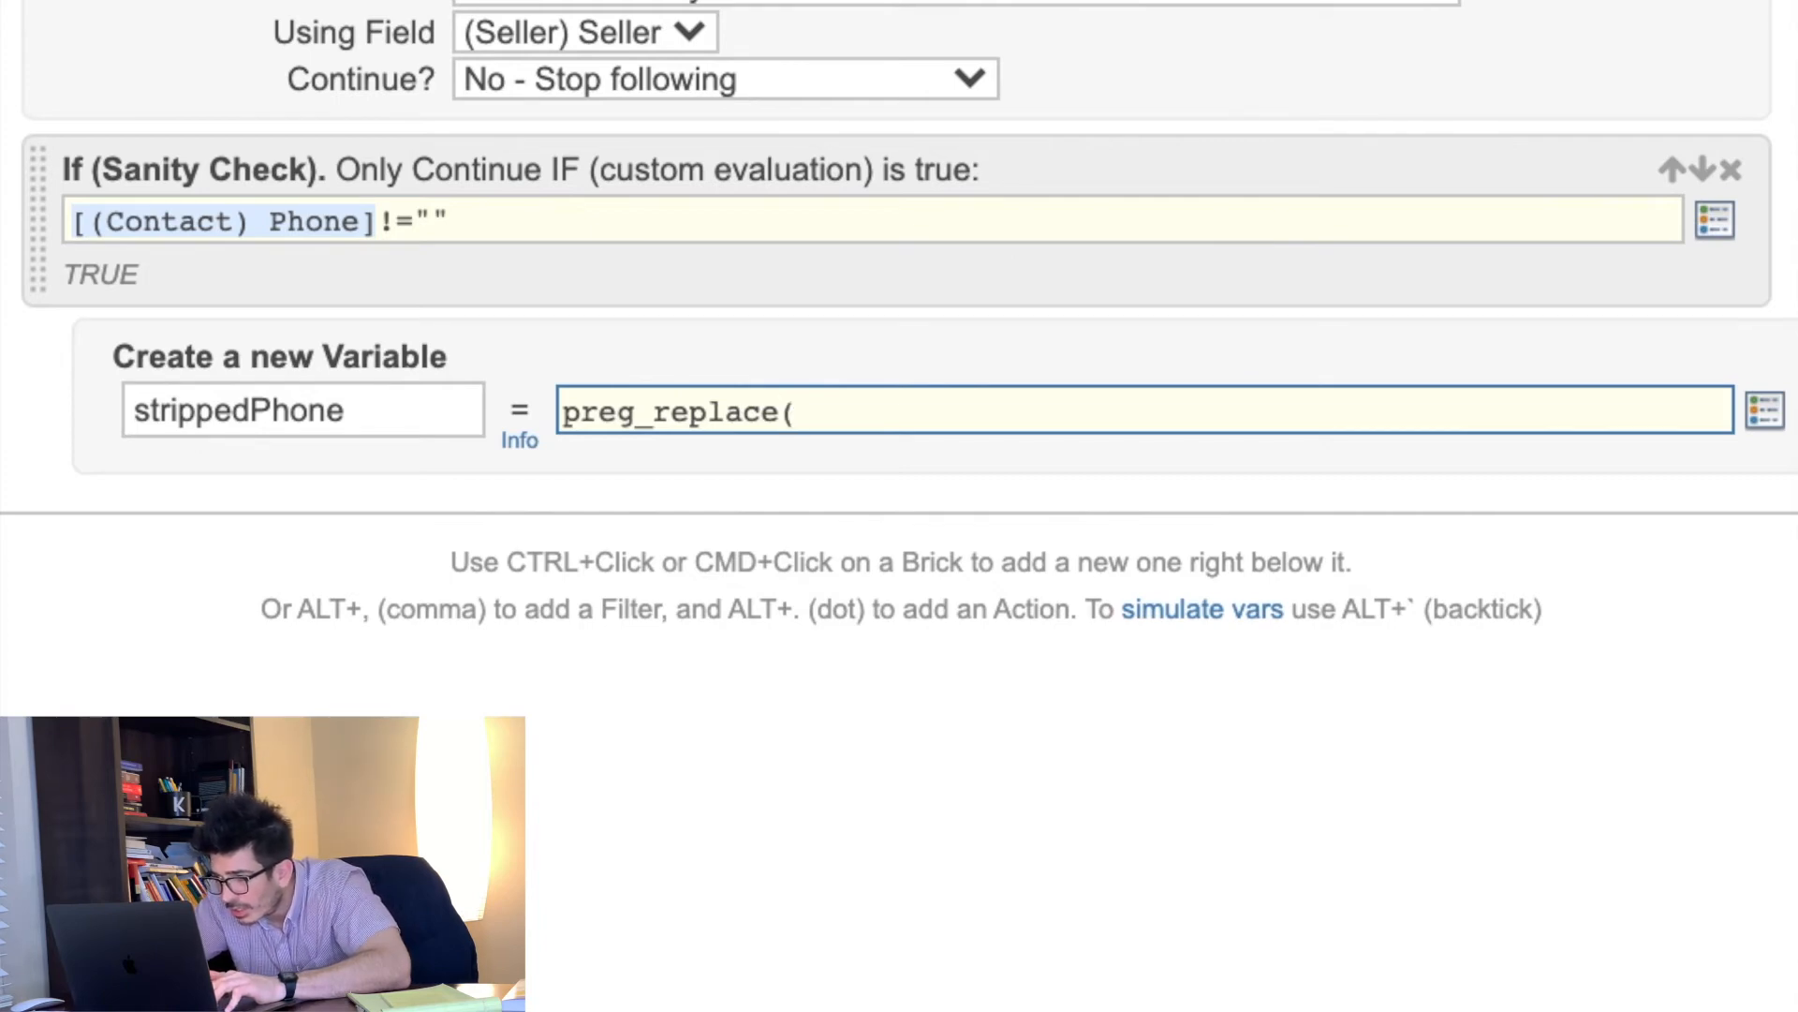
{"action": "type", "text": "'/"}
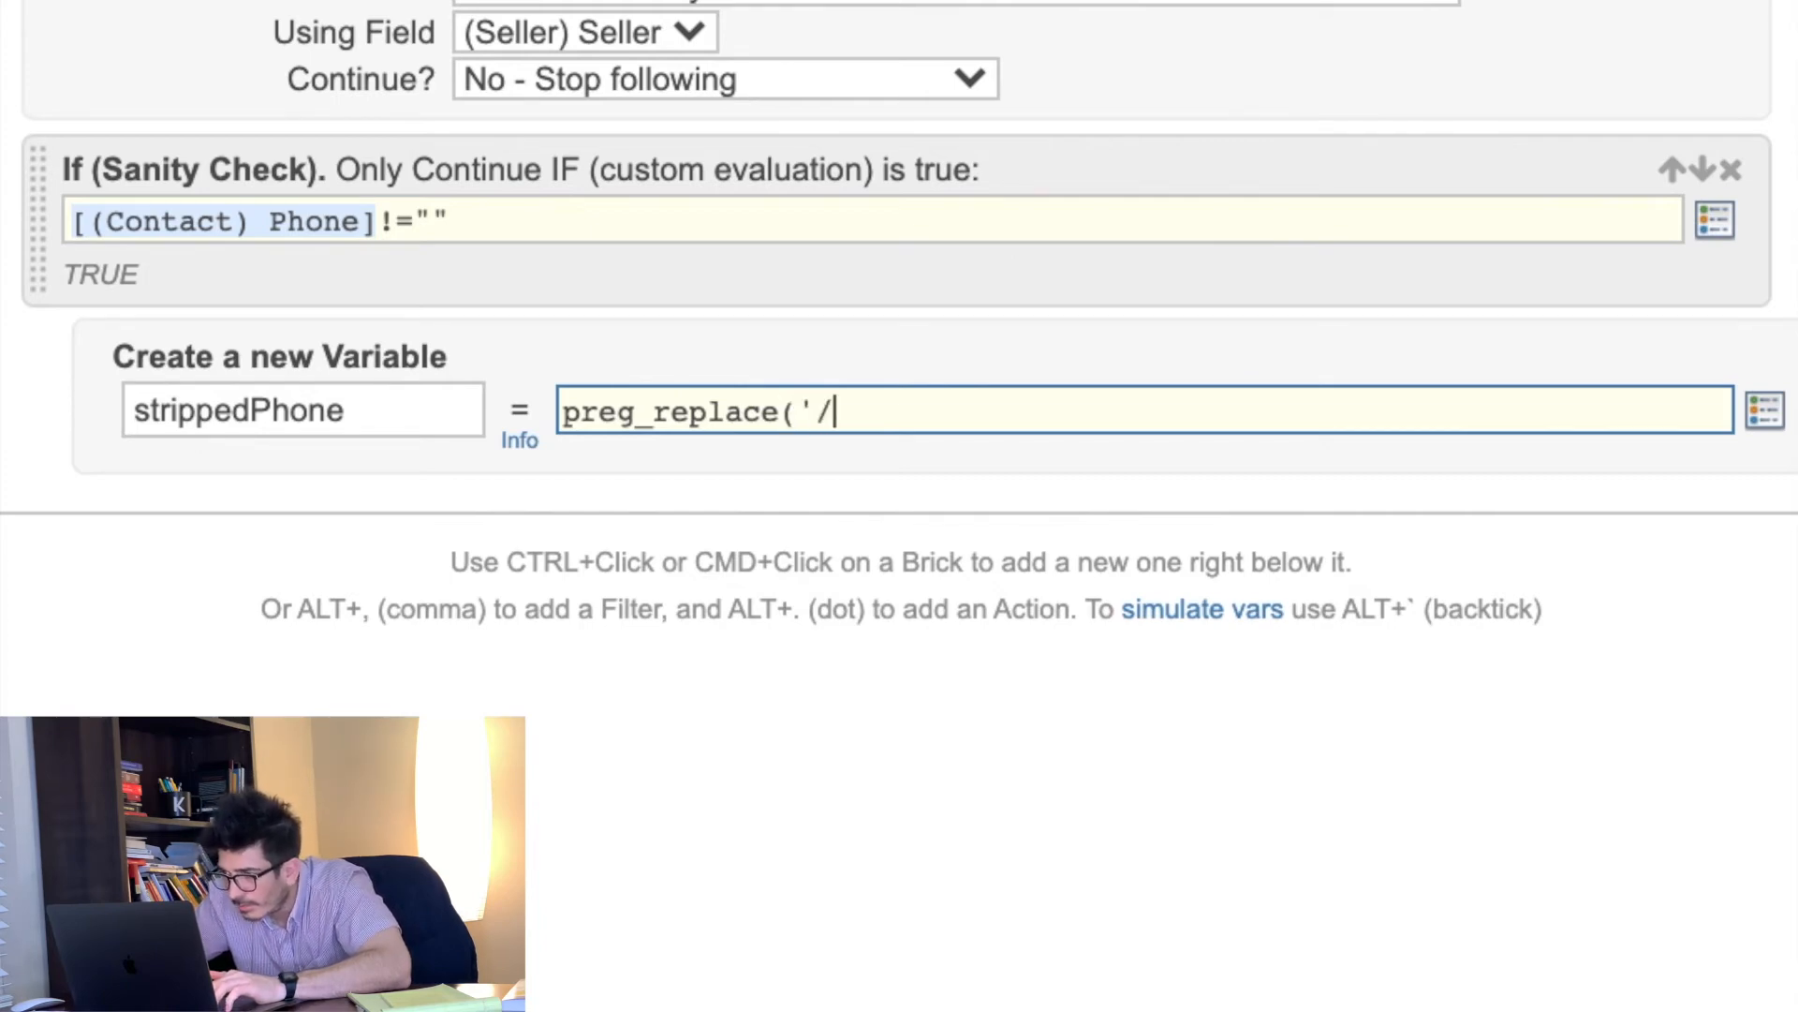
{"action": "type", "text": "["}
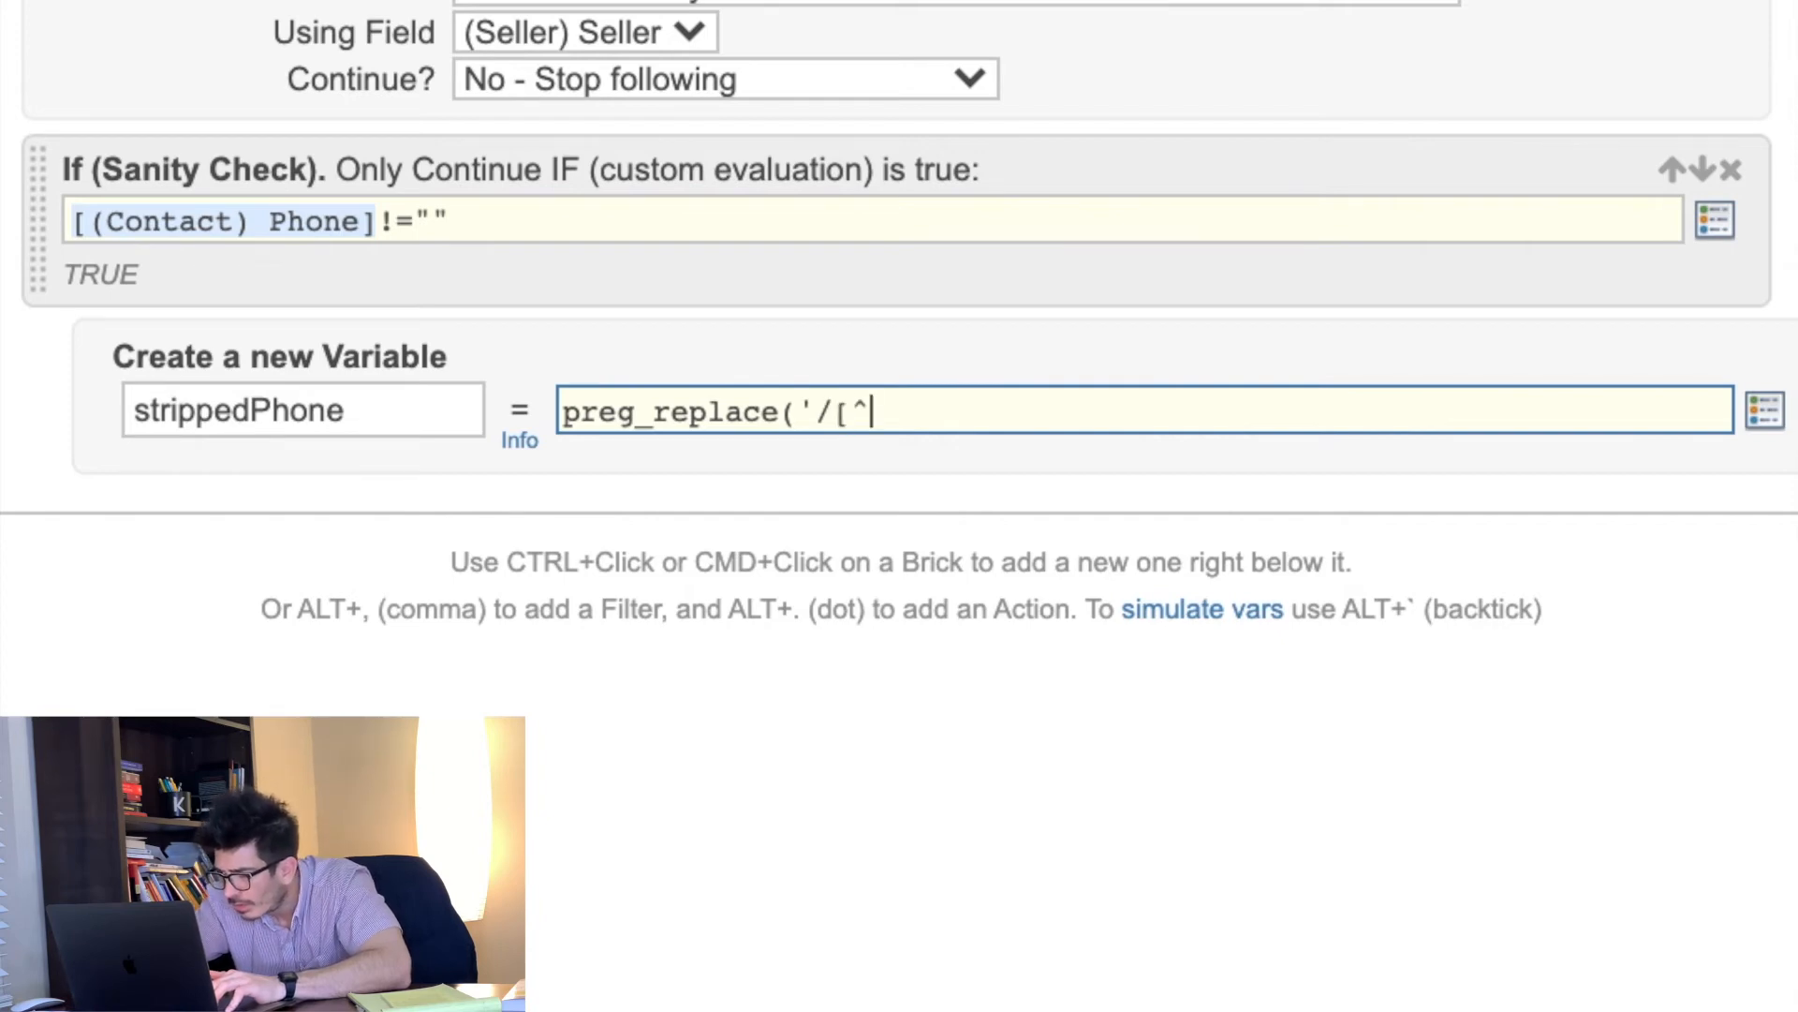
{"action": "type", "text": "^0-9"}
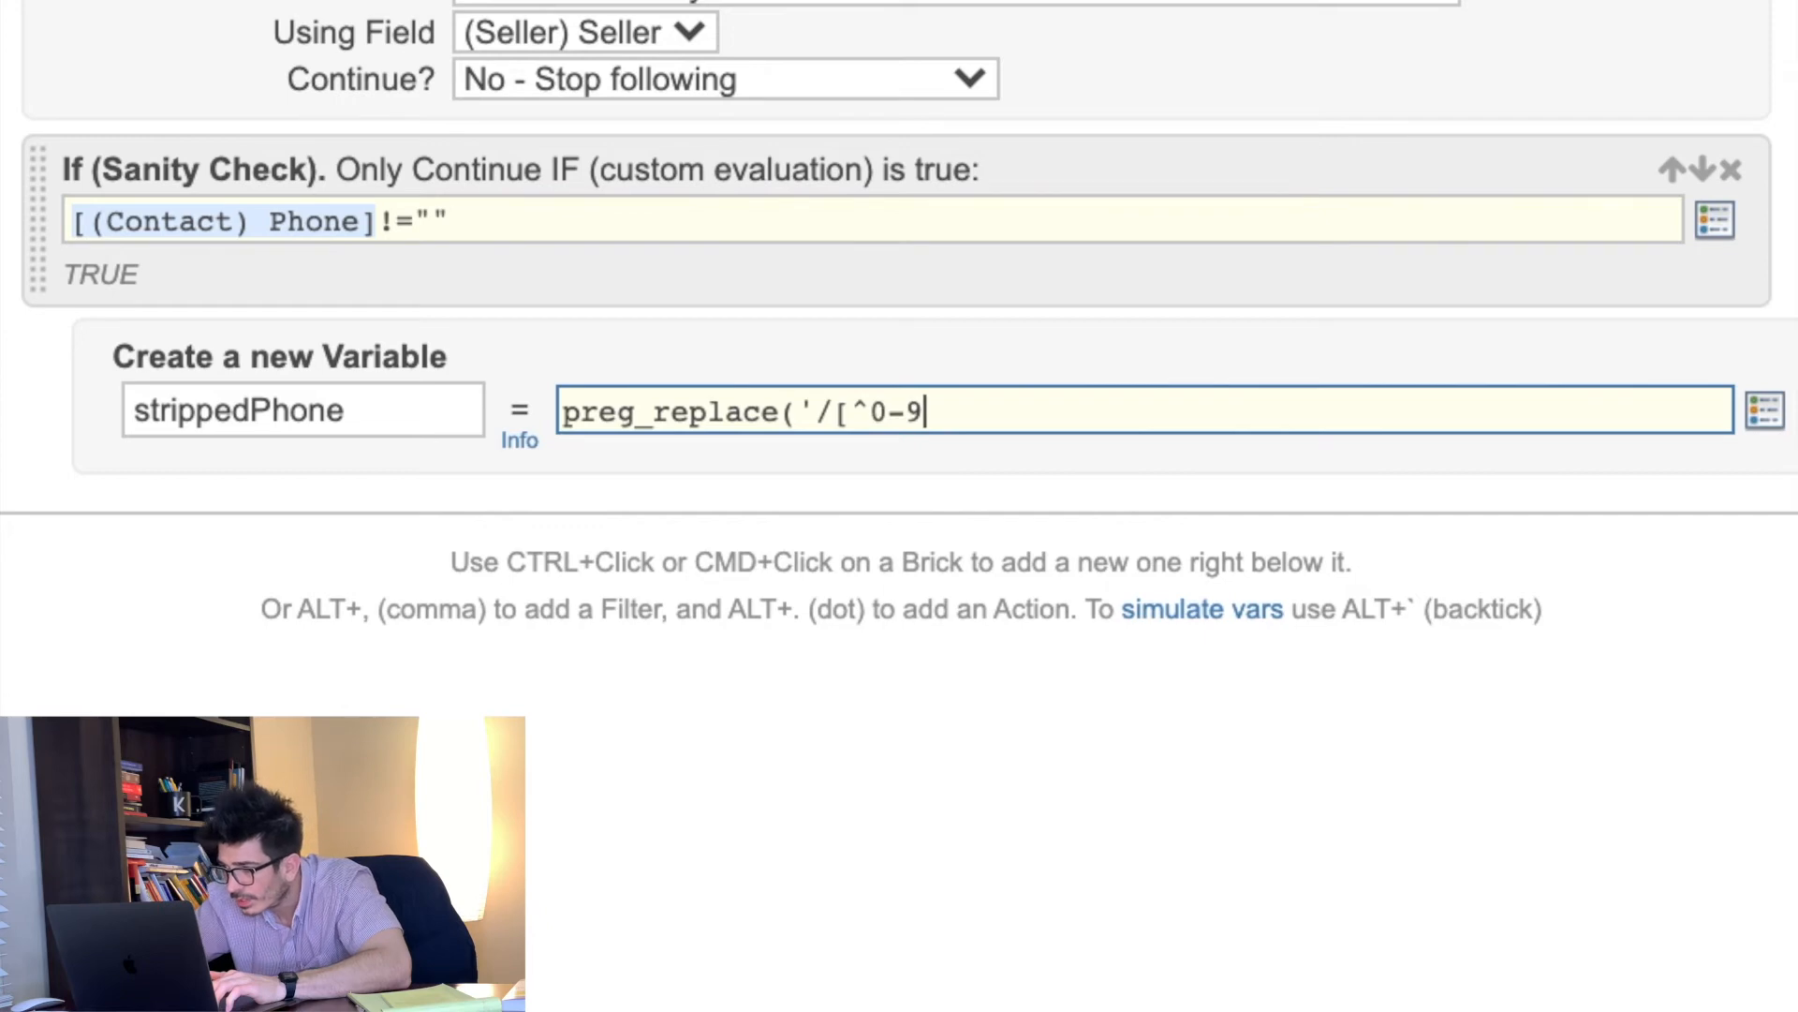
{"action": "type", "text": ",]/'"}
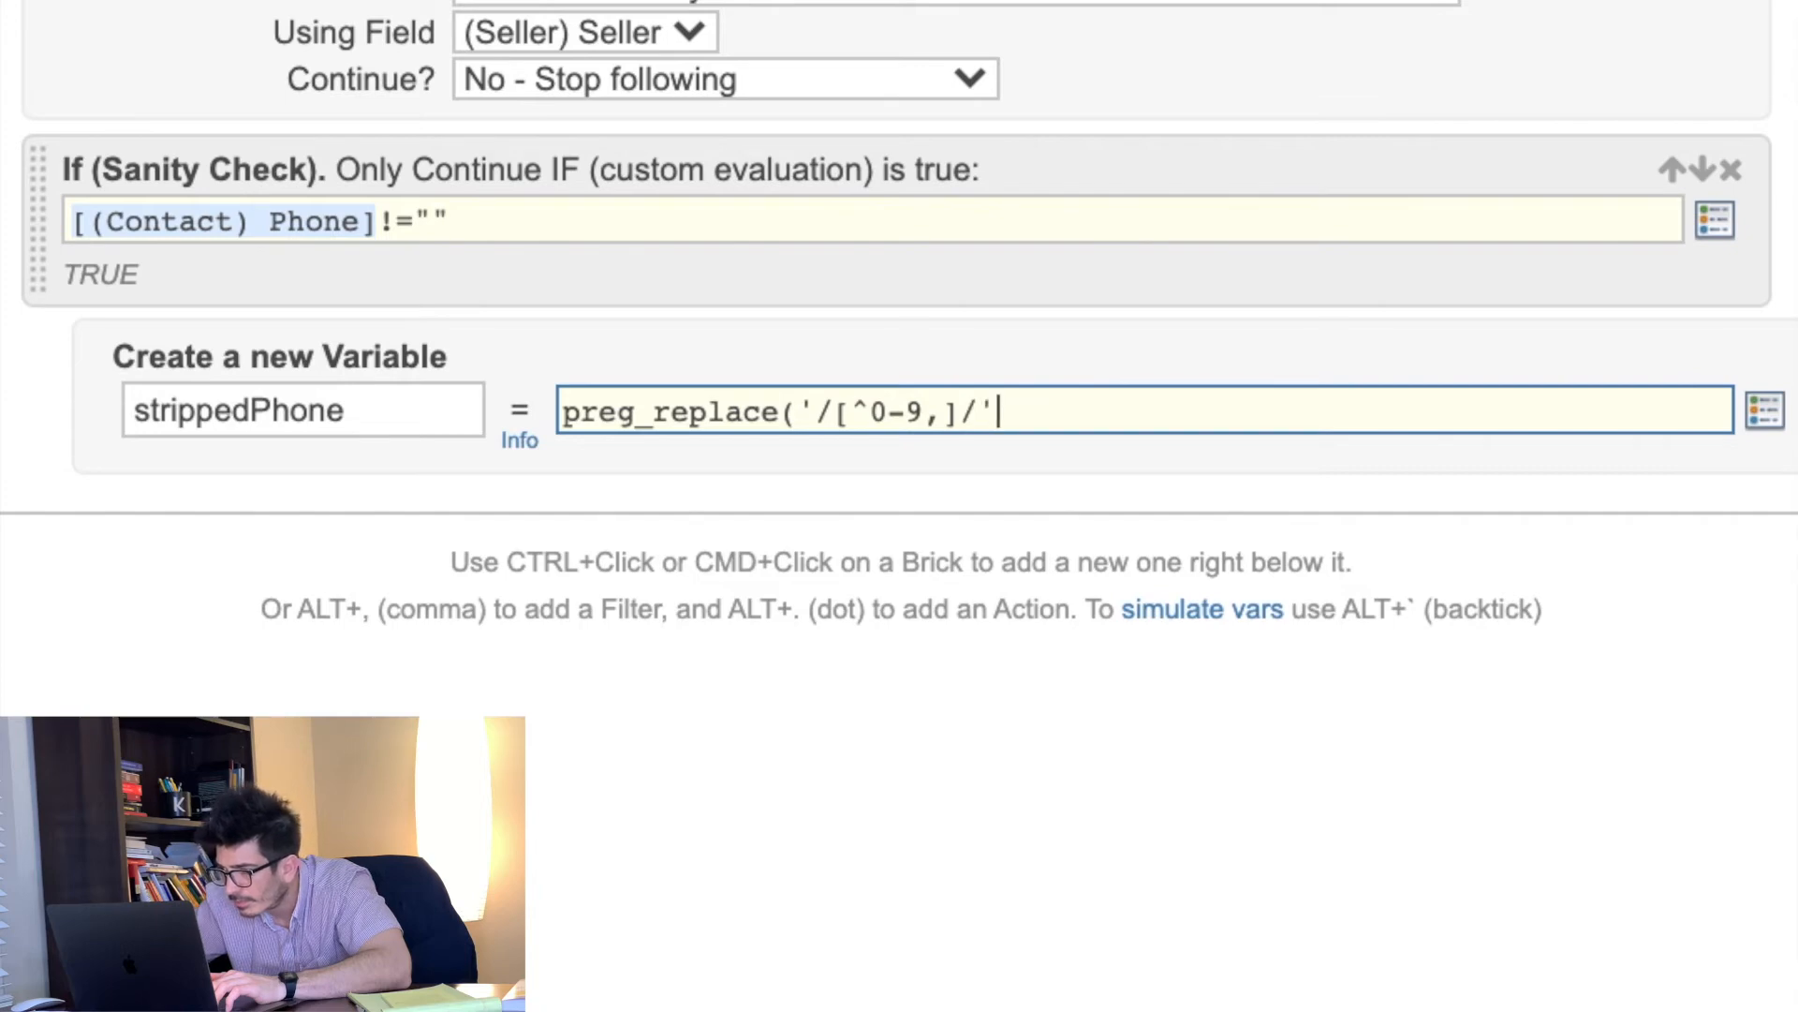
{"action": "type", "text": ",\"\","}
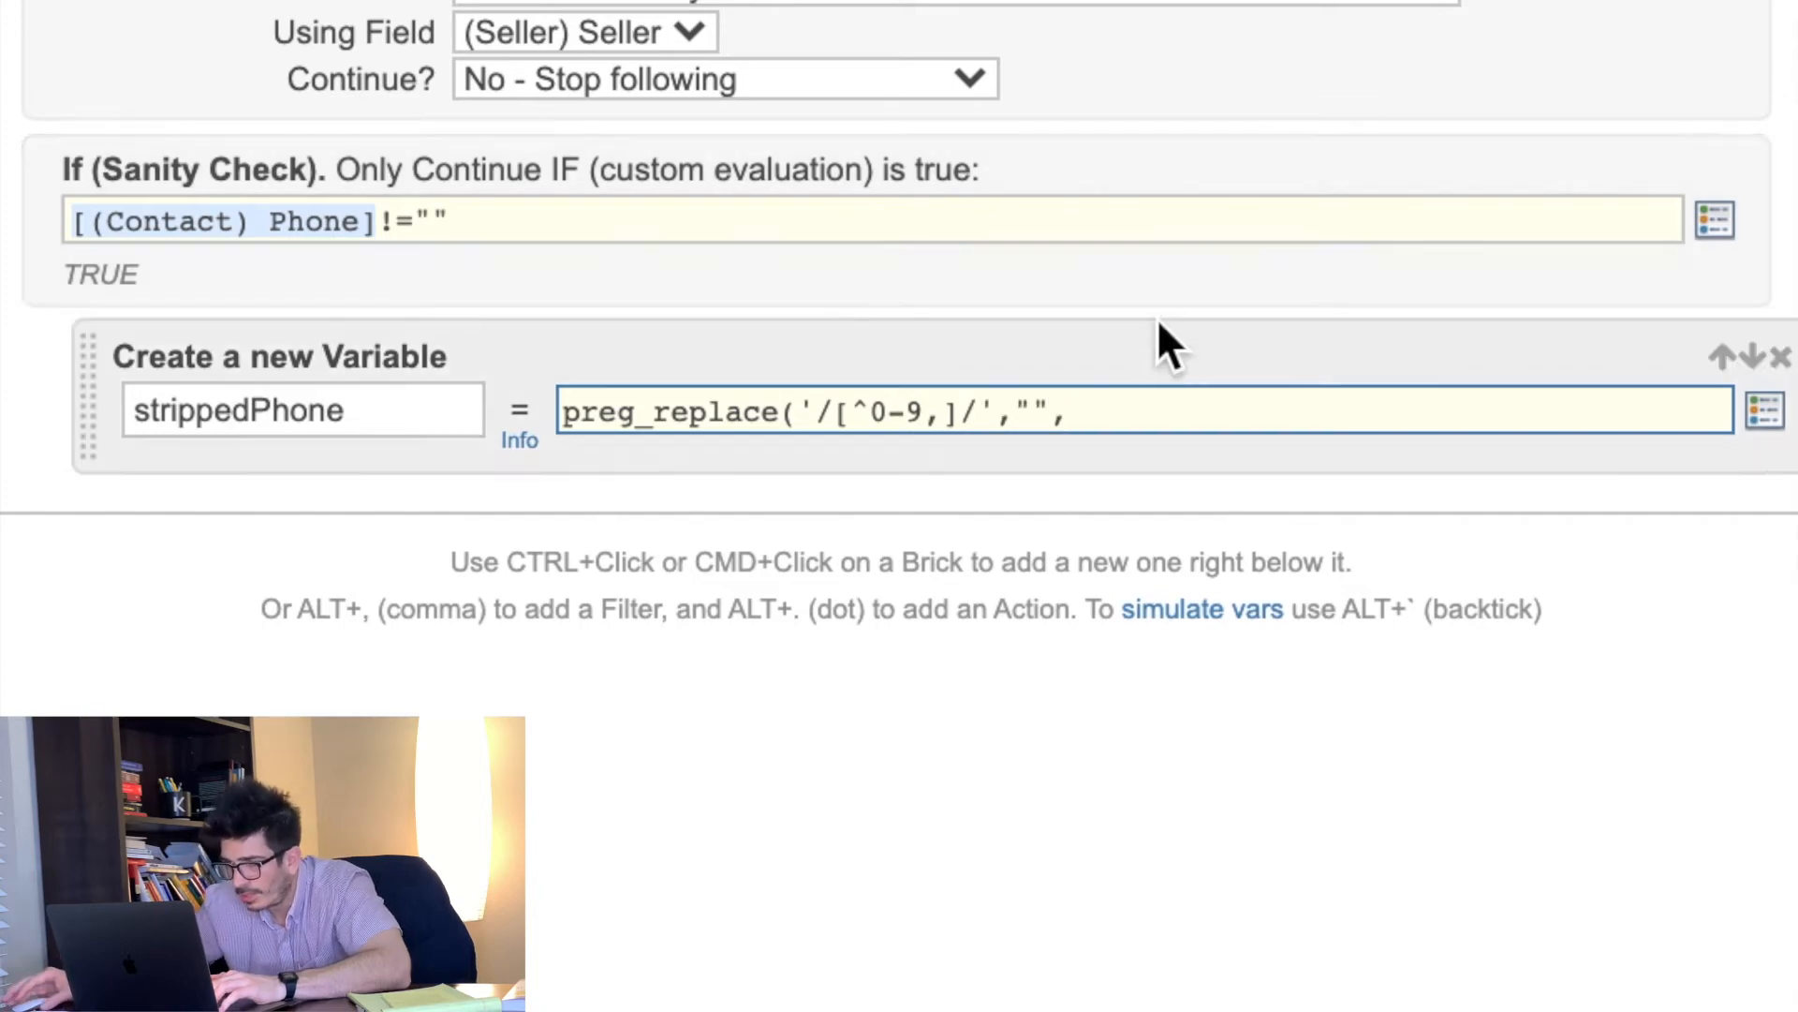
{"action": "left_click", "coordinate": [1770, 426]}
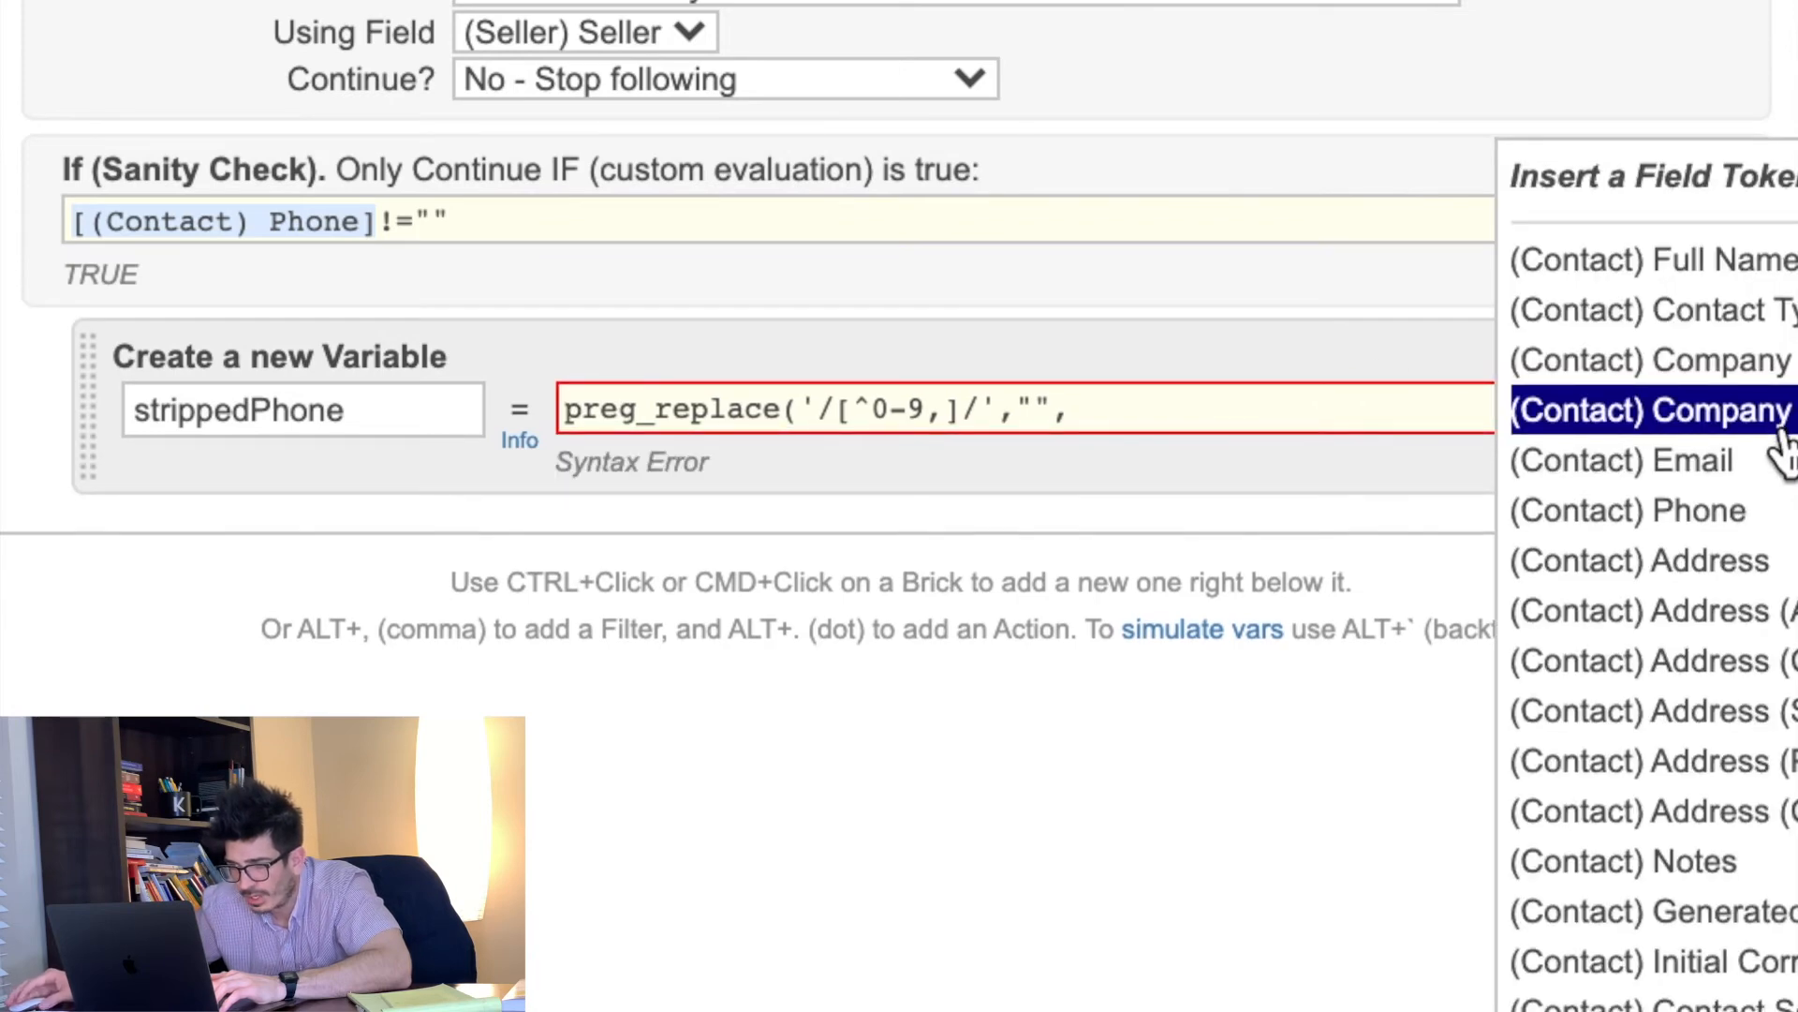
{"action": "left_click", "coordinate": [1709, 510]}
{"action": "type", "text": ")"}
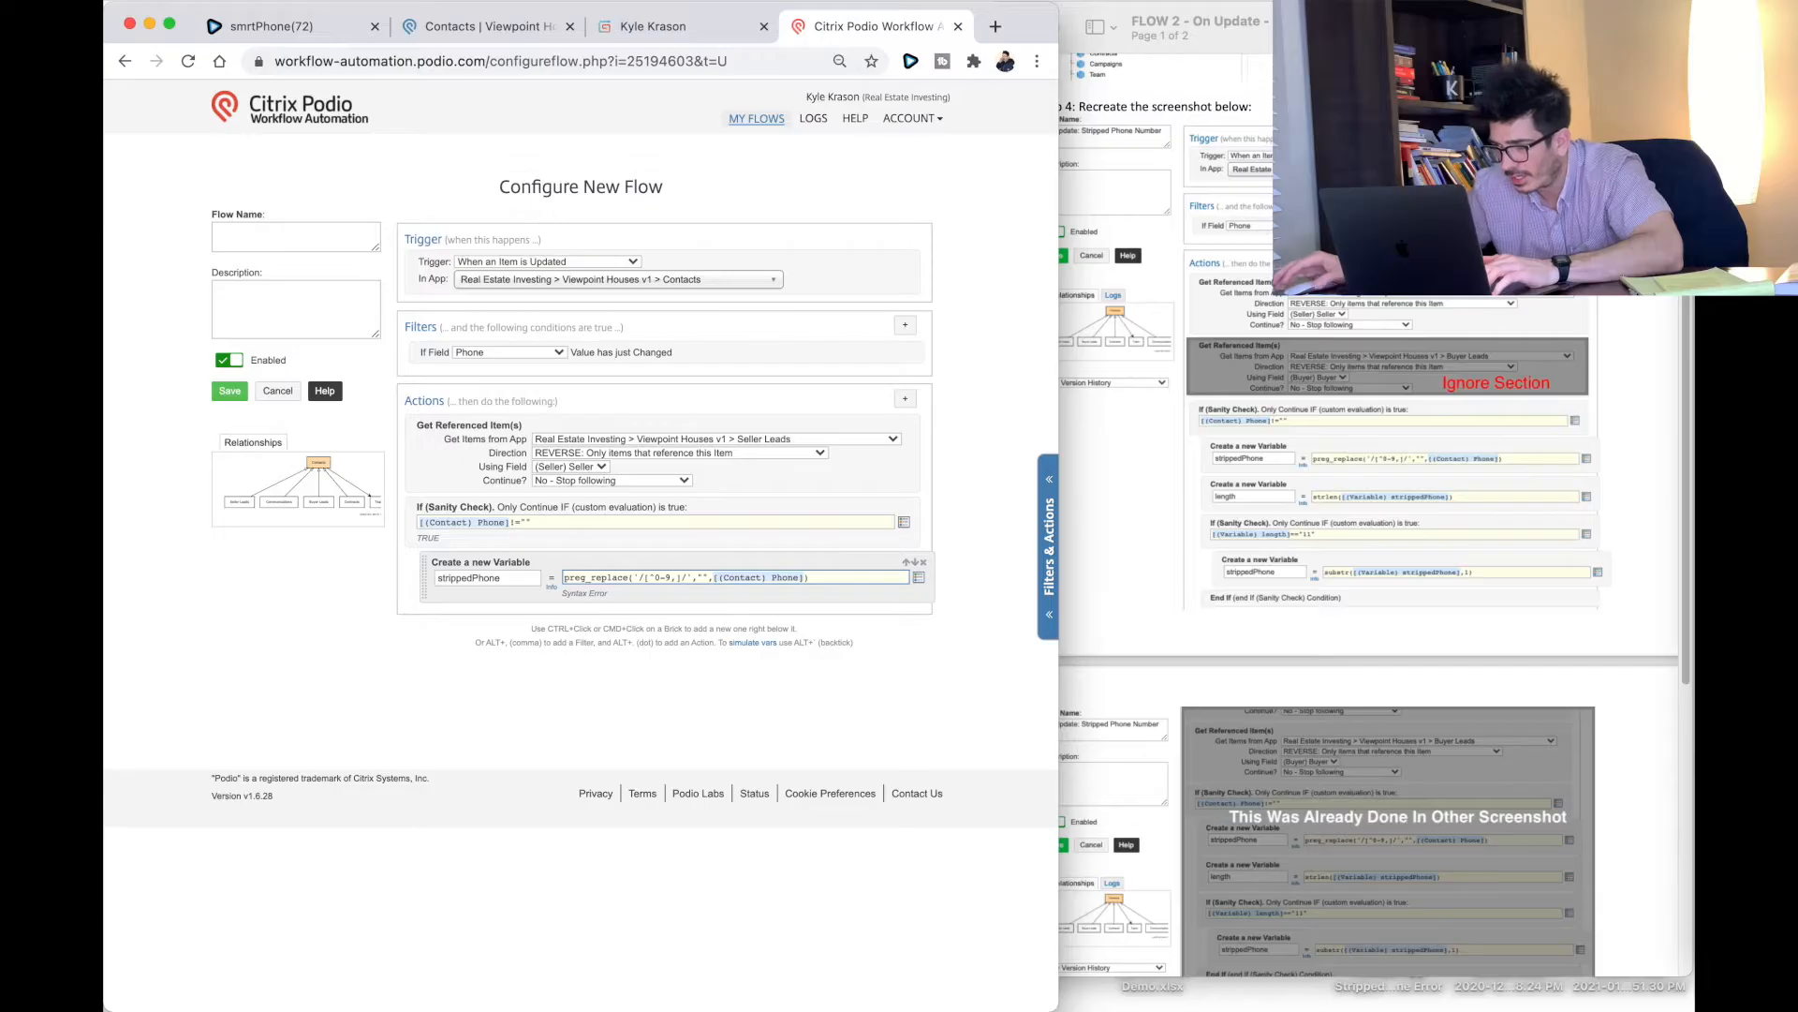
Step: Add a Custom Variable / Calc named length = strlen([(Variable) strippedPhone])
{"action": "left_click", "coordinate": [905, 398]}
{"action": "type", "text": "len"}
{"action": "key", "text": "BackSpace"}
{"action": "key", "text": "BackSpace"}
{"action": "key", "text": "BackSpace"}
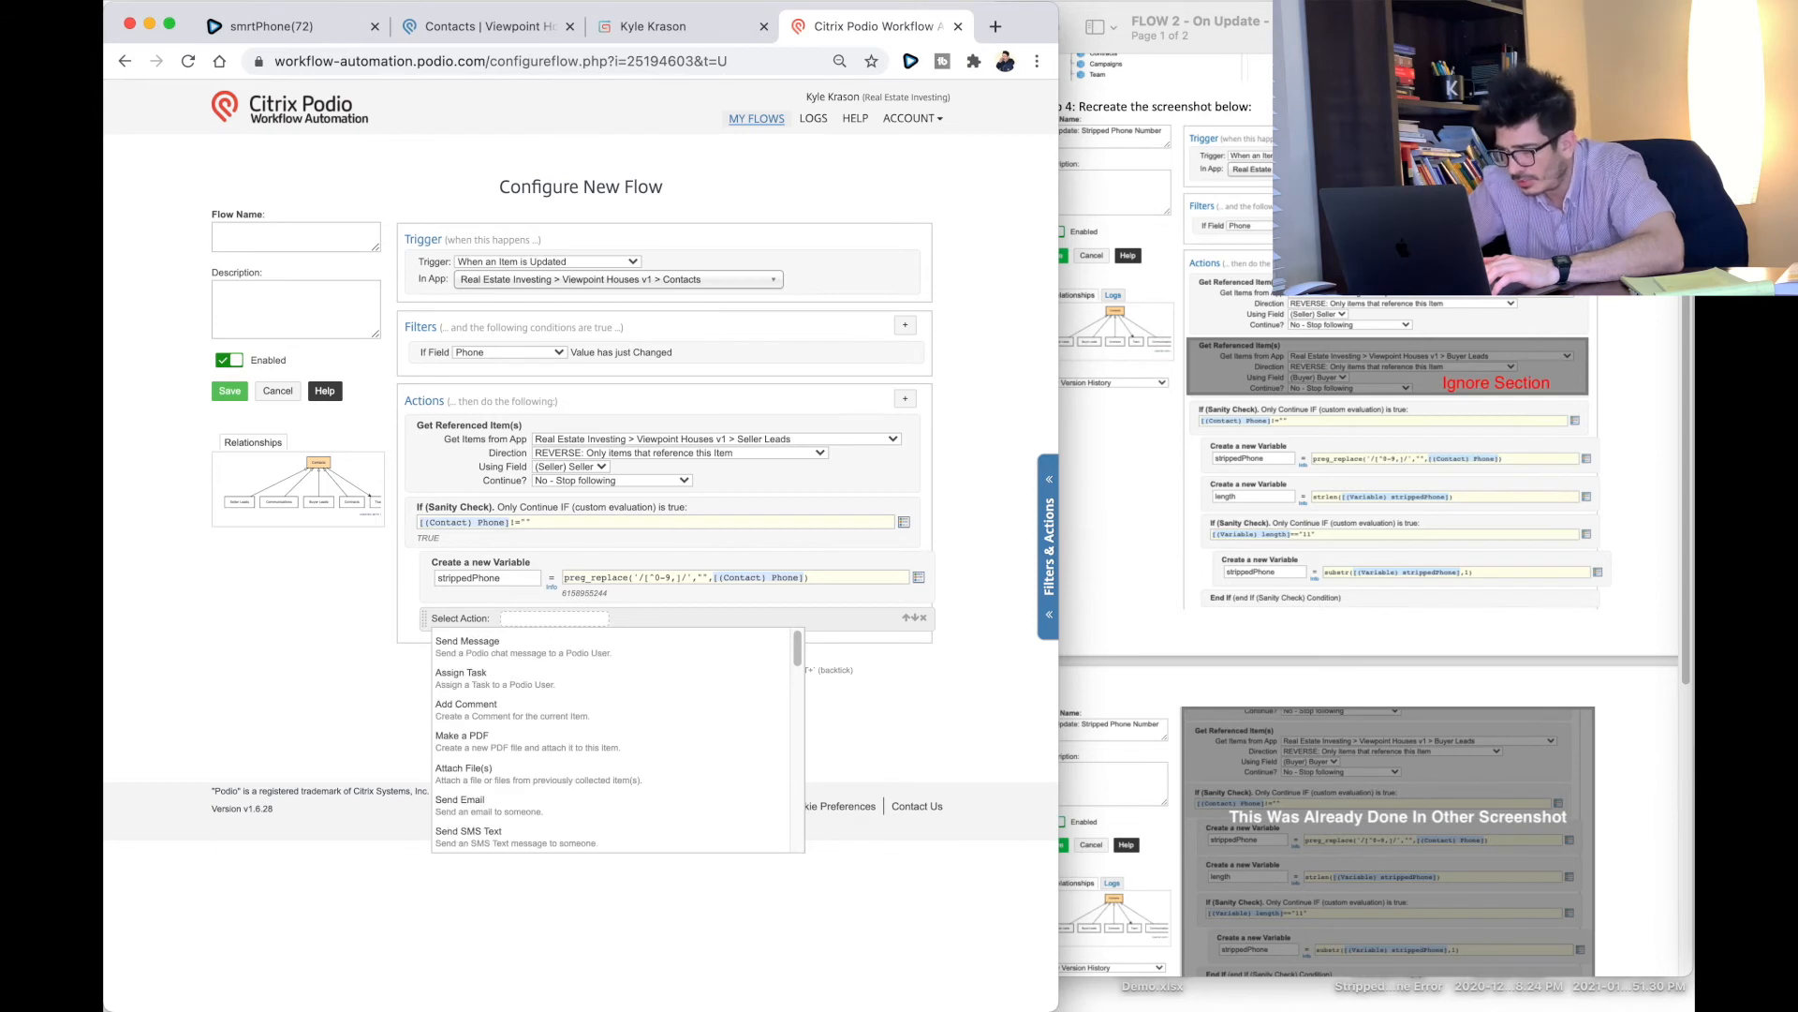
{"action": "type", "text": "calc"}
{"action": "left_click", "coordinate": [554, 640]}
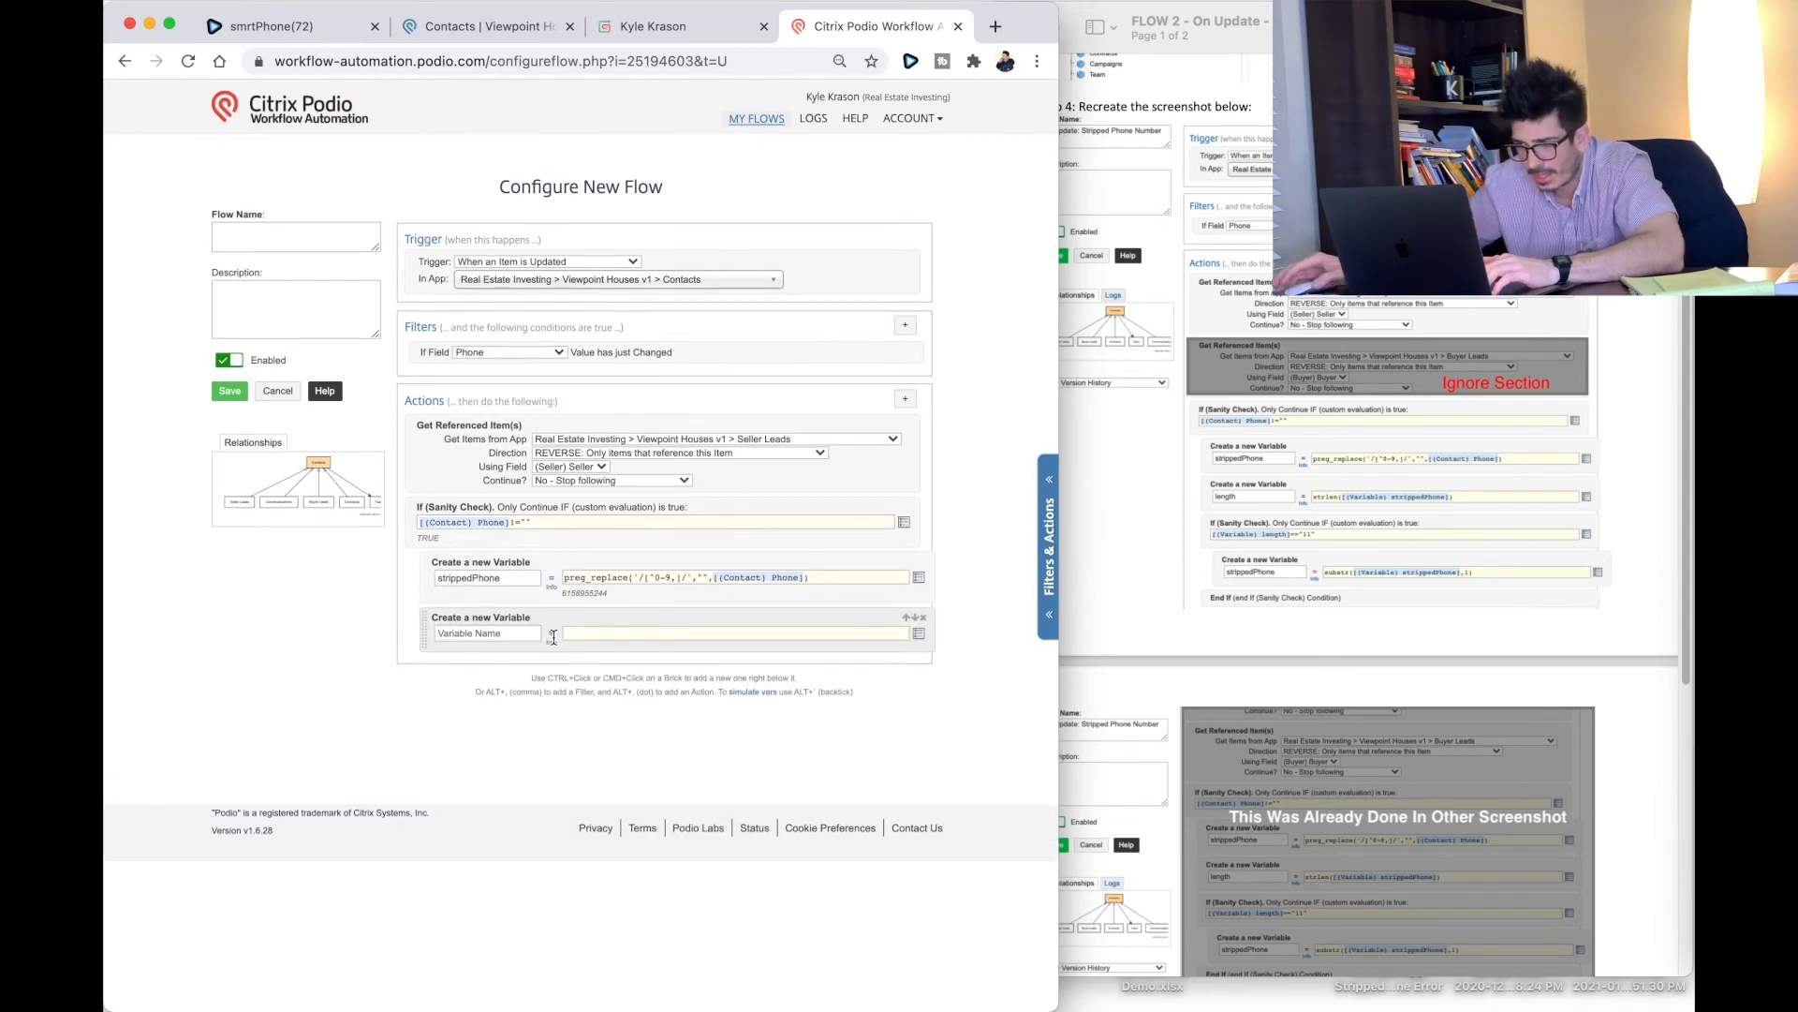
{"action": "type", "text": "length"}
{"action": "key", "text": "Tab"}
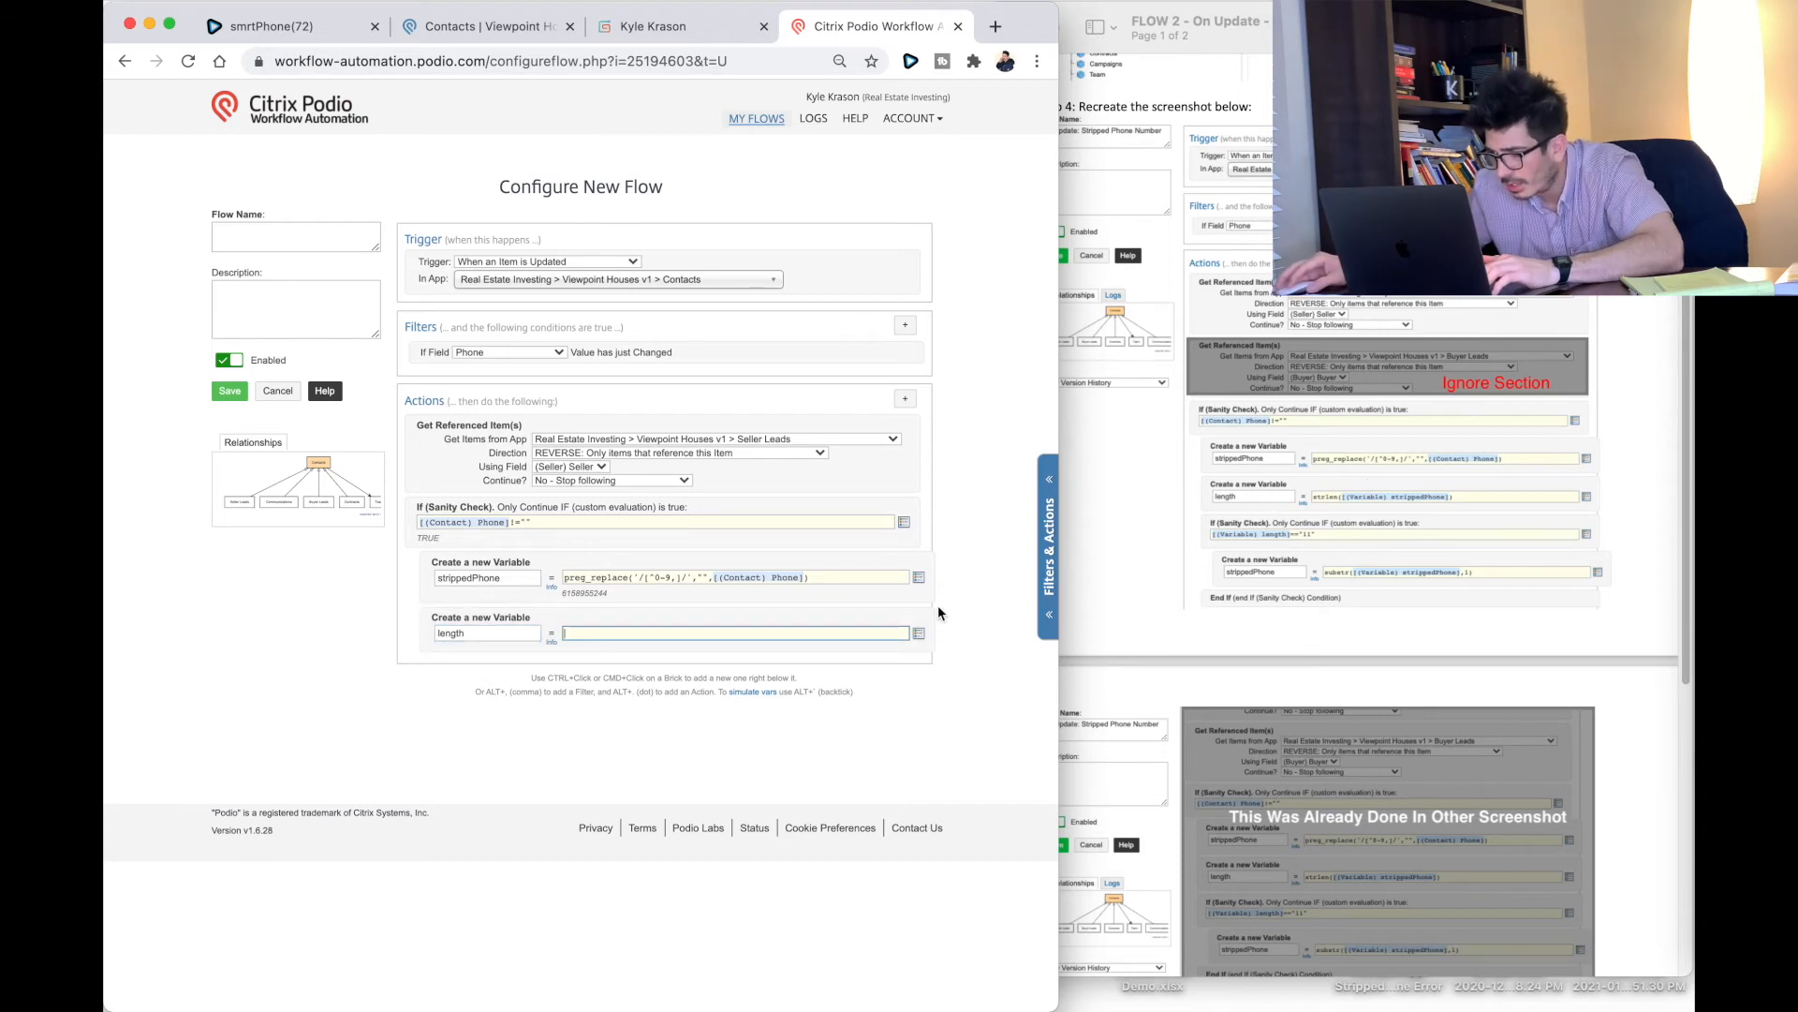
{"action": "type", "text": "strlen"}
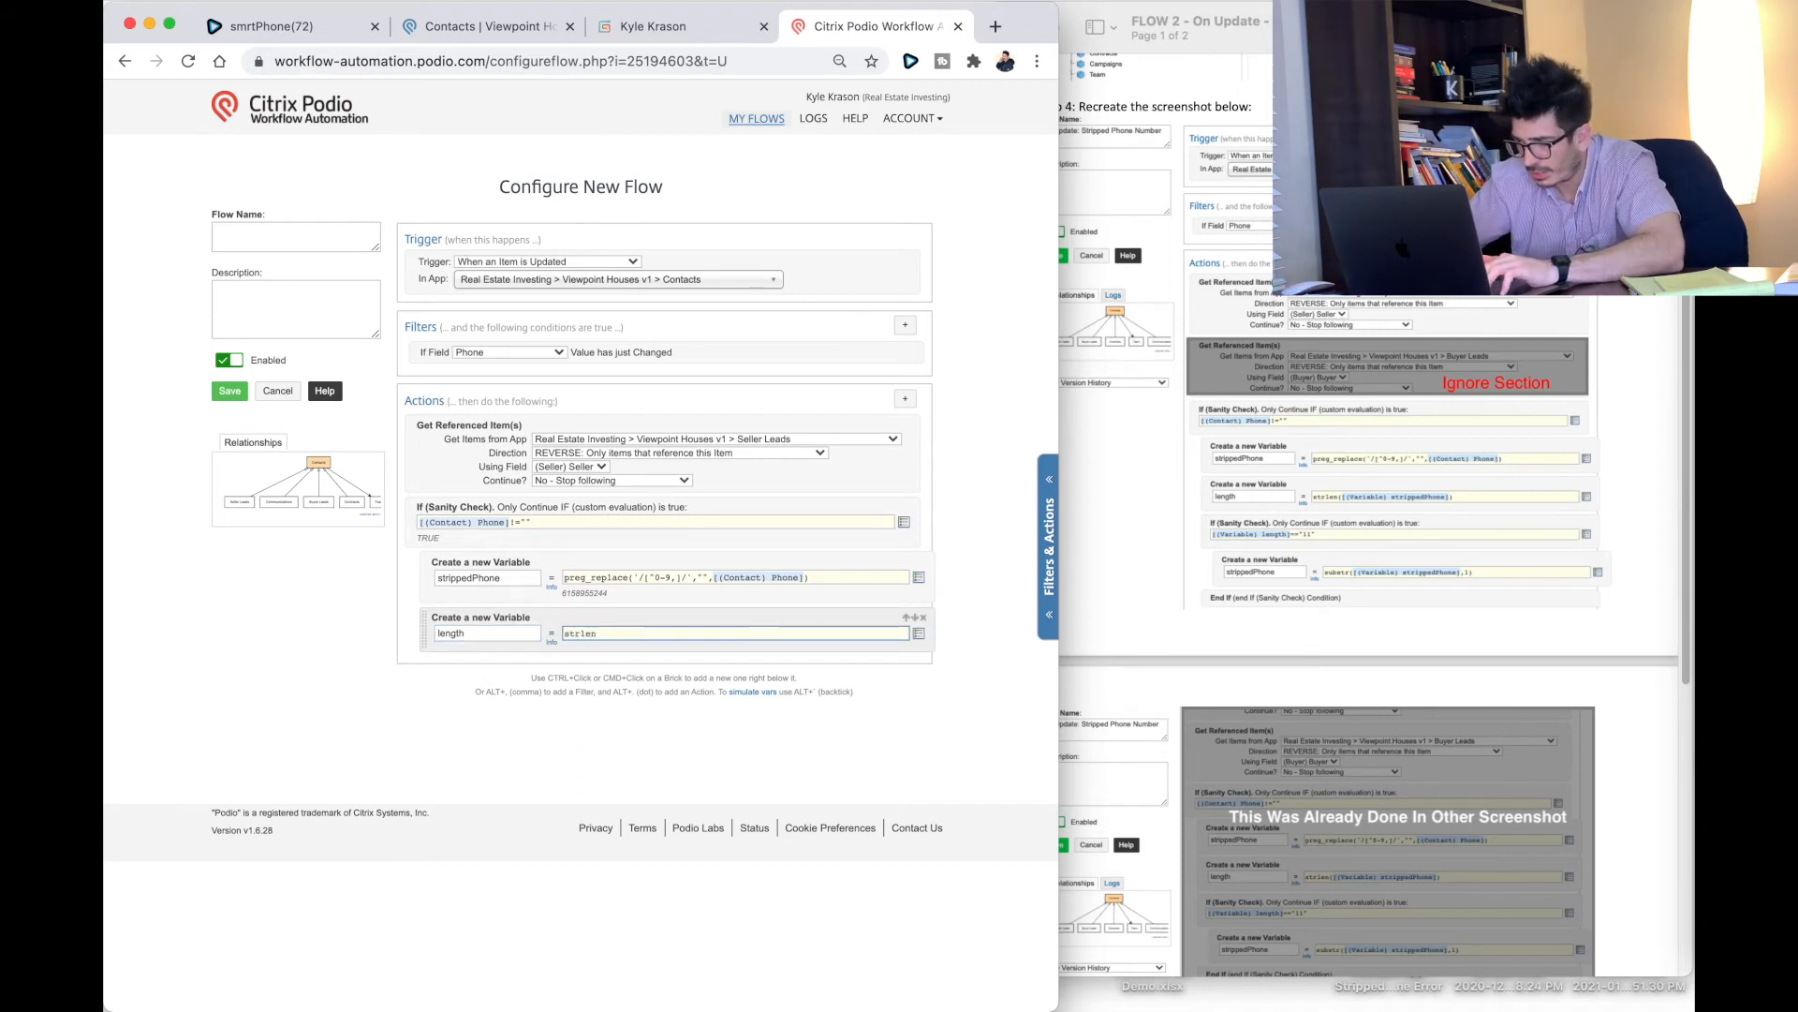
{"action": "type", "text": "("}
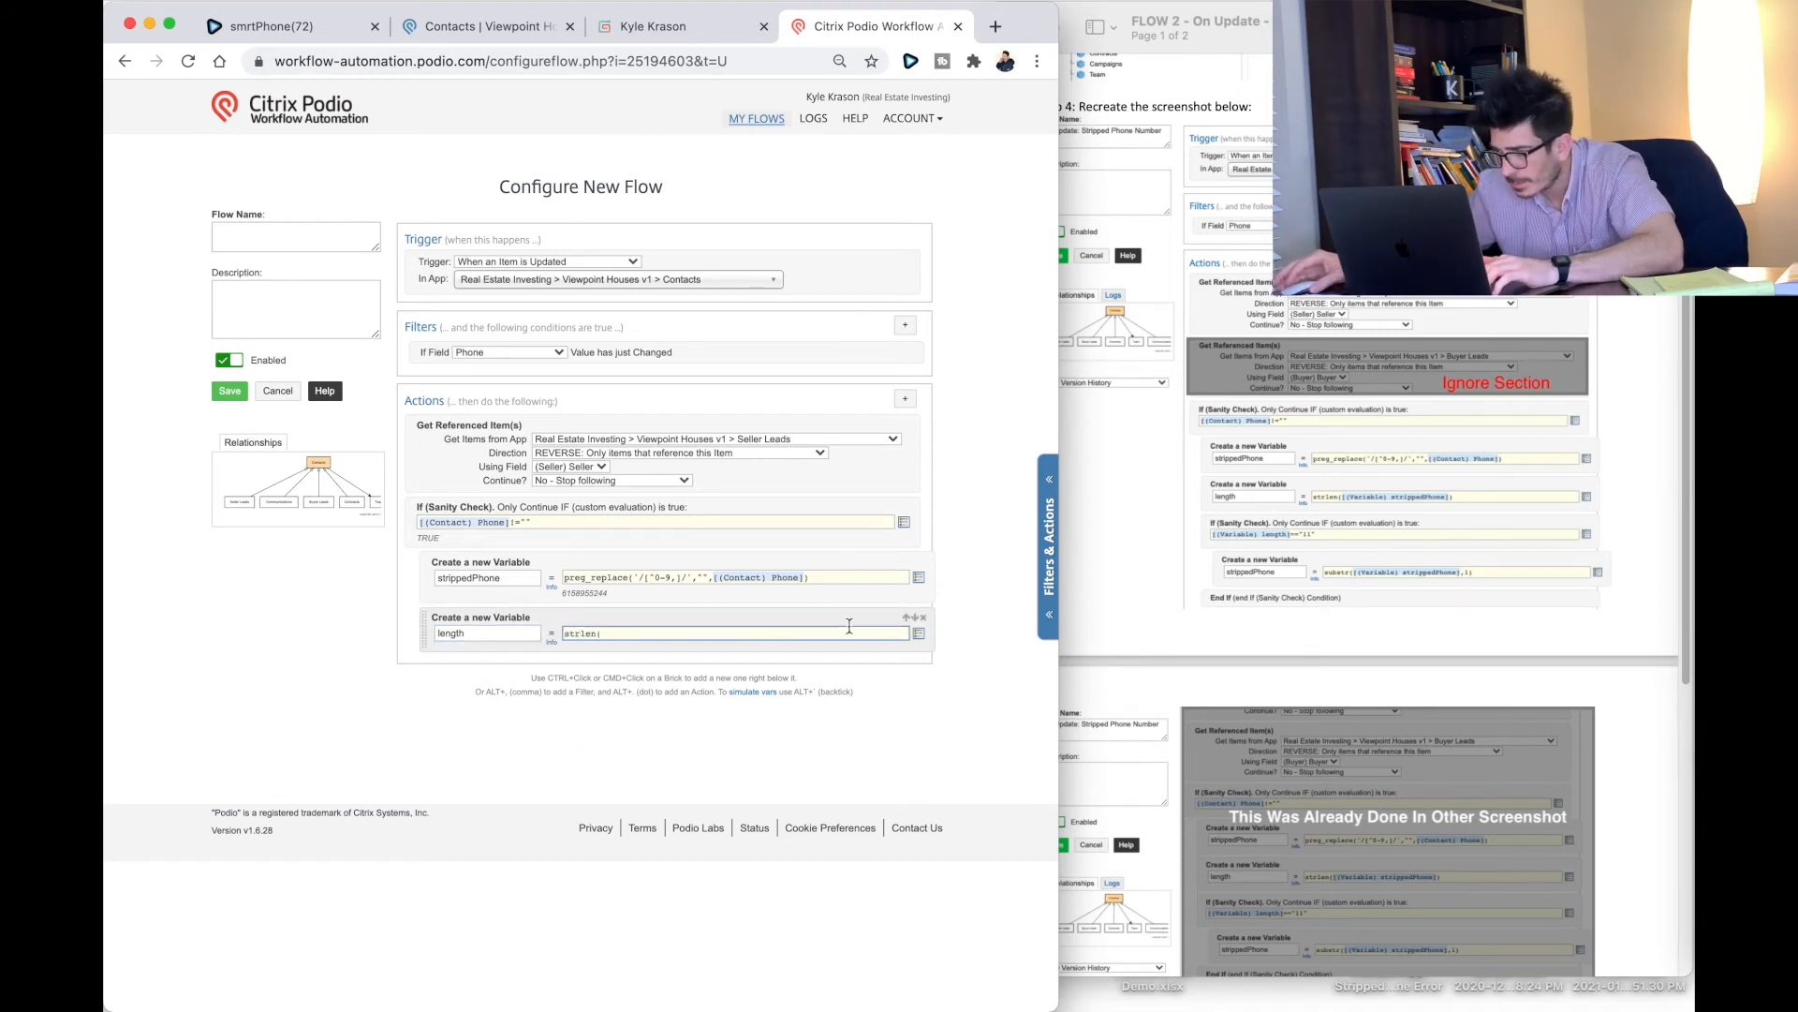
{"action": "left_click", "coordinate": [919, 633]}
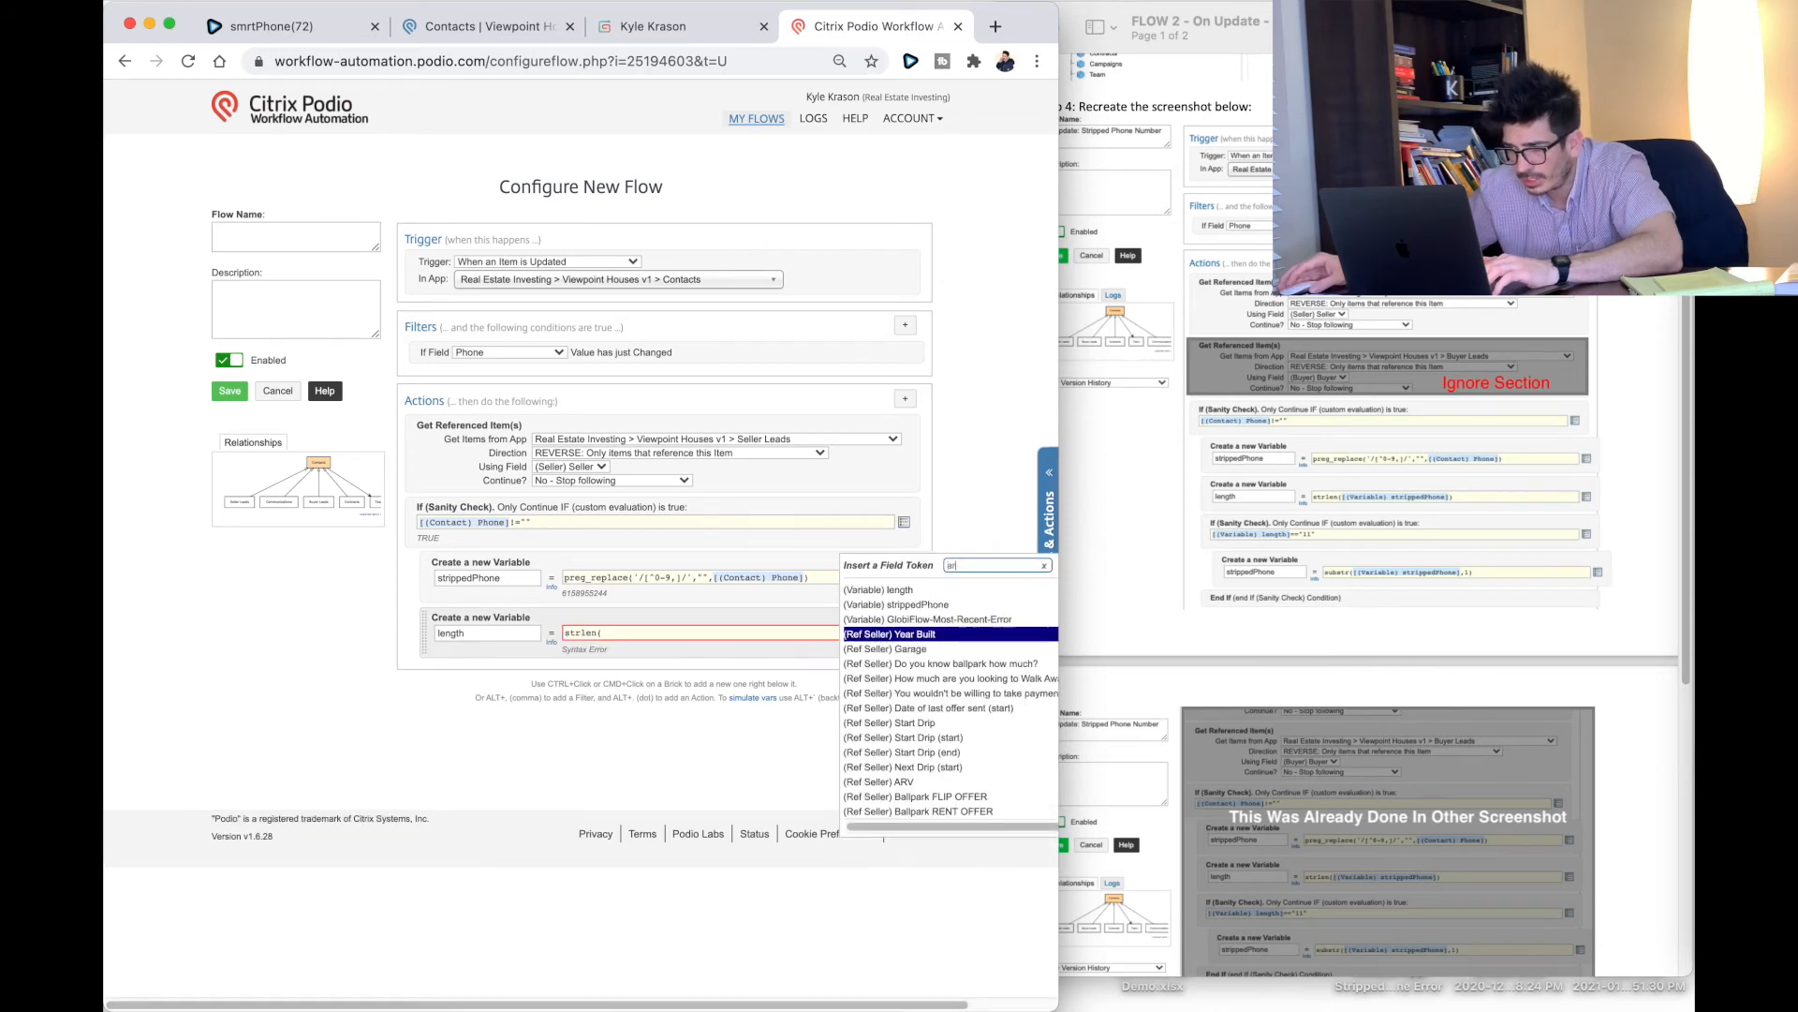
{"action": "key", "text": "BackSpace"}
{"action": "type", "text": "var"}
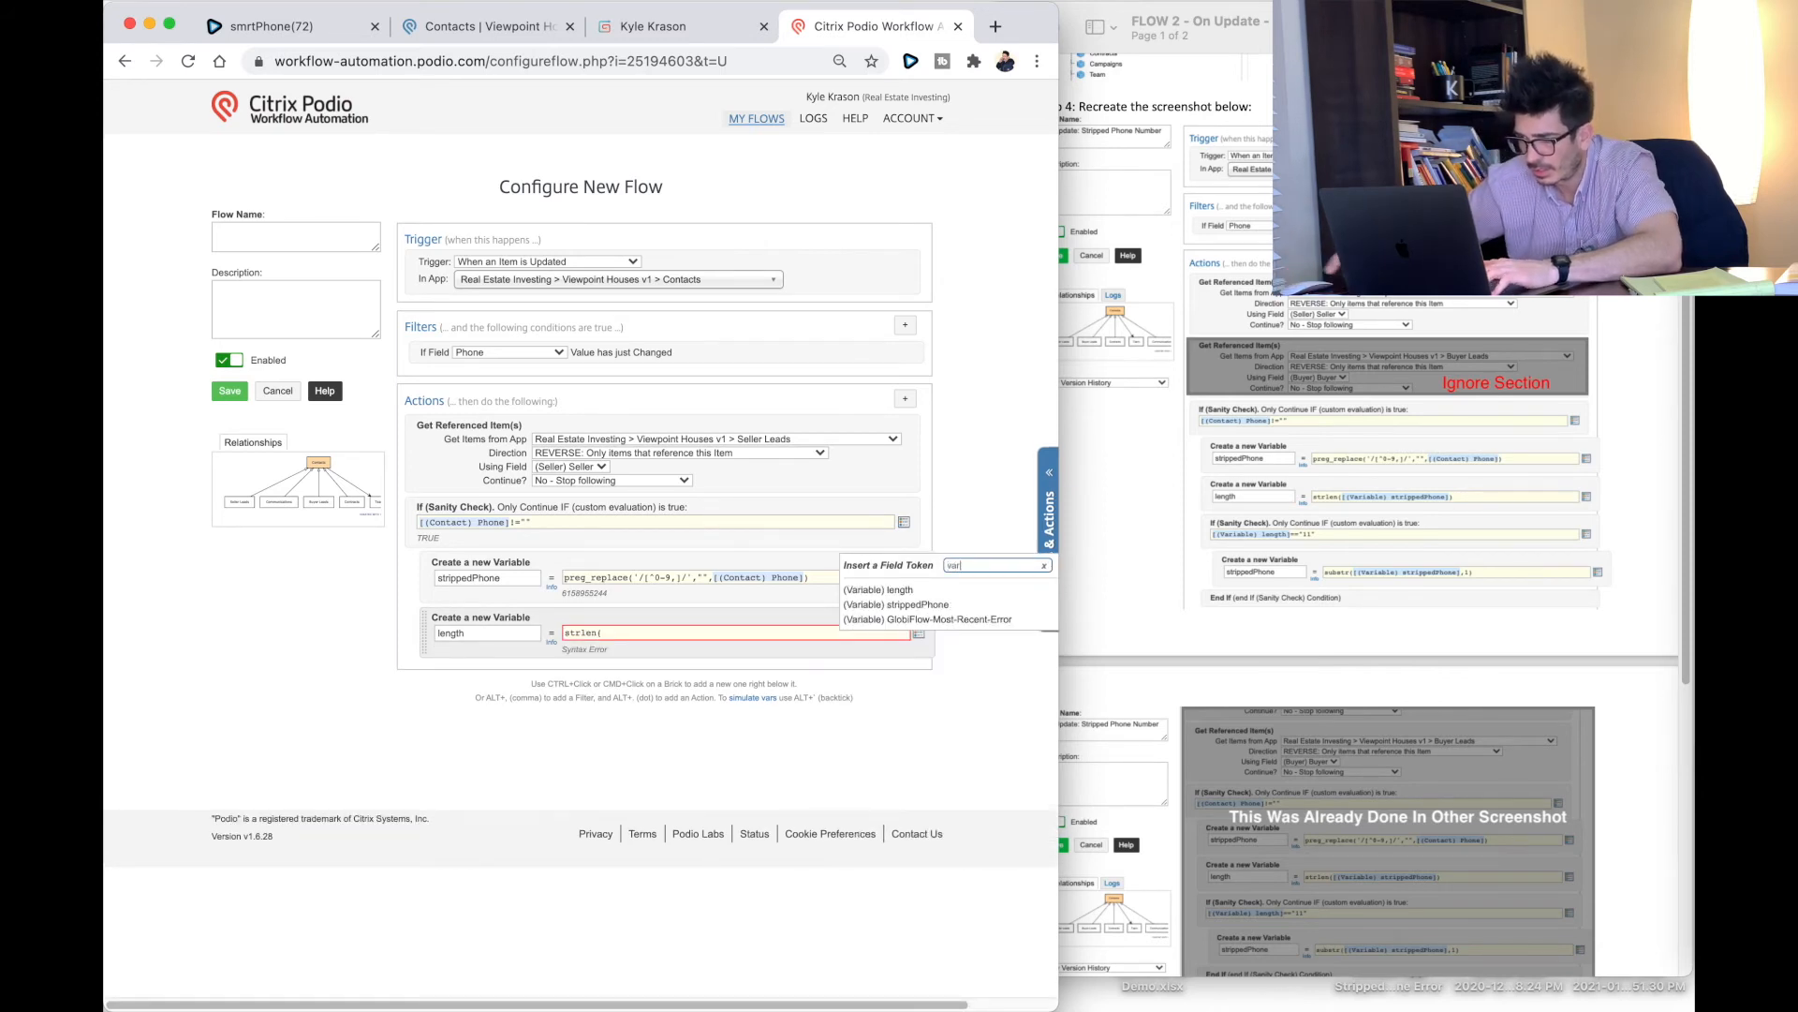
{"action": "left_click", "coordinate": [934, 605]}
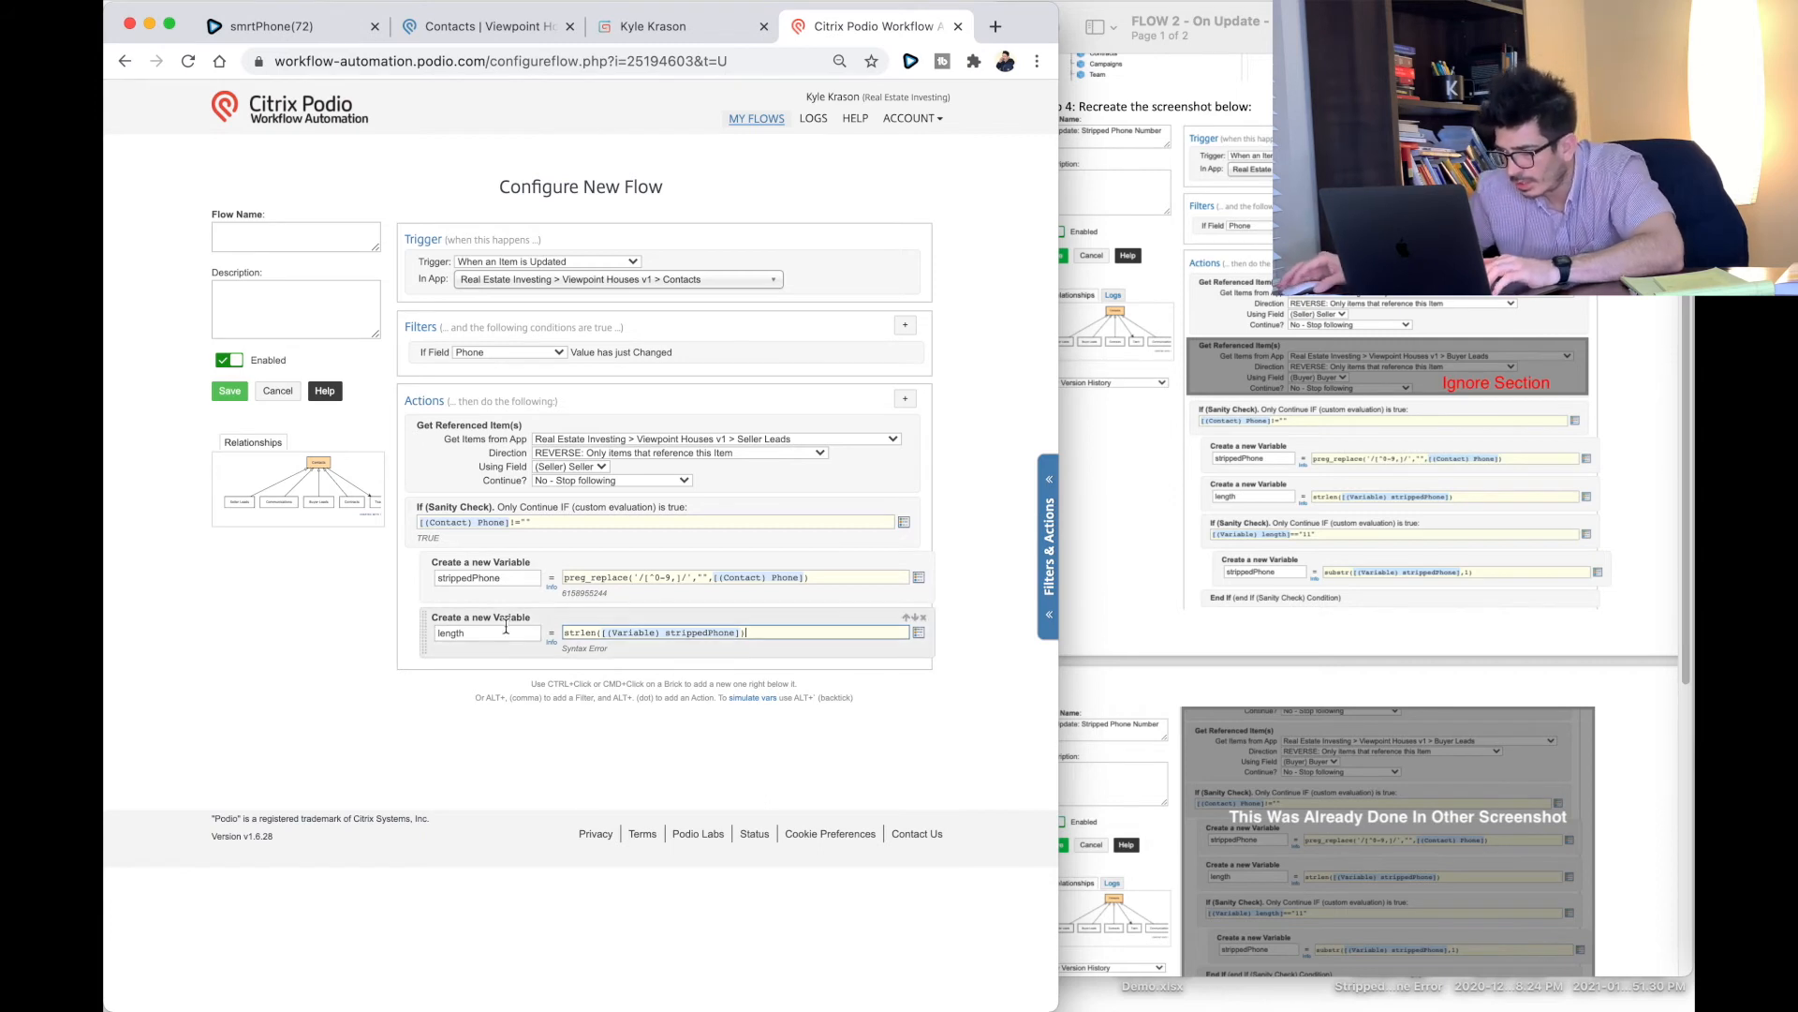
{"action": "left_click", "coordinate": [906, 399]}
{"action": "type", "text": "sanit"}
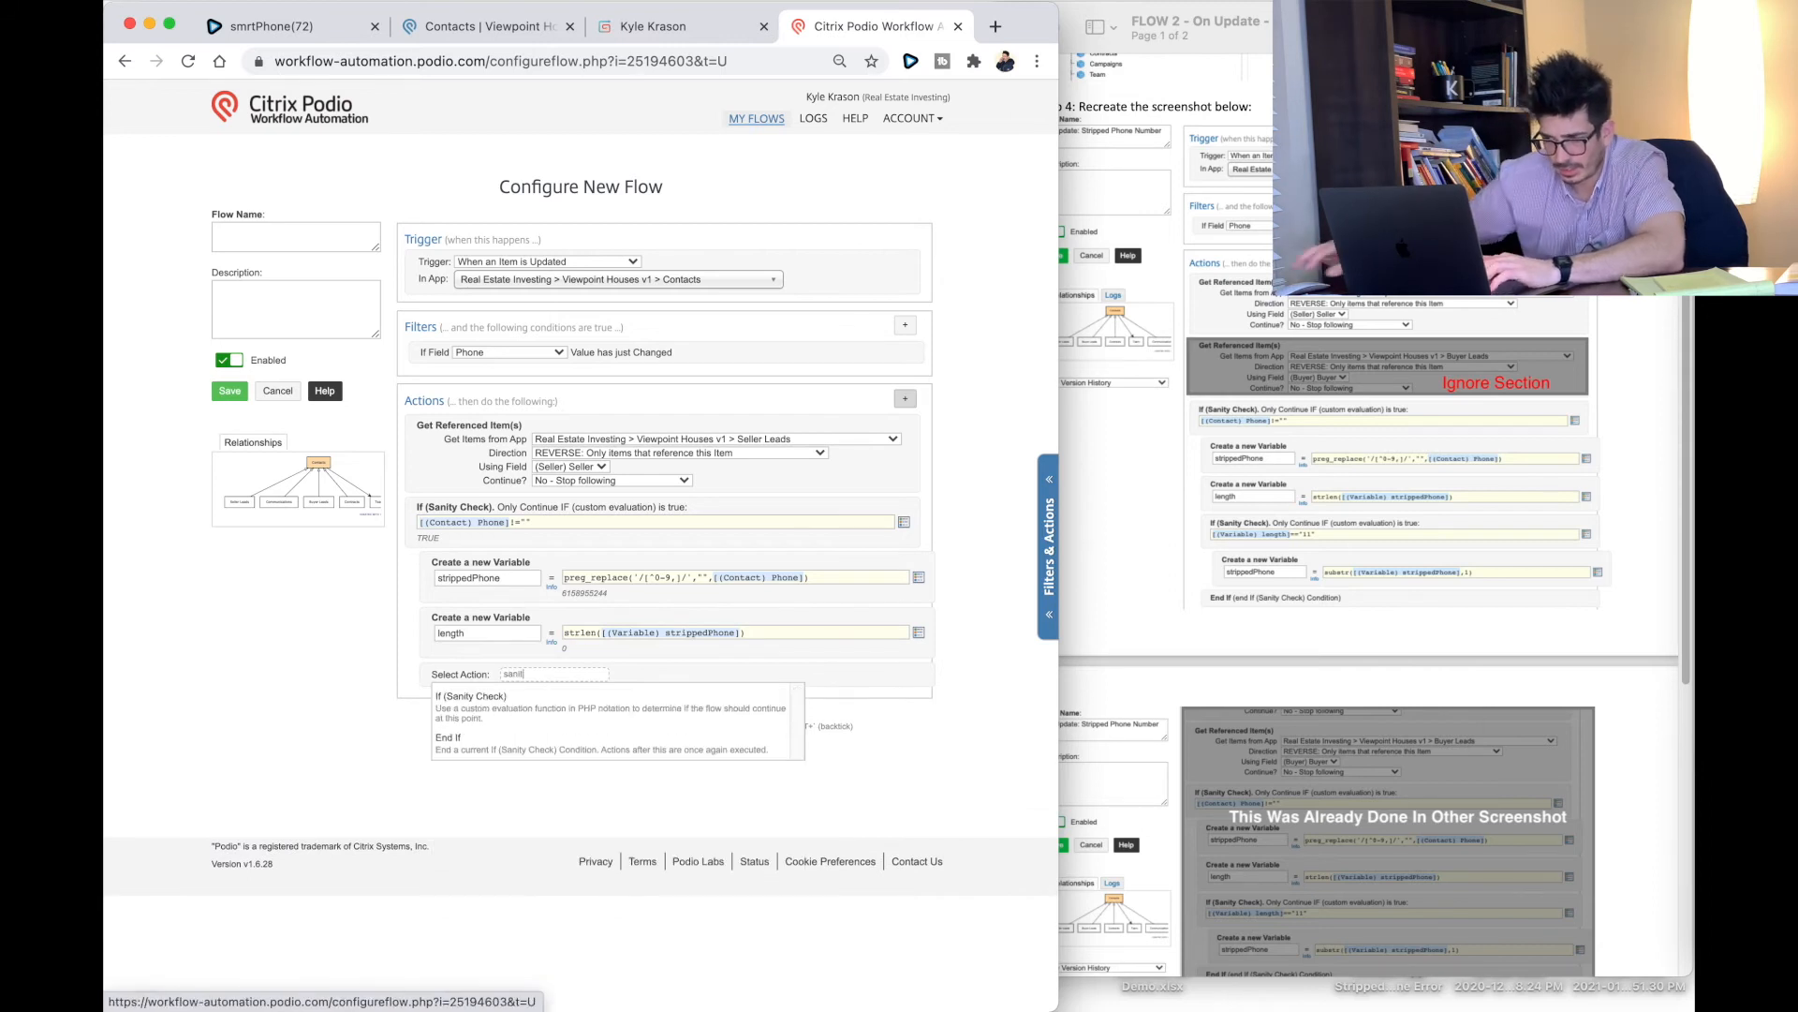
Step: Add a sanity check testing [(Variable) length]=="11"
{"action": "left_click", "coordinate": [617, 702]}
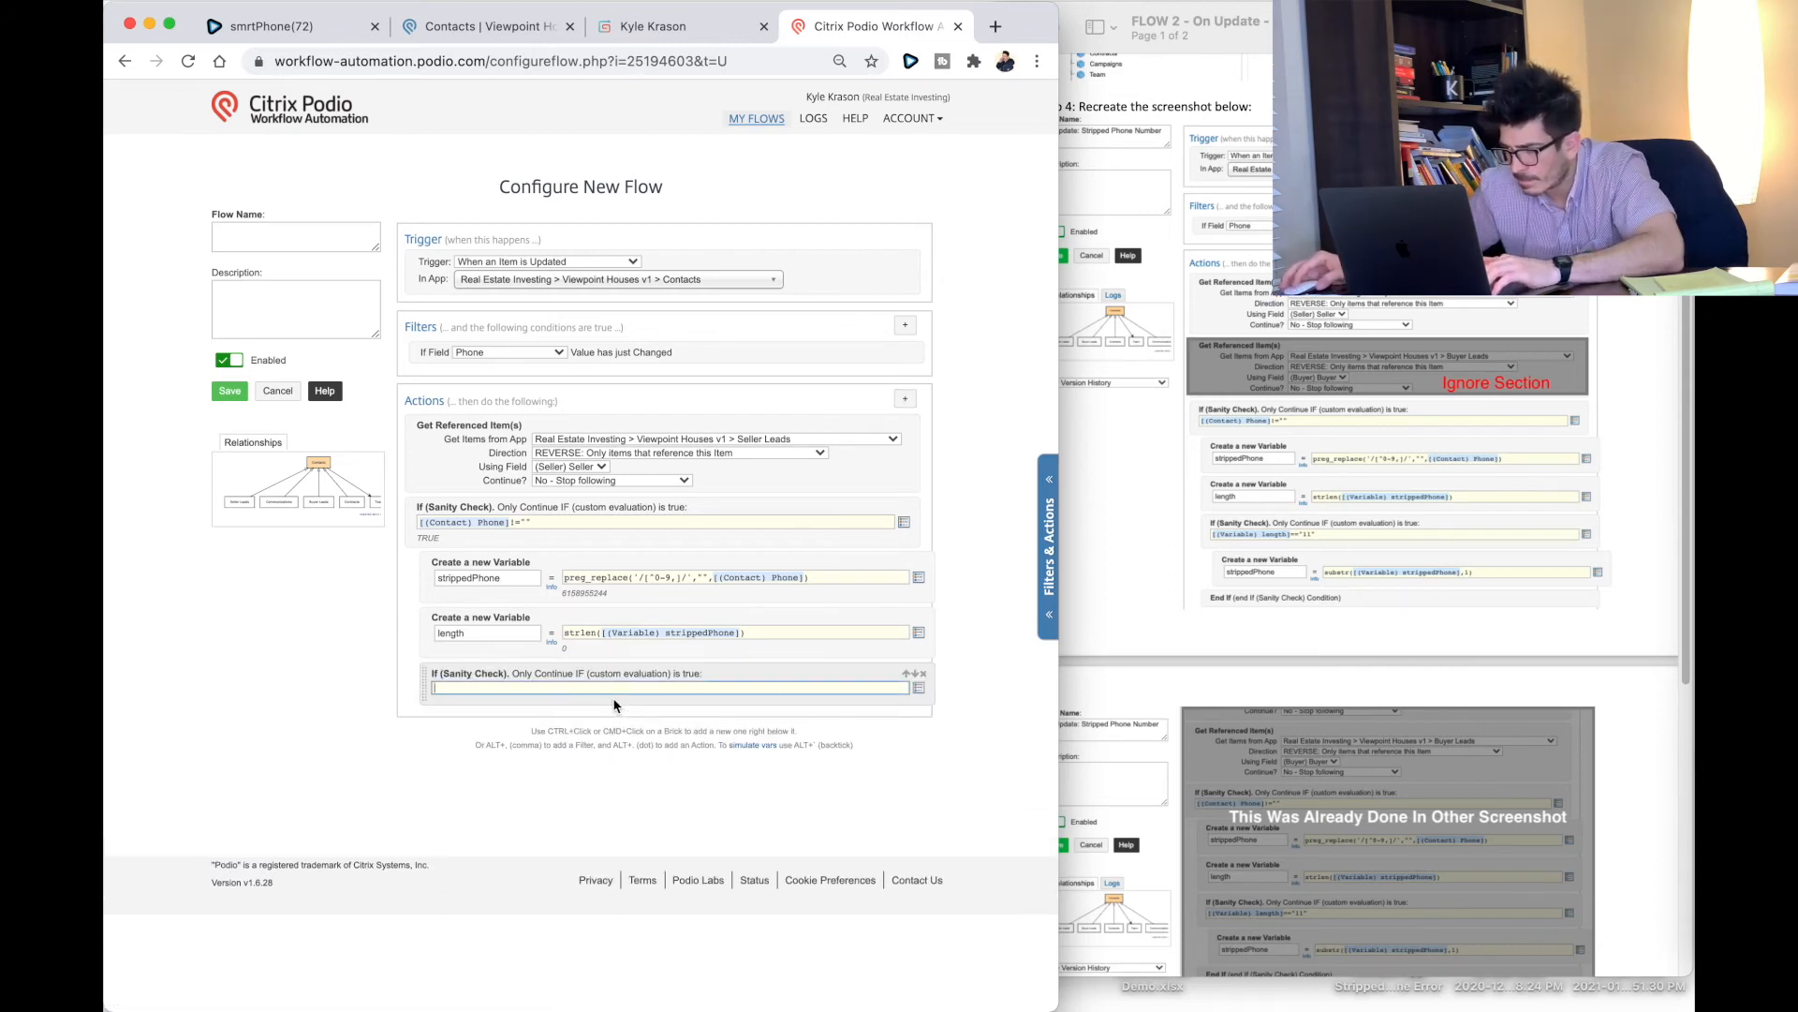
{"action": "left_click", "coordinate": [922, 690]}
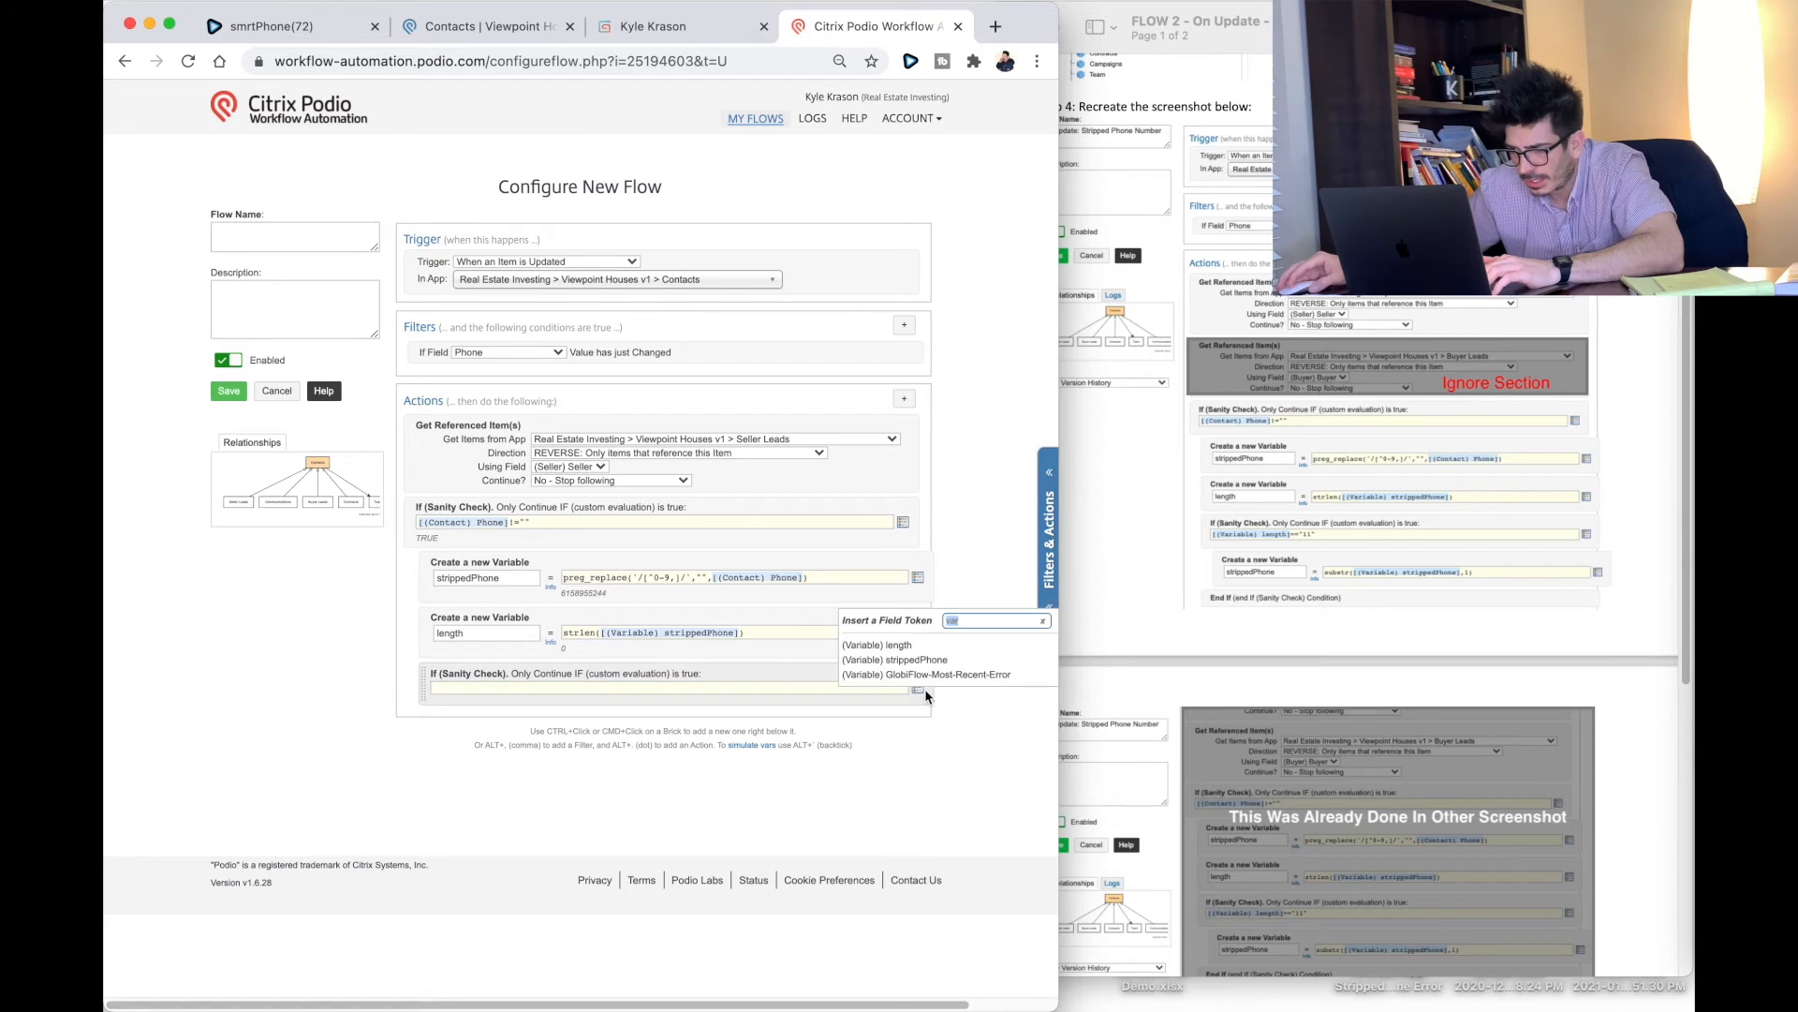
{"action": "left_click", "coordinate": [905, 646]}
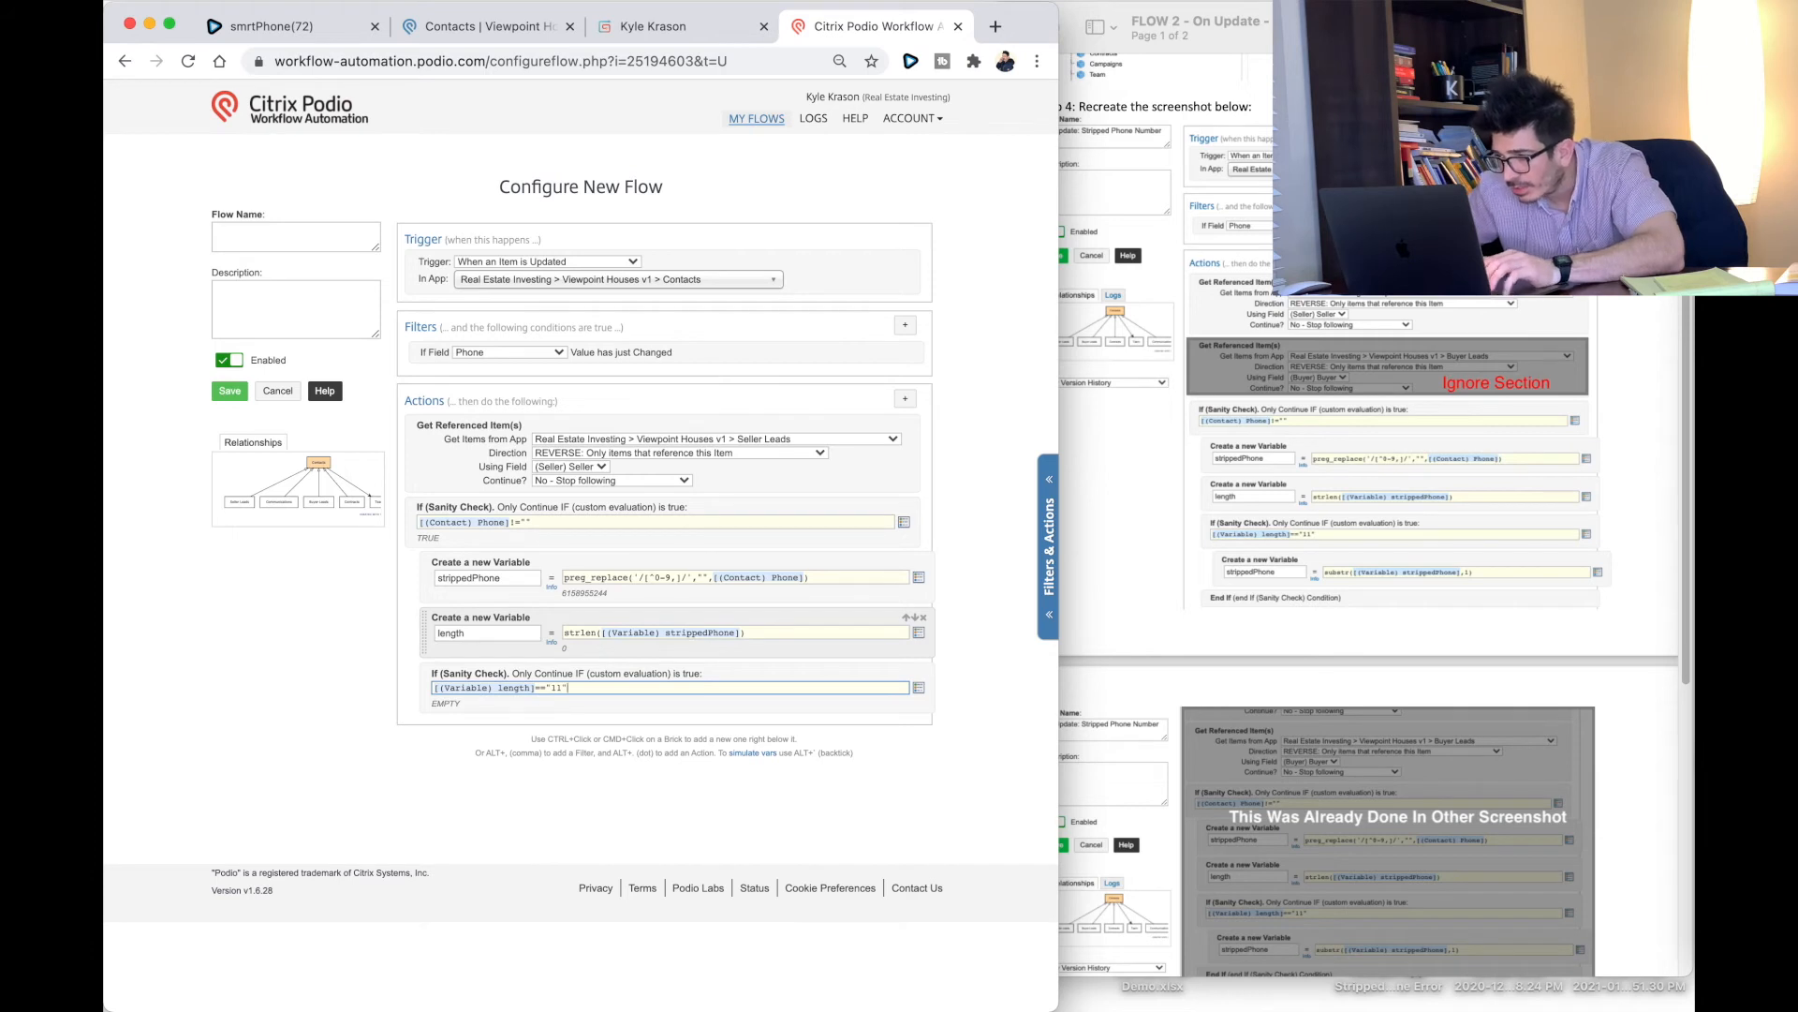
Step: Redefine variable strippedPhone as substr([(Variable) strippedPhone],1)
{"action": "left_click", "coordinate": [908, 400]}
{"action": "type", "text": "var"}
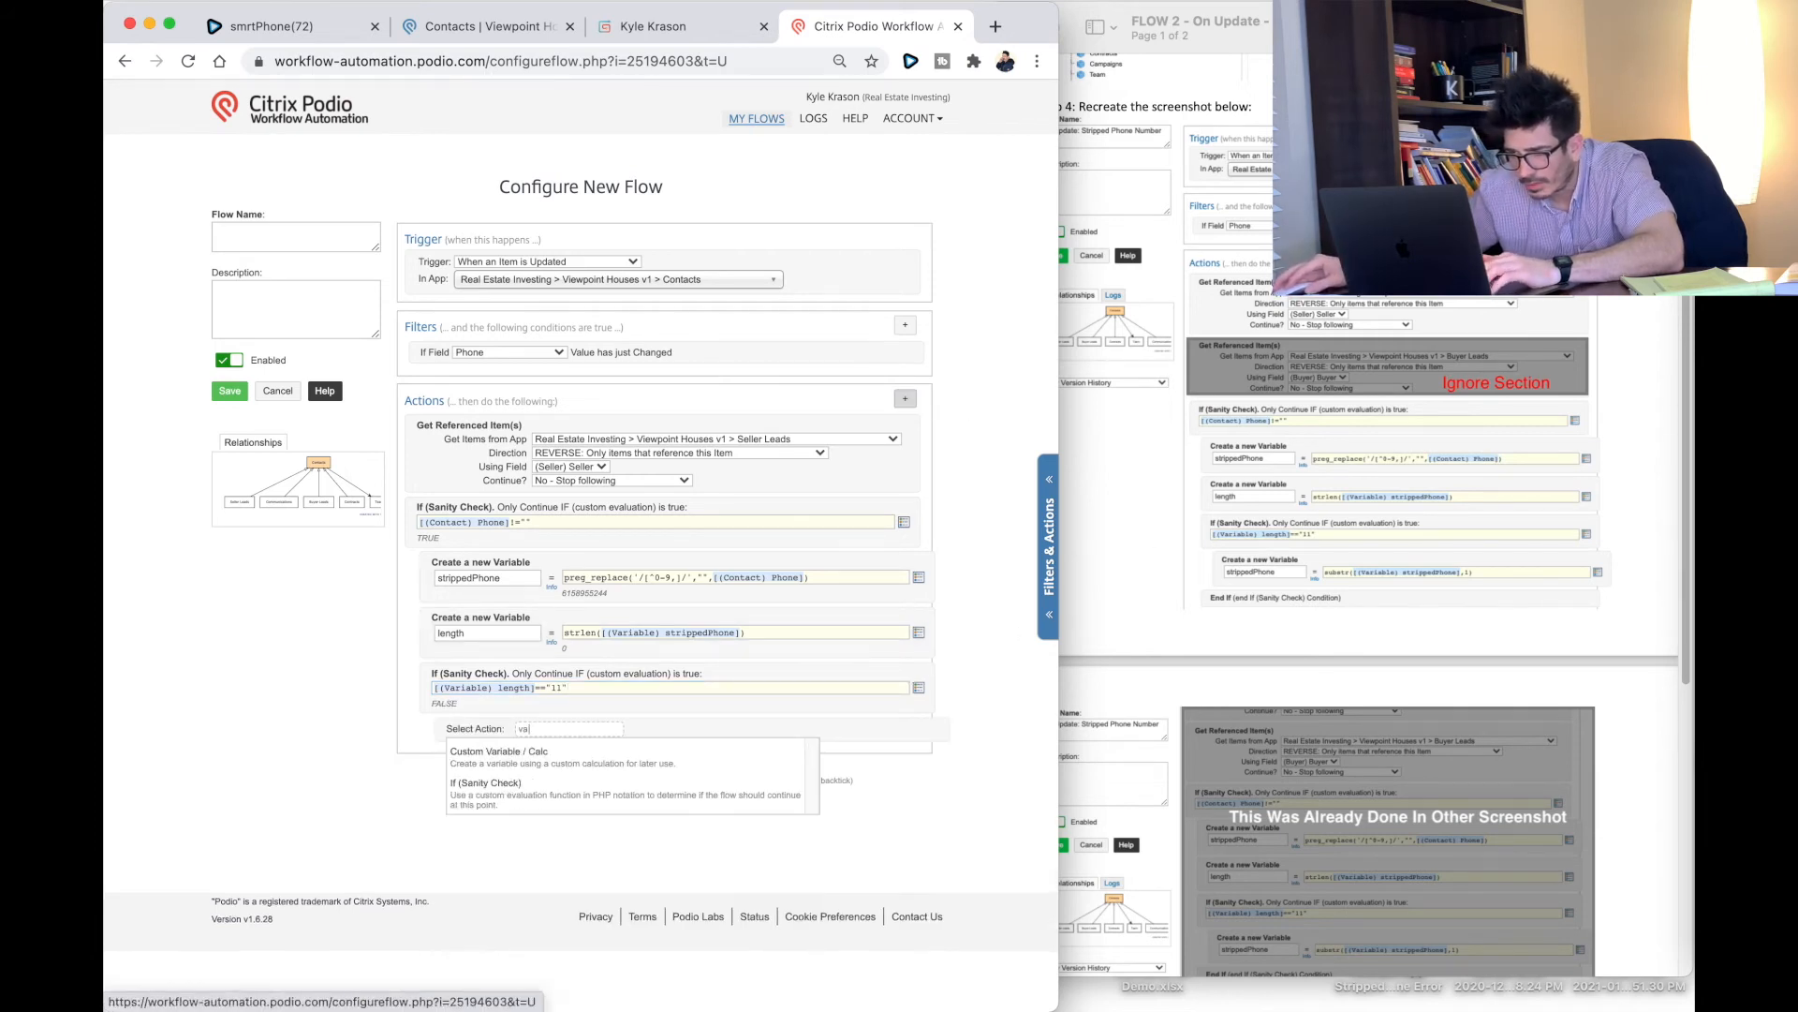
{"action": "left_click", "coordinate": [515, 755]}
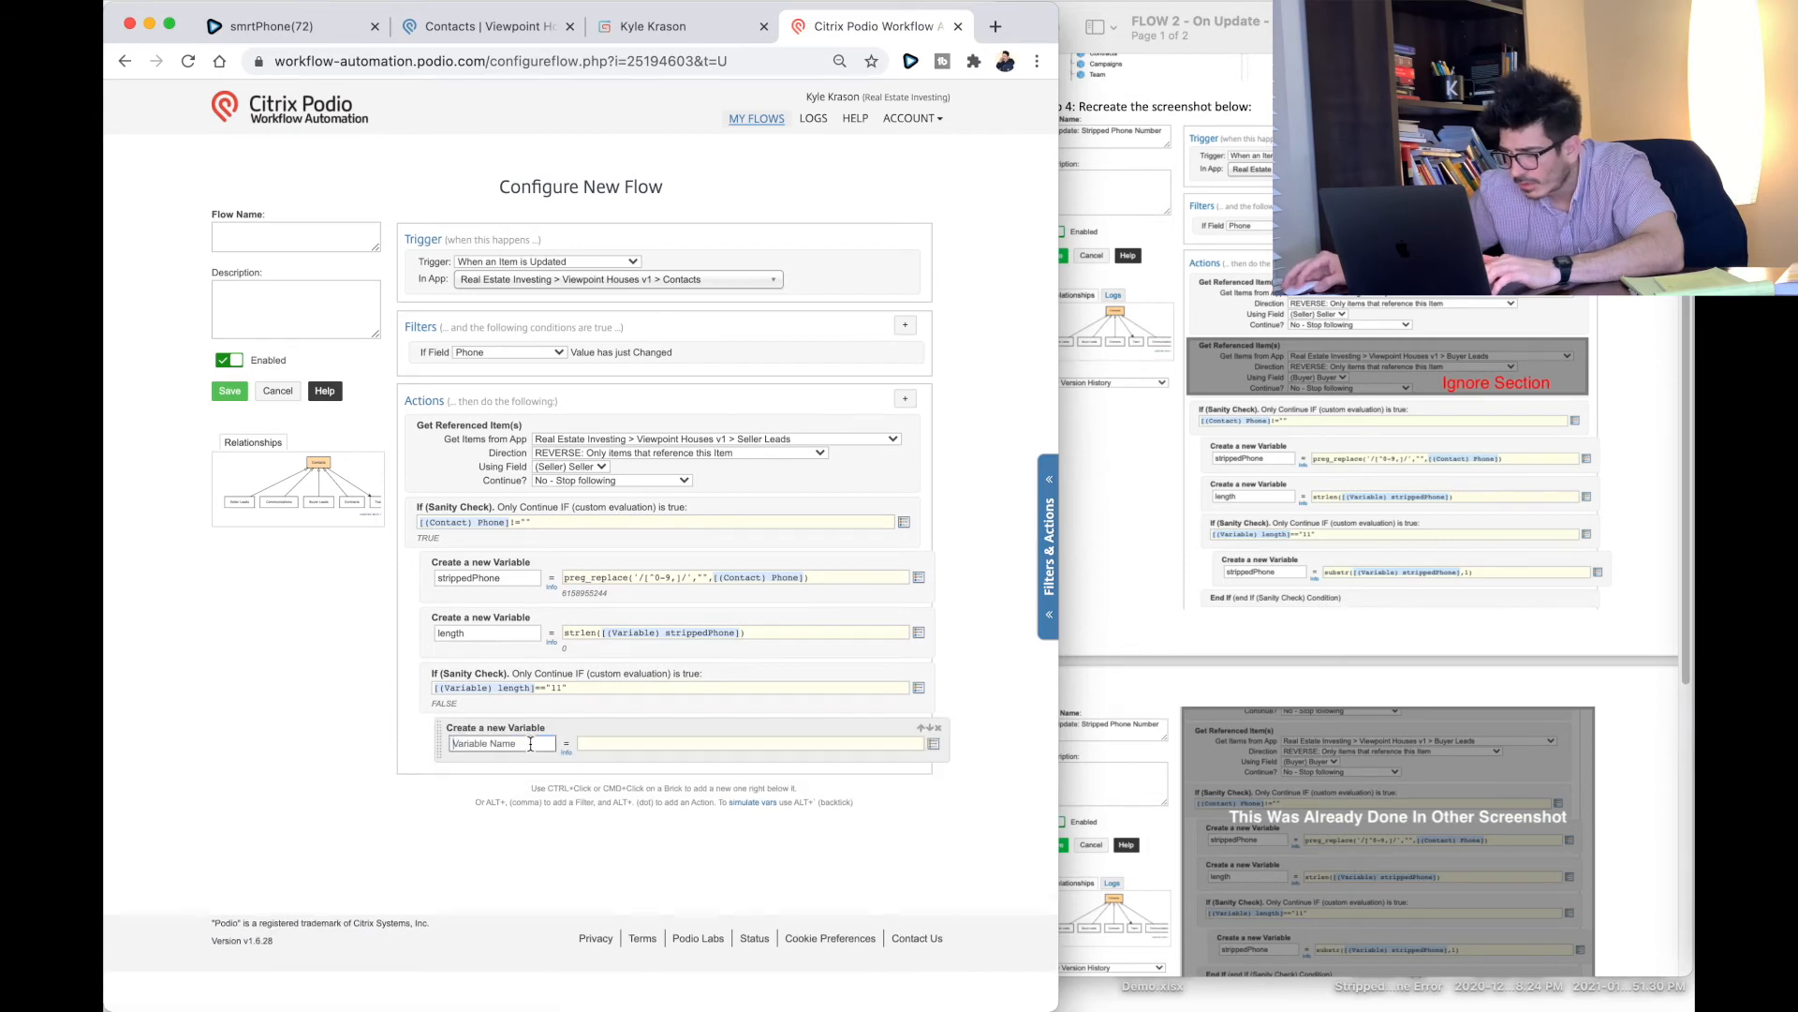
{"action": "left_click", "coordinate": [530, 744]}
{"action": "left_click", "coordinate": [492, 770]}
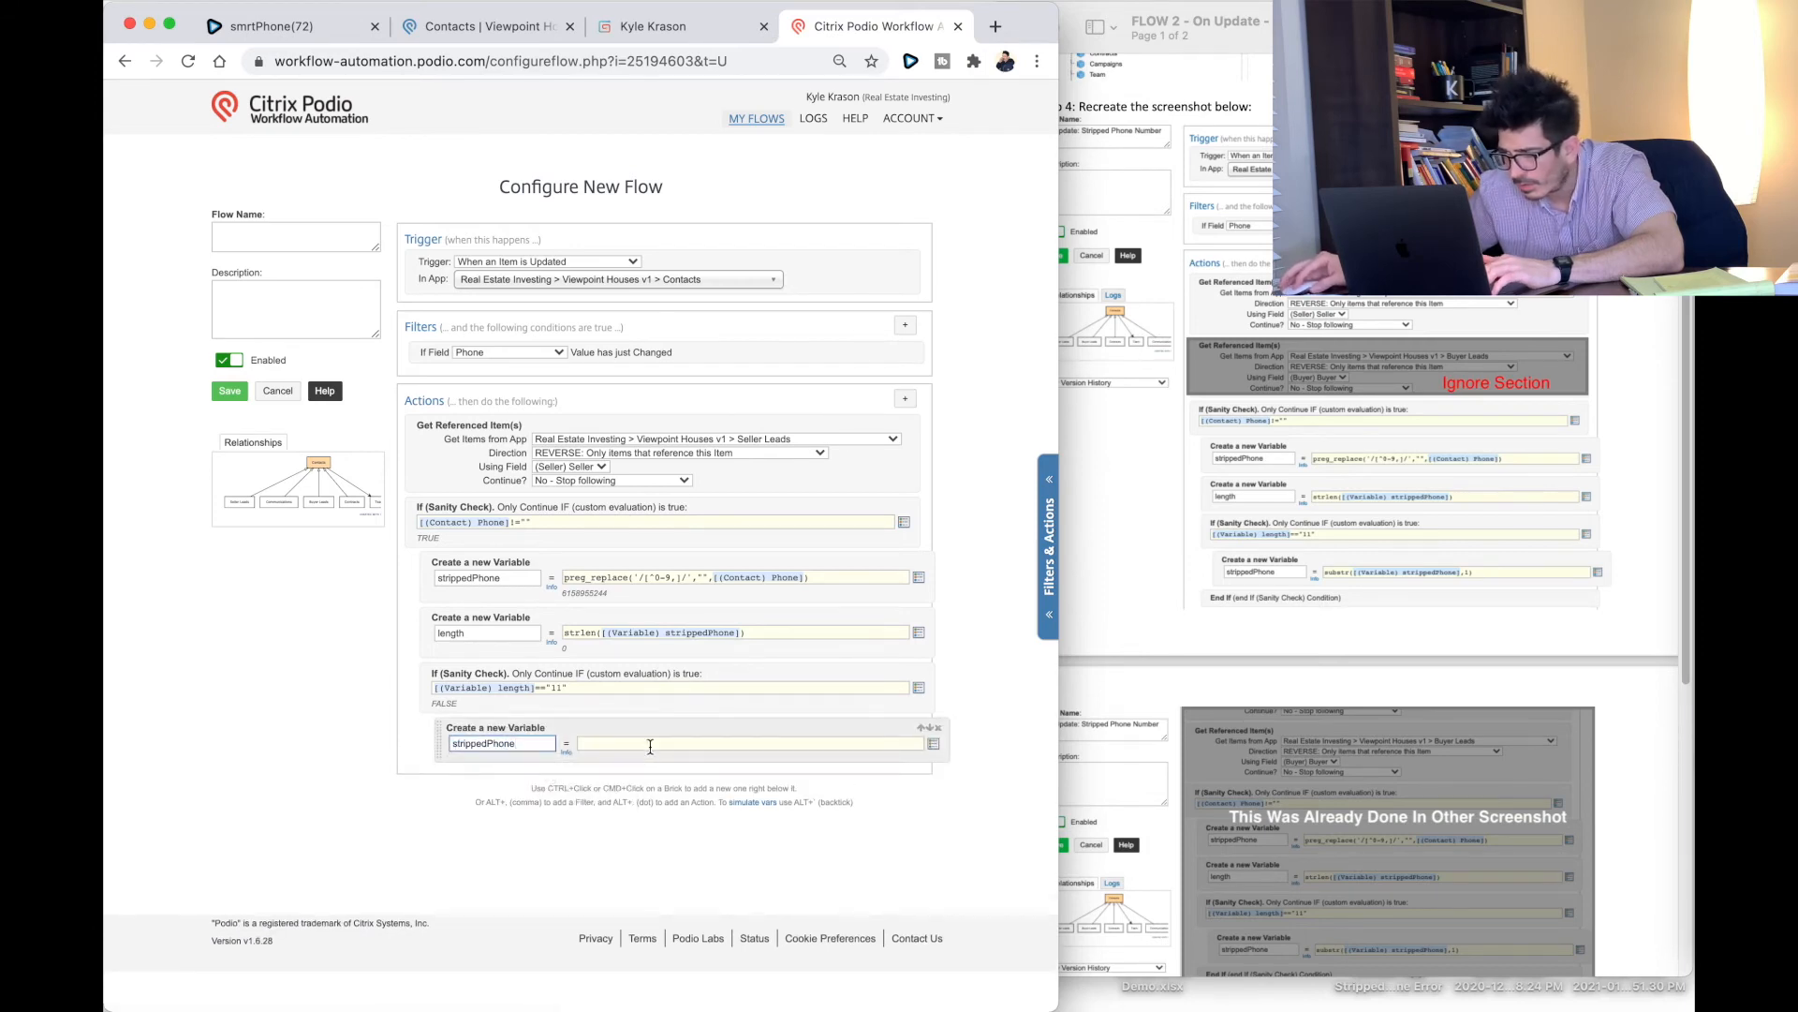
{"action": "left_click", "coordinate": [650, 744]}
{"action": "type", "text": "substr("}
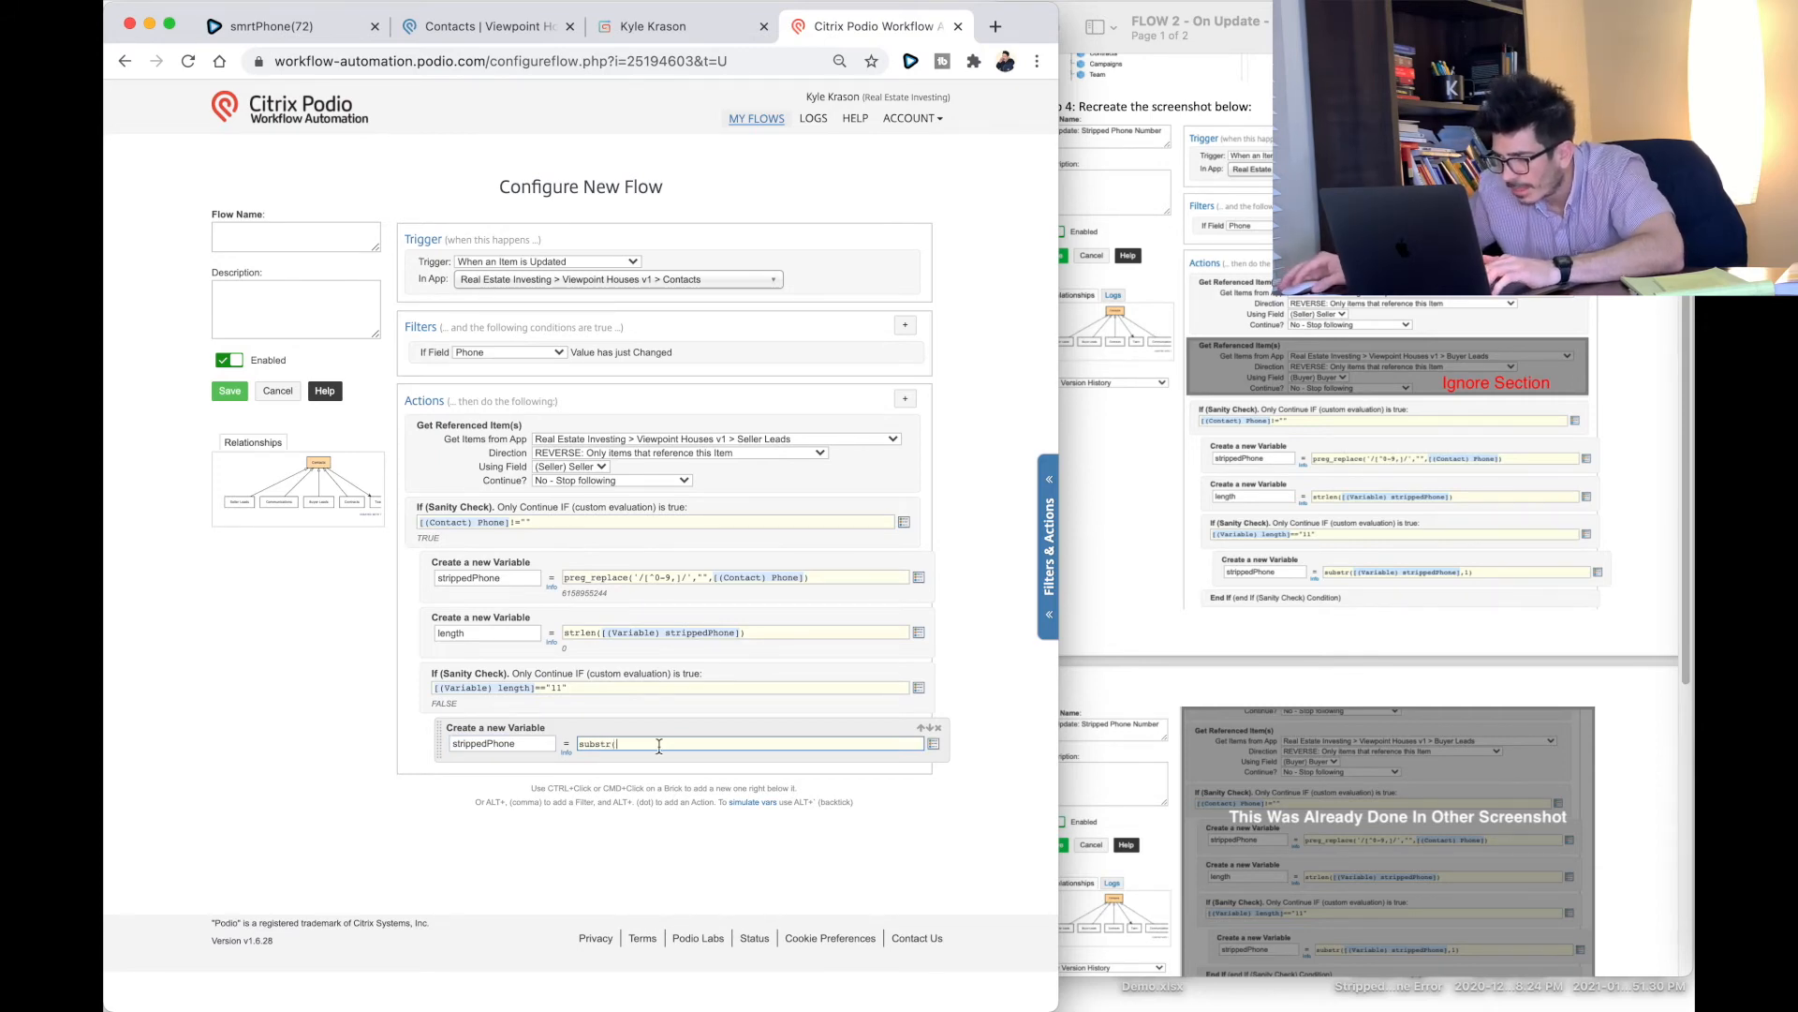
{"action": "left_click", "coordinate": [935, 748]}
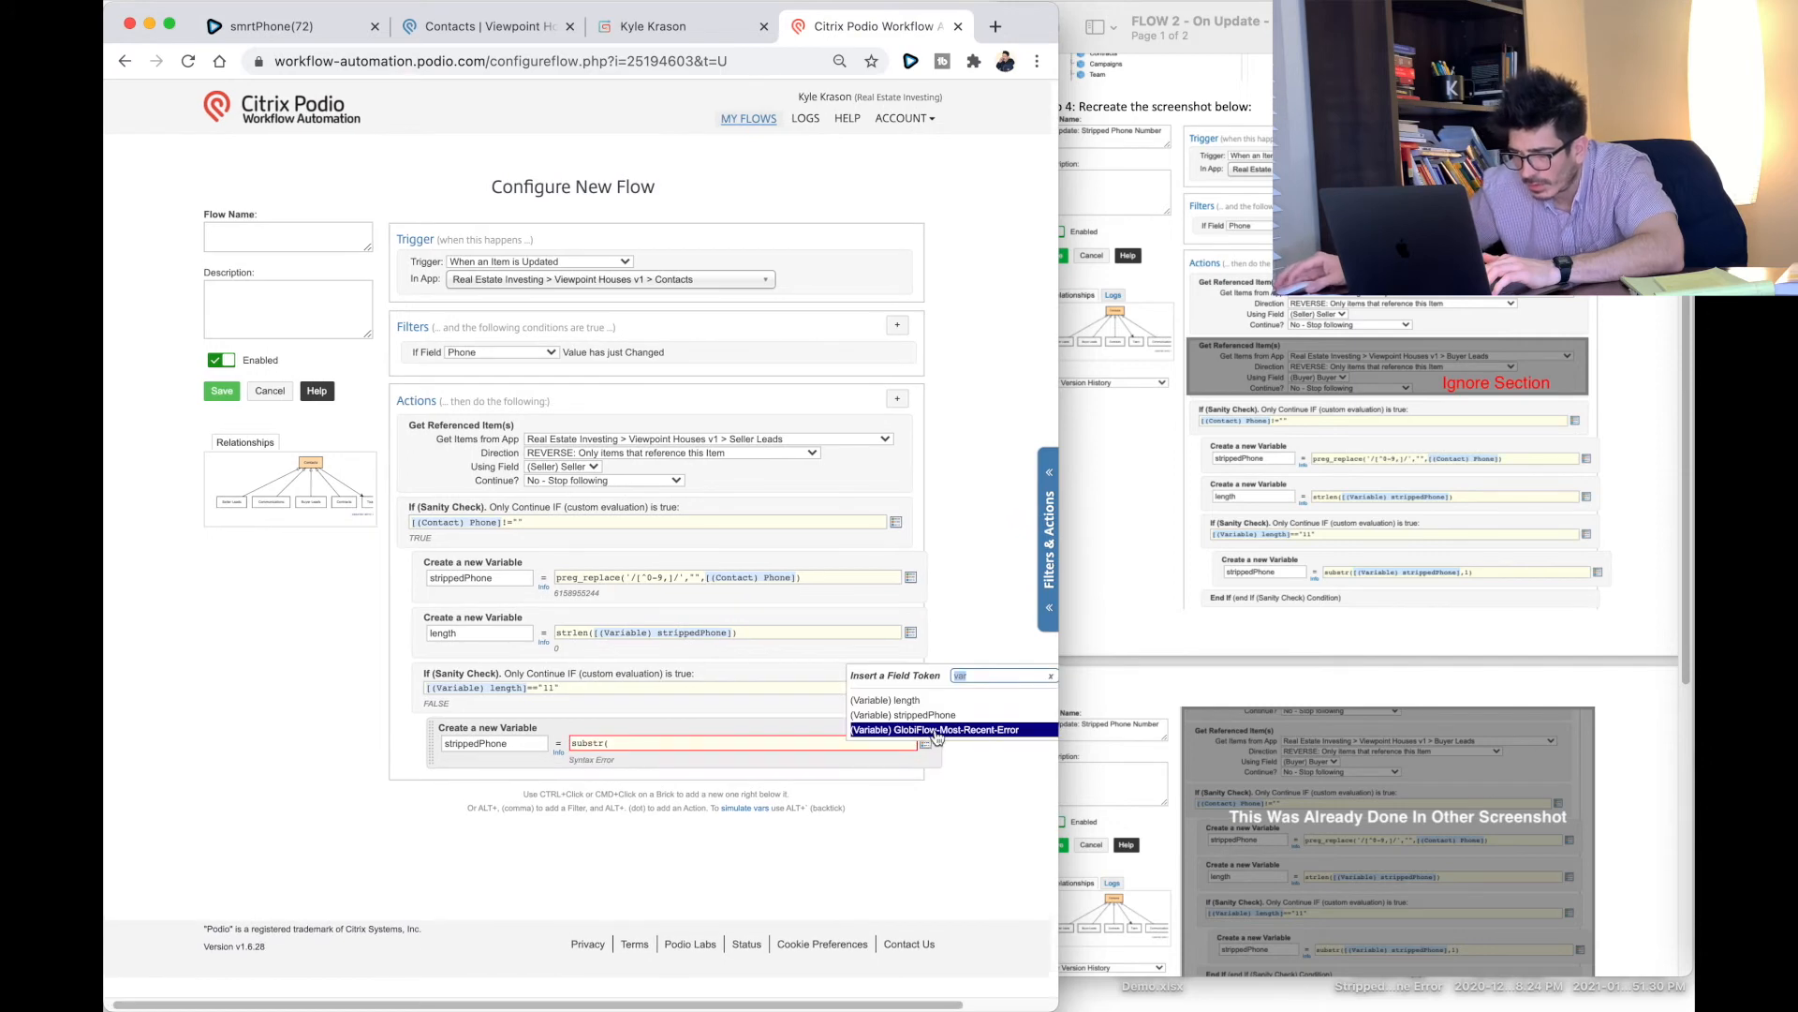
{"action": "left_click", "coordinate": [936, 722]}
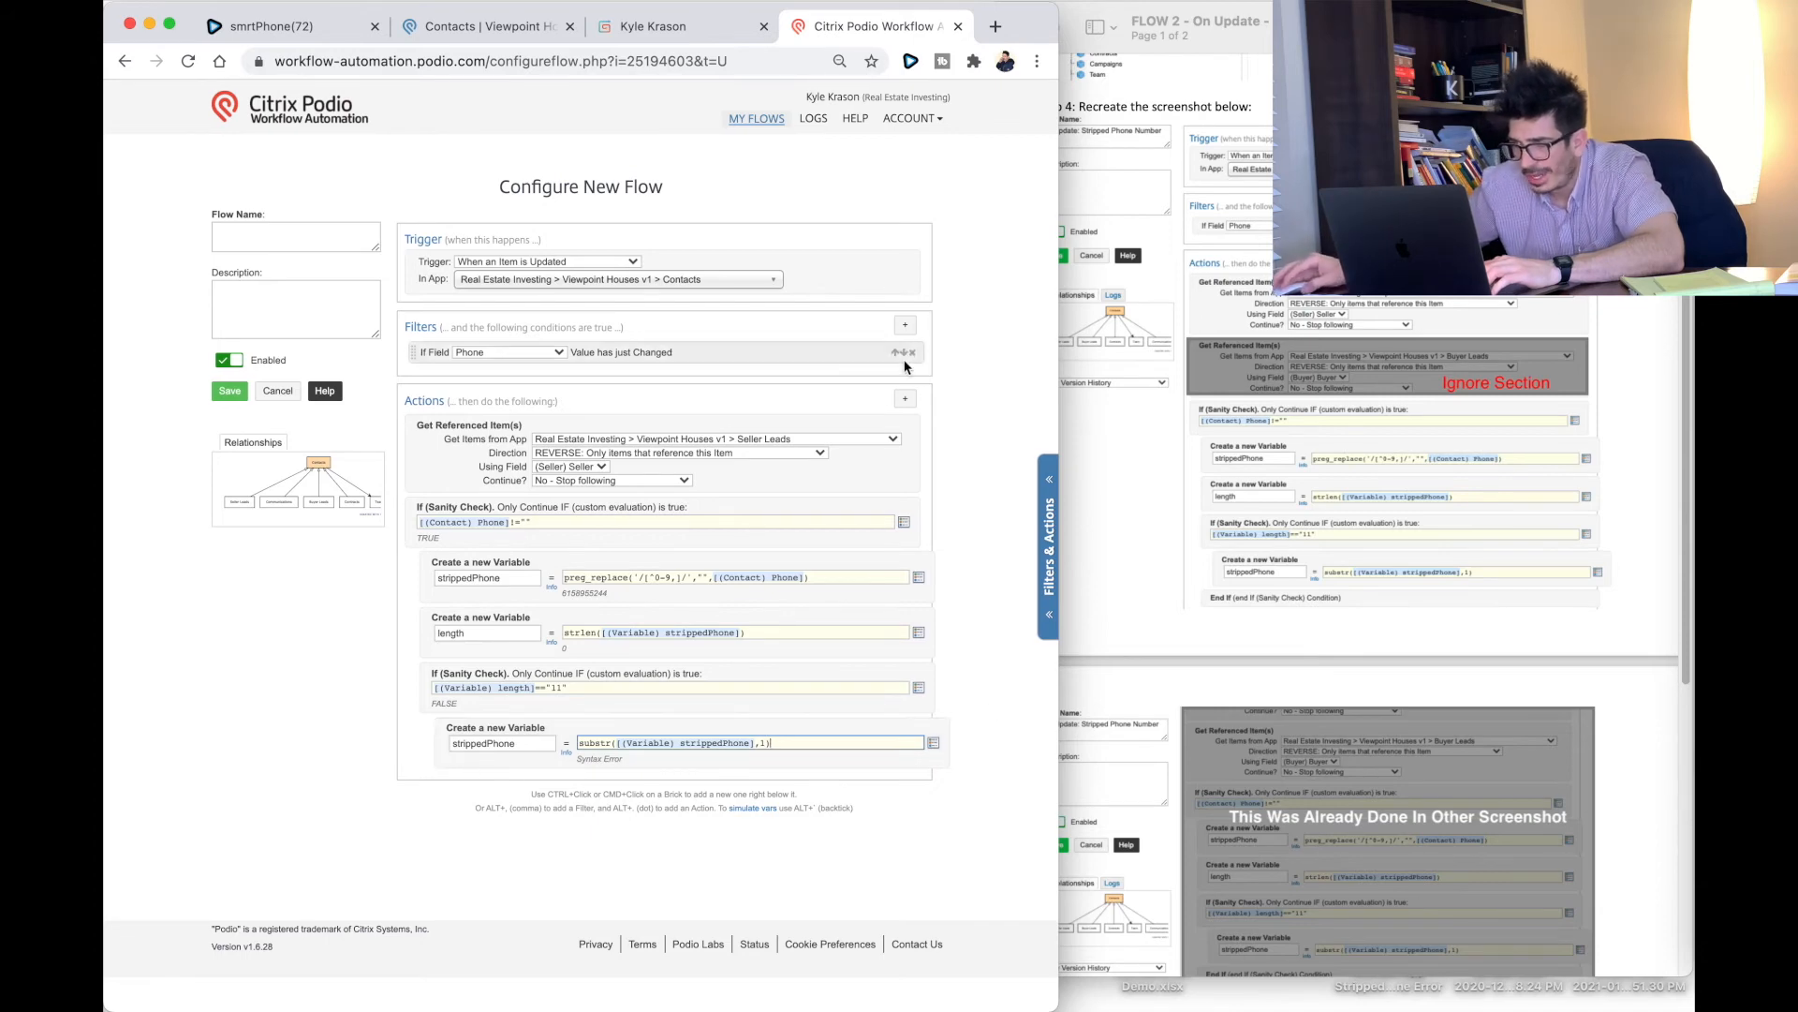
Step: Close the length check with an End If
{"action": "left_click", "coordinate": [906, 402]}
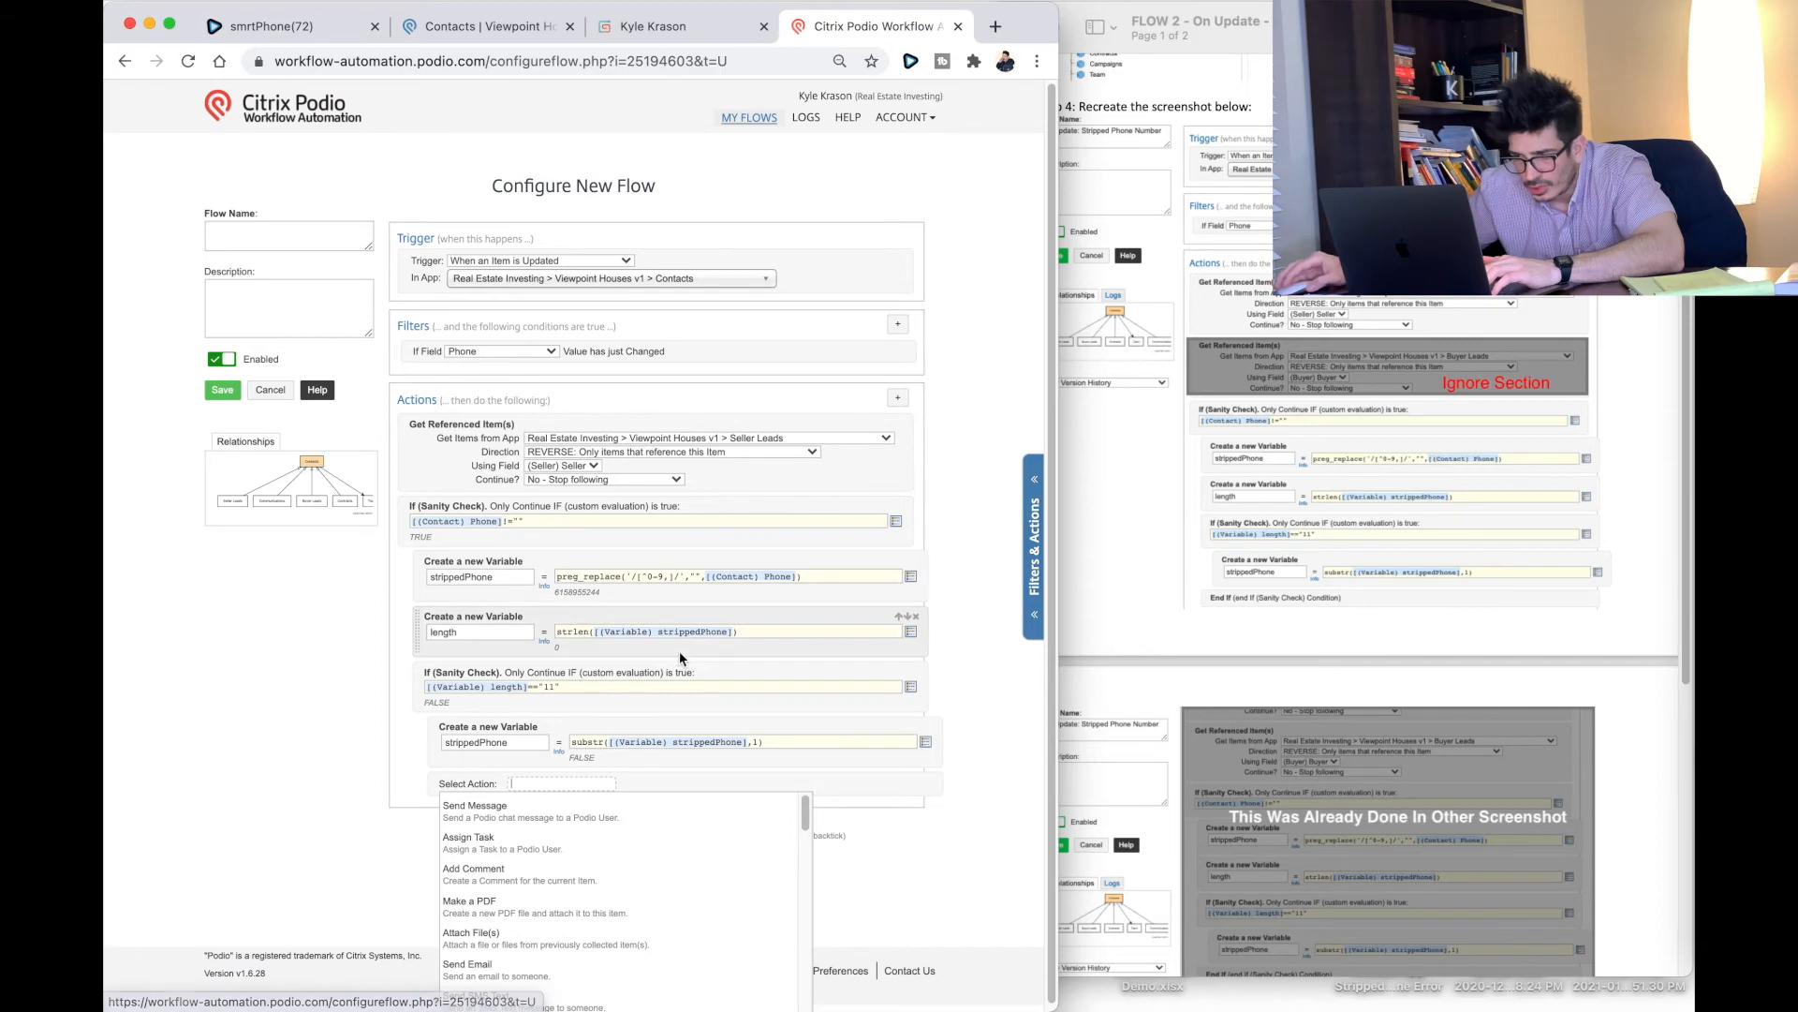
{"action": "type", "text": "end"}
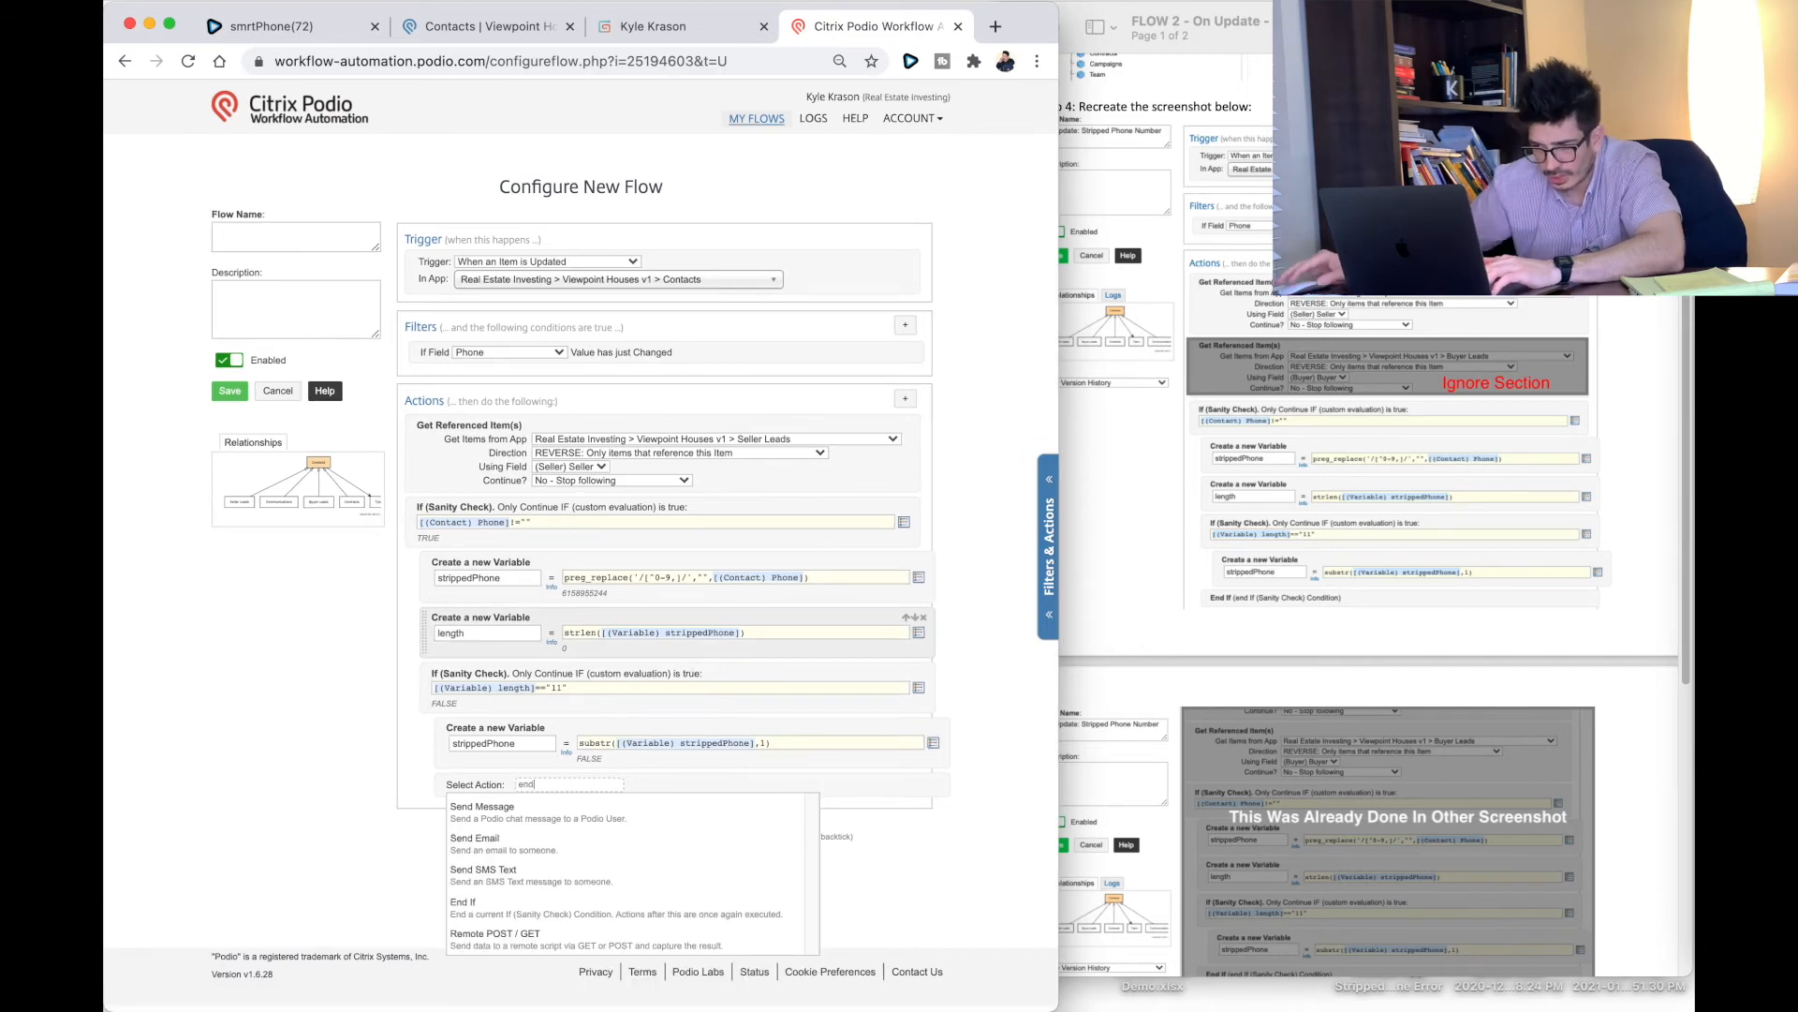
{"action": "left_click", "coordinate": [782, 906]}
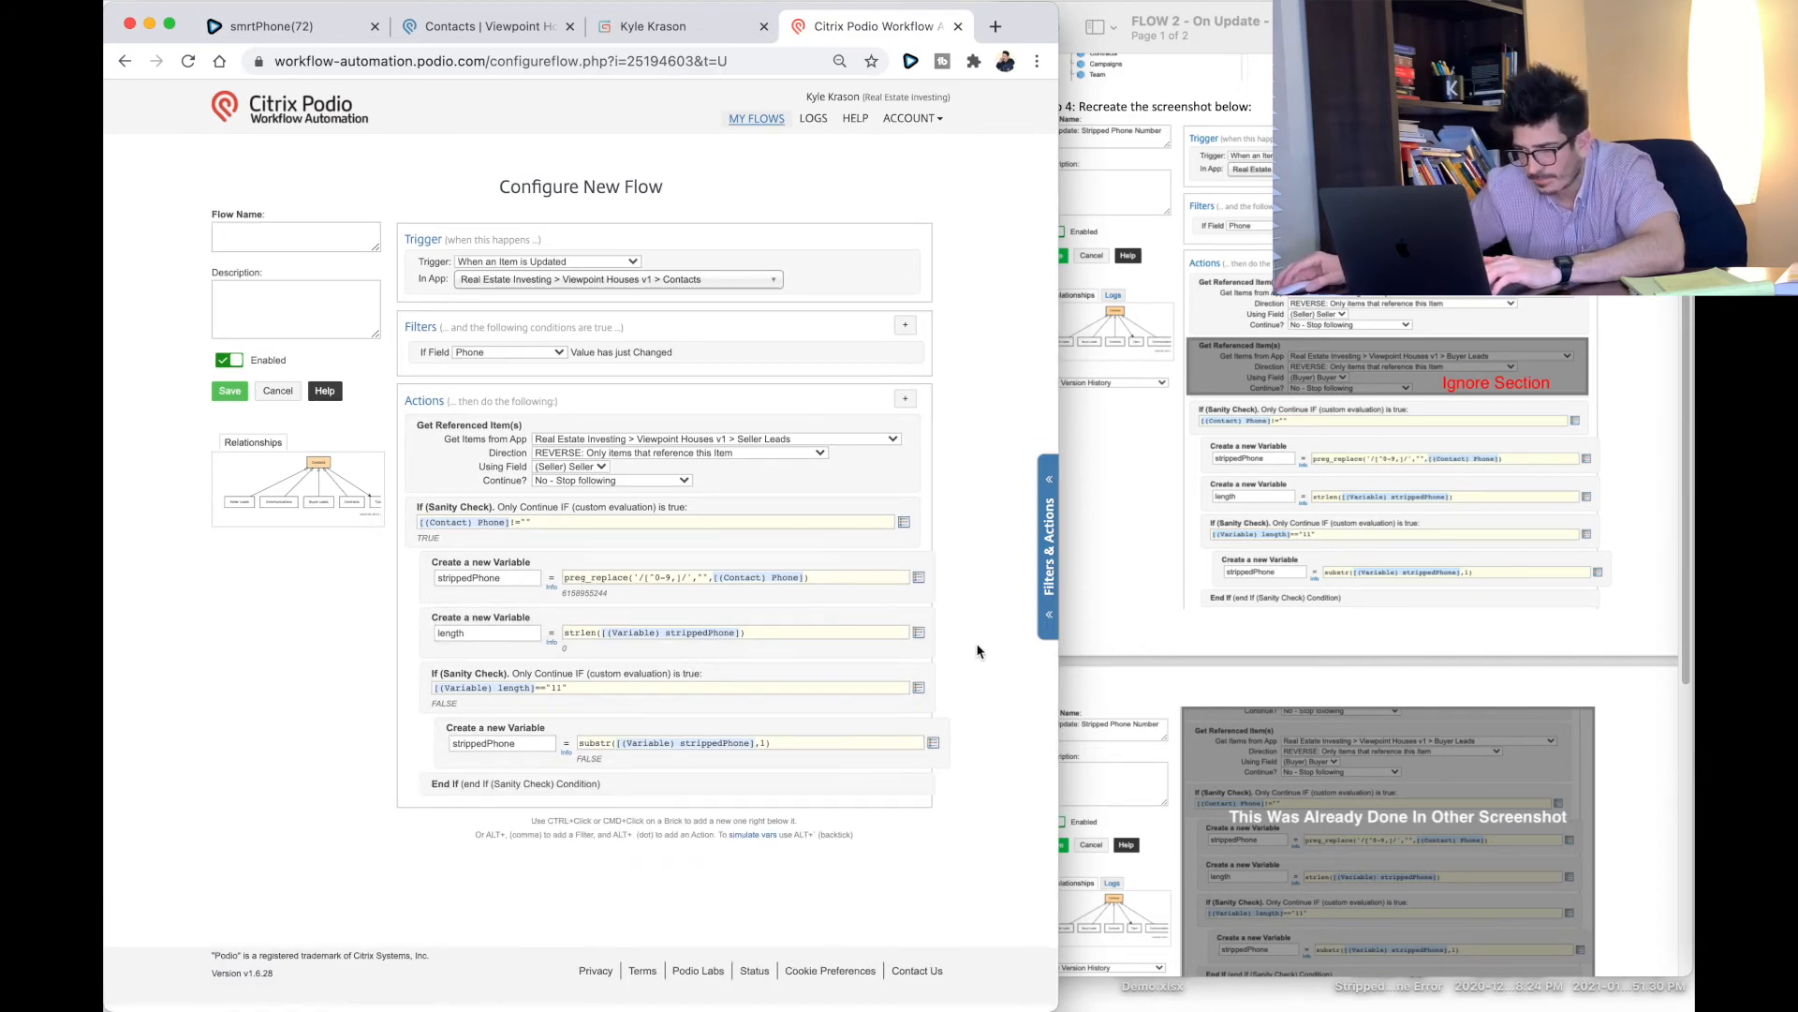
{"action": "scroll", "coordinate": [1318, 622], "scroll_direction": "down", "scroll_amount": 3}
{"action": "scroll", "coordinate": [1318, 623], "scroll_direction": "down", "scroll_amount": 7}
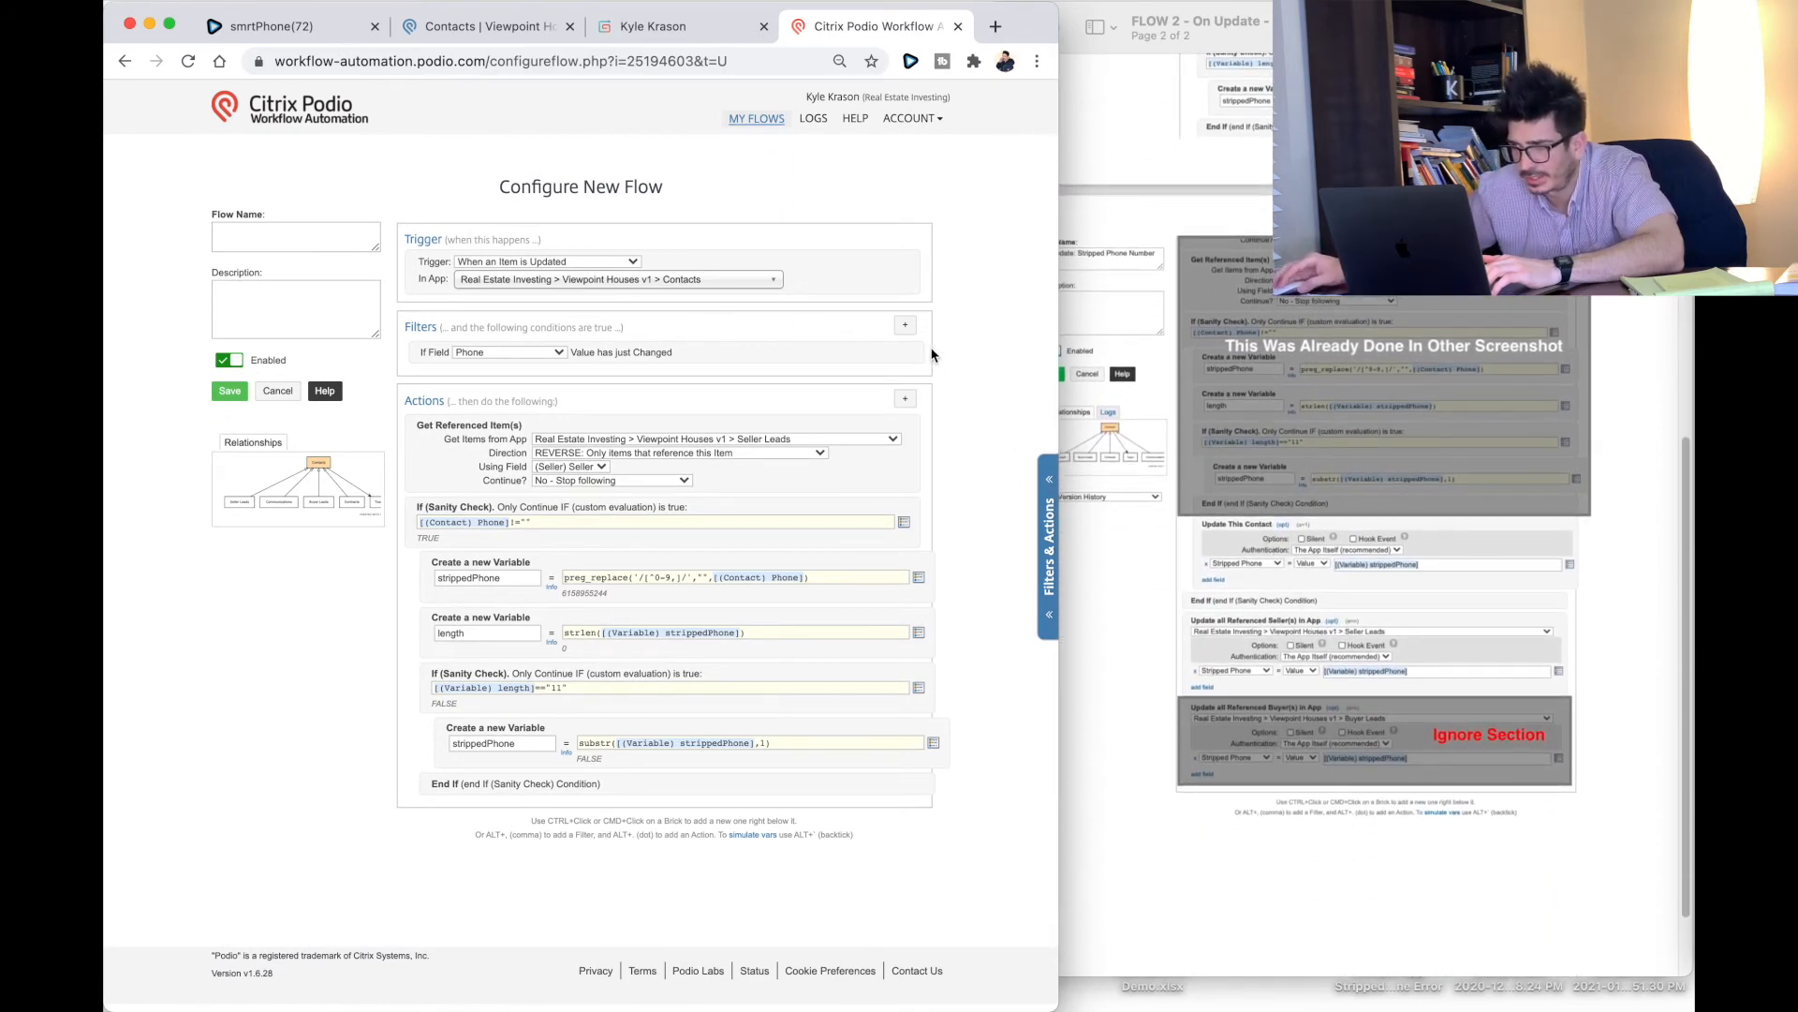
{"action": "left_click", "coordinate": [904, 399]}
Step: Add an Update This Contact action setting Stripped Phone to [(Variable) strippedPhone]
{"action": "type", "text": "update"}
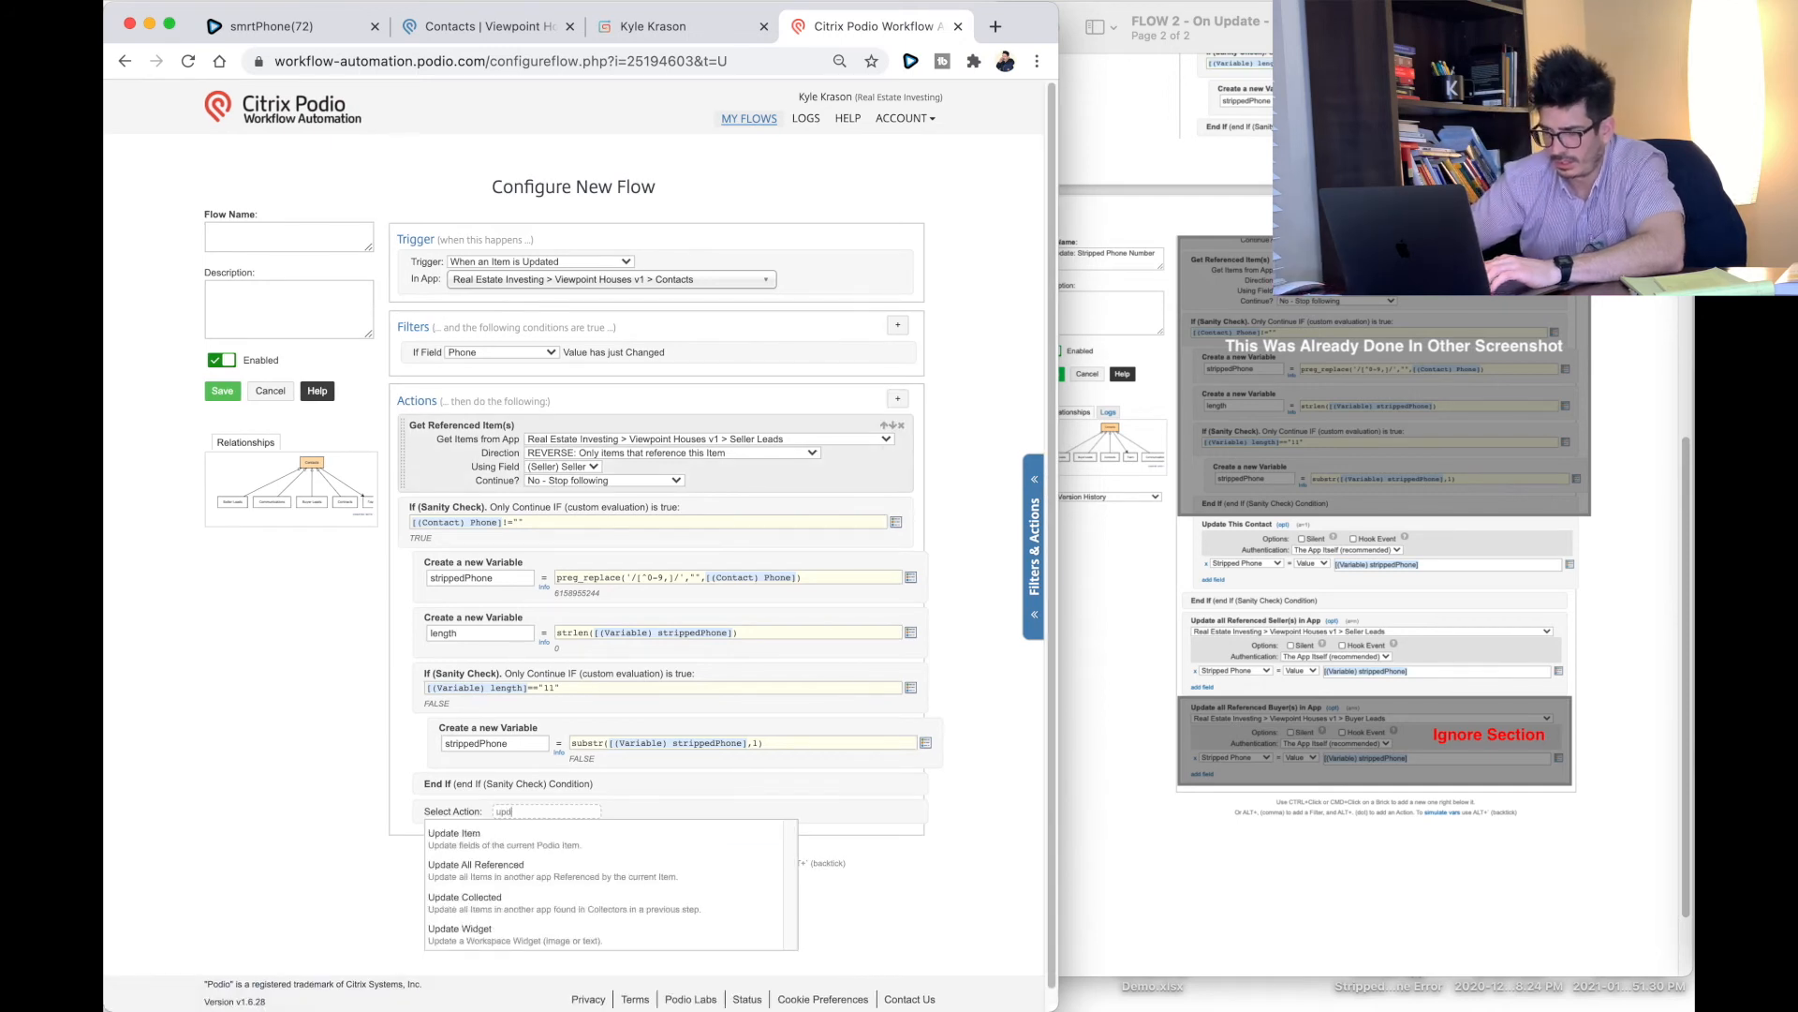
{"action": "left_click", "coordinate": [496, 841]}
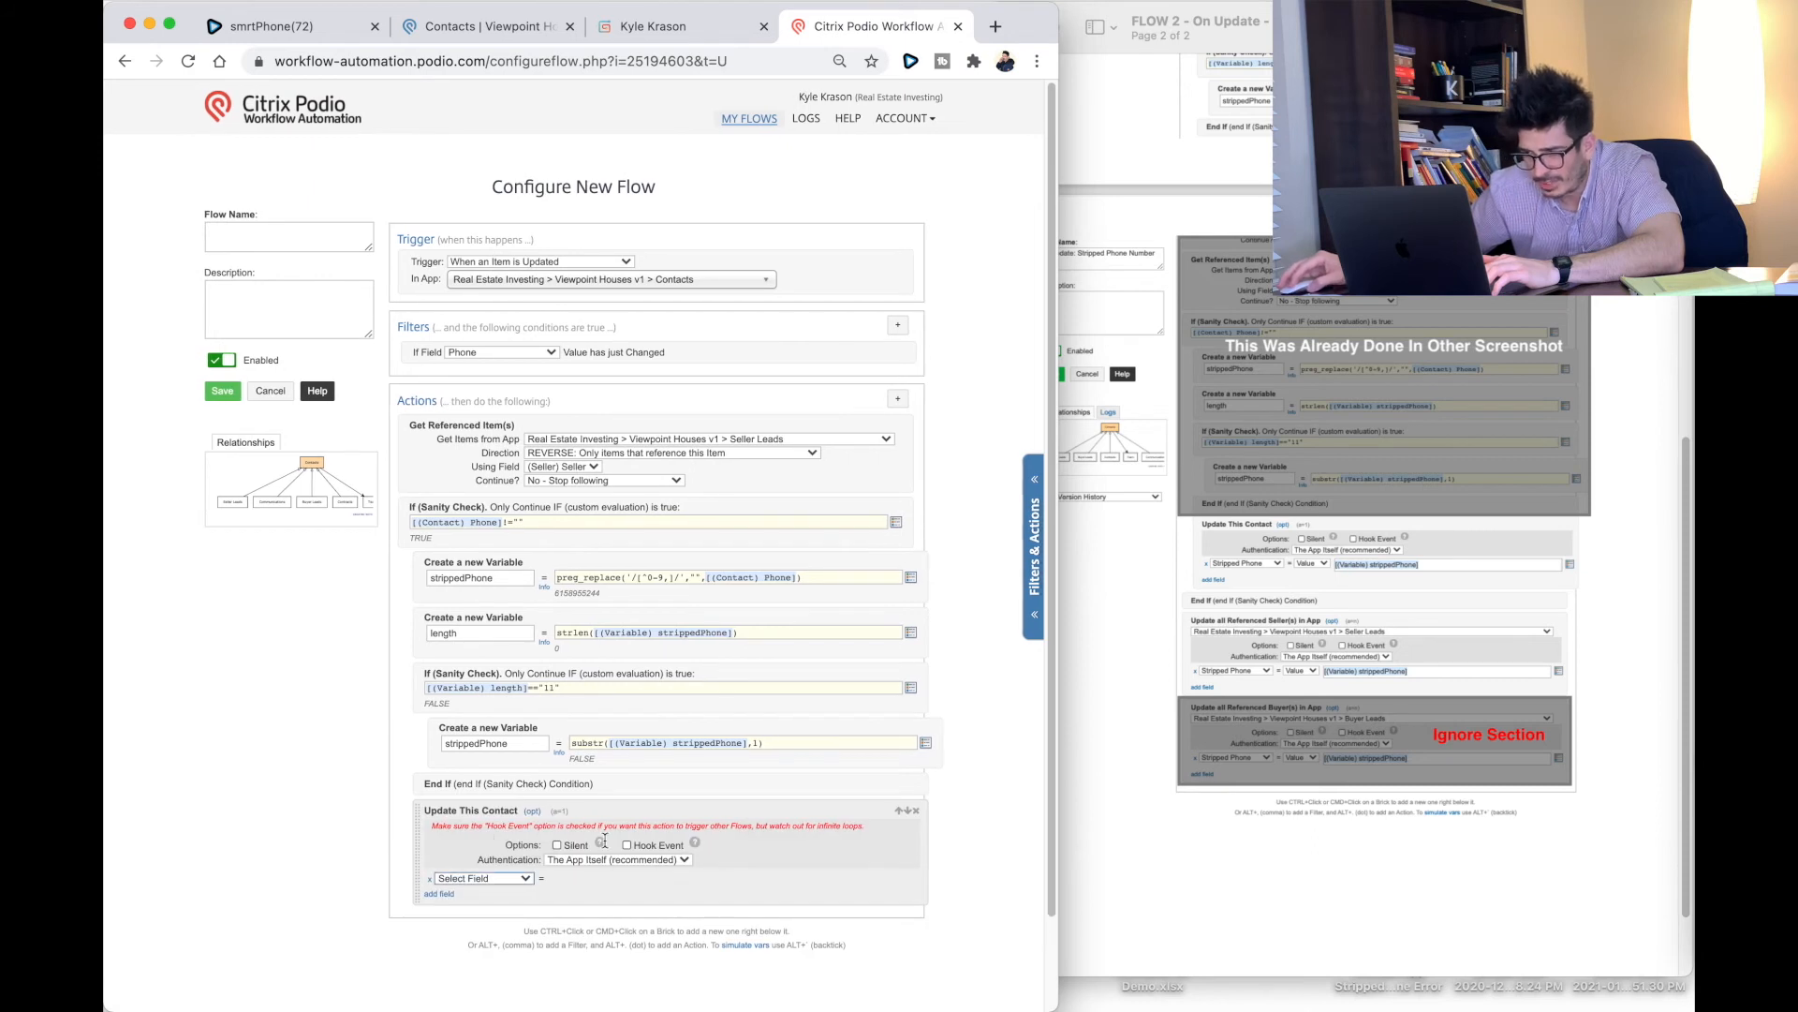
{"action": "left_click", "coordinate": [537, 813]}
{"action": "left_click", "coordinate": [522, 827]}
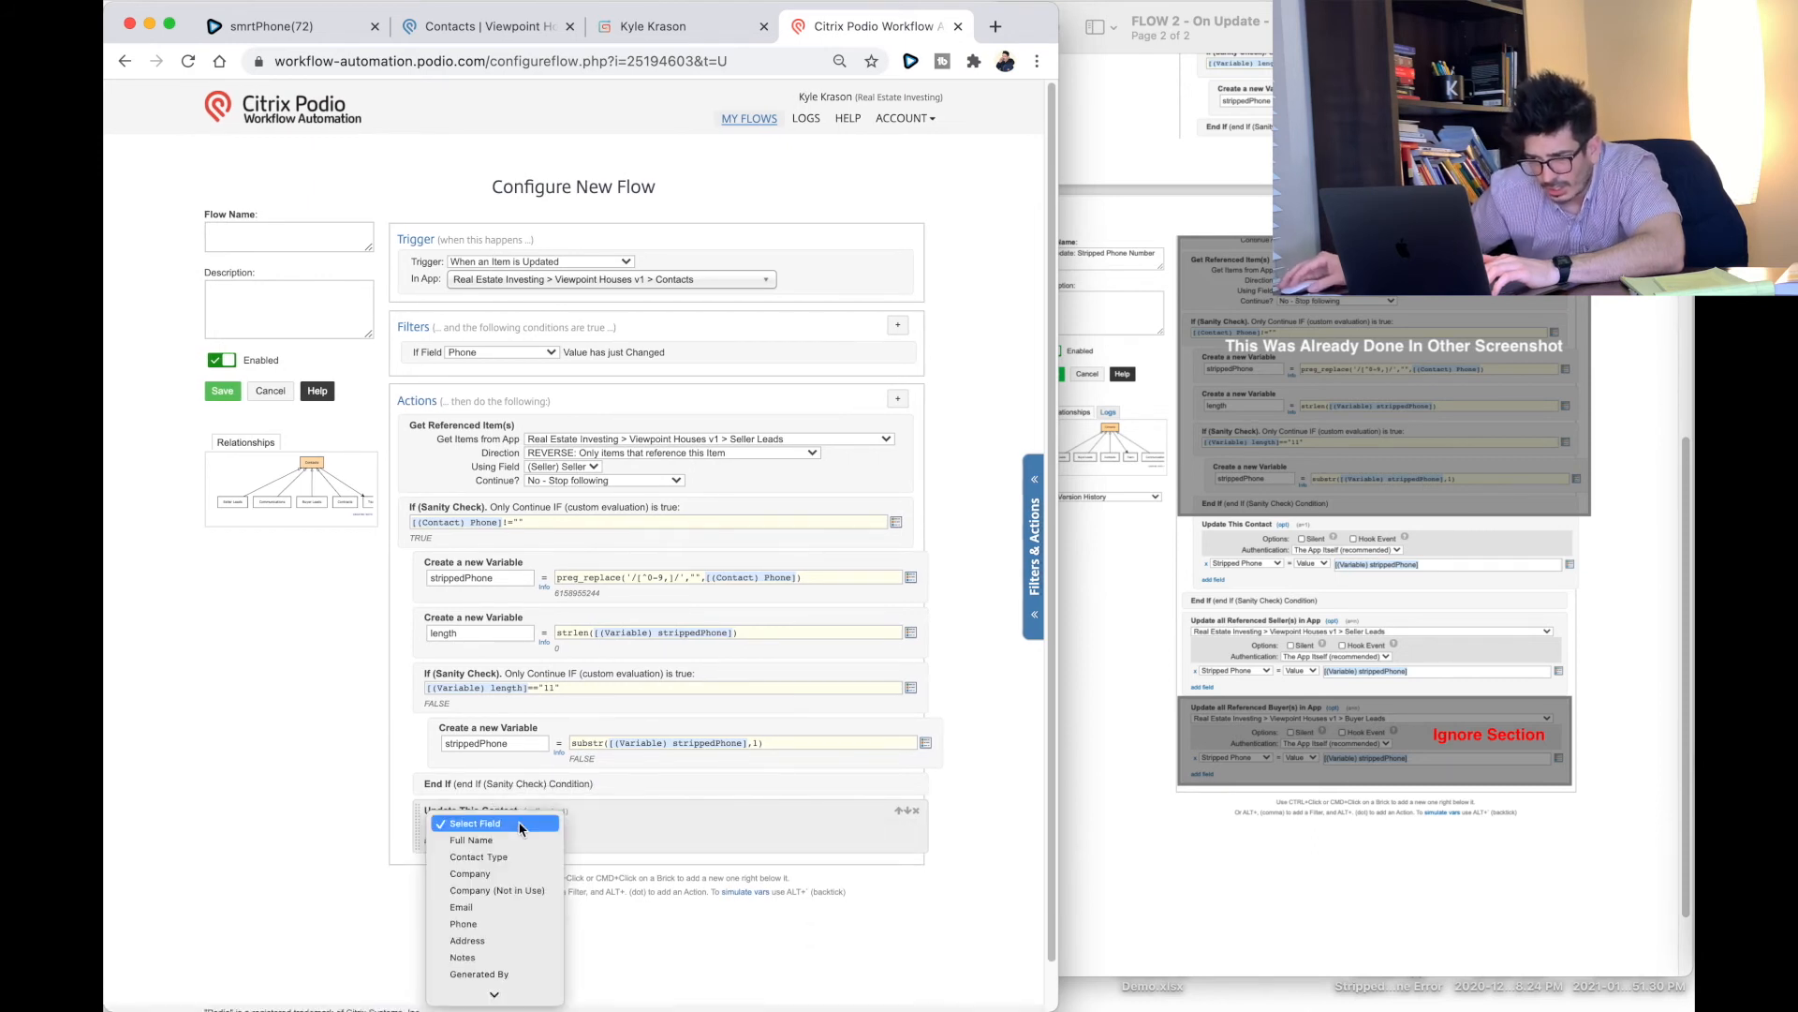
{"action": "left_click", "coordinate": [467, 811]}
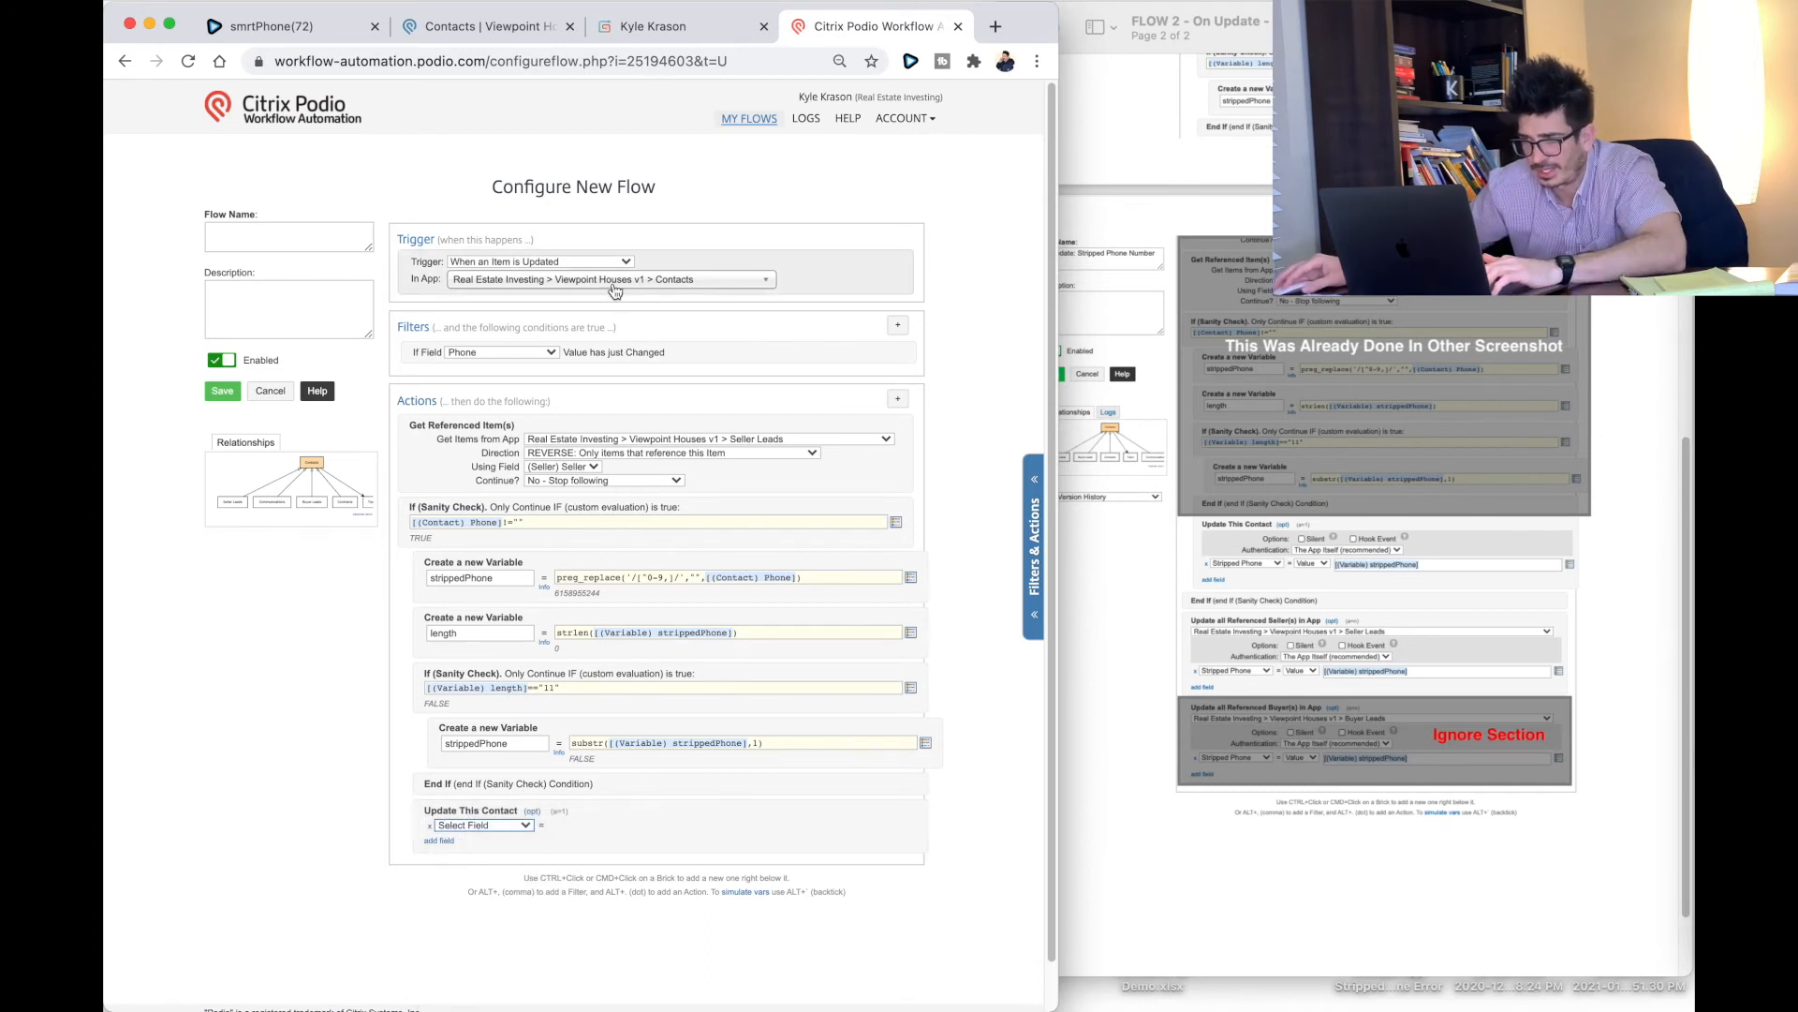
{"action": "left_click", "coordinate": [474, 827]}
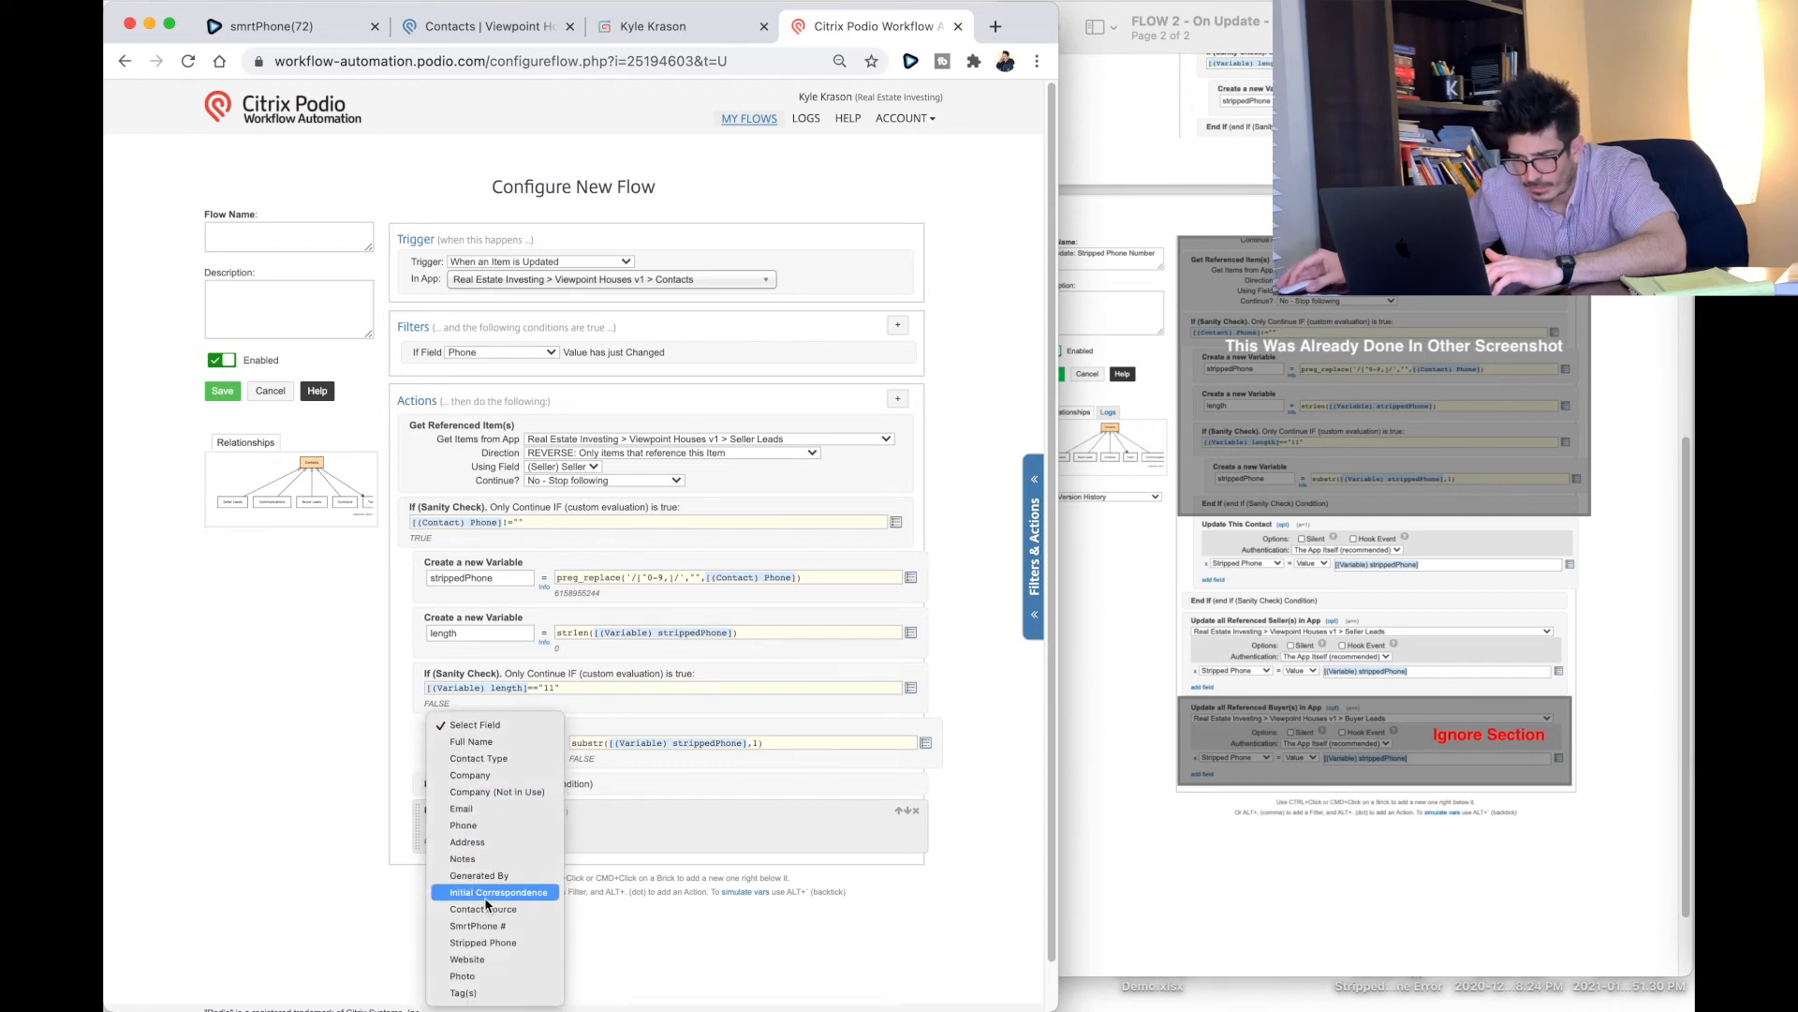
{"action": "left_click", "coordinate": [484, 943]}
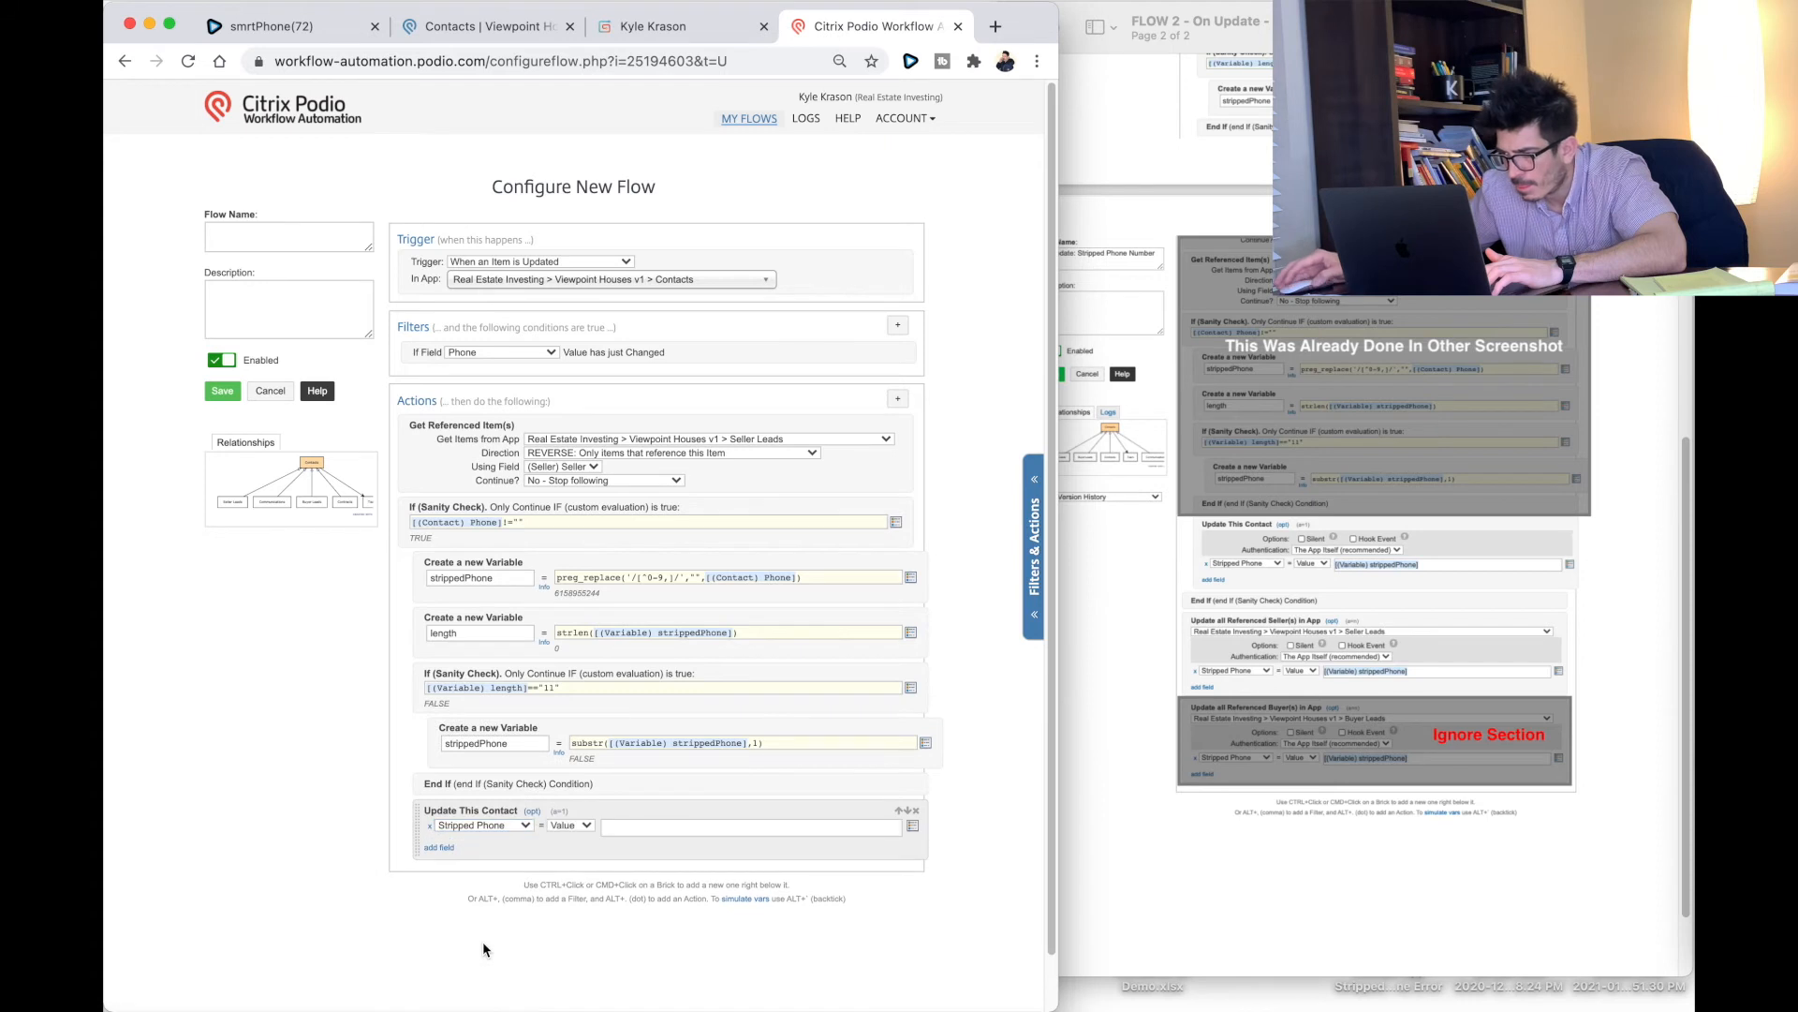
{"action": "left_click", "coordinate": [623, 826]}
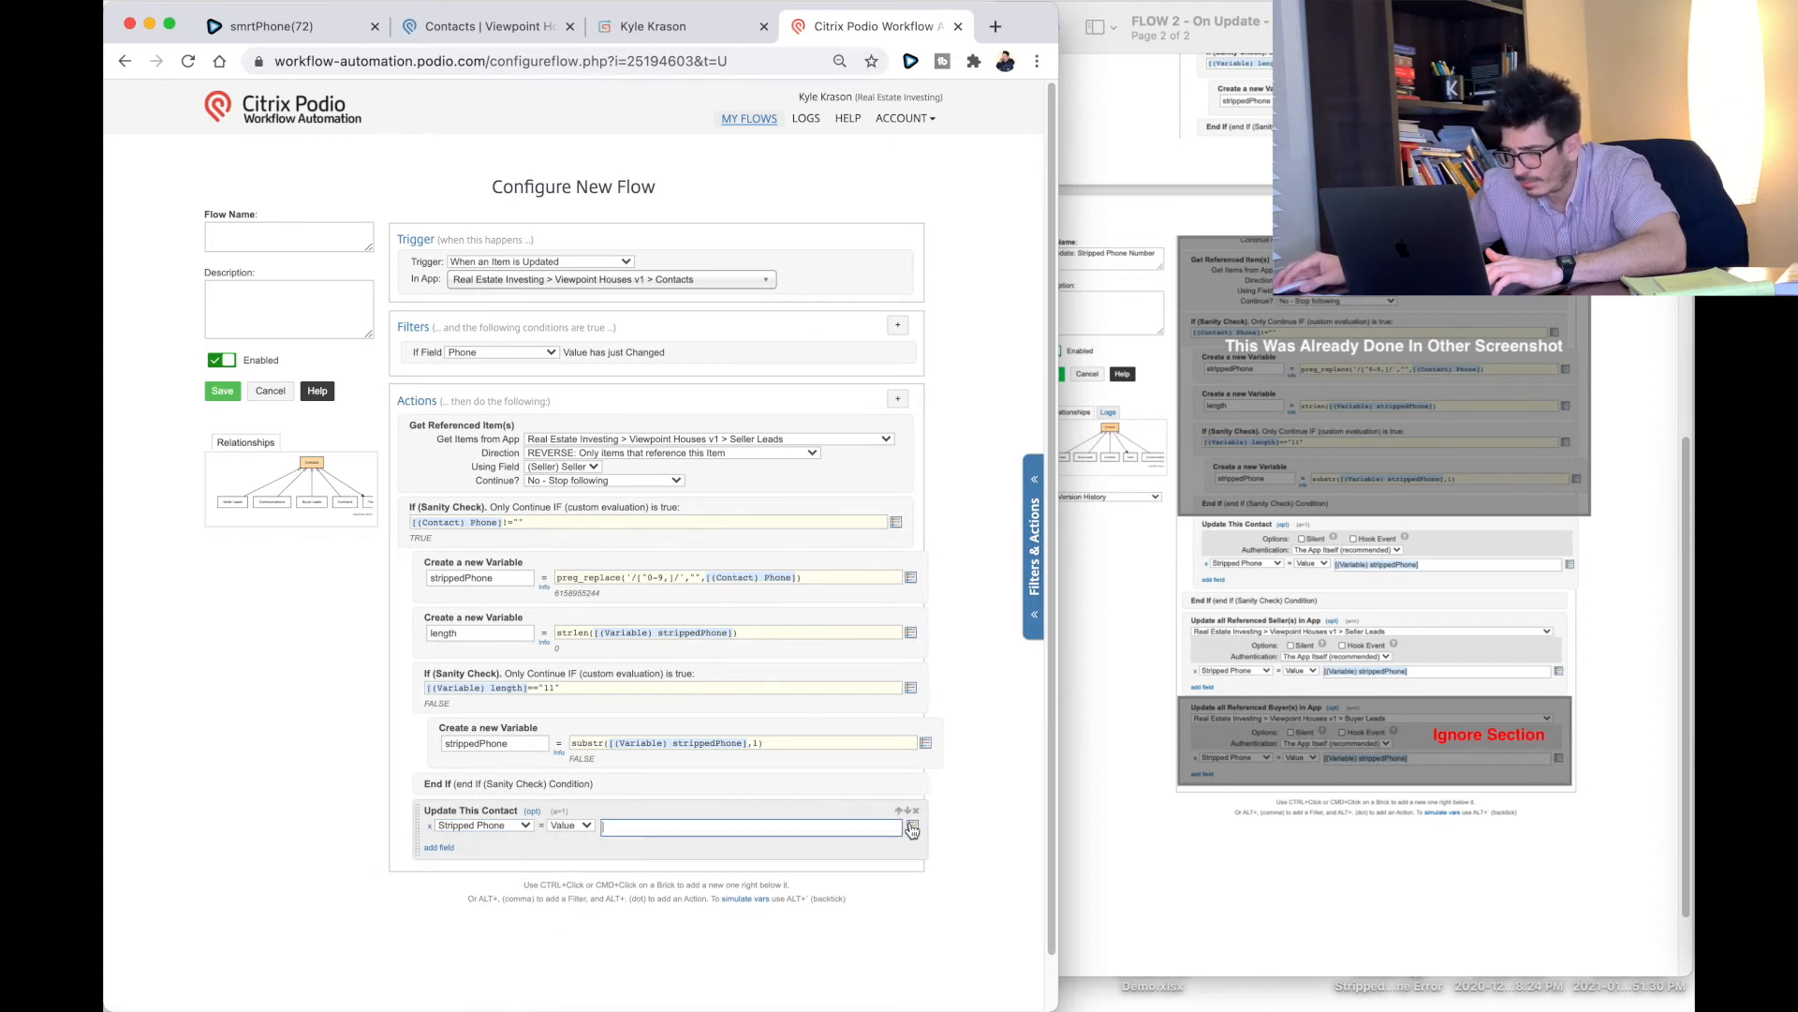
{"action": "left_click", "coordinate": [912, 825]}
{"action": "type", "text": "var"}
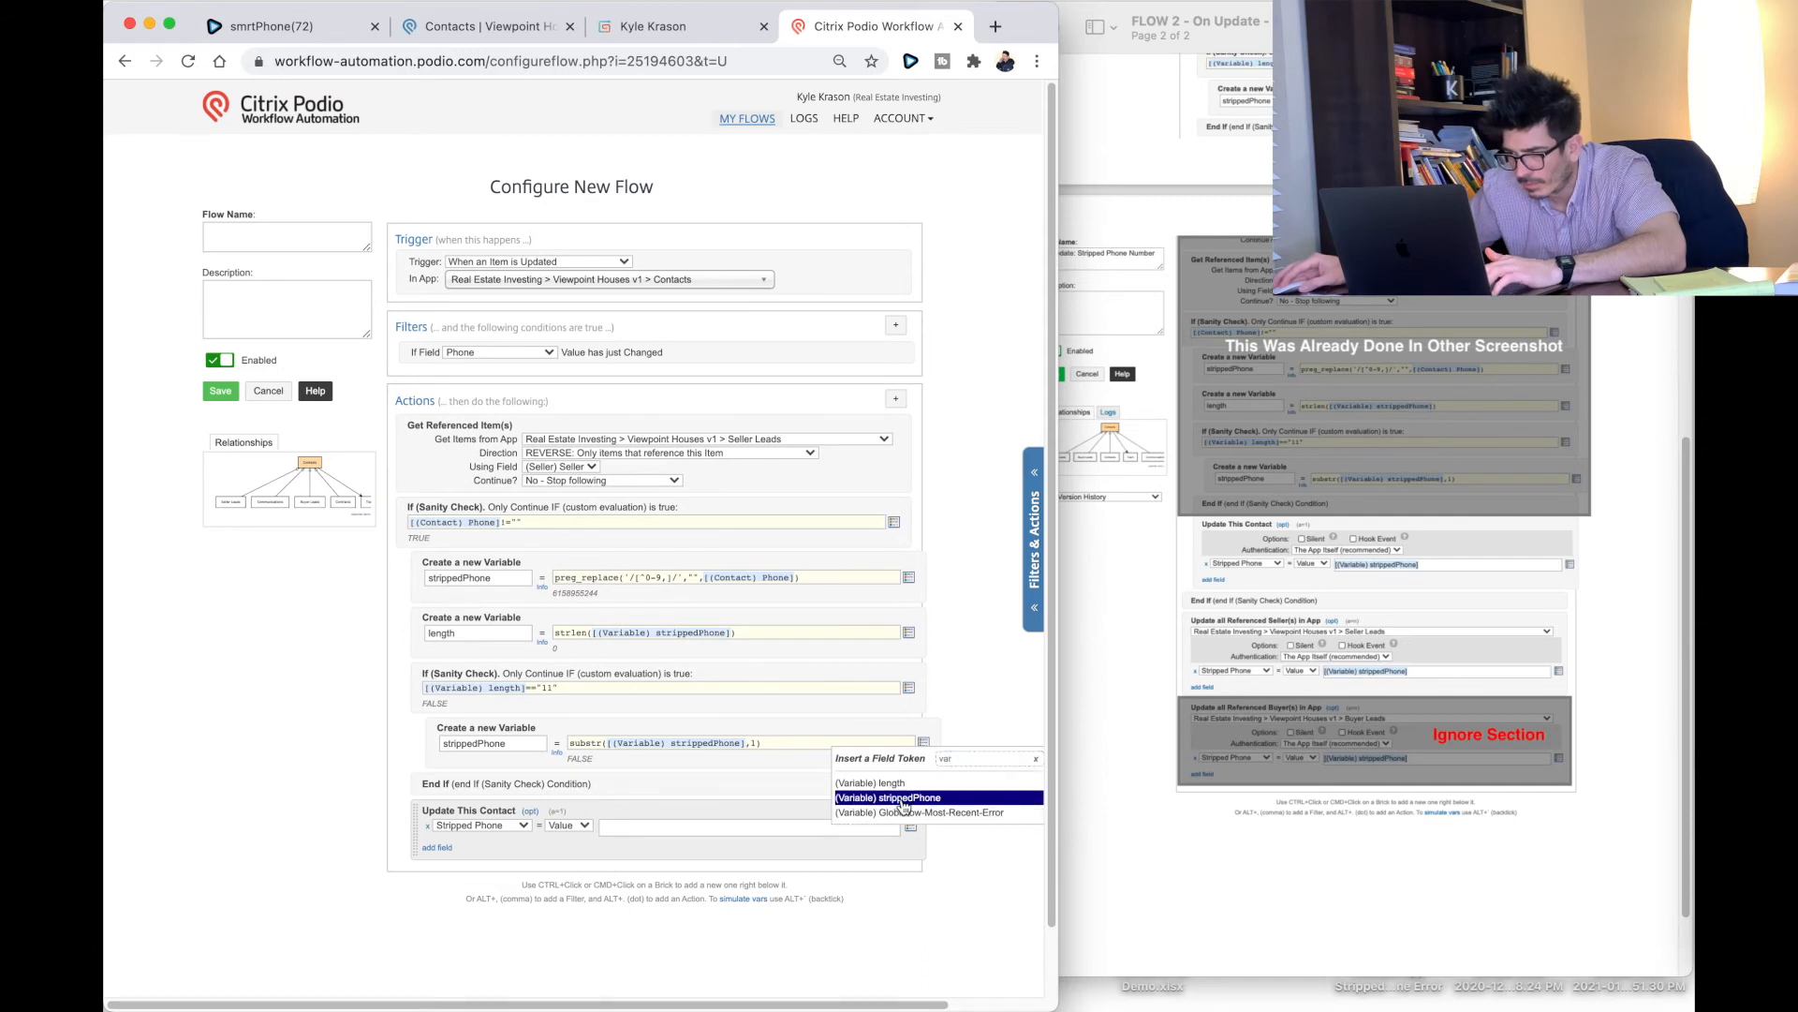
{"action": "left_click", "coordinate": [894, 798]}
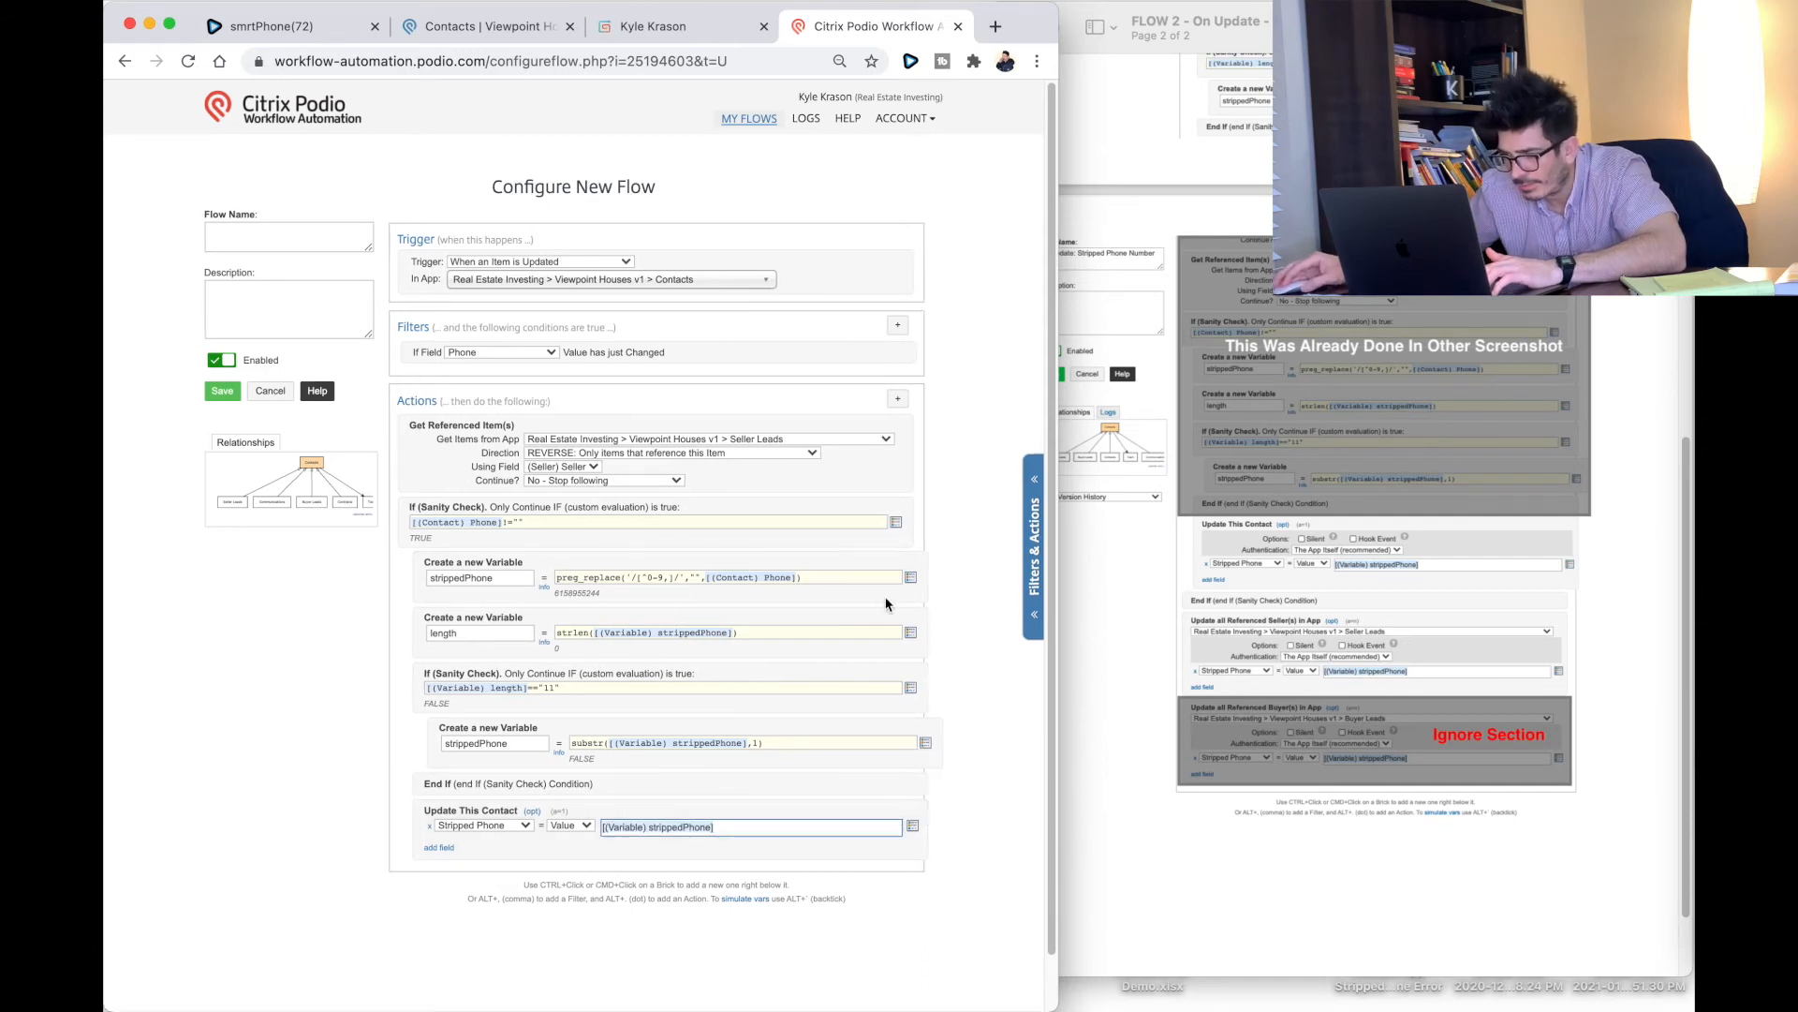
Step: Add an End If closing the sanity check
{"action": "left_click", "coordinate": [898, 400]}
{"action": "type", "text": "end if"}
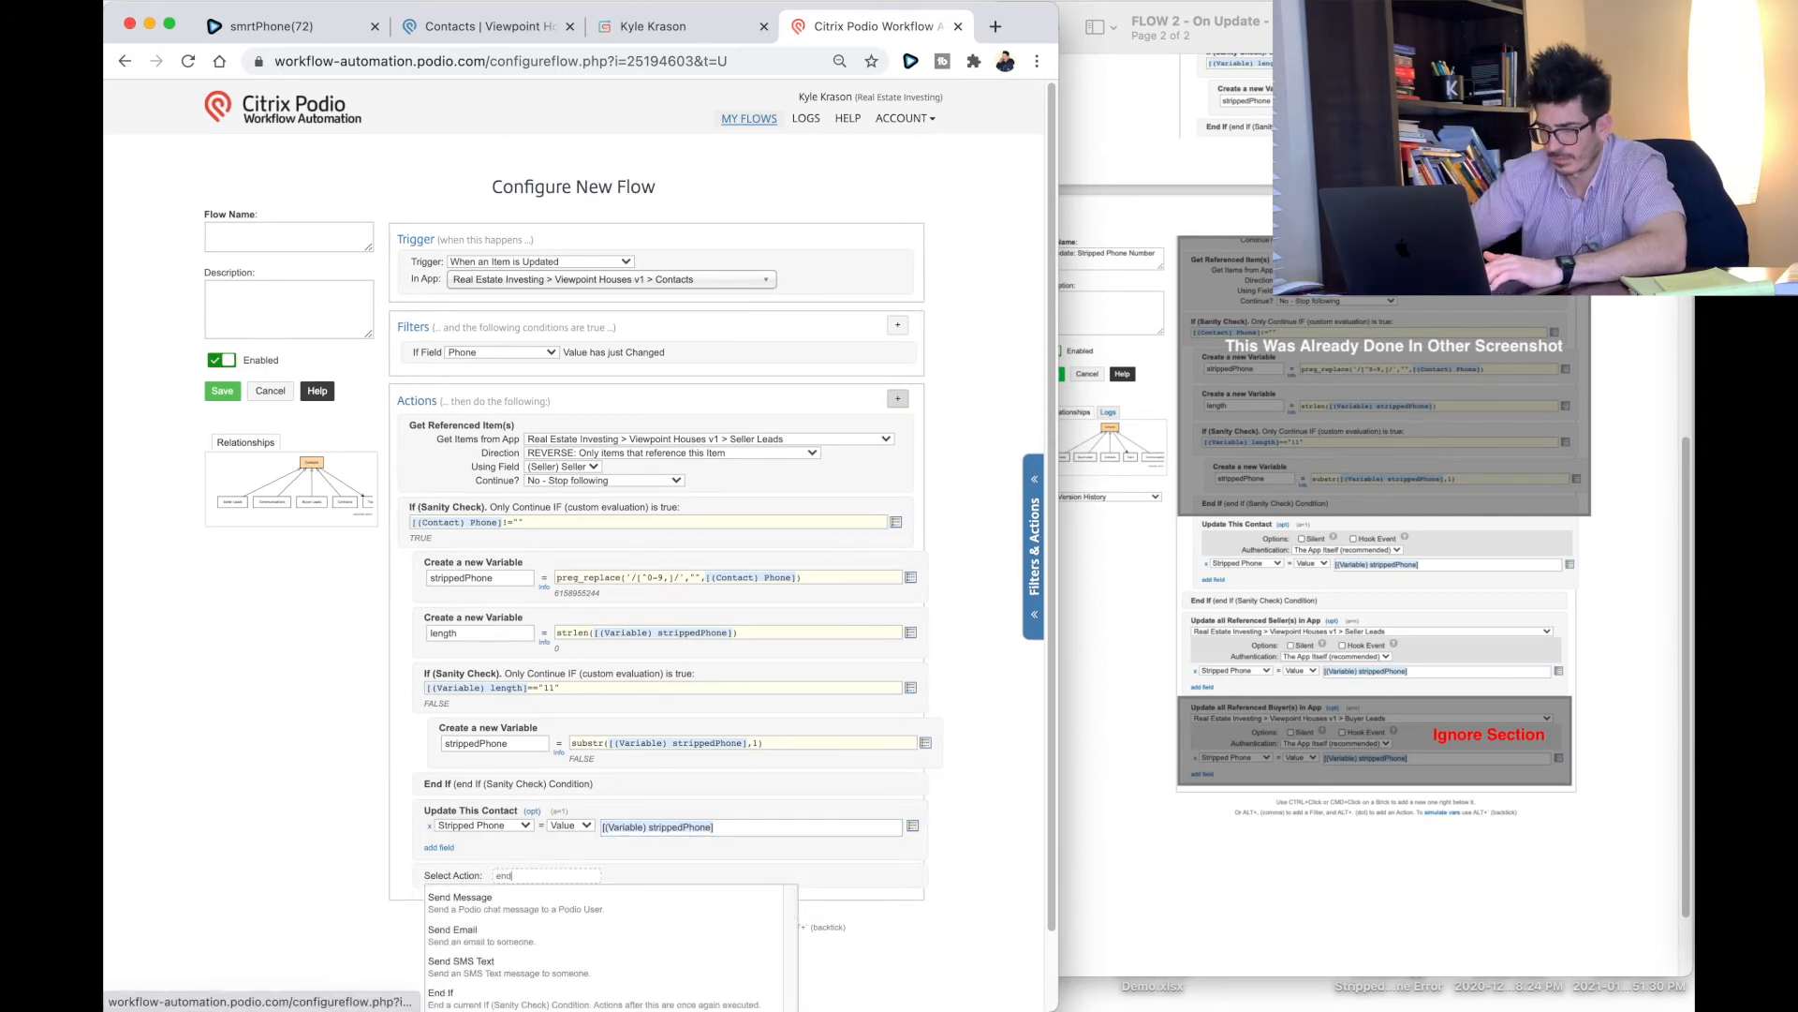
{"action": "left_click", "coordinate": [513, 904]}
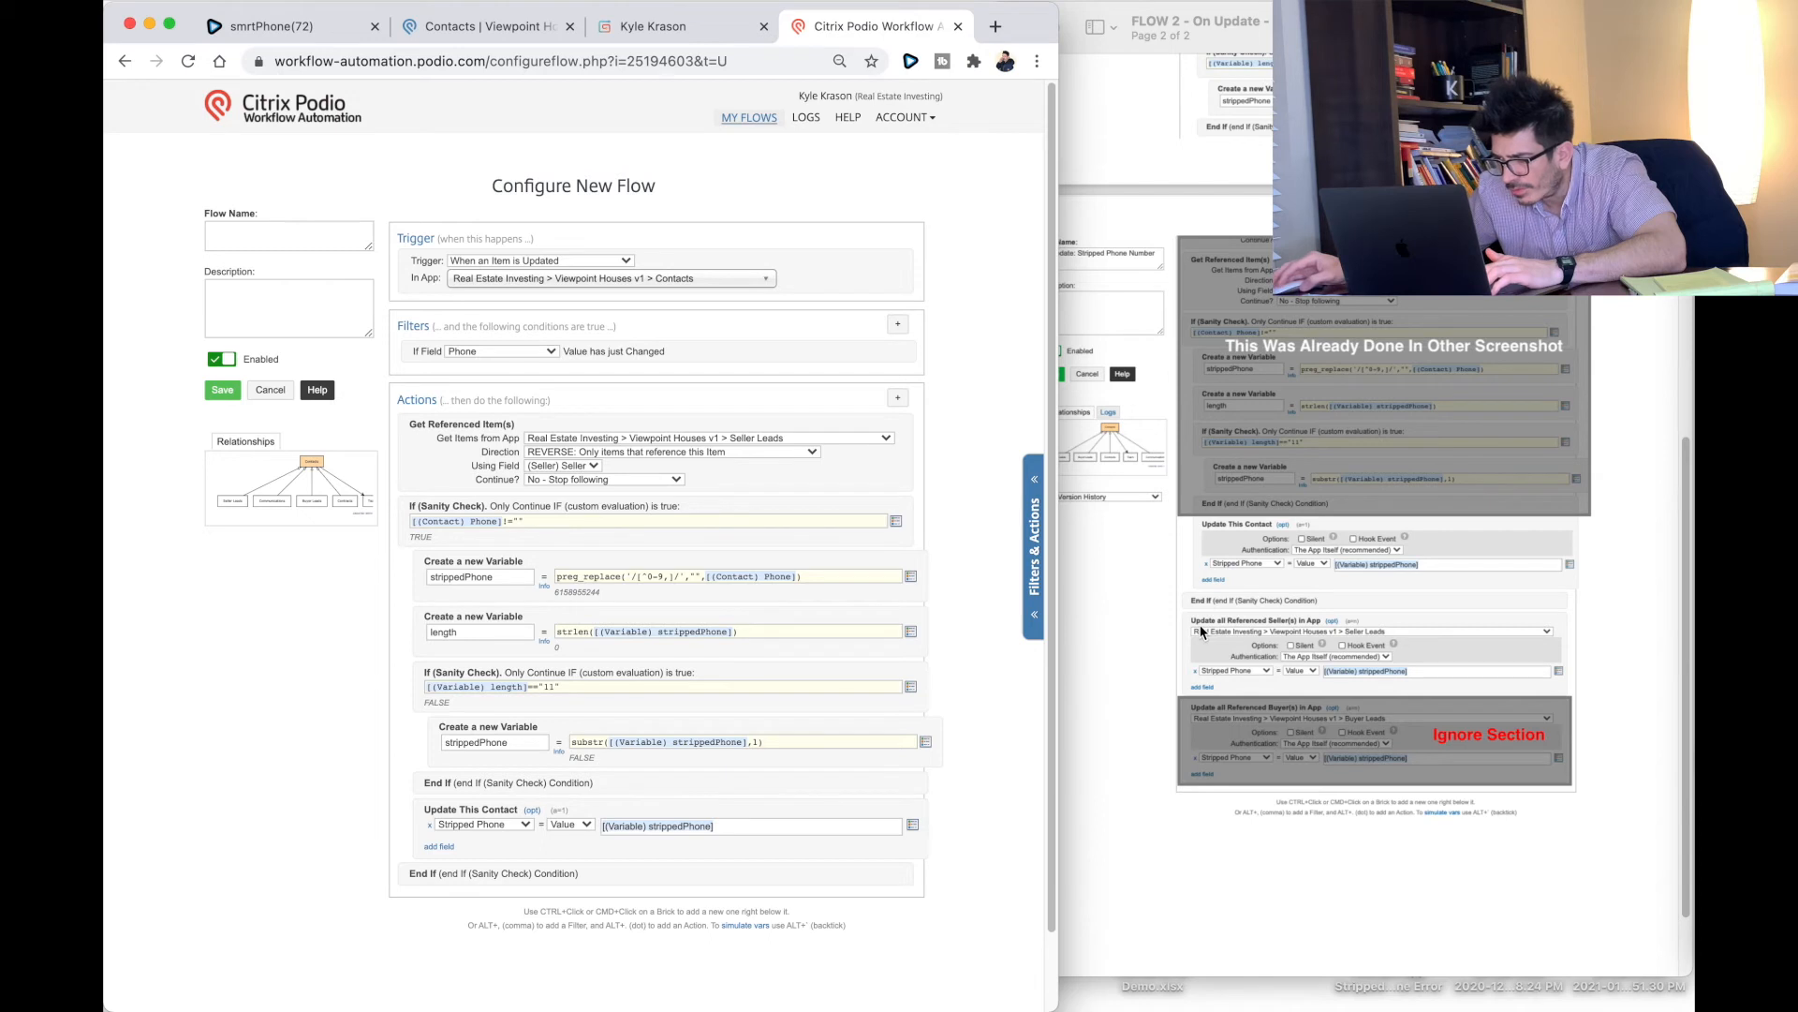
{"action": "left_click", "coordinate": [897, 398]}
{"action": "type", "text": "update"}
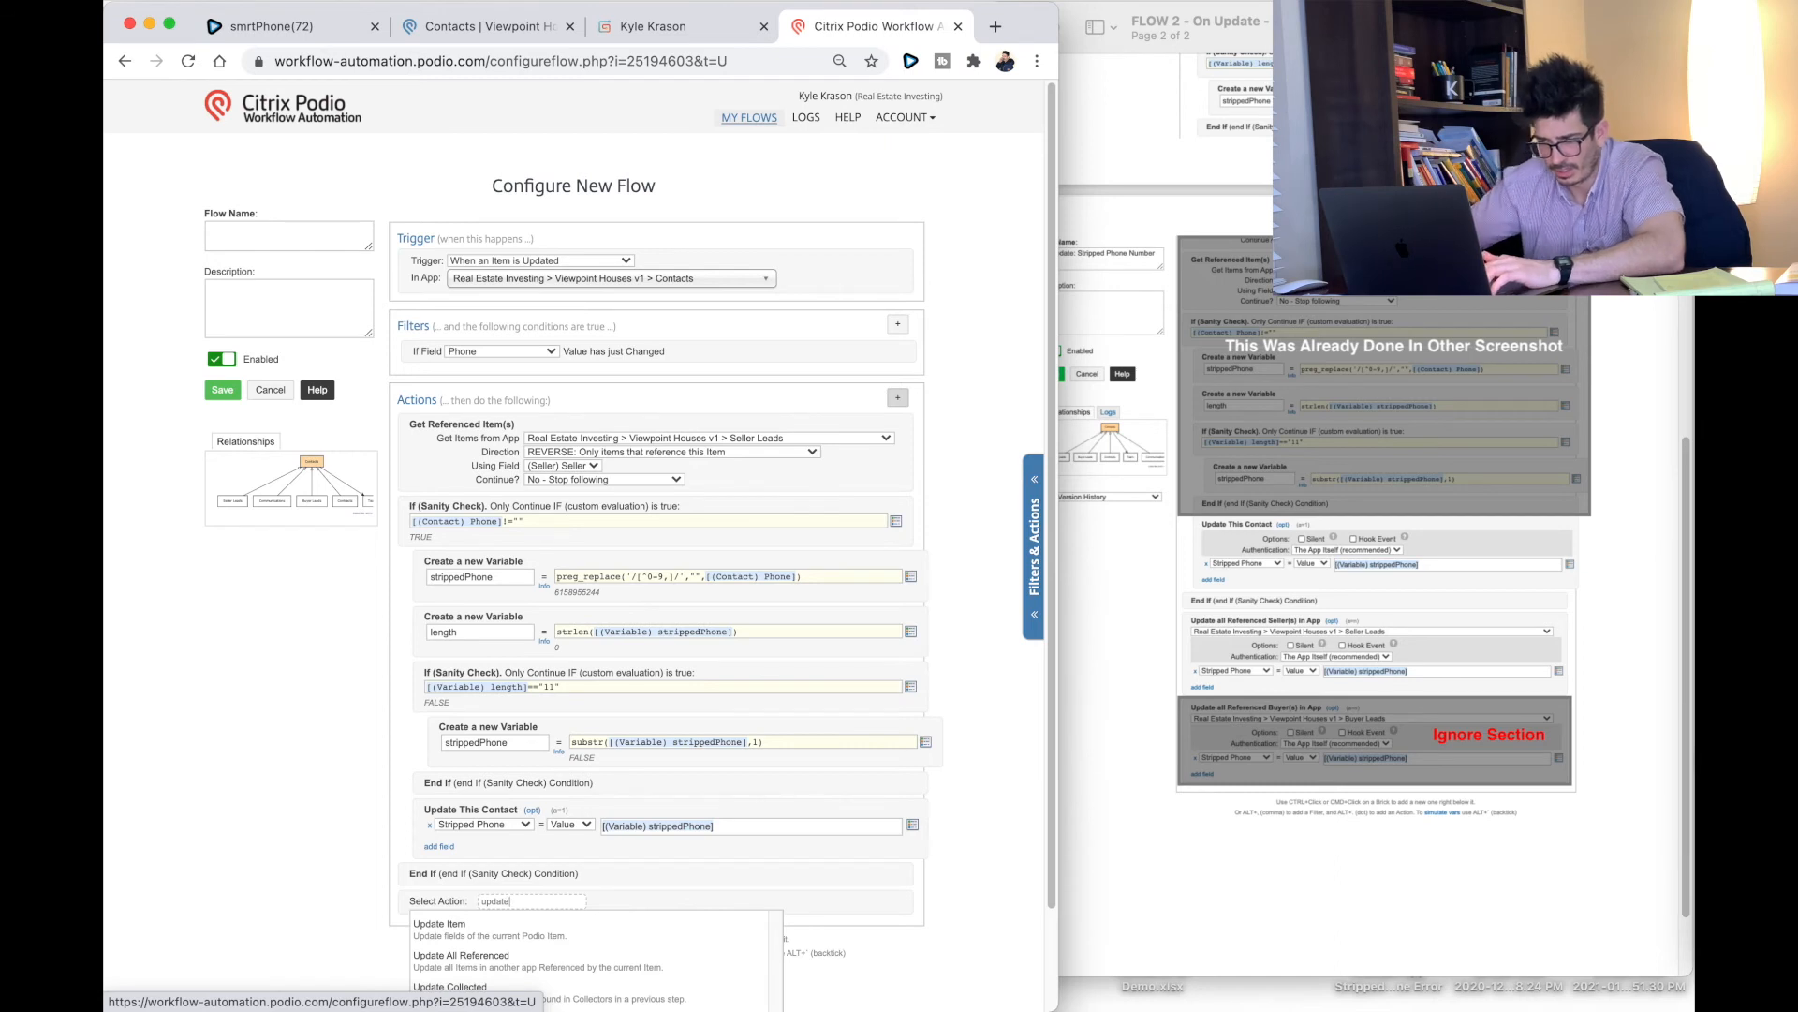
Step: Add an Update All Referenced Seller Leads action setting Stripped Phone to [(Variable) strippedPhone]
{"action": "scroll", "coordinate": [356, 747], "scroll_direction": "down", "scroll_amount": 2}
{"action": "left_click", "coordinate": [461, 899]}
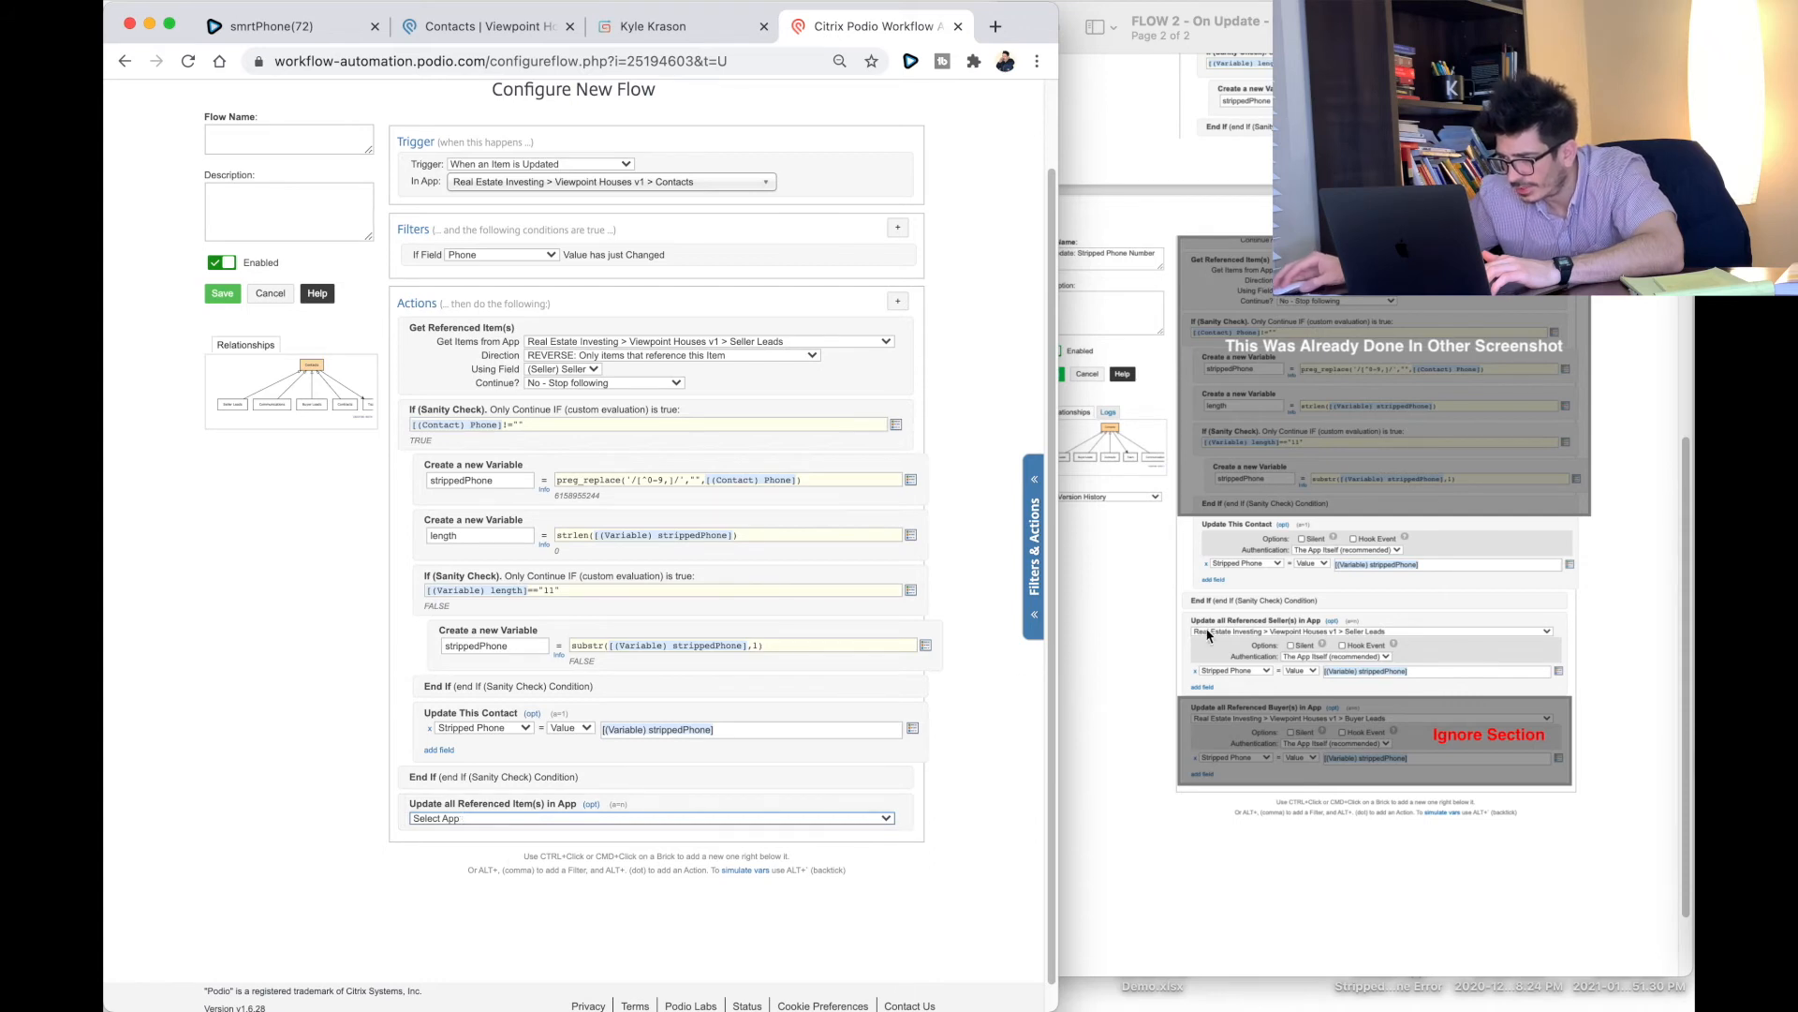
{"action": "left_click", "coordinate": [486, 819]}
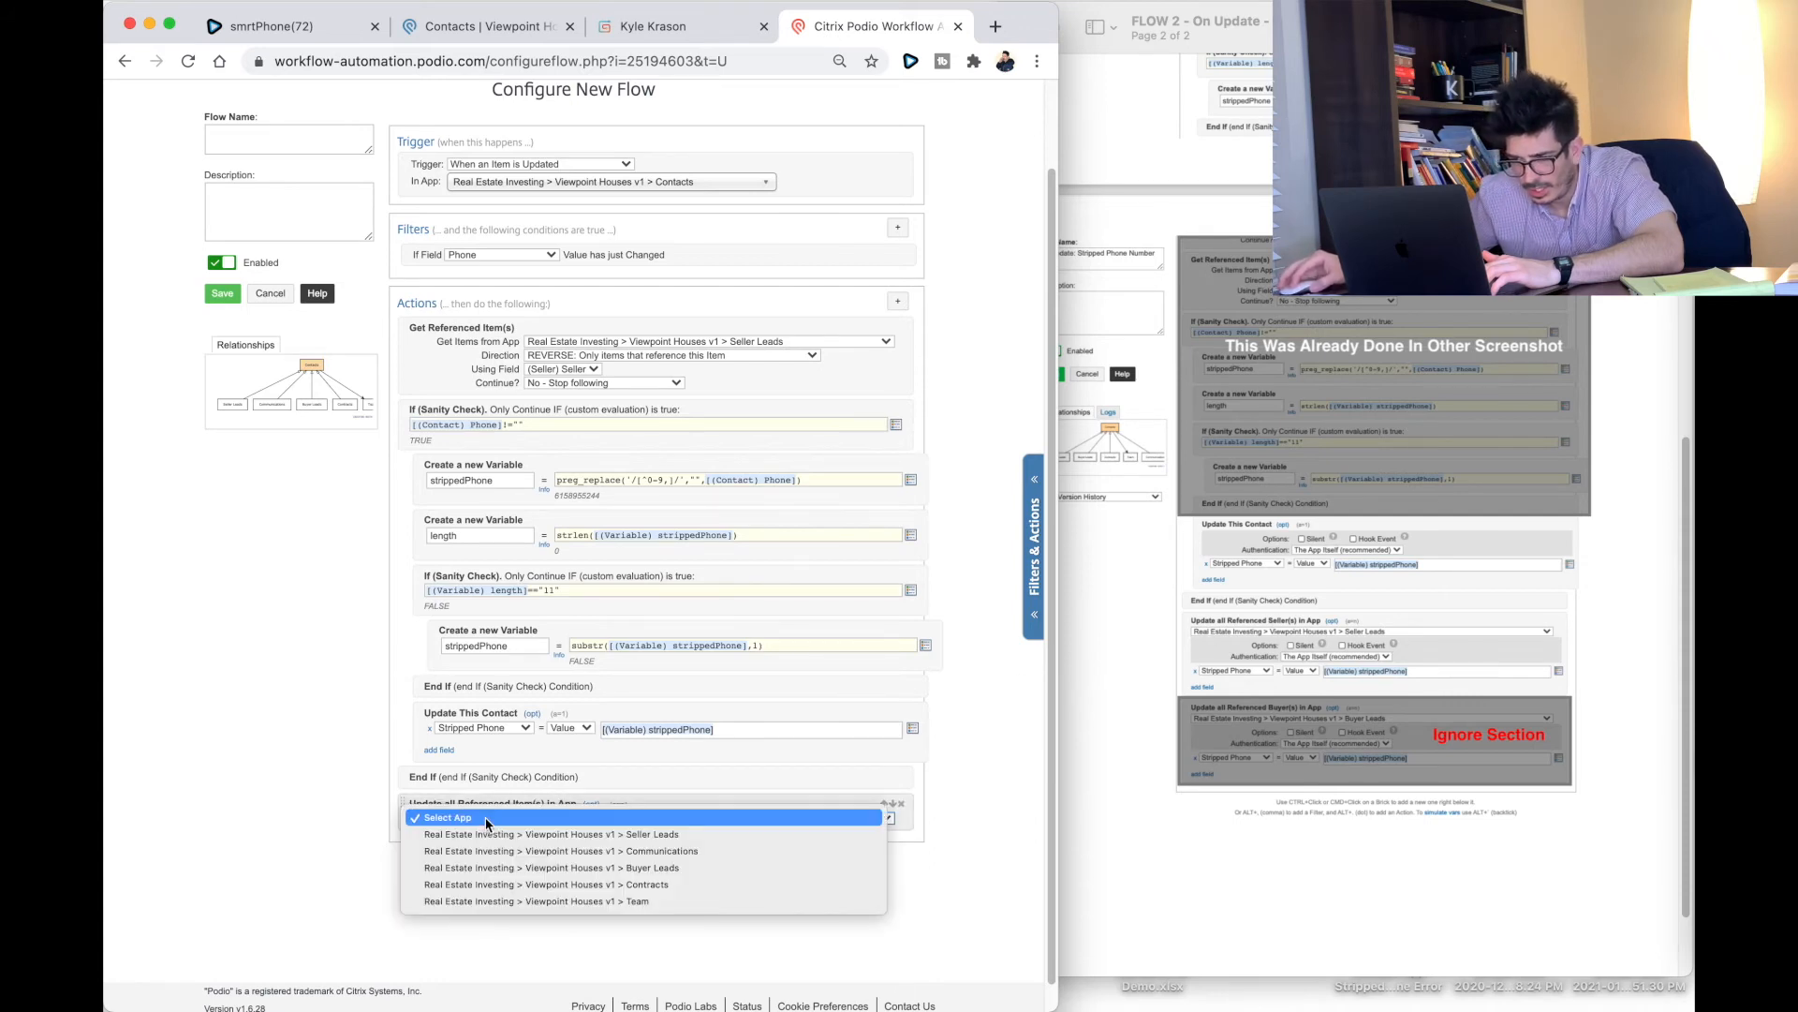
{"action": "left_click", "coordinate": [485, 835]}
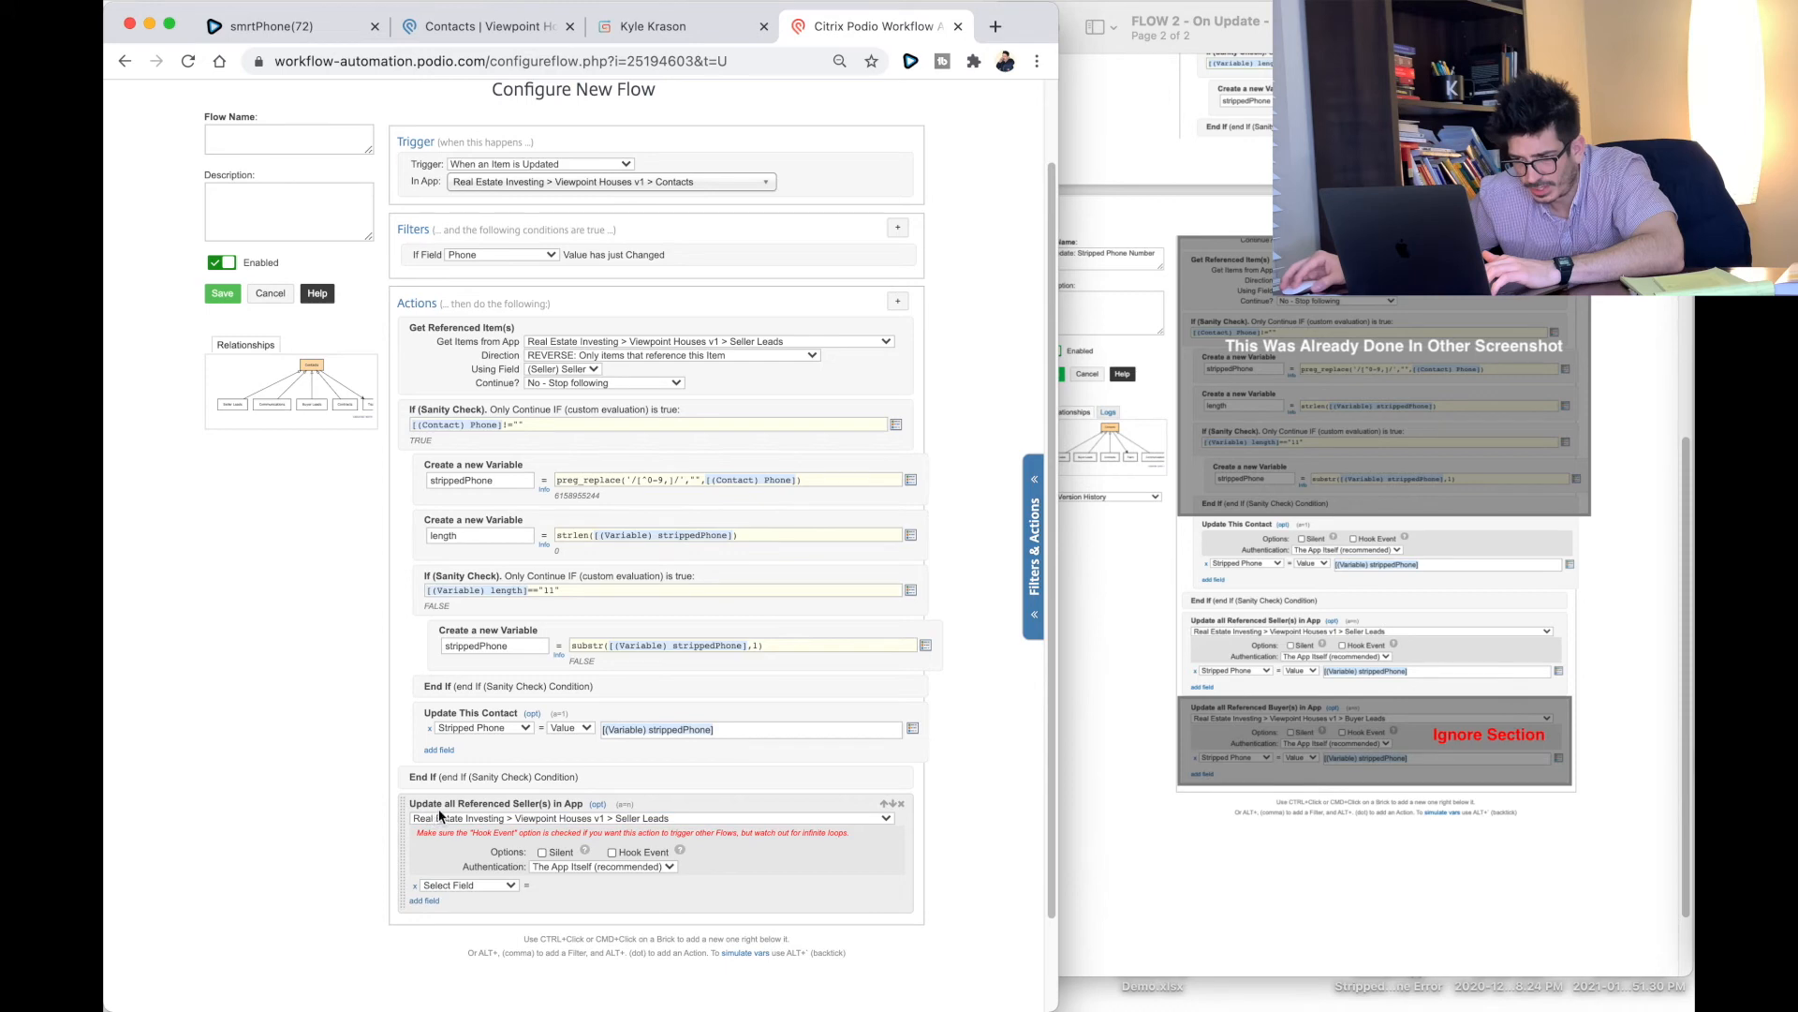
{"action": "left_click", "coordinate": [597, 804]}
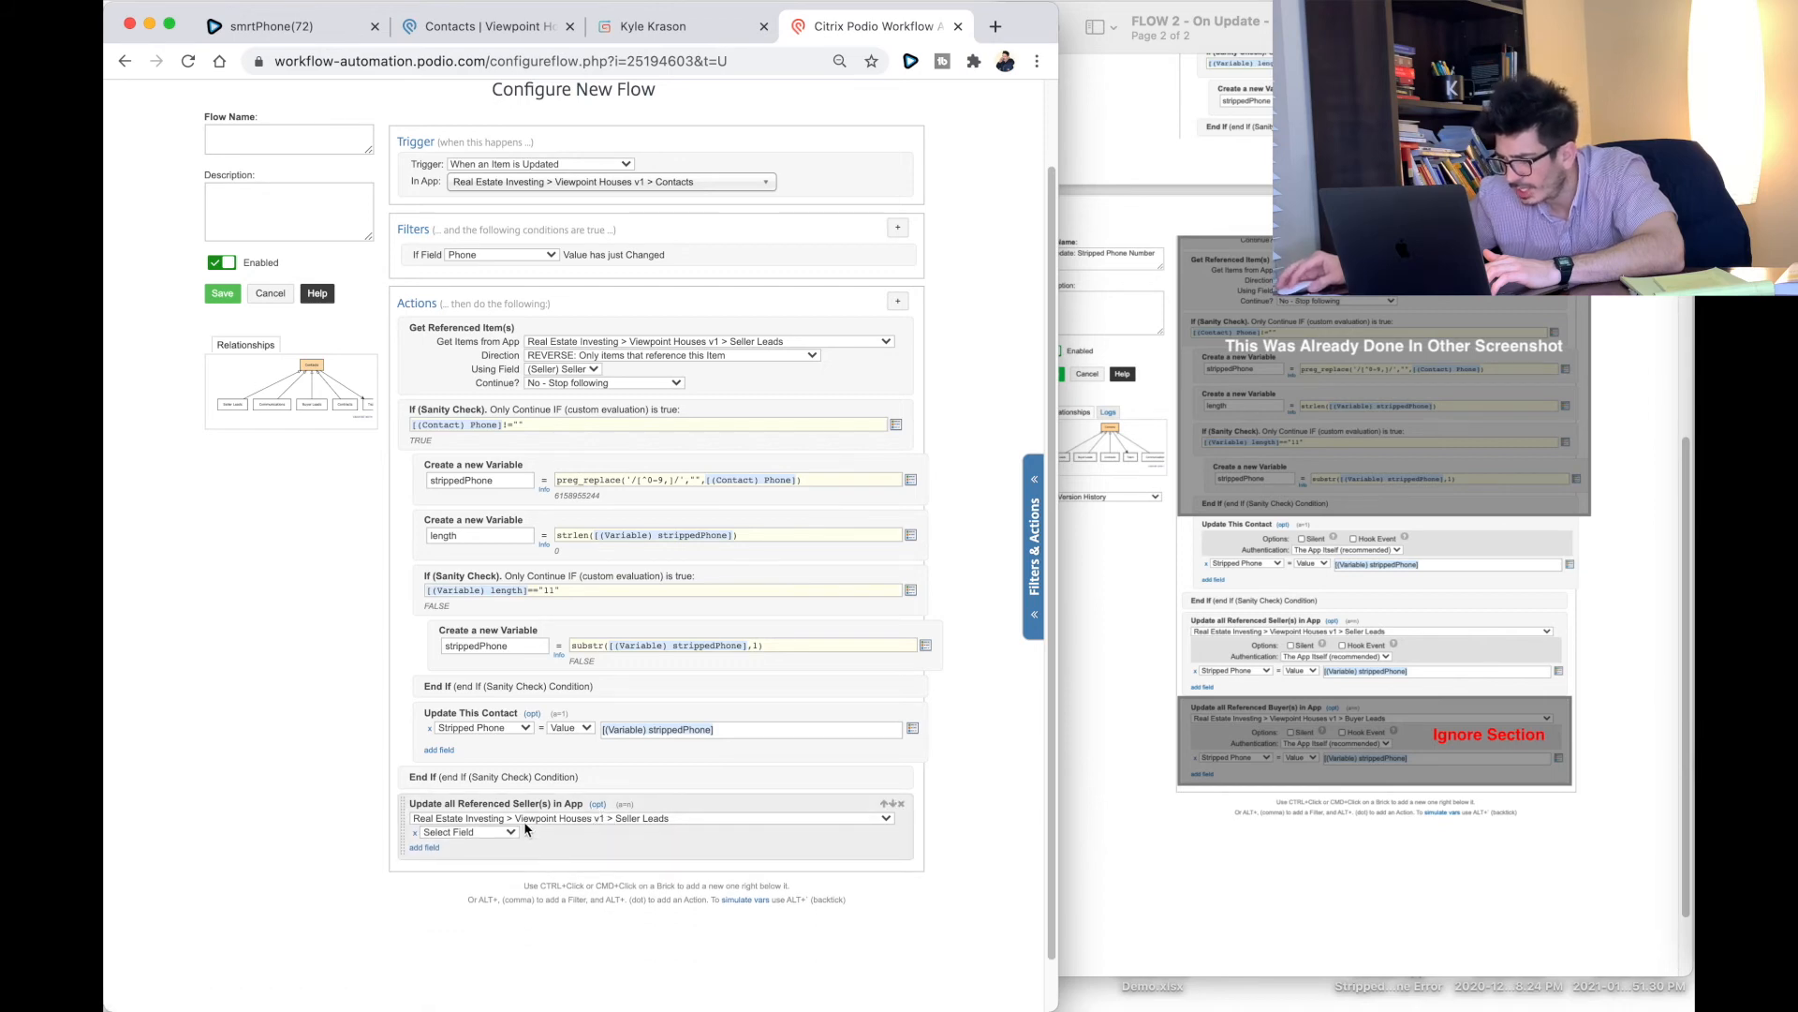
{"action": "left_click", "coordinate": [502, 831]}
{"action": "scroll", "coordinate": [497, 974], "scroll_direction": "down", "scroll_amount": 5}
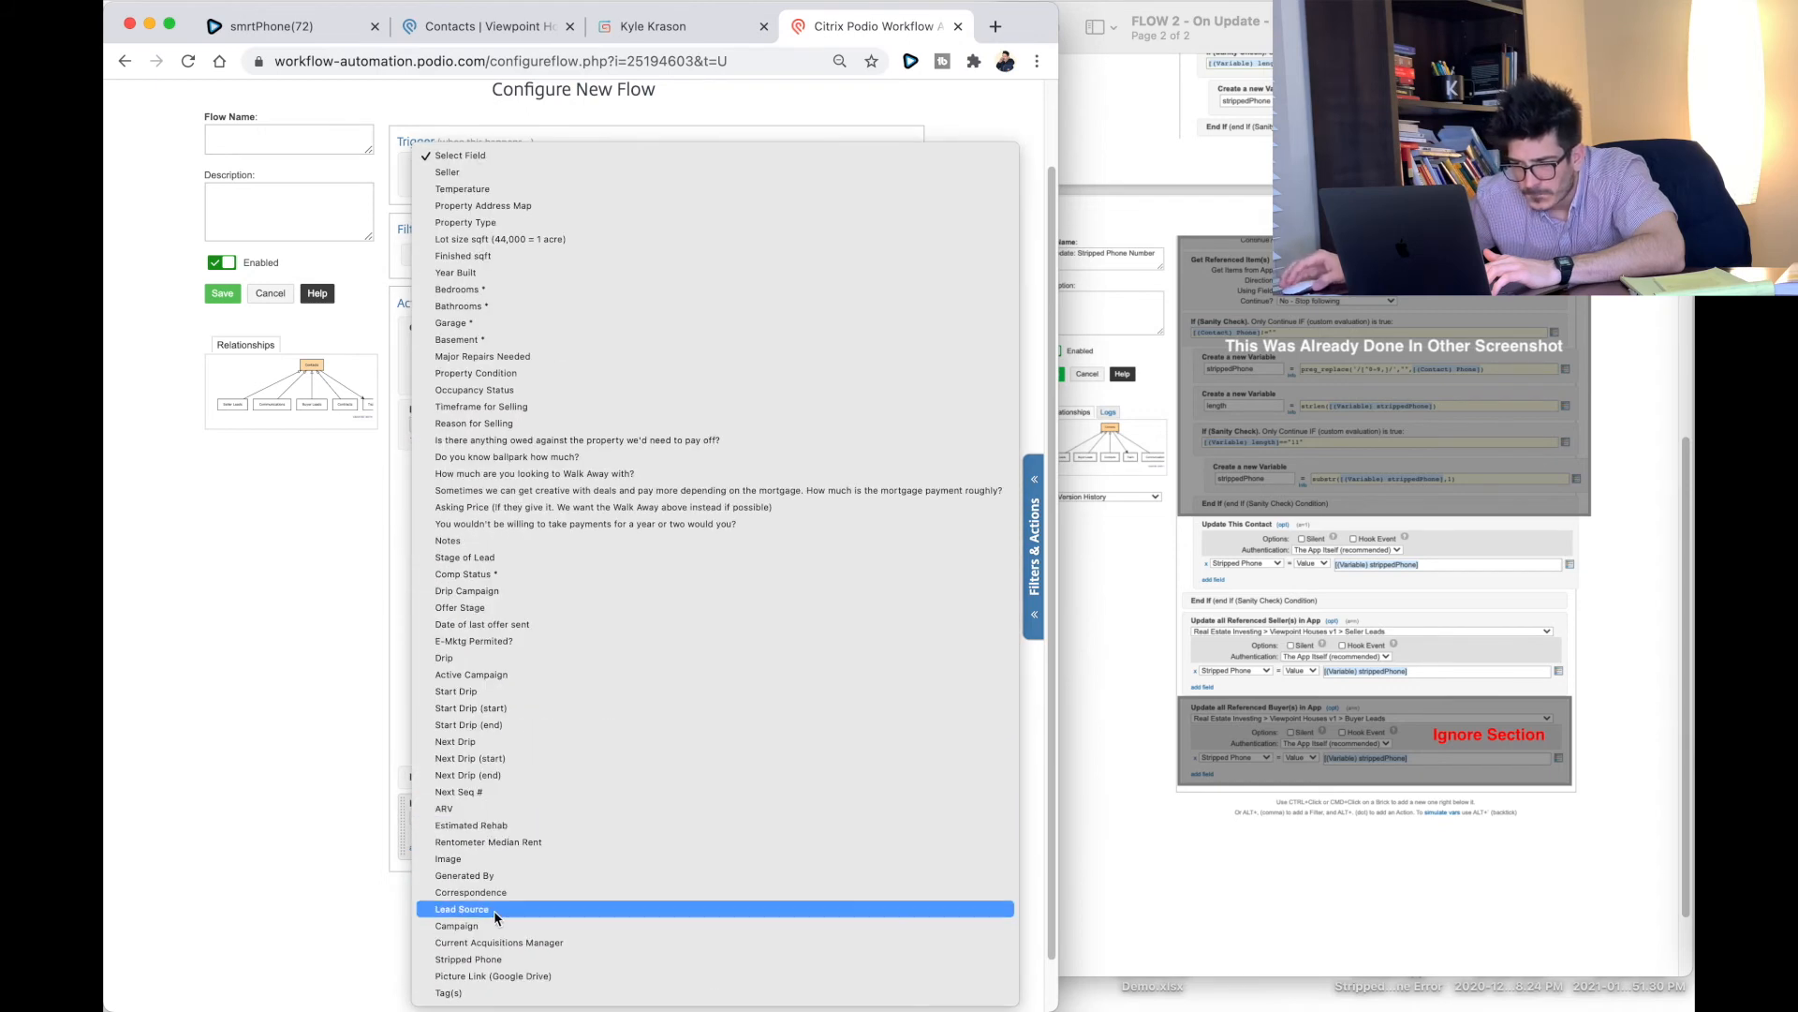
{"action": "left_click", "coordinate": [490, 960]}
{"action": "left_click", "coordinate": [661, 831]}
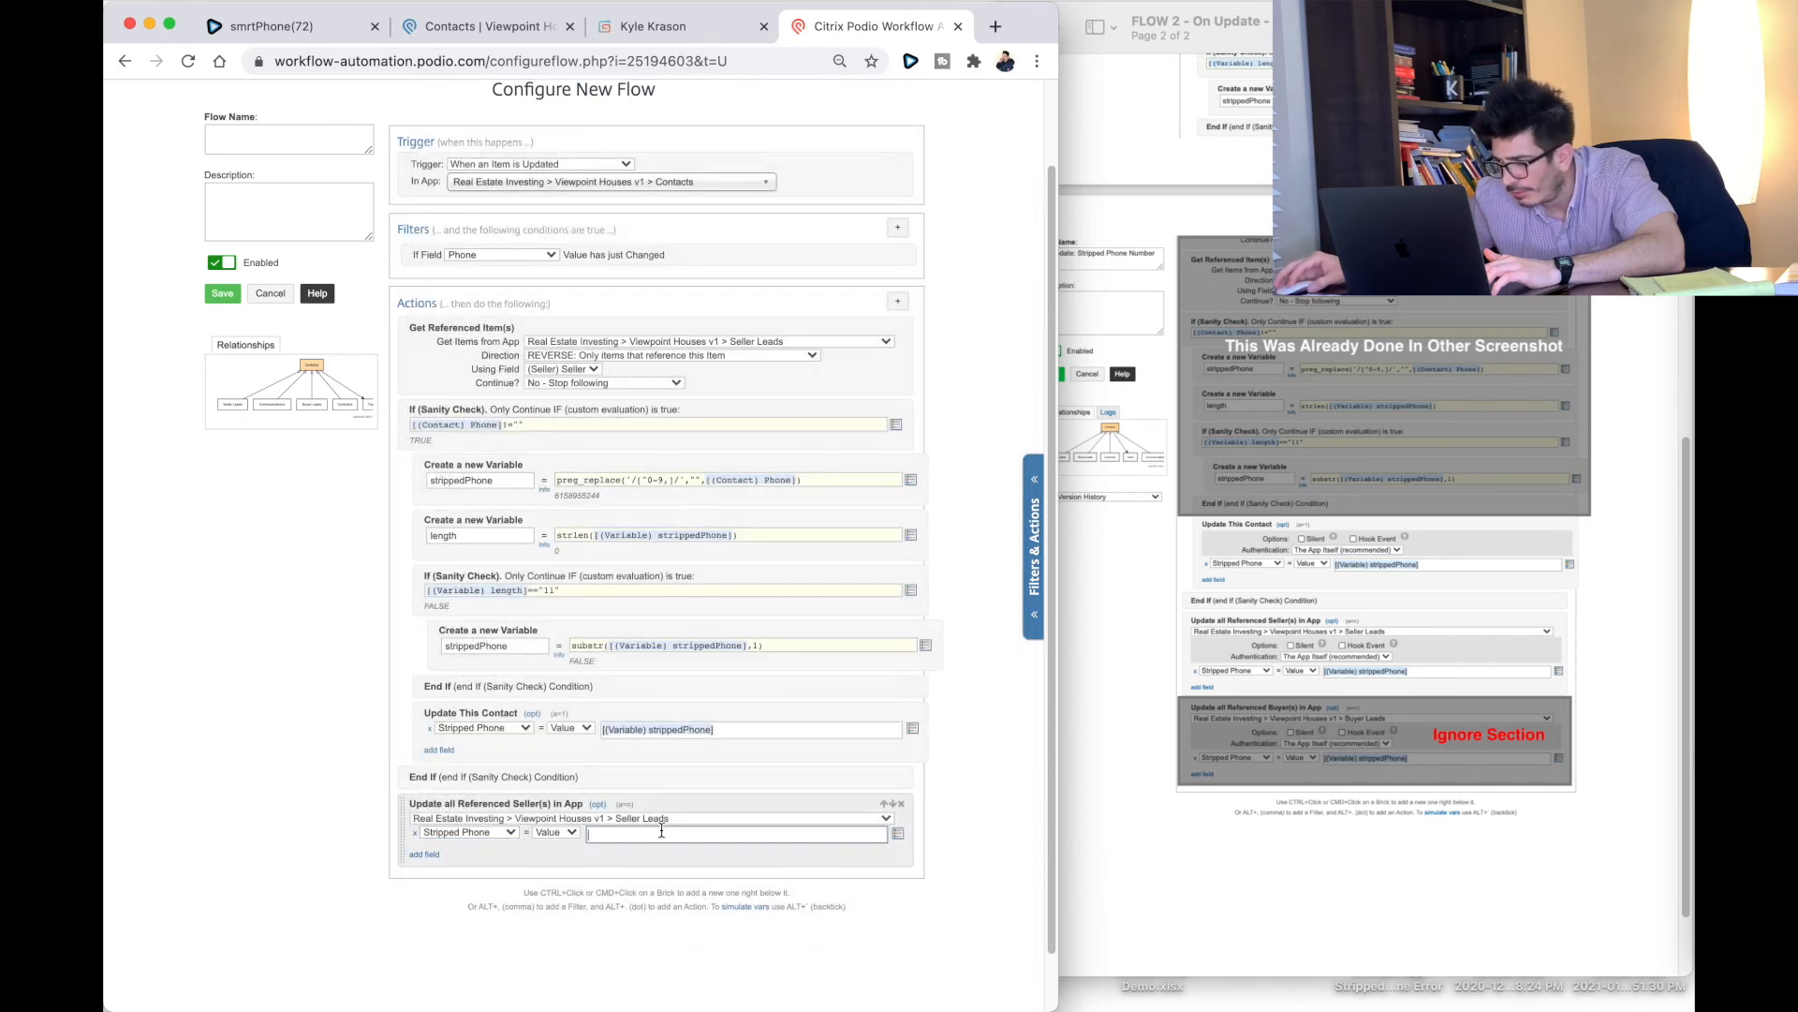
{"action": "left_click", "coordinate": [898, 832]}
{"action": "left_click", "coordinate": [899, 830]}
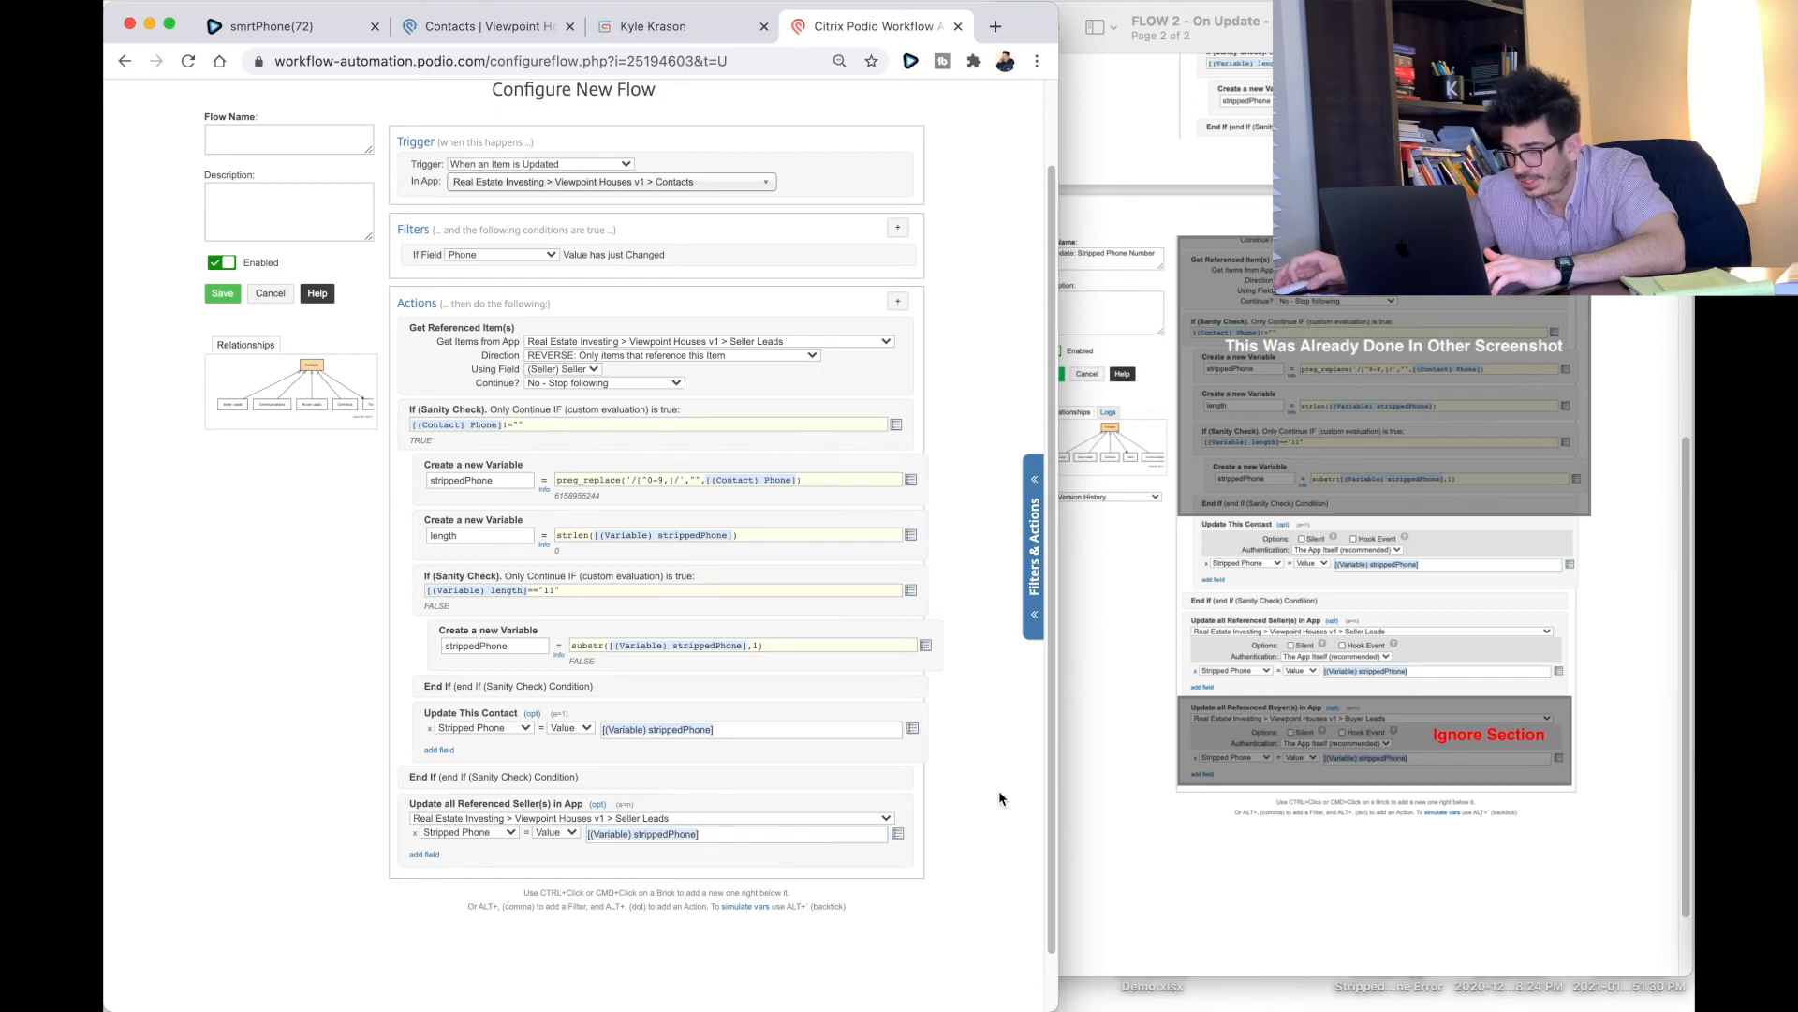
{"action": "scroll", "coordinate": [999, 789], "scroll_direction": "up", "scroll_amount": 3}
{"action": "scroll", "coordinate": [1200, 339], "scroll_direction": "up", "scroll_amount": 5}
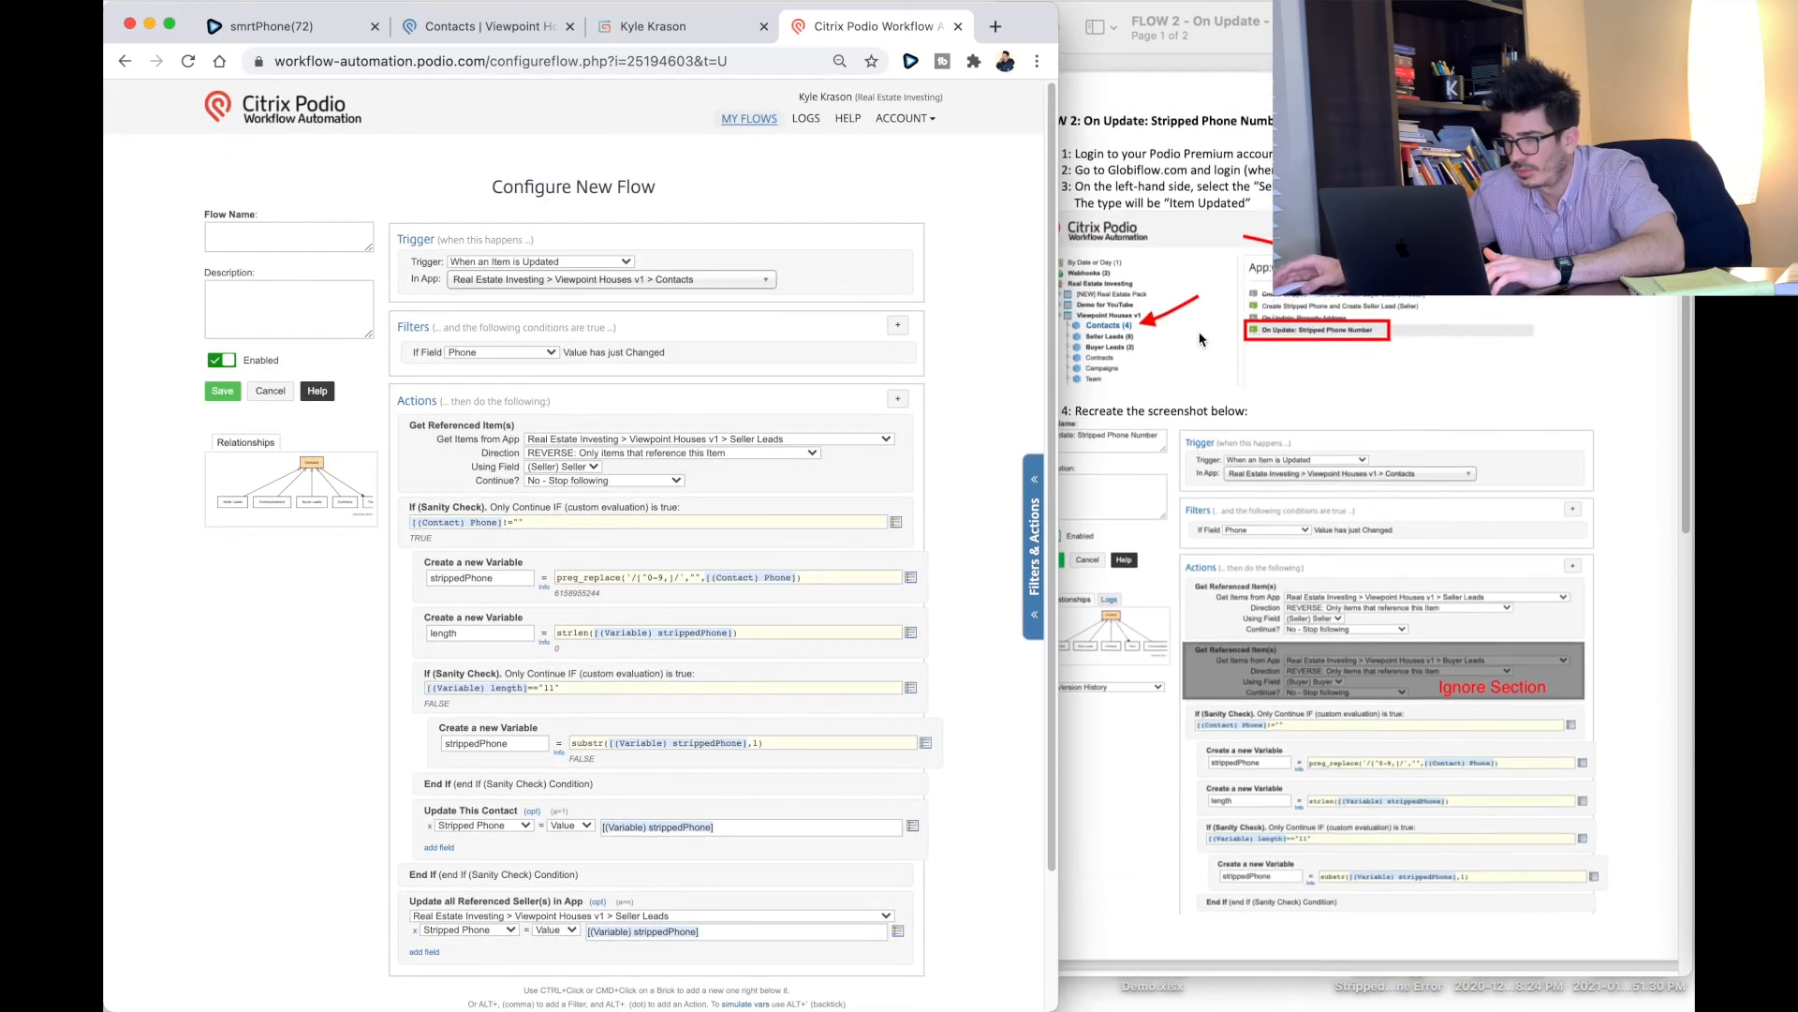
Step: Name the update flow 'On Update: Stripped Phone Number YT' and save it
{"action": "left_click", "coordinate": [272, 247]}
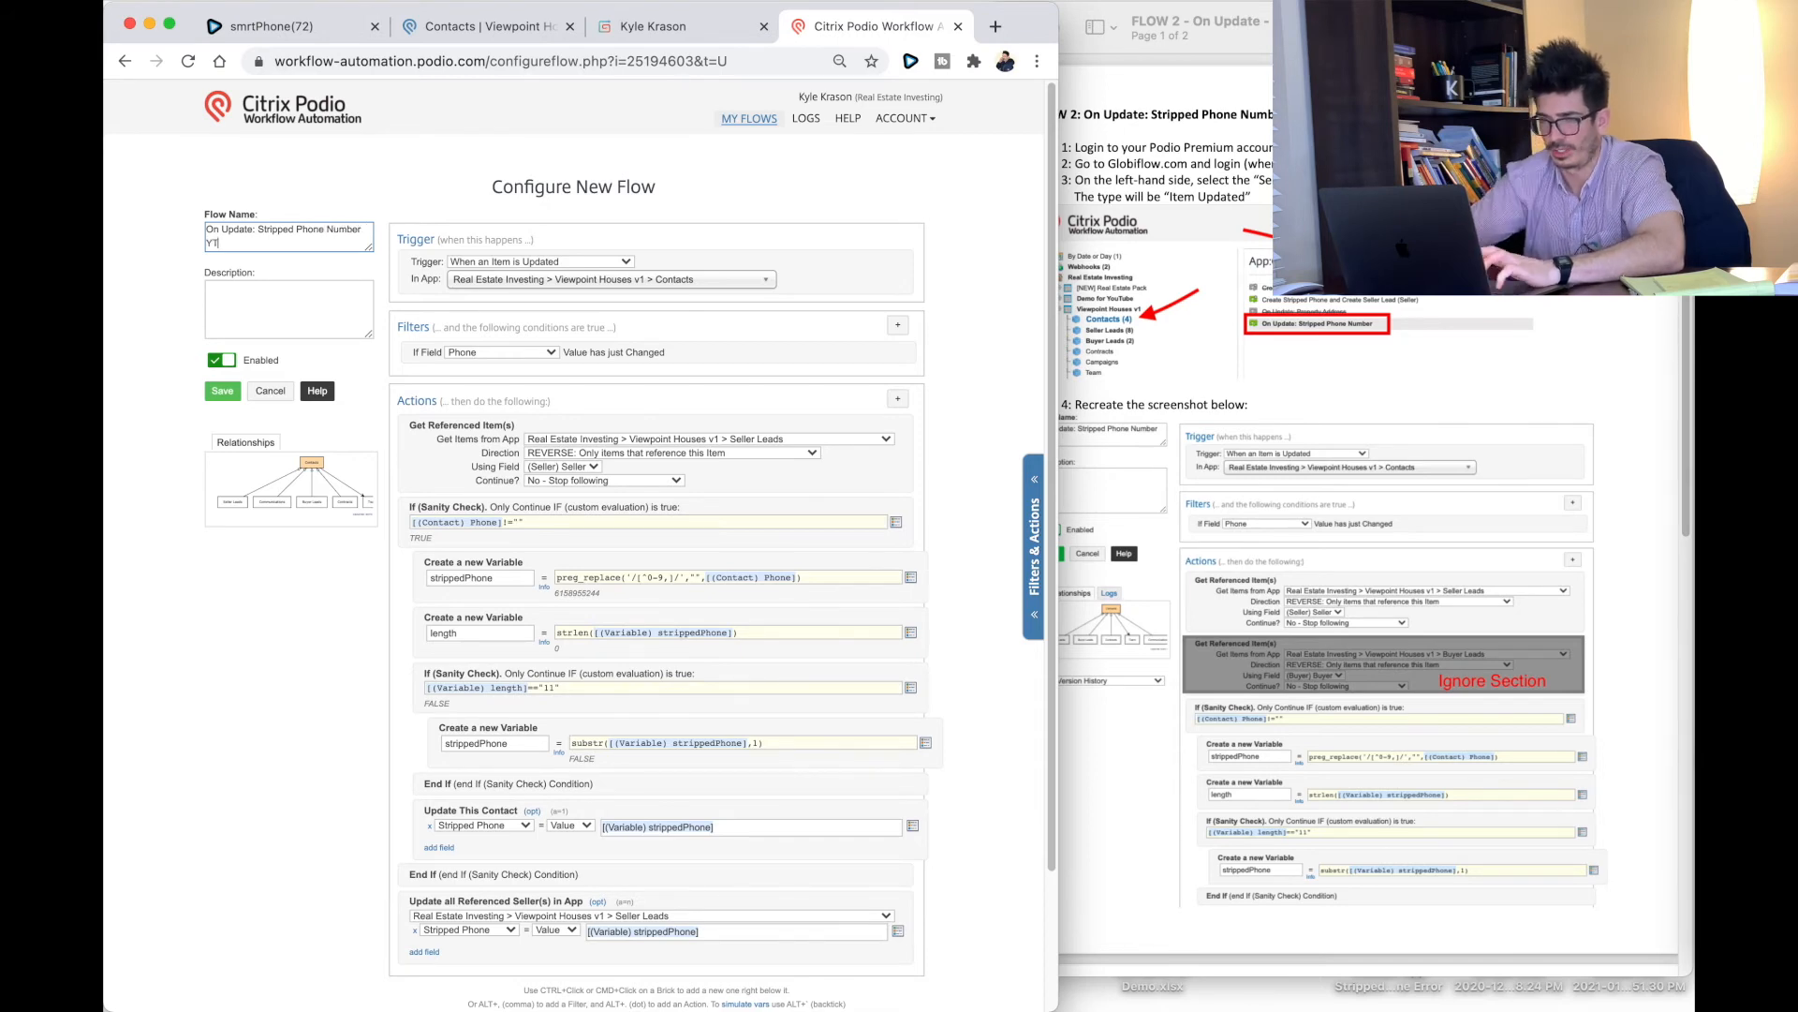
{"action": "left_click", "coordinate": [222, 391]}
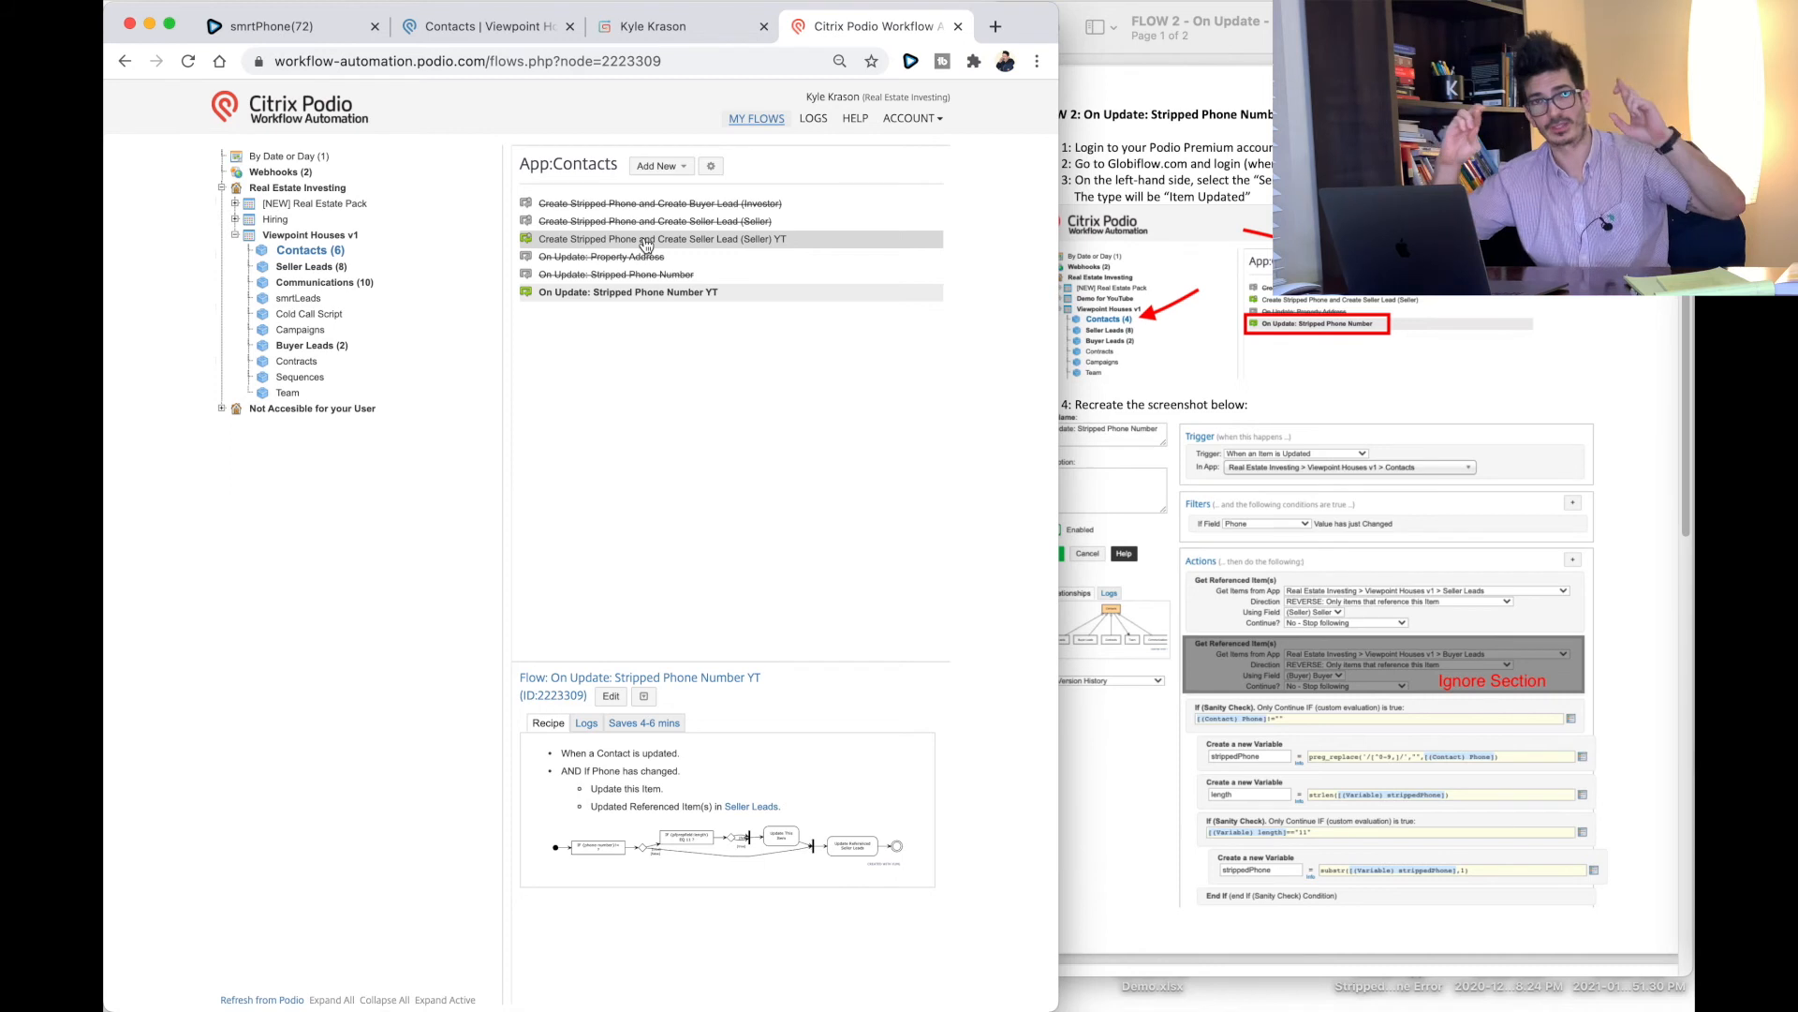
Step: Start a new test contact in the Contacts app with Contact Type Seller and a work phone
{"action": "left_click", "coordinate": [475, 37]}
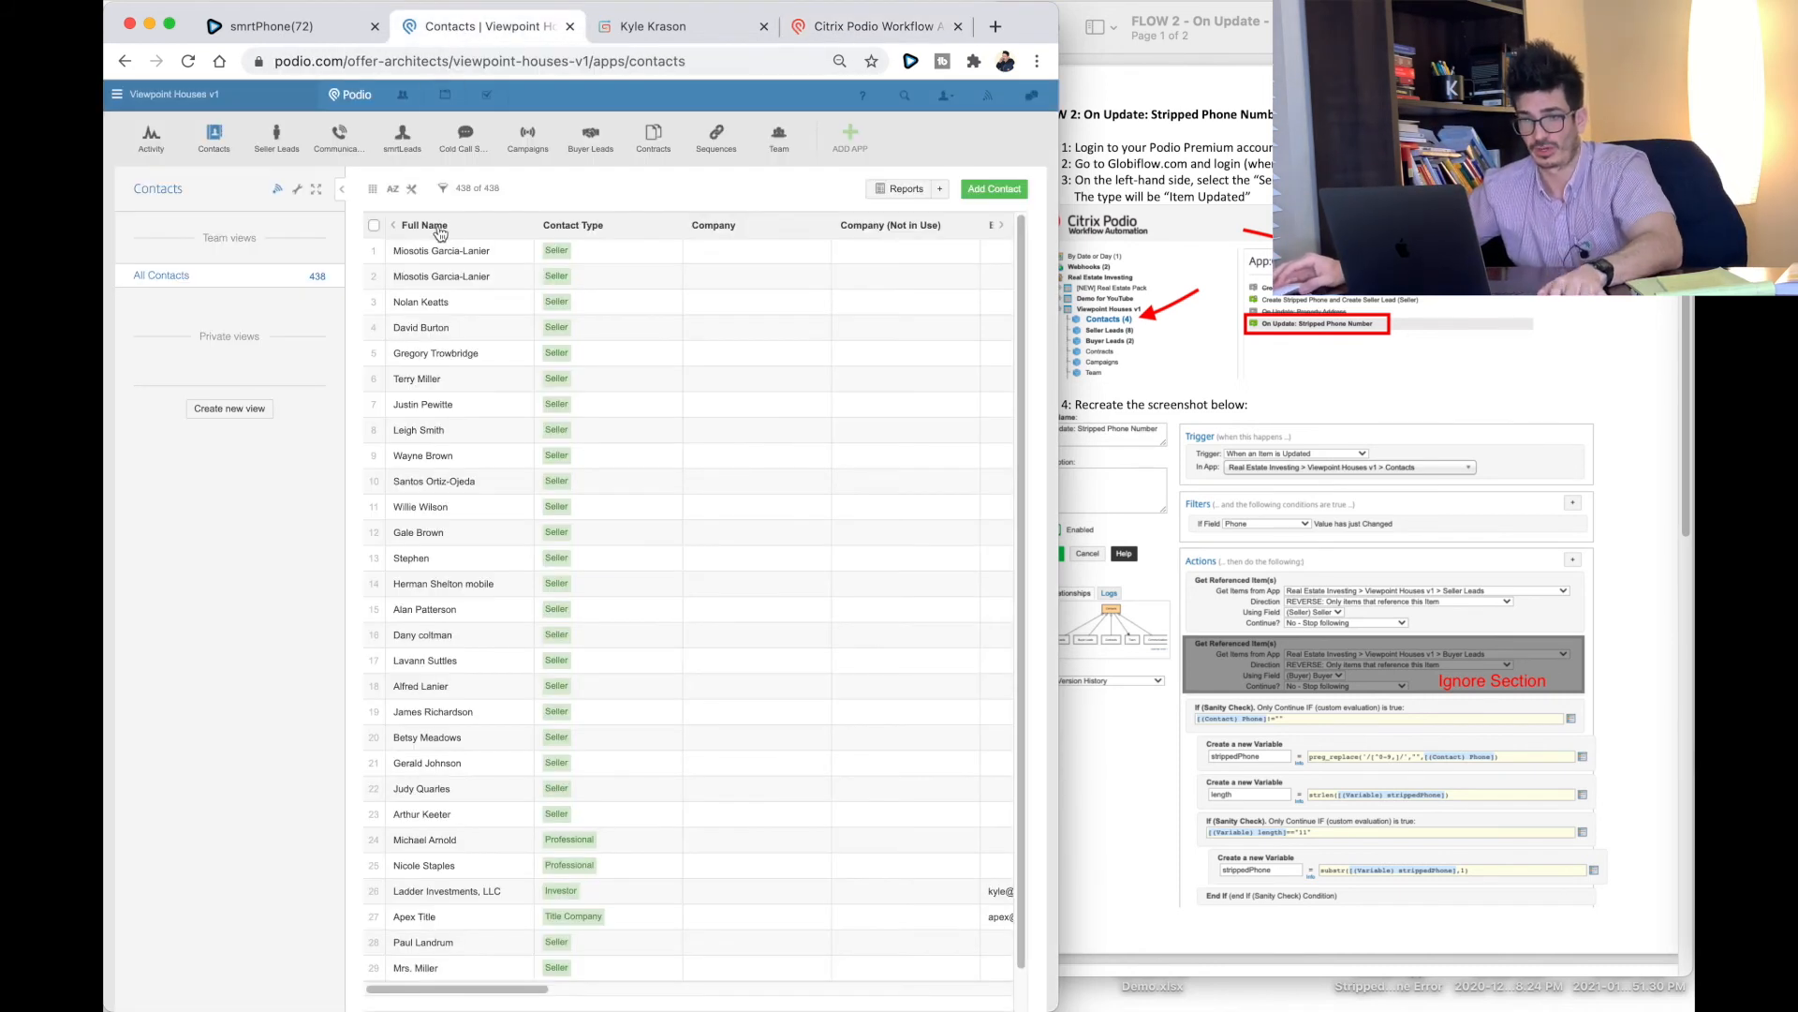
{"action": "left_click", "coordinate": [995, 189]}
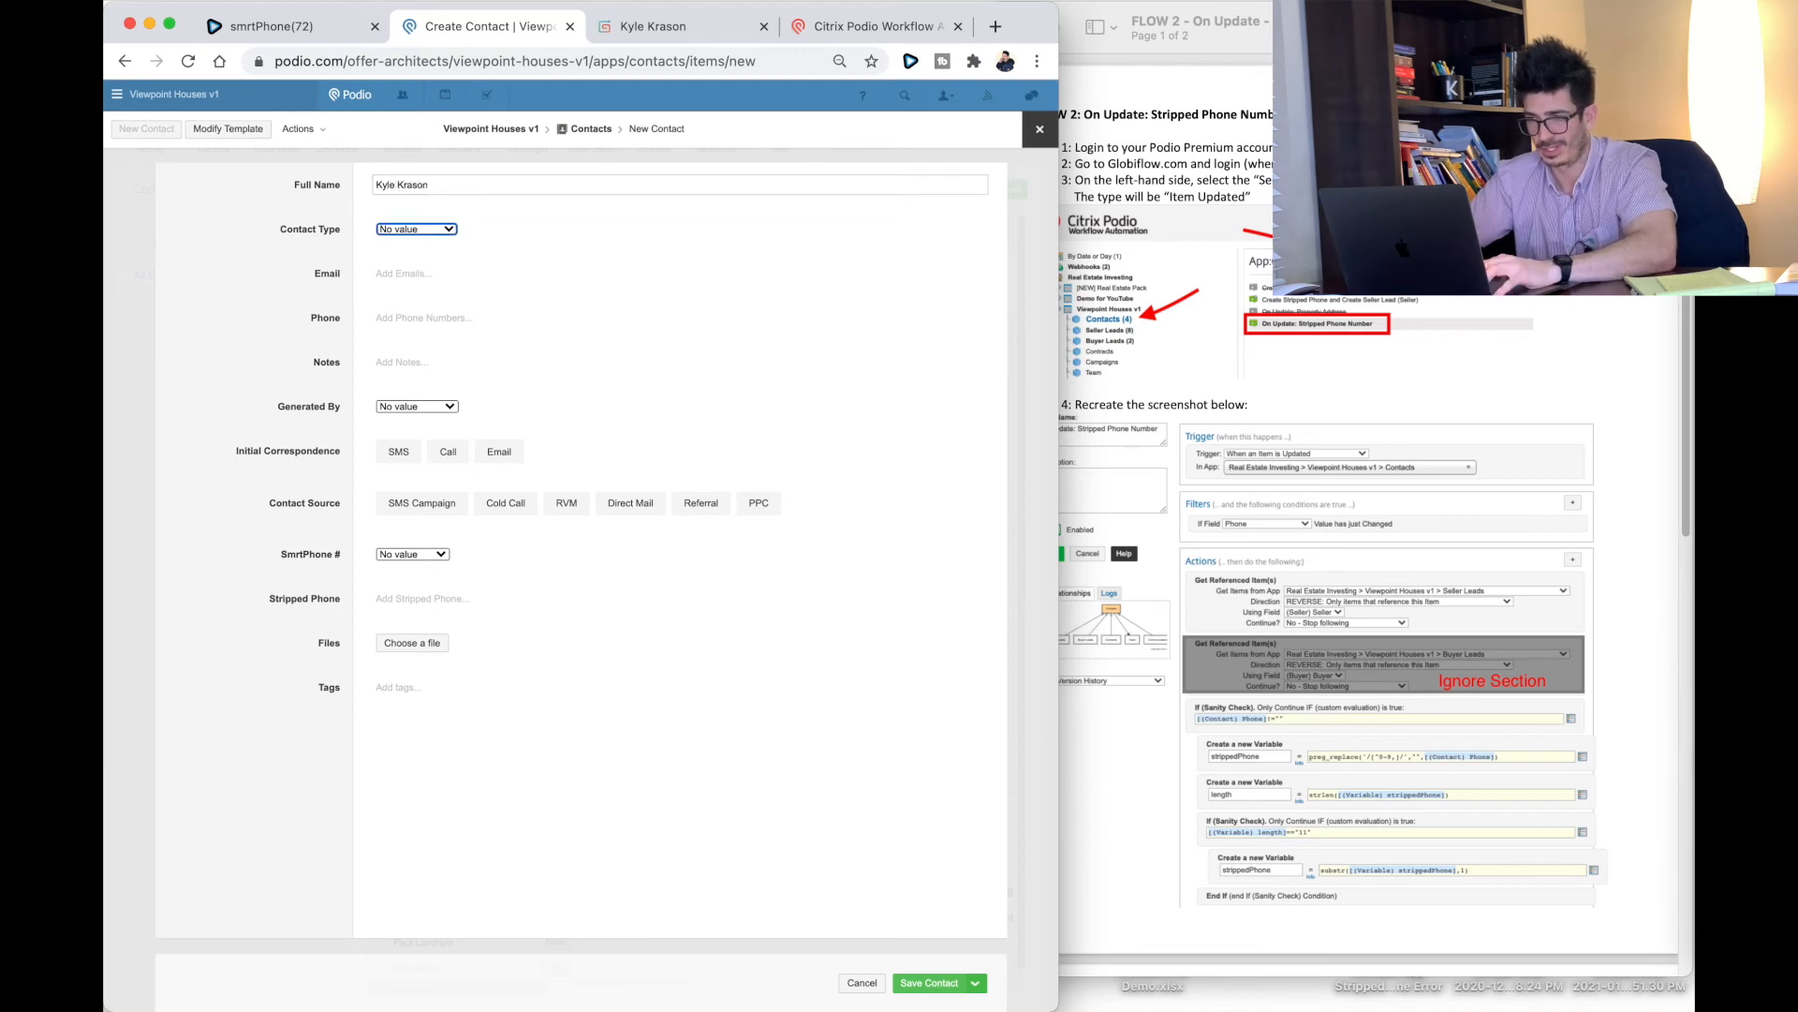
{"action": "left_click", "coordinate": [416, 228]}
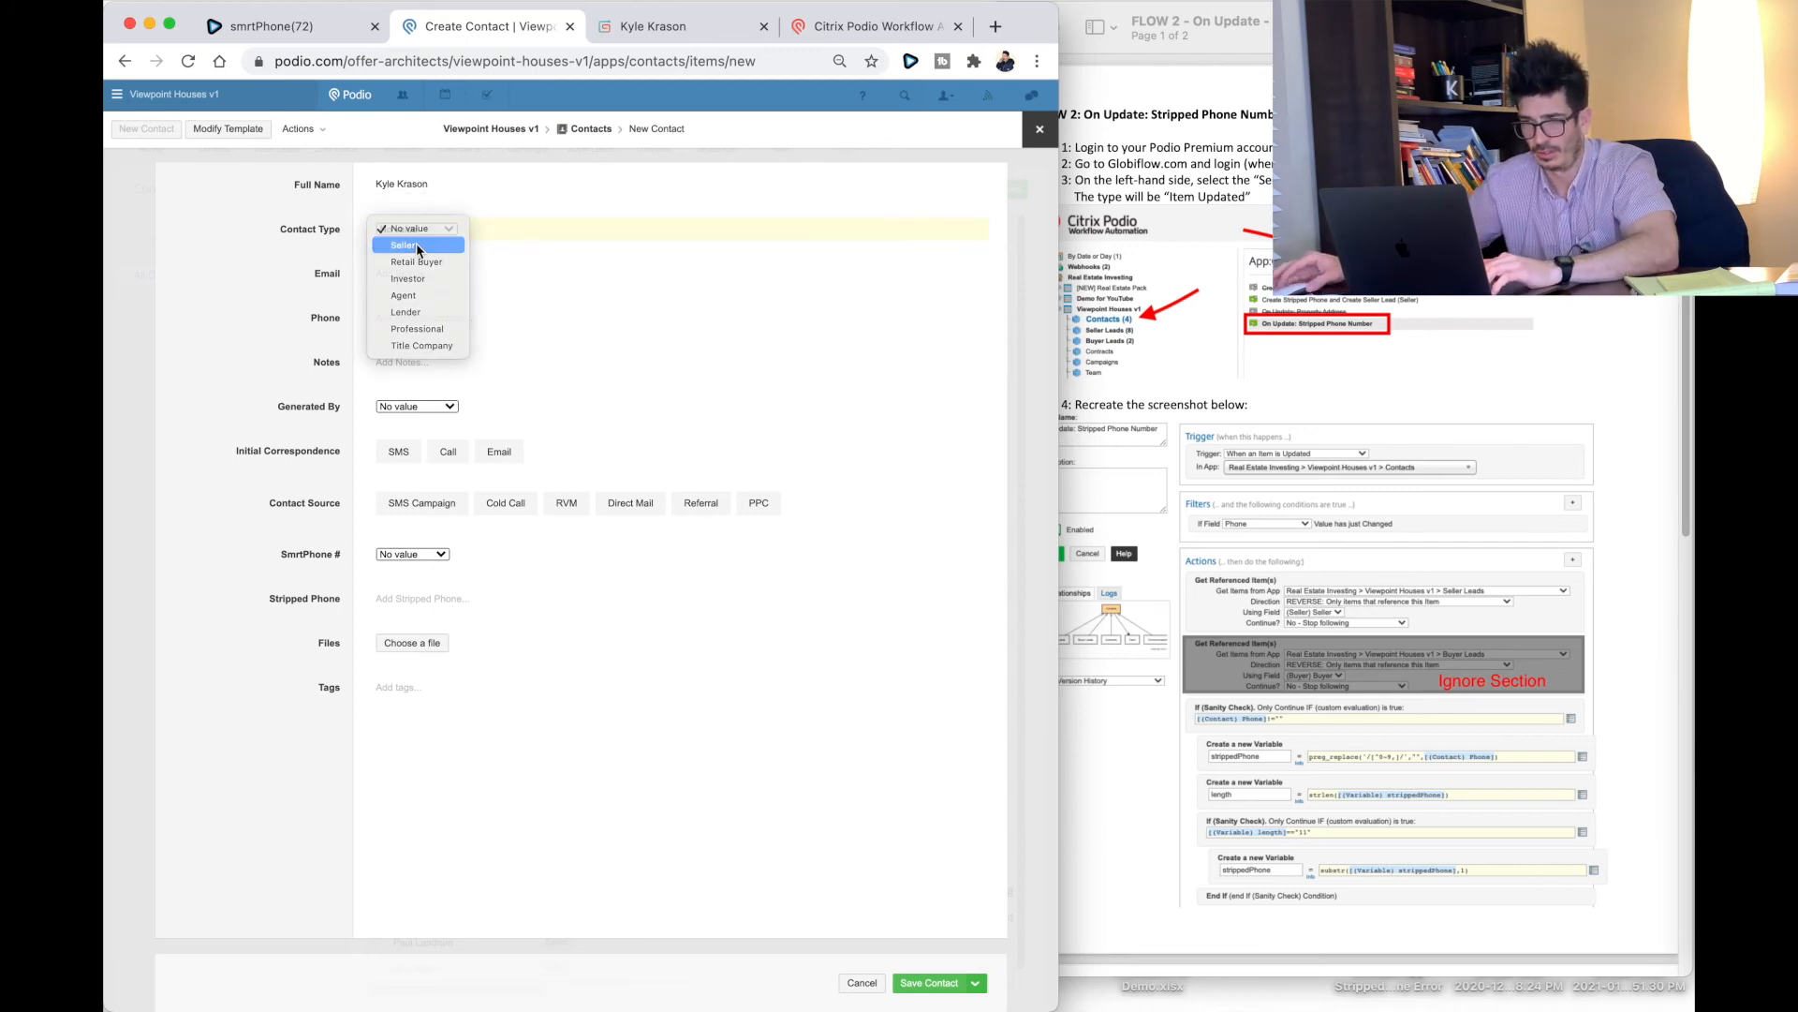
{"action": "left_click", "coordinate": [415, 243]}
{"action": "left_click", "coordinate": [403, 319]}
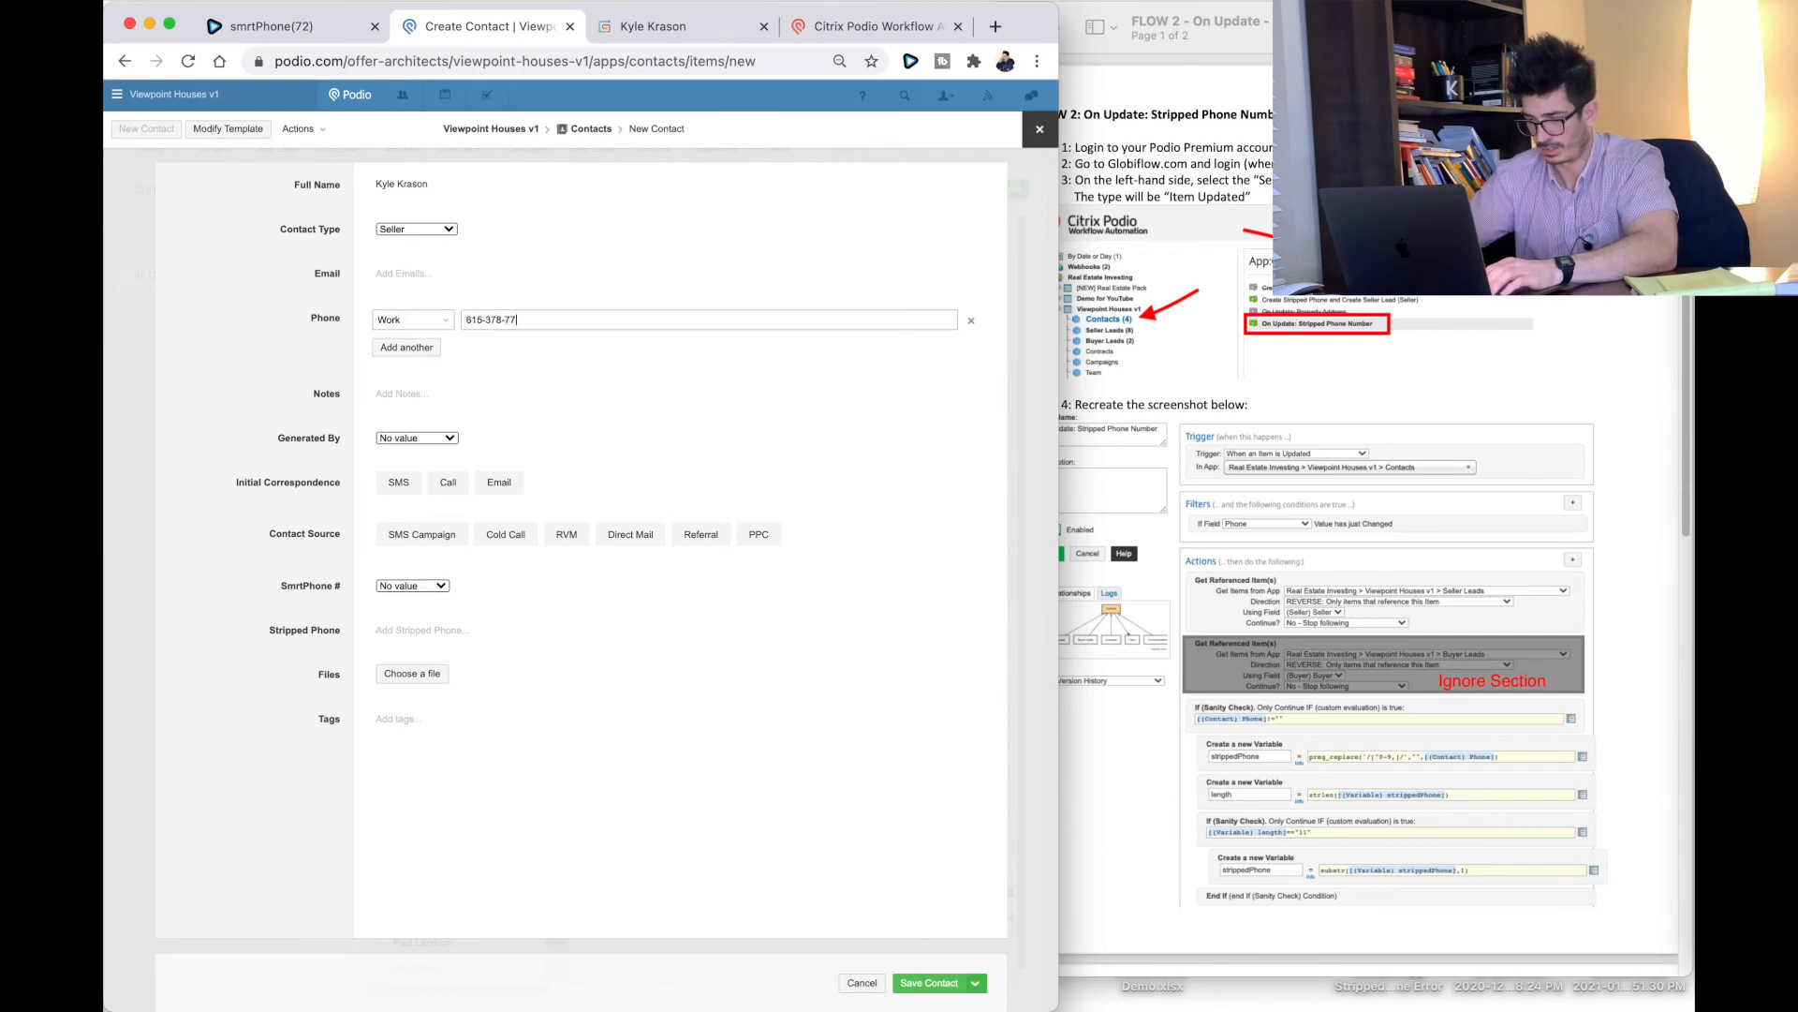
Step: Add notes 'asdgsdrhsdrh', Generated By, Call, Cold Call and a SmrtPhone number, then save the contact
{"action": "left_click", "coordinate": [413, 401]}
{"action": "type", "text": "asdgsdrhsdrhsdrh"}
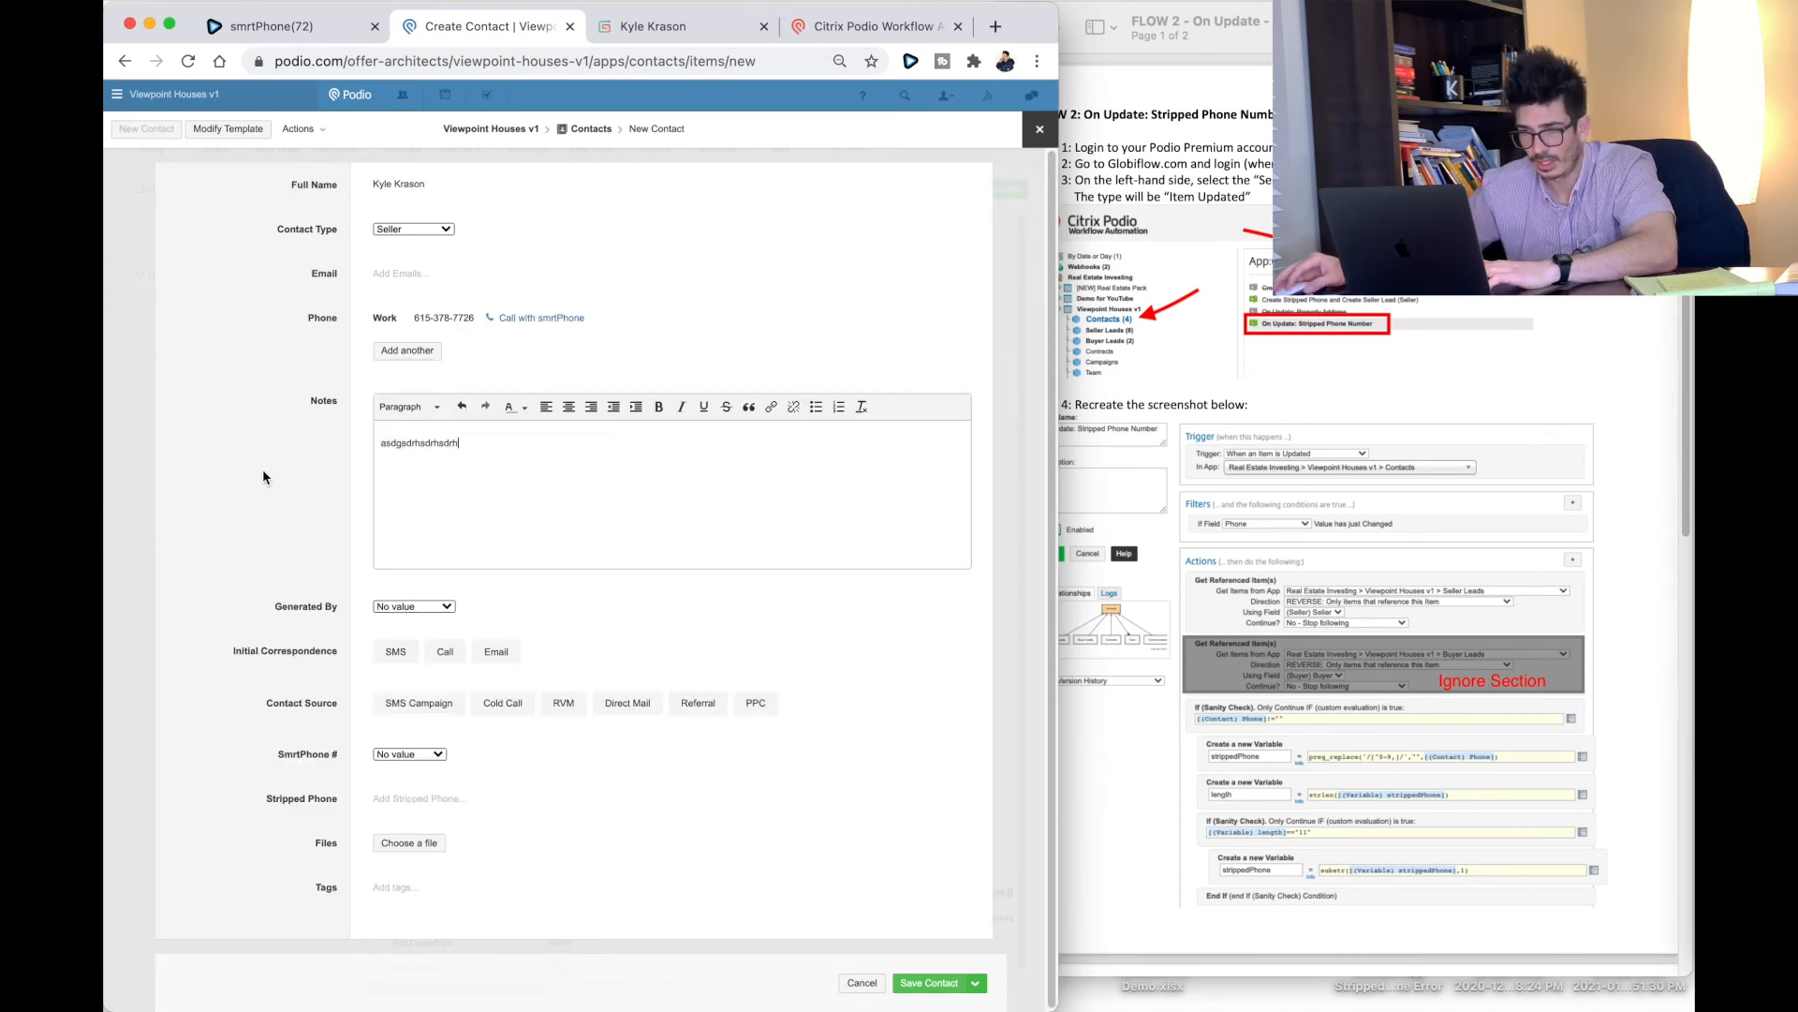
{"action": "left_click", "coordinate": [314, 480]}
{"action": "left_click", "coordinate": [415, 444]}
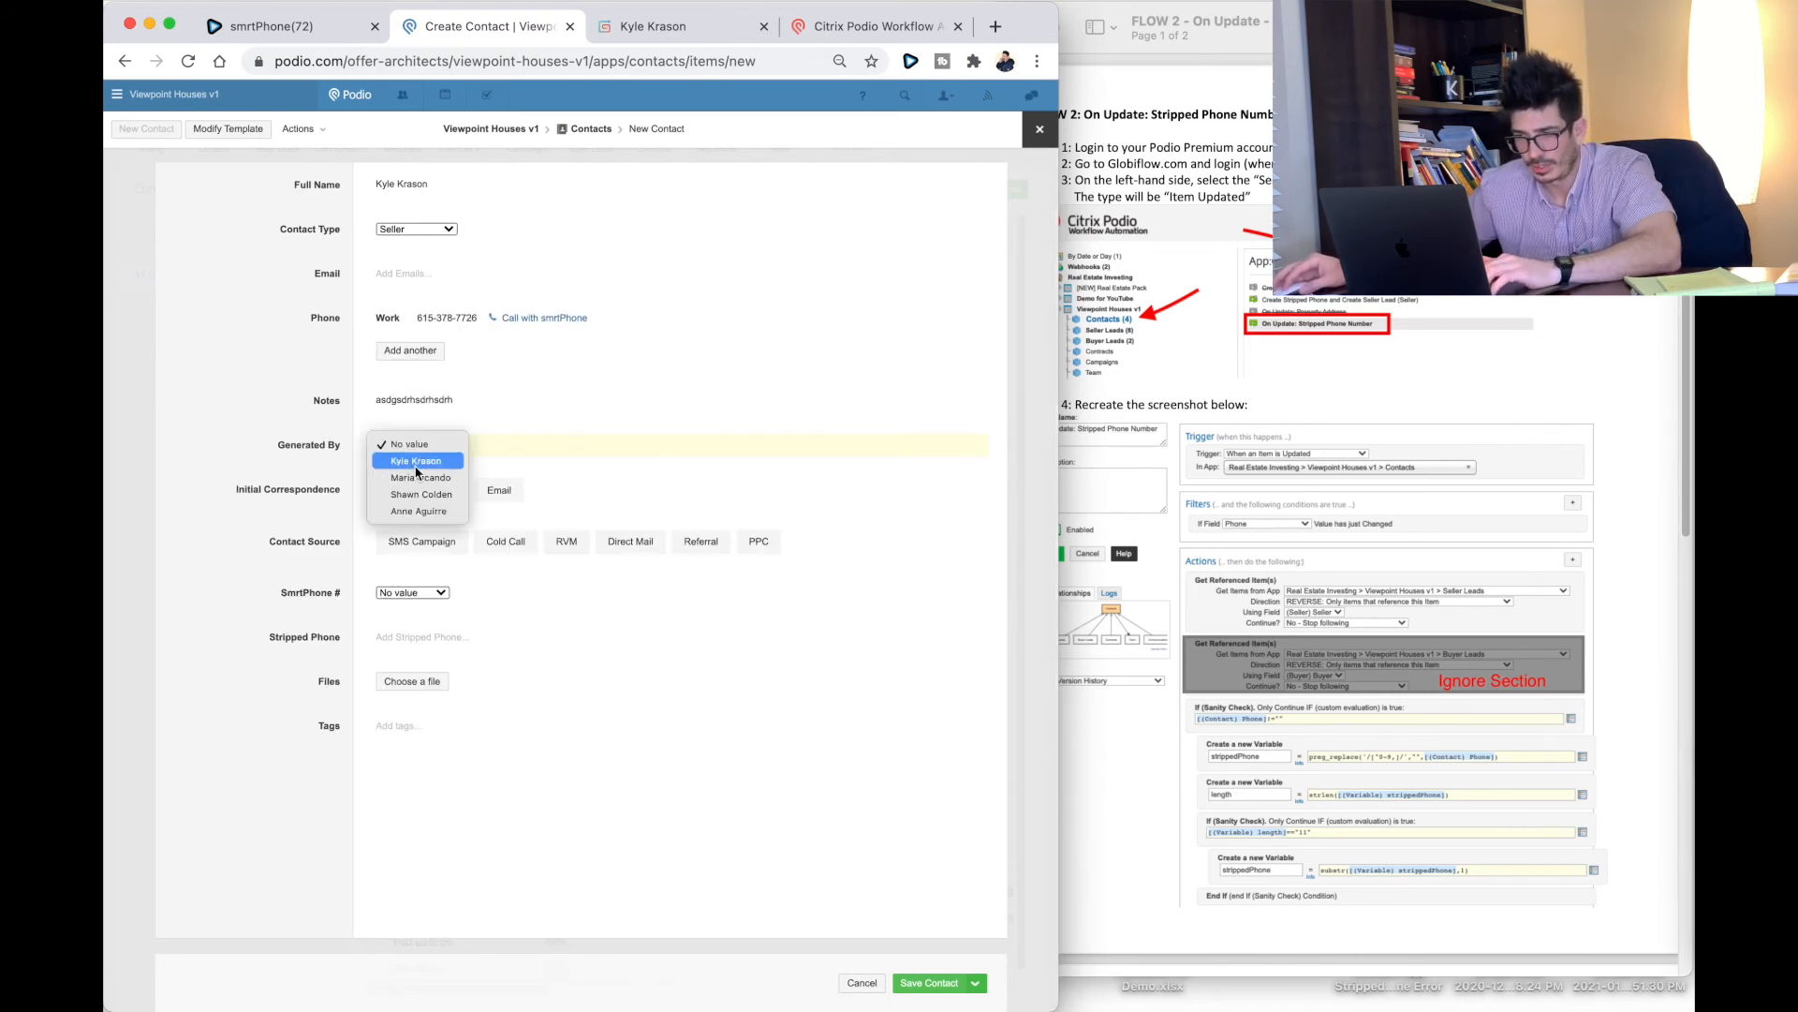
{"action": "left_click", "coordinate": [415, 461]}
{"action": "left_click", "coordinate": [448, 491]}
{"action": "left_click", "coordinate": [505, 541]}
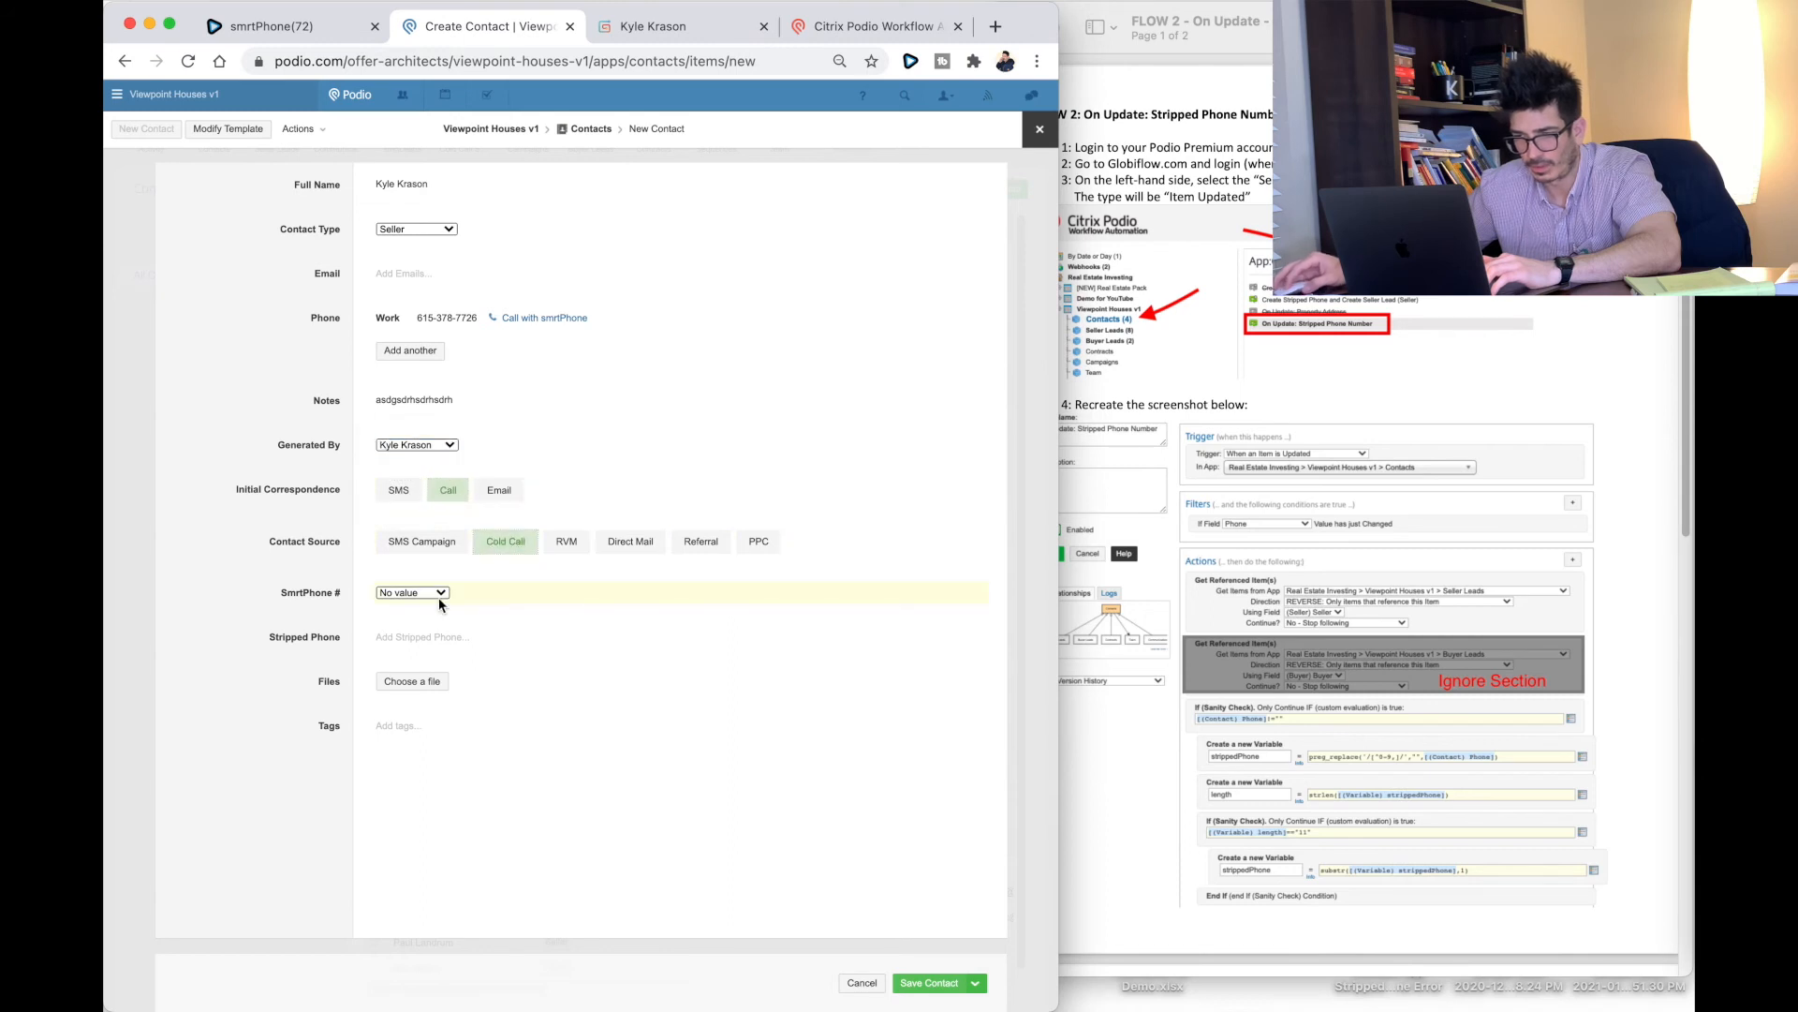
{"action": "left_click", "coordinate": [440, 596]}
{"action": "left_click", "coordinate": [430, 642]}
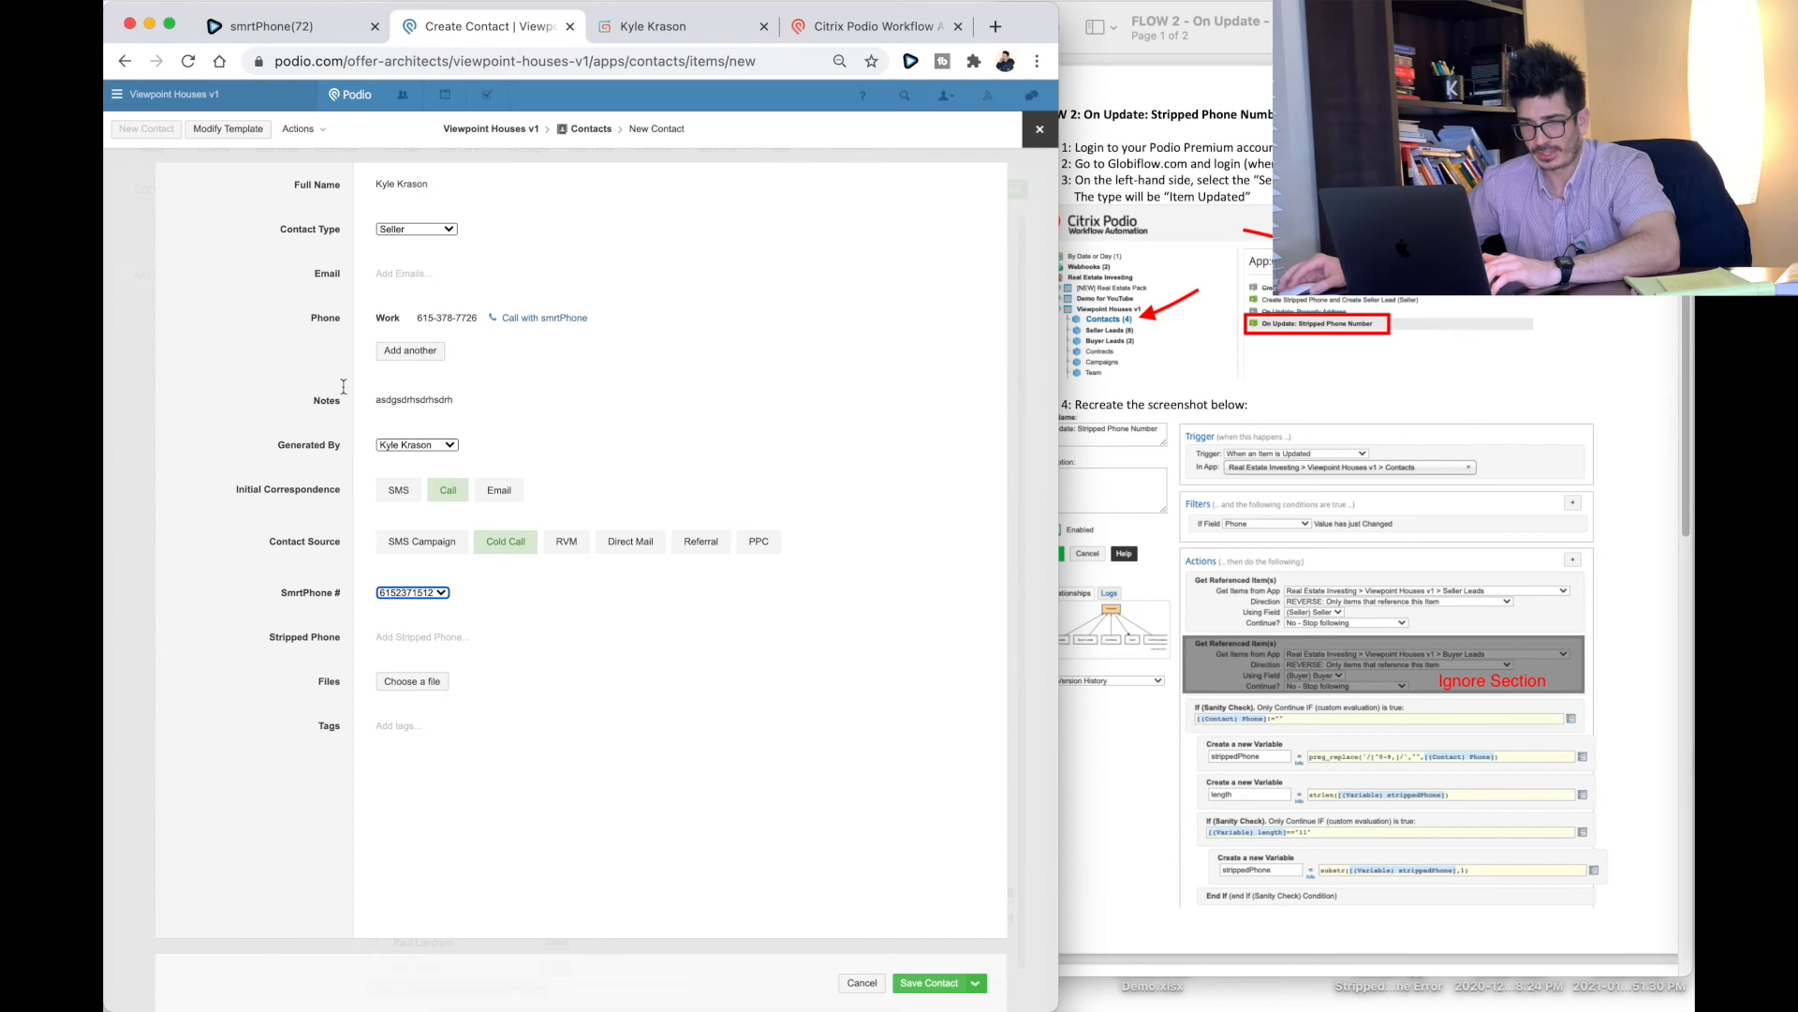
{"action": "left_click", "coordinate": [929, 982]}
Step: Reload the test contact and add SMS Campaign as a Contact Source
{"action": "left_click_drag", "start_coordinate": [1056, 433], "coordinate": [1387, 438]}
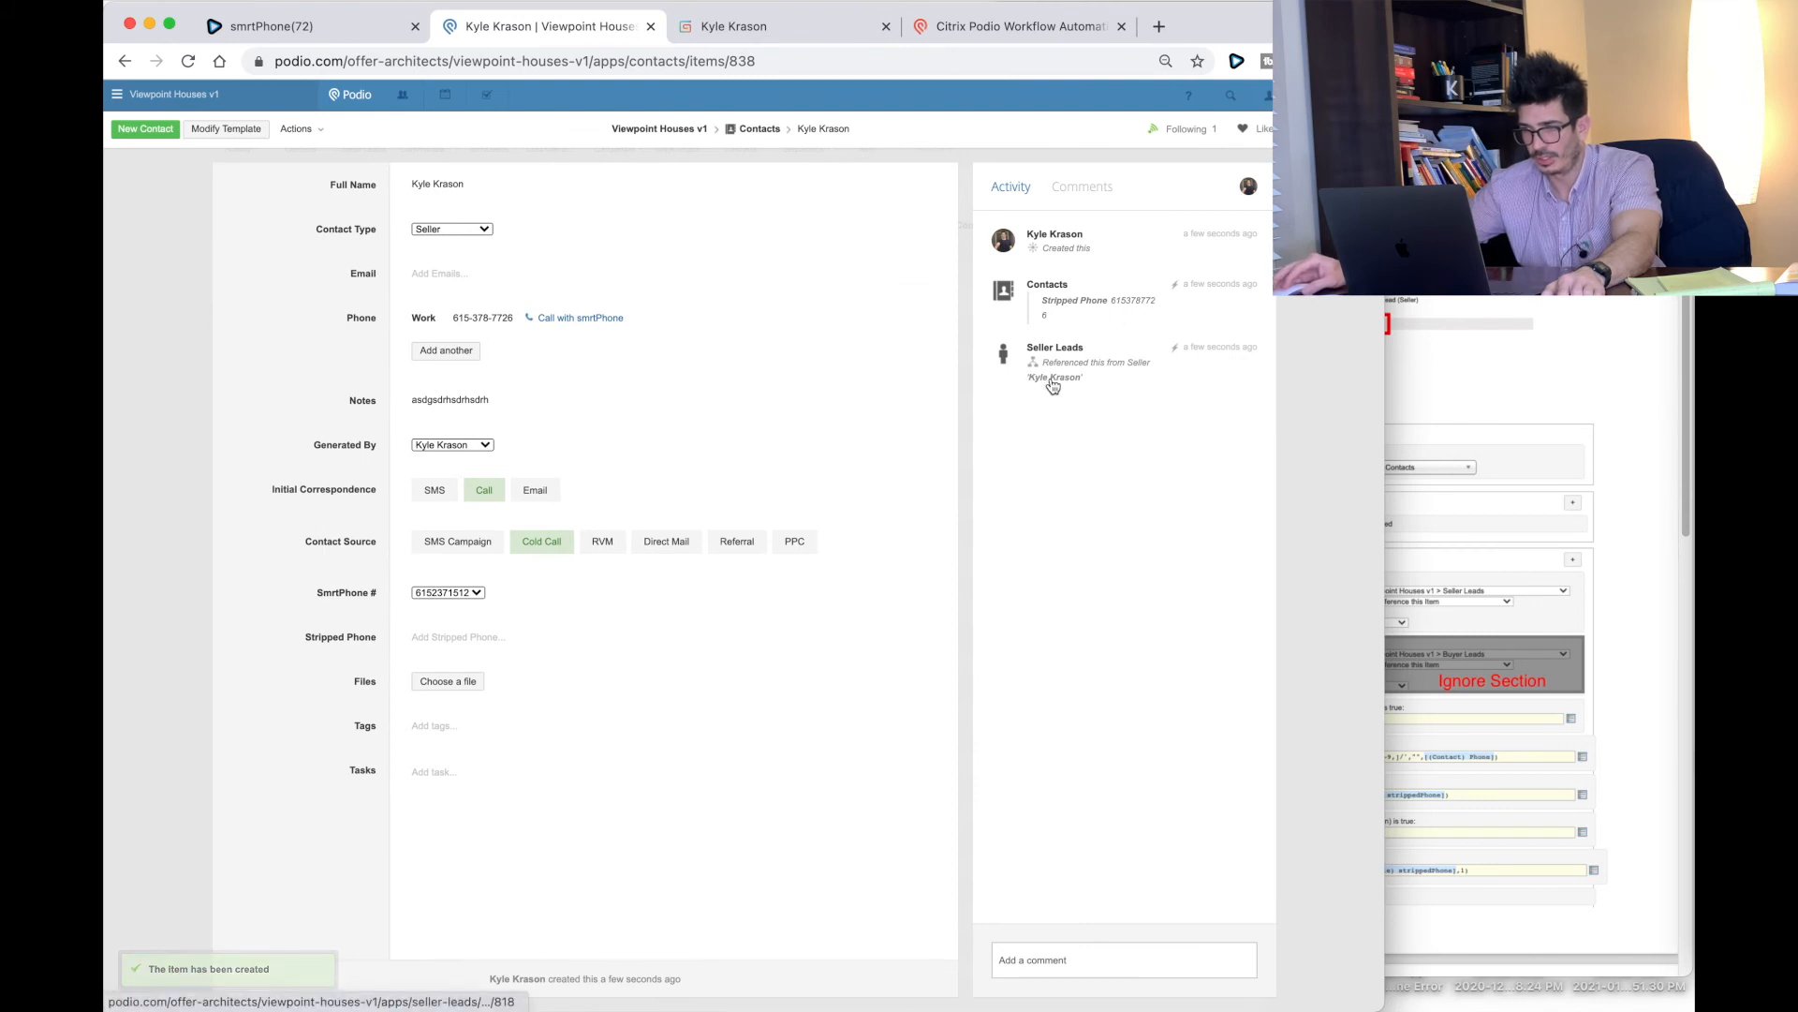
{"action": "left_click", "coordinate": [188, 61]}
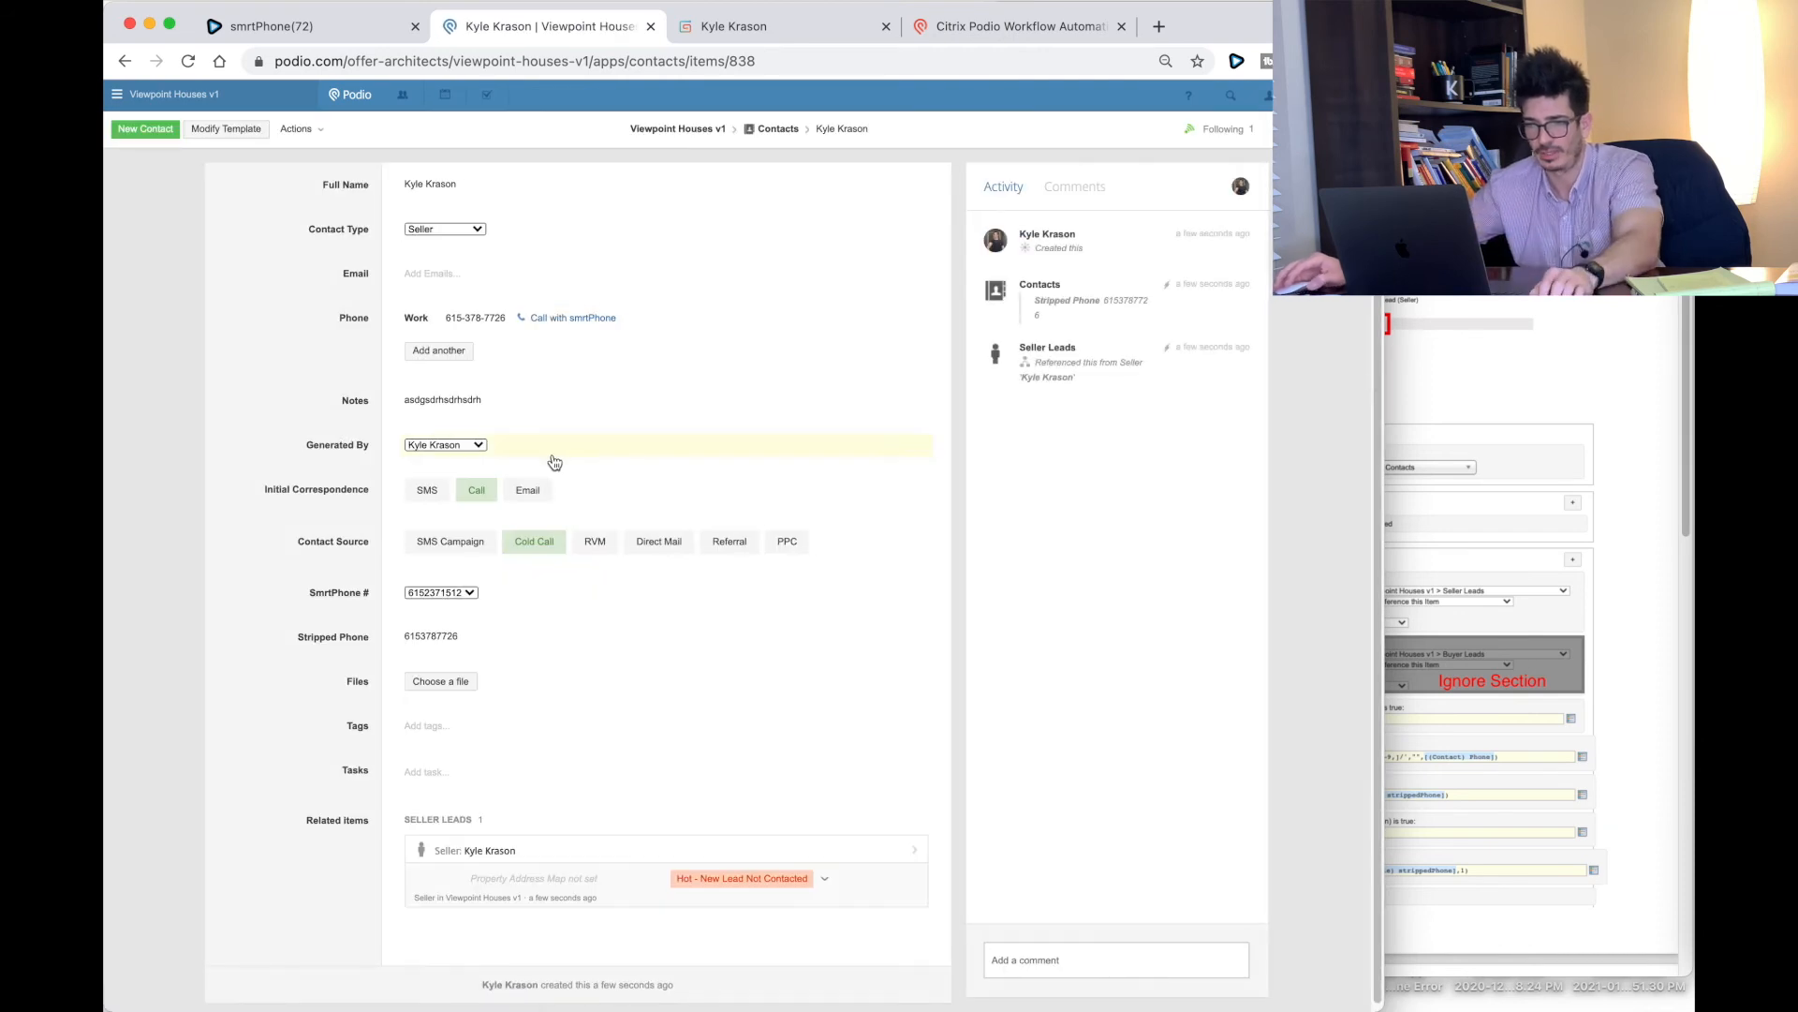
{"action": "left_click", "coordinate": [452, 541]}
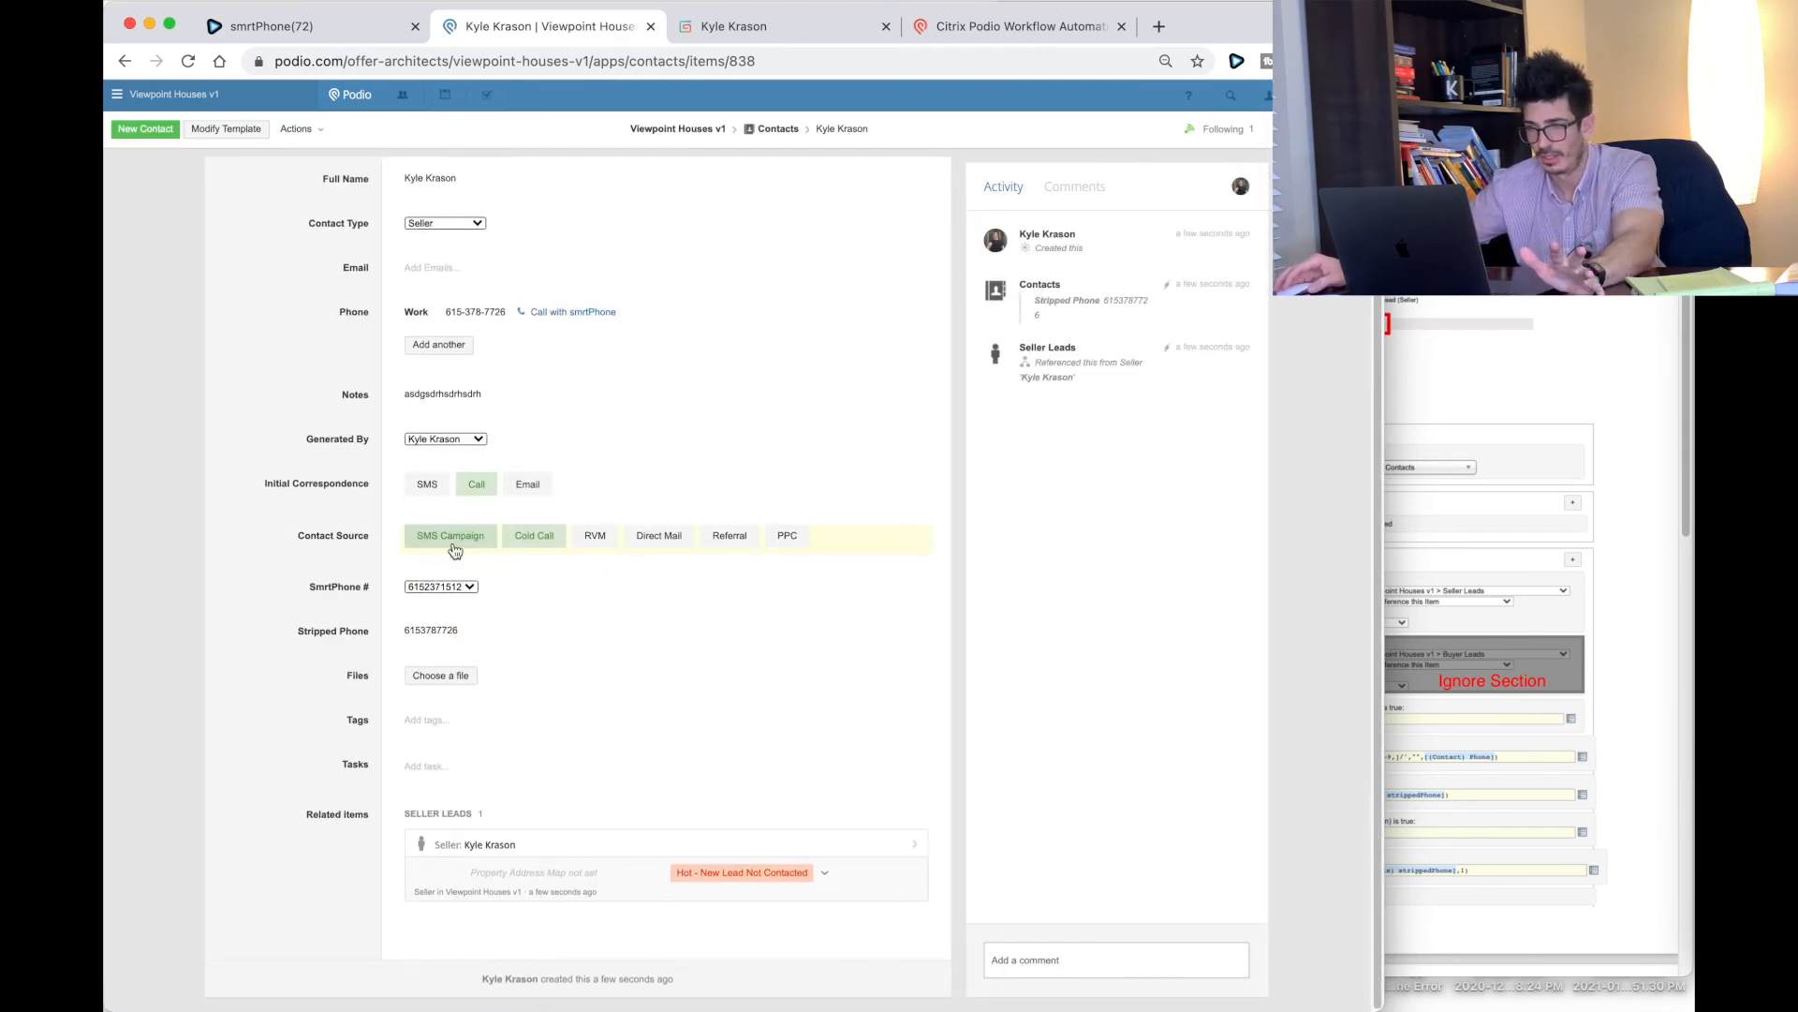
Step: Open the linked Seller Lead, set its correspondence to Call, then return to the contact
{"action": "left_click", "coordinate": [528, 841]}
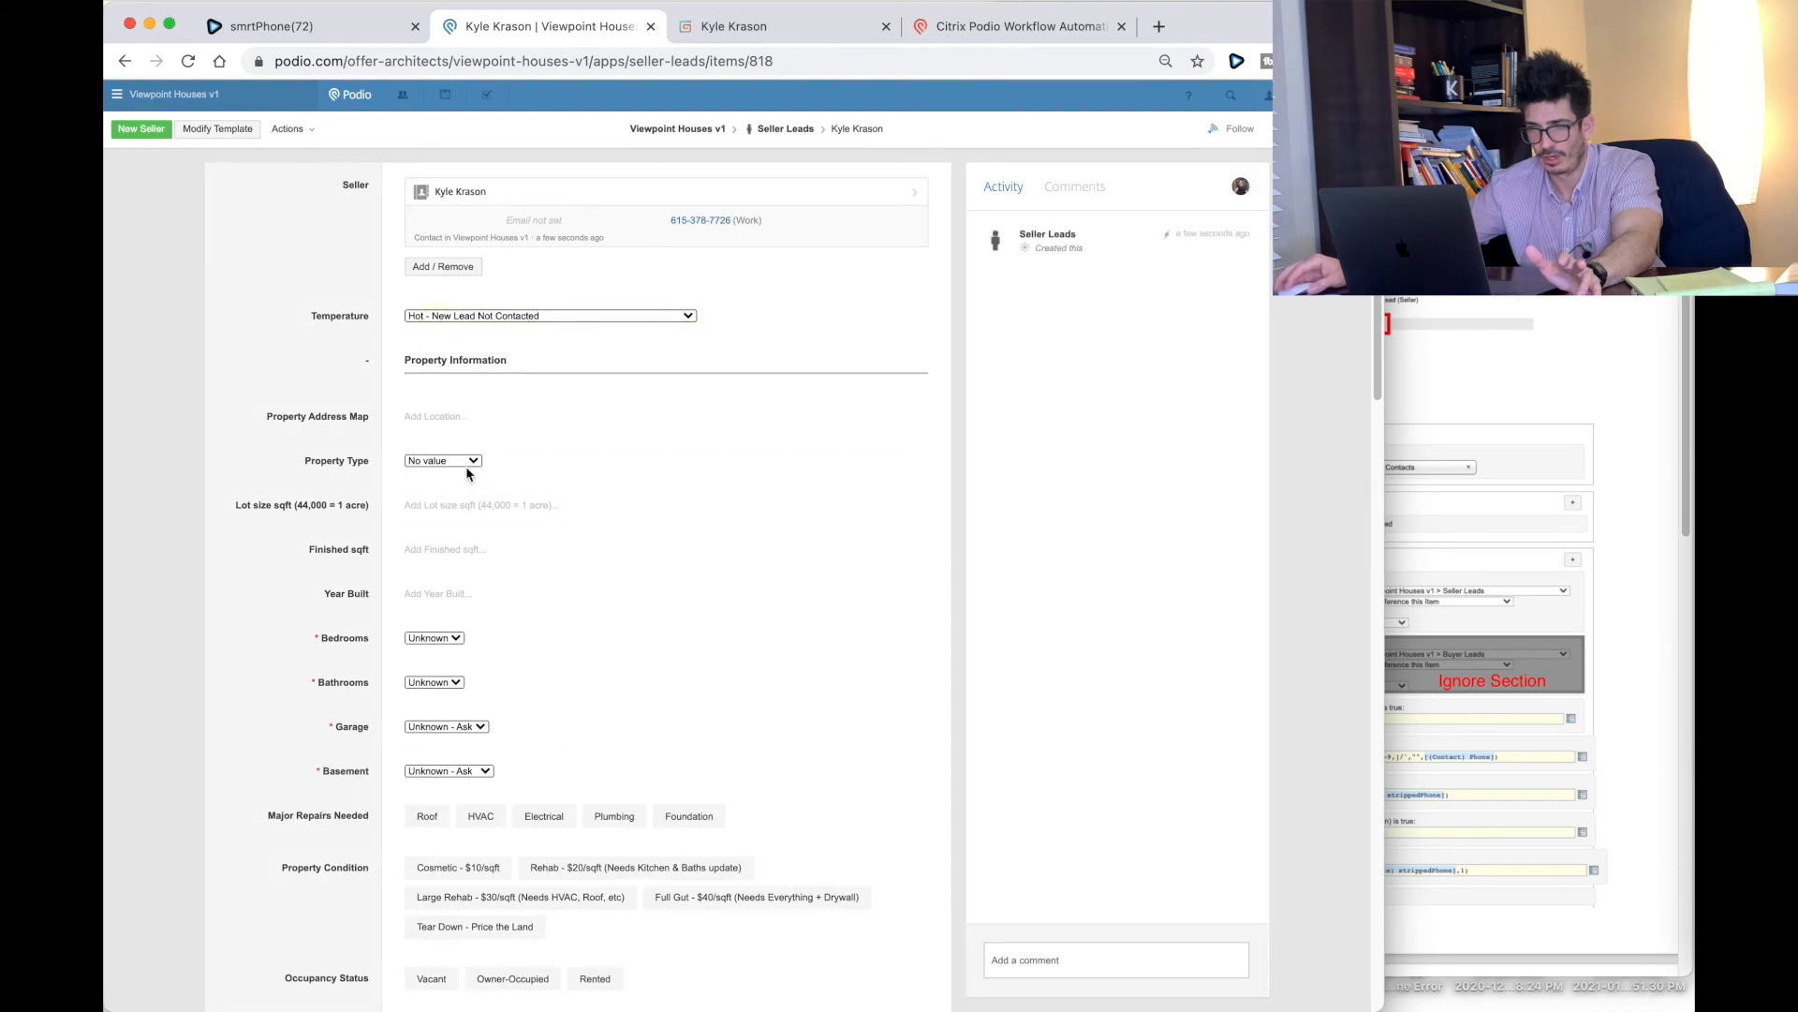
{"action": "scroll", "coordinate": [467, 471], "scroll_direction": "down", "scroll_amount": 15}
{"action": "scroll", "coordinate": [477, 515], "scroll_direction": "down", "scroll_amount": 7}
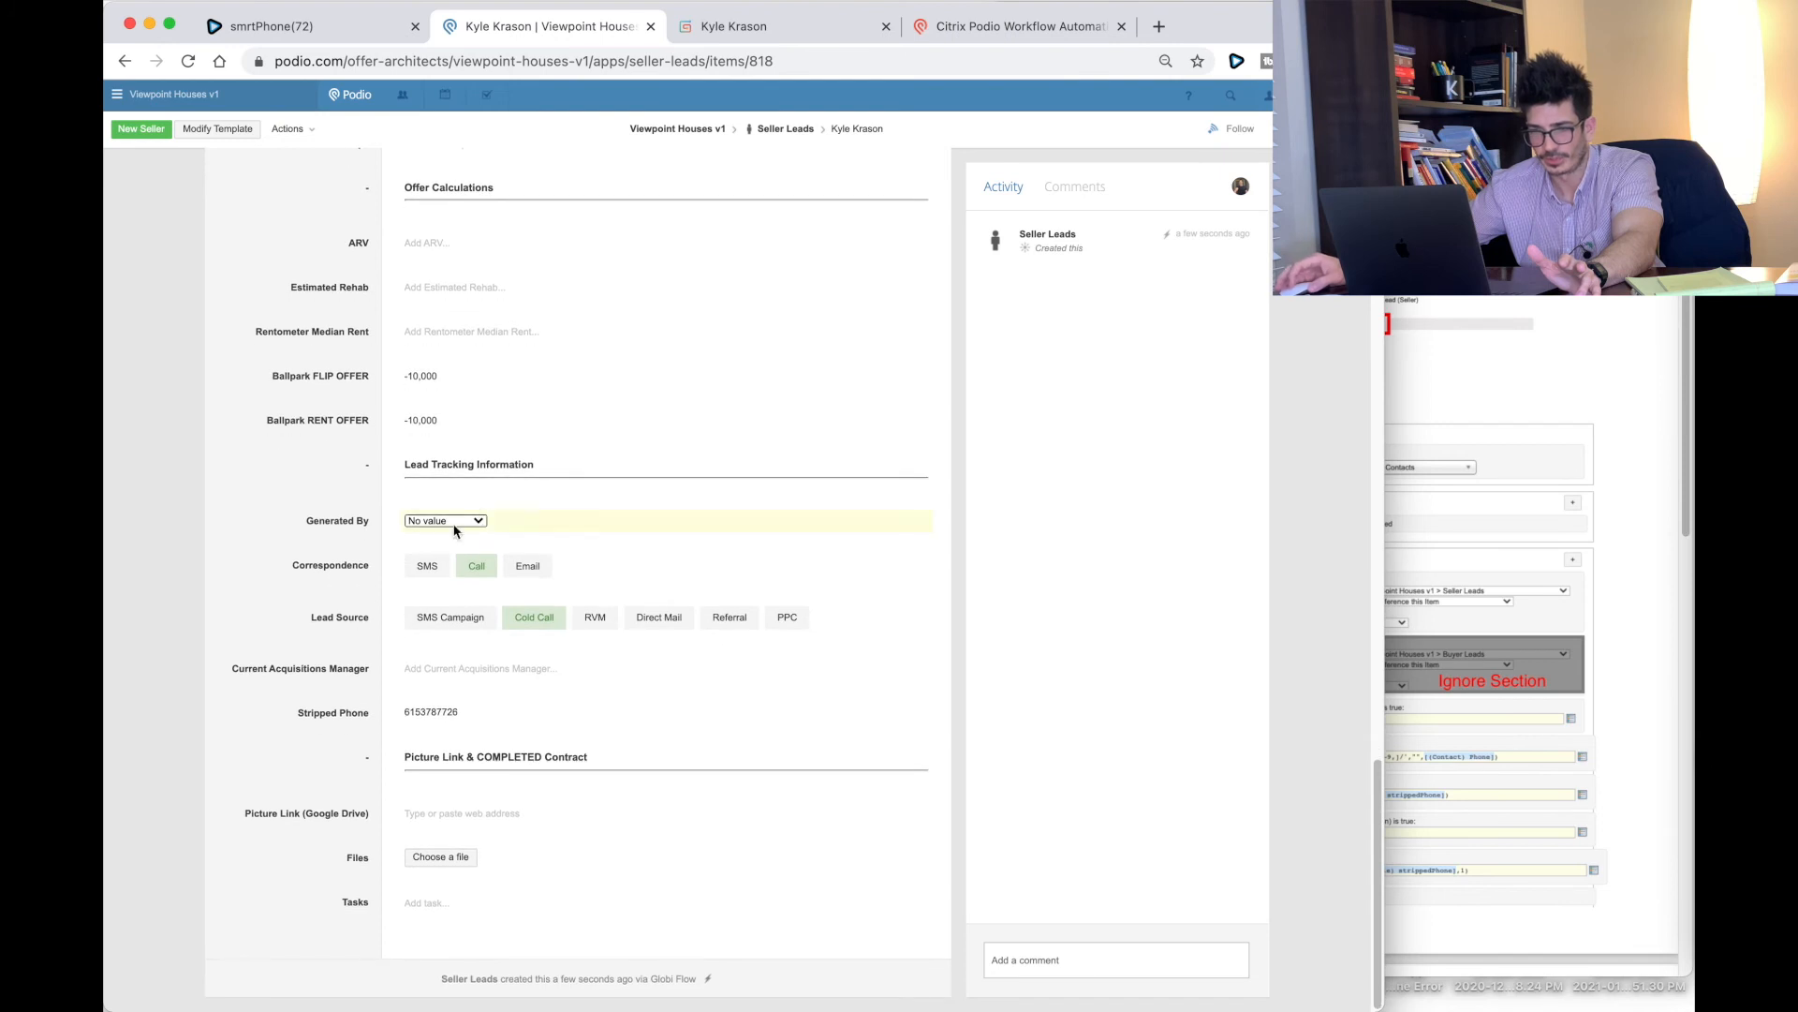
{"action": "left_click", "coordinate": [466, 569]}
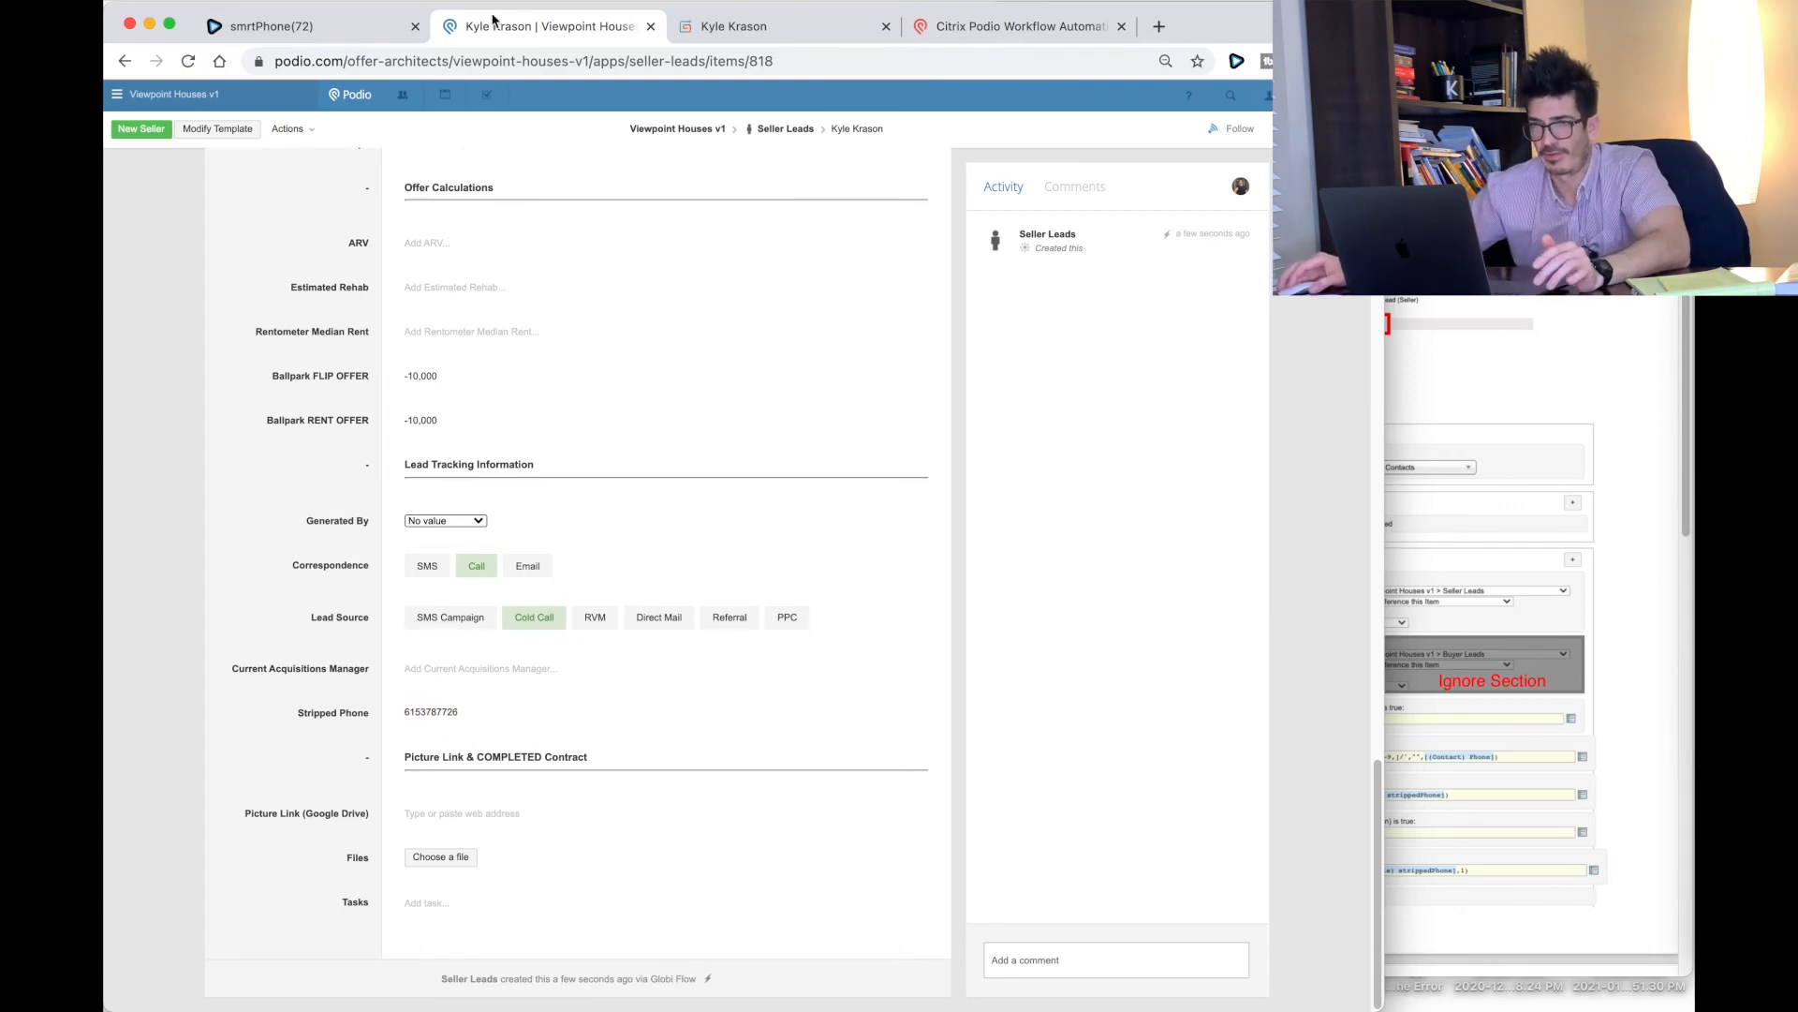
{"action": "scroll", "coordinate": [542, 309], "scroll_direction": "up", "scroll_amount": 10}
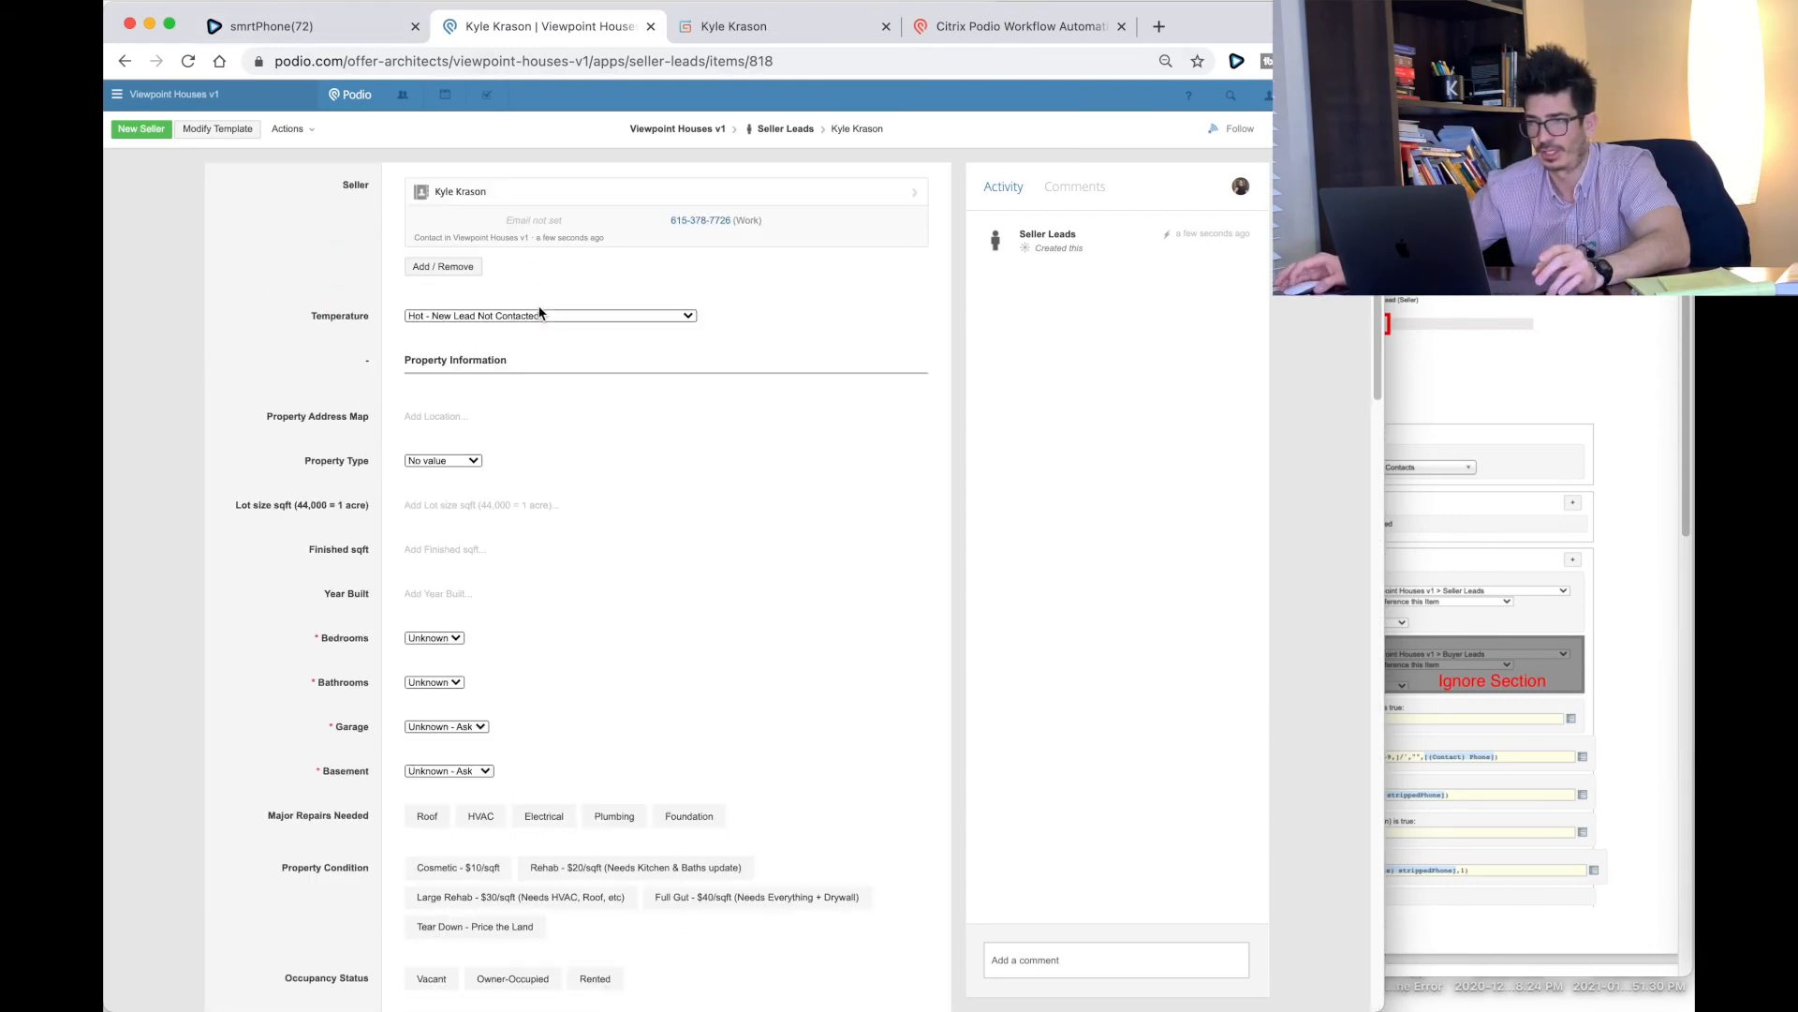
{"action": "left_click", "coordinate": [534, 191]}
{"action": "left_click", "coordinate": [479, 324]}
{"action": "key", "text": "super+a"}
{"action": "type", "text": "555-555-5555"}
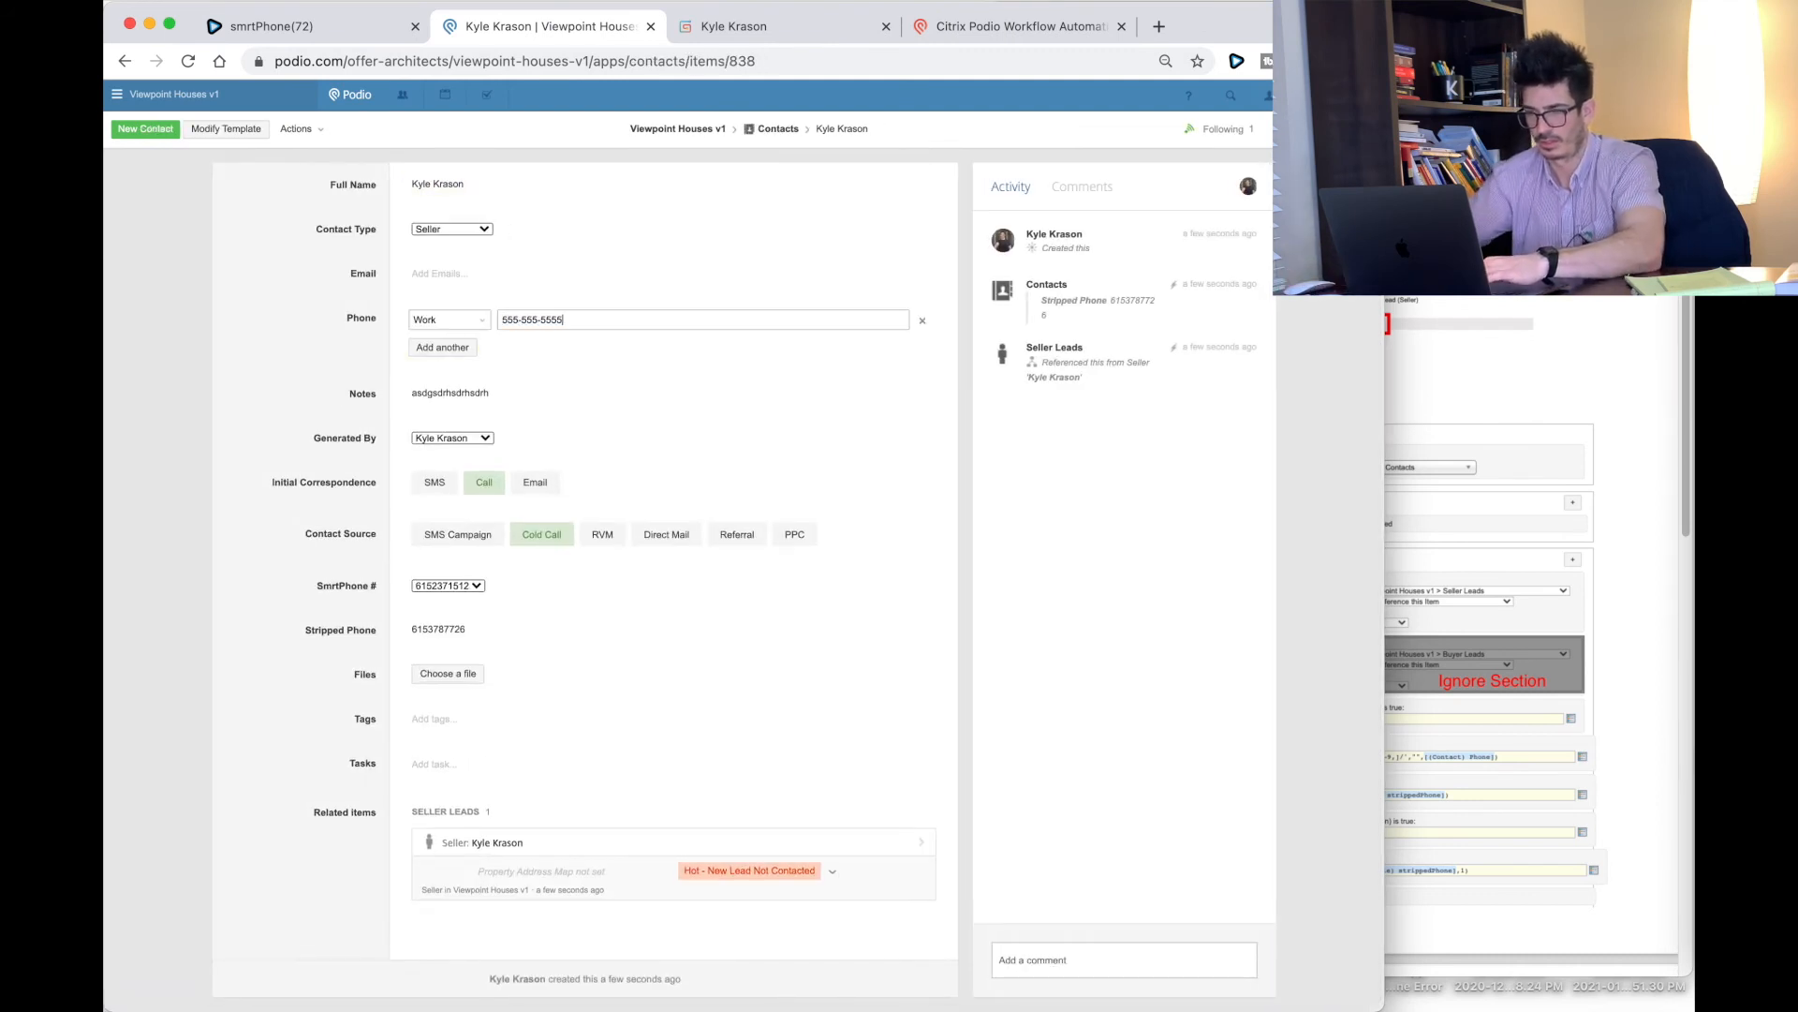
{"action": "left_click", "coordinate": [215, 344]}
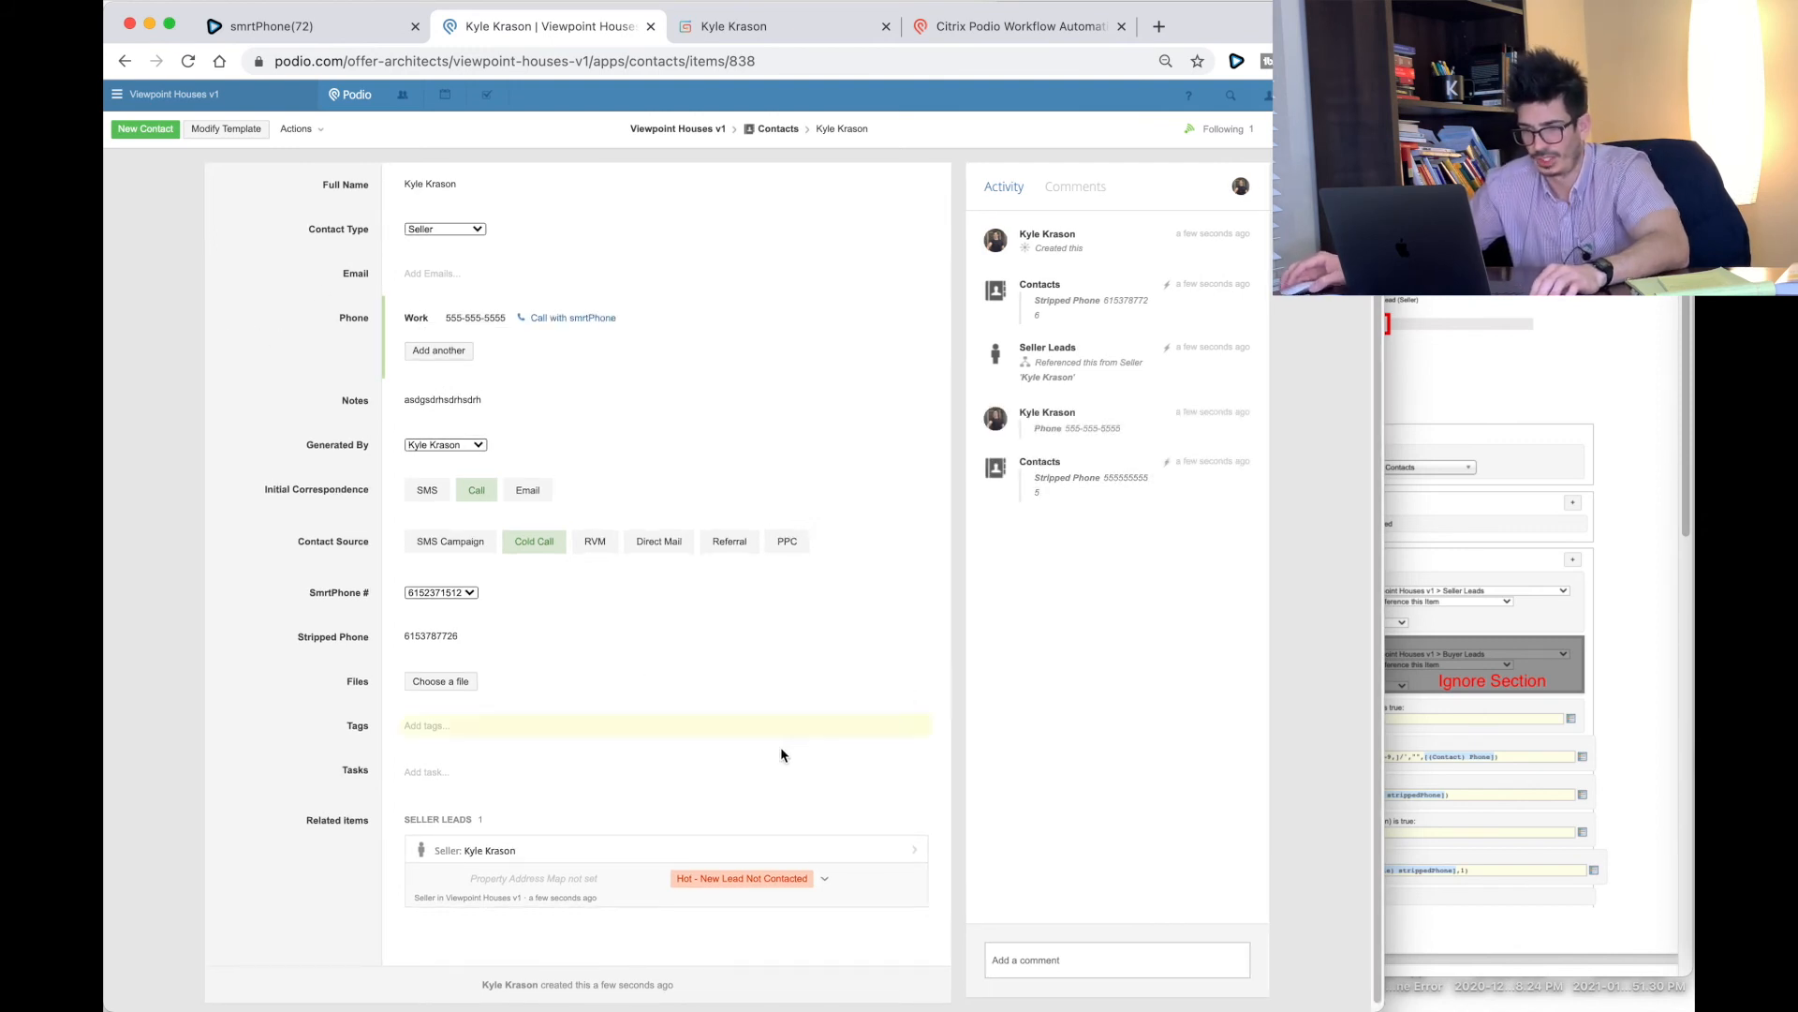
Step: Check the related seller lead's empty Generated By, then return to the Contacts flows in Workflow Automation
{"action": "left_click", "coordinate": [570, 848]}
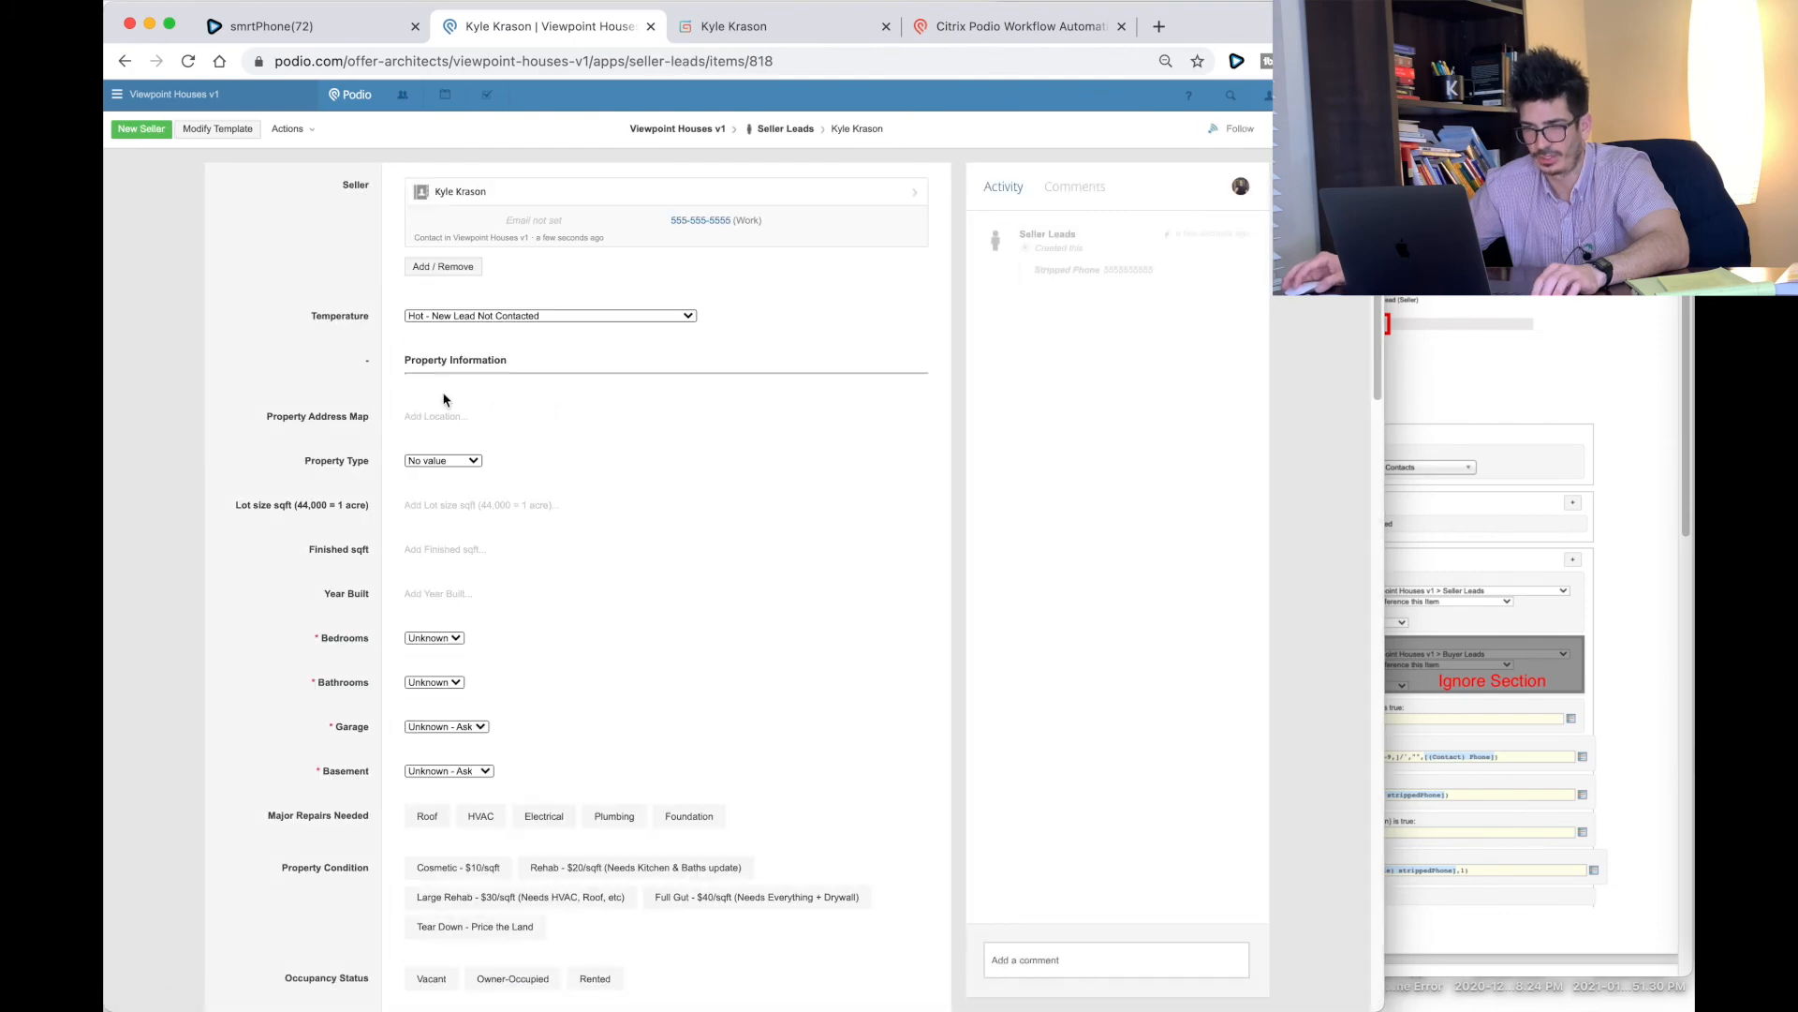
{"action": "scroll", "coordinate": [442, 391], "scroll_direction": "down", "scroll_amount": 10}
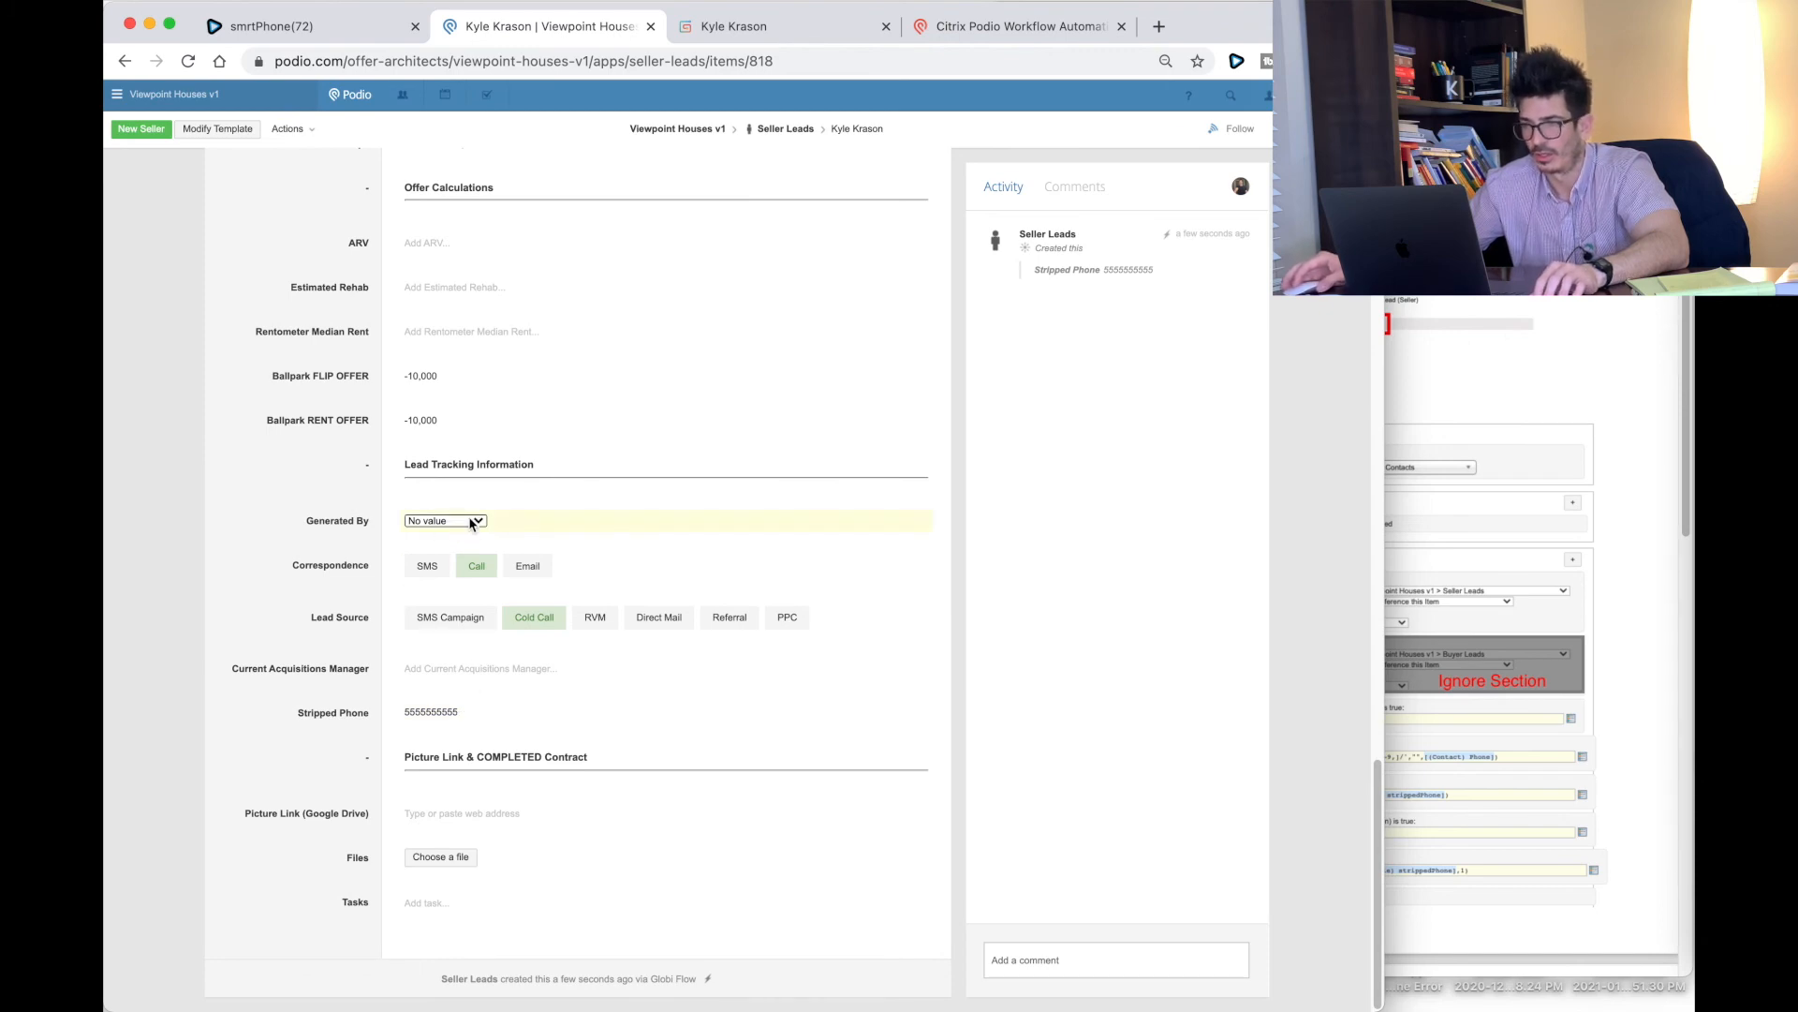
{"action": "scroll", "coordinate": [472, 522], "scroll_direction": "up", "scroll_amount": 15}
{"action": "left_click", "coordinate": [607, 210]}
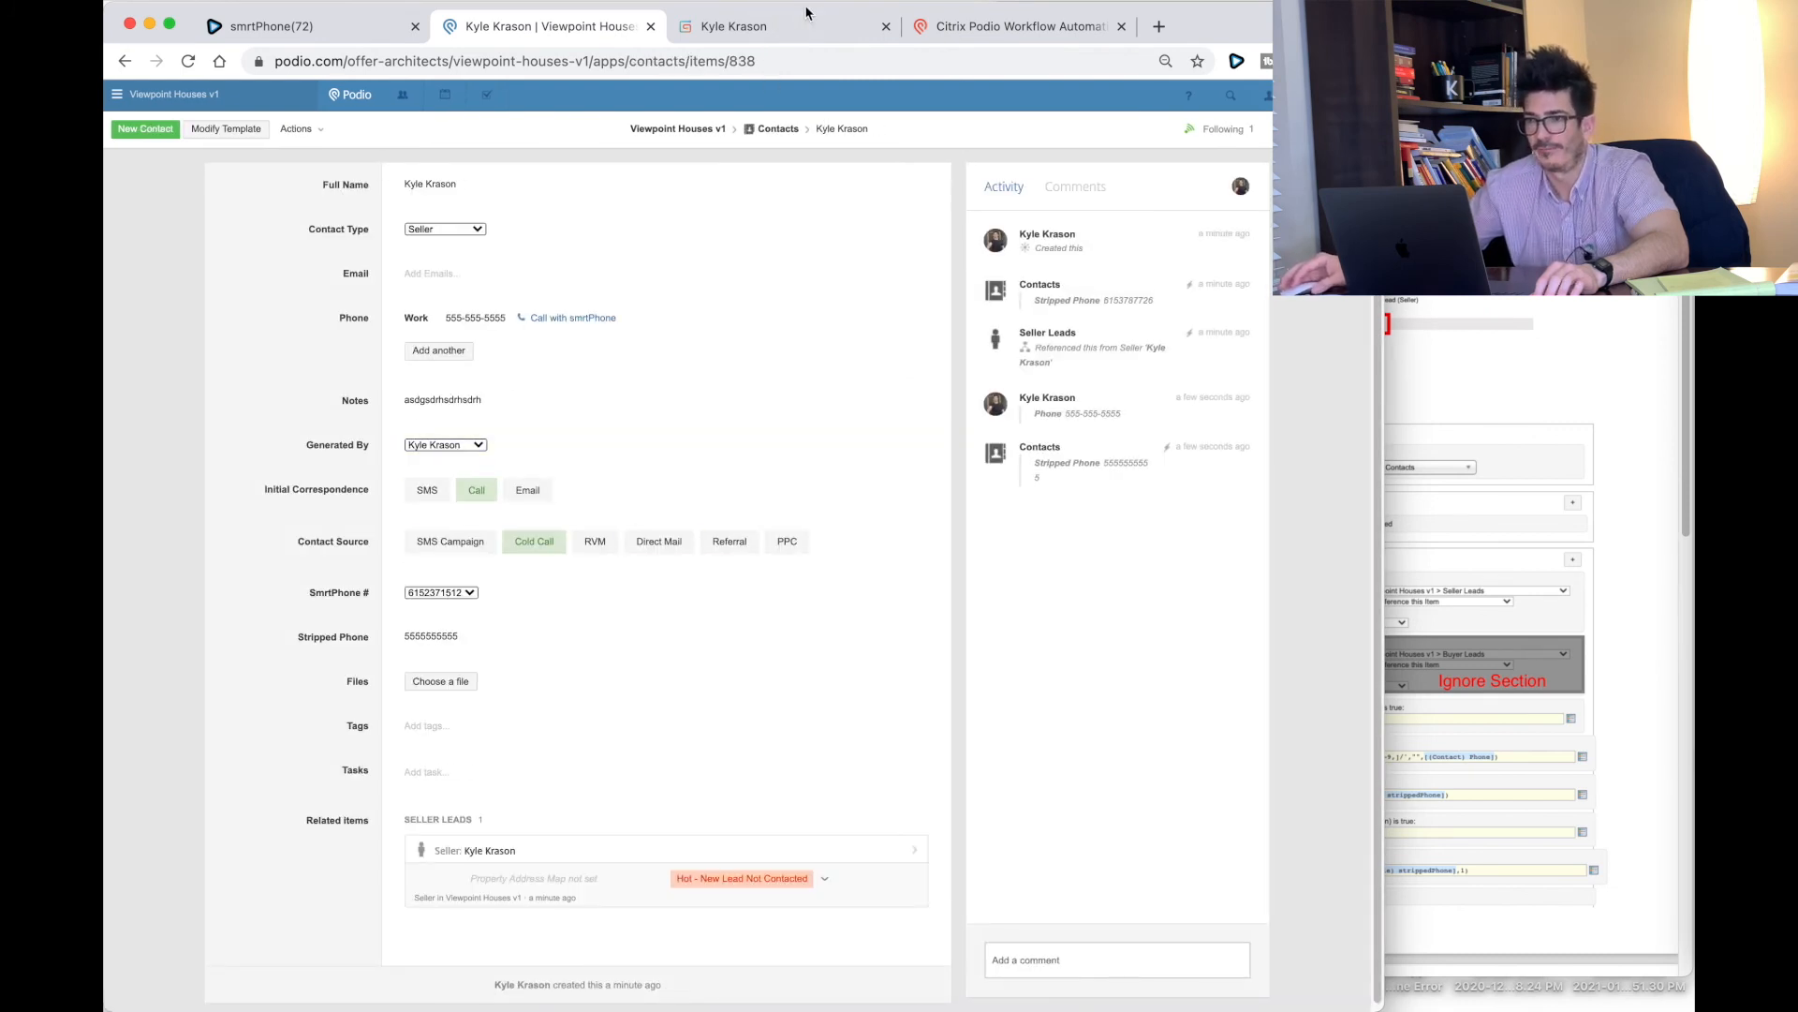
{"action": "left_click", "coordinate": [998, 26]}
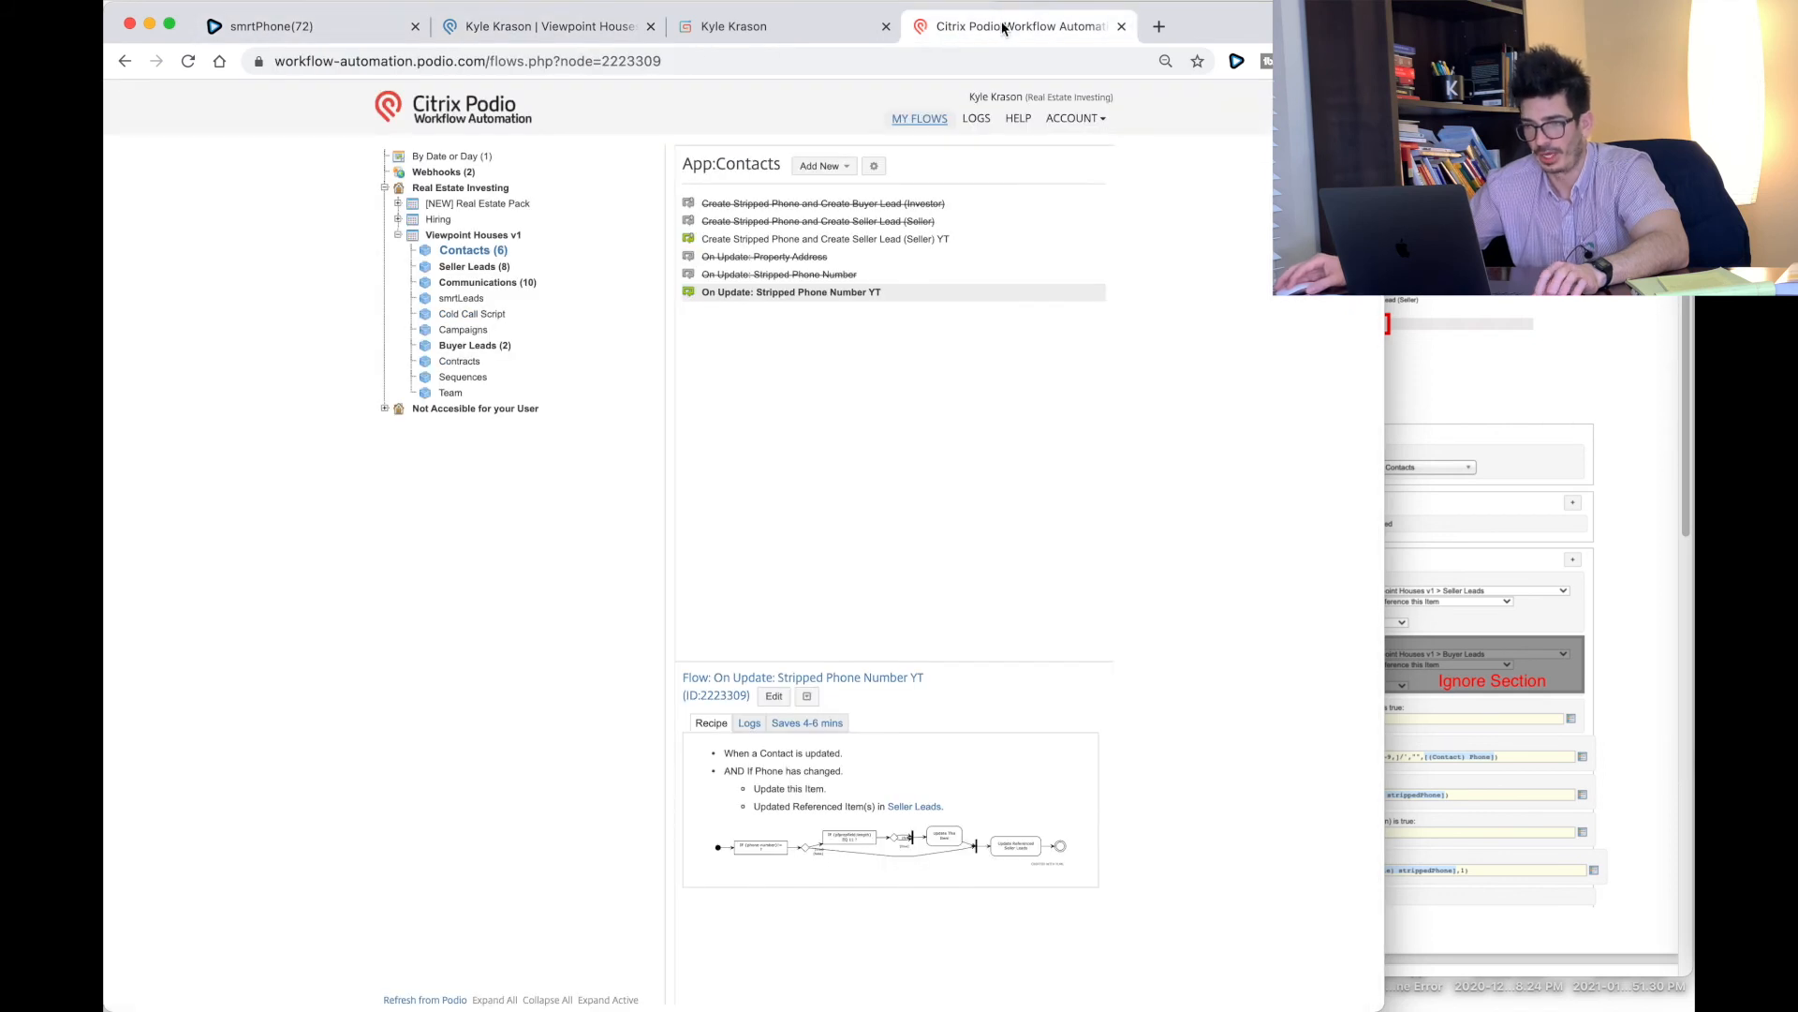
Step: Edit the Create Stripped Phone and Create Seller Lead (Seller) YT flow to map Generated By to (Contact) Generated By, then save
{"action": "left_click", "coordinate": [782, 242]}
{"action": "left_click", "coordinate": [786, 700]}
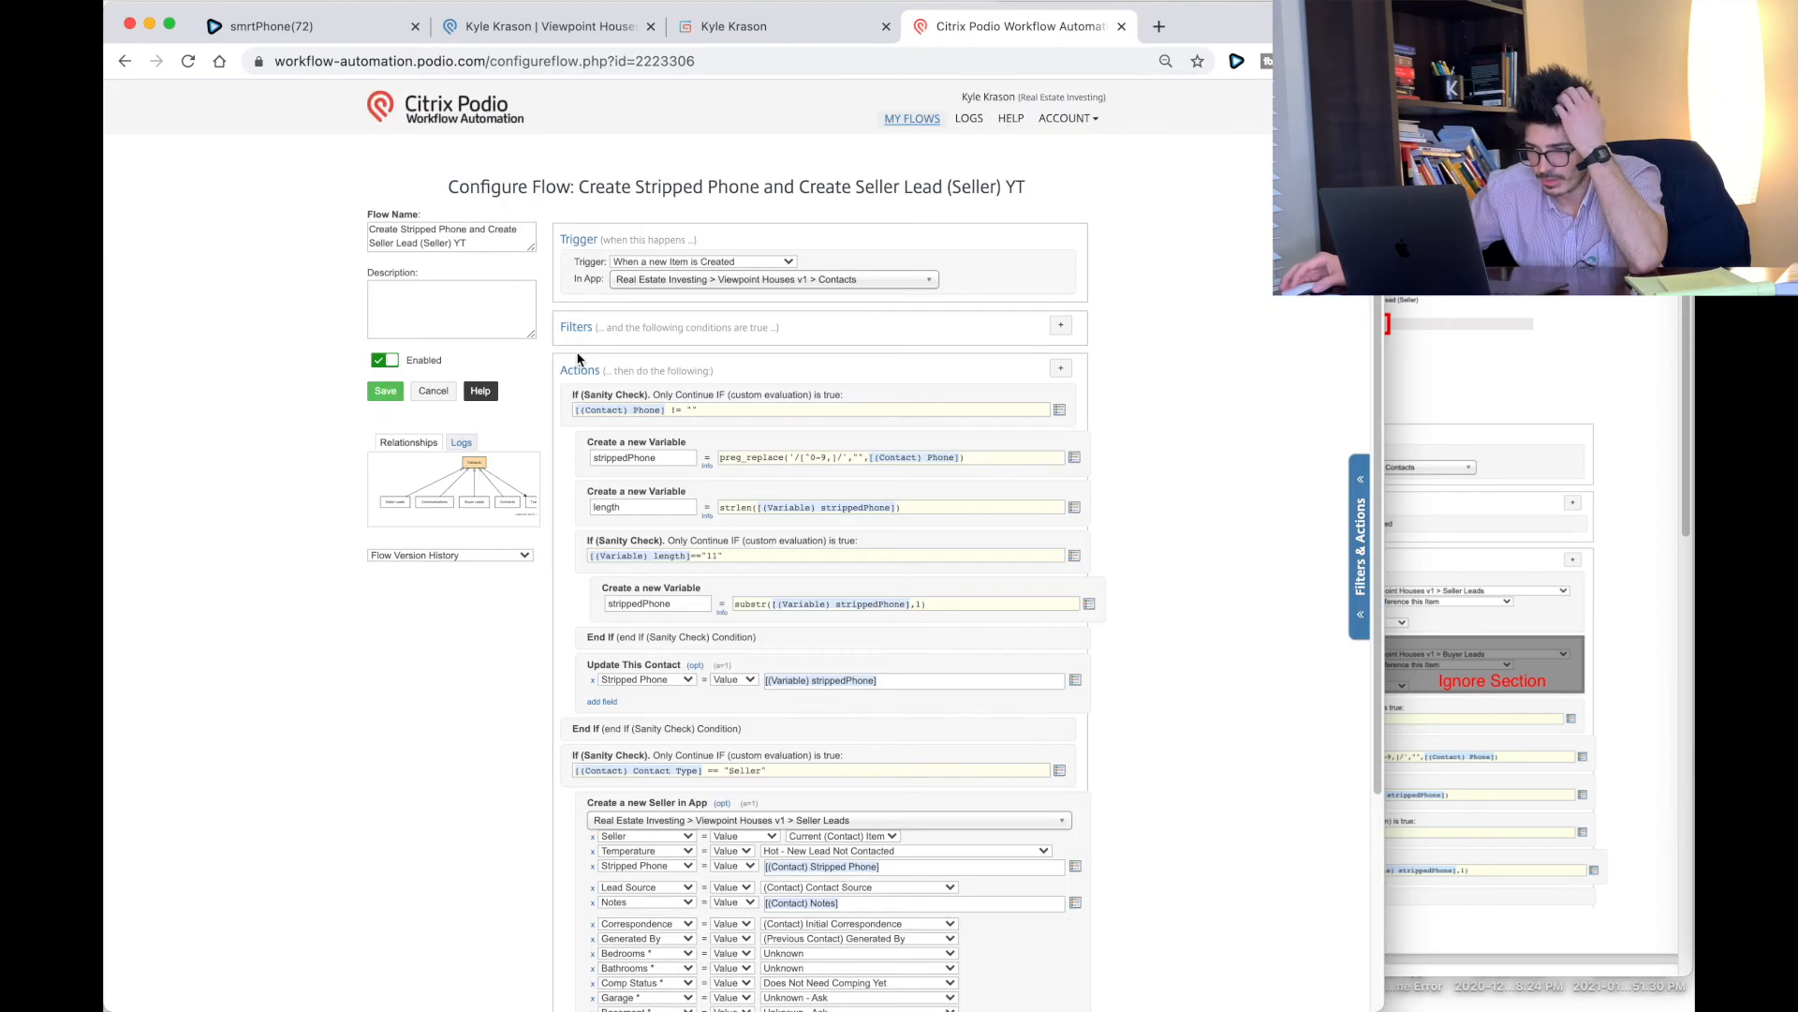
{"action": "scroll", "coordinate": [860, 844], "scroll_direction": "down", "scroll_amount": 5}
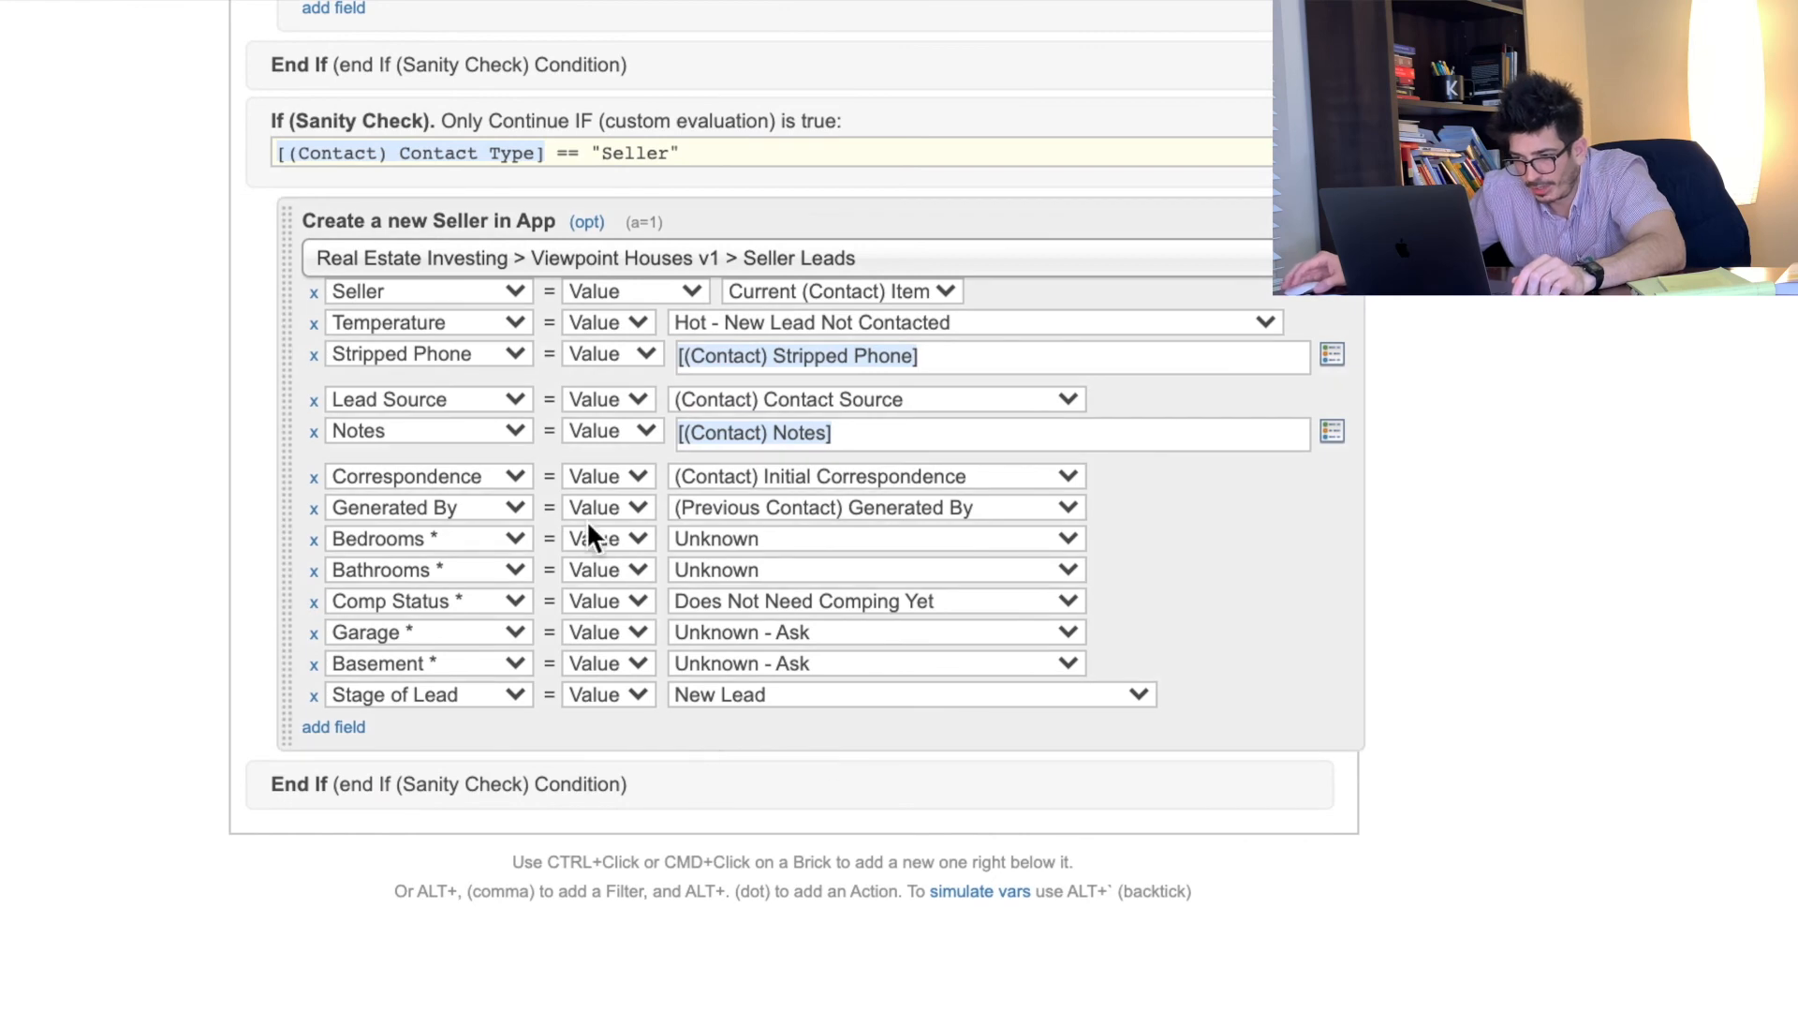
{"action": "left_click", "coordinate": [738, 503]}
{"action": "left_click", "coordinate": [739, 503]}
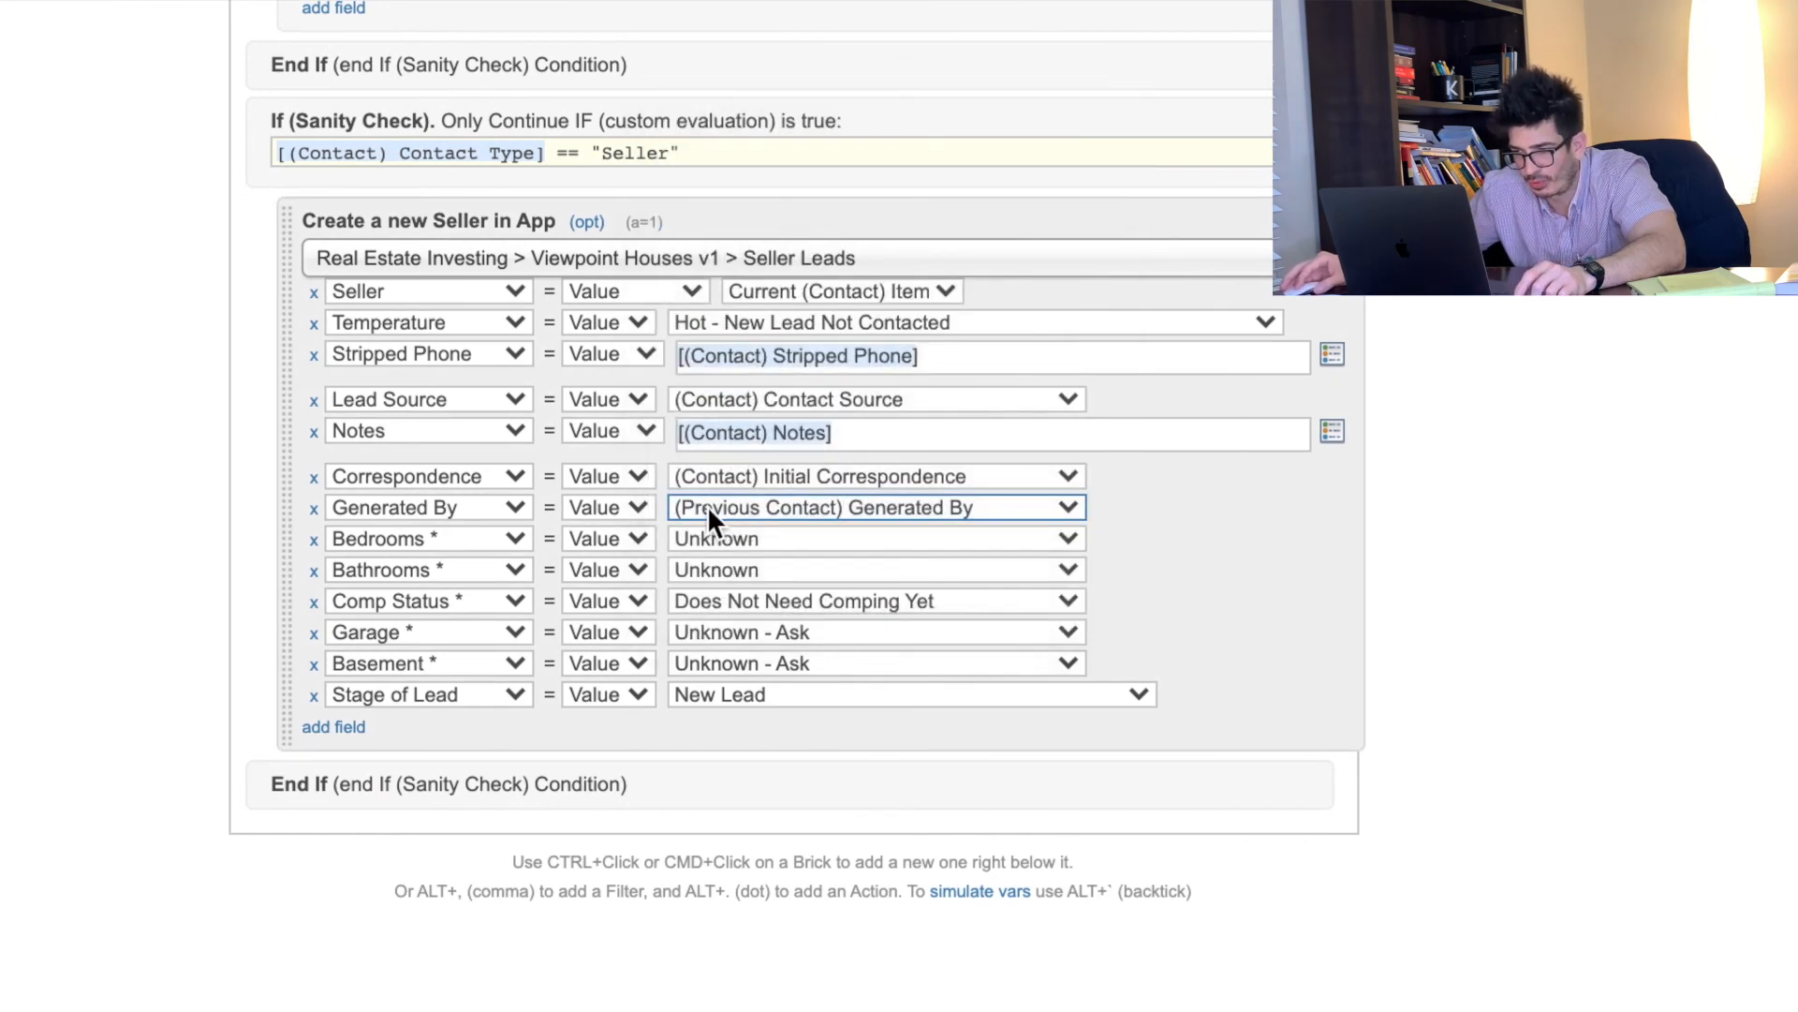
{"action": "left_click", "coordinate": [766, 510]}
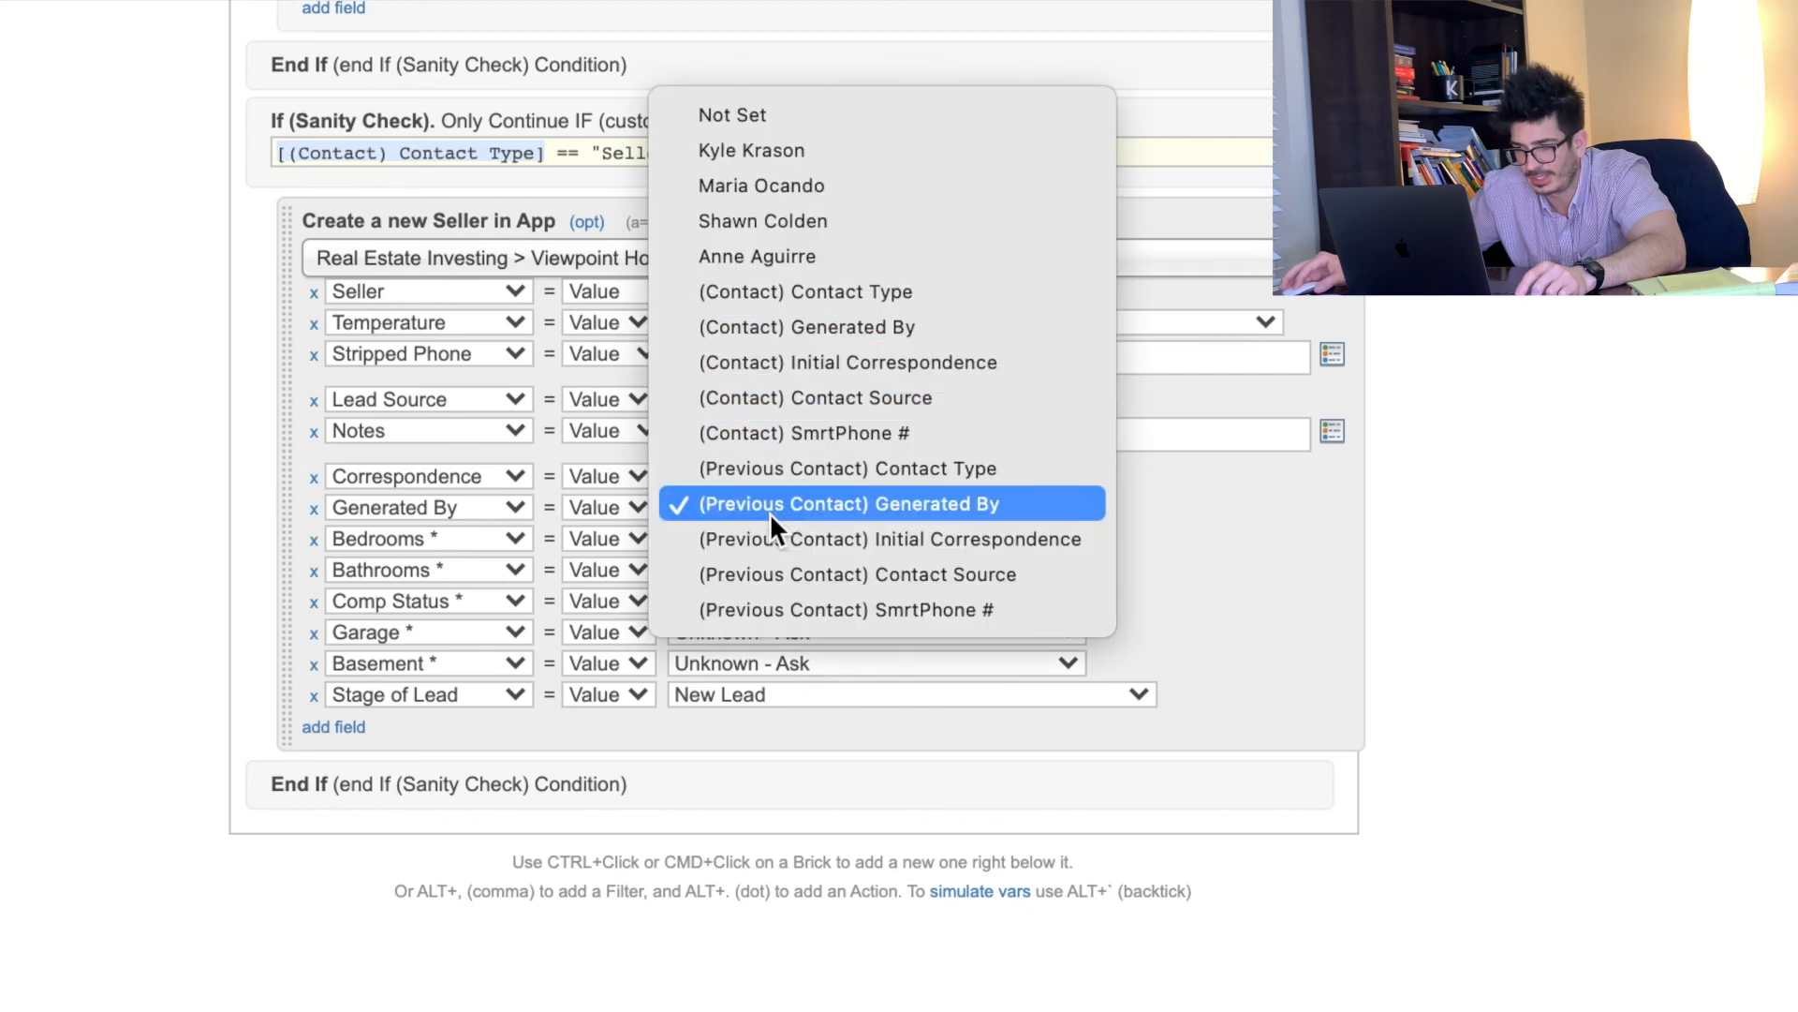
{"action": "left_click", "coordinate": [772, 333]}
{"action": "left_click", "coordinate": [18, 438]}
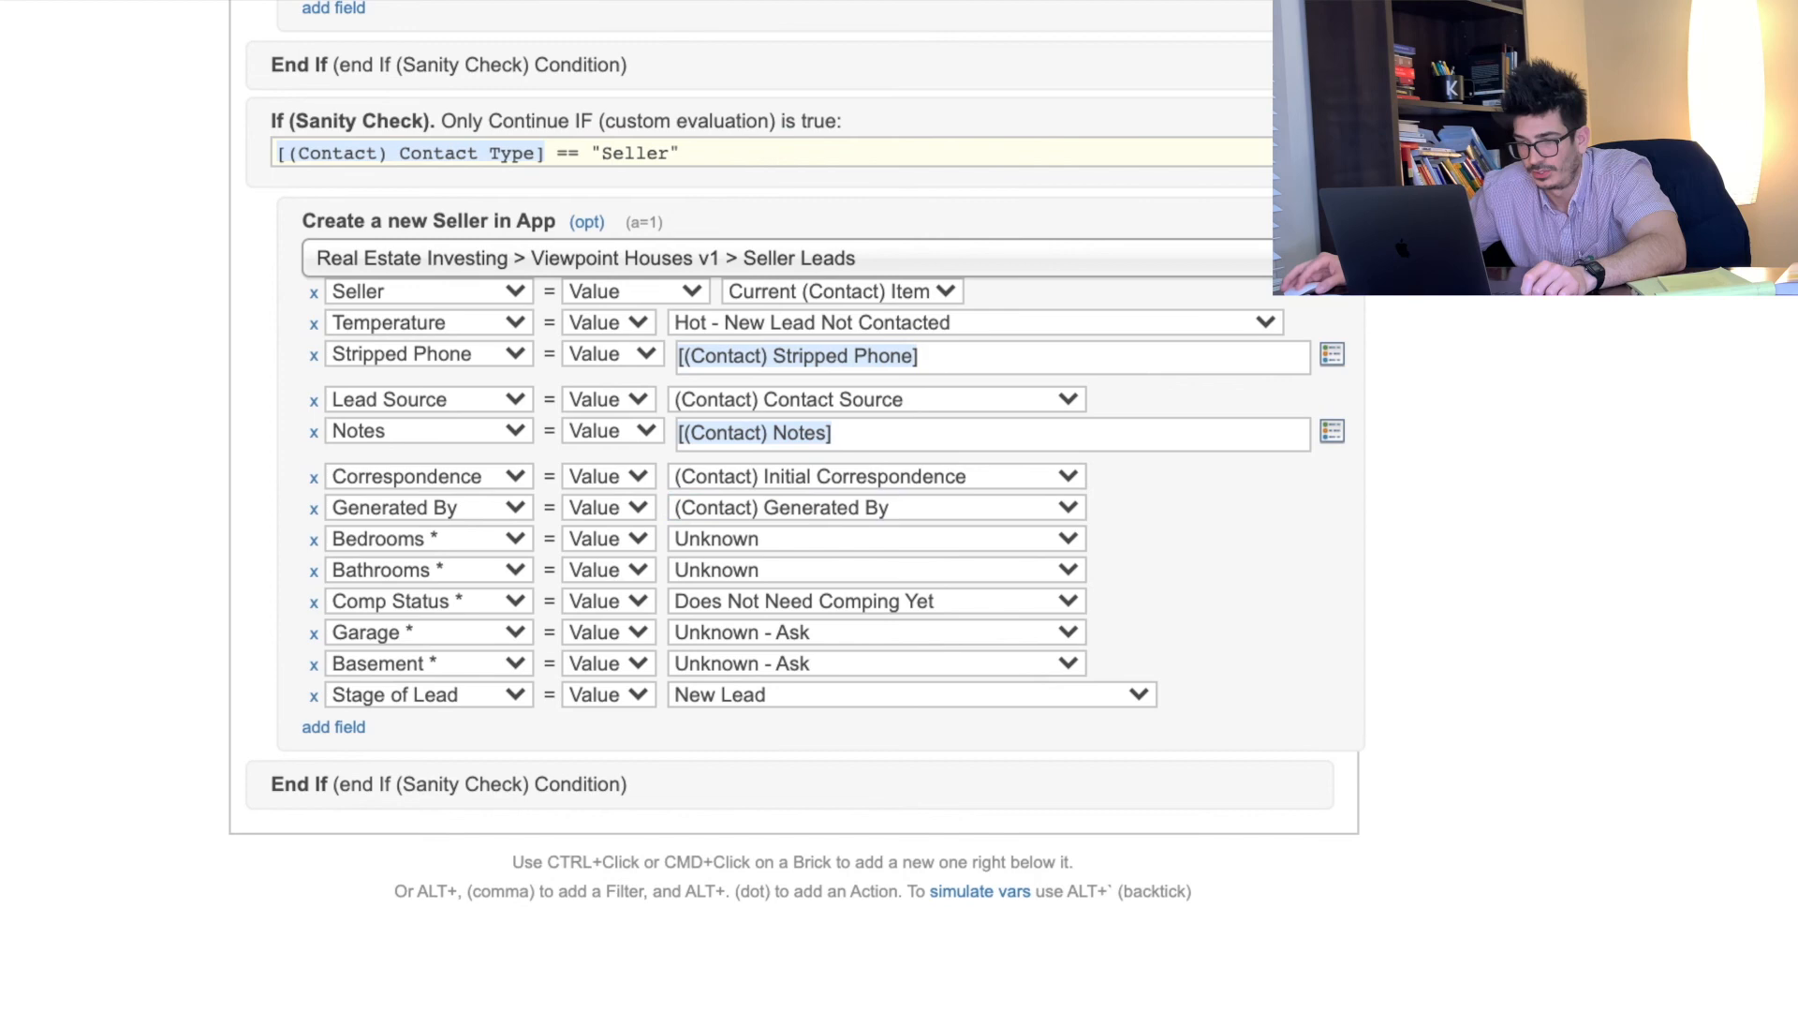
{"action": "left_click", "coordinate": [682, 107]}
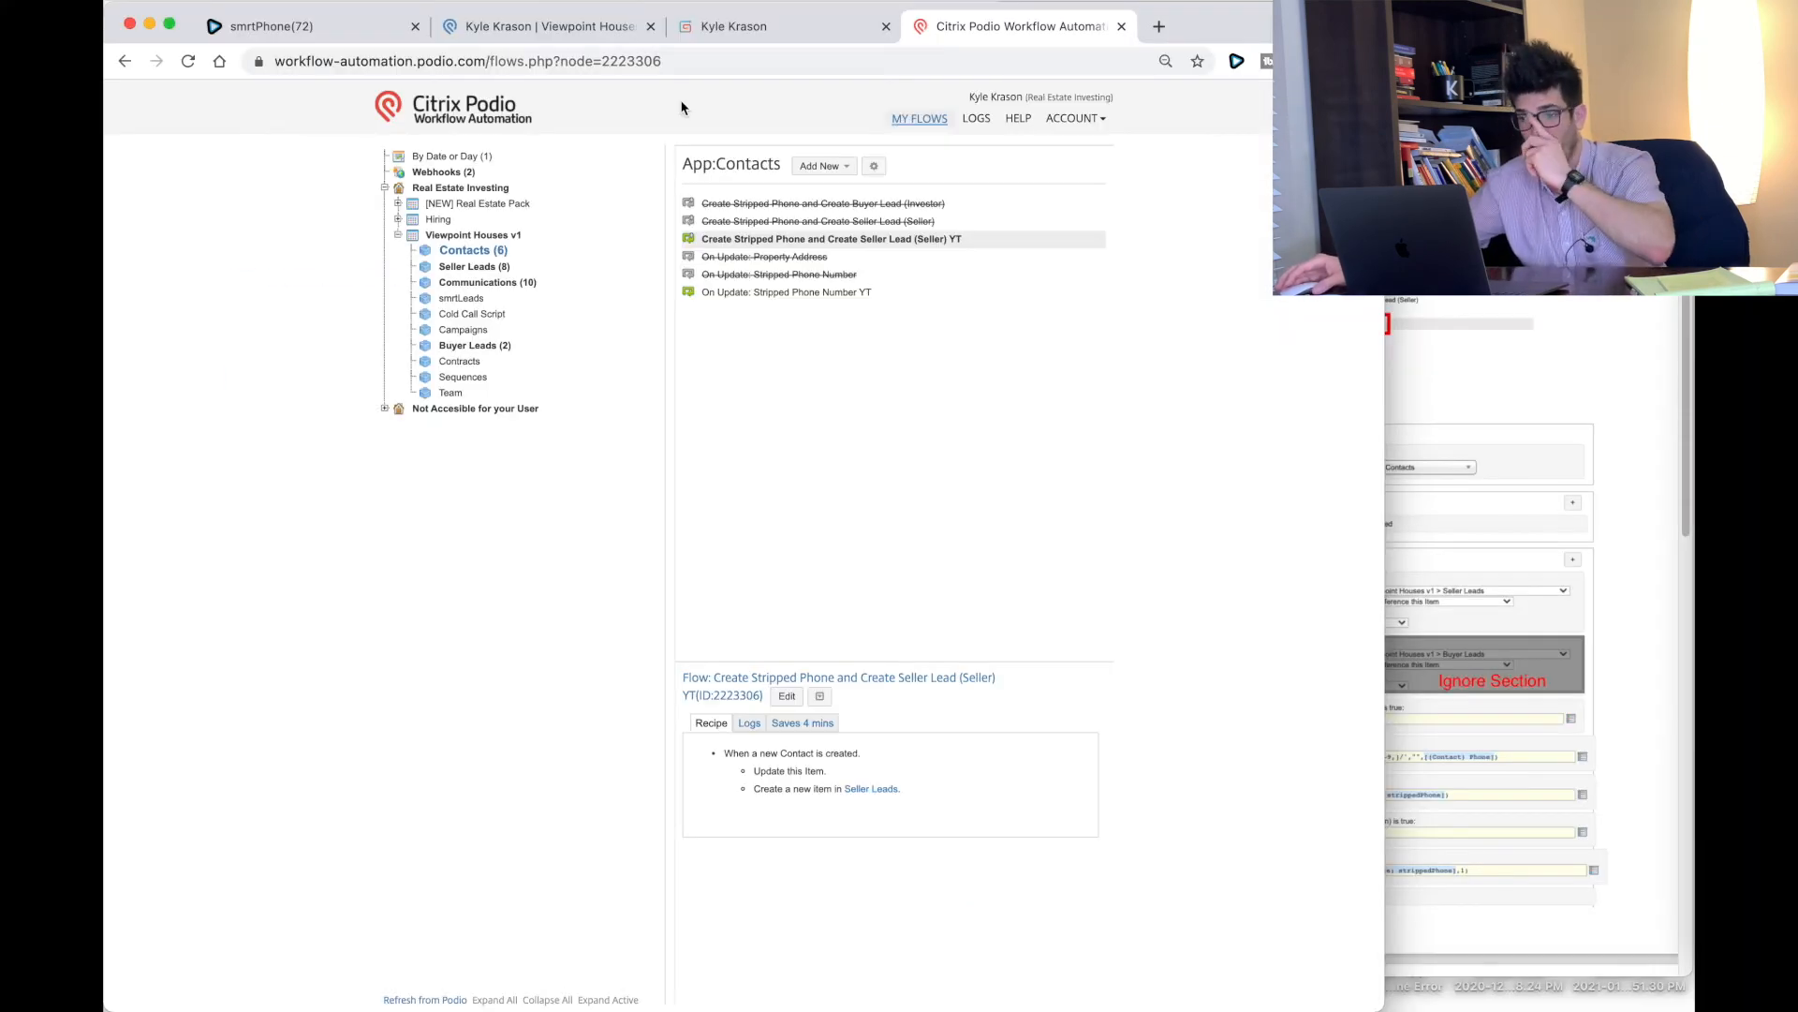
Step: Delete the test contact's linked seller lead
{"action": "left_click", "coordinate": [575, 28]}
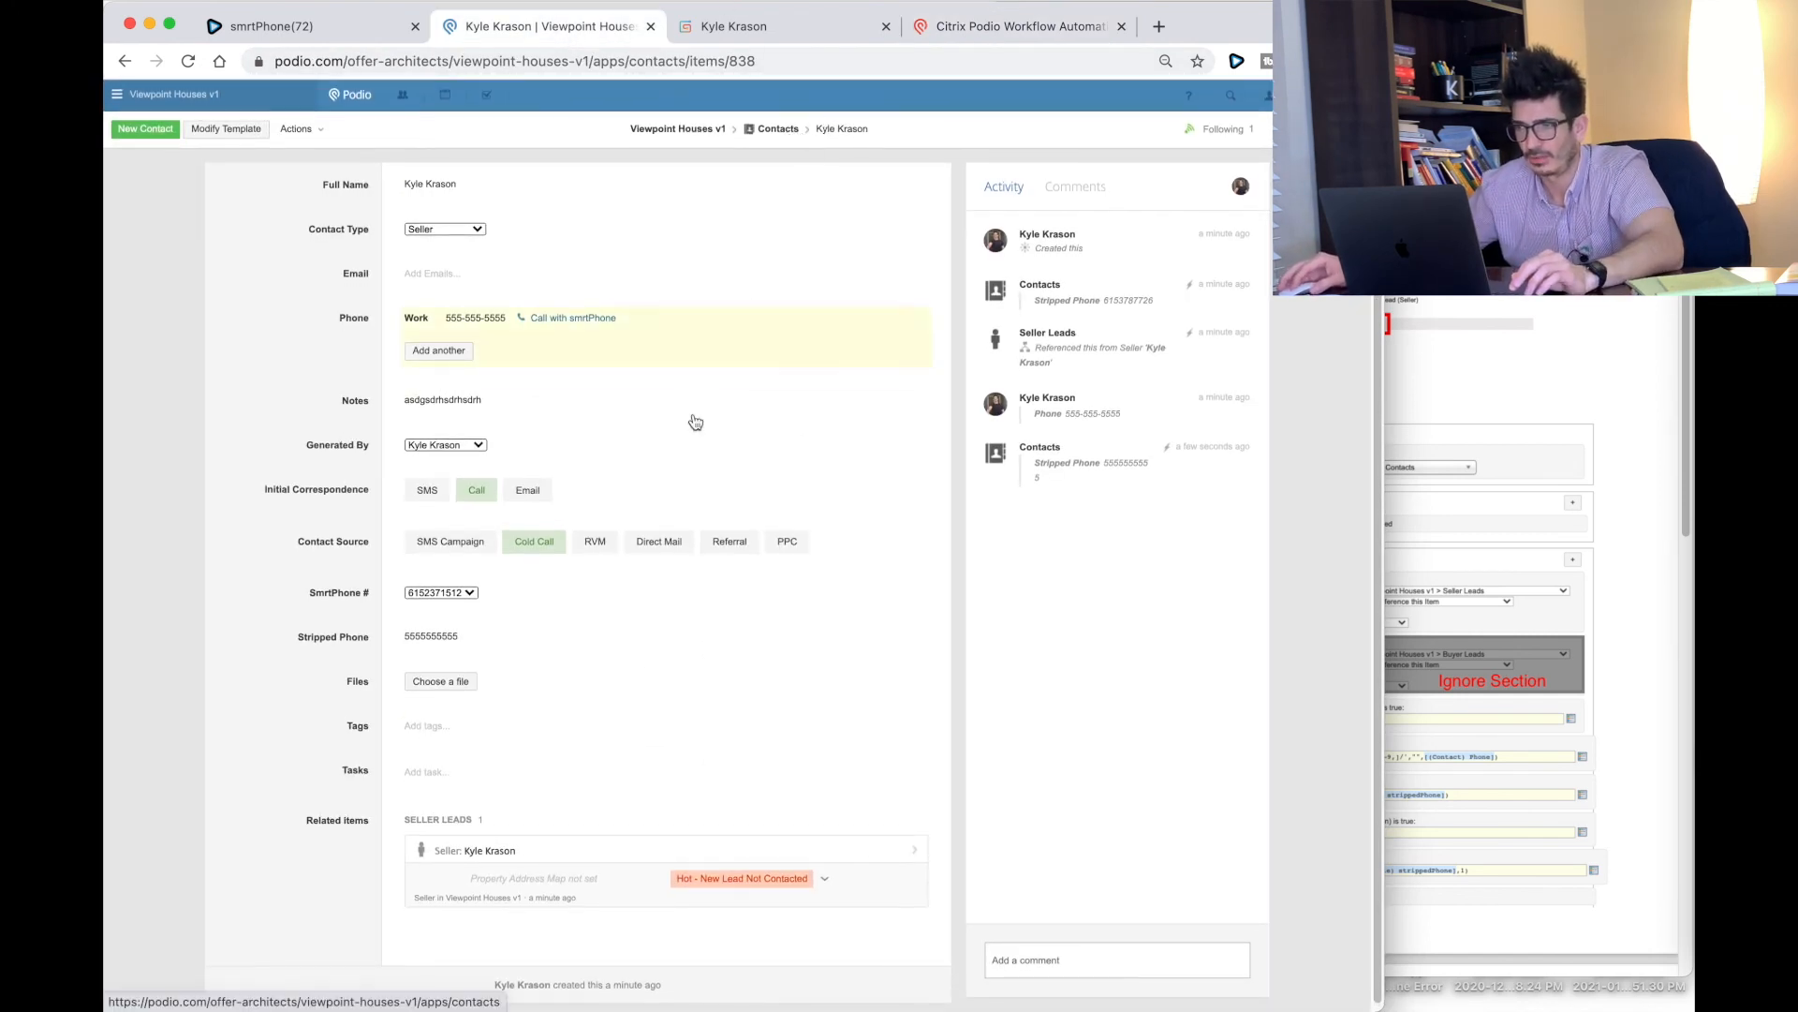
{"action": "left_click", "coordinate": [487, 850]}
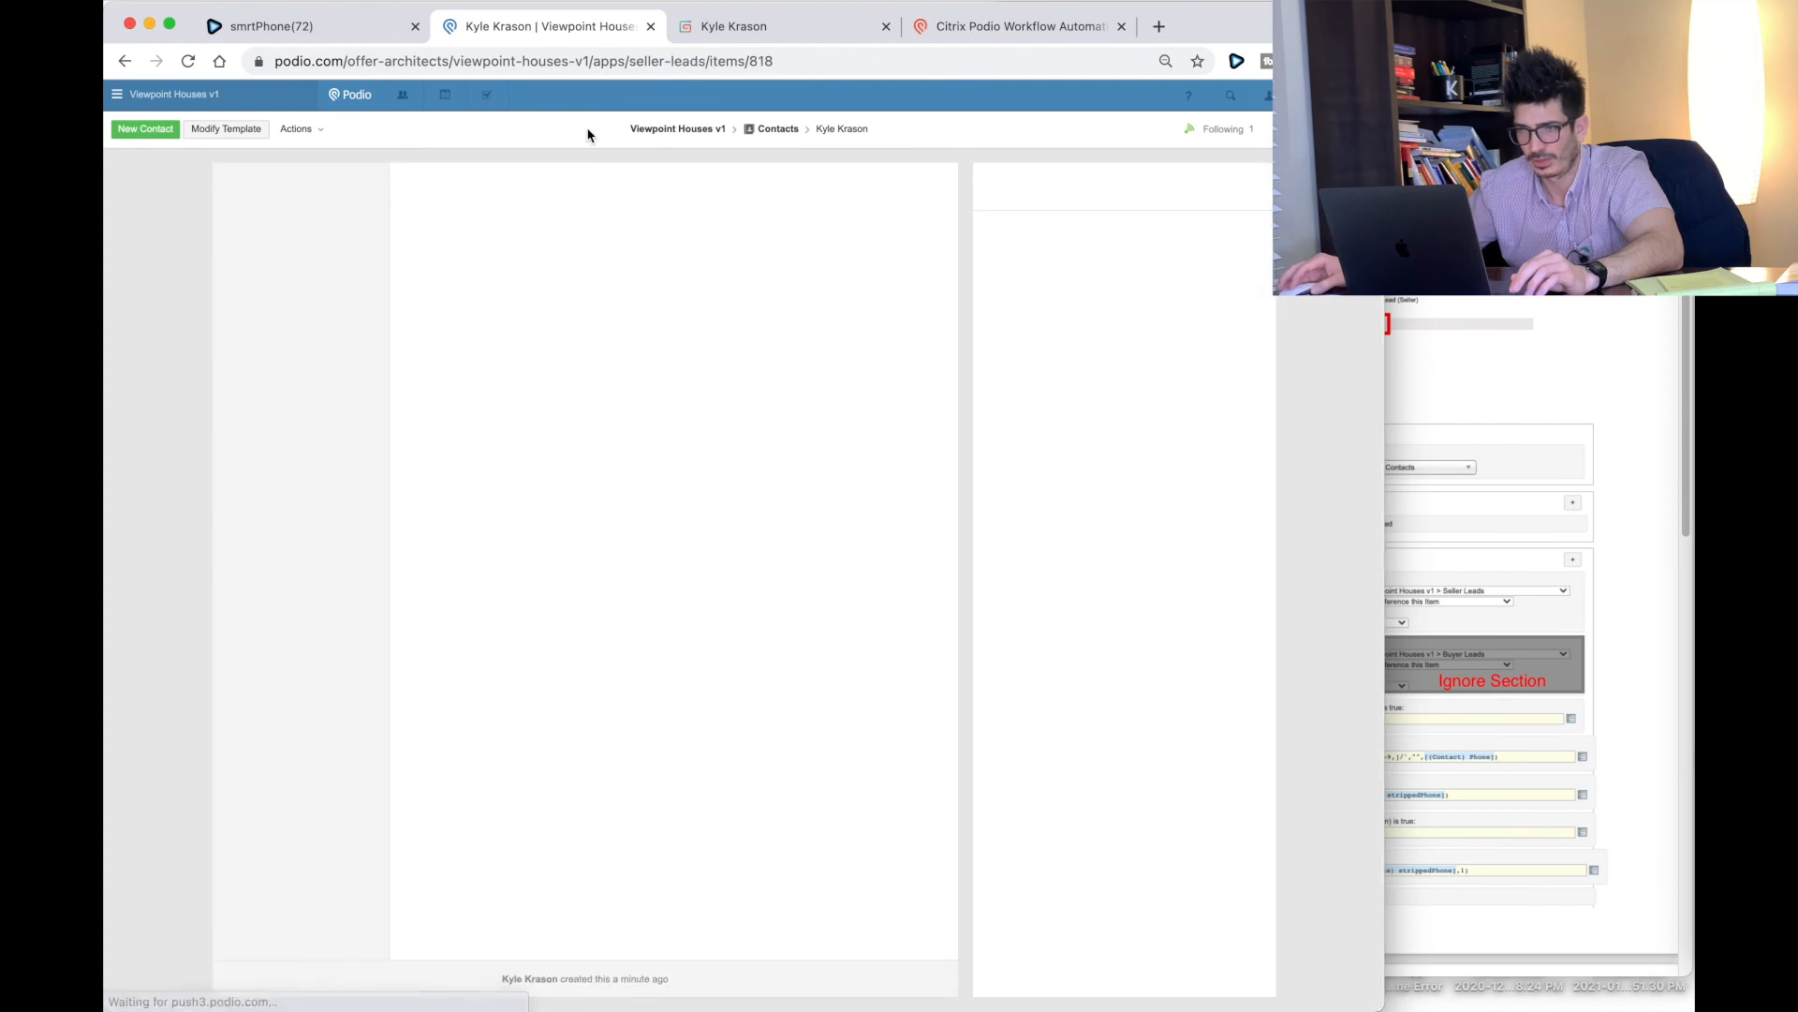
{"action": "left_click", "coordinate": [290, 128]}
{"action": "left_click", "coordinate": [310, 285]}
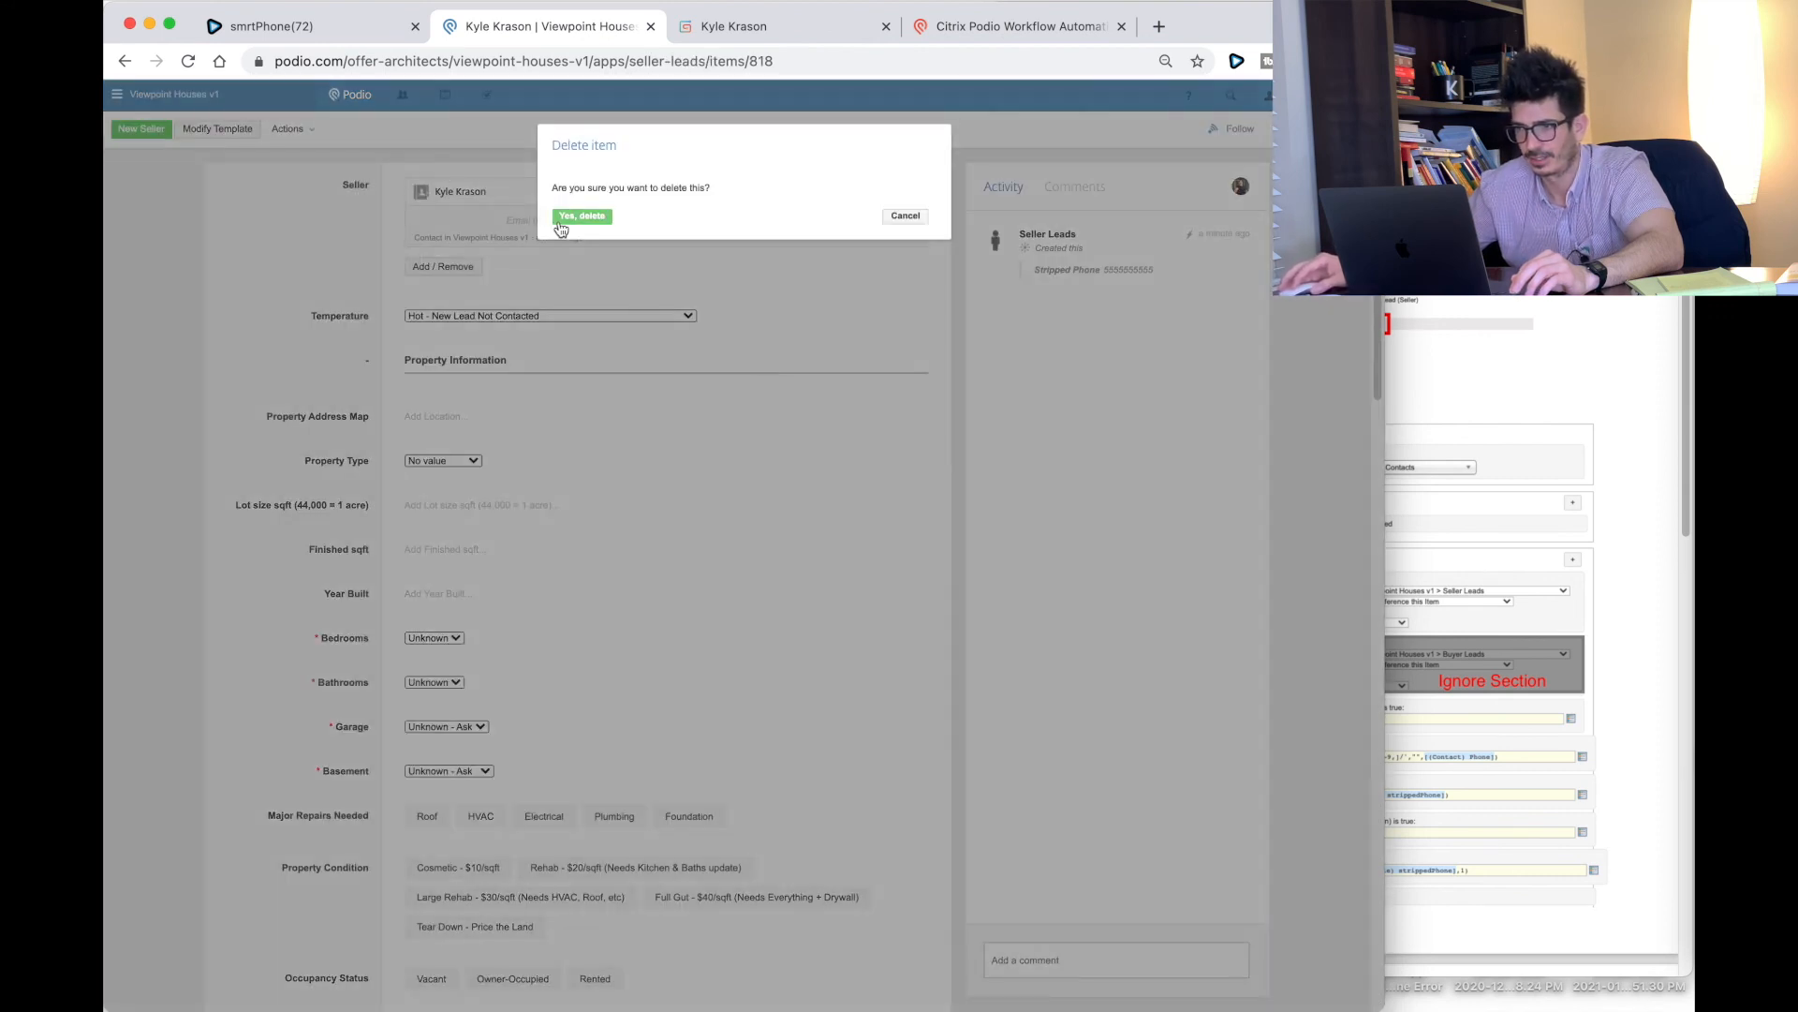
{"action": "left_click", "coordinate": [581, 216]}
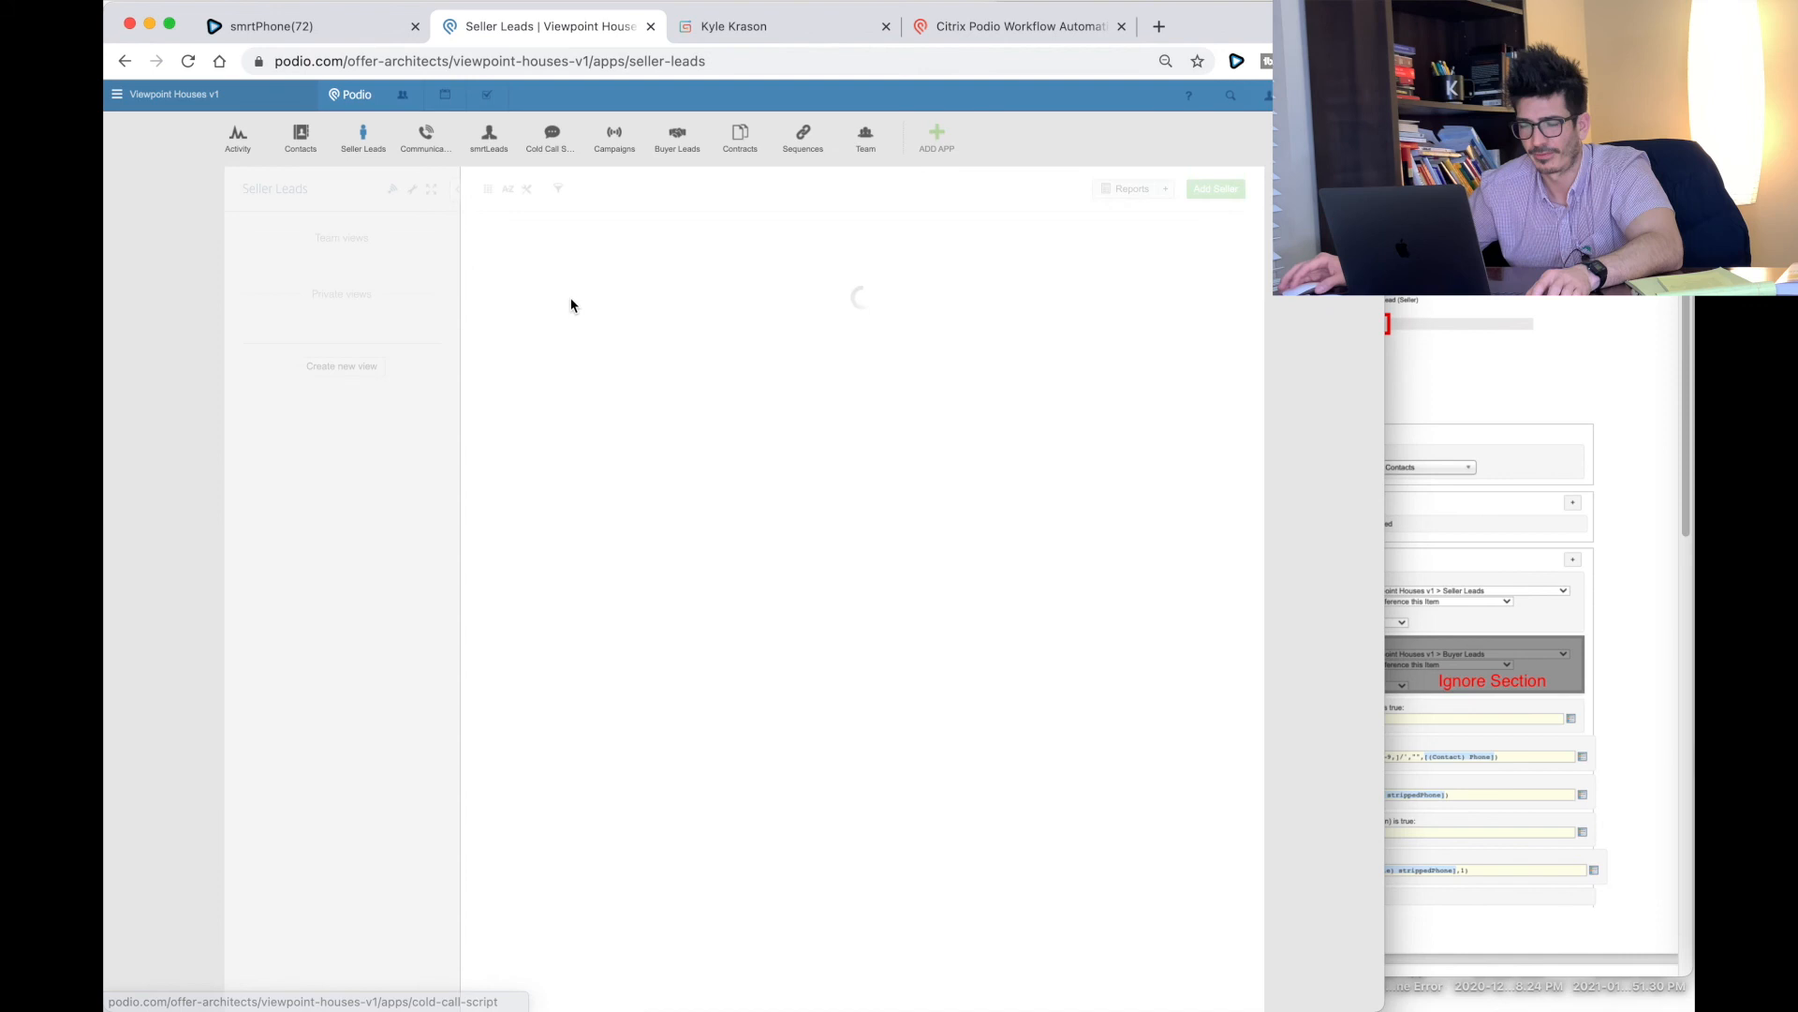
Step: Delete the test contact from the Contacts app
{"action": "left_click", "coordinate": [301, 137]}
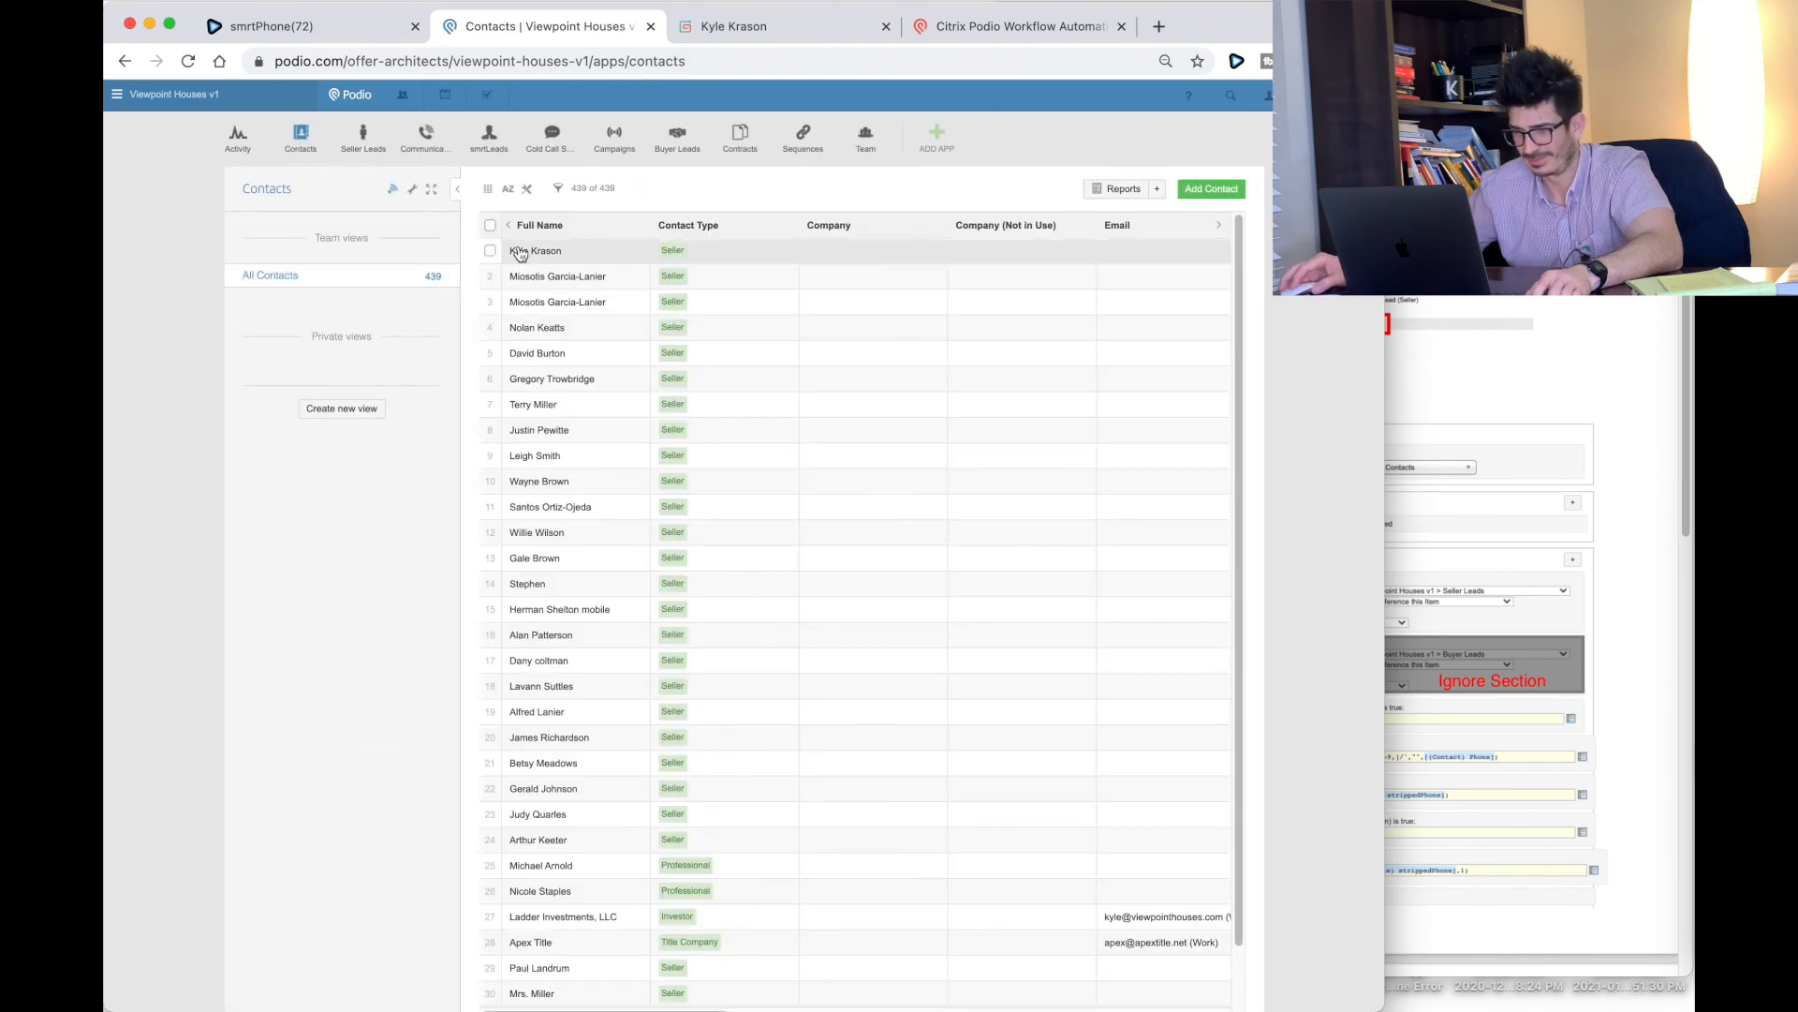
{"action": "left_click", "coordinate": [536, 250]}
{"action": "left_click", "coordinate": [301, 129]}
{"action": "left_click", "coordinate": [336, 288]}
{"action": "left_click", "coordinate": [584, 217]}
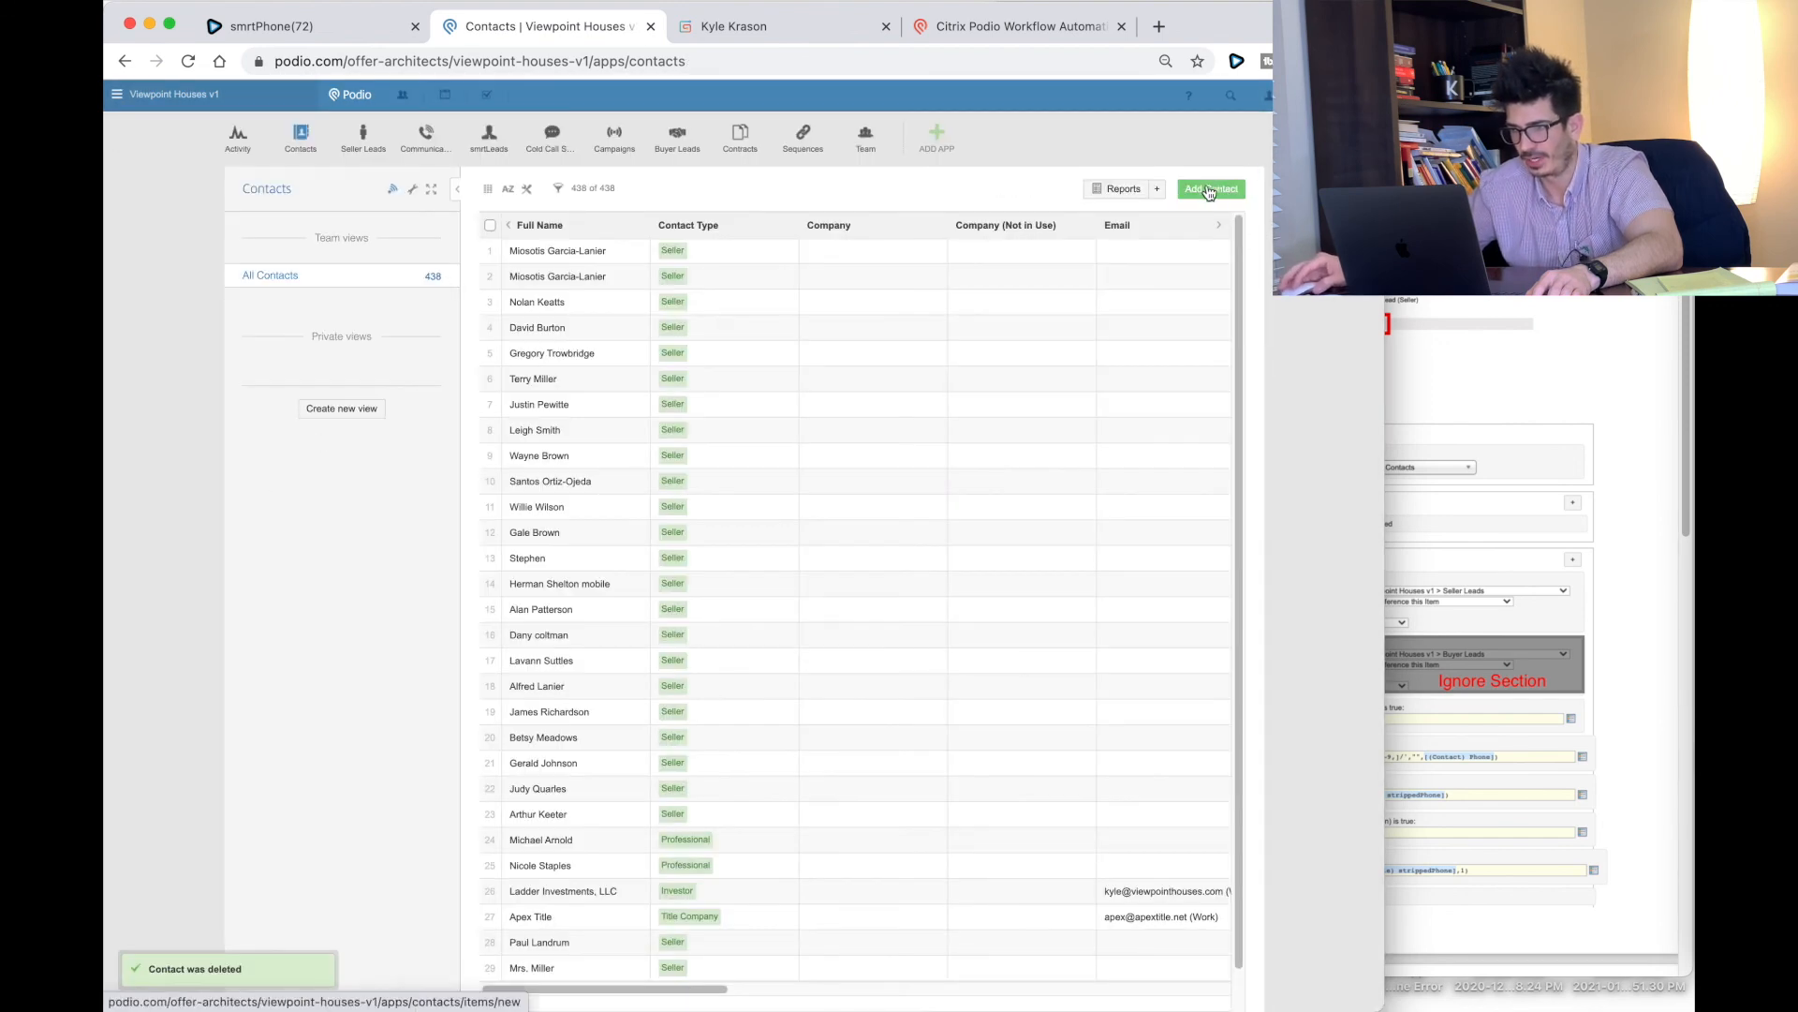
{"action": "left_click", "coordinate": [1208, 195]}
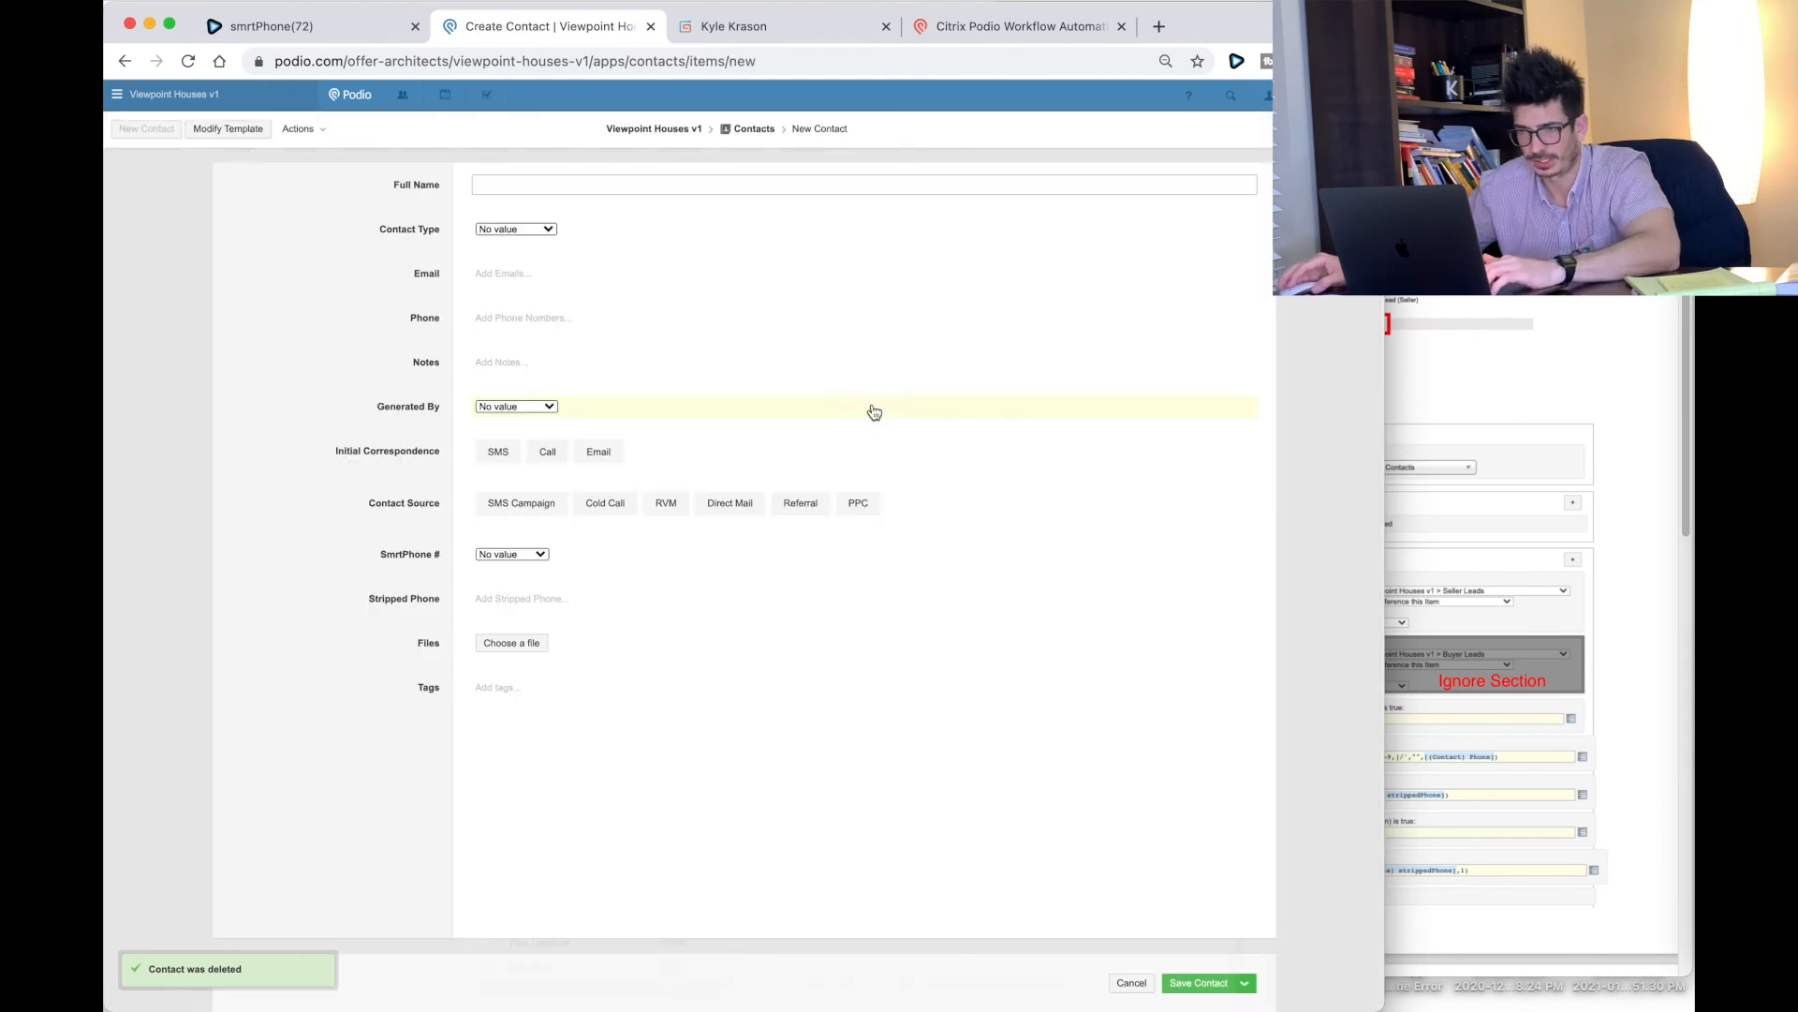
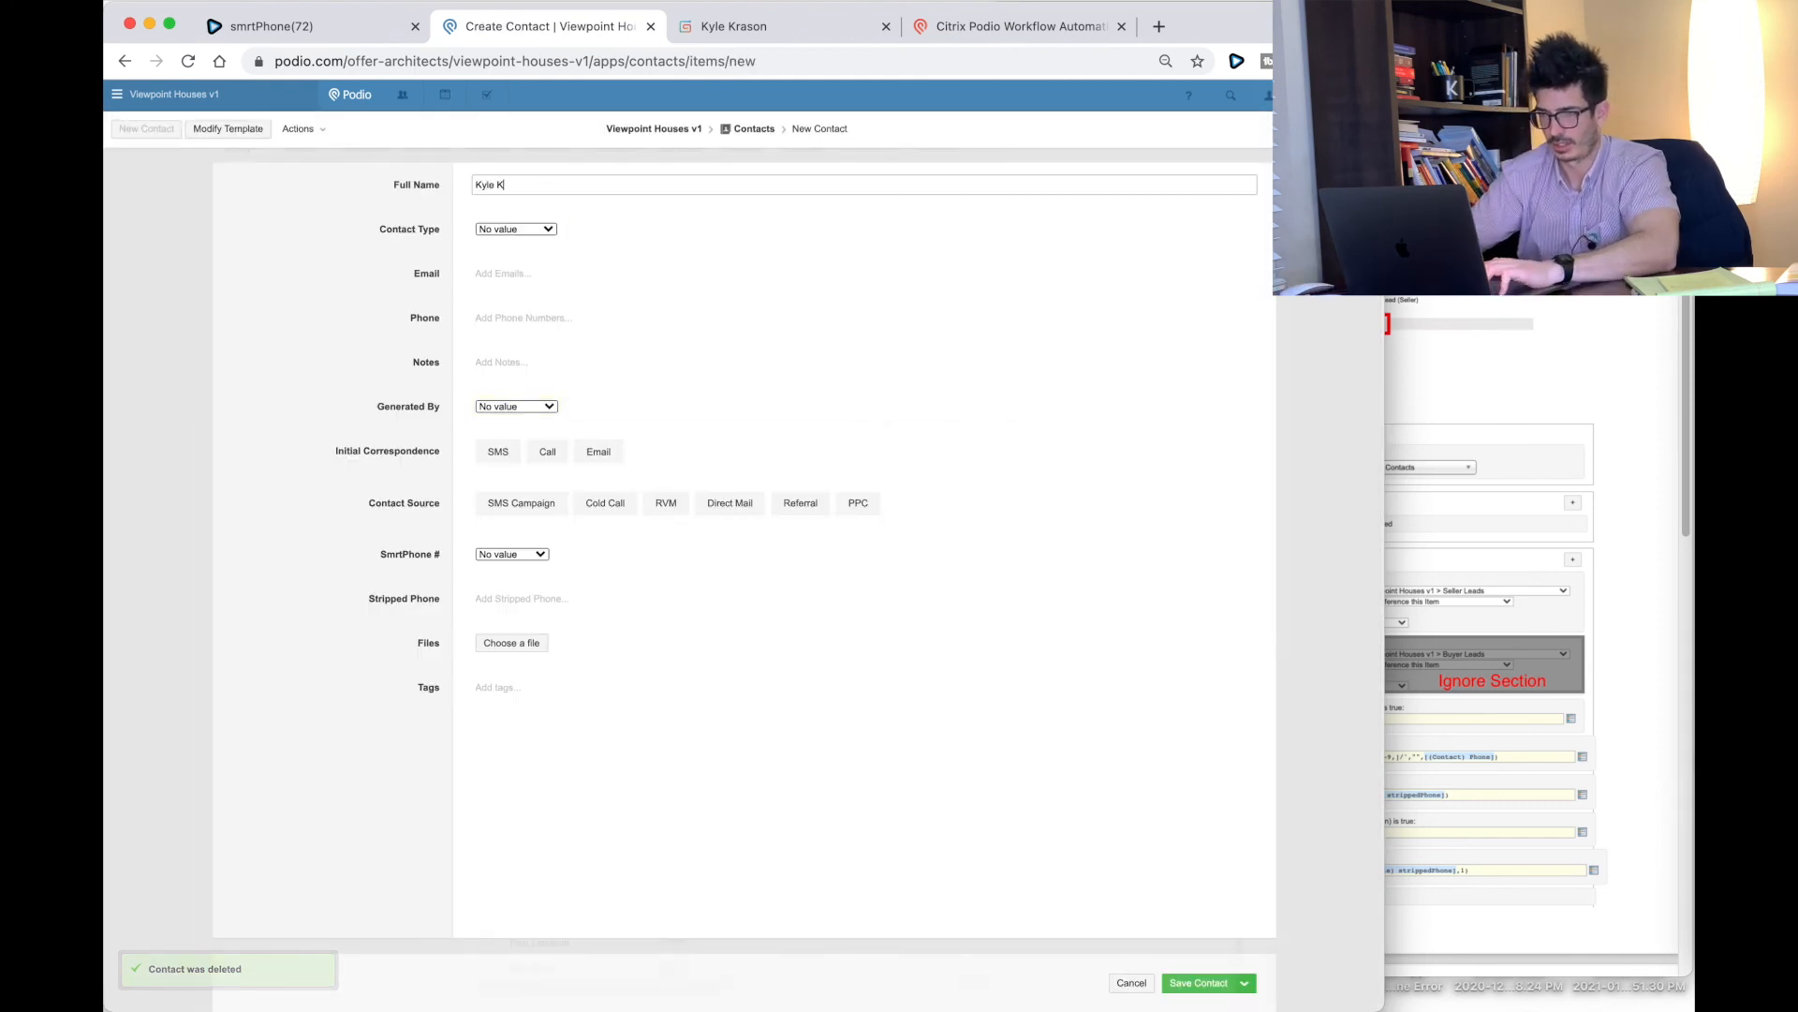
{"action": "key", "text": "Tab"}
{"action": "left_click", "coordinate": [529, 229]}
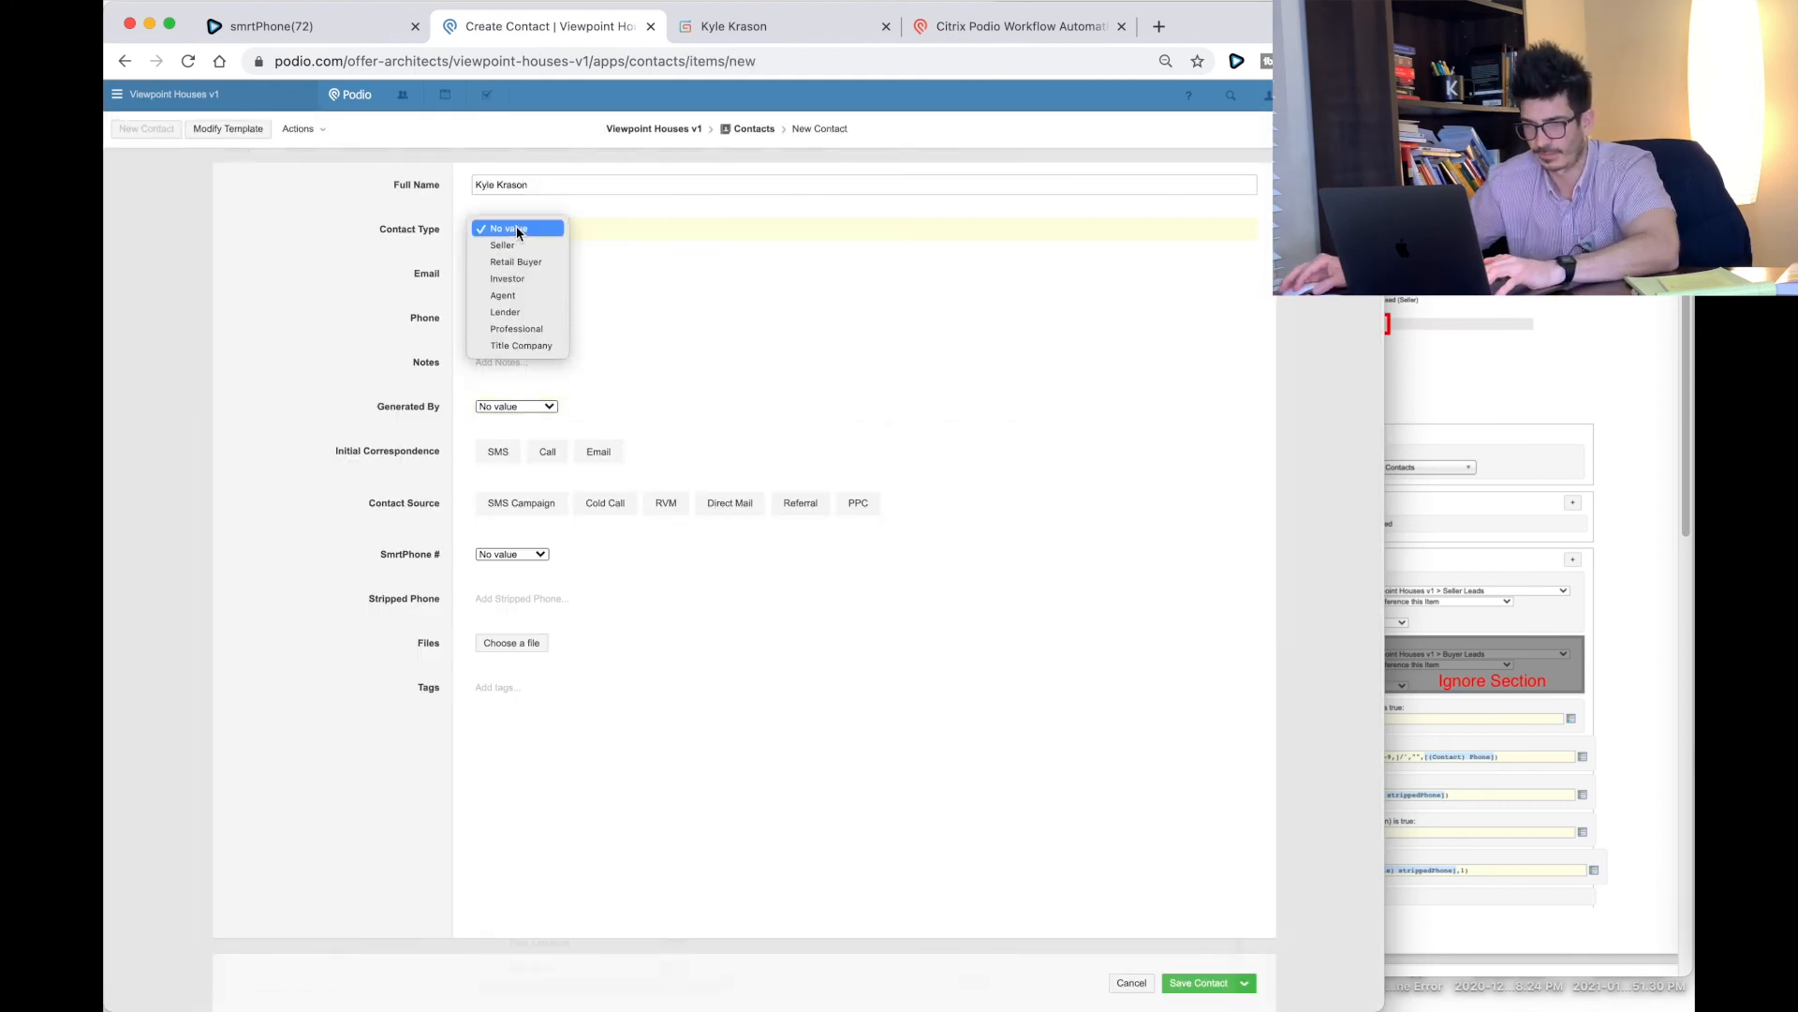
{"action": "left_click", "coordinate": [517, 242]}
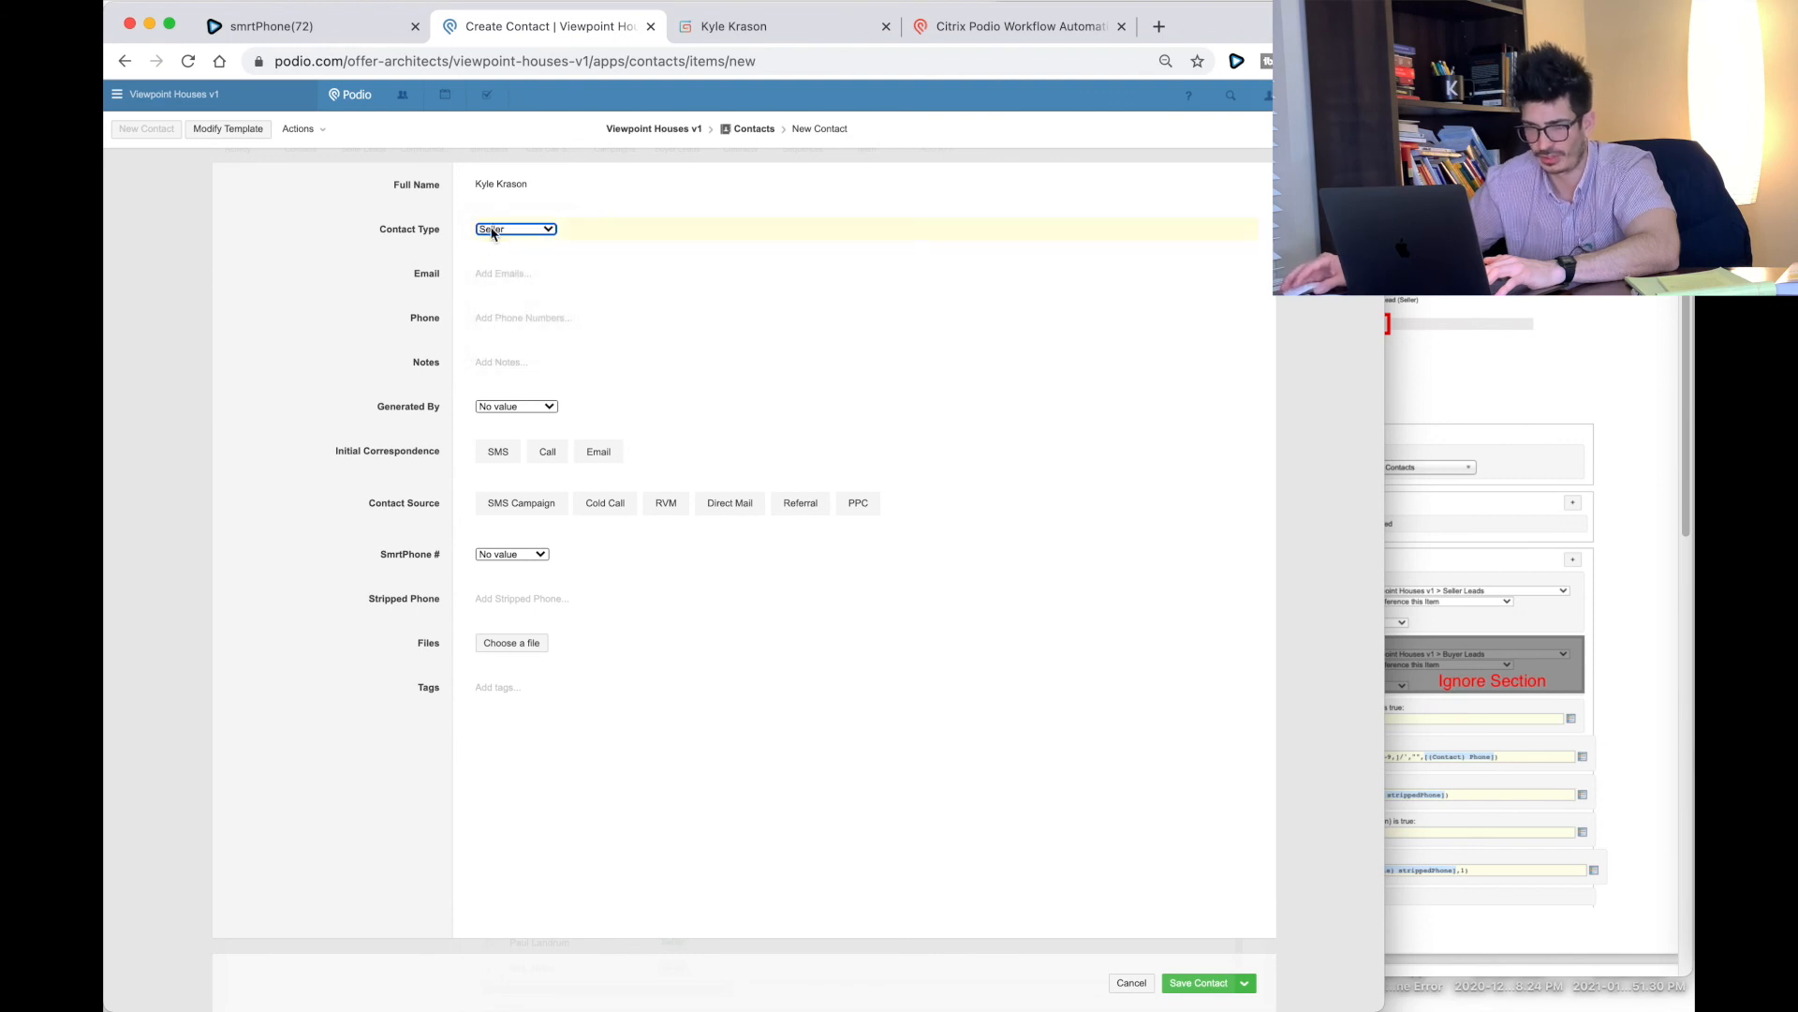
{"action": "left_click", "coordinate": [520, 318]}
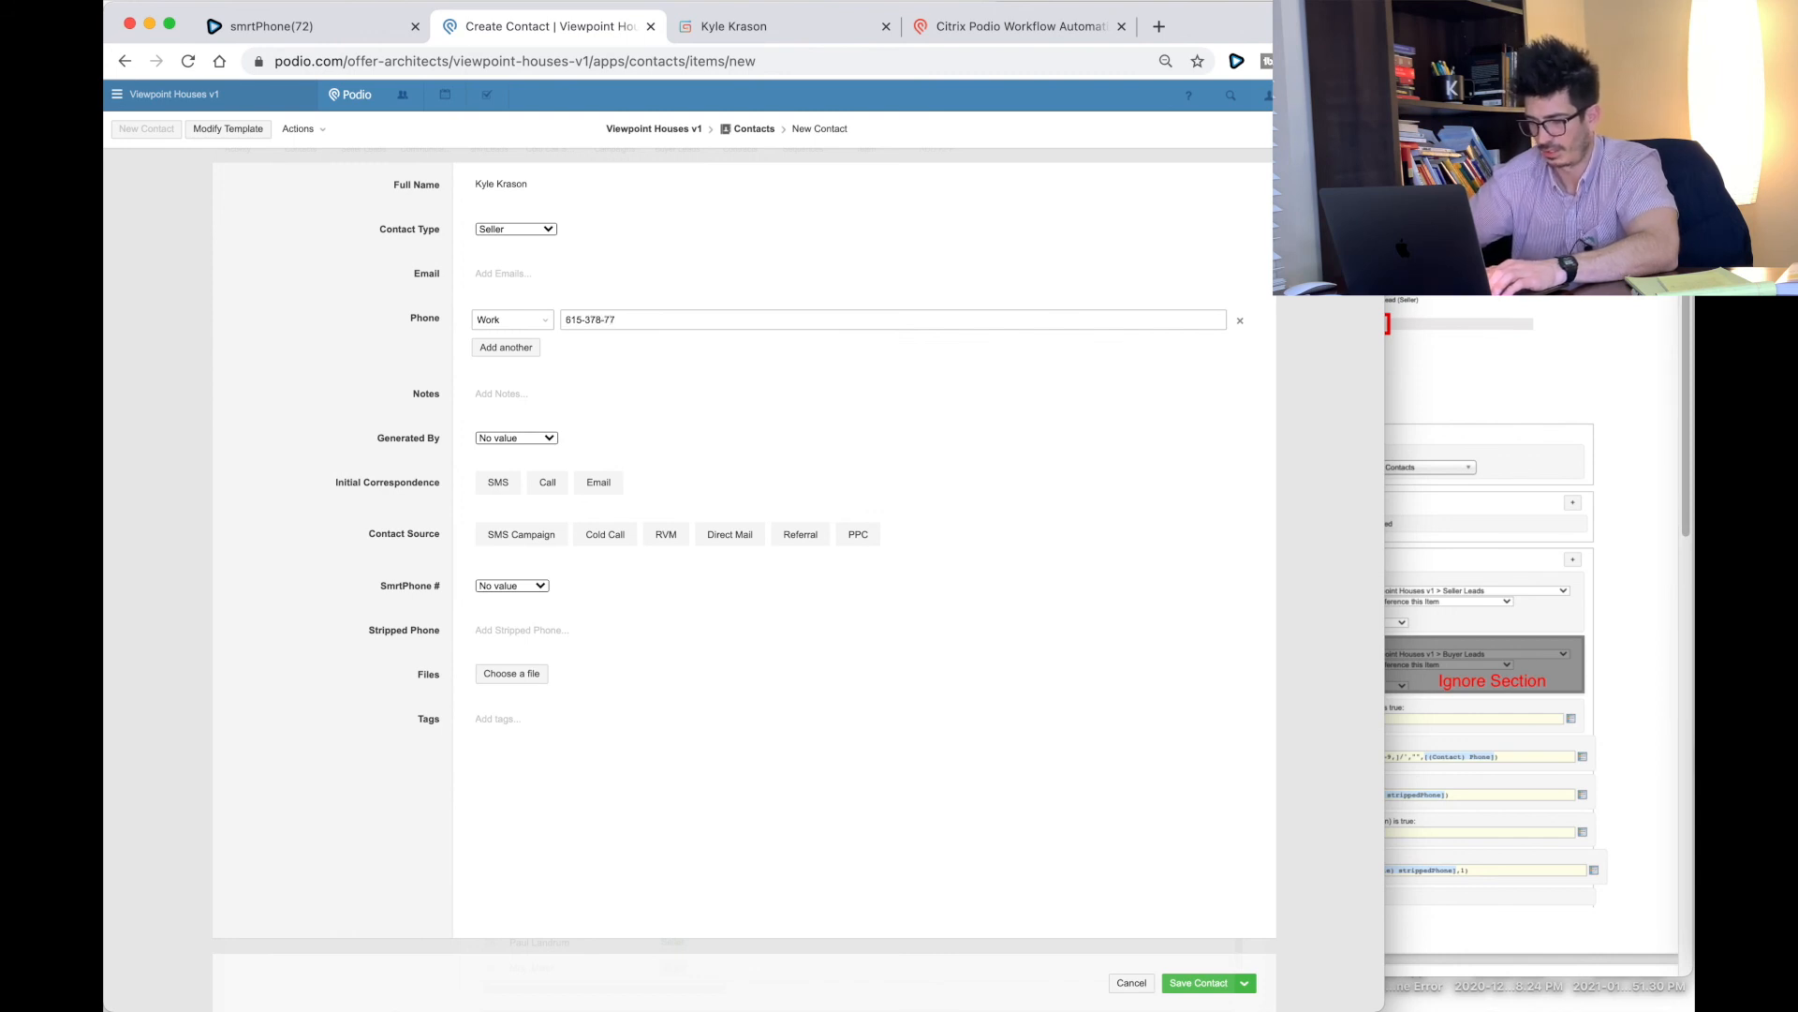
{"action": "left_click", "coordinate": [515, 440]}
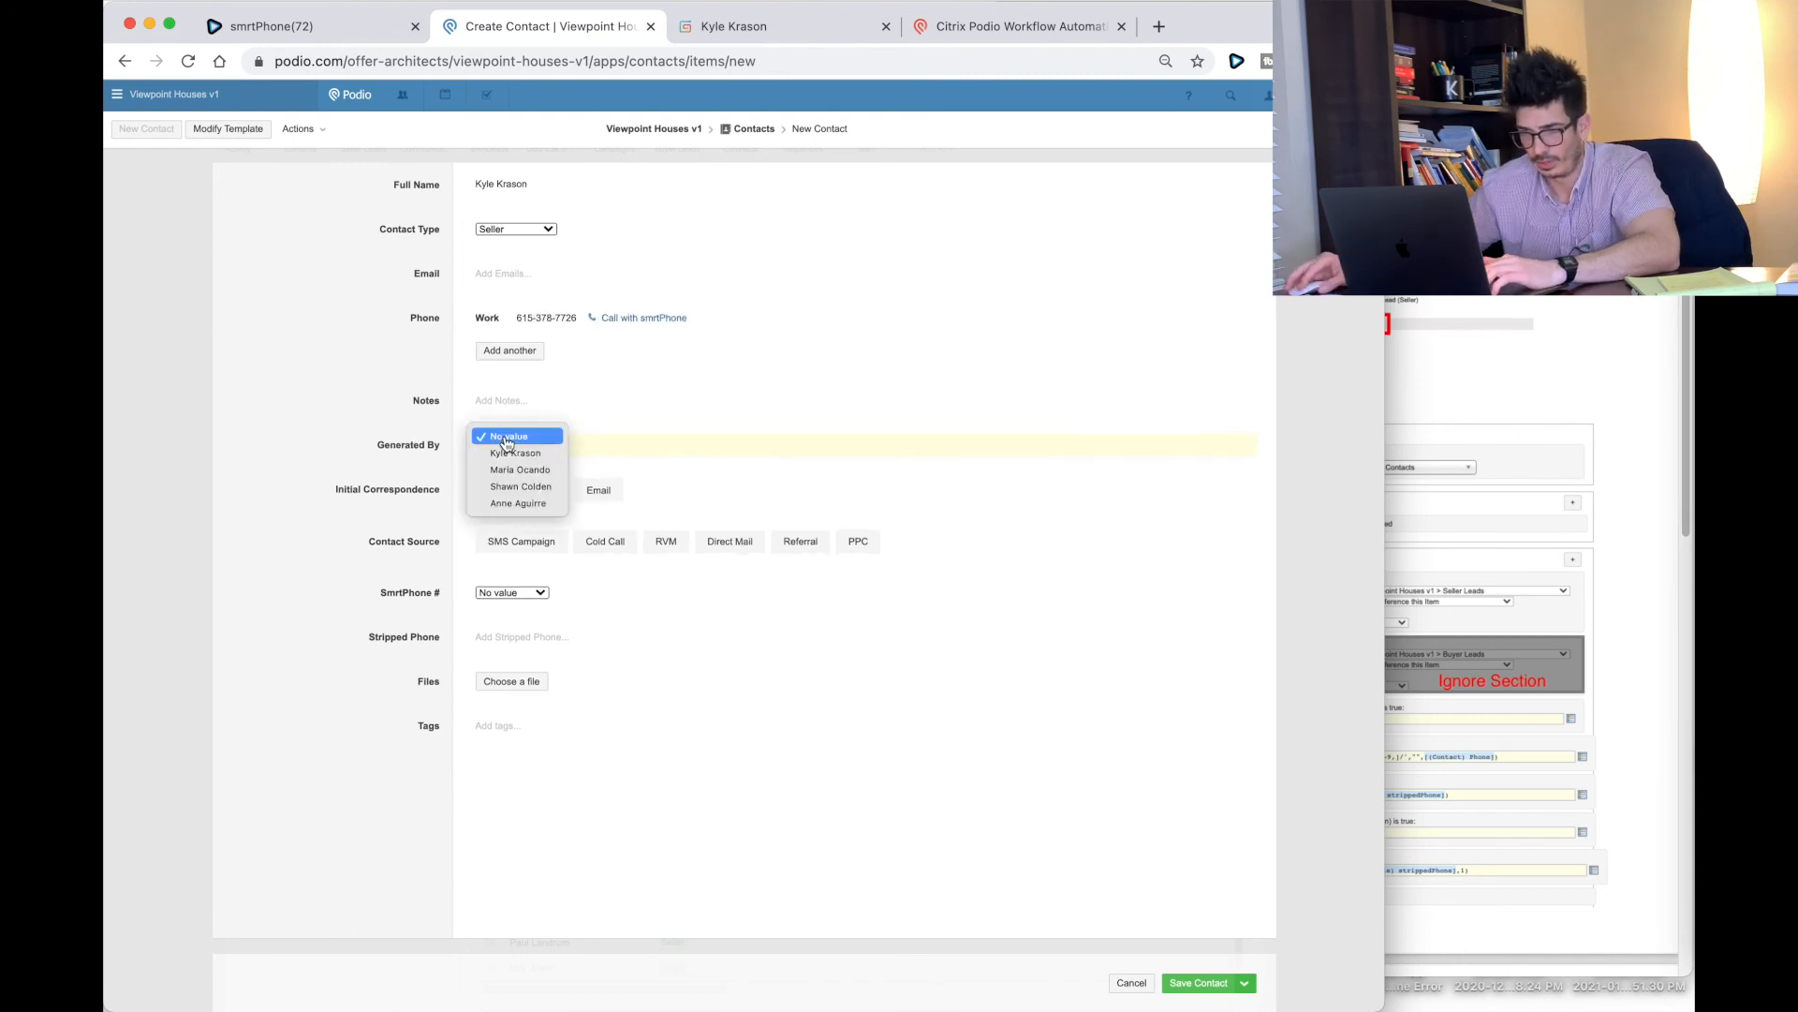
{"action": "left_click", "coordinate": [517, 453]}
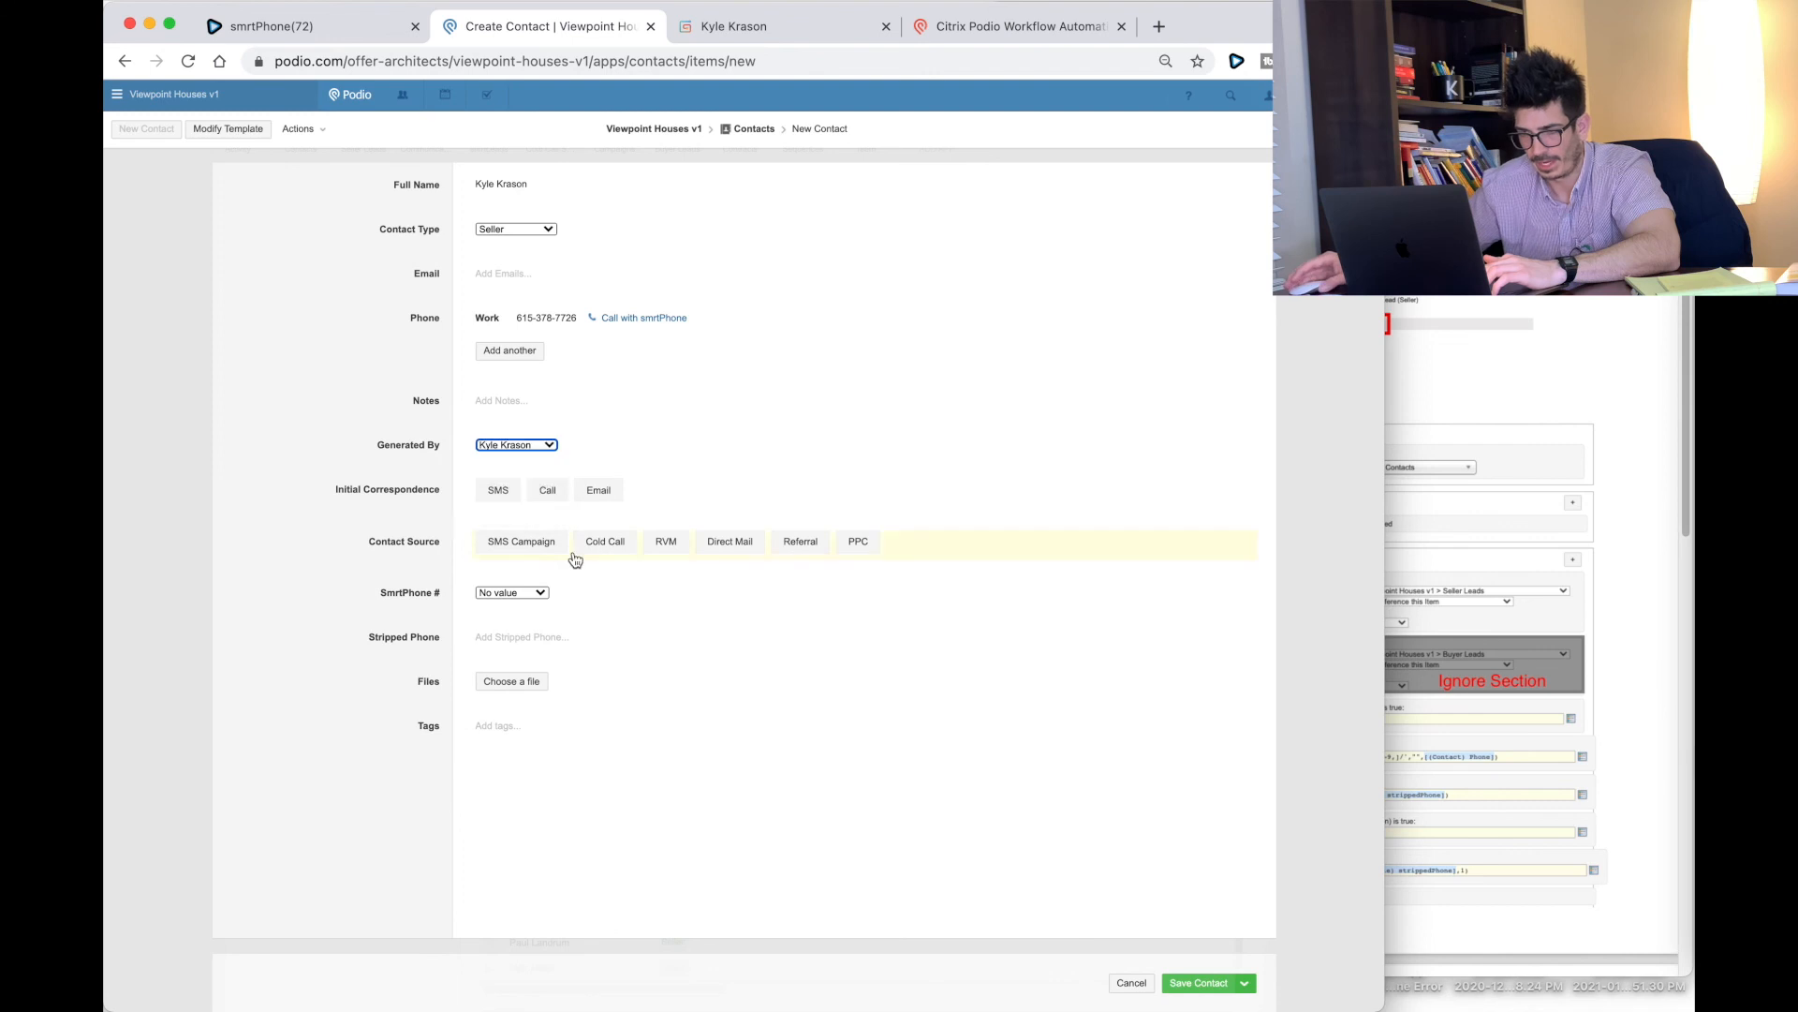
{"action": "left_click", "coordinate": [489, 592]}
{"action": "left_click", "coordinate": [700, 925]}
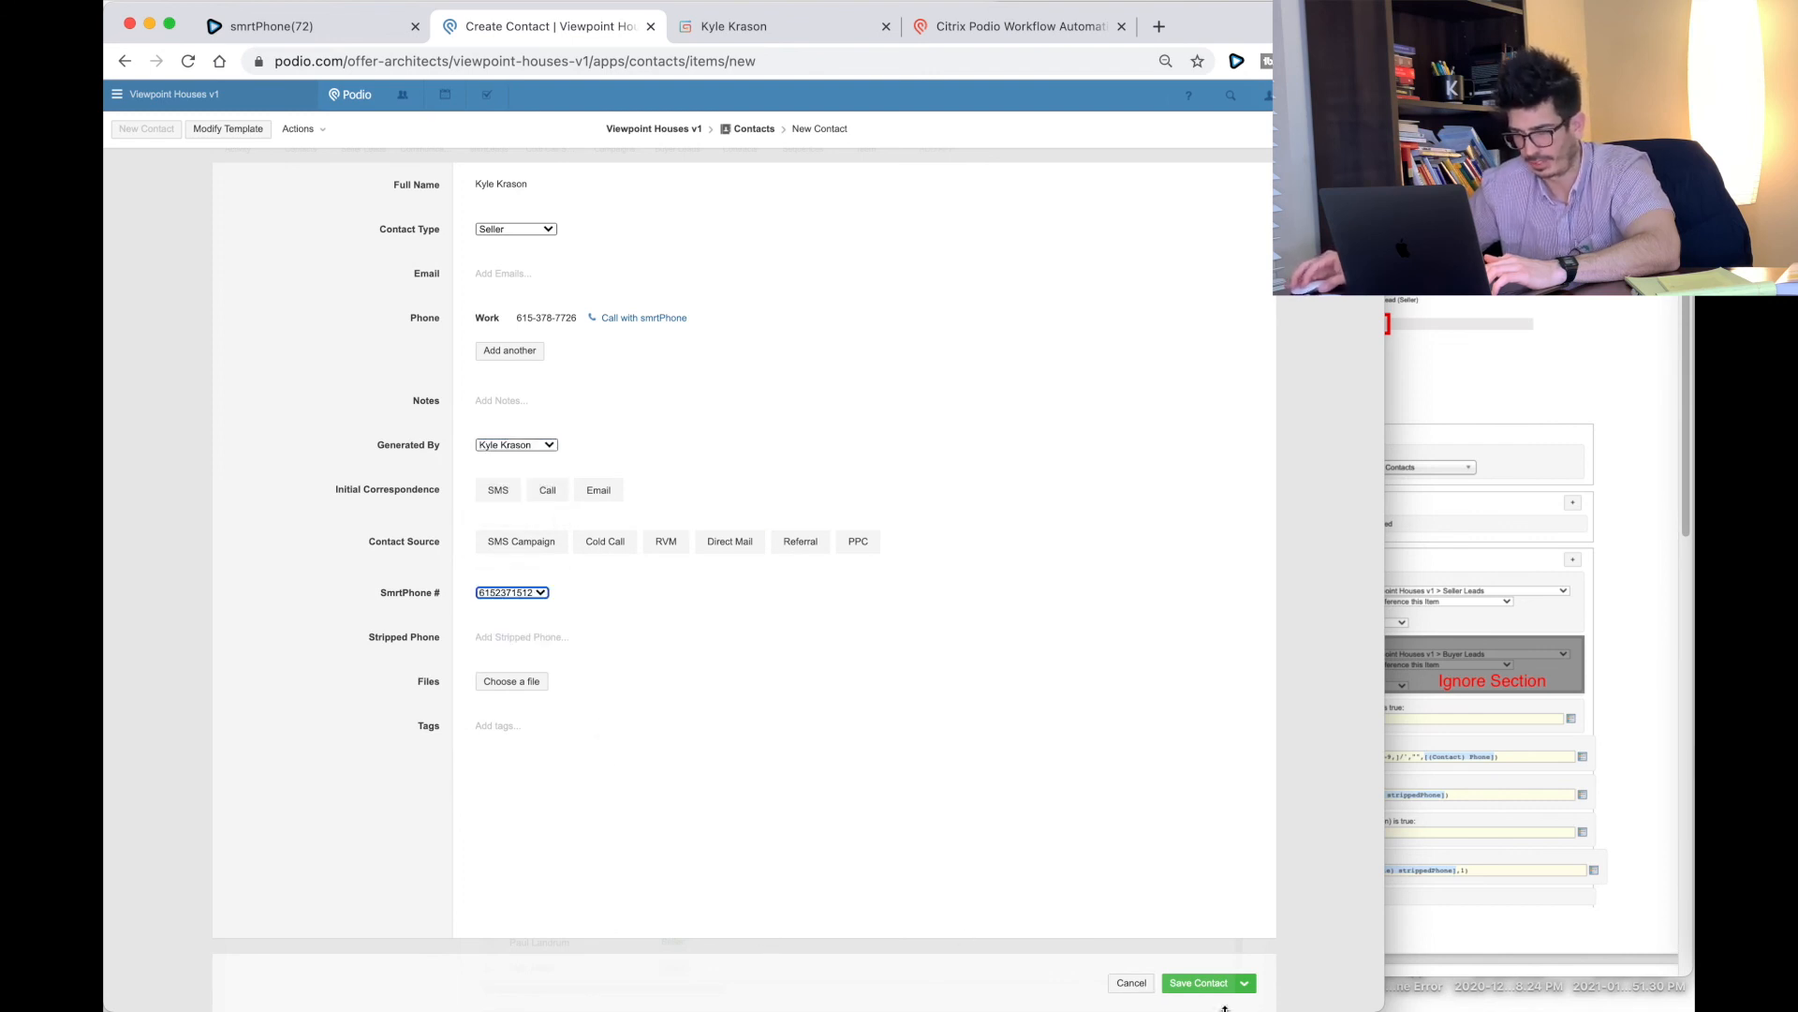
{"action": "left_click", "coordinate": [1188, 991]}
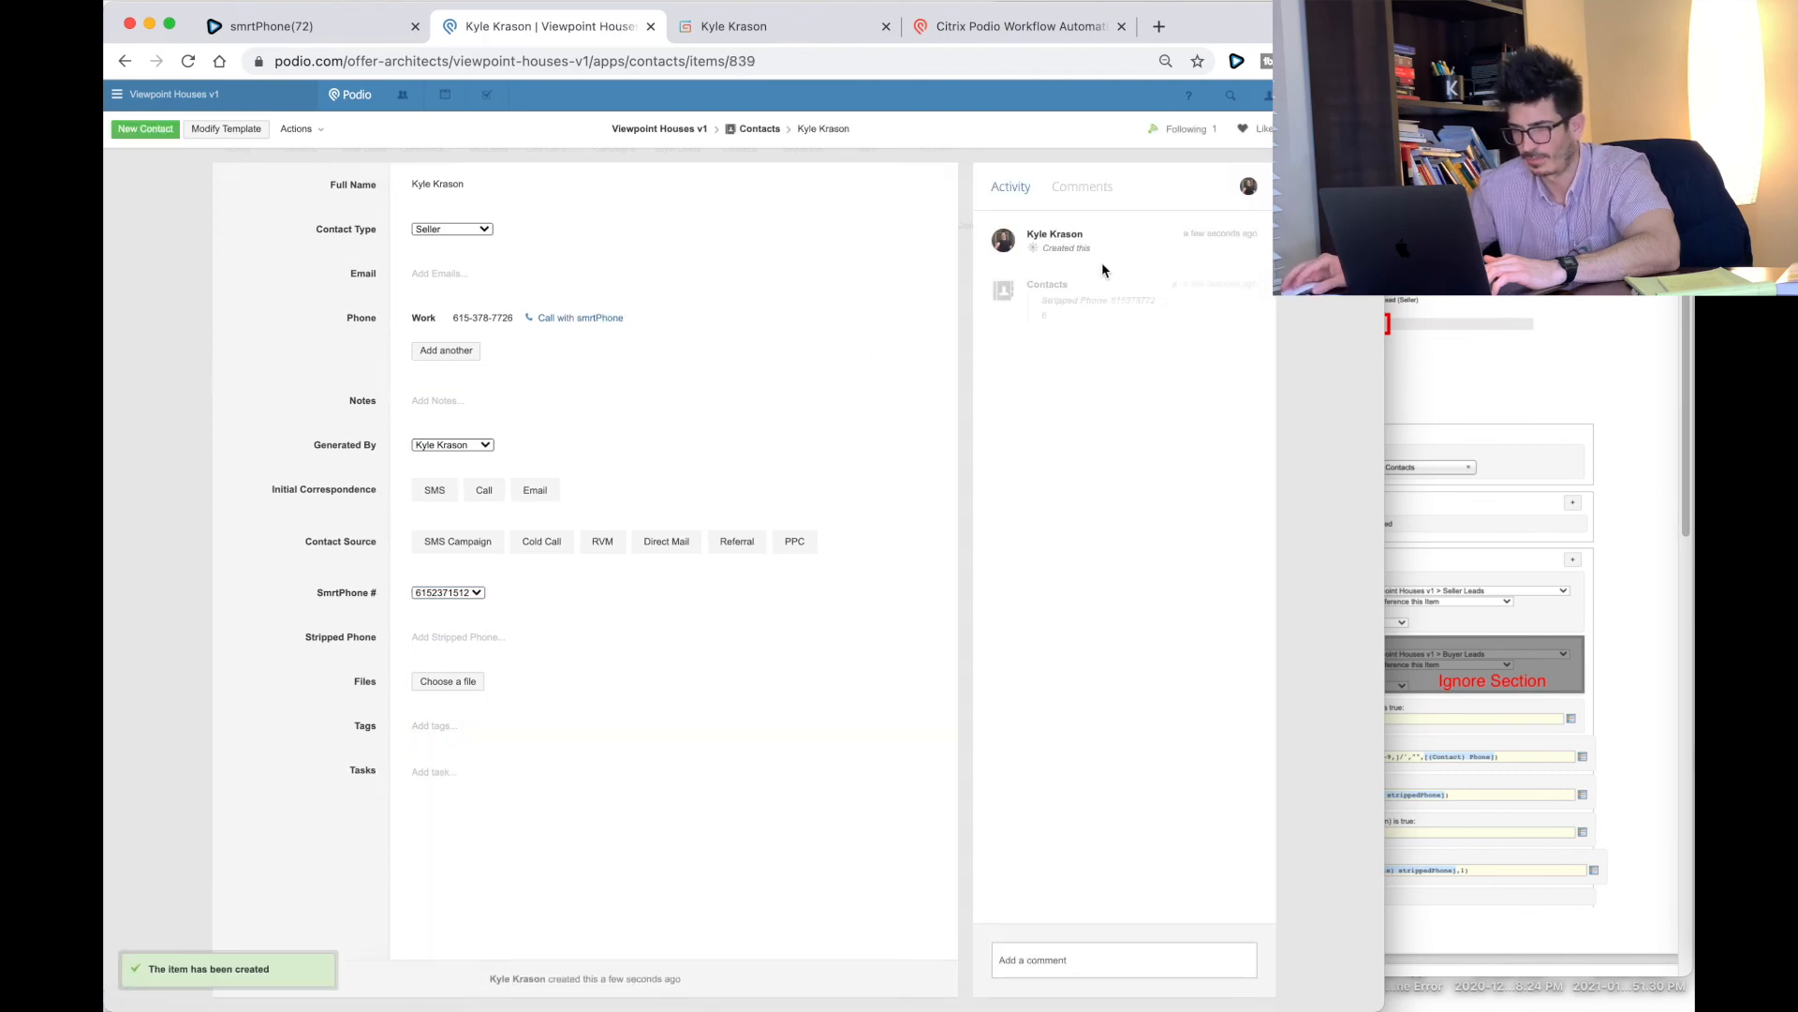
{"action": "left_click", "coordinate": [1046, 381]}
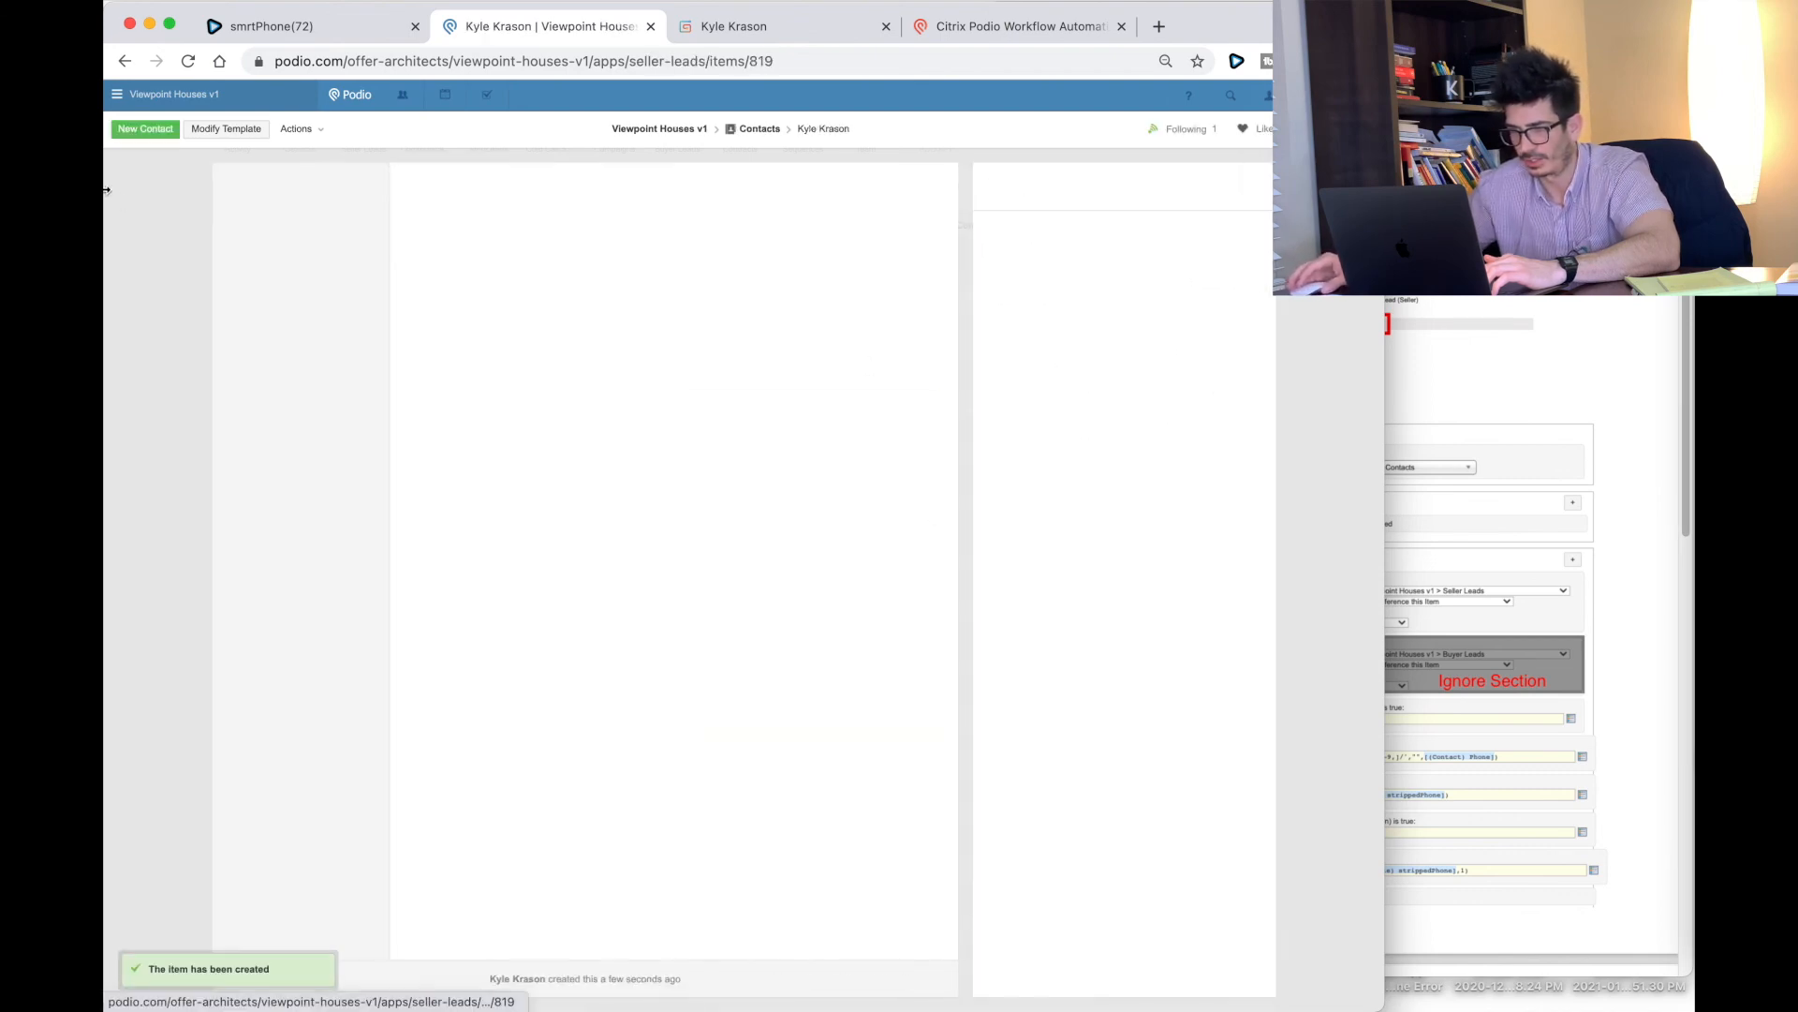
{"action": "scroll", "coordinate": [493, 434], "scroll_direction": "down", "scroll_amount": 10}
{"action": "scroll", "coordinate": [492, 434], "scroll_direction": "down", "scroll_amount": 5}
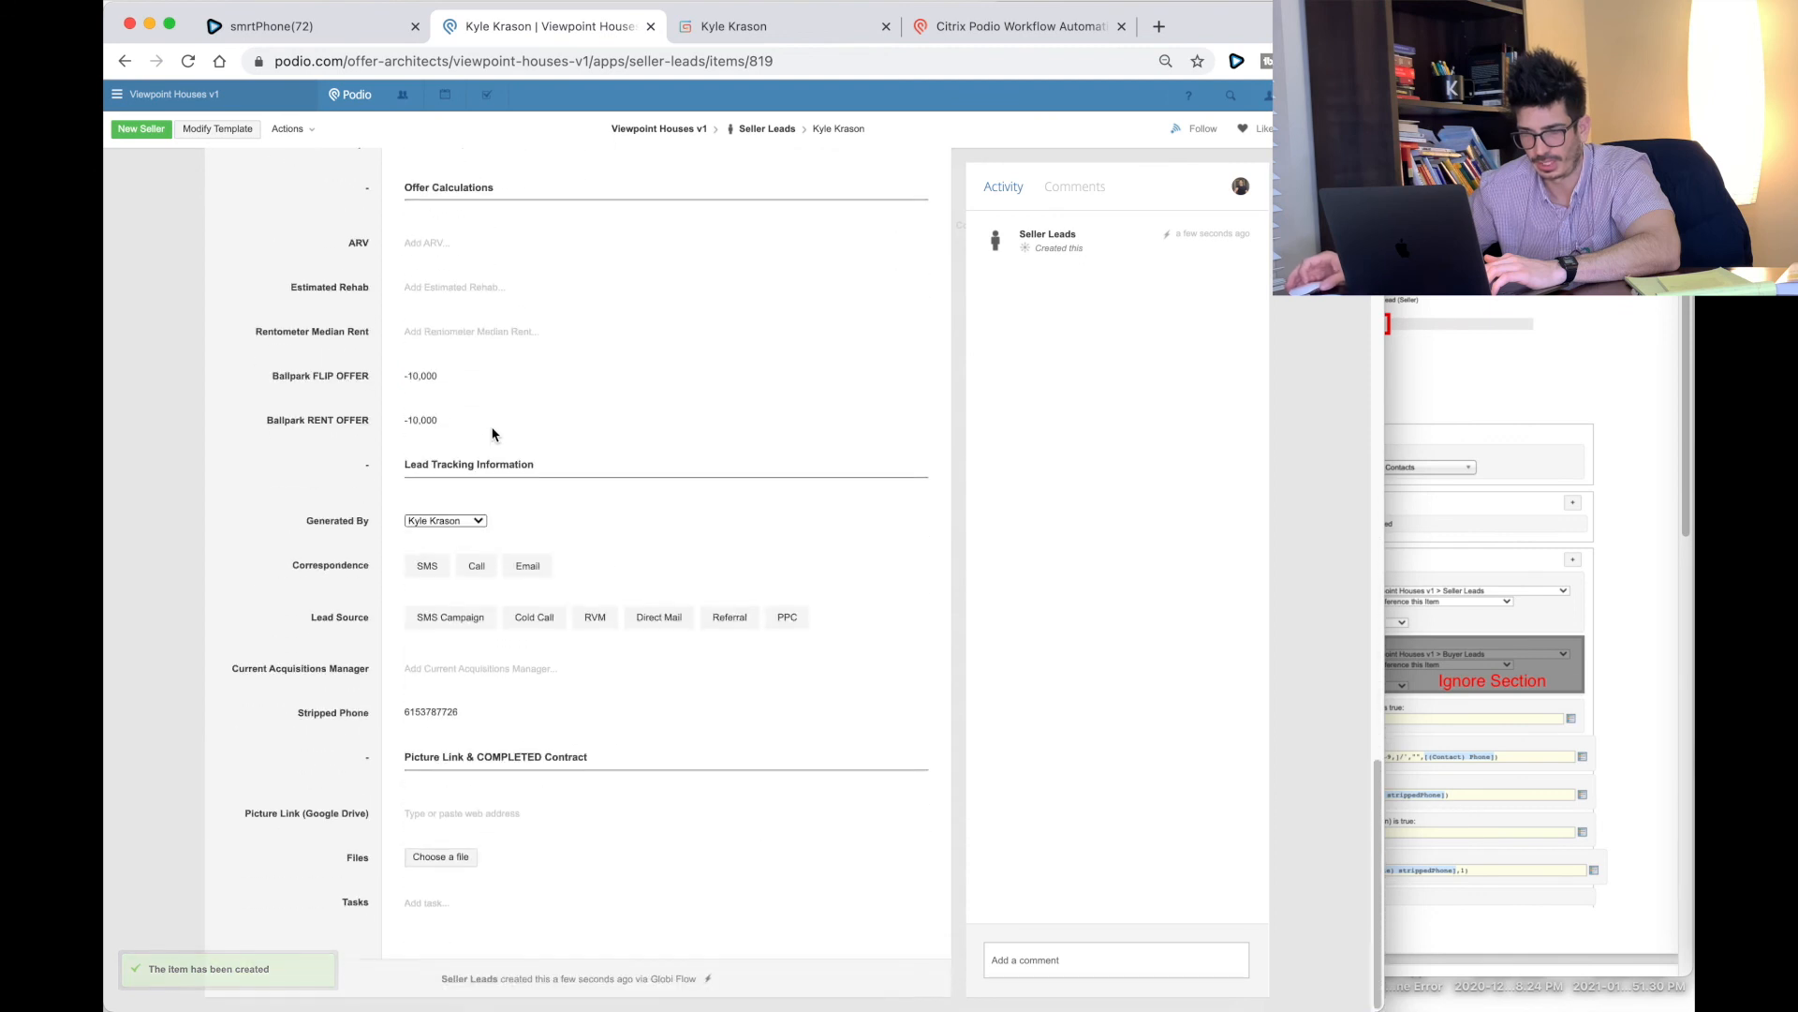